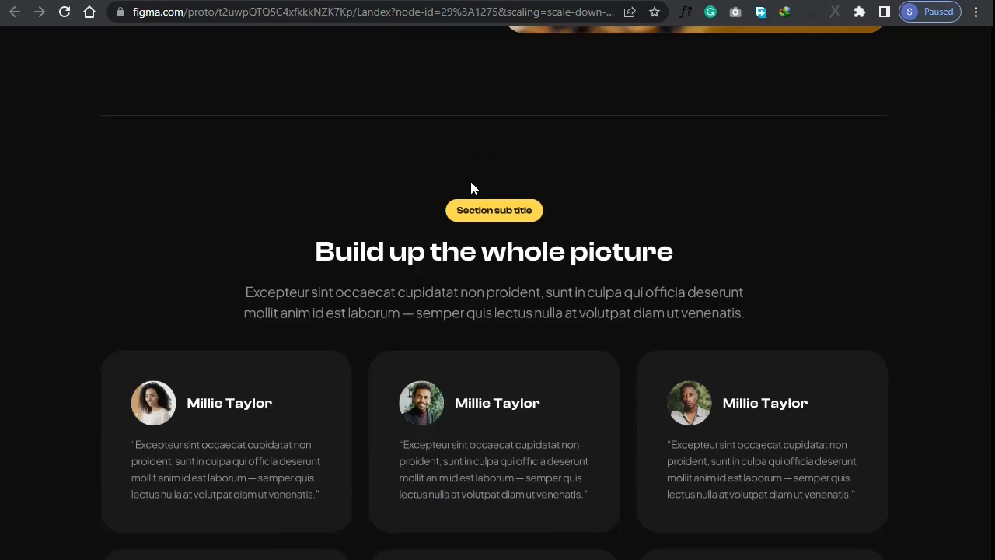
# Look over the Landex landing page prototype's testimonials, call-to-action and services sections
pyautogui.scroll(-7, 470, 187)
pyautogui.scroll(-3, 470, 187)
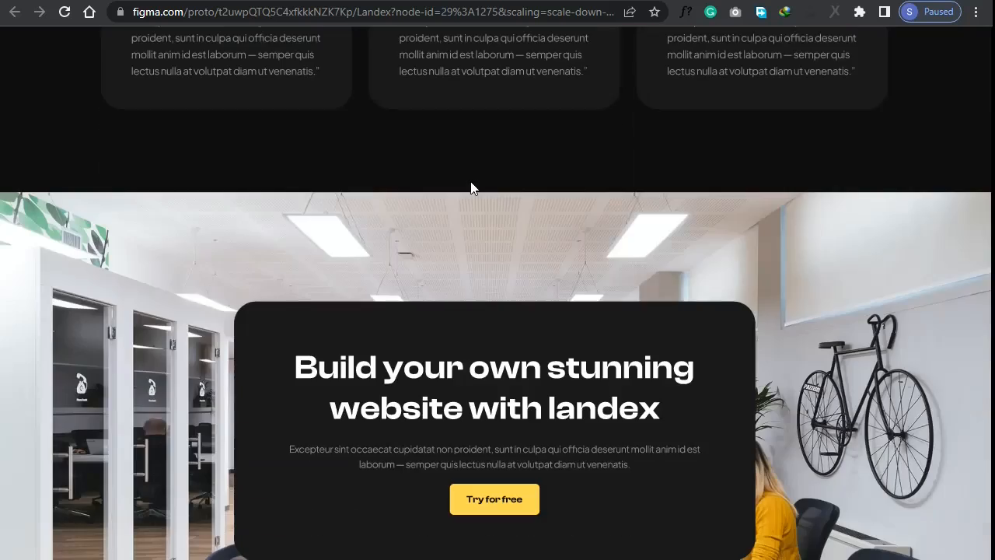
pyautogui.scroll(-3, 470, 188)
pyautogui.scroll(-4, 470, 187)
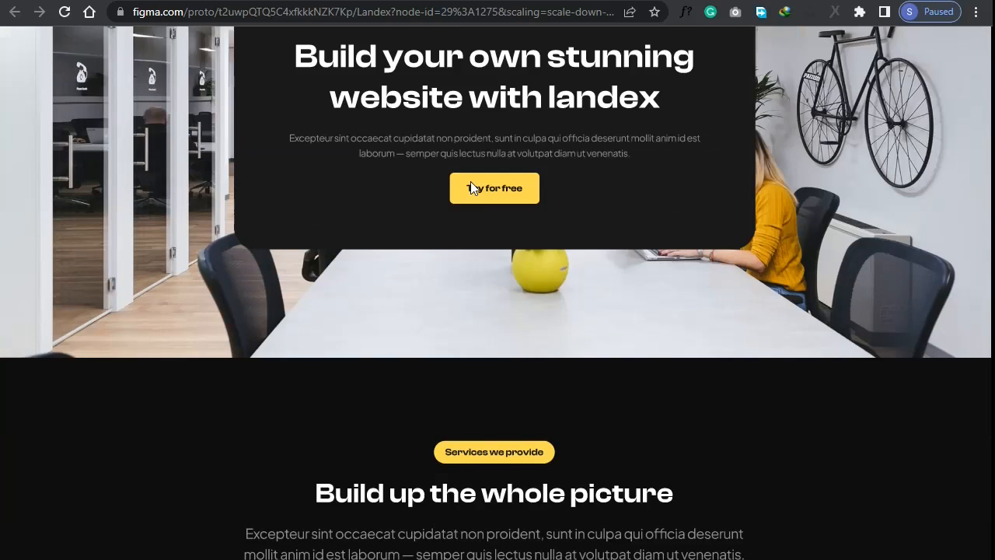
pyautogui.scroll(-5, 471, 182)
pyautogui.scroll(15, 469, 191)
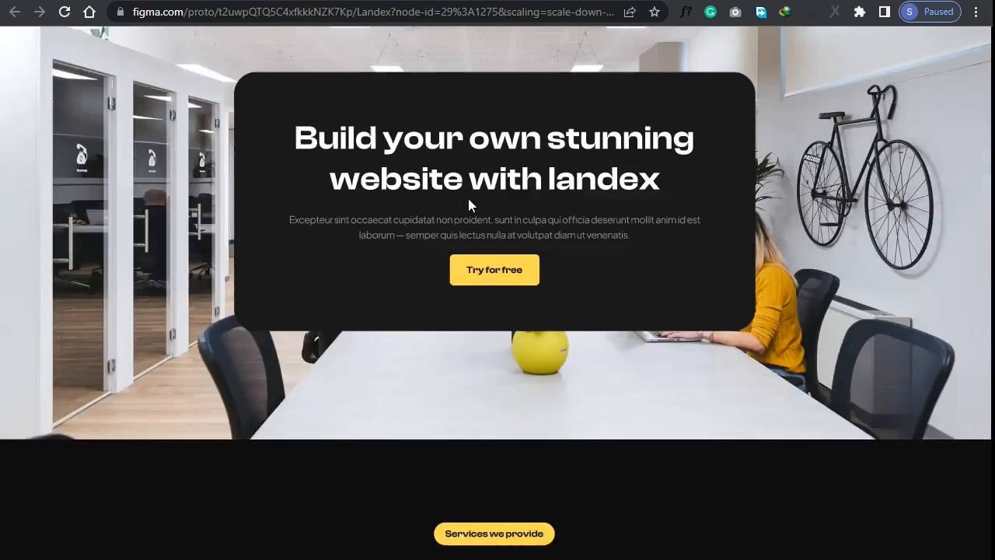
pyautogui.scroll(7, 468, 204)
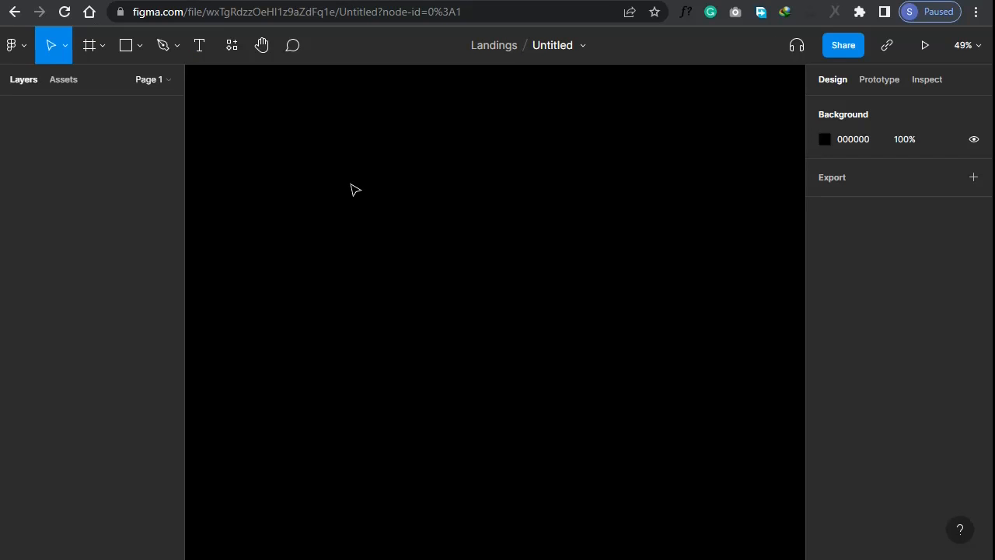
# Create a 1440 × 1024 desktop frame and fill it with the near-black color 0B0B0B
pyautogui.click(101, 46)
pyautogui.click(95, 83)
pyautogui.click(841, 259)
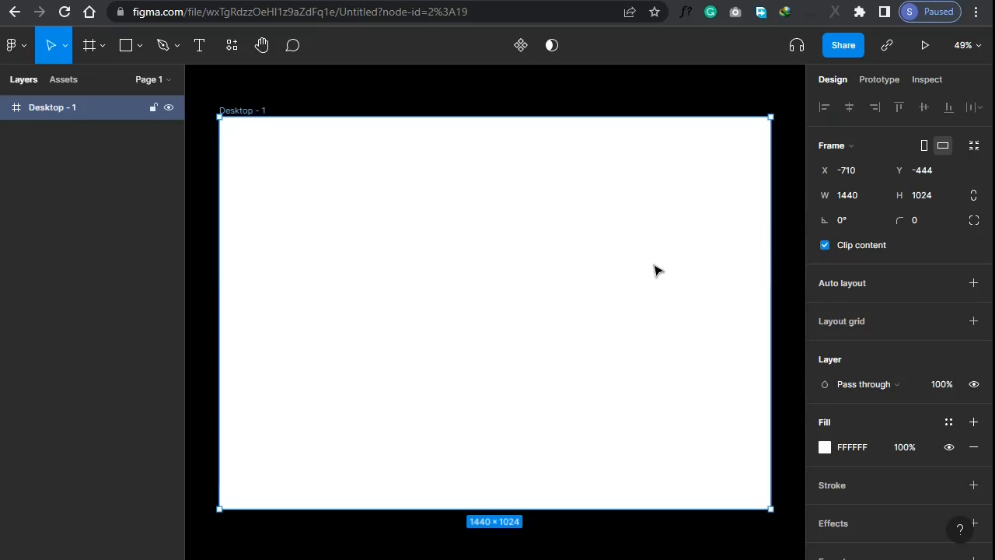
pyautogui.click(825, 447)
pyautogui.moveTo(620, 326); pyautogui.dragTo(607, 348)
pyautogui.click(790, 157)
pyautogui.click(802, 223)
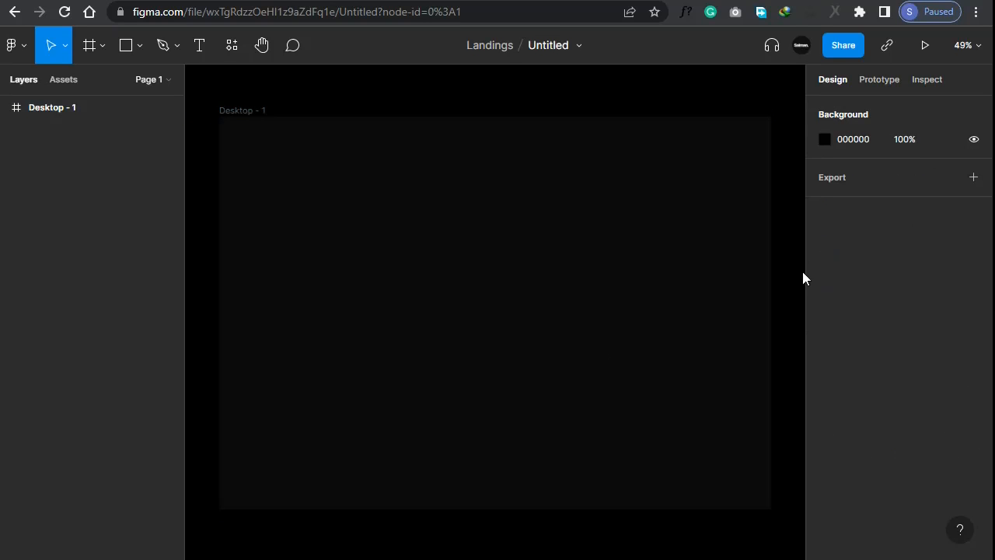
# Set the canvas background behind the frame to dark gray 3C3C3C
pyautogui.click(825, 139)
pyautogui.moveTo(627, 310); pyautogui.dragTo(614, 311)
pyautogui.click(580, 218)
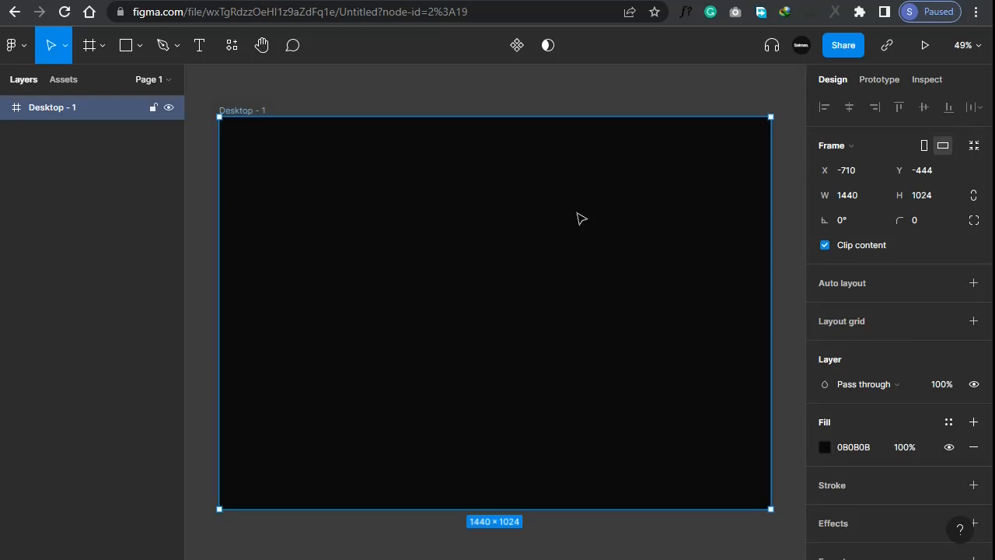
# Add a layout grid to the desktop frame and make it a 12-column grid
pyautogui.click(852, 320)
pyautogui.click(822, 349)
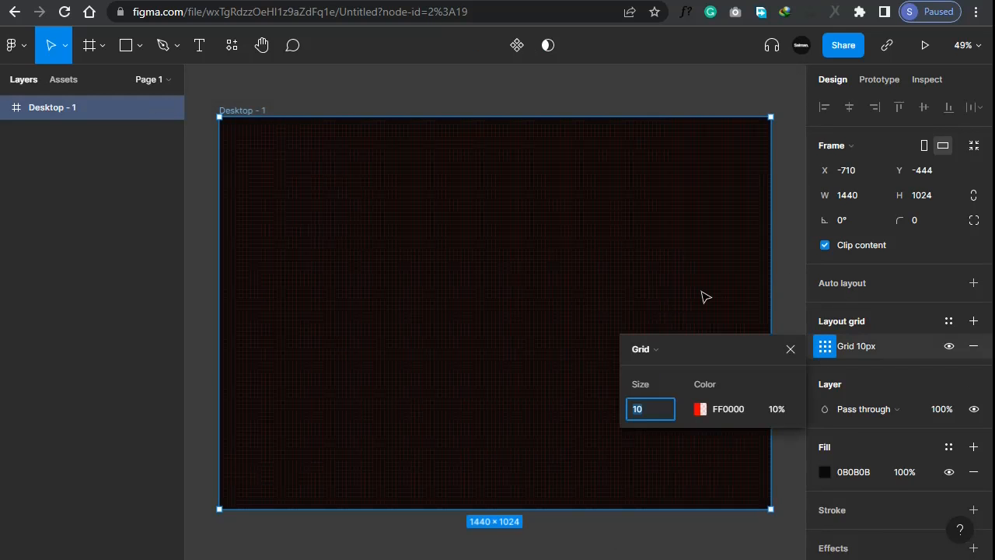
pyautogui.click(655, 352)
pyautogui.click(657, 368)
pyautogui.write('12')
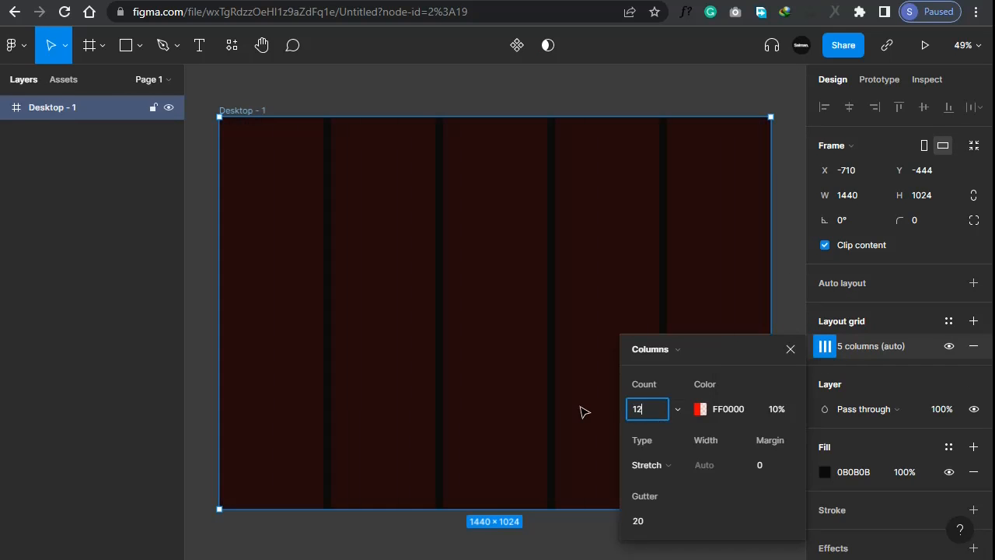
pyautogui.press('Return')
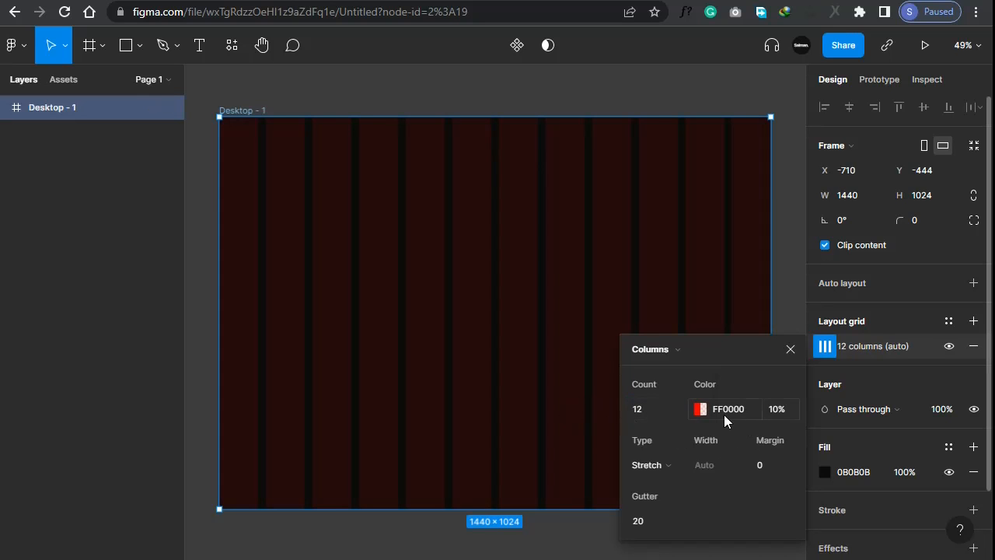
# Change the column grid's color to white FFFFFF at 3% opacity
pyautogui.click(701, 412)
pyautogui.moveTo(521, 212); pyautogui.dragTo(377, 160)
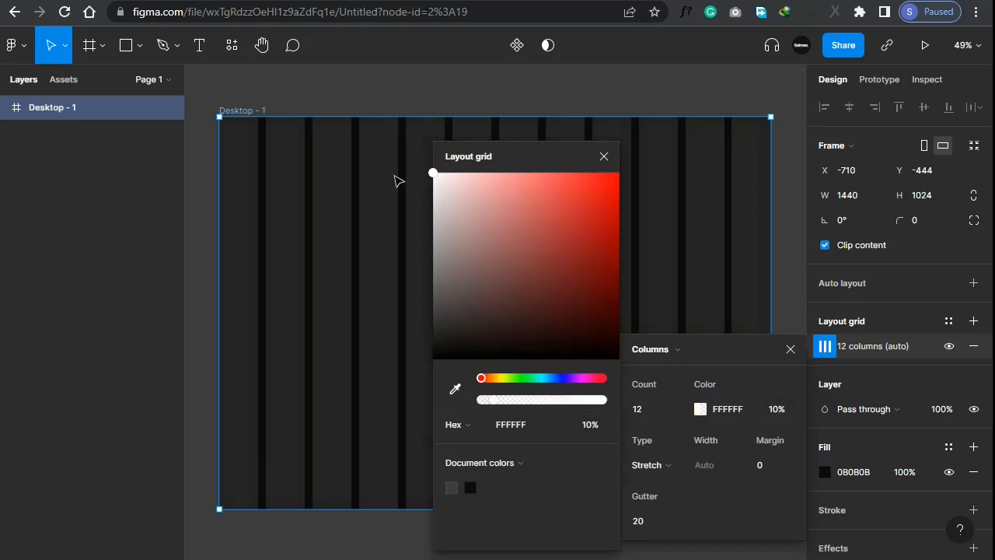
pyautogui.moveTo(517, 405); pyautogui.dragTo(482, 402)
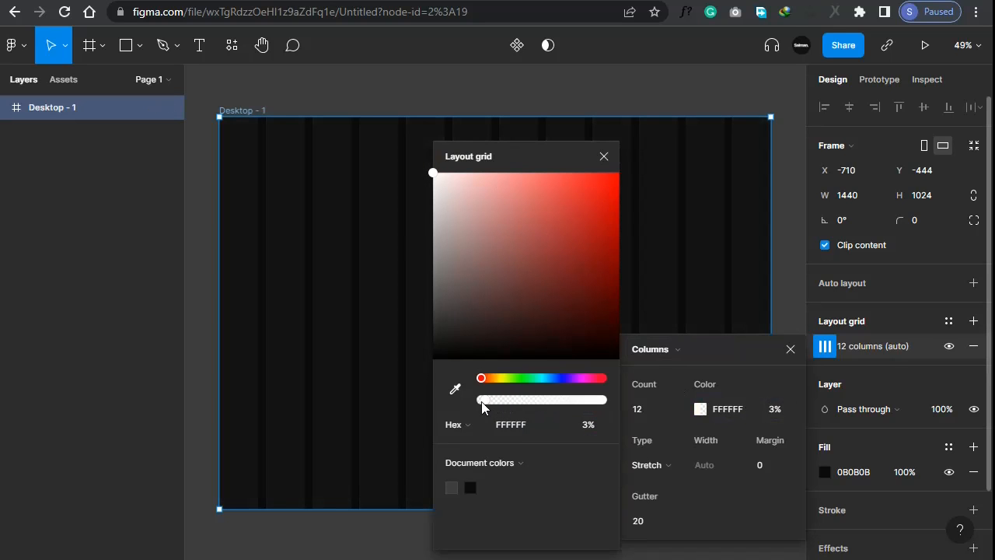
pyautogui.click(604, 157)
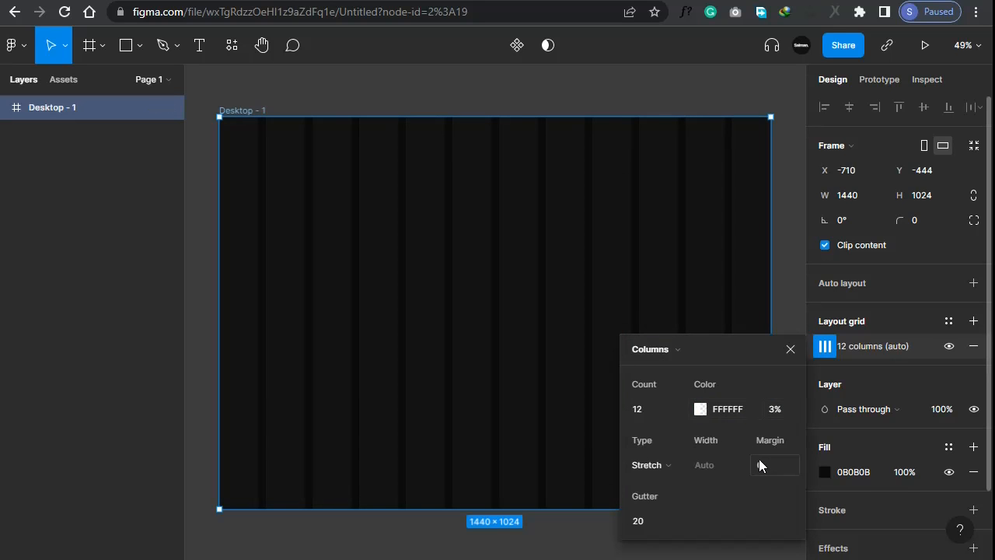
# Set the column grid's margin to 150 and its gutter to 24
pyautogui.write('50')
pyautogui.press('Return')
pyautogui.click(643, 522)
pyautogui.write('24')
pyautogui.press('Return')
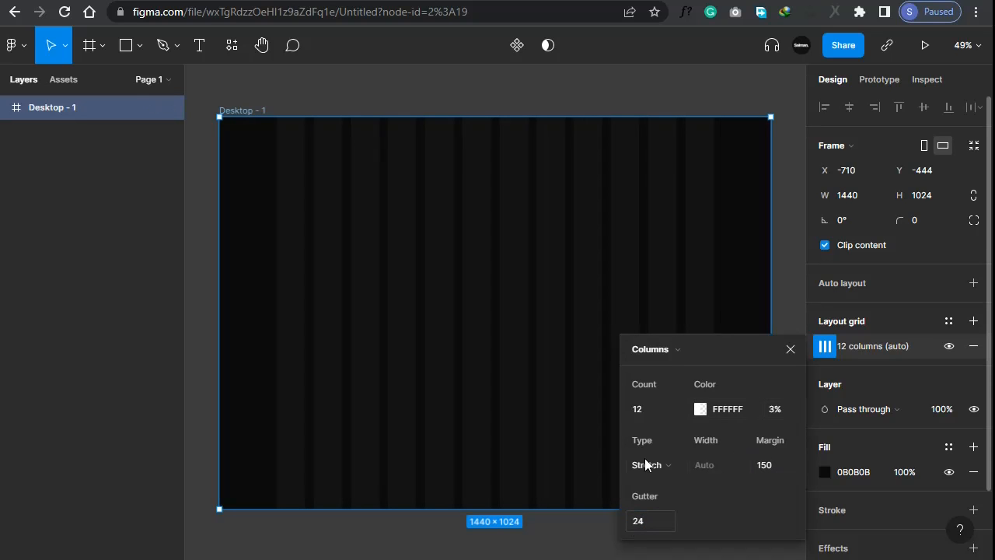
pyautogui.click(790, 351)
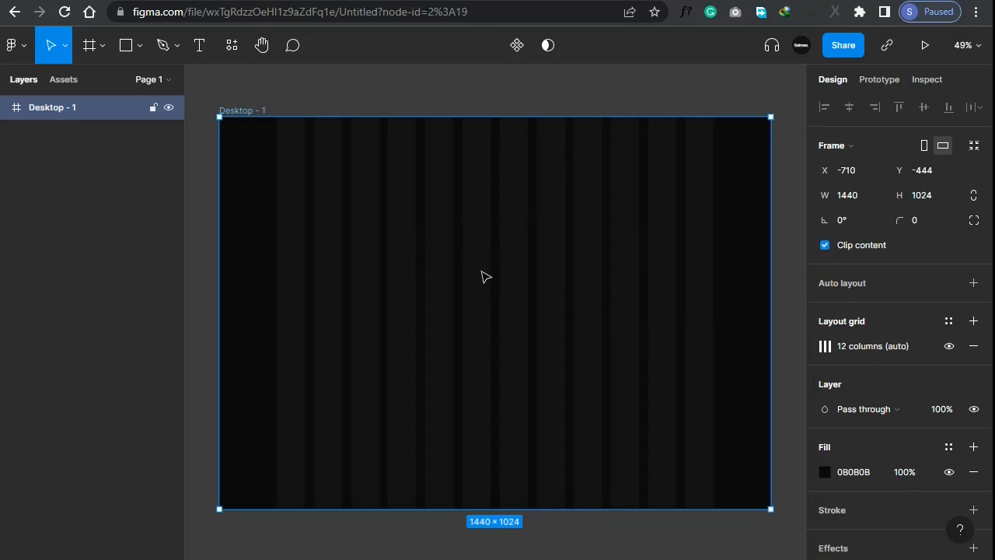
# Draw a square of about 32 × 32 at the start of the frame's first column, about 35 below its upper edge
pyautogui.scroll(2, 629, 210)
pyautogui.scroll(-2, 411, 186)
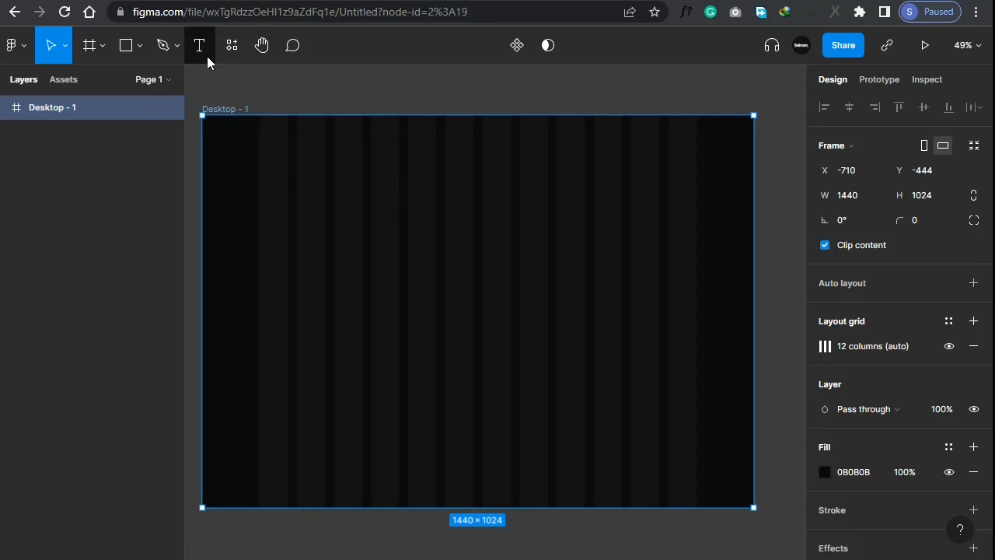
pyautogui.click(139, 45)
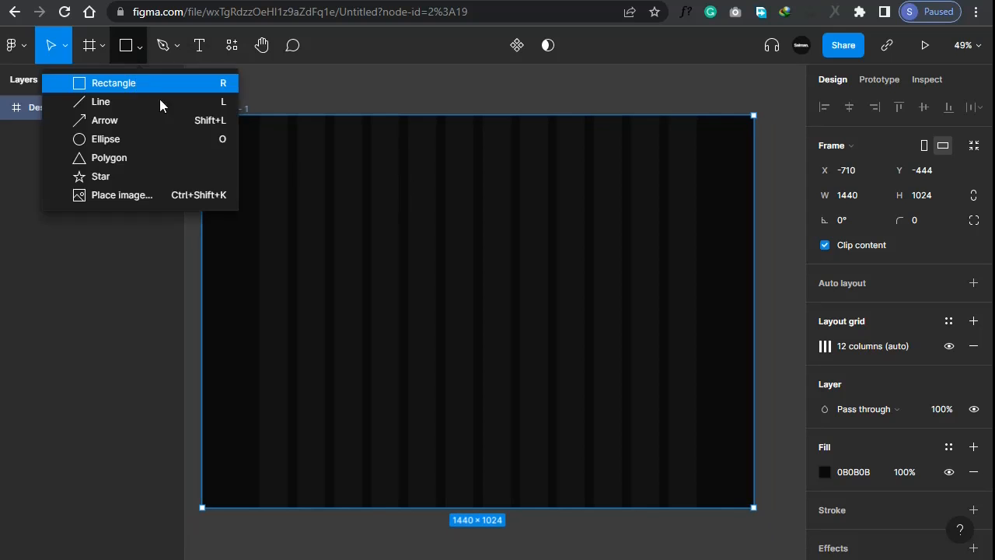
pyautogui.click(135, 87)
pyautogui.scroll(2, 208, 132)
pyautogui.scroll(4, 207, 132)
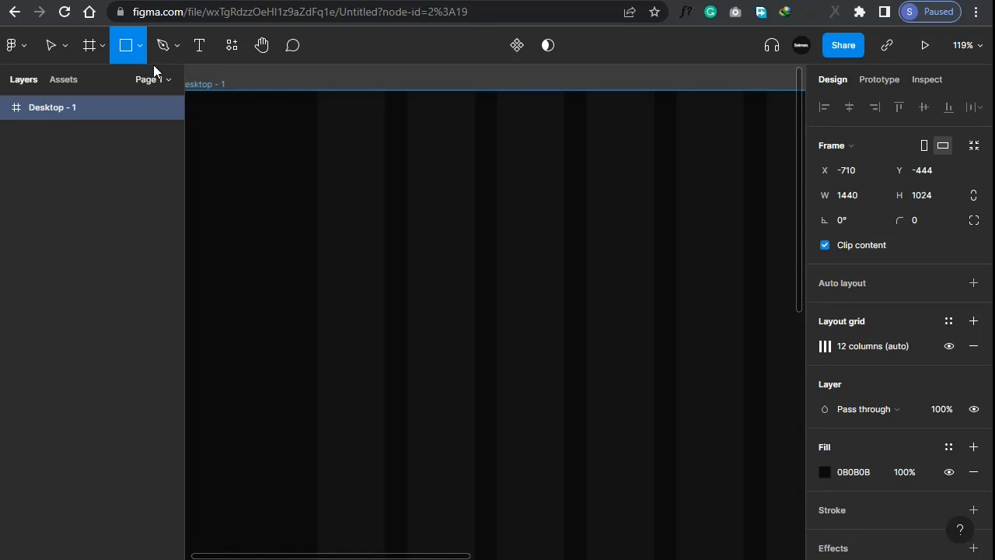
pyautogui.scroll(2, 327, 117)
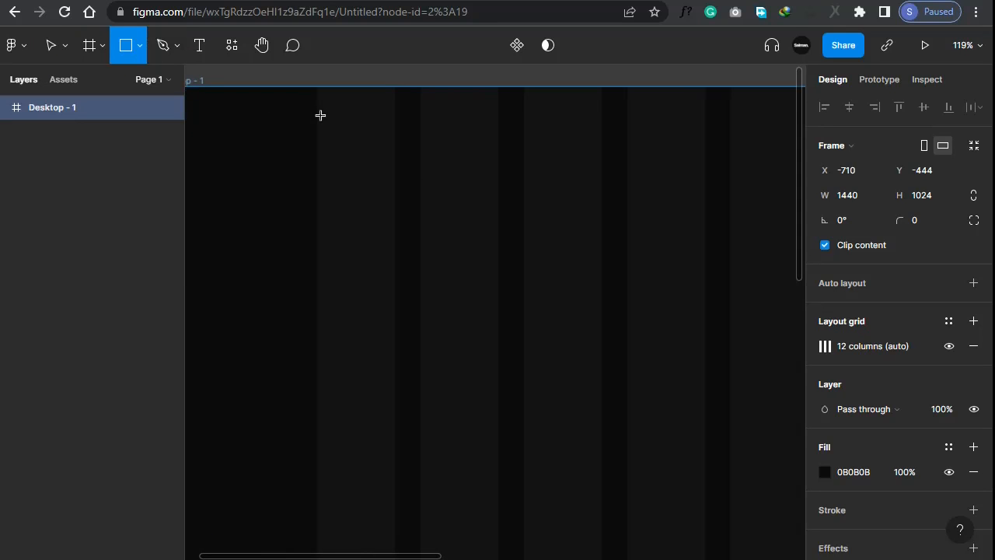
pyautogui.moveTo(317, 124); pyautogui.dragTo(352, 158)
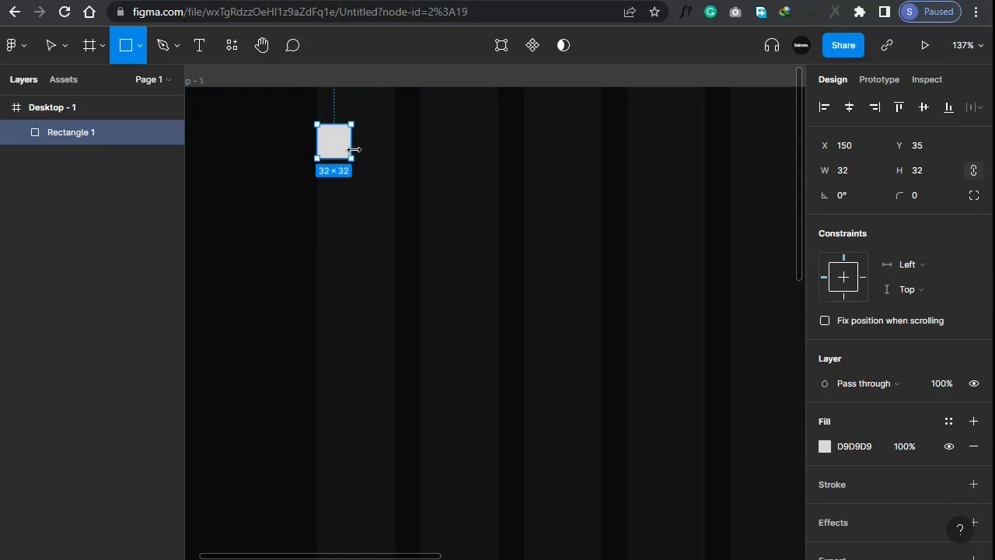
# Resize the square to 24 × 24 with its proportions locked
pyautogui.click(846, 178)
pyautogui.press('Down')
pyautogui.press('Down')
pyautogui.press('Down')
pyautogui.press('Down')
pyautogui.press('Down')
pyautogui.press('Down')
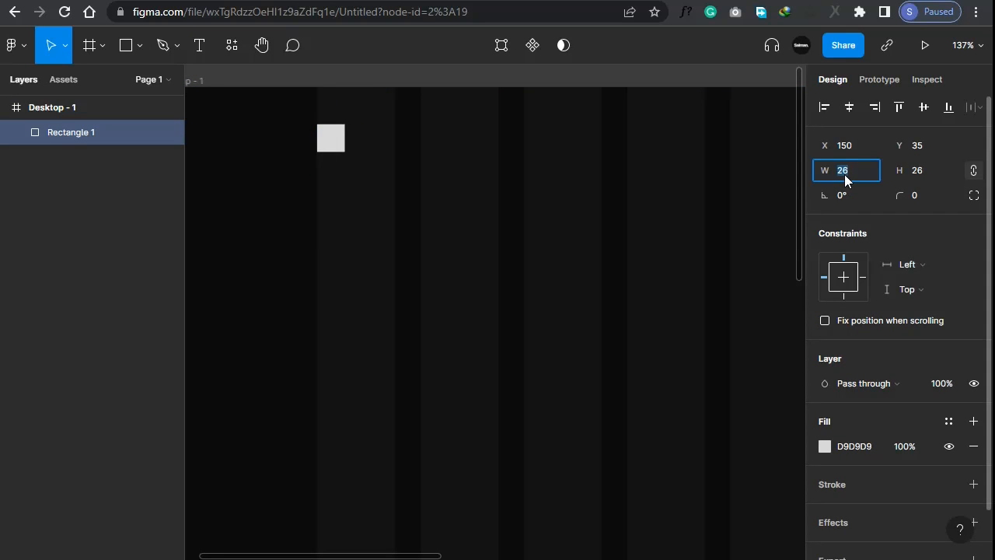
# Duplicate the square with an overlapping horizontal offset of about 9 and rotate both squares by 30°
pyautogui.scroll(5, 375, 109)
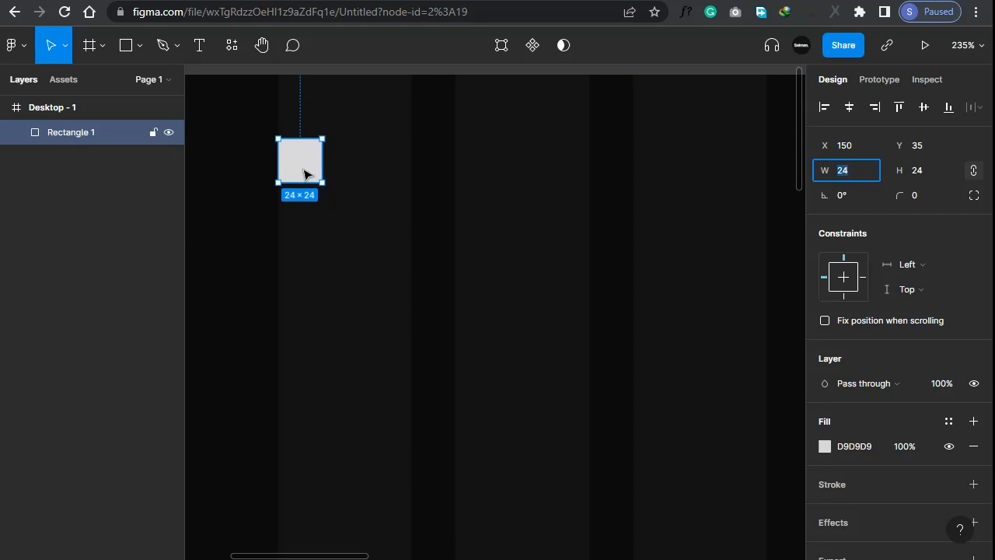
pyautogui.moveTo(308, 174); pyautogui.dragTo(322, 176)
pyautogui.keyDown('shift'); pyautogui.click(281, 164); pyautogui.keyUp('shift')
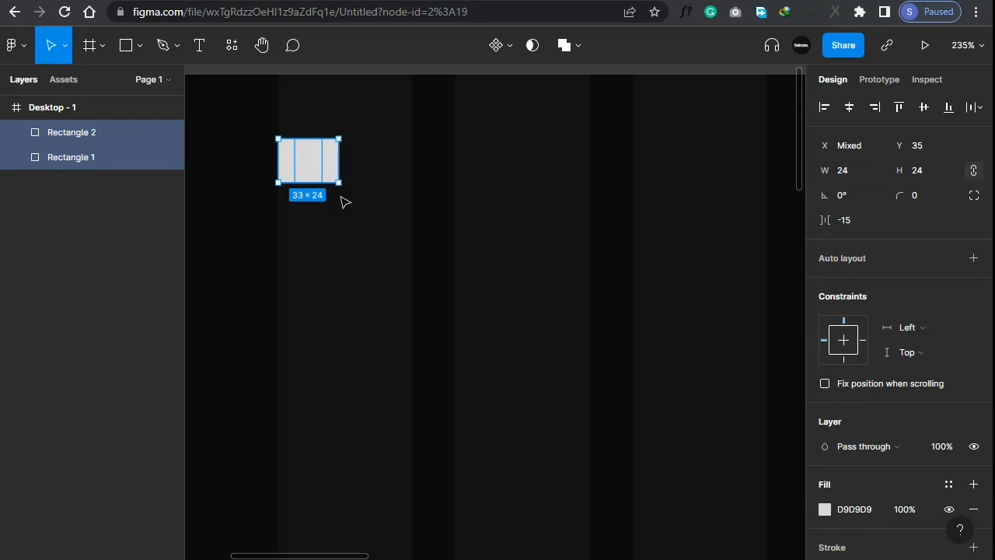
pyautogui.moveTo(344, 188); pyautogui.dragTo(357, 177)
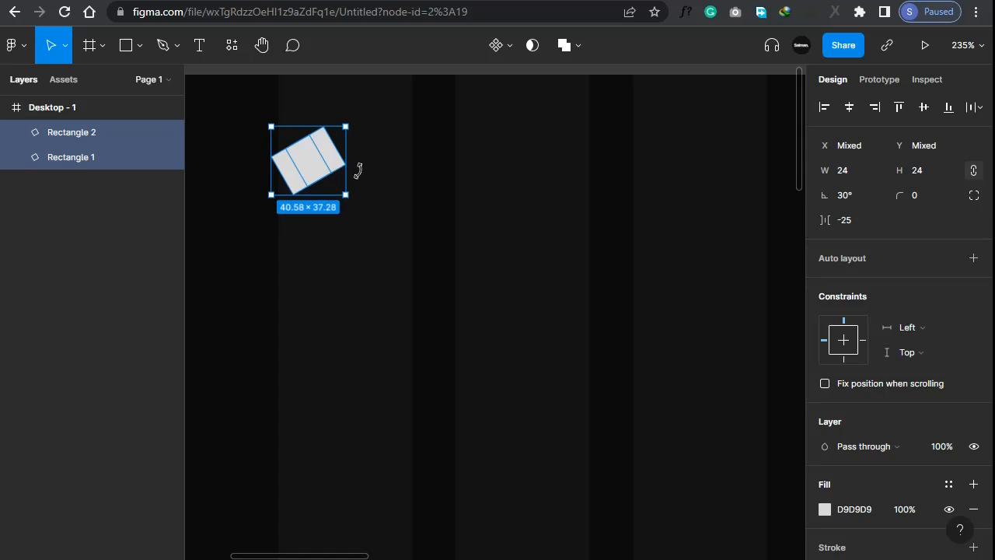
pyautogui.moveTo(358, 167); pyautogui.dragTo(338, 176)
# Offset the second rotated square so that it partly overlaps the first, and align both on their vertical centers
pyautogui.click(322, 163)
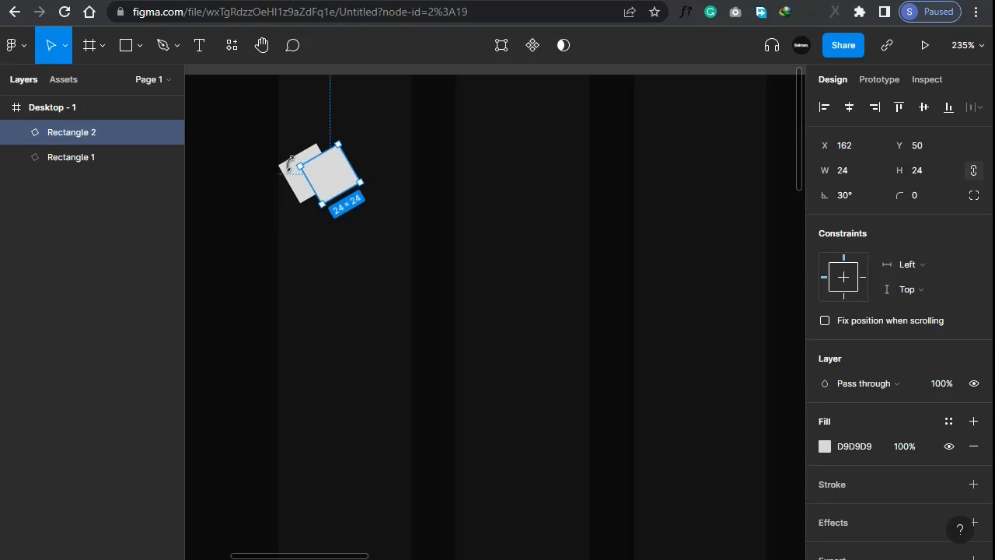
pyautogui.click(289, 172)
pyautogui.keyDown('shift'); pyautogui.click(354, 174); pyautogui.keyUp('shift')
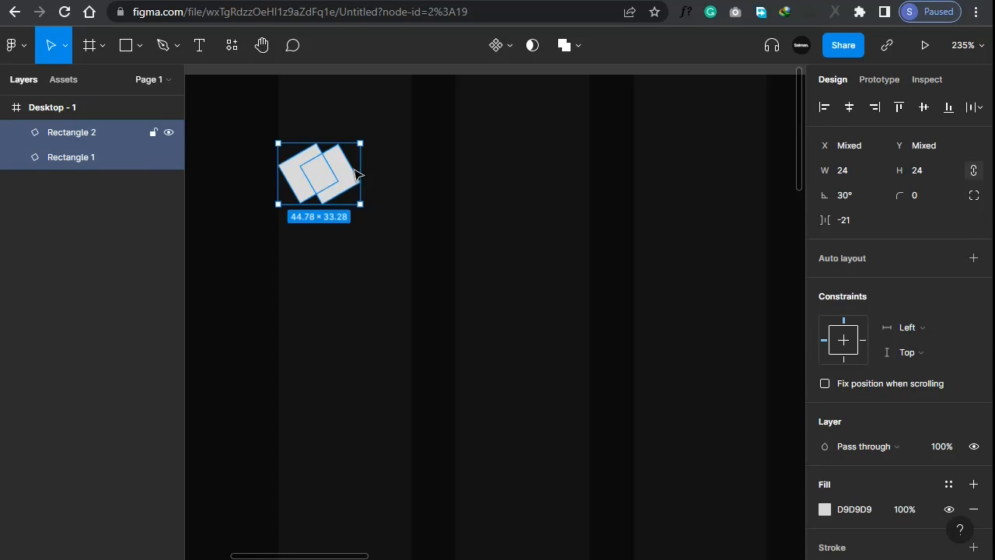
pyautogui.click(922, 107)
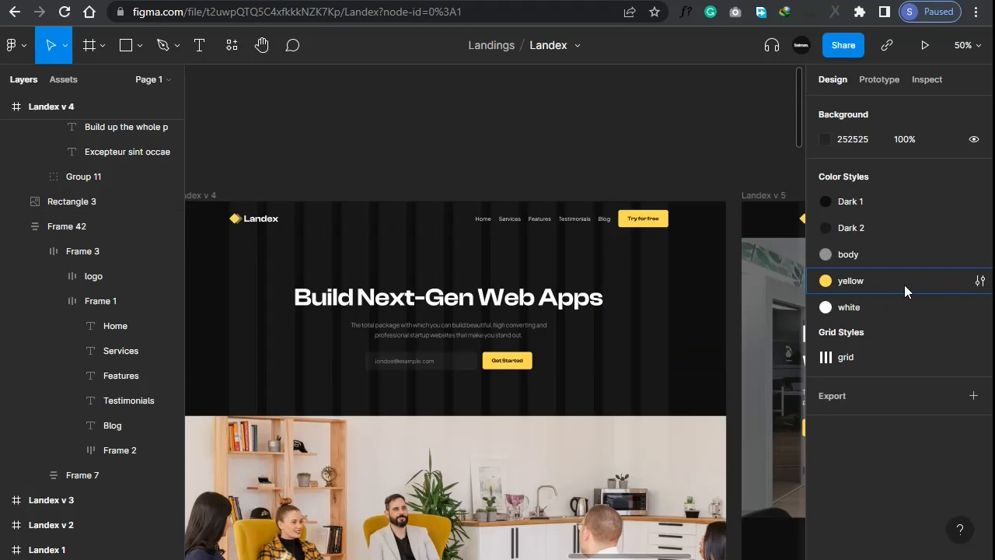
# Copy the yellow color style's hex value from the Landex file and fill both squares with FFD952
pyautogui.click(979, 280)
pyautogui.click(660, 508)
pyautogui.hotkey('ctrl', 'c')
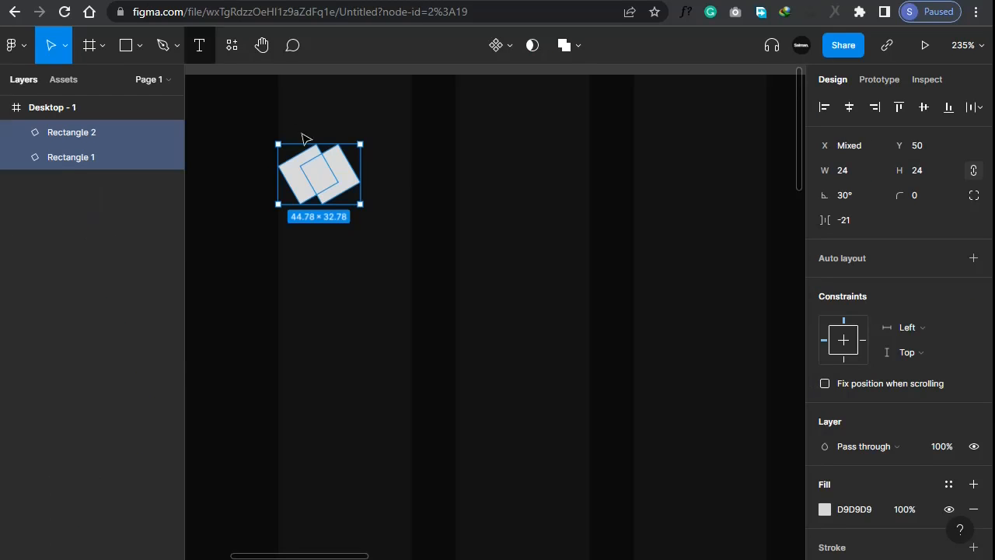
pyautogui.click(850, 514)
pyautogui.hotkey('ctrl', 'v')
pyautogui.press('Return')
pyautogui.click(455, 379)
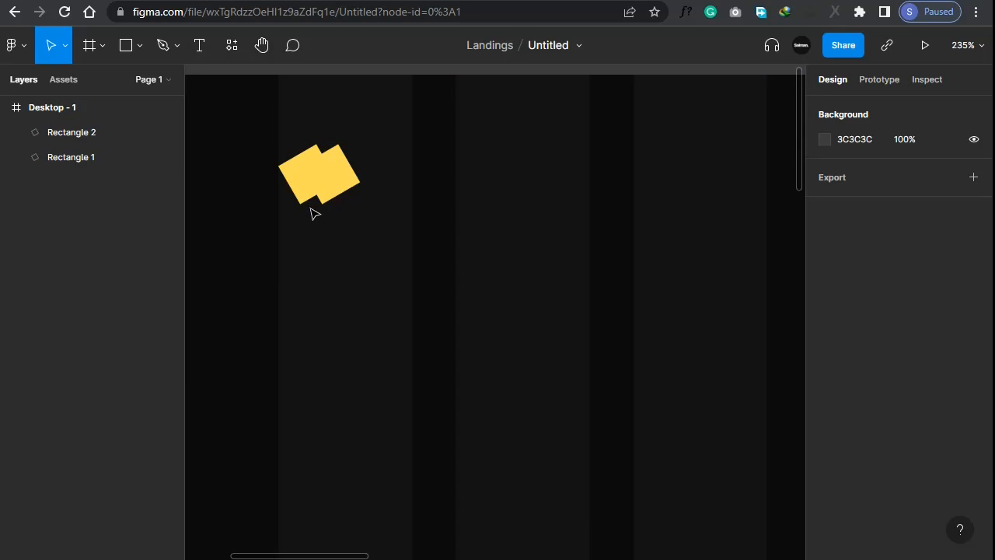
# Send the second square, Rectangle 2, behind Rectangle 1
pyautogui.click(294, 180)
pyautogui.click(349, 175)
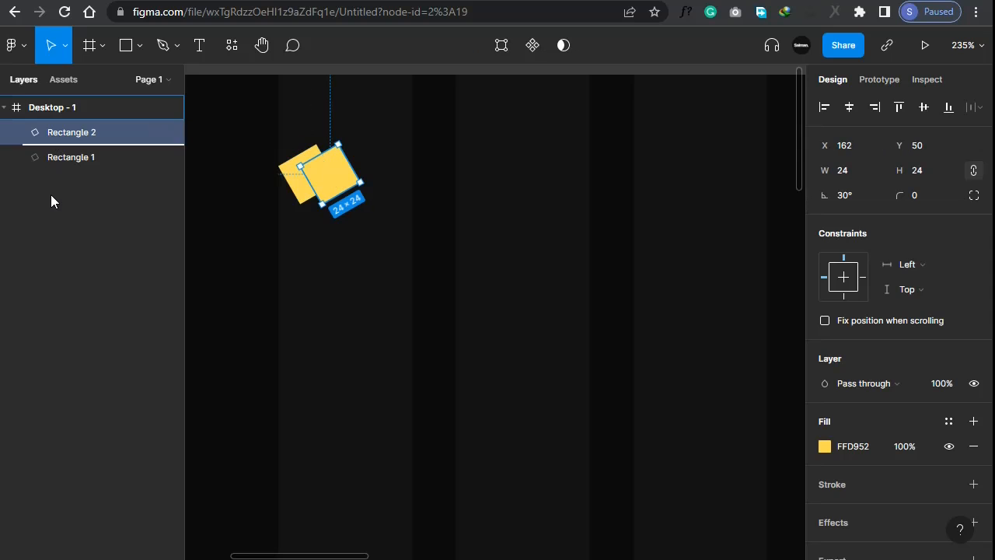
pyautogui.hotkey('ctrl', '[')
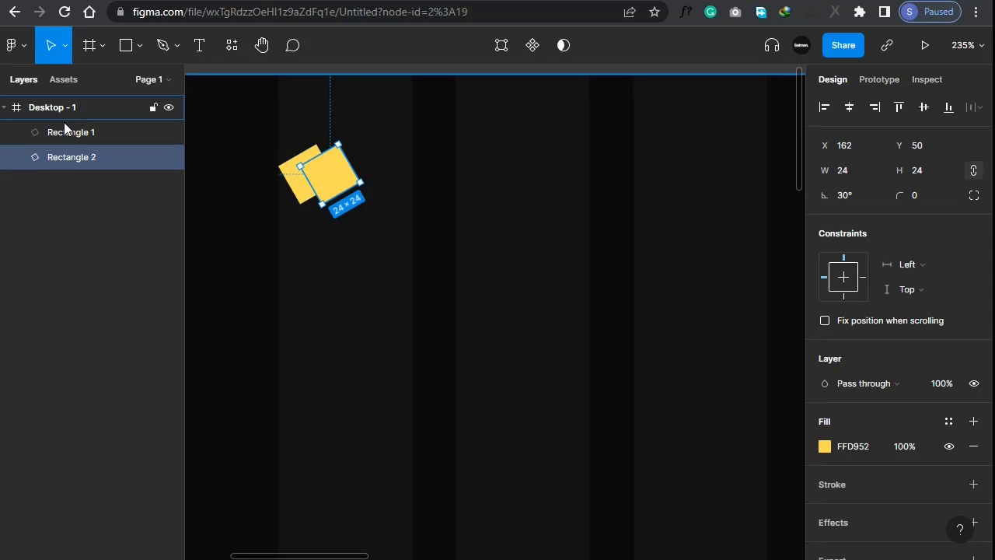
# Reduce the fill opacity of the back square, Rectangle 2, to 30%
pyautogui.click(825, 447)
pyautogui.moveTo(758, 404); pyautogui.dragTo(710, 406)
pyautogui.click(778, 424)
pyautogui.press('Down')
pyautogui.press('Down')
pyautogui.press('Down')
pyautogui.press('Down')
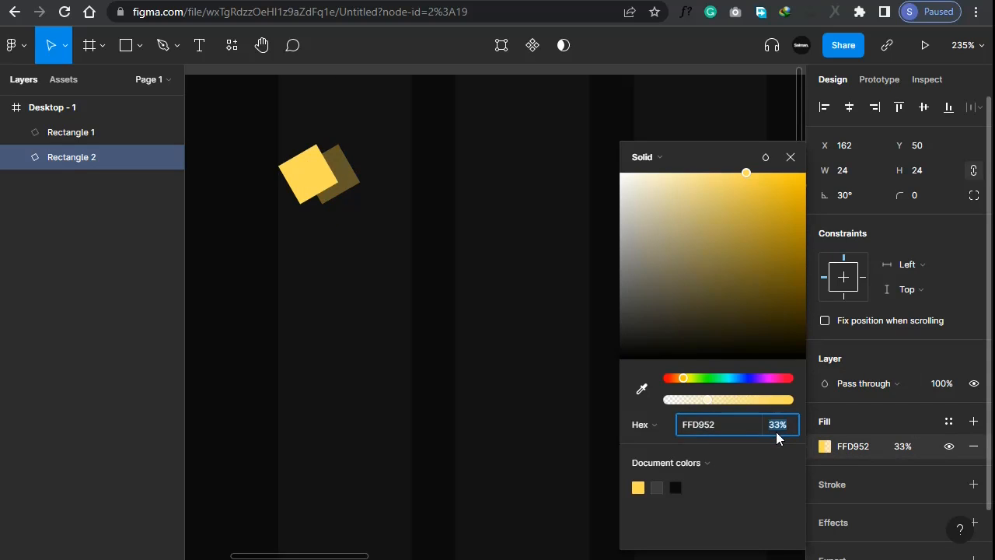
pyautogui.press('Escape')
pyautogui.press('Escape')
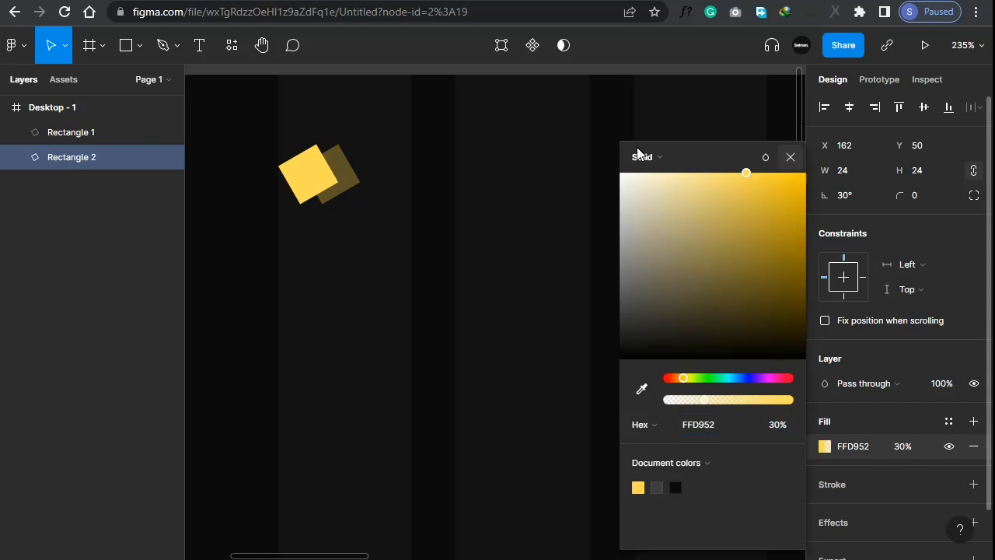
# Align the two yellow logo squares on their vertical centers
pyautogui.scroll(5, 284, 200)
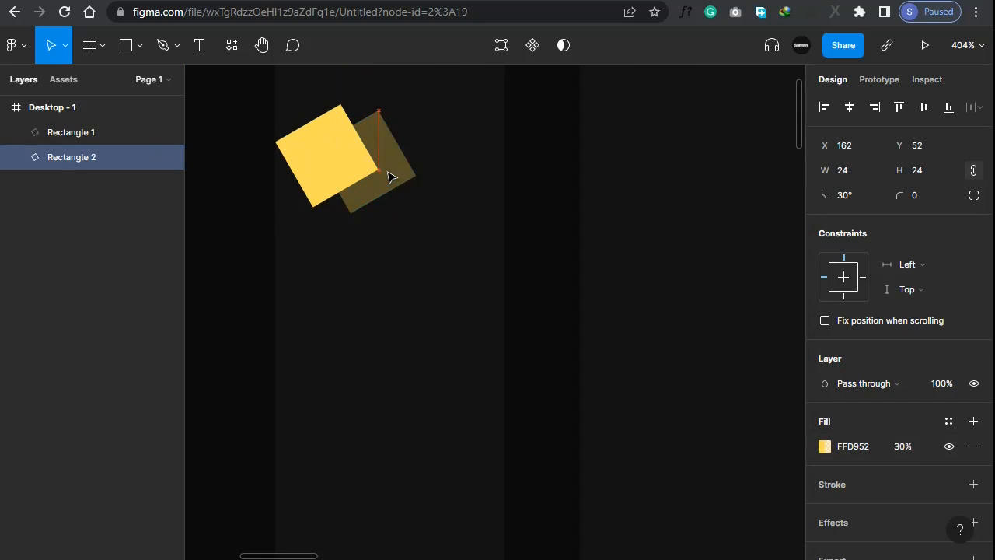
pyautogui.keyDown('shift'); pyautogui.click(294, 154); pyautogui.keyUp('shift')
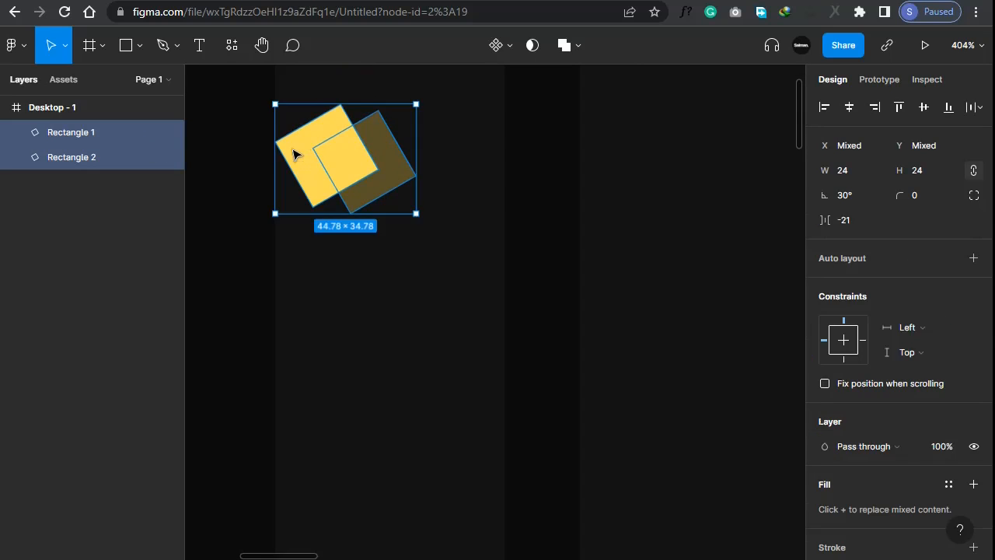
pyautogui.click(923, 108)
pyautogui.click(606, 196)
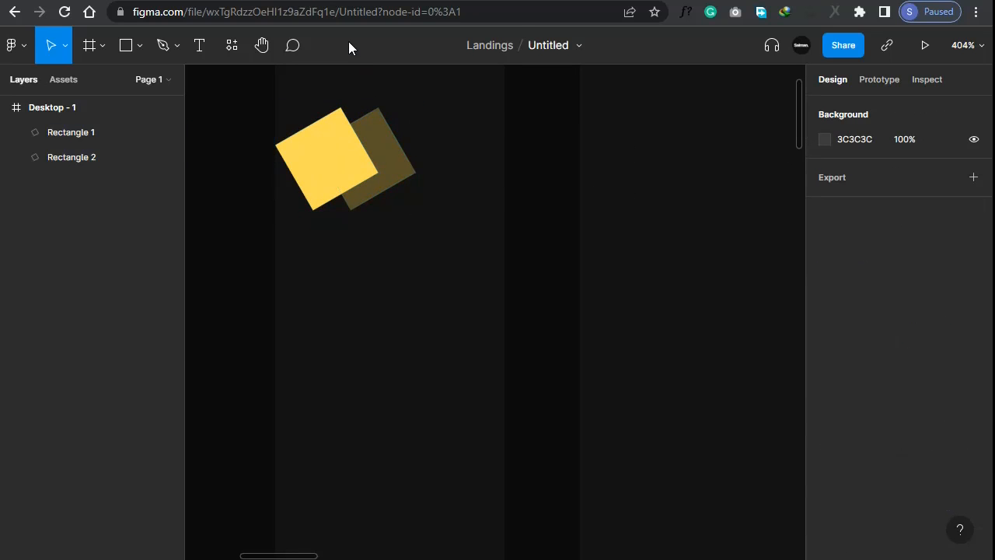
# Rotate both logo squares together to 45° so that they stand as diamonds
pyautogui.click(389, 166)
pyautogui.moveTo(389, 168); pyautogui.dragTo(385, 168)
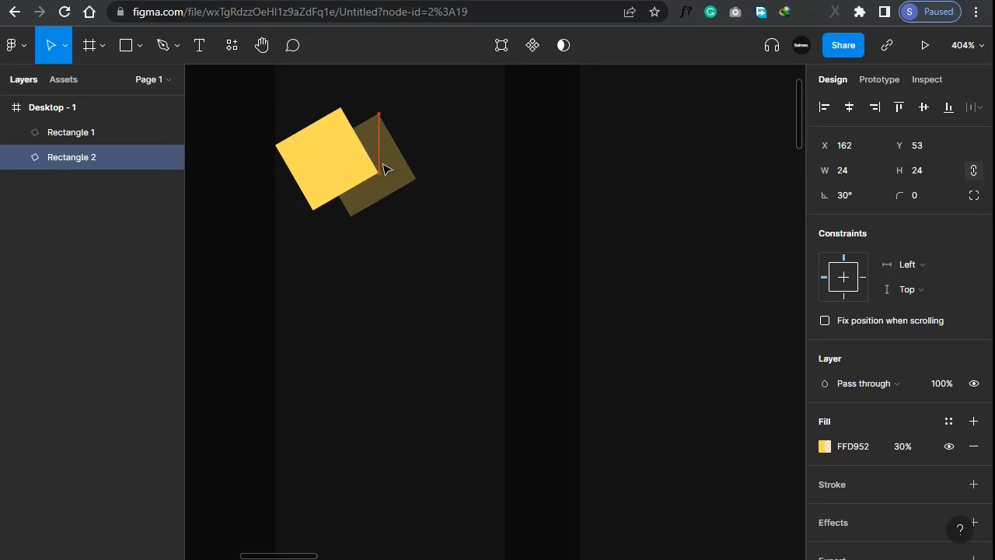
pyautogui.keyDown('shift'); pyautogui.click(305, 148); pyautogui.keyUp('shift')
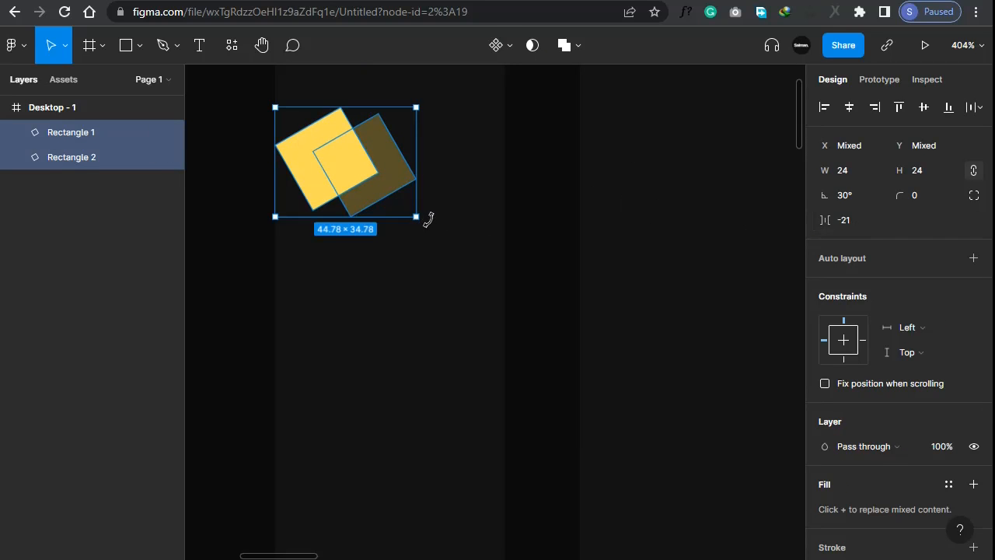
pyautogui.moveTo(427, 220); pyautogui.dragTo(432, 213)
pyautogui.click(433, 246)
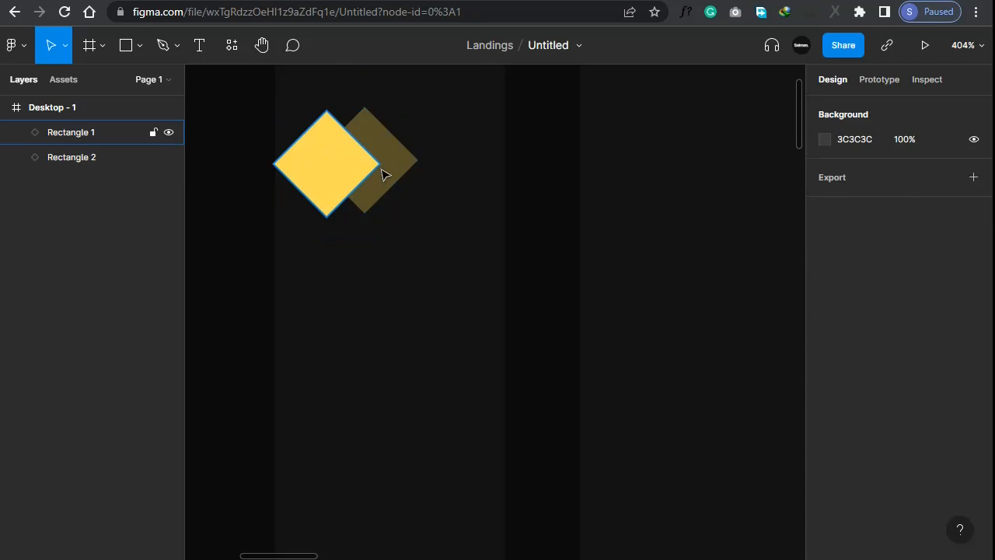
# Shift the faded back diamond closer to the front one, level with it, at X 159
pyautogui.click(381, 168)
pyautogui.click(395, 163)
pyautogui.moveTo(395, 164); pyautogui.dragTo(387, 168)
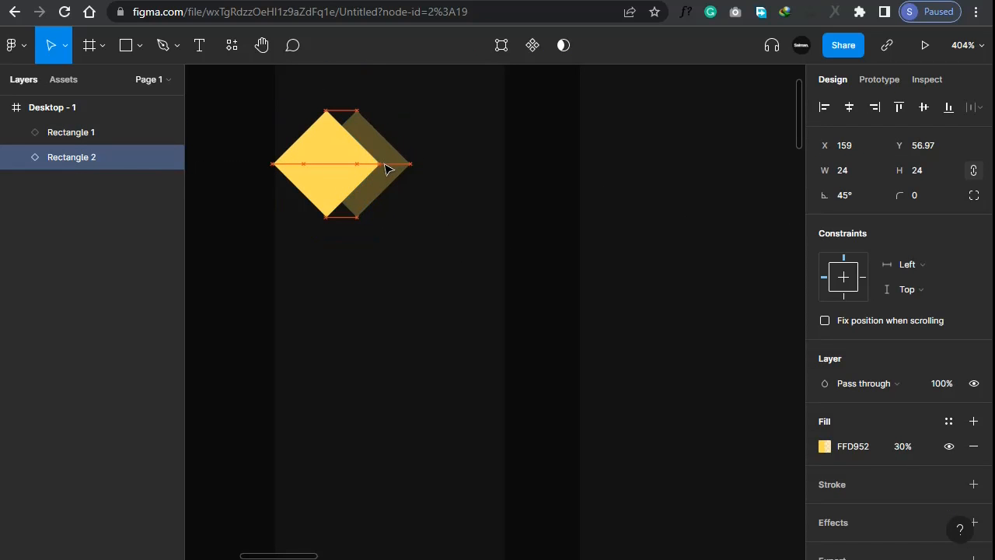
pyautogui.click(439, 262)
# Add the text "Landex" beside the diamond logo mark
pyautogui.scroll(-5, 402, 282)
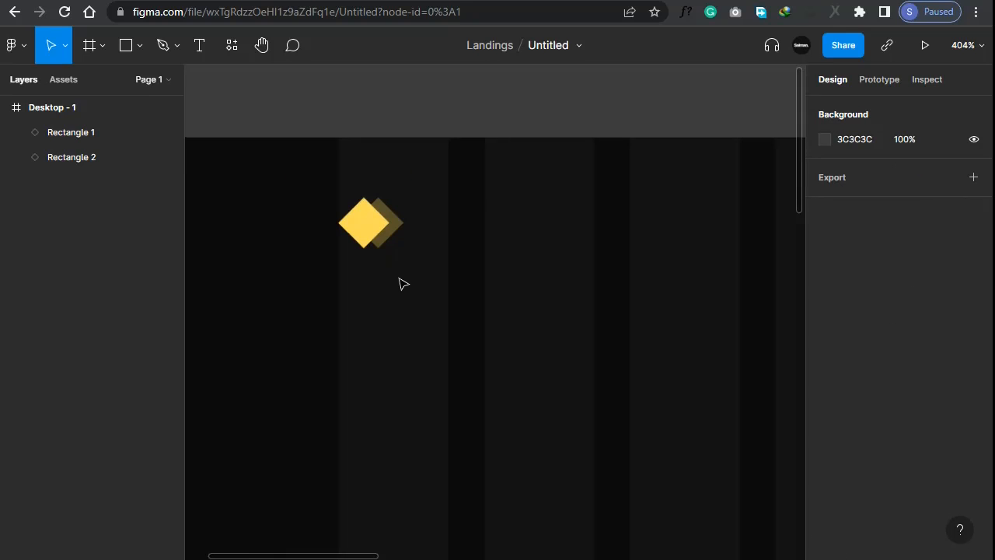
pyautogui.click(201, 46)
pyautogui.scroll(1, 408, 179)
pyautogui.click(438, 227)
pyautogui.write('Landex')
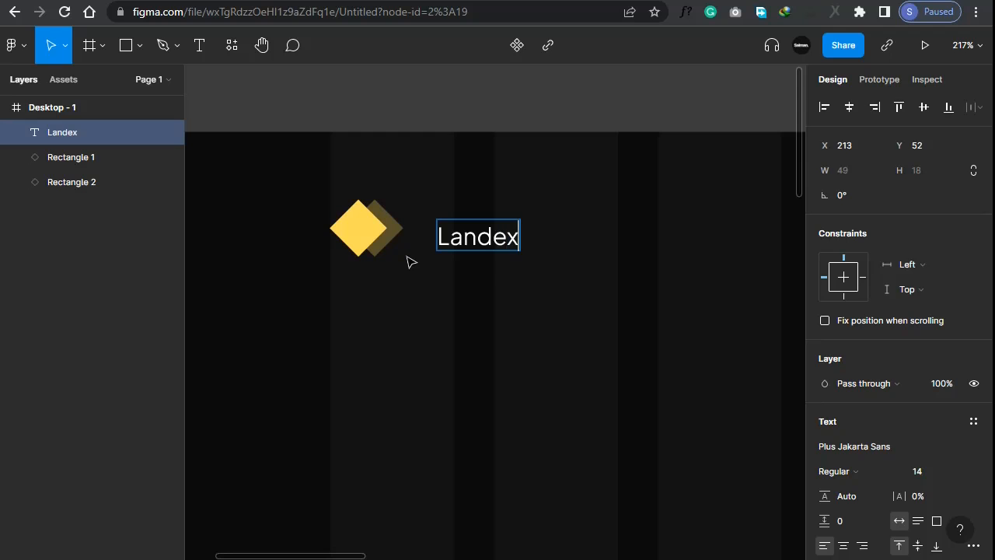
pyautogui.press('Escape')
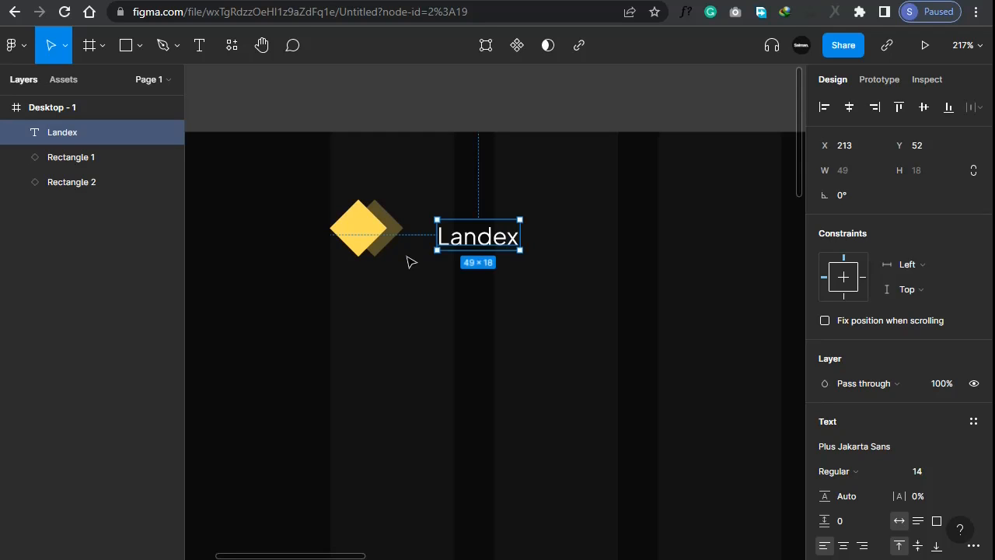
# Set the Landex text's font size to 24 and place it beside the logo mark at X 204, Y 40
pyautogui.click(915, 469)
pyautogui.click(956, 478)
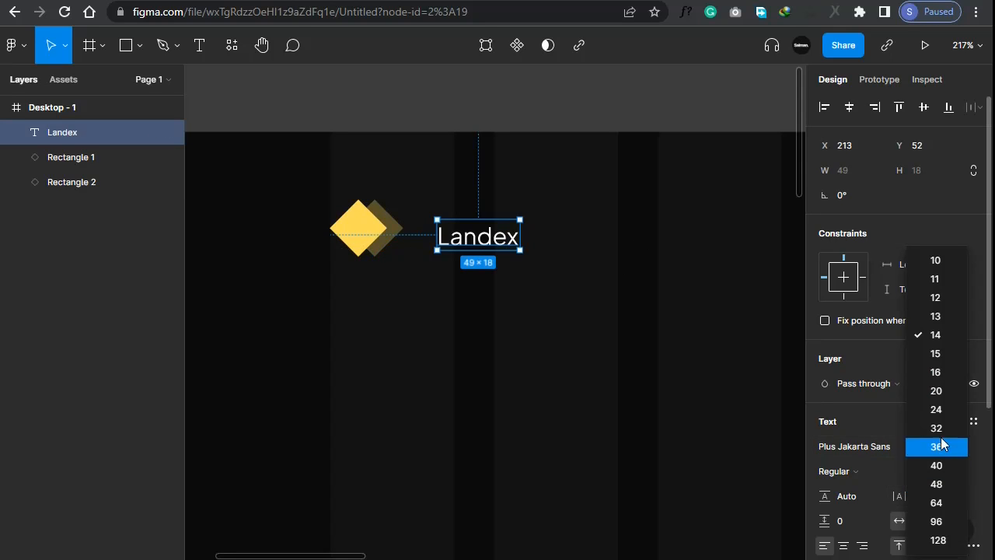
pyautogui.press('Return')
pyautogui.moveTo(511, 262); pyautogui.dragTo(502, 243)
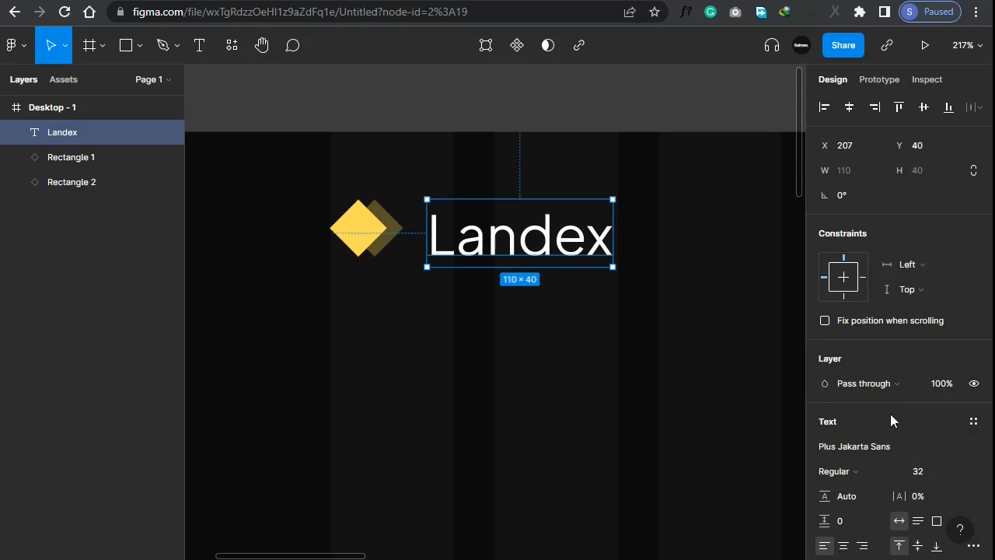
pyautogui.click(957, 472)
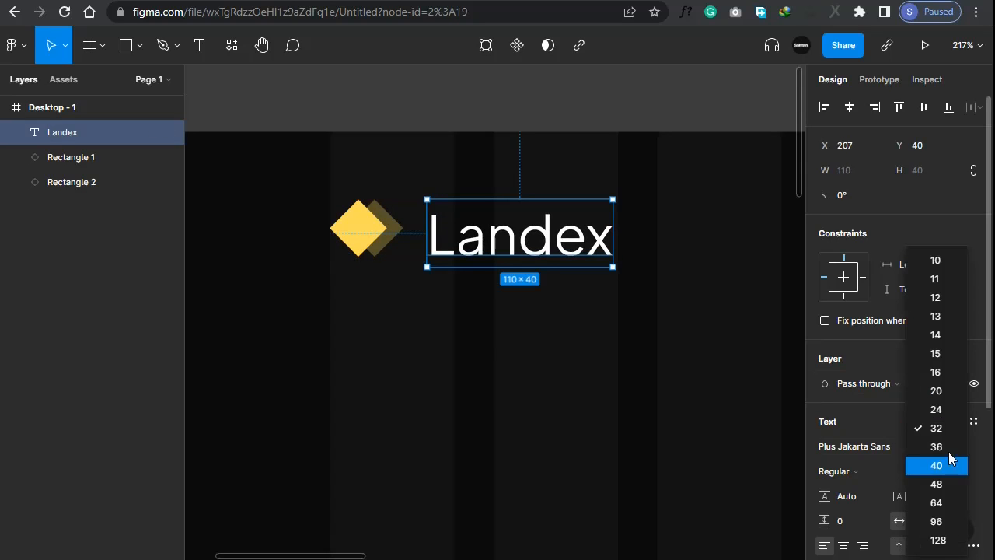
pyautogui.click(915, 407)
pyautogui.moveTo(501, 239); pyautogui.dragTo(516, 256)
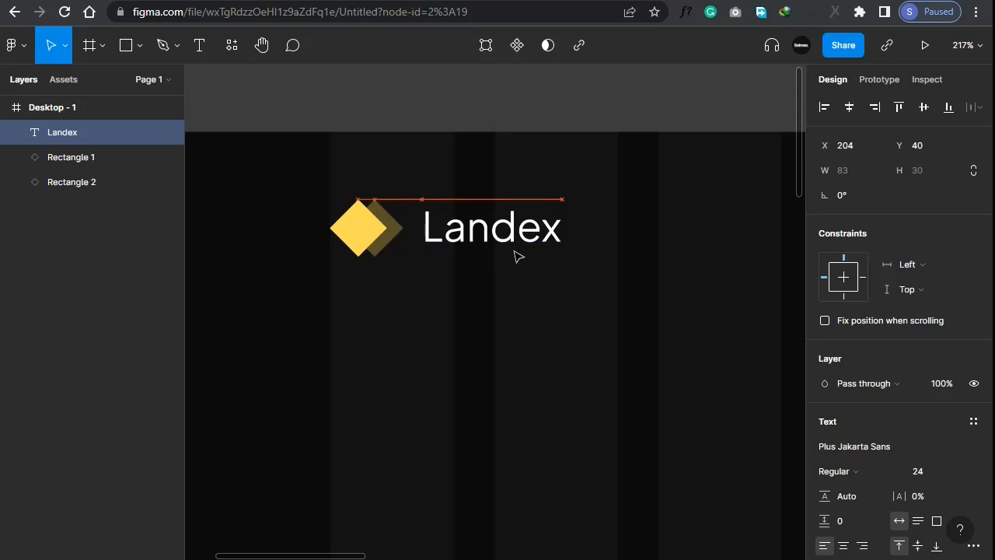
pyautogui.click(923, 477)
pyautogui.press('Up')
pyautogui.press('Up')
pyautogui.press('Down')
pyautogui.press('Down')
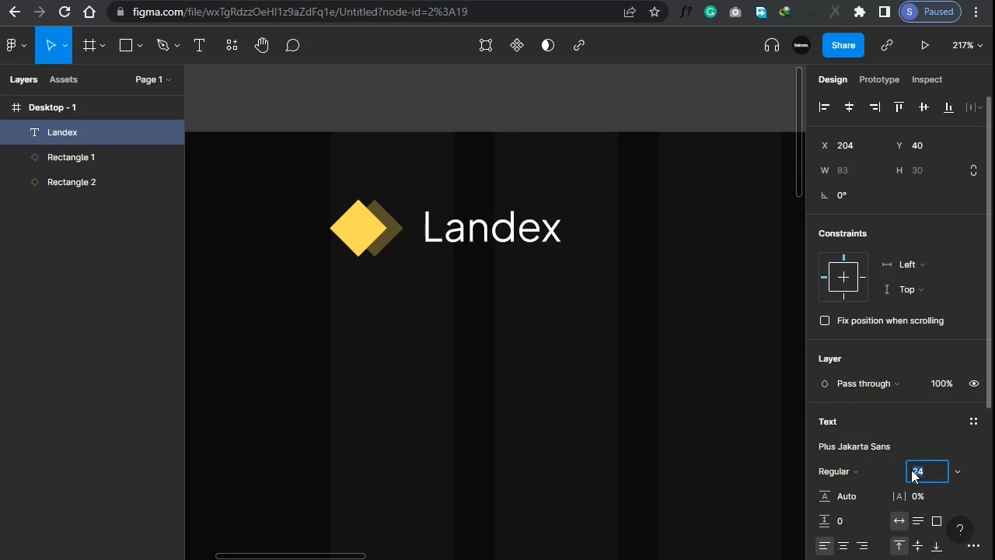
pyautogui.click(603, 356)
# Change the Landex text's font weight to Bold
pyautogui.click(553, 251)
pyautogui.click(835, 472)
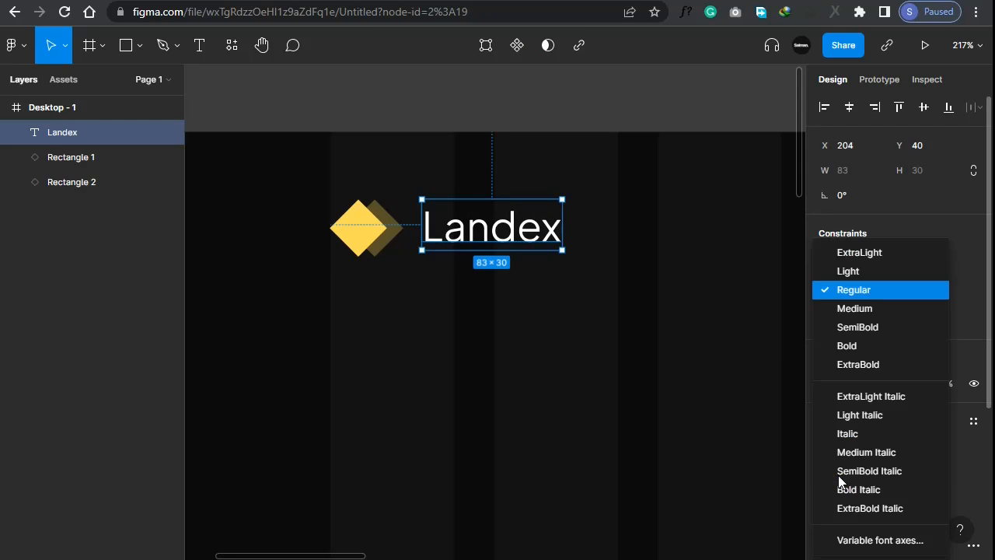
pyautogui.click(854, 345)
# Group the two diamonds of the logo mark
pyautogui.keyDown('shift'); pyautogui.click(378, 245); pyautogui.keyUp('shift')
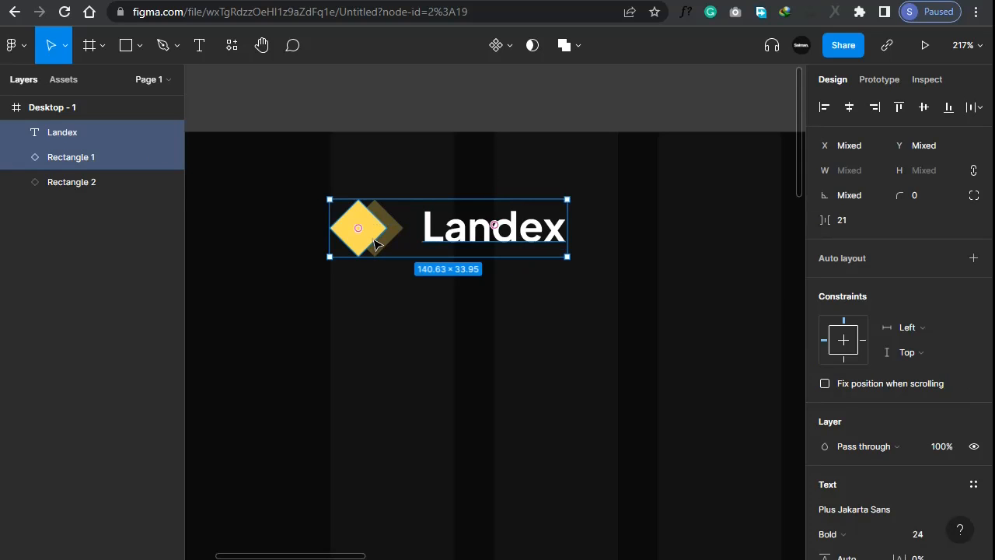
pyautogui.click(388, 236)
pyautogui.keyDown('shift'); pyautogui.click(354, 233); pyautogui.keyUp('shift')
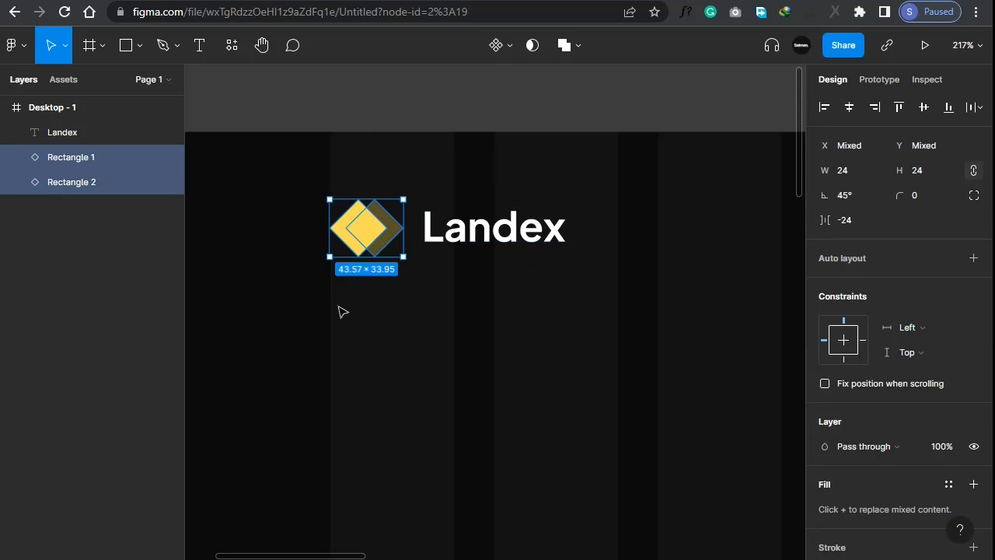
pyautogui.hotkey('ctrl', 'g')
# Combine the logo group and the Landex text in a horizontal auto layout, aligned left and vertically centered, with 6 spacing
pyautogui.keyDown('shift'); pyautogui.click(455, 227); pyautogui.keyUp('shift')
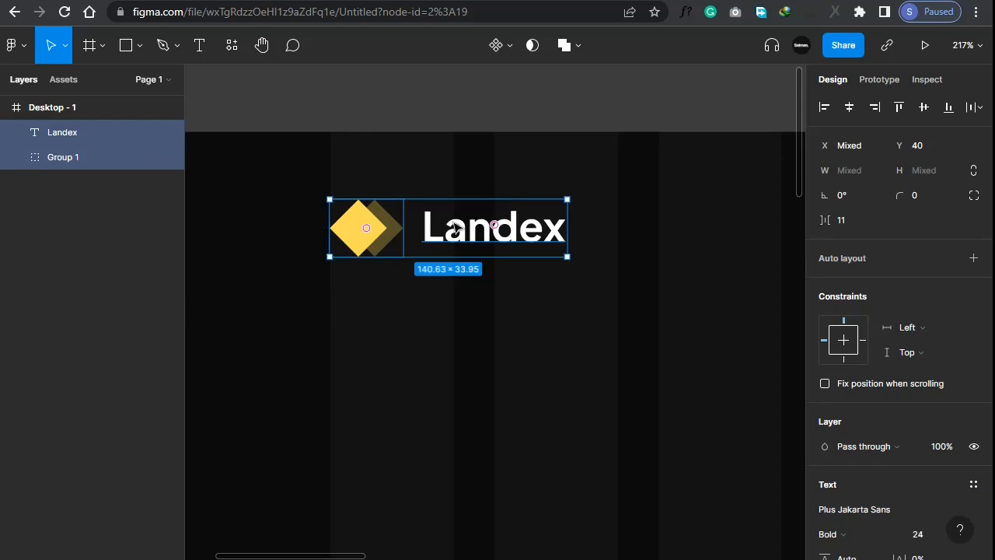
pyautogui.hotkey('shift', 'a')
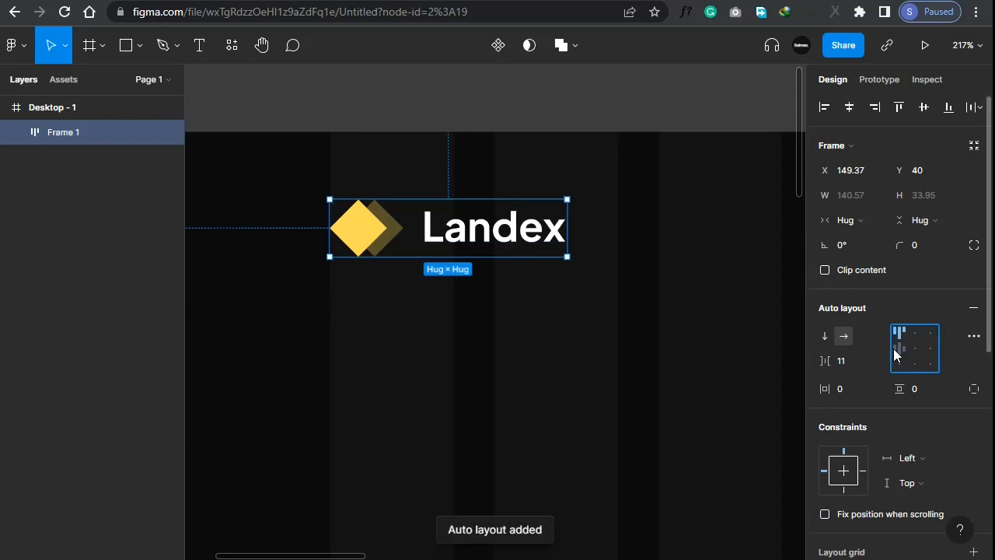
pyautogui.click(896, 349)
pyautogui.click(867, 361)
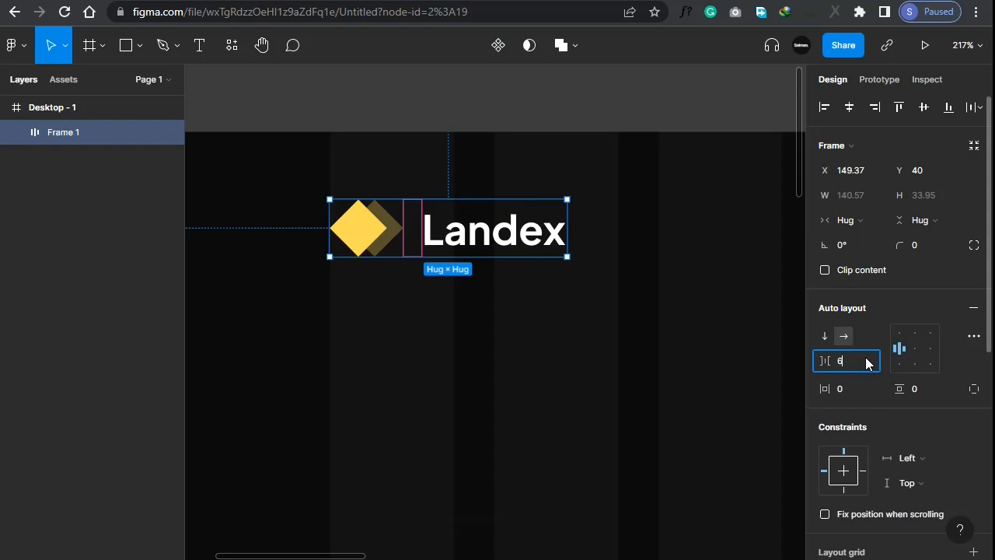
pyautogui.write('6')
pyautogui.press('Return')
pyautogui.click(402, 358)
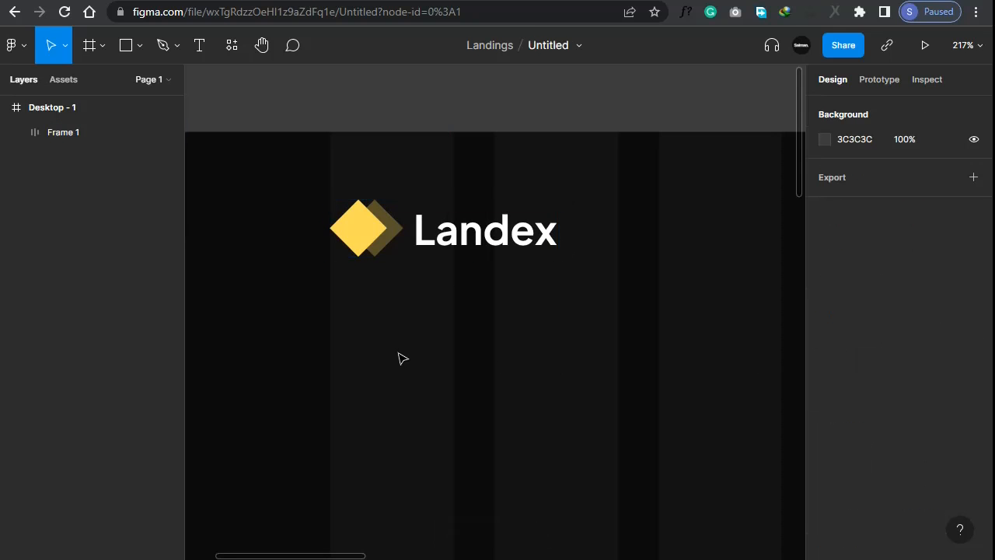
# Duplicate the Landex text toward the middle of the header and change the copy's text to "Home"
pyautogui.click(83, 133)
pyautogui.click(300, 257)
pyautogui.scroll(-4, 277, 293)
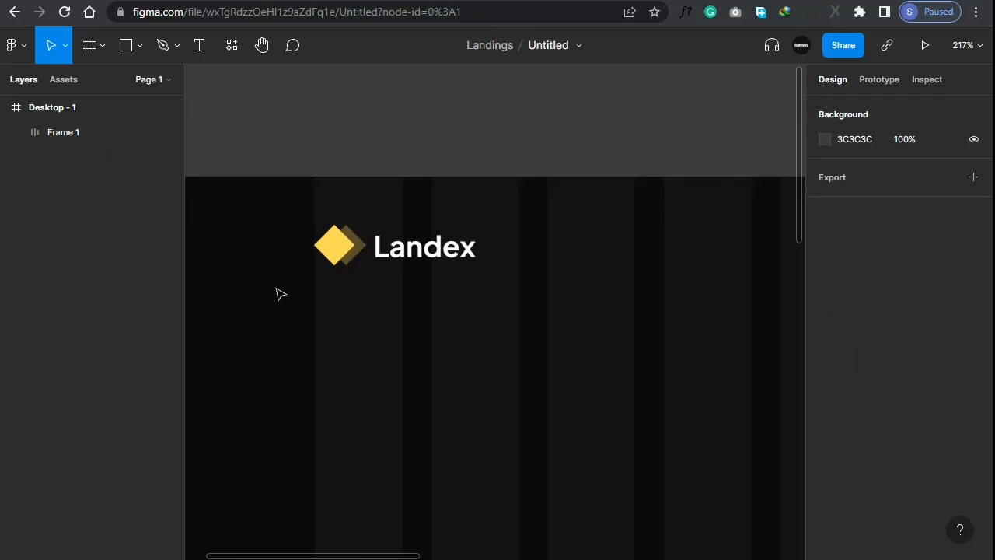
pyautogui.click(366, 252)
pyautogui.click(390, 261)
pyautogui.moveTo(390, 262); pyautogui.dragTo(716, 265)
pyautogui.scroll(-3, 589, 306)
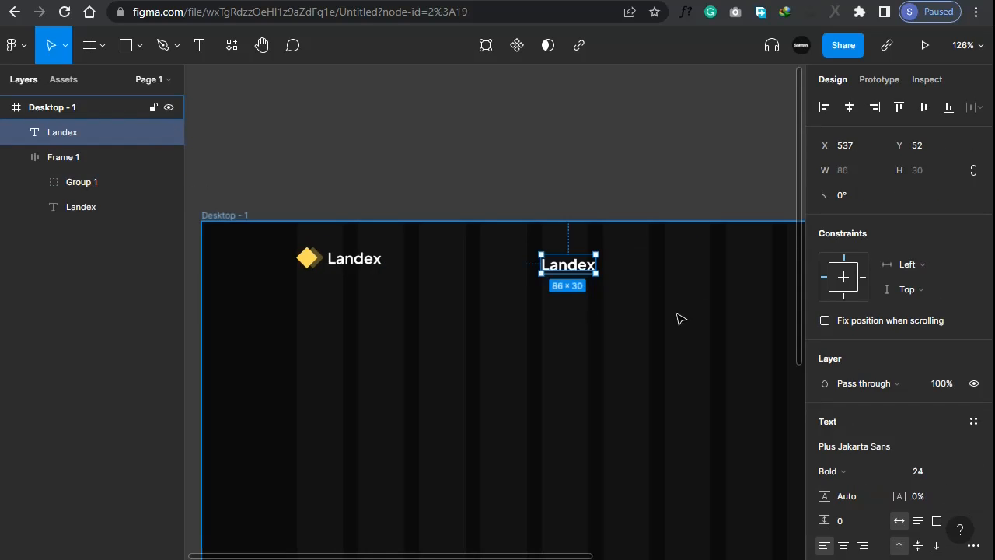
pyautogui.doubleClick(420, 224)
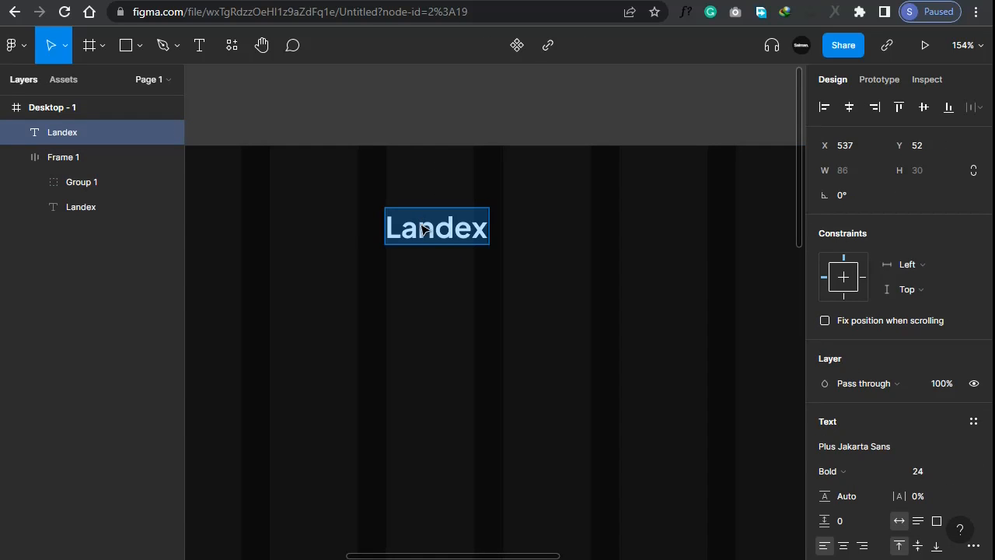
pyautogui.write('Home')
pyautogui.press('Escape')
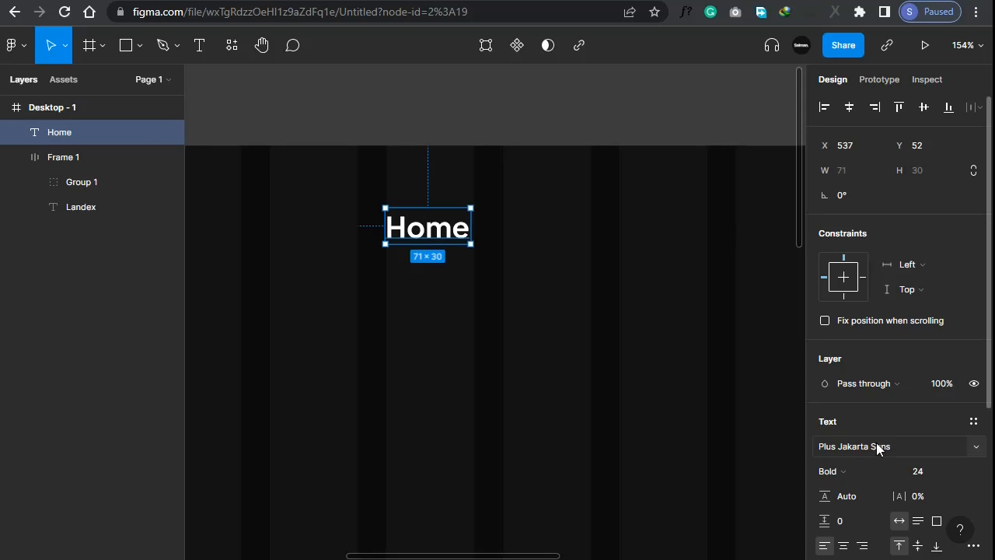
# Set the Home text's font size to 14 and its weight to Medium
pyautogui.click(949, 472)
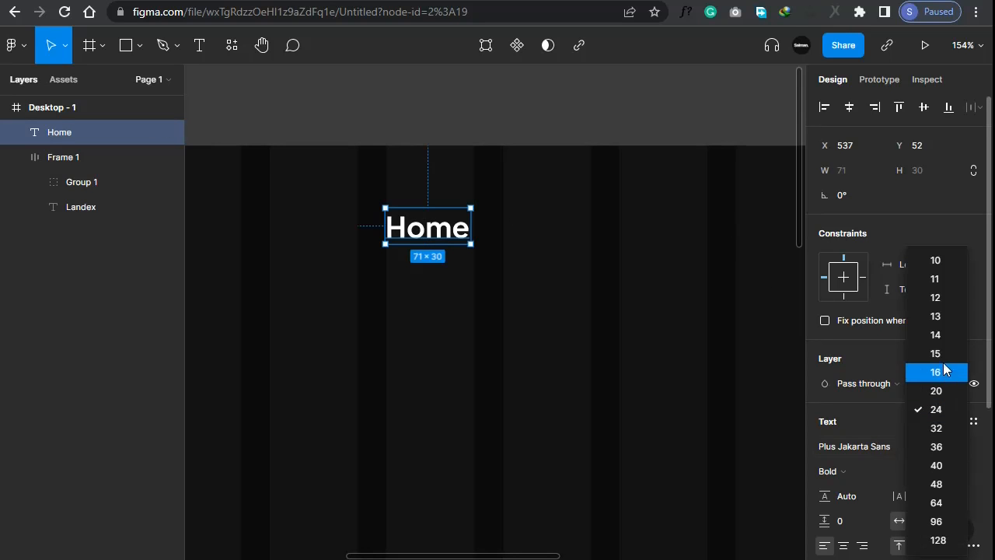
pyautogui.click(943, 335)
pyautogui.scroll(3, 424, 249)
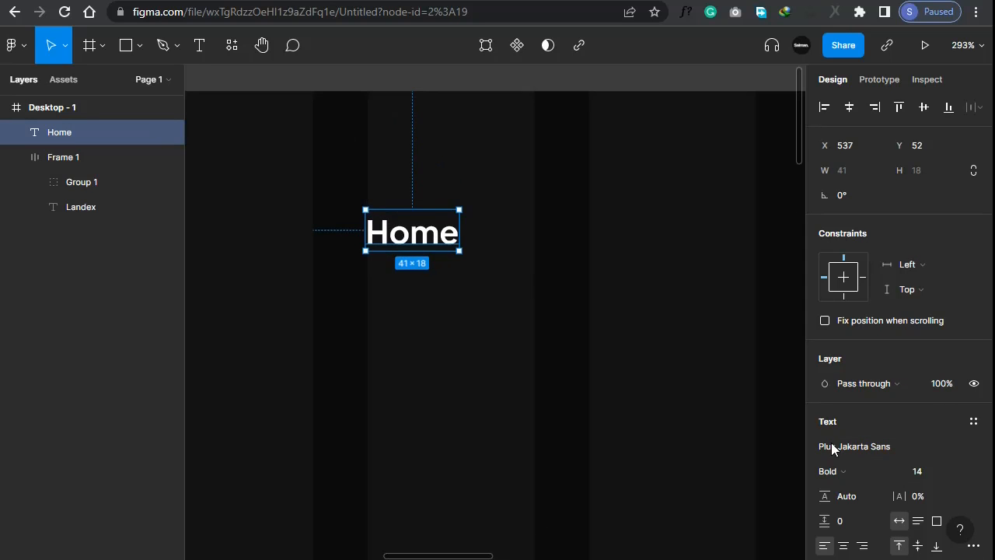
pyautogui.click(827, 471)
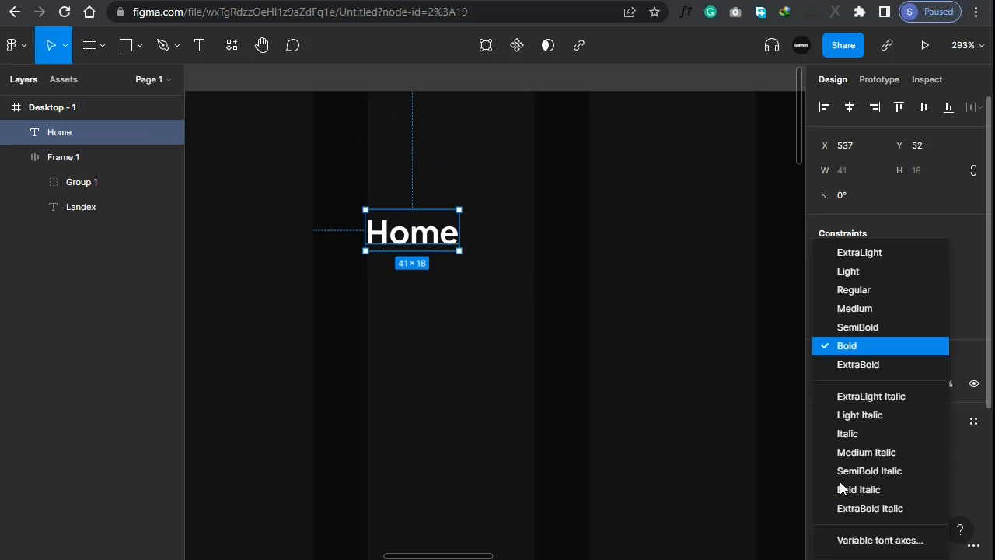
pyautogui.click(831, 308)
# Duplicate the Home link alongside it at the same height and change the copy's text to "Services"
pyautogui.moveTo(400, 244); pyautogui.dragTo(542, 240)
pyautogui.doubleClick(556, 226)
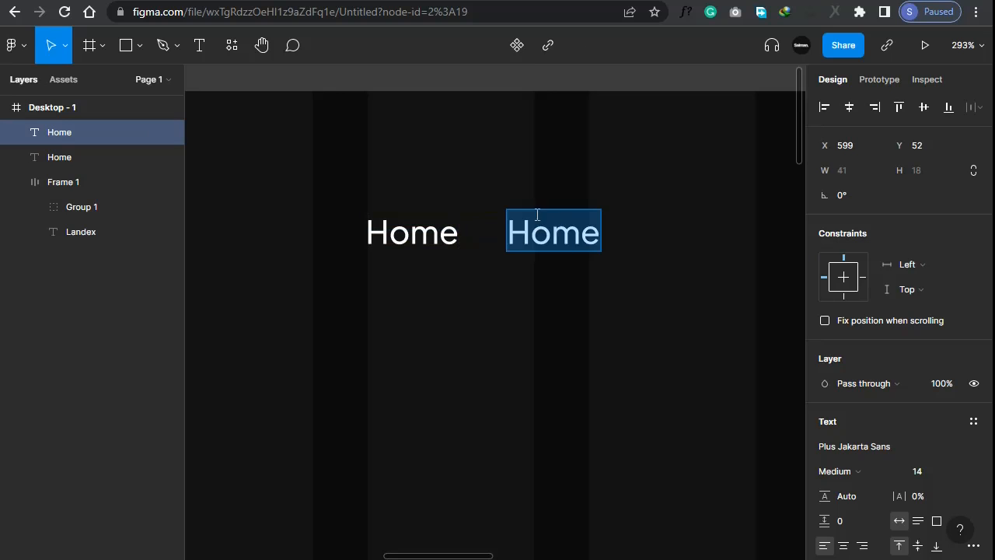
pyautogui.write('Services')
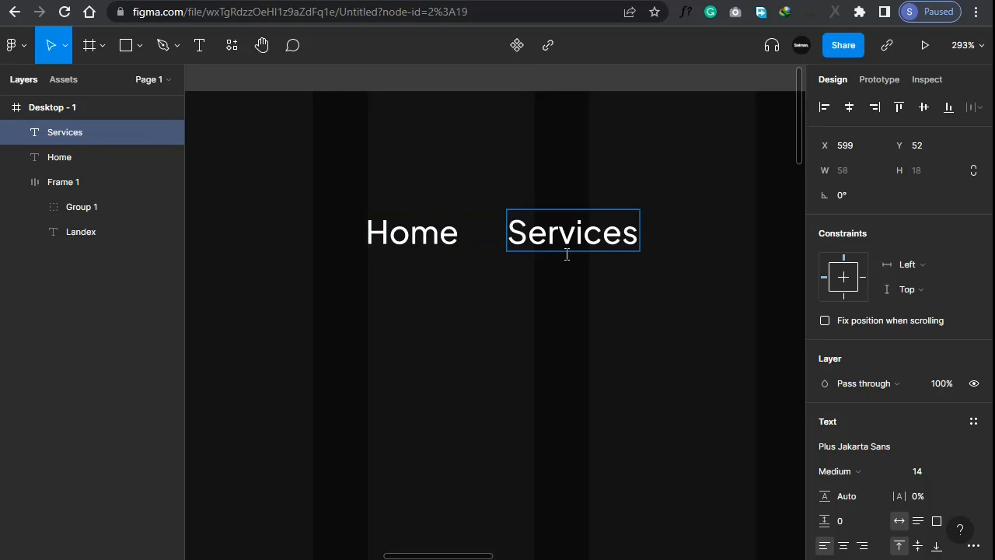
pyautogui.press('Escape')
# Duplicate the Services link further along the row and change the copy's text to "Features"
pyautogui.moveTo(605, 231); pyautogui.dragTo(724, 233)
pyautogui.keyDown('ctrl'); pyautogui.scroll(-3, 467, 269); pyautogui.keyUp('ctrl')
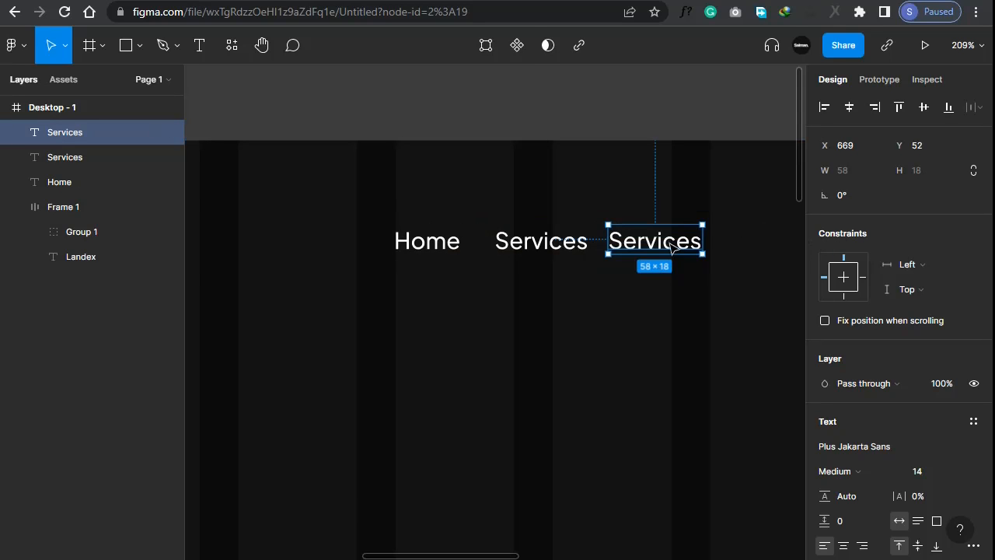
pyautogui.doubleClick(672, 246)
pyautogui.write('Features')
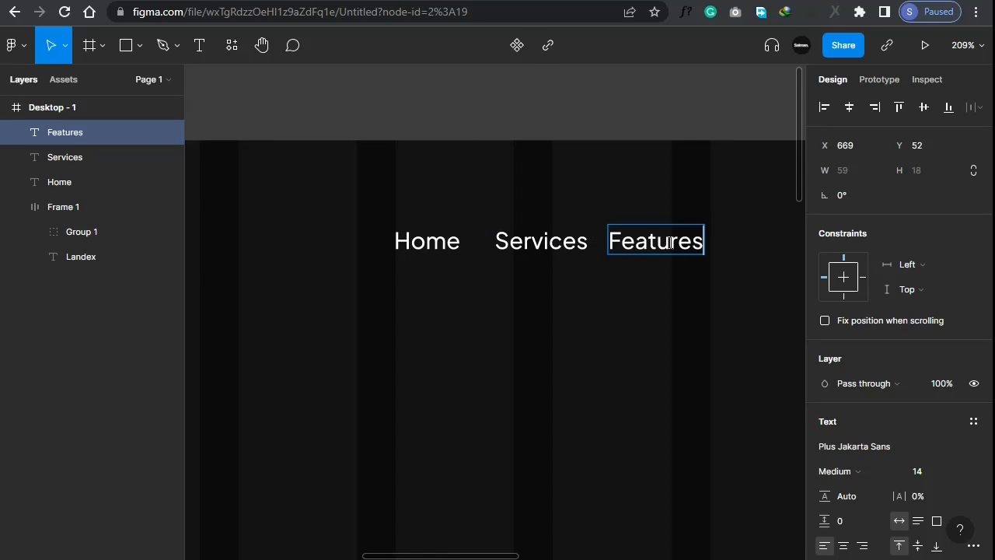
pyautogui.press('Escape')
# Duplicate the Features link further along the row and change the copy's text to "Testimonials"
pyautogui.keyDown('ctrl'); pyautogui.scroll(-2, 553, 311); pyautogui.keyUp('ctrl')
pyautogui.keyDown('ctrl'); pyautogui.scroll(4, 657, 272); pyautogui.keyUp('ctrl')
pyautogui.moveTo(448, 269); pyautogui.dragTo(618, 274)
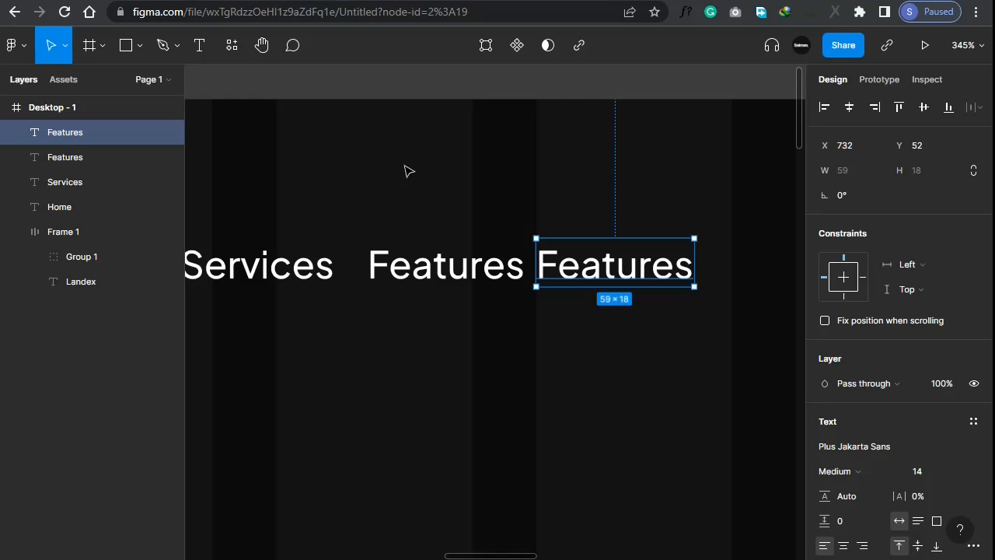
pyautogui.doubleClick(582, 253)
pyautogui.write('Testimonials')
pyautogui.press('Escape')
# Duplicate the Testimonials link past the end of the row and change the copy's text to "Blog"
pyautogui.scroll(-1, 253, 294)
pyautogui.hscroll(5, 475, 282)
pyautogui.scroll(1, 475, 283)
pyautogui.moveTo(458, 282); pyautogui.dragTo(640, 288)
pyautogui.doubleClick(640, 288)
pyautogui.write('Blog')
pyautogui.press('Escape')
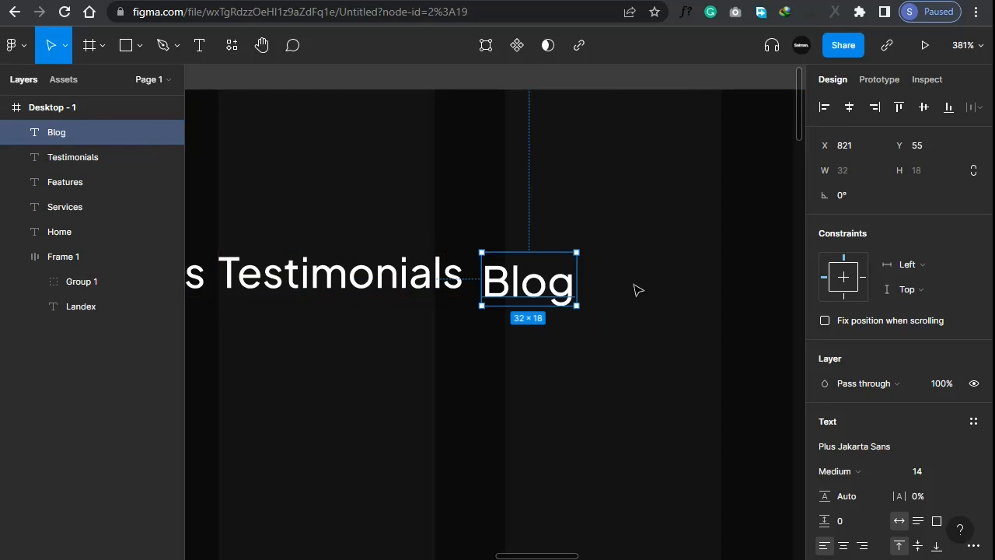
# Combine the five navigation links into a horizontal auto layout with 24 spacing between items
pyautogui.click(618, 393)
pyautogui.scroll(-2, 671, 357)
pyautogui.scroll(-6, 671, 357)
pyautogui.moveTo(675, 310); pyautogui.dragTo(317, 244)
pyautogui.hotkey('shift', 'a')
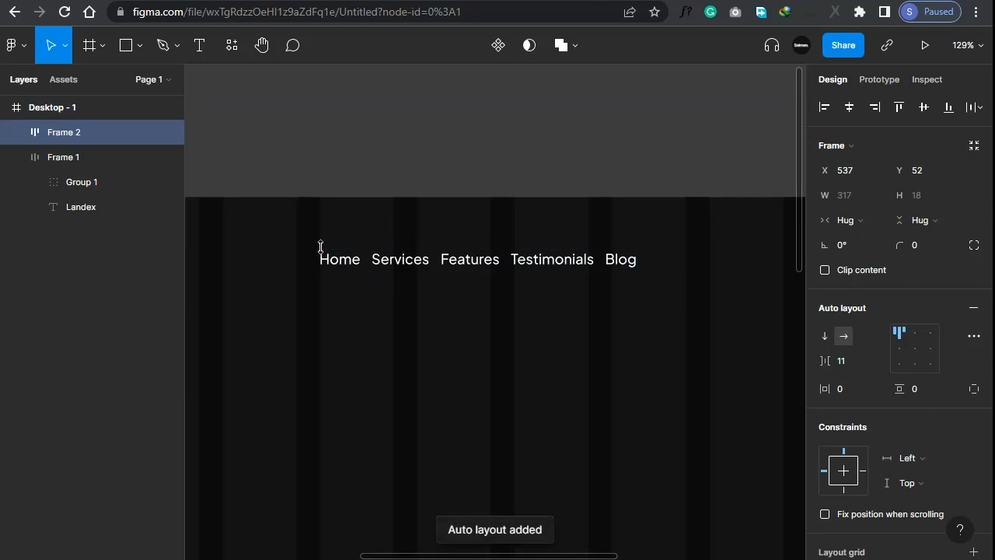
pyautogui.write('4')
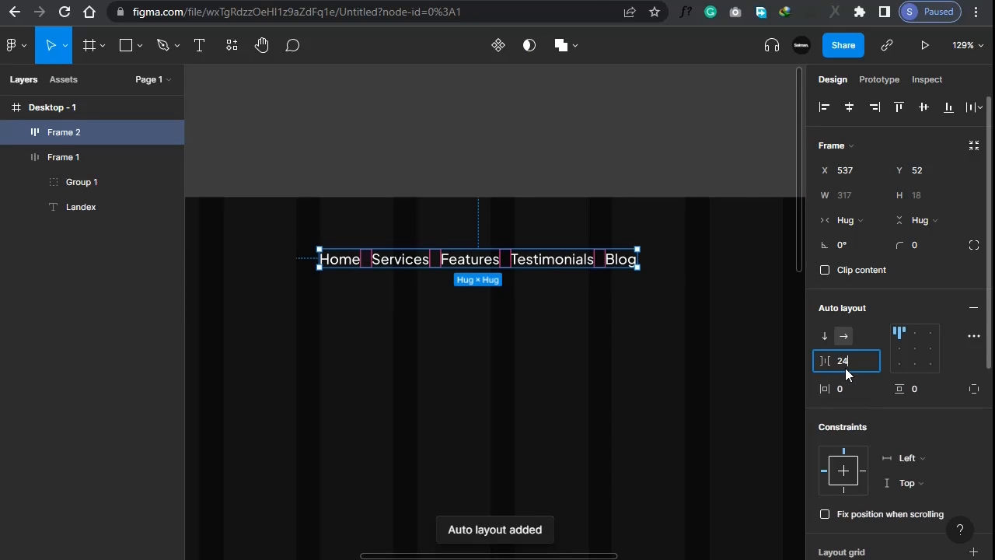
pyautogui.press('Return')
pyautogui.click(656, 359)
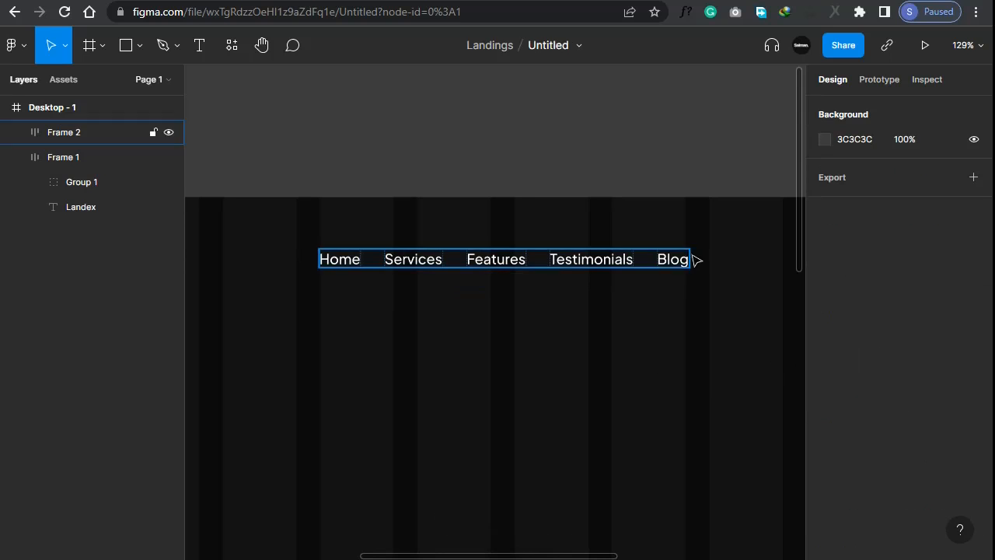
# Duplicate the Blog link inside the navigation row and change the copy's text to "Get Started"
pyautogui.scroll(3, 730, 252)
pyautogui.keyDown('ctrl'); pyautogui.click(593, 277); pyautogui.keyUp('ctrl')
pyautogui.keyDown('ctrl'); pyautogui.click(595, 278); pyautogui.keyUp('ctrl')
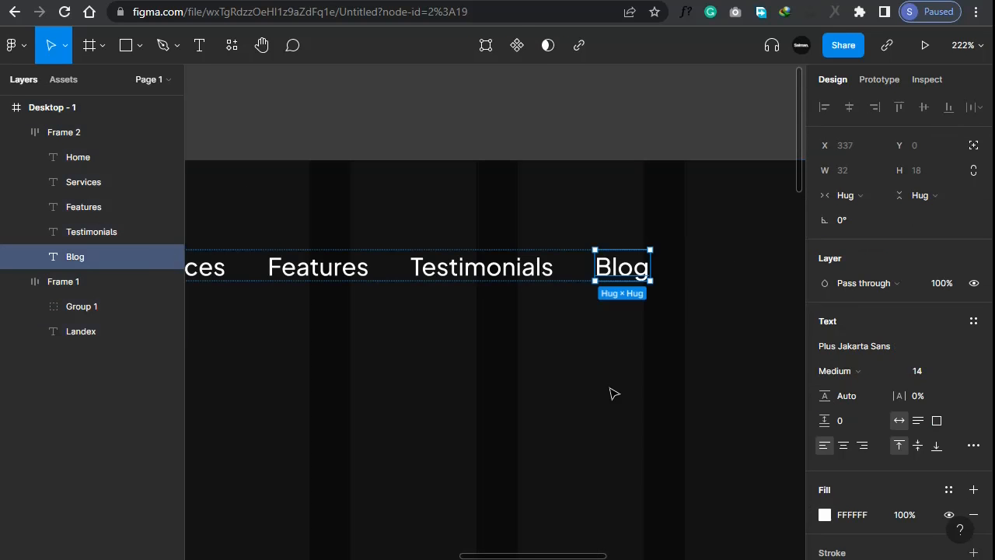
pyautogui.hotkey('ctrl', 'd')
pyautogui.scroll(-3, 445, 398)
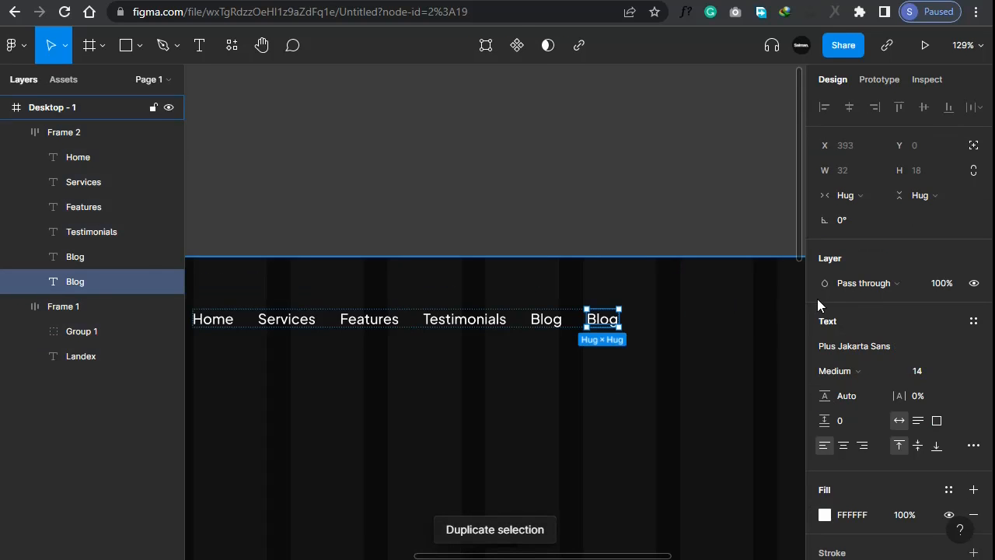
pyautogui.scroll(3, 674, 319)
pyautogui.scroll(2, 603, 319)
pyautogui.scroll(2, 603, 319)
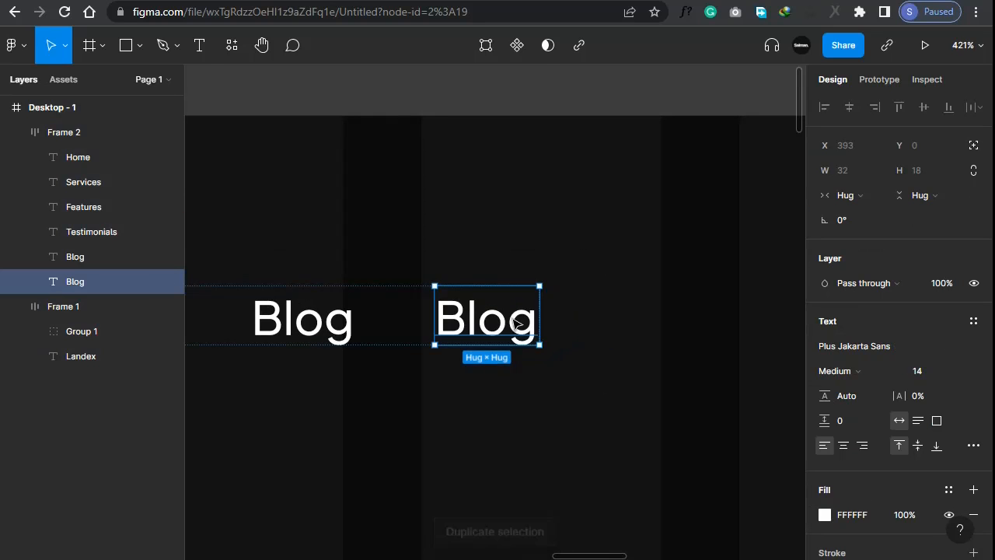
pyautogui.doubleClick(512, 318)
pyautogui.write('Get Started')
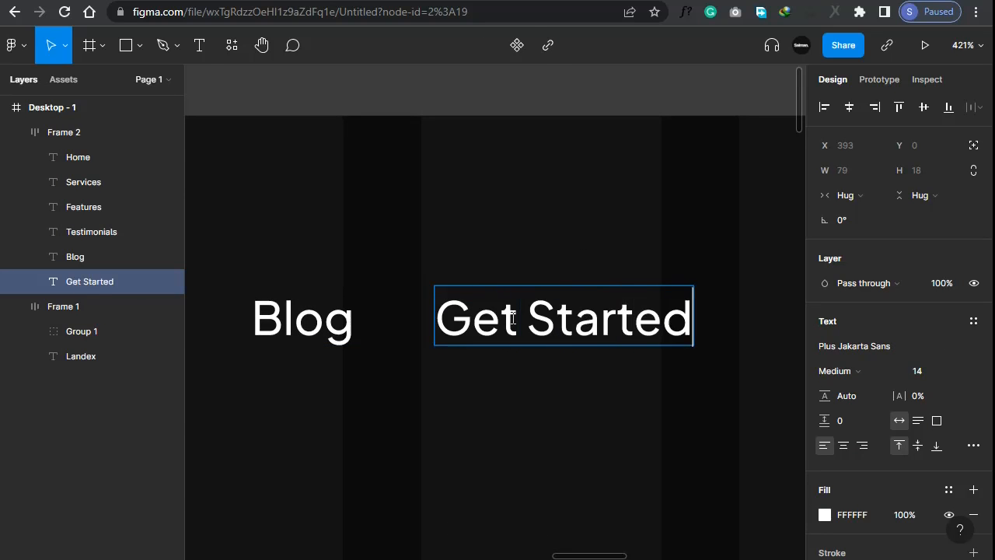
pyautogui.press('Escape')
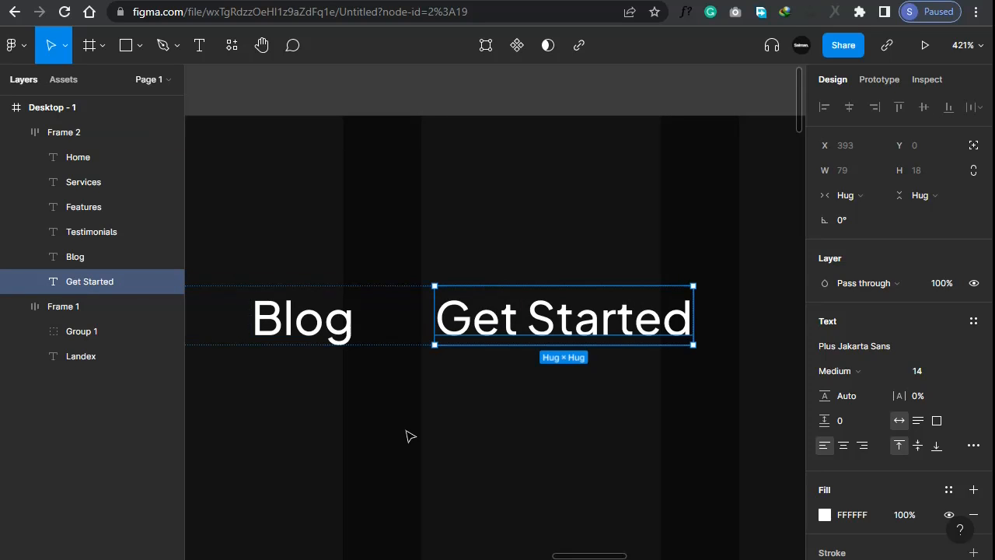
# Wrap the Get Started text in its own auto layout frame and fill it with yellow FFD952
pyautogui.hotkey('shift', 'a')
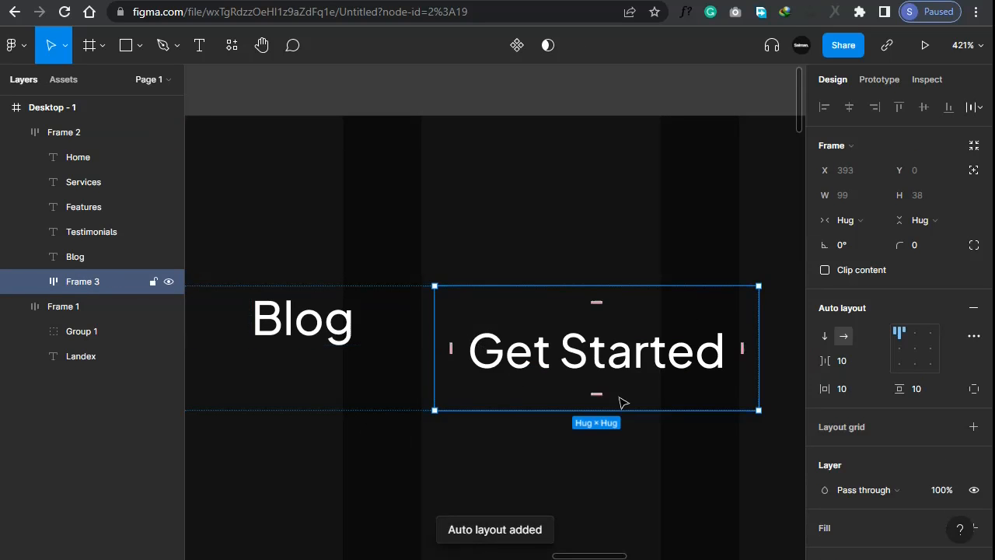
pyautogui.scroll(-3, 921, 433)
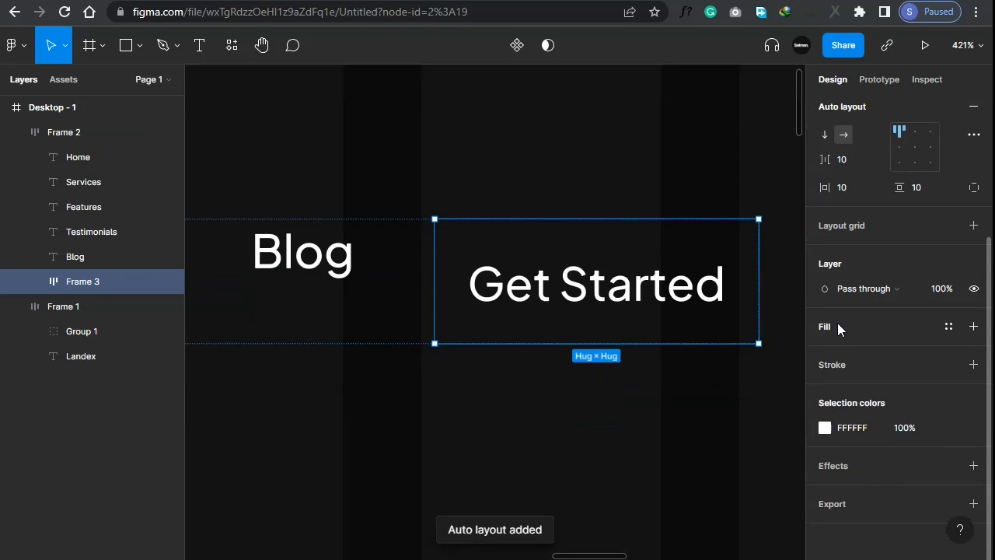
pyautogui.click(973, 327)
pyautogui.click(825, 351)
pyautogui.click(657, 488)
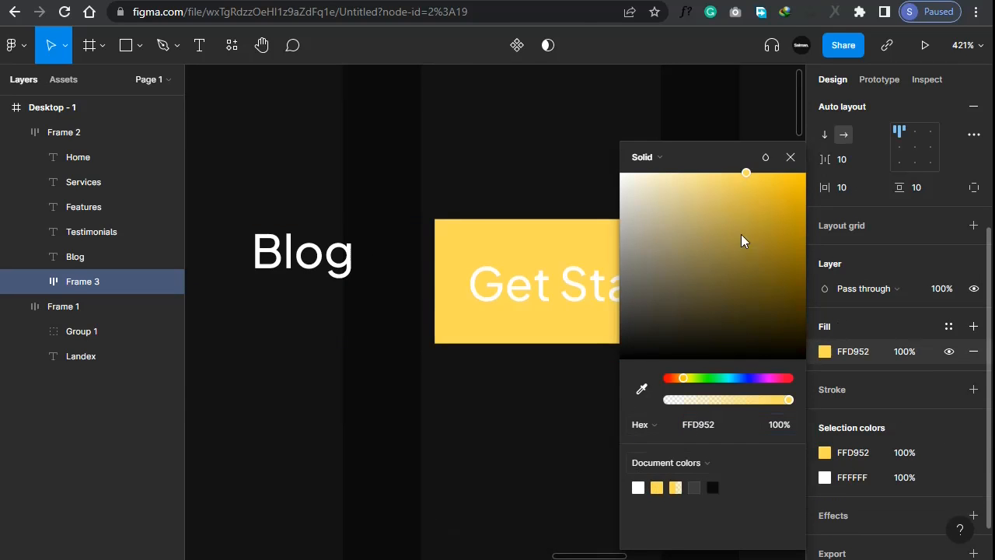
pyautogui.click(788, 167)
# Change the Get Started button's text color to the near-black document color 0B0B0B
pyautogui.click(825, 478)
pyautogui.click(740, 428)
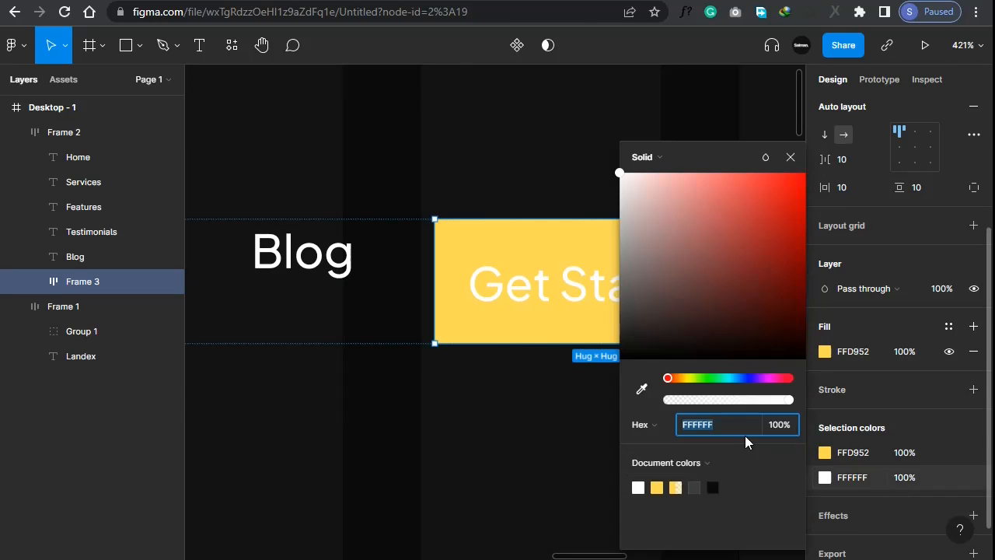
pyautogui.click(714, 487)
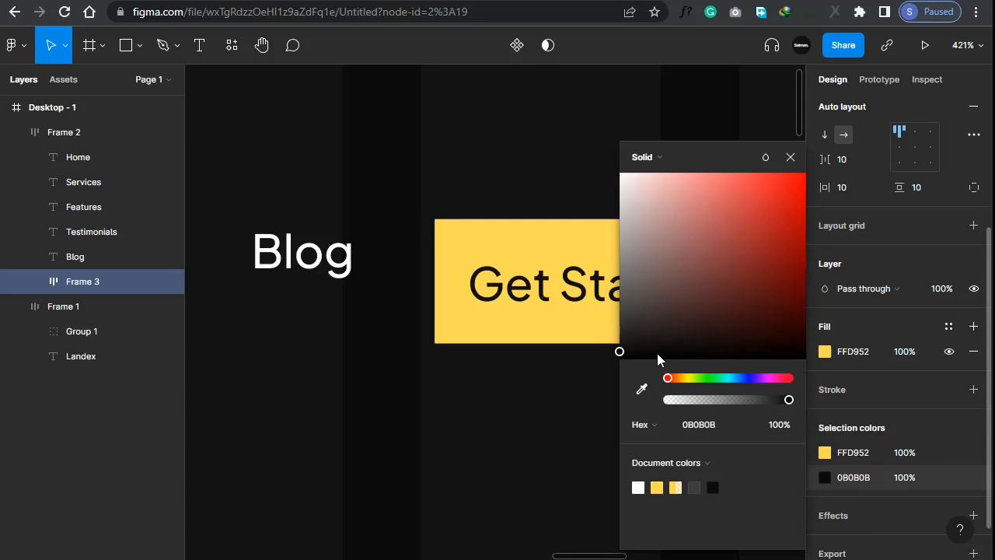
pyautogui.click(790, 160)
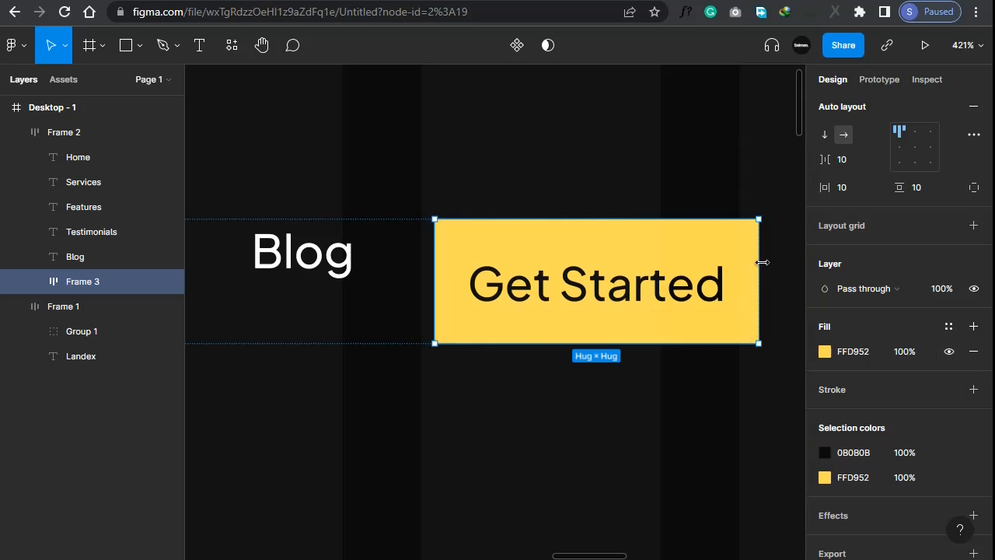
# Set the Get Started button's vertical padding to 12 and horizontal padding to 24
pyautogui.scroll(-1, 895, 311)
pyautogui.scroll(3, 924, 264)
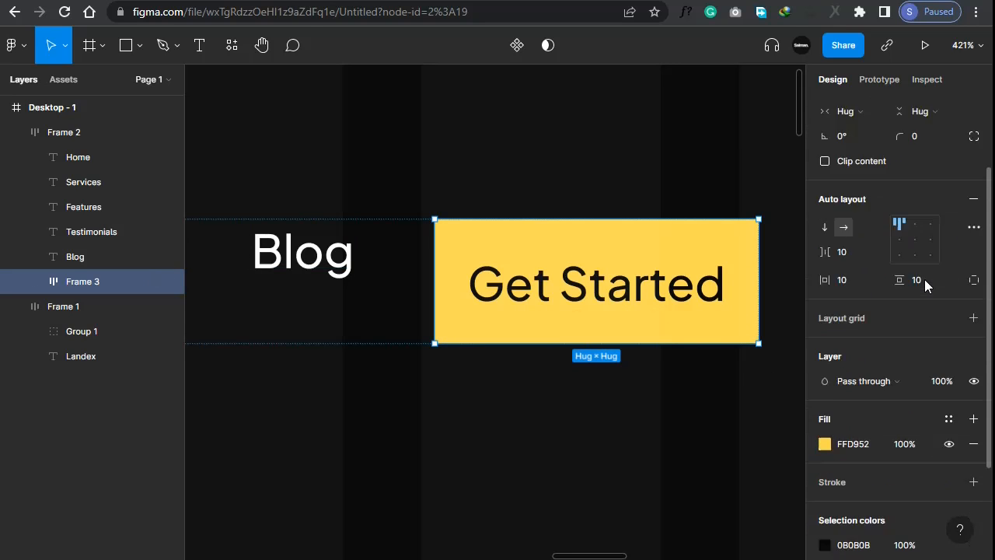
pyautogui.scroll(-2, 925, 278)
pyautogui.click(927, 156)
pyautogui.write('12')
pyautogui.press('Return')
pyautogui.click(862, 152)
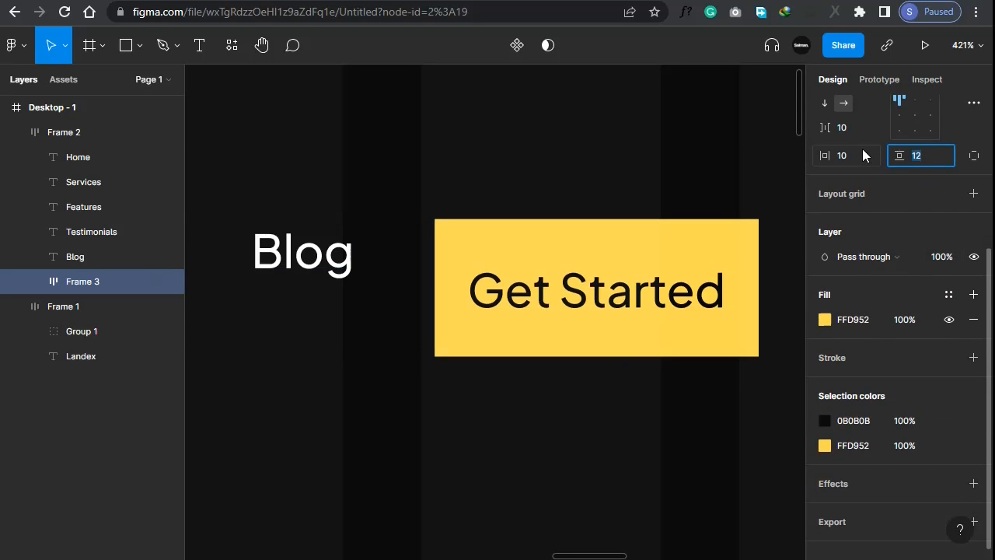
pyautogui.write('2')
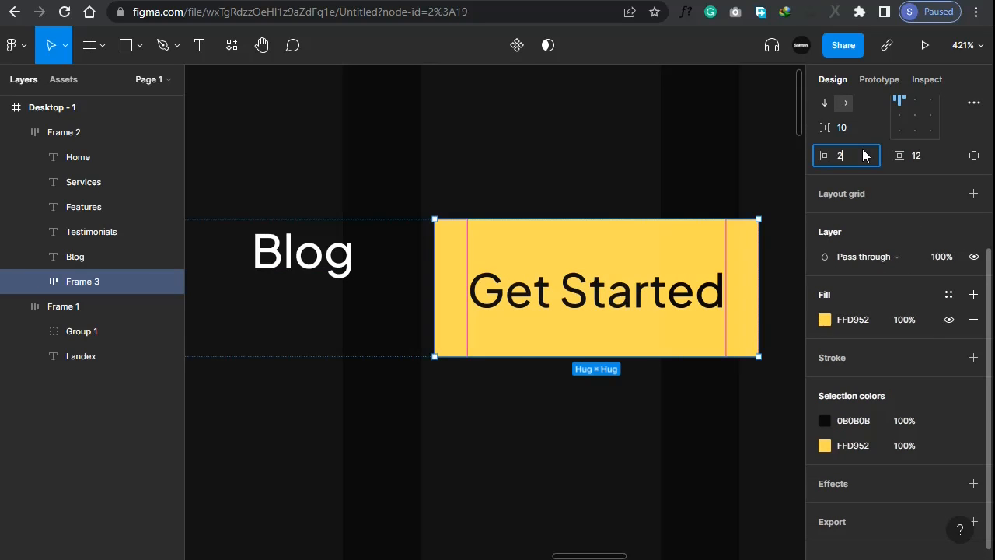
pyautogui.write('4')
pyautogui.press('Return')
pyautogui.scroll(-5, 443, 304)
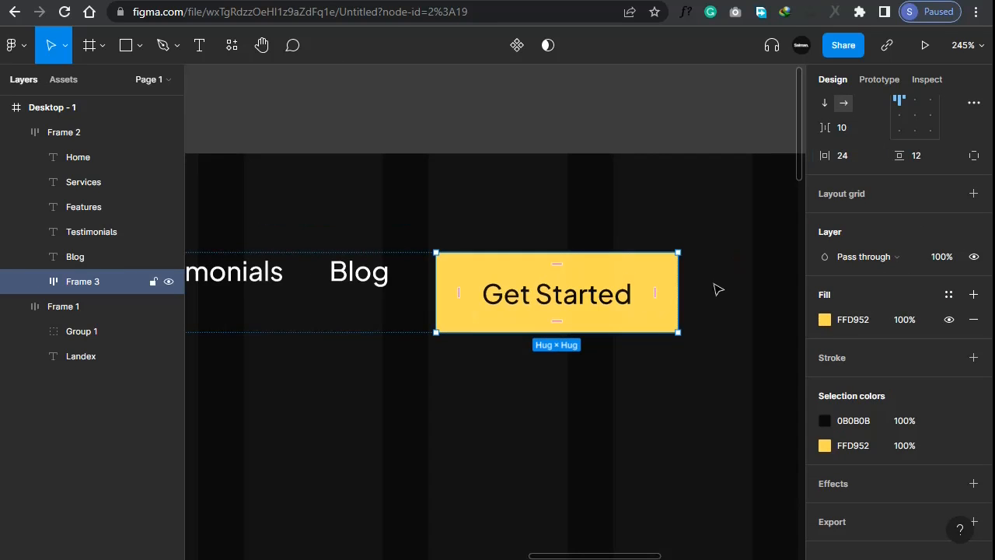
# Round the Get Started button's corners with a radius of 12
pyautogui.scroll(3, 947, 174)
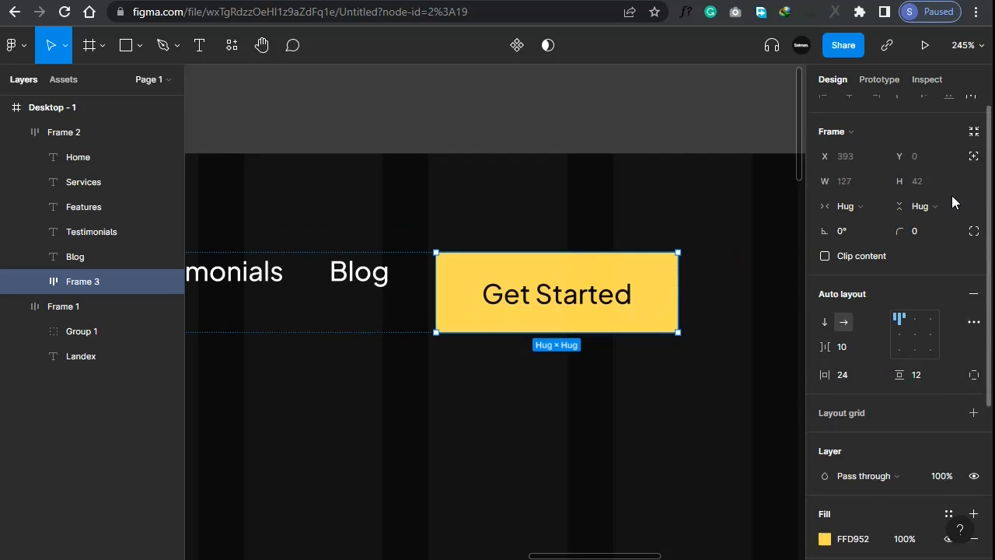
pyautogui.scroll(1, 953, 203)
pyautogui.click(933, 250)
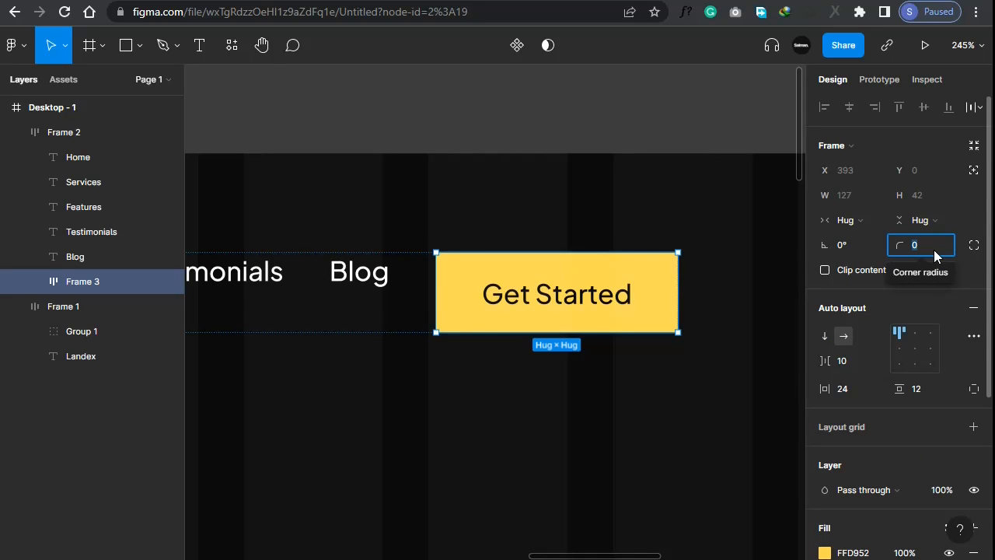
pyautogui.write('12')
pyautogui.press('Return')
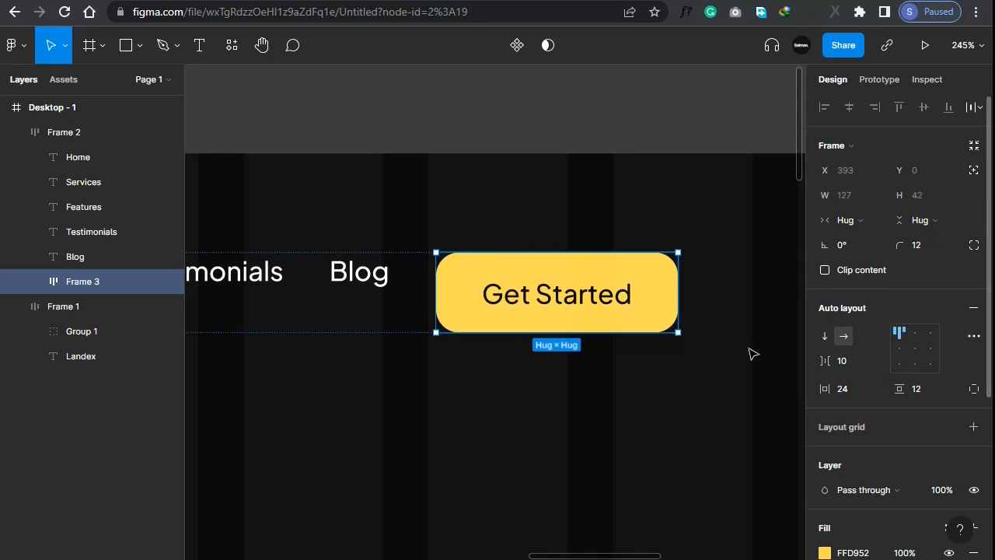
pyautogui.click(598, 370)
# Center the links and the Get Started button vertically within the navigation row's auto layout
pyautogui.scroll(-3, 660, 351)
pyautogui.click(661, 338)
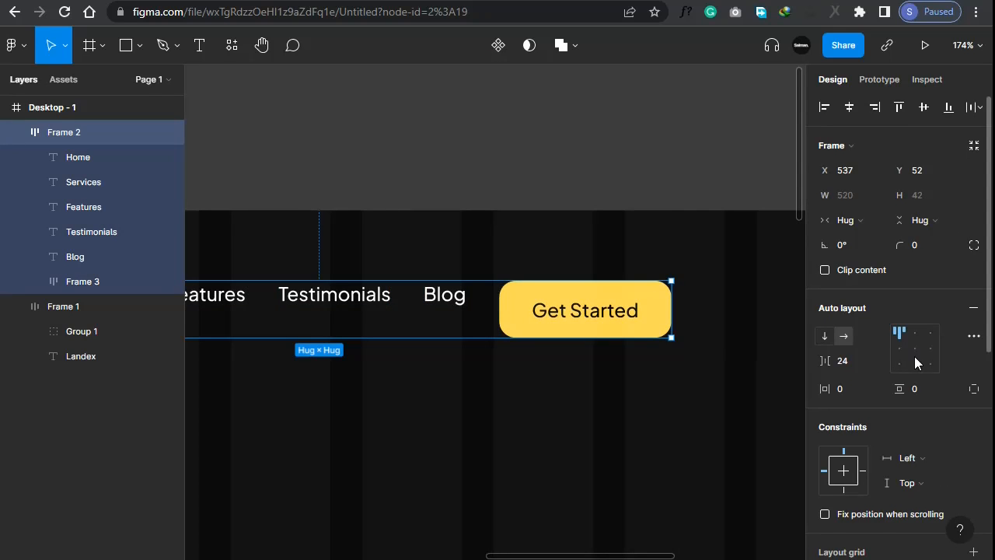
pyautogui.scroll(-3, 540, 319)
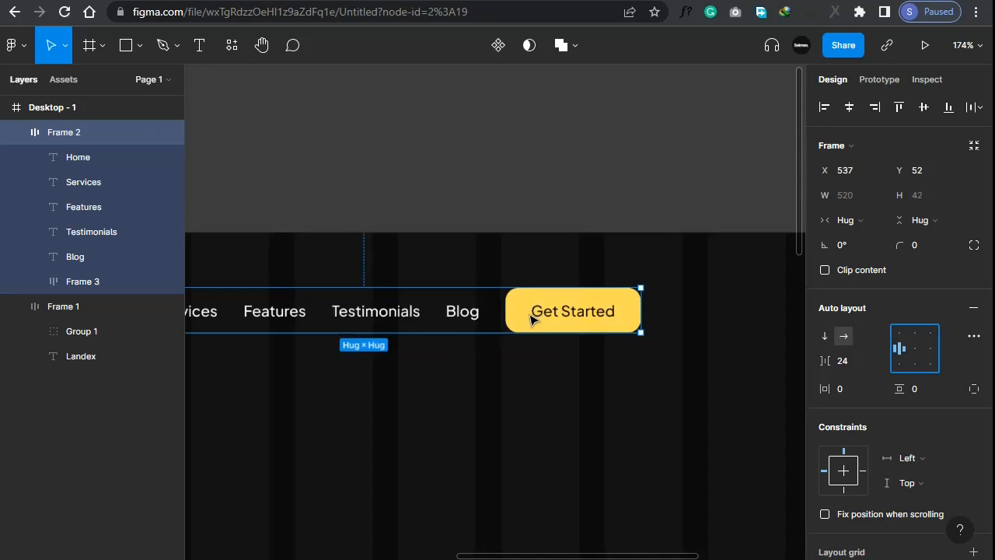
pyautogui.click(485, 352)
# Move the navigation row to the right edge of the layout grid, at X 770 and Y 44
pyautogui.scroll(-3, 485, 352)
pyautogui.click(426, 328)
pyautogui.moveTo(426, 328); pyautogui.dragTo(591, 324)
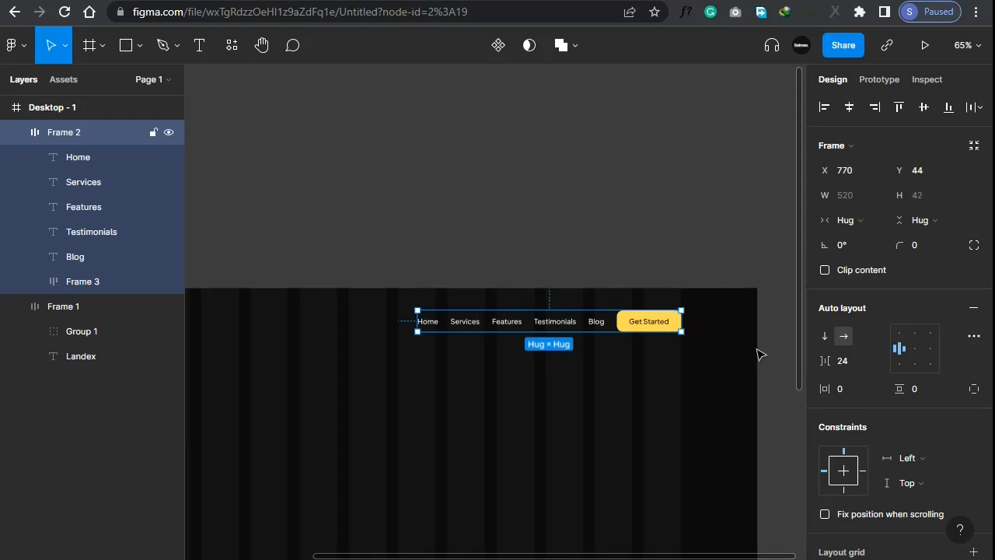
# Combine the Landex logo and the navigation row into one auto layout header and move it to X 149, Y 26
pyautogui.scroll(-3, 645, 345)
pyautogui.keyDown('shift'); pyautogui.click(471, 338); pyautogui.keyUp('shift')
pyautogui.scroll(3, 714, 377)
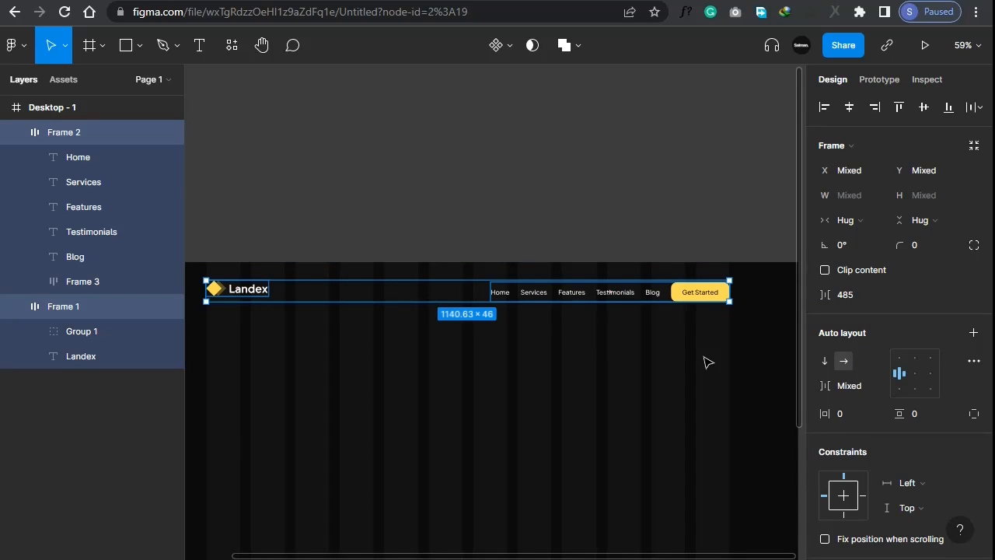
pyautogui.hotkey('shift', 'a')
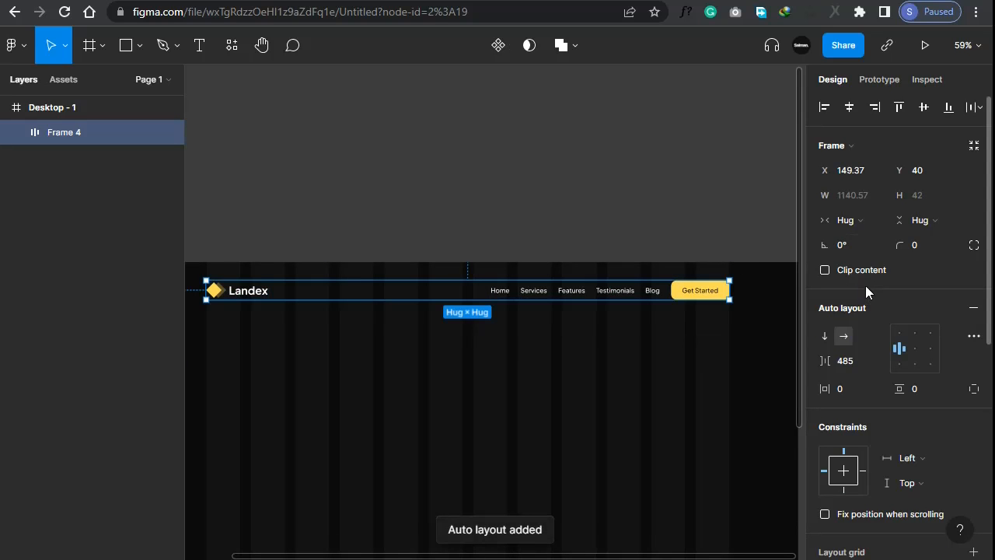
pyautogui.moveTo(621, 290); pyautogui.dragTo(619, 286)
# Switch the header frame to a fixed width of 1140
pyautogui.click(853, 220)
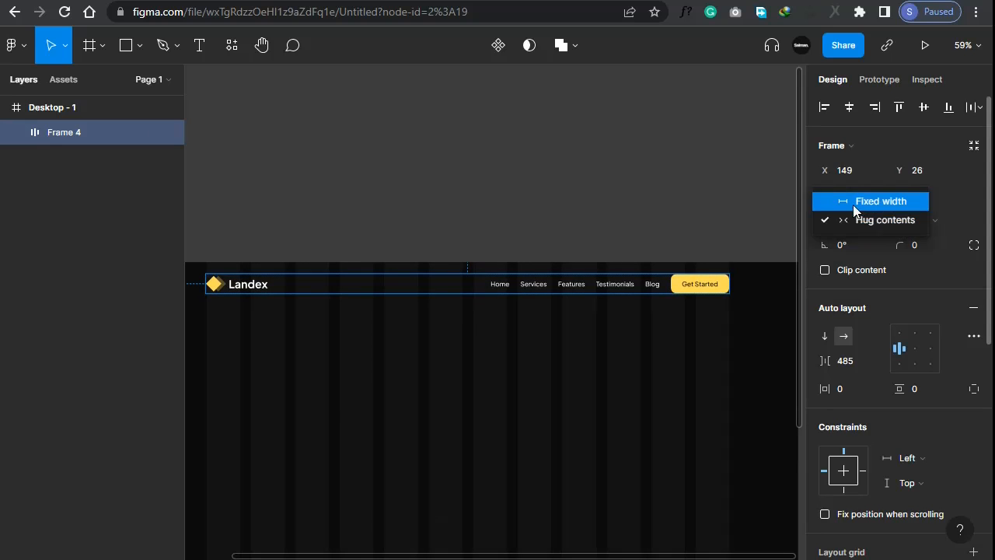
pyautogui.click(857, 204)
pyautogui.click(864, 194)
pyautogui.write('1')
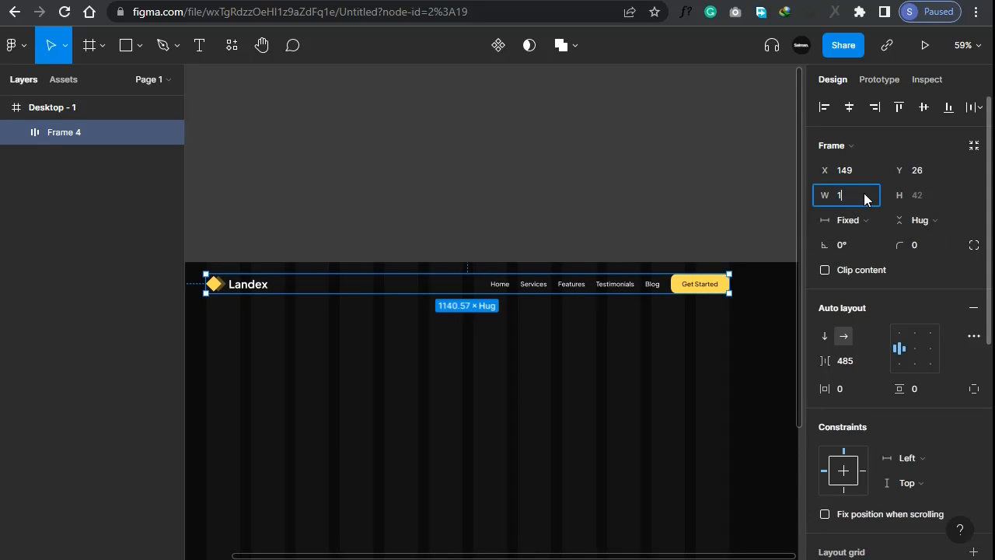
pyautogui.write('140')
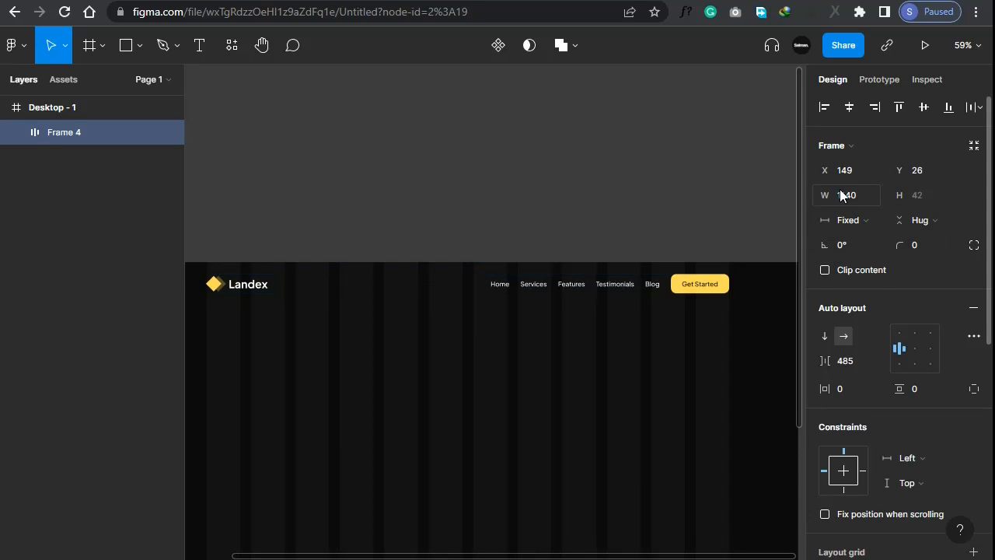
pyautogui.press('Return')
# Set the header's spacing between the logo and the navigation row to Auto
pyautogui.click(851, 363)
pyautogui.write('a')
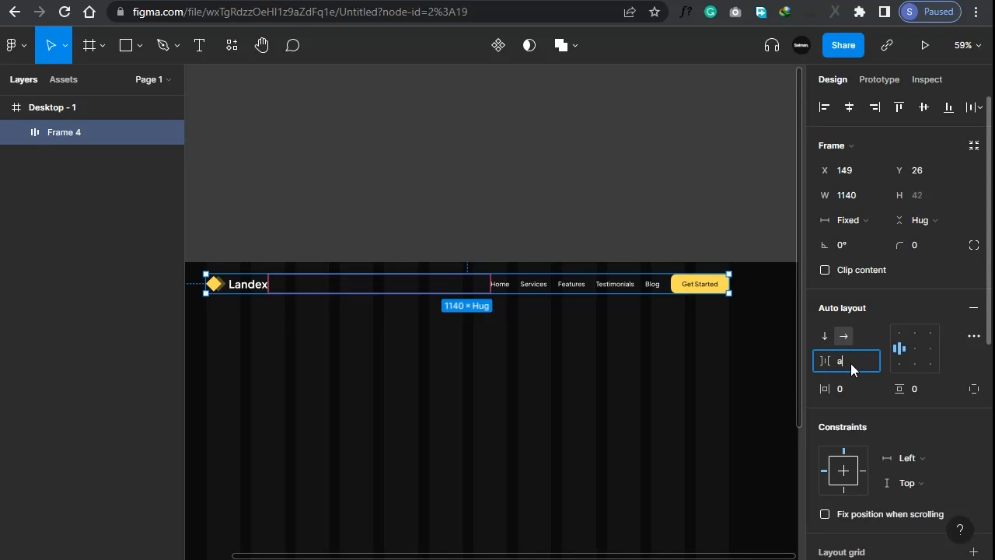
pyautogui.write('uto')
pyautogui.press('Return')
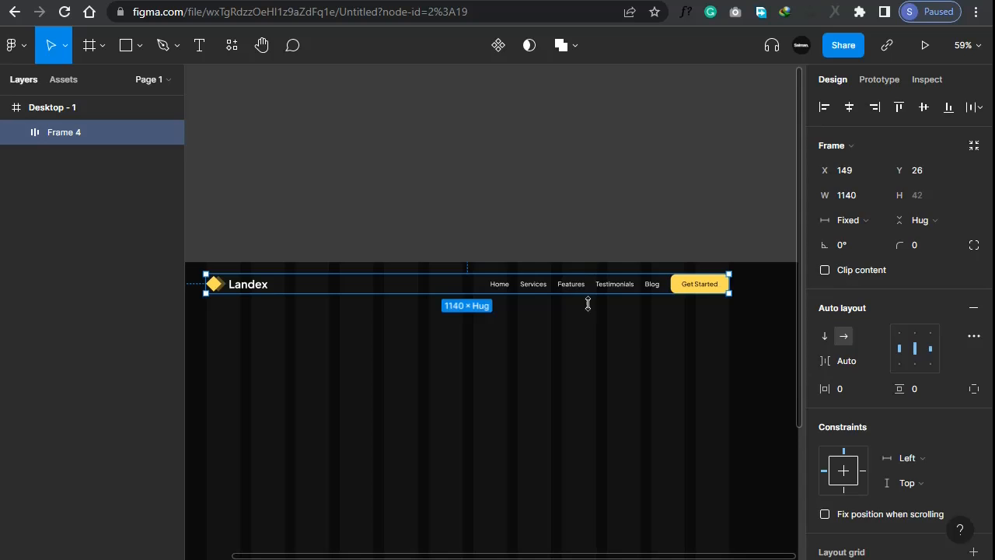
pyautogui.click(584, 333)
# Add the headline text "Builld your Next-Gen Web Apps" in the empty area below the header
pyautogui.scroll(-2, 630, 347)
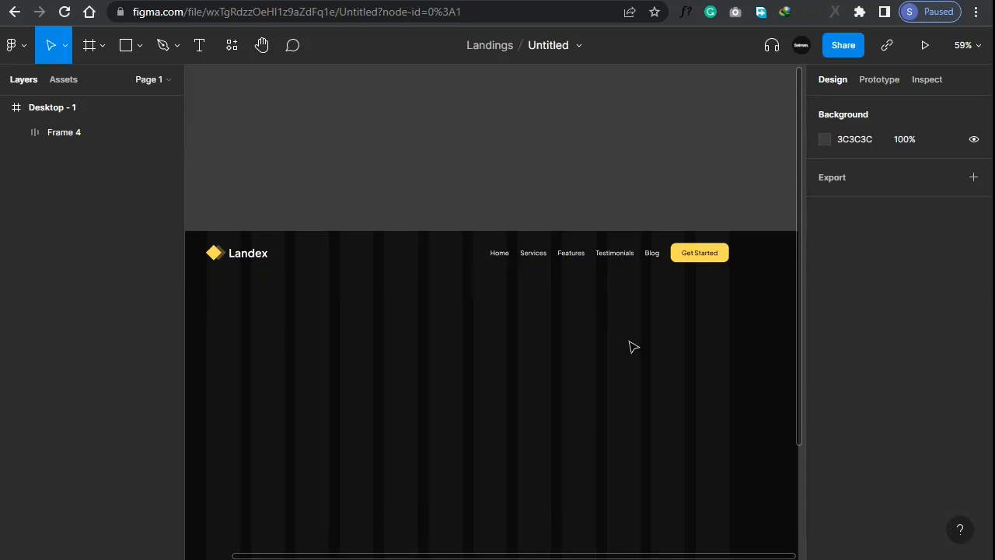
pyautogui.scroll(-1, 633, 347)
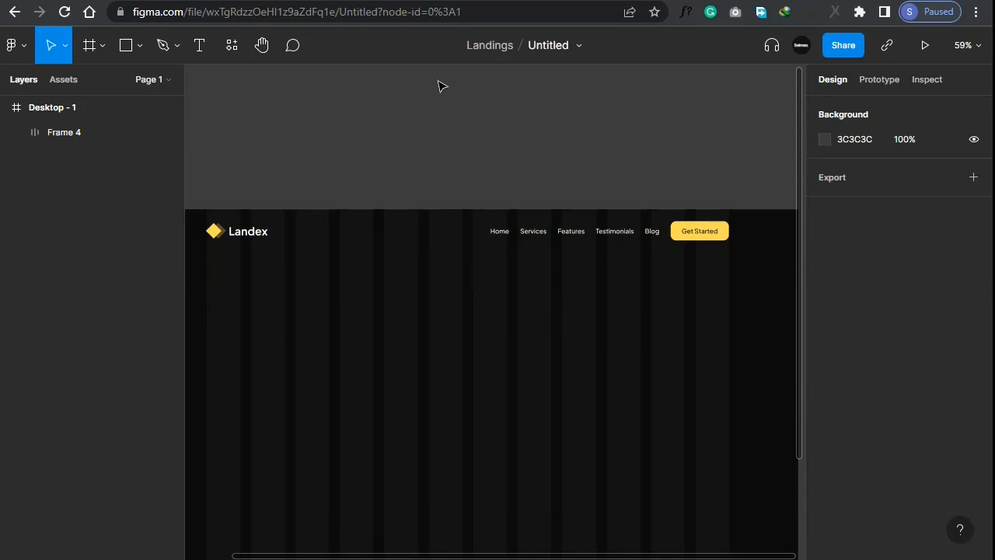
pyautogui.scroll(-1, 445, 298)
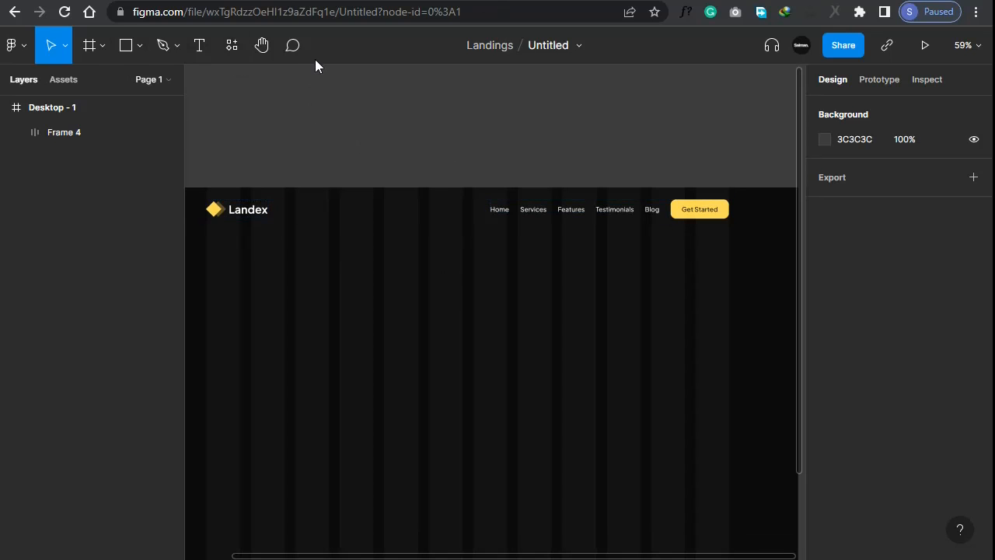
pyautogui.click(199, 47)
pyautogui.scroll(2, 395, 278)
pyautogui.click(382, 283)
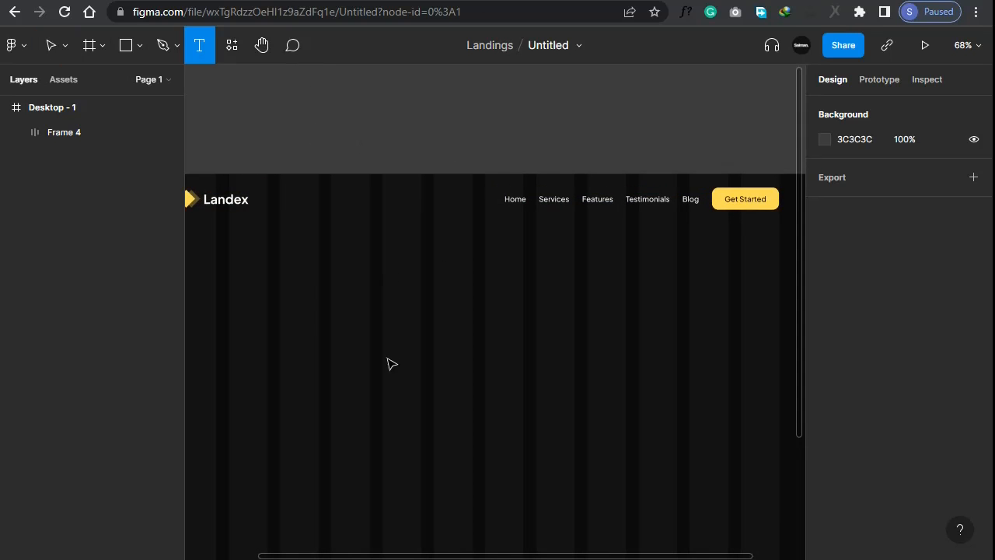
pyautogui.write('B')
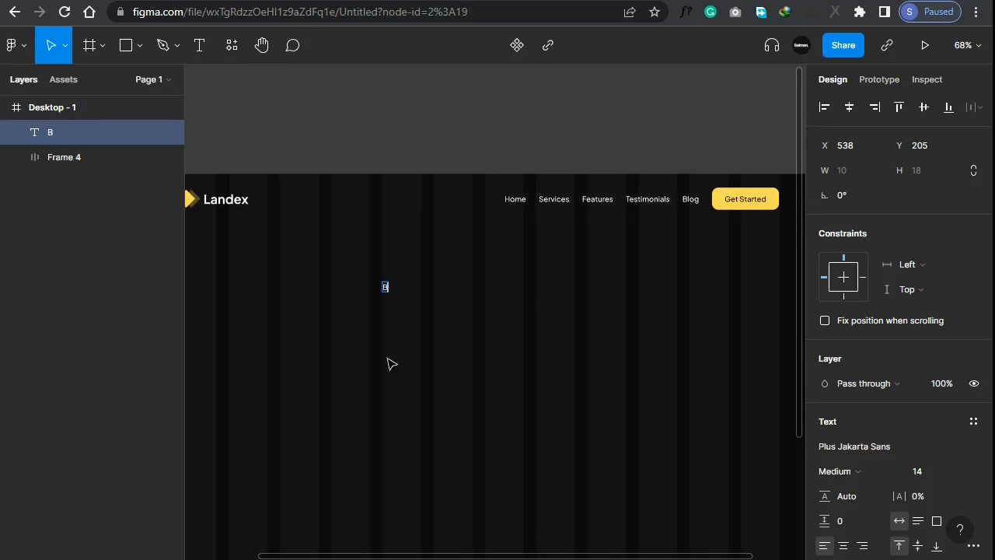
pyautogui.write('uilld your Next-Gen')
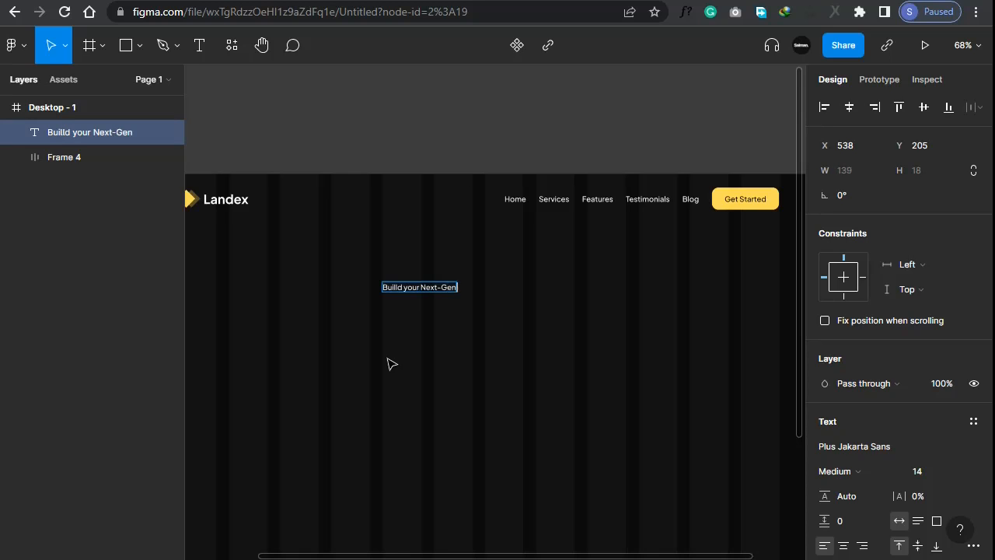
pyautogui.write(' Web Apps')
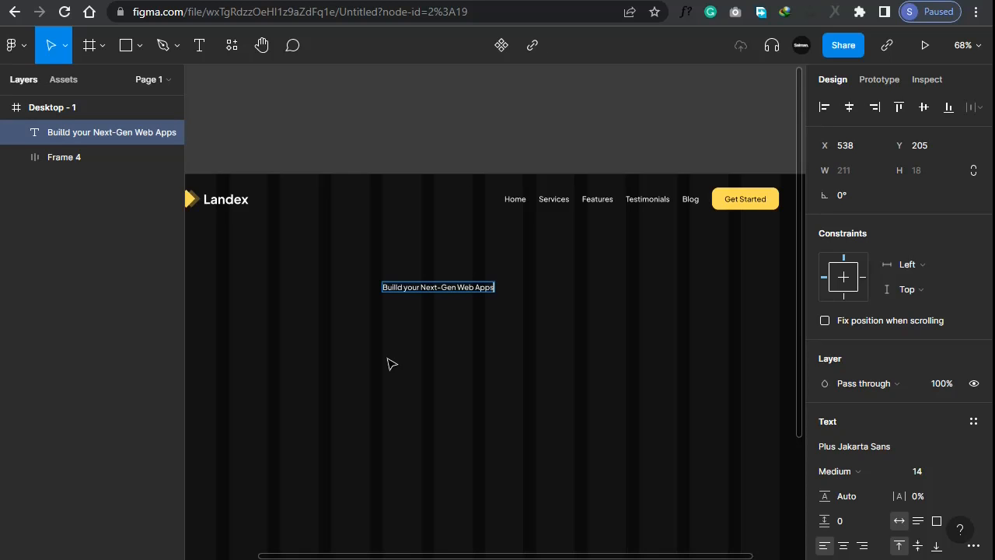
pyautogui.press('Escape')
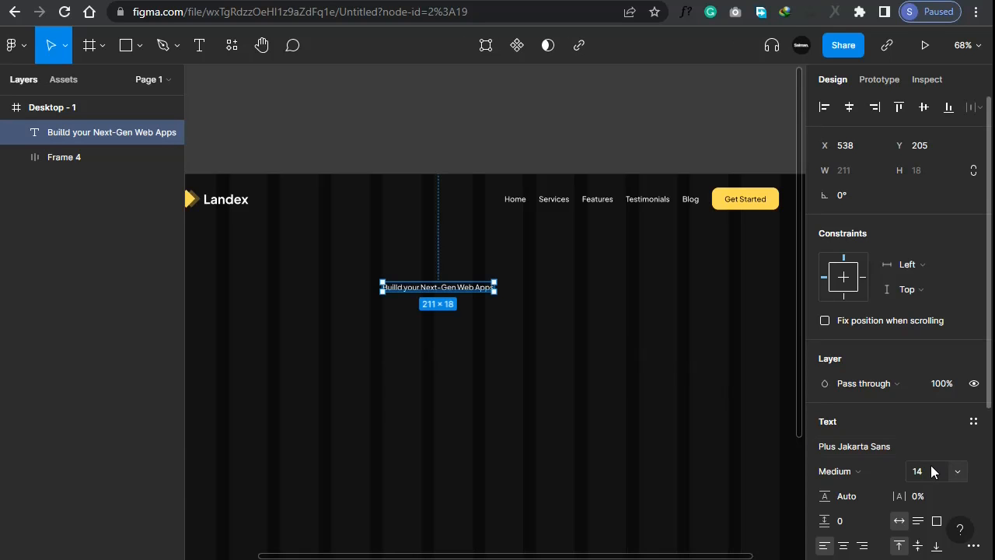
# Set the headline to size 48 and Bold weight, and move it to X 357, Y 232
pyautogui.click(958, 474)
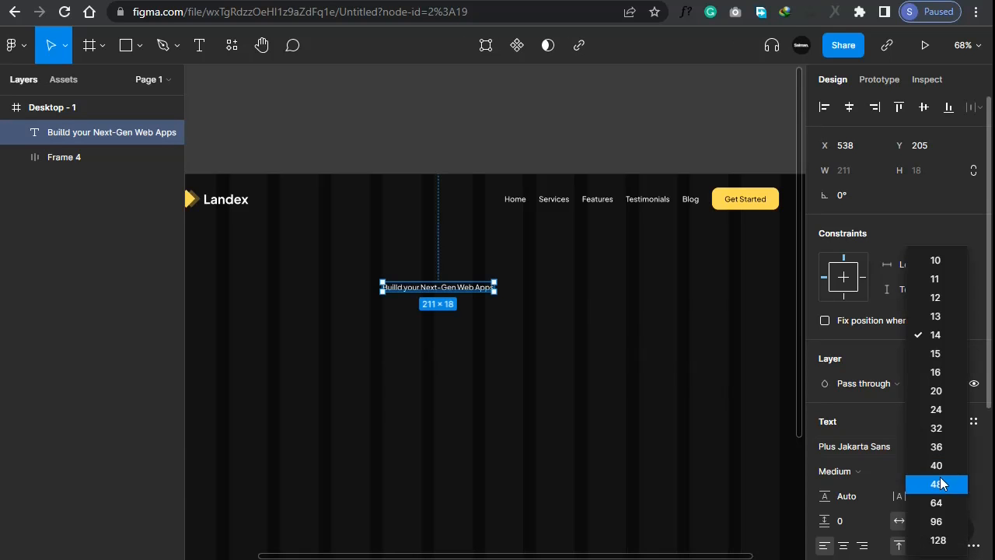
pyautogui.click(940, 483)
pyautogui.moveTo(499, 305); pyautogui.dragTo(406, 303)
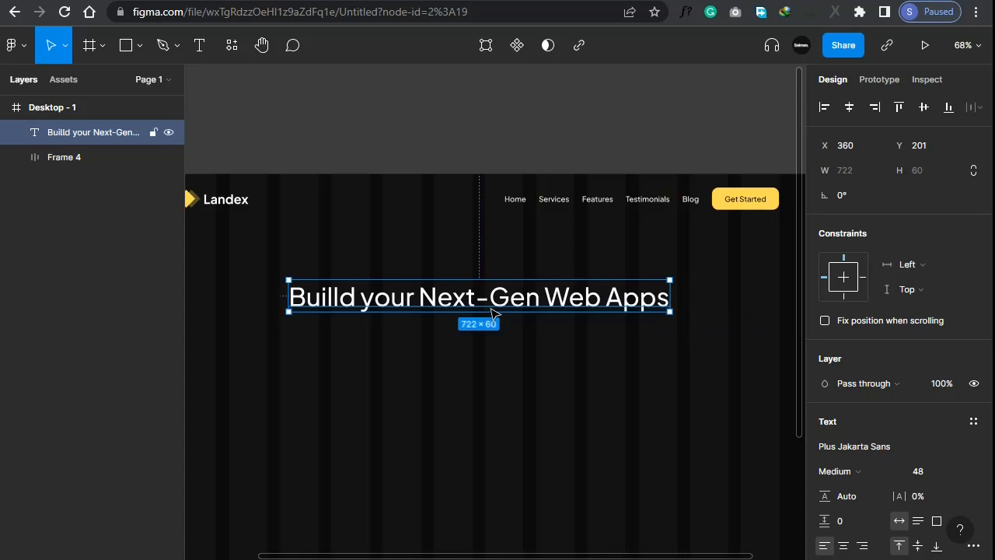
pyautogui.click(836, 471)
pyautogui.click(846, 354)
pyautogui.moveTo(553, 309); pyautogui.dragTo(553, 326)
# Switch to lipsum.com, copy the passage from "It is a long established fact" to "distribution of letters," and return to the Figma design
pyautogui.hotkey('ctrl', 'Tab')
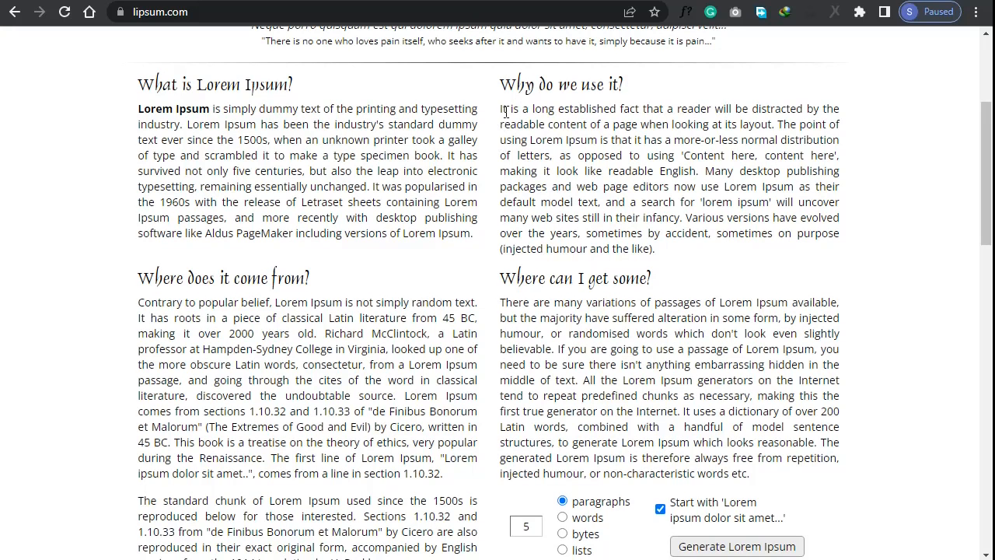
pyautogui.moveTo(501, 109); pyautogui.dragTo(580, 172)
pyautogui.rightClick(580, 168)
pyautogui.press('Escape')
pyautogui.hotkey('ctrl', 'Tab')
pyautogui.hotkey('ctrl', 'Tab')
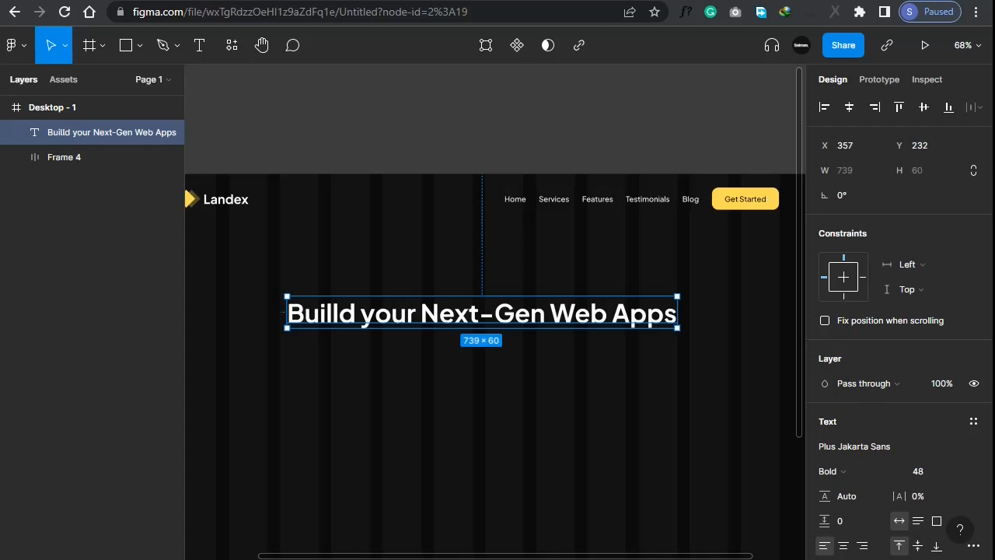
# Place a copy of the Home link below the headline and replace its text with the copied passage
pyautogui.moveTo(515, 204); pyautogui.dragTo(444, 365)
pyautogui.scroll(-2, 481, 333)
pyautogui.scroll(5, 378, 225)
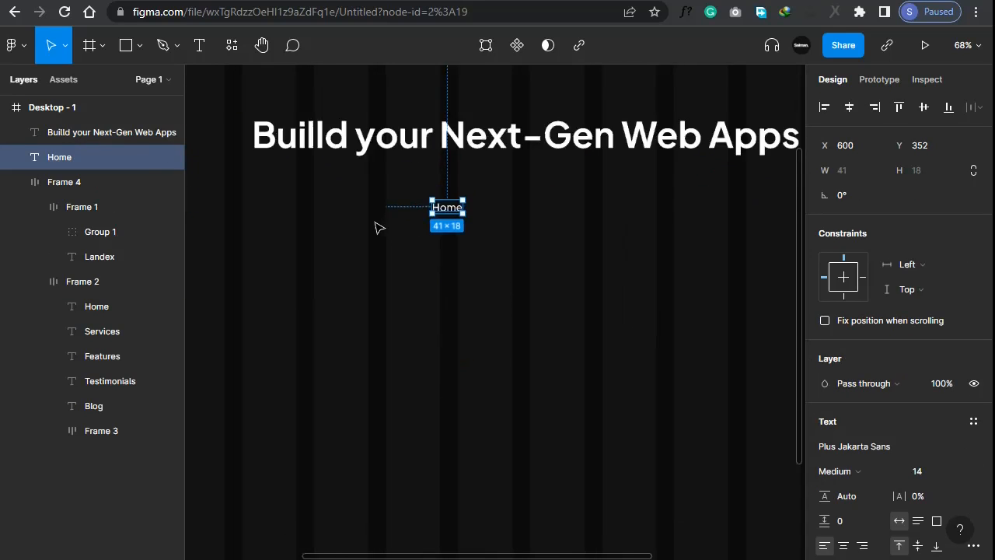
pyautogui.doubleClick(486, 202)
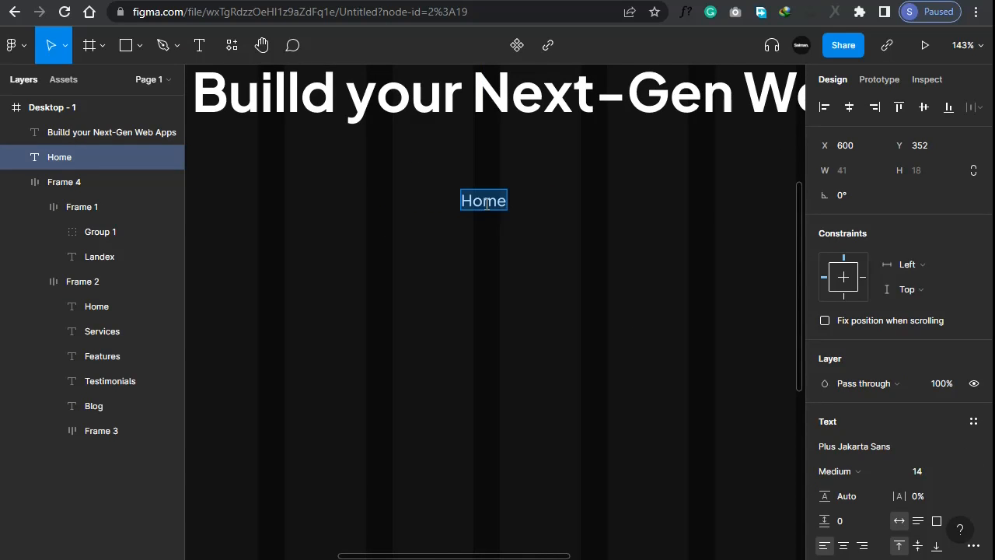
pyautogui.hotkey('ctrl', 'v')
pyautogui.press('Escape')
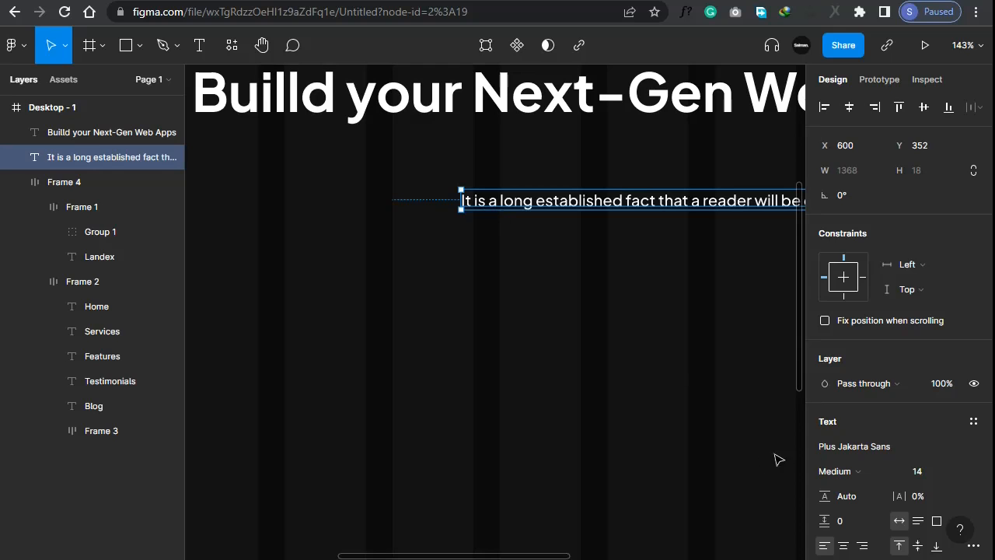
# Set the pasted paragraph's font weight to Regular and its size to 16
pyautogui.click(836, 471)
pyautogui.press('Return')
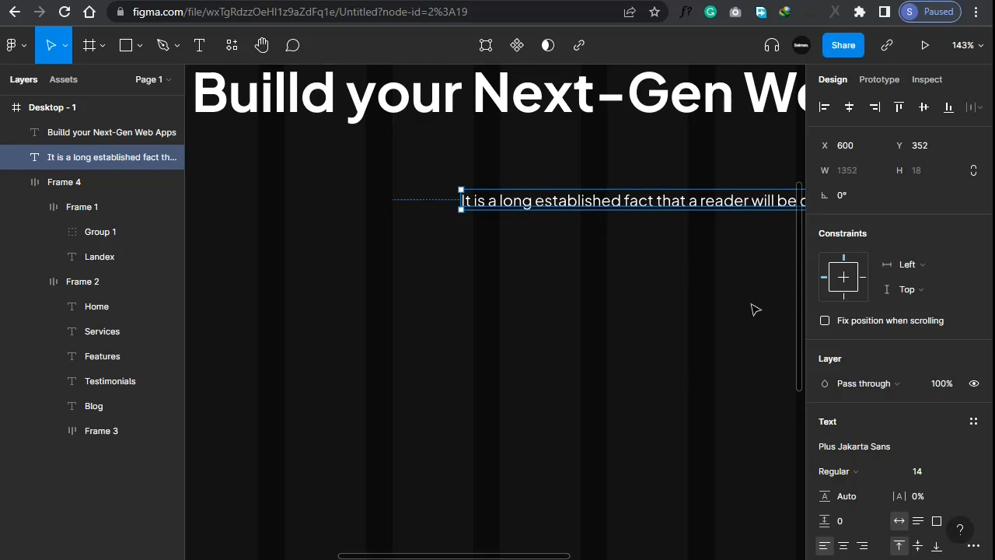
pyautogui.click(919, 473)
pyautogui.write('16')
pyautogui.press('Return')
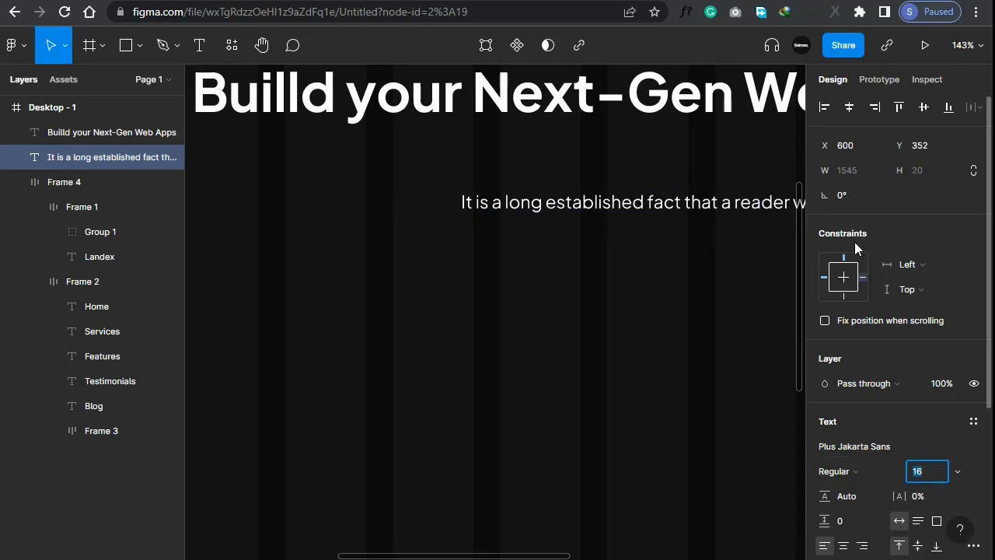
# Resize the paragraph into a wrapping text box 1245 wide and set its line height to 160%
pyautogui.moveTo(462, 202)
pyautogui.mouseDown()
pyautogui.moveTo(603, 204)
pyautogui.moveTo(447, 213)
pyautogui.mouseUp()
pyautogui.moveTo(360, 213); pyautogui.dragTo(552, 213)
pyautogui.click(854, 497)
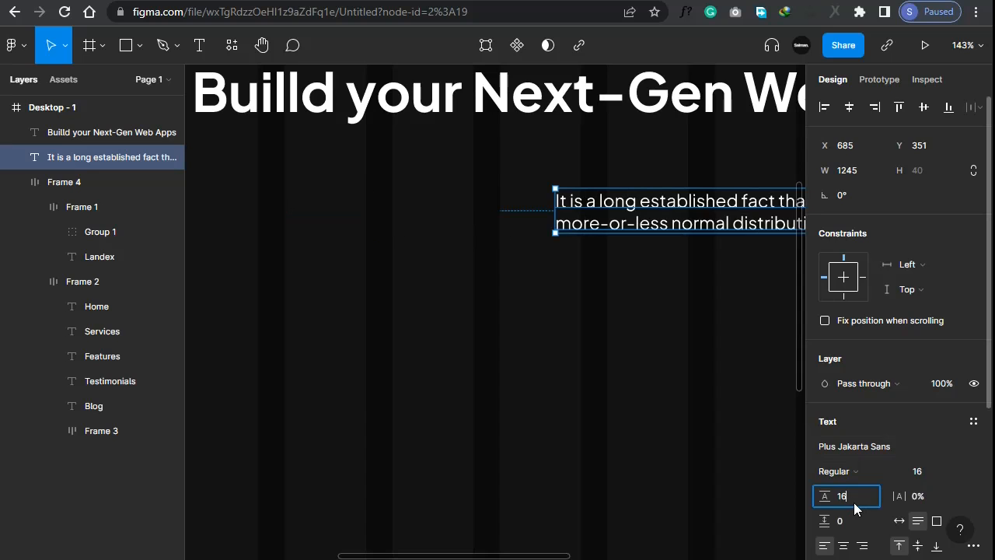
pyautogui.write('150%')
pyautogui.press('Return')
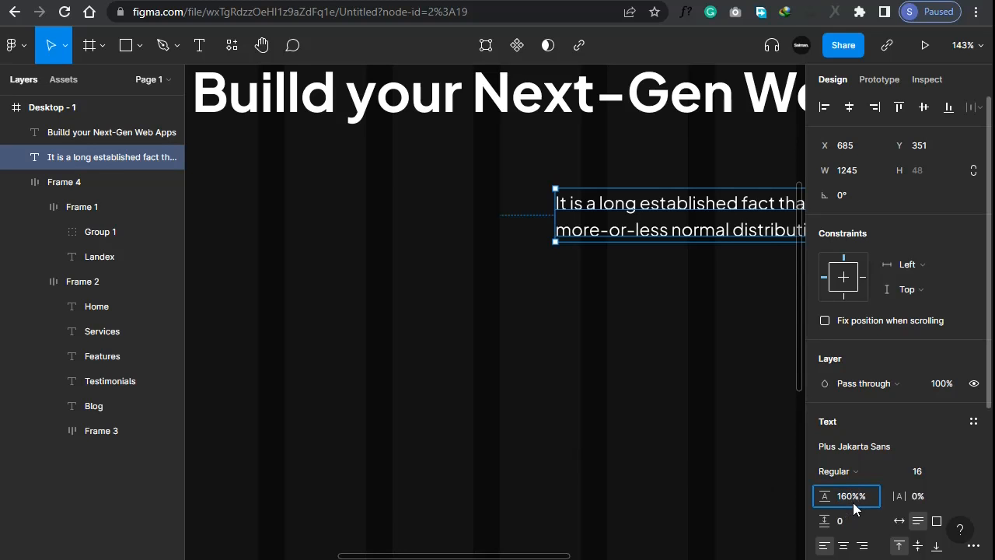
pyautogui.press('Return')
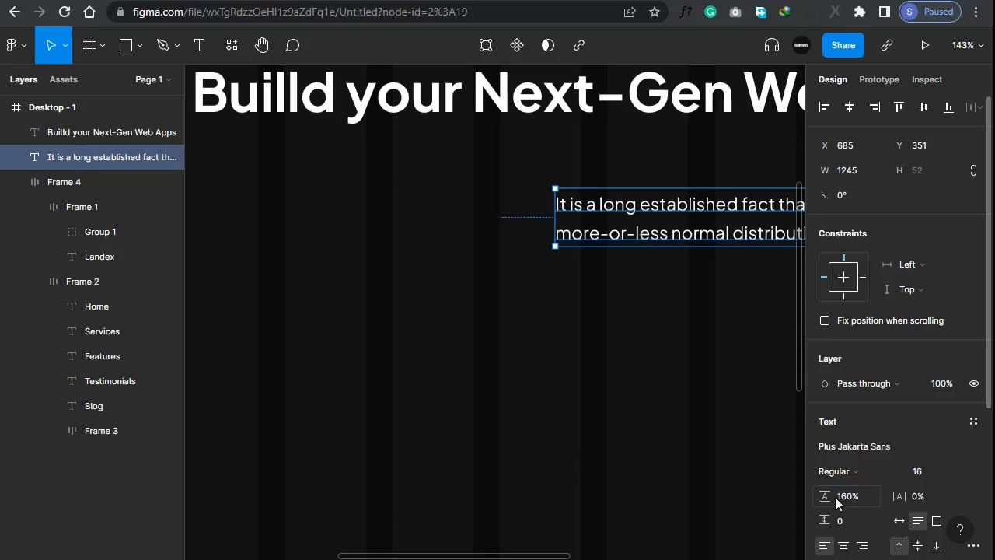
# Centre the paragraph horizontally on the frame and narrow its text box to 873
pyautogui.click(849, 107)
pyautogui.scroll(-5, 451, 182)
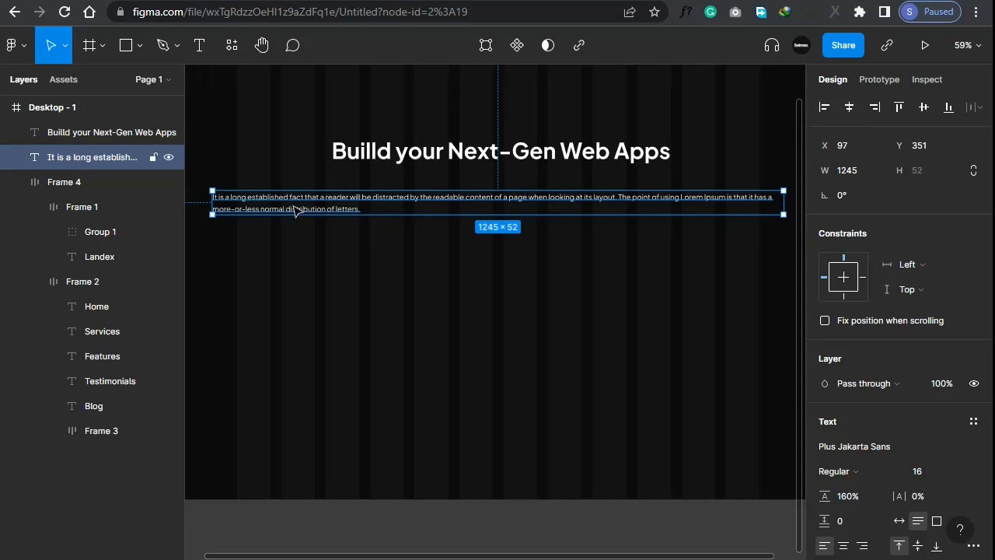
pyautogui.moveTo(212, 200); pyautogui.dragTo(382, 200)
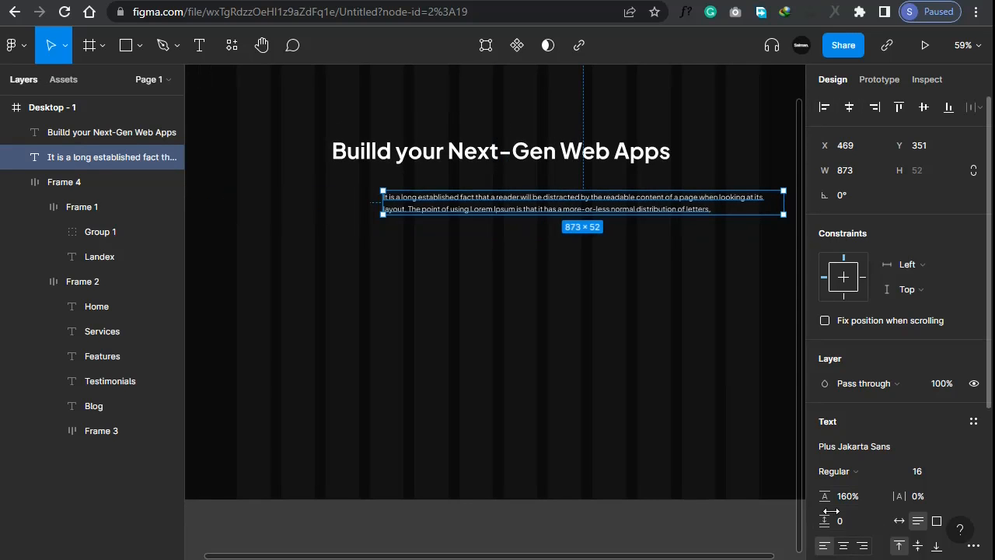
# Centre-align the paragraph text, narrow its box to 725, and move it under the headline at X 356, Y 314
pyautogui.click(843, 545)
pyautogui.scroll(5, 630, 192)
pyautogui.moveTo(573, 251); pyautogui.dragTo(447, 211)
pyautogui.scroll(-5, 447, 211)
pyautogui.moveTo(573, 213); pyautogui.dragTo(573, 215)
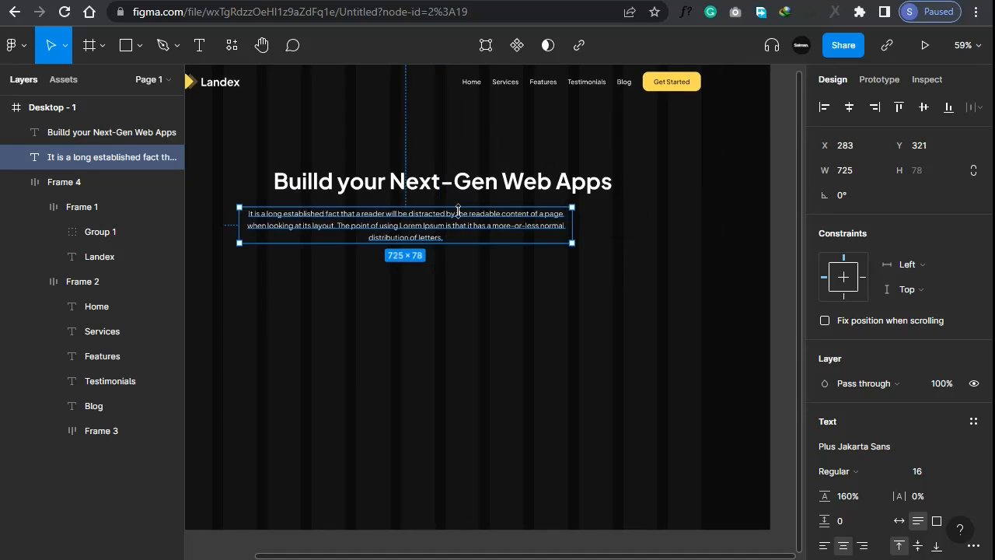
pyautogui.moveTo(440, 220); pyautogui.dragTo(472, 218)
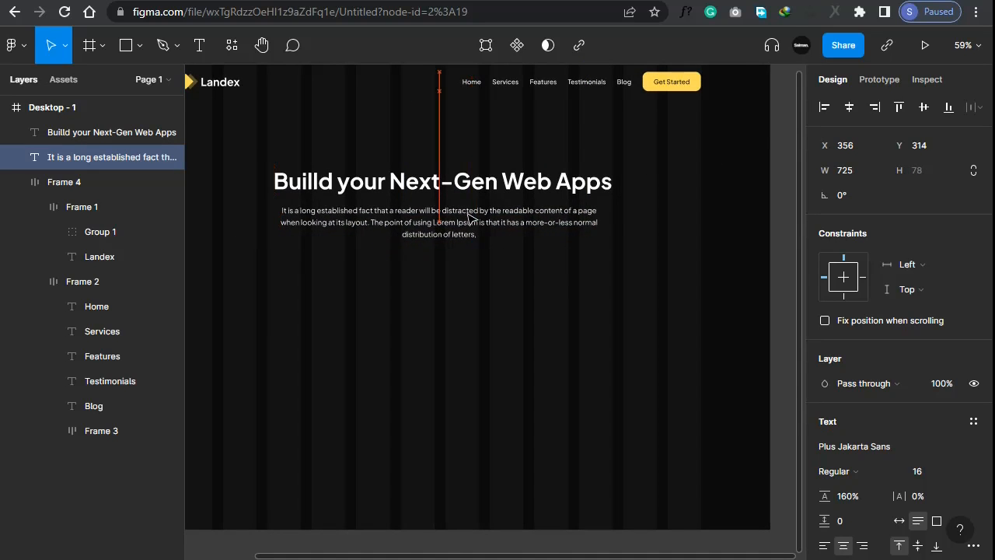
# Narrow the paragraph's text box to 619 and centre both it and the headline horizontally on the frame
pyautogui.moveTo(605, 223); pyautogui.dragTo(525, 223)
pyautogui.moveTo(822, 145); pyautogui.dragTo(865, 145)
pyautogui.scroll(3, 544, 216)
pyautogui.click(606, 156)
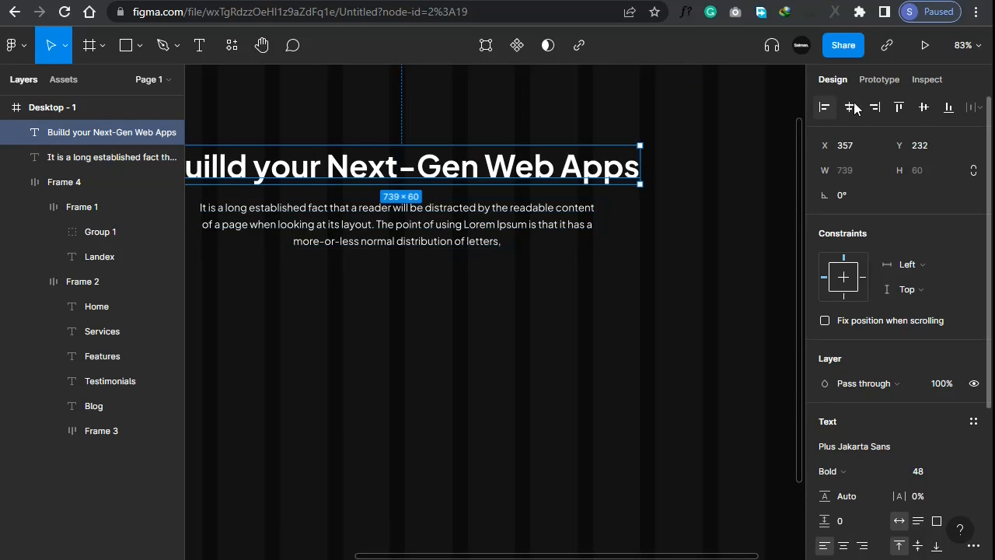
pyautogui.scroll(2, 451, 246)
# Change the paragraph's fill color to the grey A1A1A1
pyautogui.click(405, 200)
pyautogui.scroll(-3, 863, 401)
pyautogui.click(824, 390)
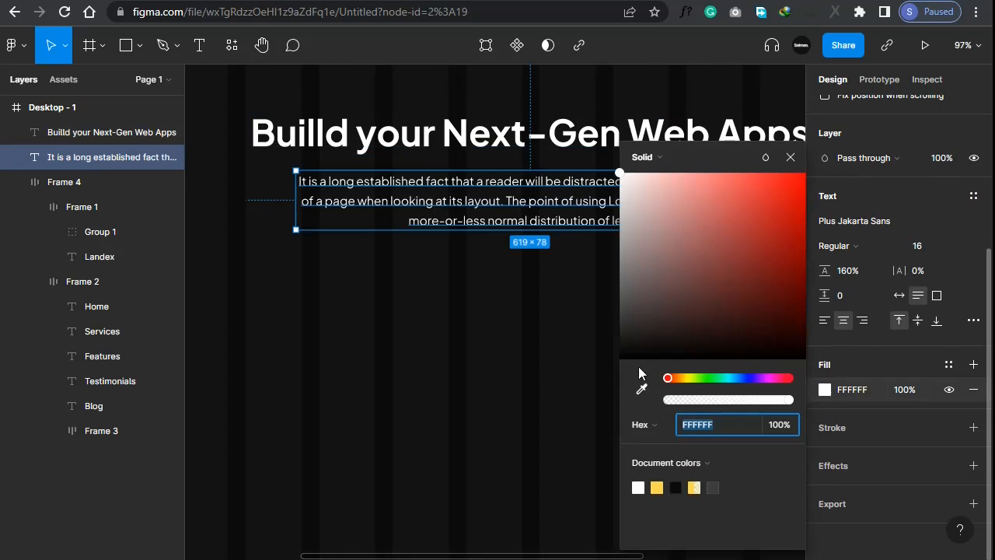
pyautogui.moveTo(624, 347); pyautogui.dragTo(604, 250)
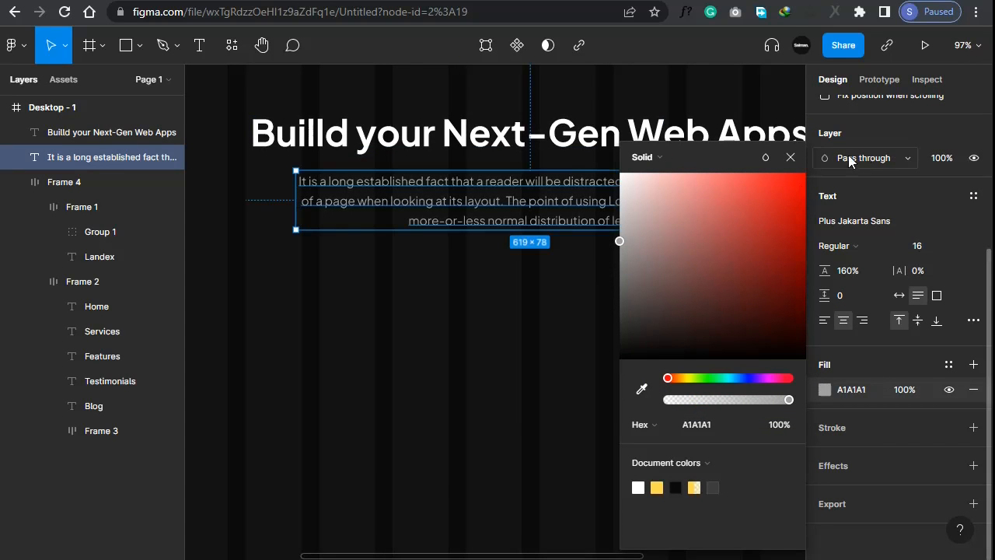
pyautogui.click(790, 160)
pyautogui.click(478, 300)
pyautogui.click(534, 222)
pyautogui.click(514, 306)
# Add the text "Enter your e-mail address" below the paragraph
pyautogui.scroll(-1, 505, 311)
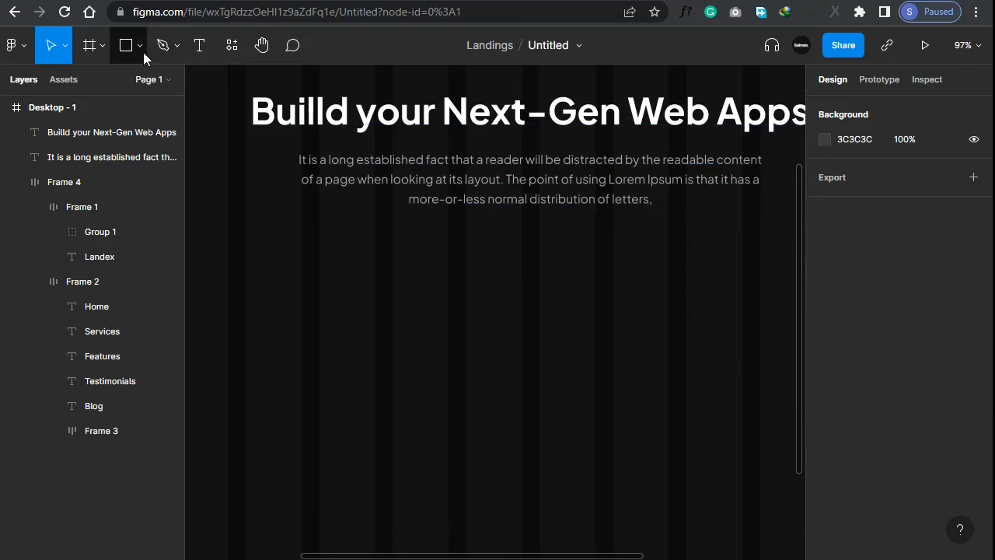
pyautogui.click(200, 46)
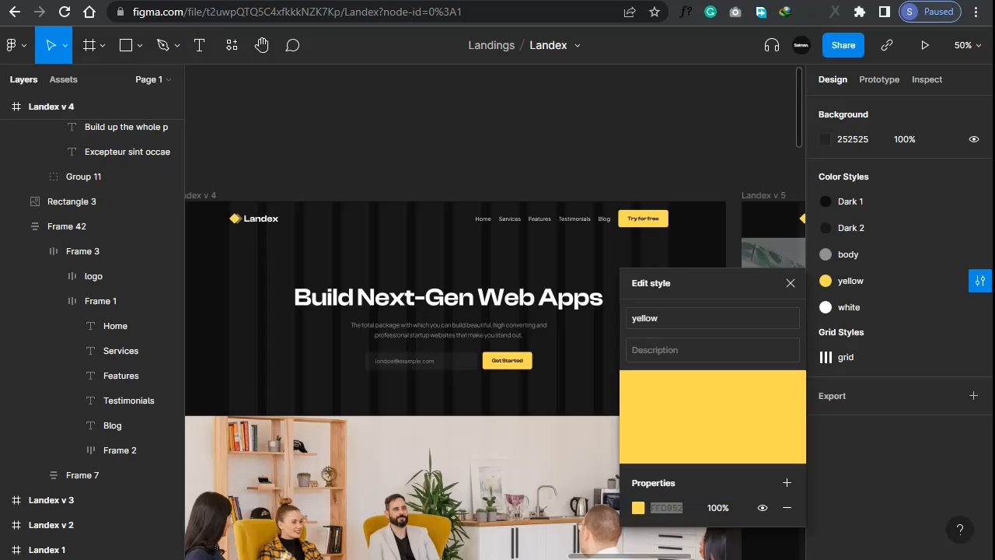
pyautogui.click(666, 506)
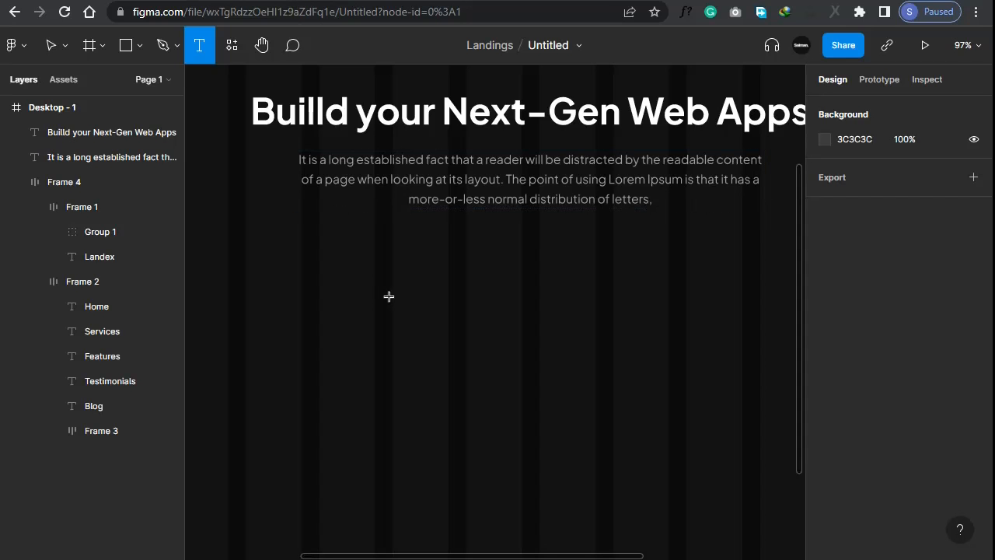
pyautogui.scroll(-3, 332, 185)
pyautogui.click(329, 214)
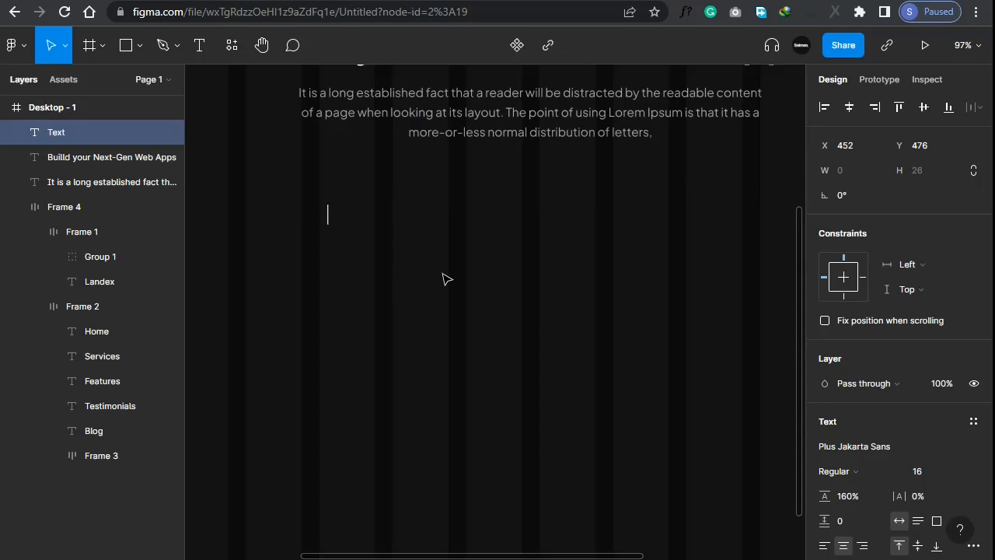
pyautogui.write('Elite')
pyautogui.hotkey('ctrl', 'a')
pyautogui.write('Enter your email address')
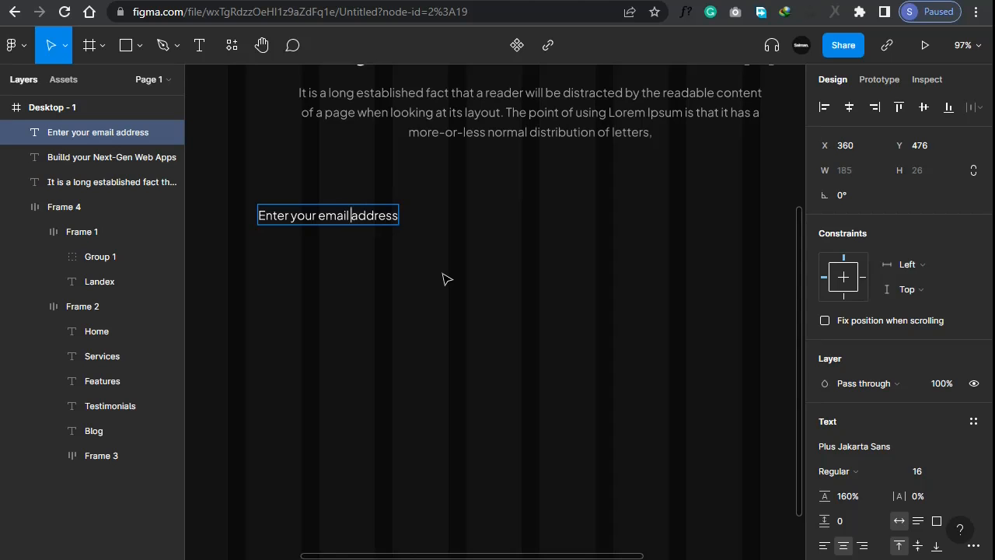
pyautogui.write('-')
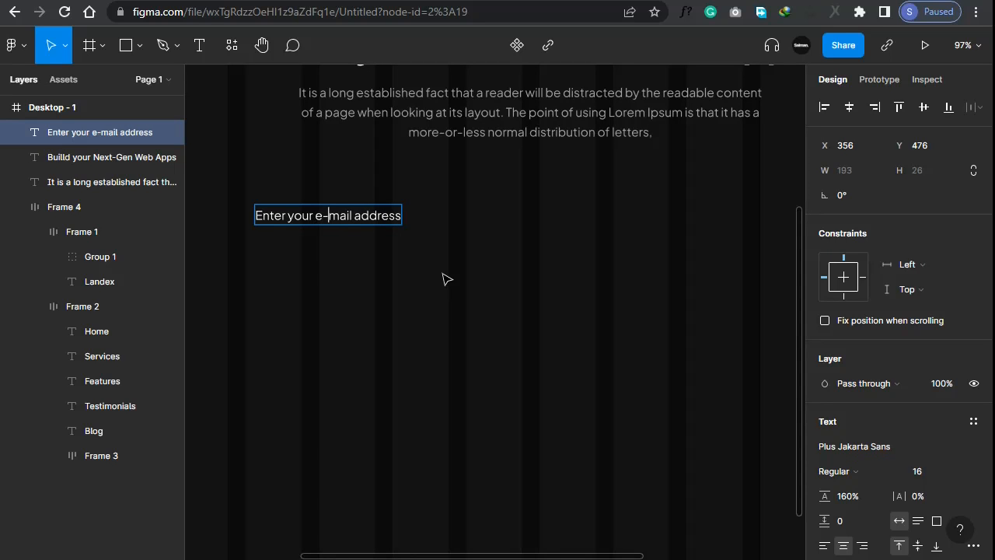
pyautogui.press('Escape')
# Move the e-mail placeholder text to X 447, Y 492
pyautogui.moveTo(329, 219); pyautogui.dragTo(397, 231)
pyautogui.scroll(2, 397, 231)
pyautogui.scroll(-2, 370, 246)
# Duplicate the header's Get Started button and place the copy beside the e-mail placeholder text at X 697, Y 484
pyautogui.scroll(-5, 370, 246)
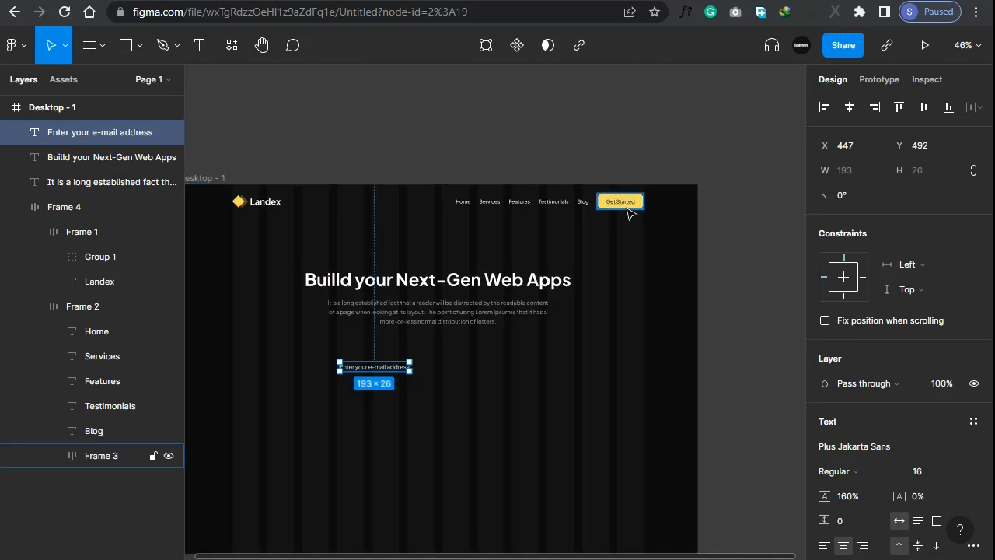
pyautogui.scroll(3, 595, 206)
pyautogui.click(589, 202)
pyautogui.moveTo(593, 207); pyautogui.dragTo(335, 463)
pyautogui.scroll(-2, 503, 433)
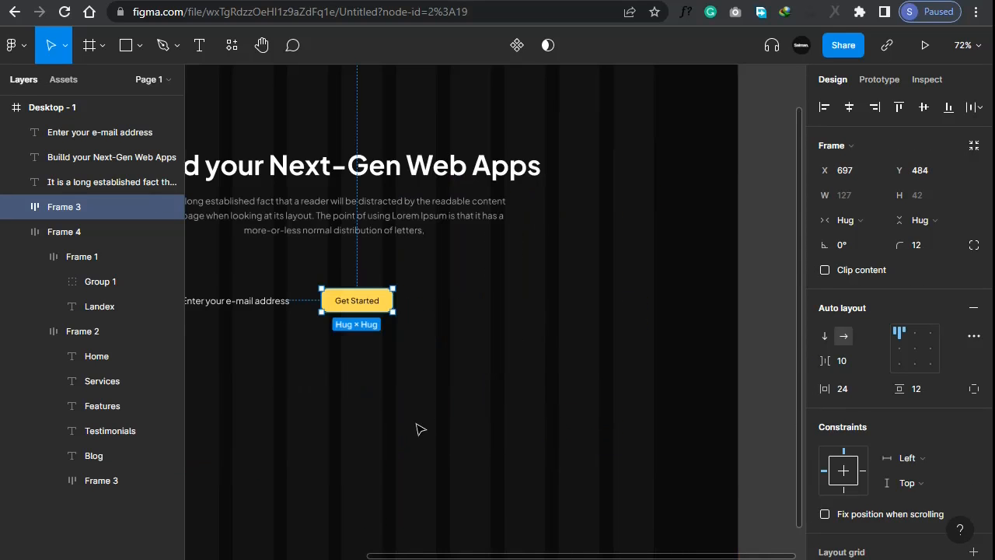
# Wrap the "Enter your e-mail address" text in an auto layout frame and set the frame's height to 42
pyautogui.scroll(-2, 578, 333)
pyautogui.scroll(5, 302, 309)
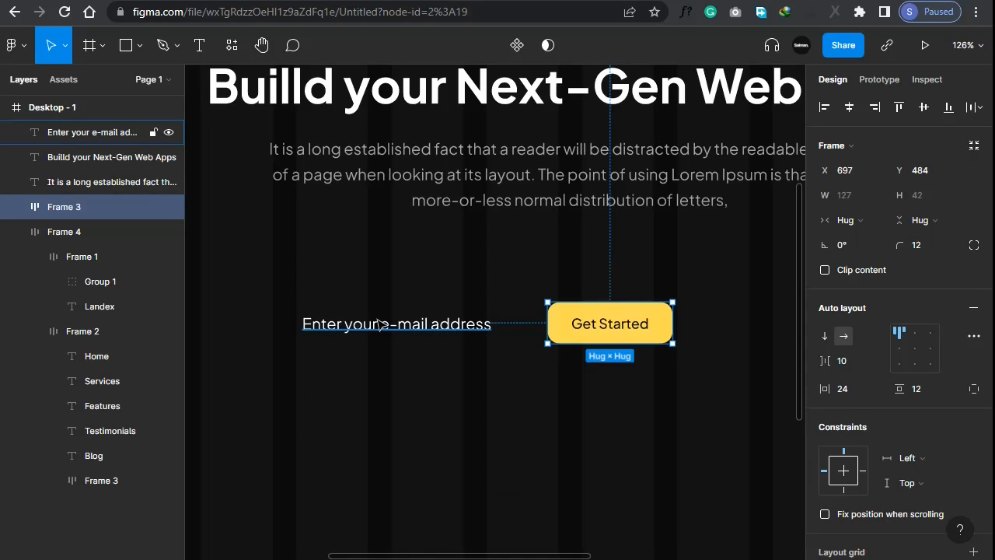
pyautogui.click(419, 334)
pyautogui.click(665, 327)
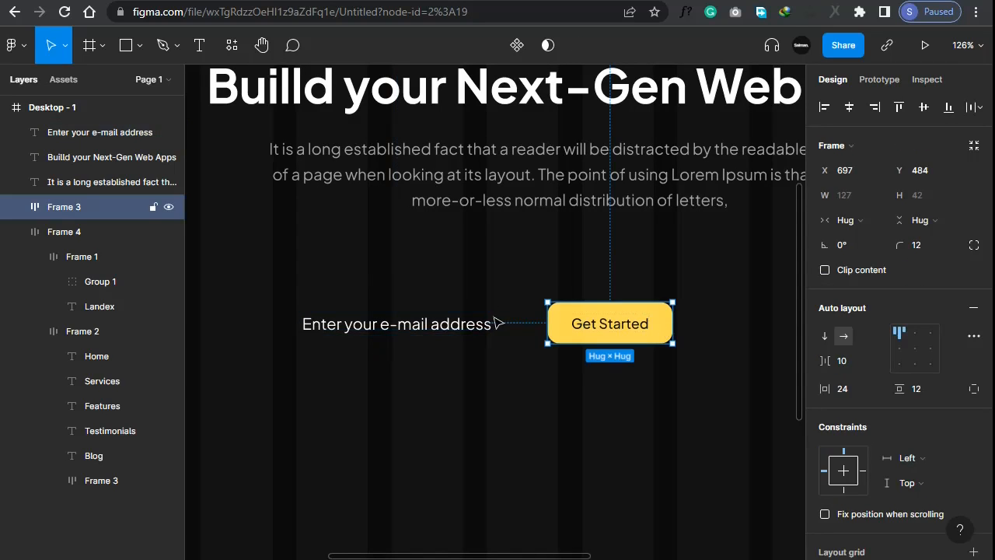
pyautogui.click(444, 329)
pyautogui.hotkey('shift', 'a')
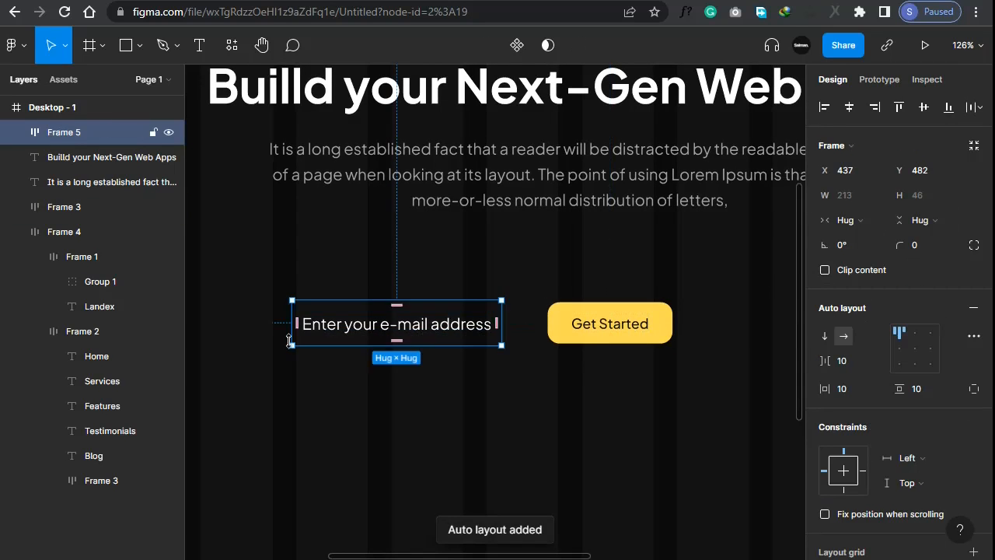
pyautogui.click(933, 206)
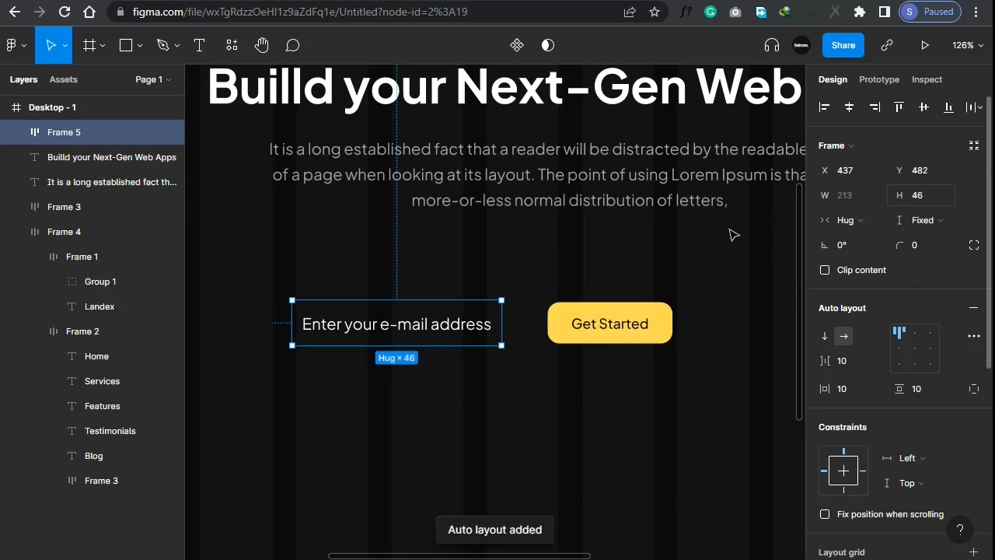
pyautogui.press('Return')
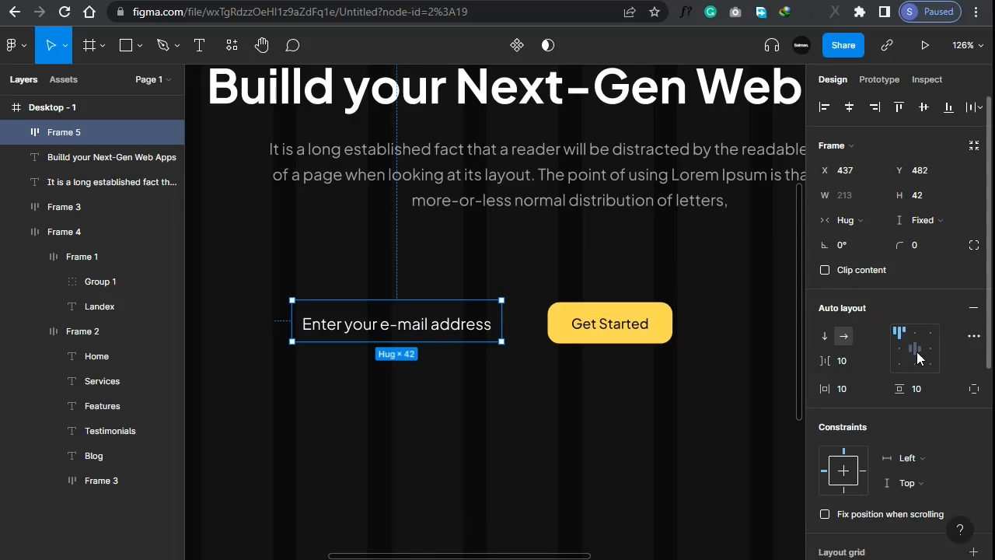
# Align the e-mail field's content to the left middle and set its horizontal padding to 16
pyautogui.click(903, 352)
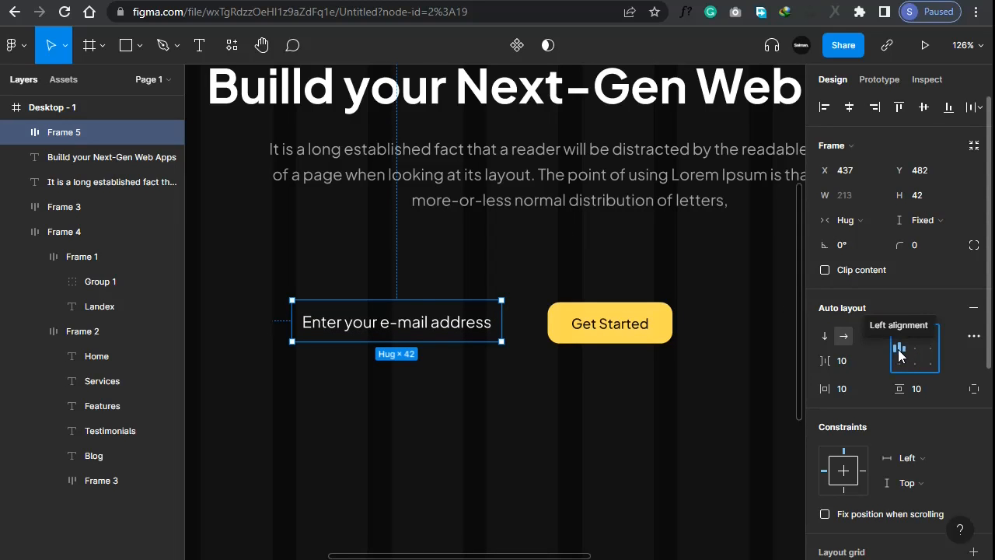
pyautogui.click(852, 387)
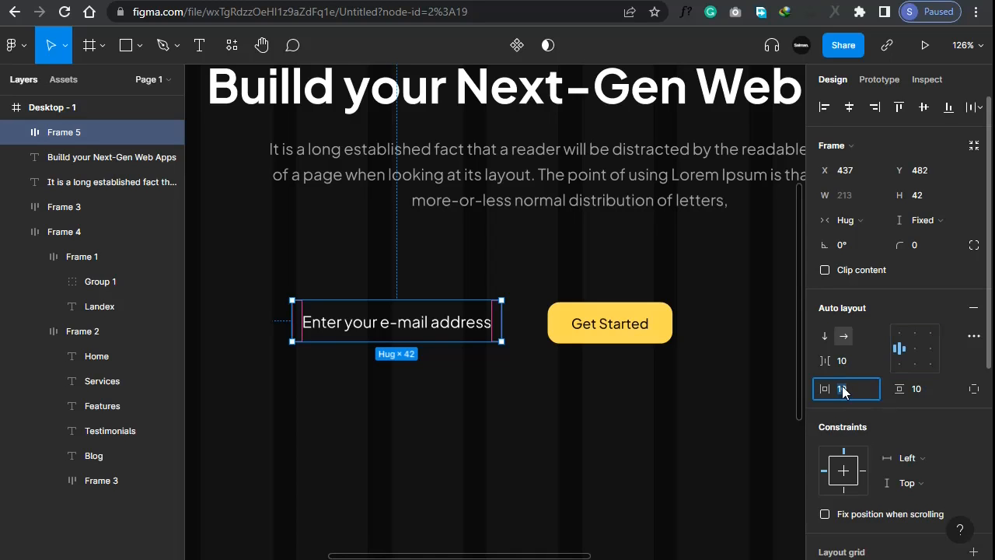
pyautogui.press('Return')
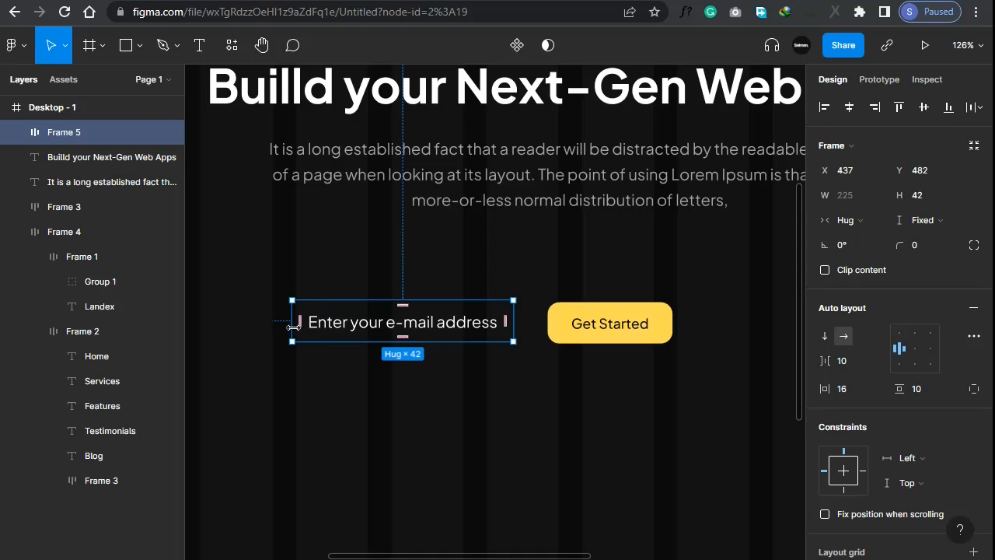
# Widen the e-mail field leftwards to 312 and give it a dark fill of 181818
pyautogui.moveTo(239, 323); pyautogui.dragTo(202, 322)
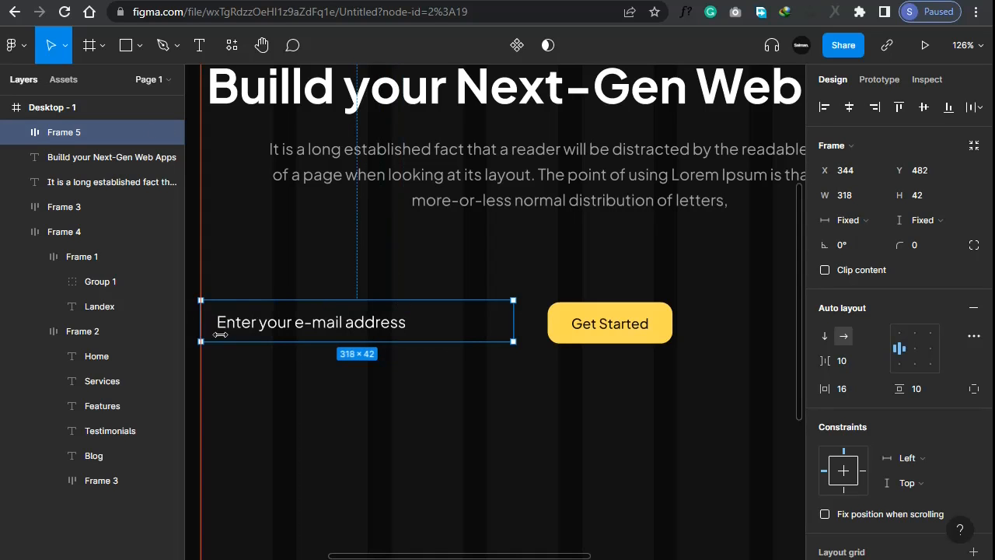
pyautogui.scroll(-5, 899, 401)
pyautogui.click(846, 344)
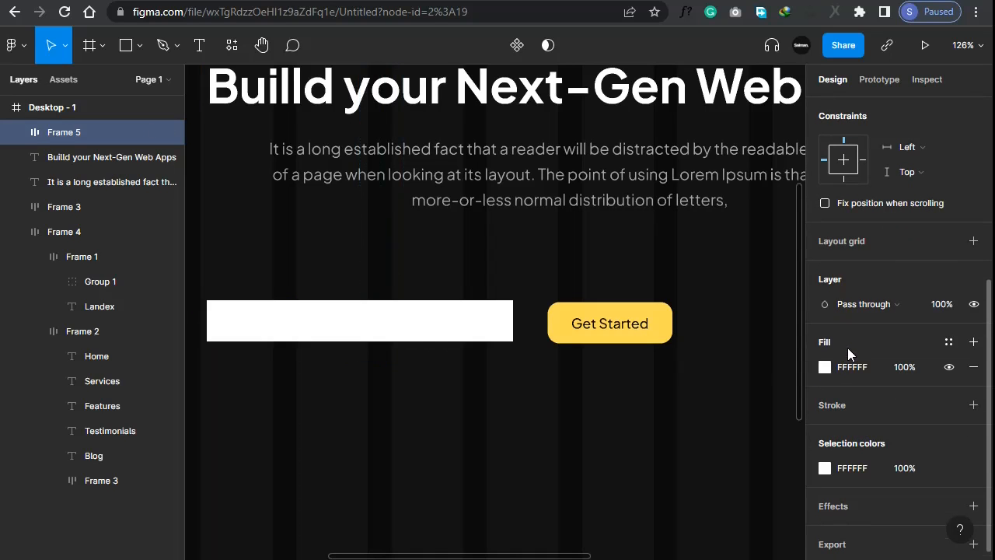
pyautogui.click(825, 368)
pyautogui.click(642, 388)
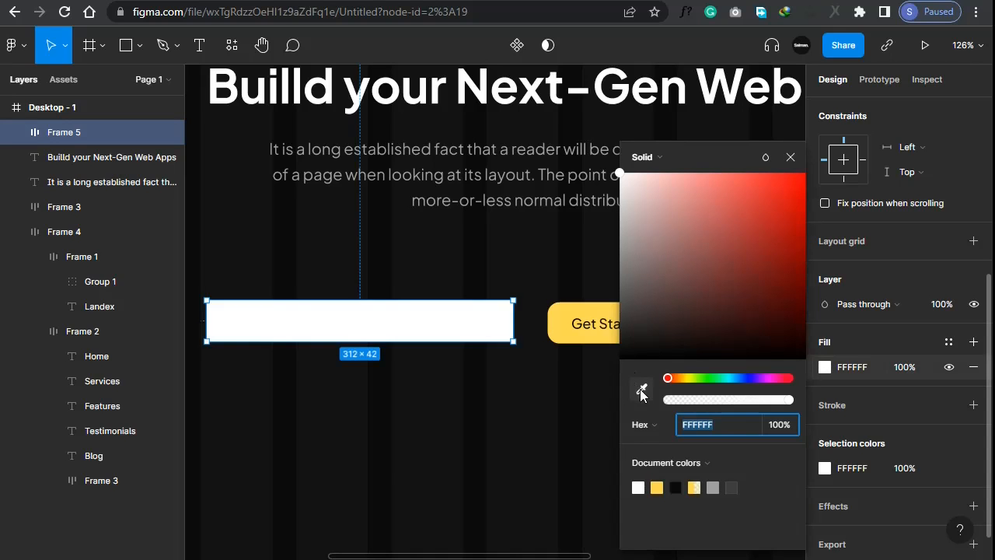
pyautogui.click(620, 350)
pyautogui.click(619, 346)
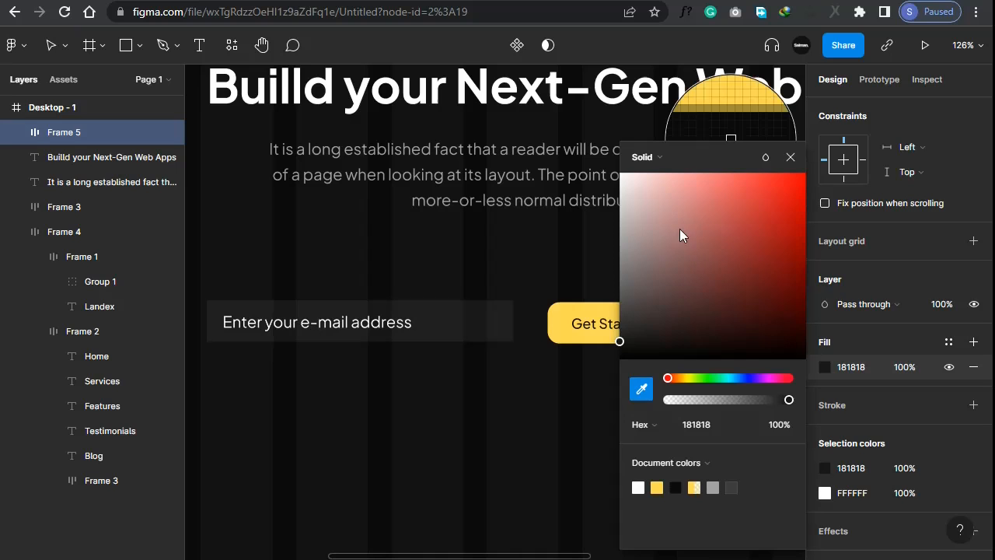
pyautogui.click(790, 157)
pyautogui.click(691, 411)
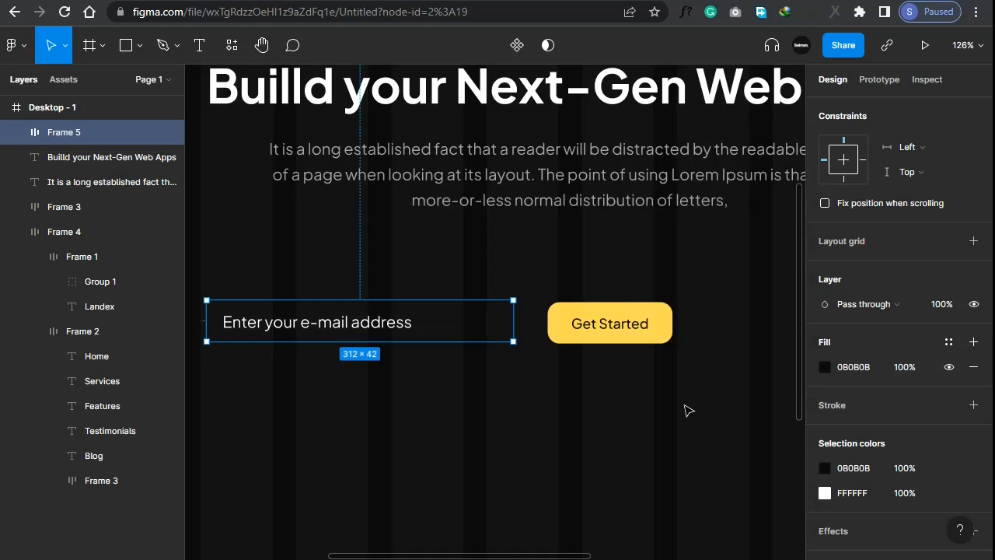
pyautogui.hotkey('ctrl', 'z')
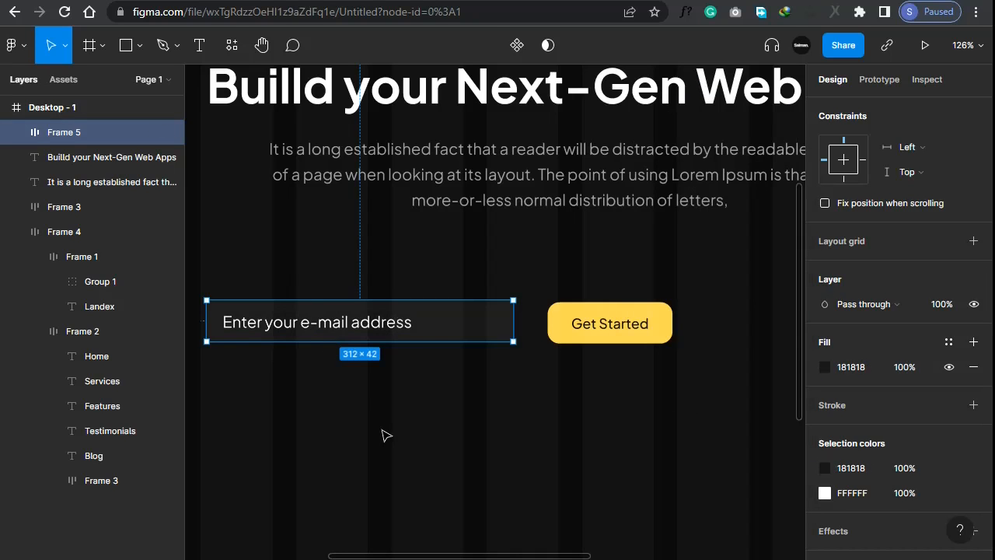
pyautogui.click(387, 435)
# Round the e-mail field's corners to 12 and move the lower Get Started button beside it at X 673, Y 482
pyautogui.click(379, 329)
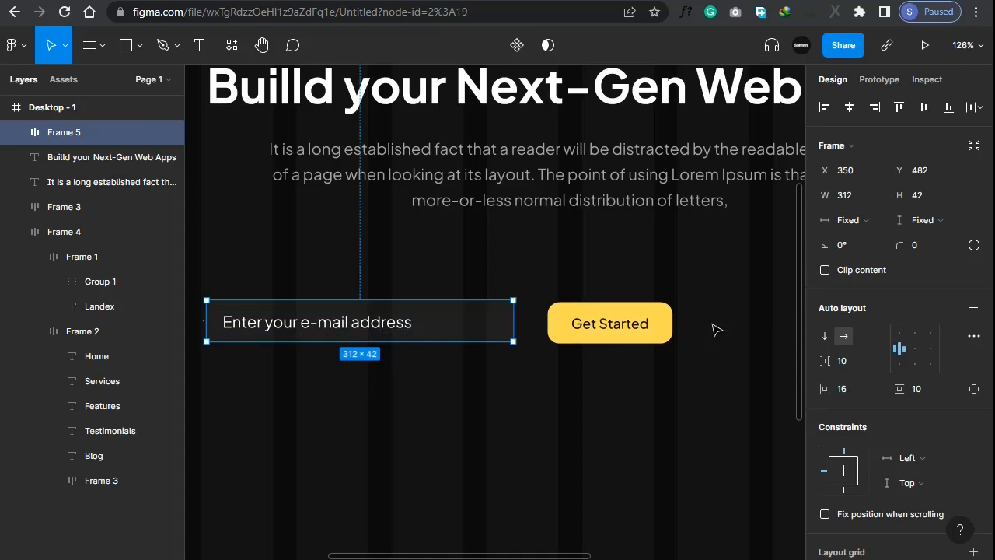
pyautogui.click(926, 245)
pyautogui.write('12')
pyautogui.press('Return')
pyautogui.click(549, 424)
pyautogui.click(627, 330)
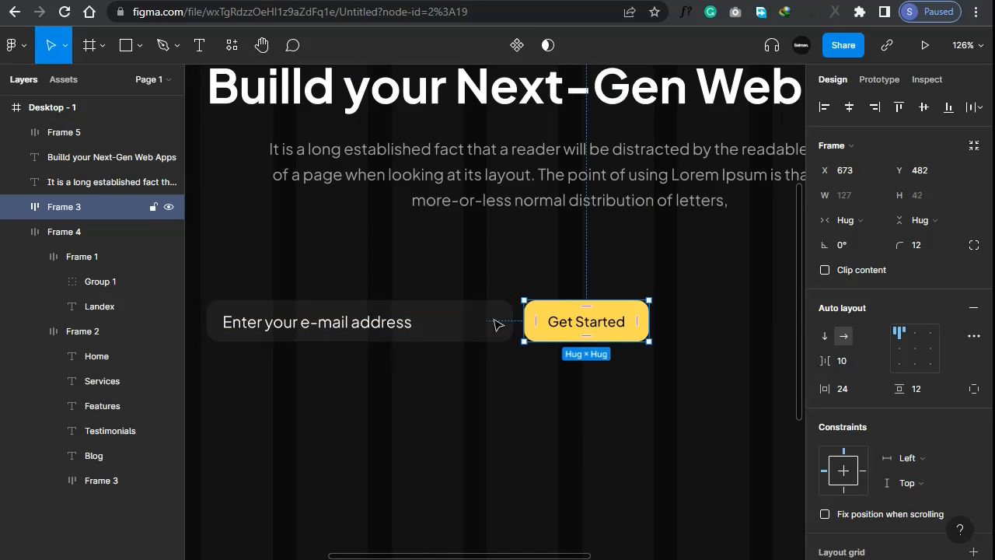
# Combine the e-mail field and its button in an auto layout row, centred horizontally on the page just below the paragraph
pyautogui.keyDown('shift'); pyautogui.click(515, 324); pyautogui.keyUp('shift')
pyautogui.hotkey('shift', 'a')
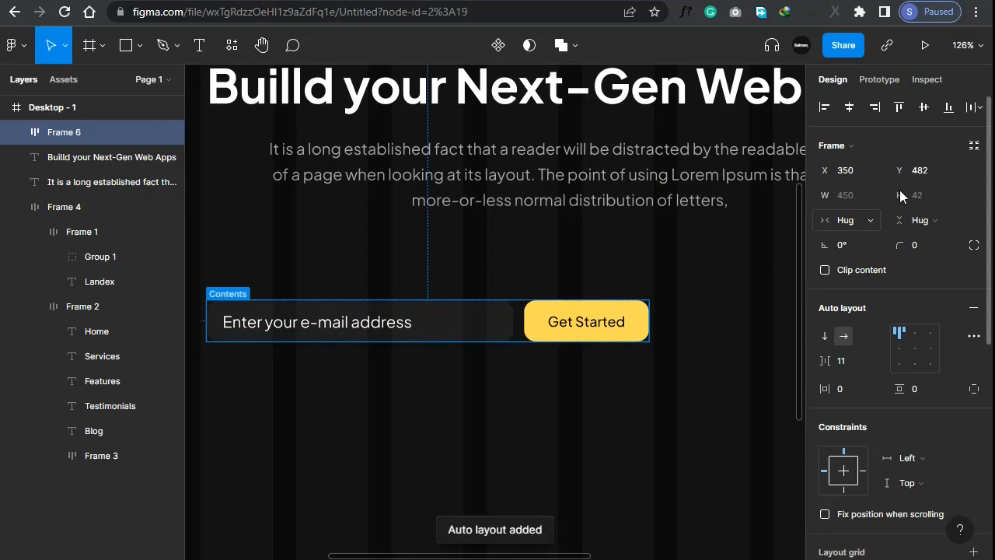
pyautogui.click(850, 108)
pyautogui.moveTo(610, 323); pyautogui.dragTo(607, 256)
# Change the e-mail placeholder text's fill to the paragraph's grey A1A1A1
pyautogui.doubleClick(553, 257)
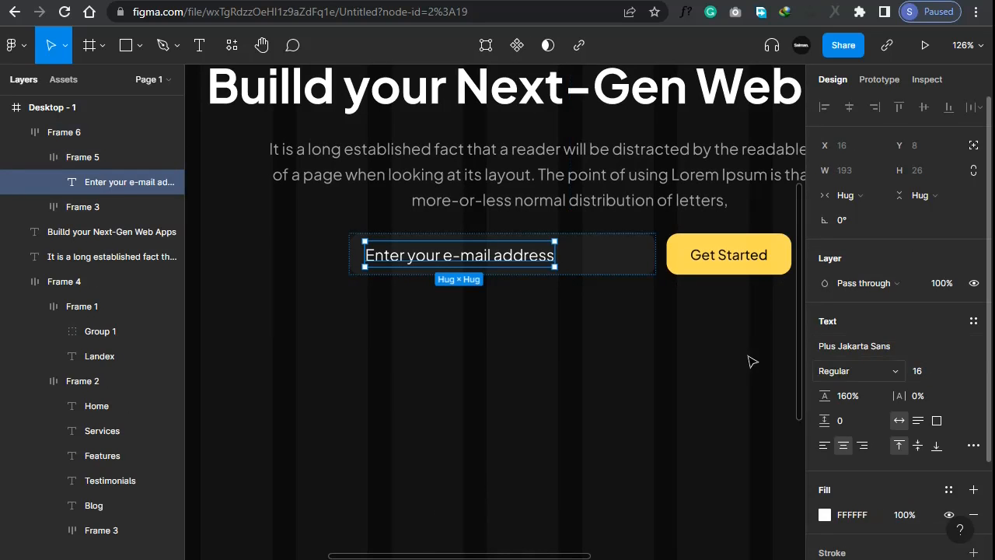
pyautogui.click(825, 514)
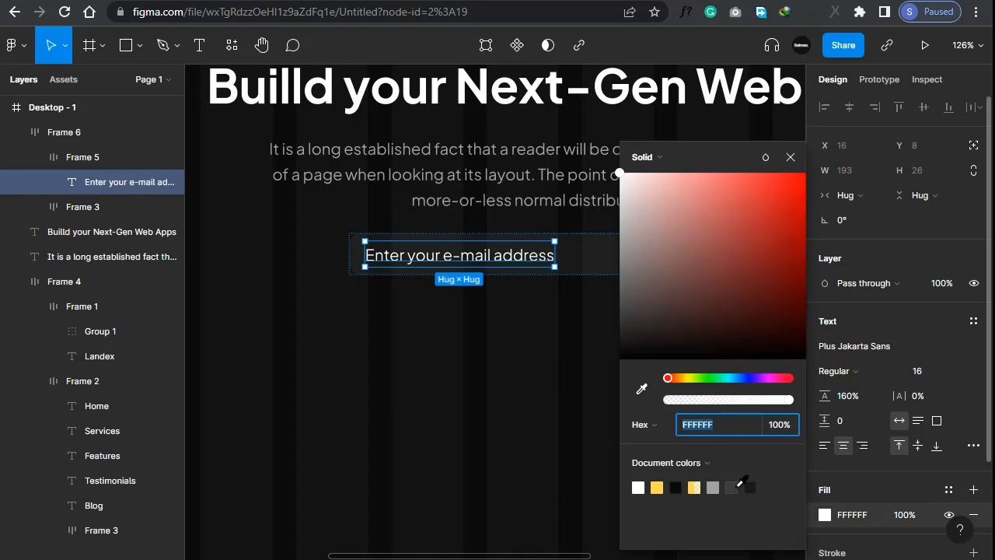
pyautogui.click(732, 487)
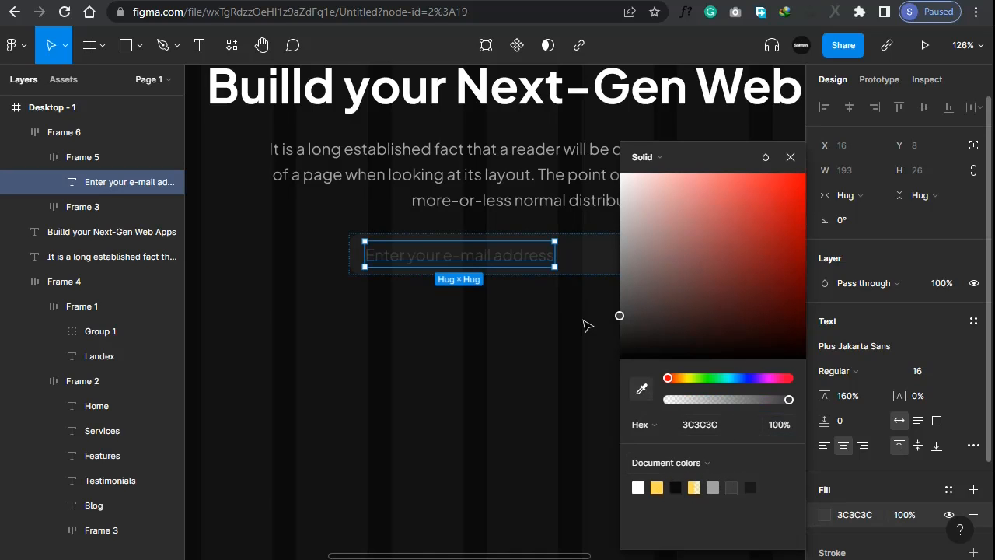
pyautogui.click(642, 389)
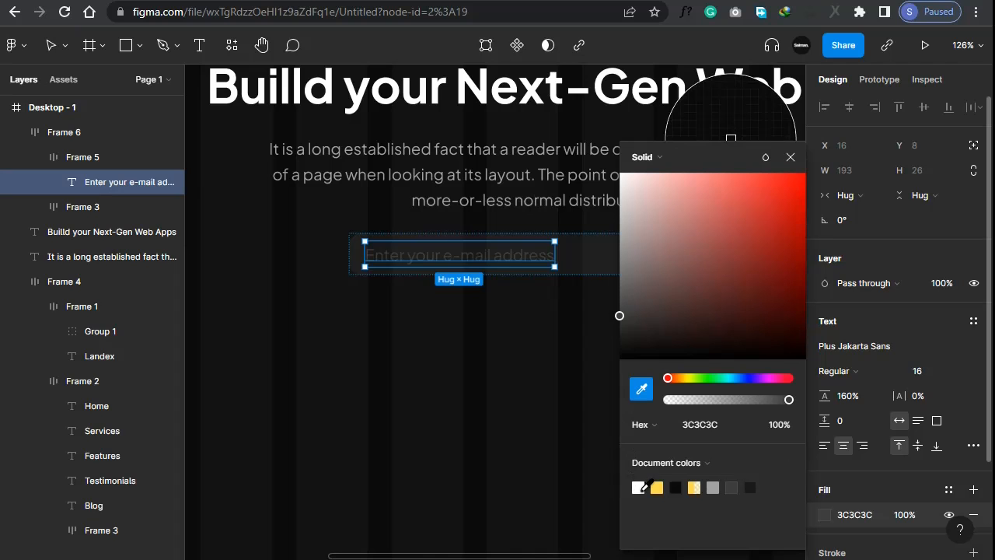
pyautogui.click(638, 489)
pyautogui.scroll(5, 490, 163)
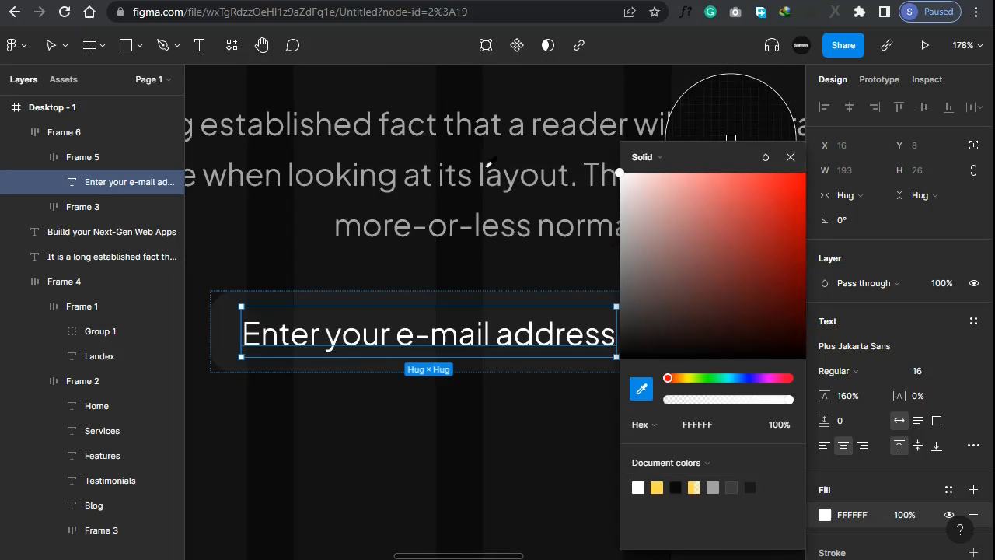
pyautogui.scroll(8, 490, 163)
pyautogui.click(766, 124)
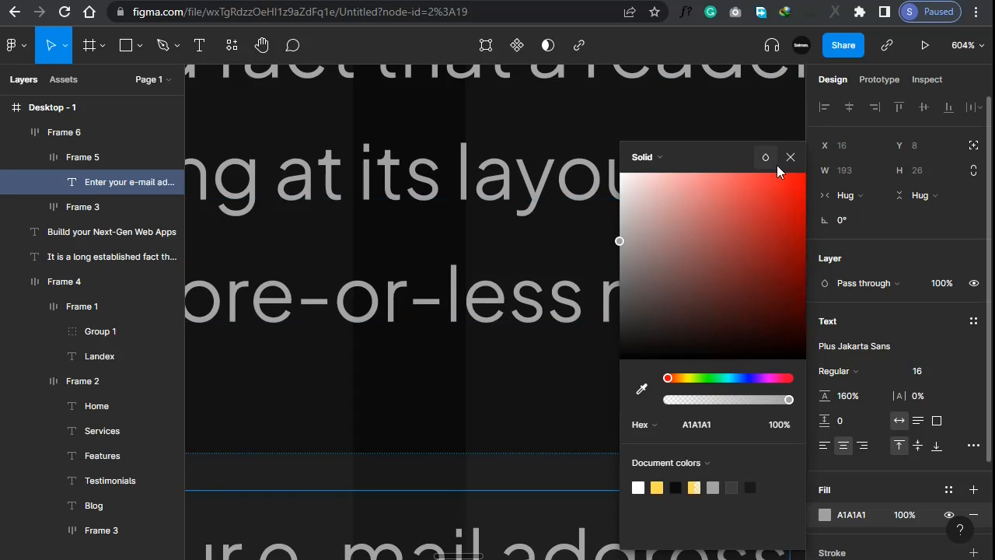
pyautogui.press('Escape')
pyautogui.scroll(-3, 614, 217)
pyautogui.scroll(-3, 564, 302)
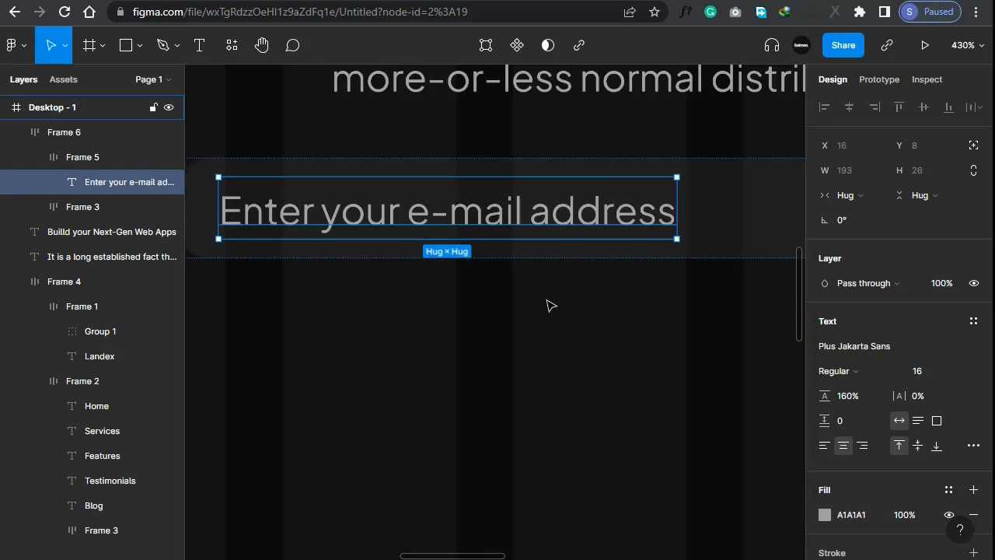
pyautogui.scroll(-8, 555, 303)
pyautogui.click(440, 343)
# Group the headline, paragraph and e-mail row in a vertical auto layout with a spacing of 24
pyautogui.scroll(4, 545, 319)
pyautogui.click(545, 216)
pyautogui.keyDown('shift'); pyautogui.click(566, 160); pyautogui.keyUp('shift')
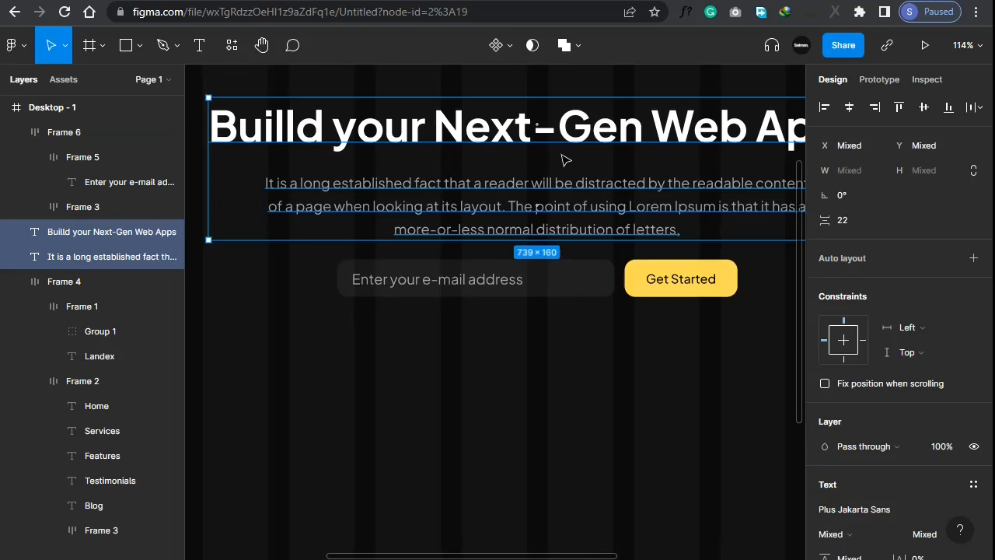
pyautogui.keyDown('shift'); pyautogui.click(536, 278); pyautogui.keyUp('shift')
pyautogui.hotkey('shift', 'a')
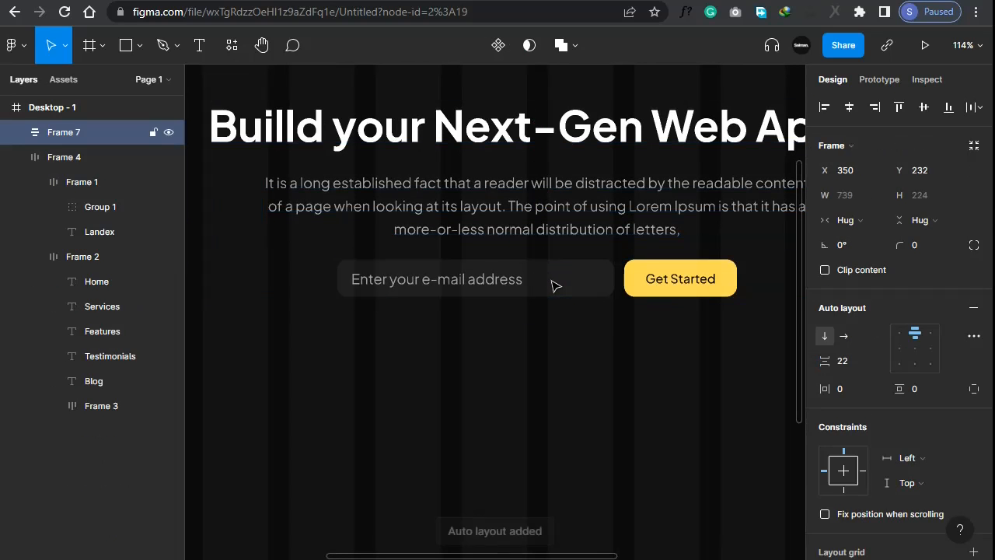
pyautogui.click(844, 362)
pyautogui.write('24')
pyautogui.scroll(-3, 556, 369)
pyautogui.press('Return')
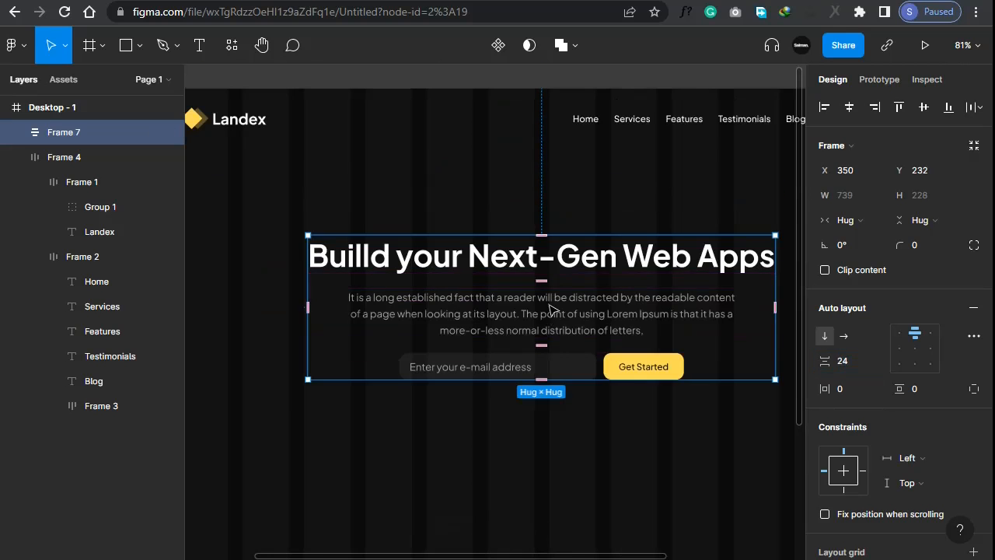
# Move the hero content frame up to about 120 px below the header
pyautogui.click(469, 184)
pyautogui.moveTo(542, 326); pyautogui.dragTo(548, 299)
pyautogui.click(504, 427)
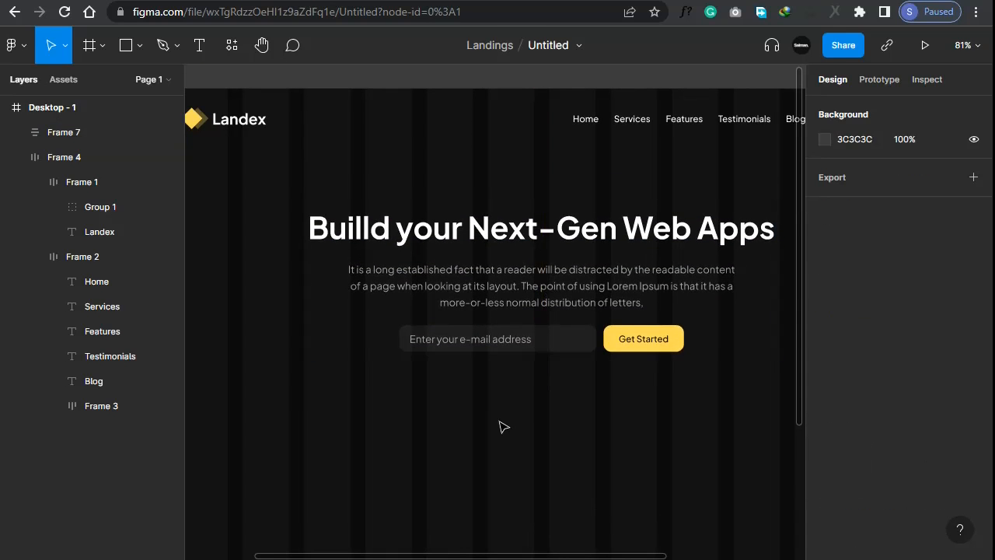
# Hide the 12-column layout grid of the Desktop - 1 frame
pyautogui.scroll(-3, 504, 424)
pyautogui.scroll(-5, 504, 420)
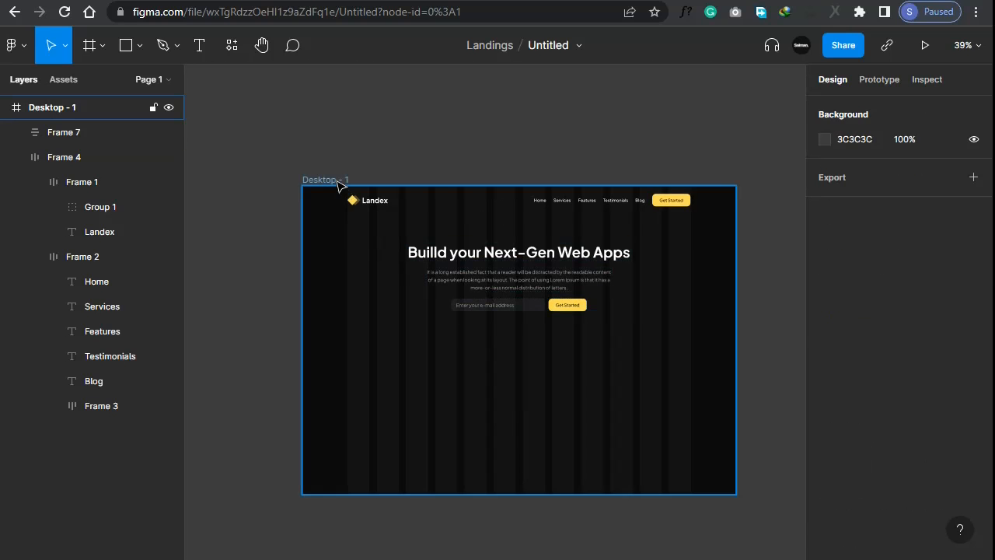
pyautogui.click(948, 371)
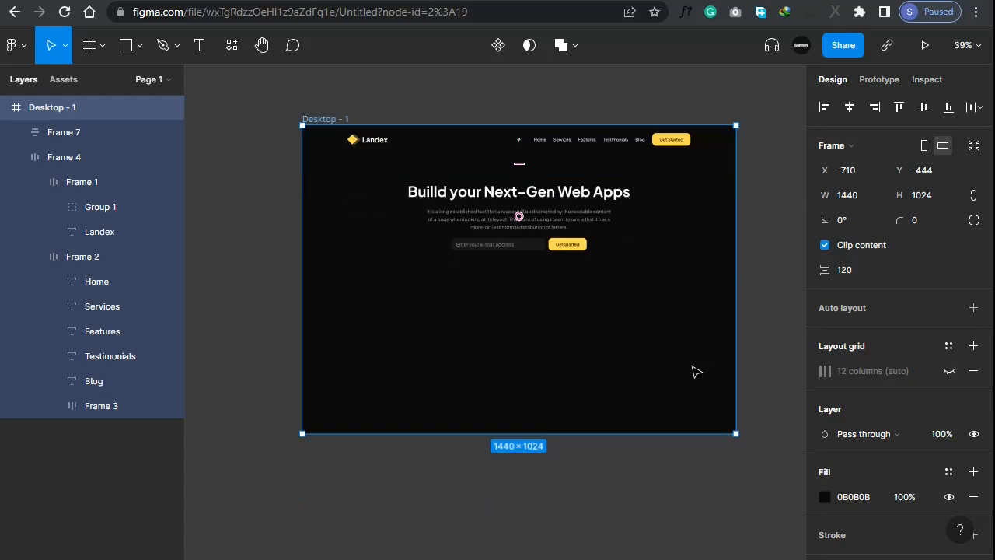
pyautogui.scroll(3, 744, 274)
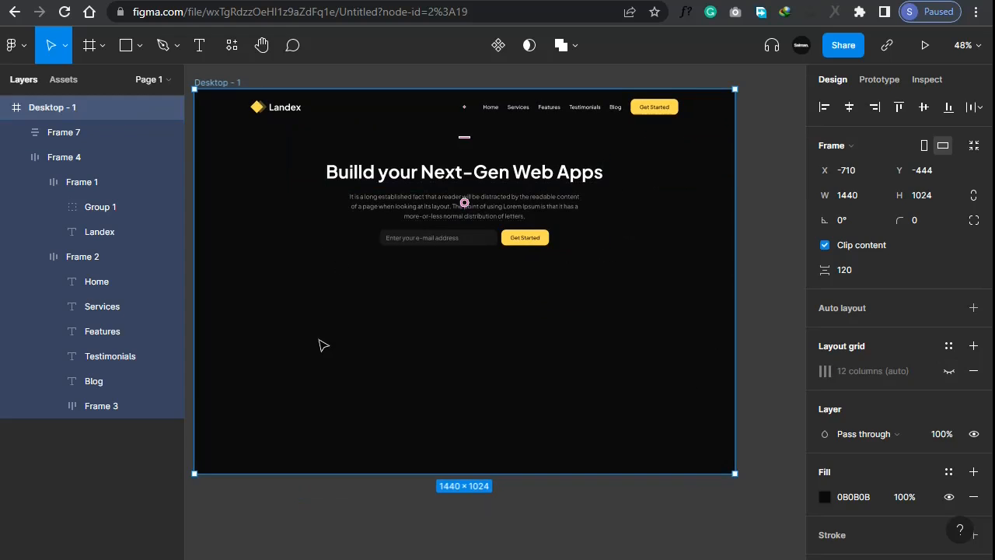
pyautogui.press('Escape')
# Draw a full-width rectangle of 1440 × 518 below the e-mail row at X 0, Y 469
pyautogui.click(137, 59)
pyautogui.click(130, 84)
pyautogui.scroll(-2, 276, 285)
pyautogui.moveTo(195, 204); pyautogui.dragTo(738, 399)
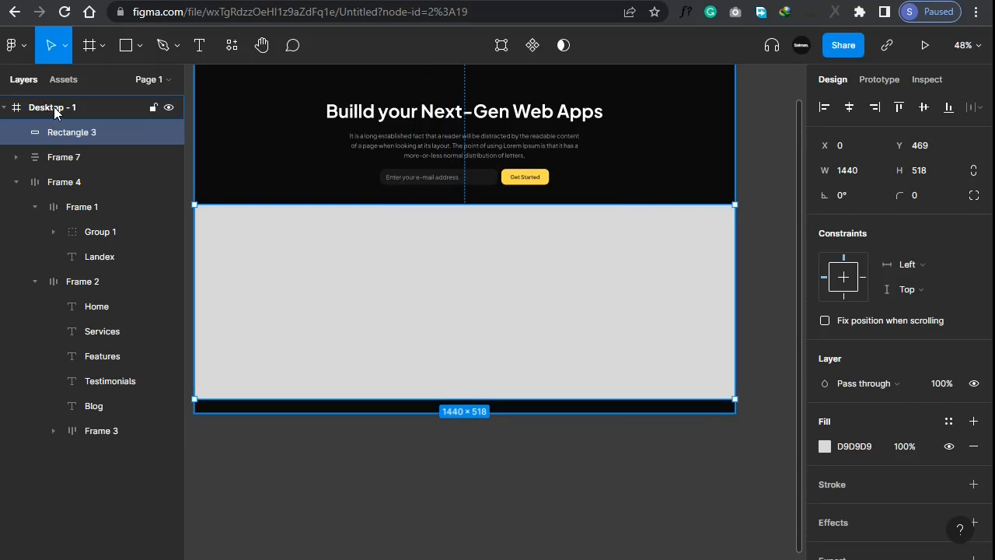
# Extend the Desktop - 1 frame downwards and move the rectangle to X -1, Y 492
pyautogui.click(53, 109)
pyautogui.moveTo(456, 418); pyautogui.dragTo(514, 518)
pyautogui.scroll(5, 480, 397)
pyautogui.moveTo(456, 358); pyautogui.dragTo(455, 366)
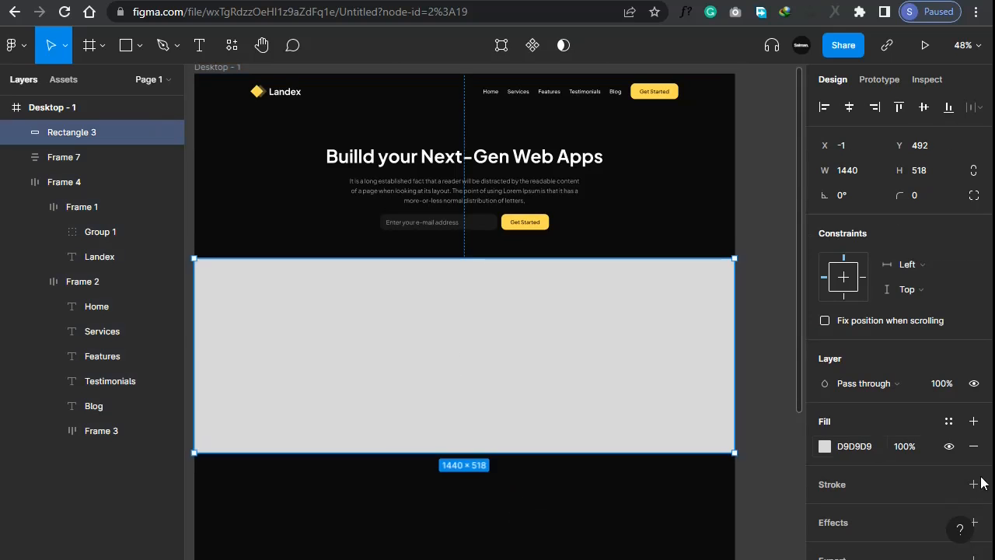
# Fill the full-width rectangle with the image jason-goodman-6awfTPLGaCE-unsplash
pyautogui.click(826, 446)
pyautogui.click(661, 158)
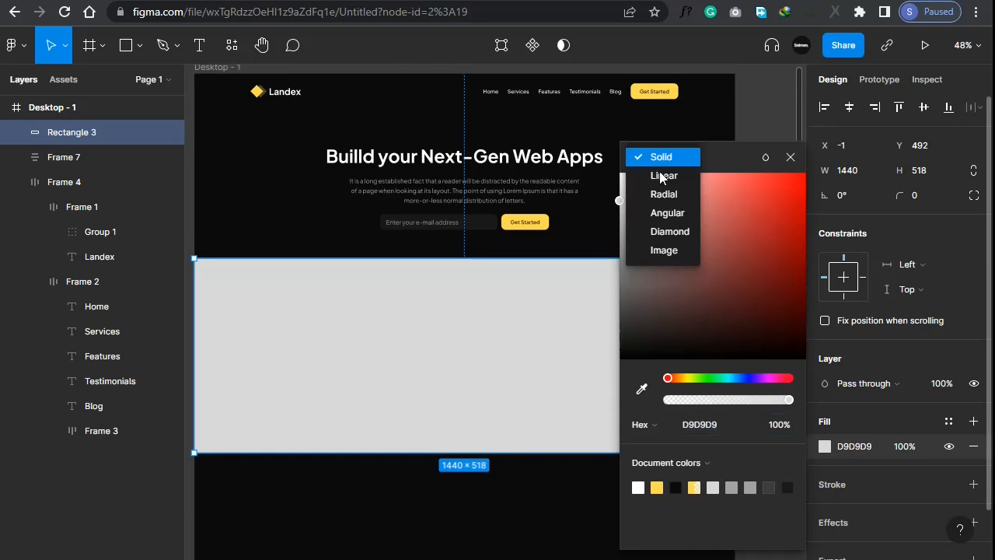
pyautogui.click(670, 253)
pyautogui.click(700, 272)
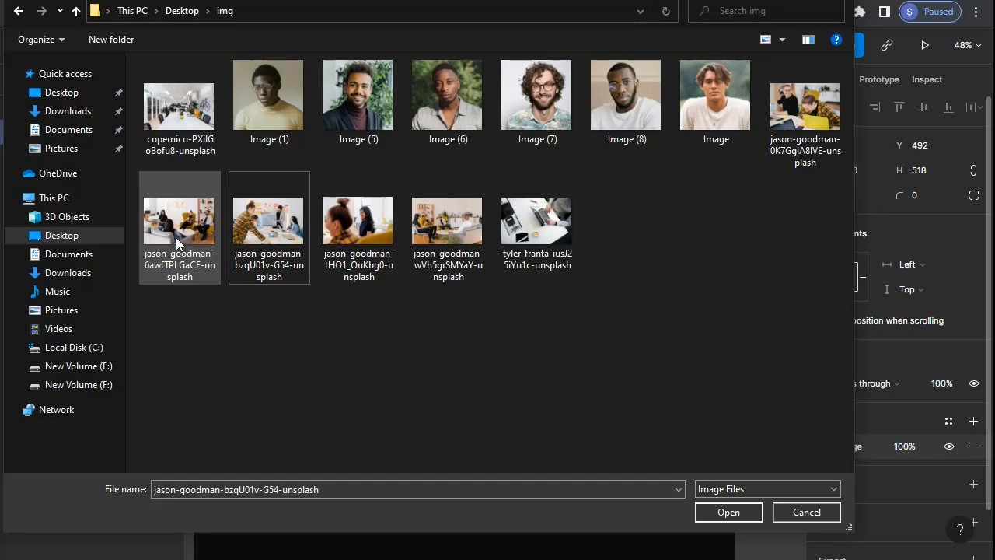
pyautogui.doubleClick(177, 237)
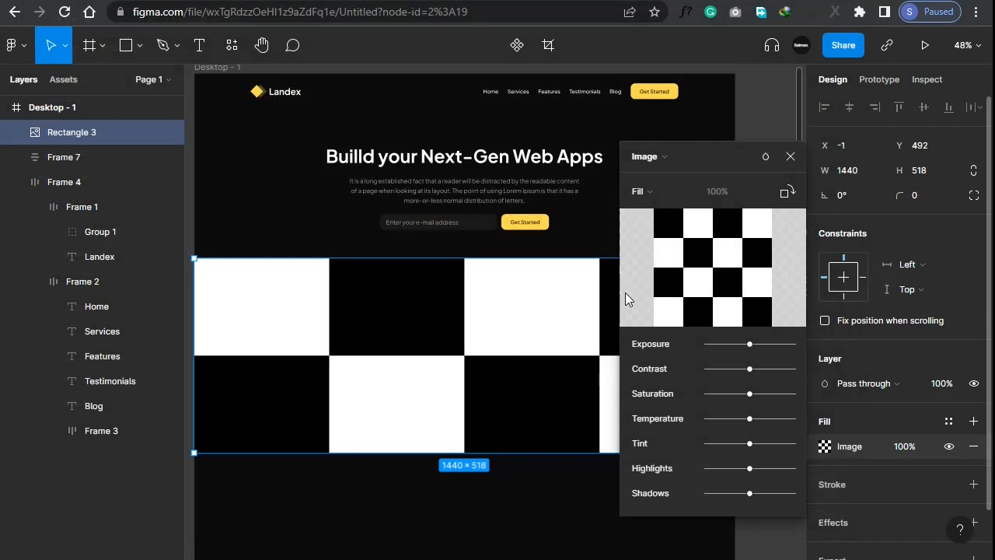
pyautogui.click(789, 157)
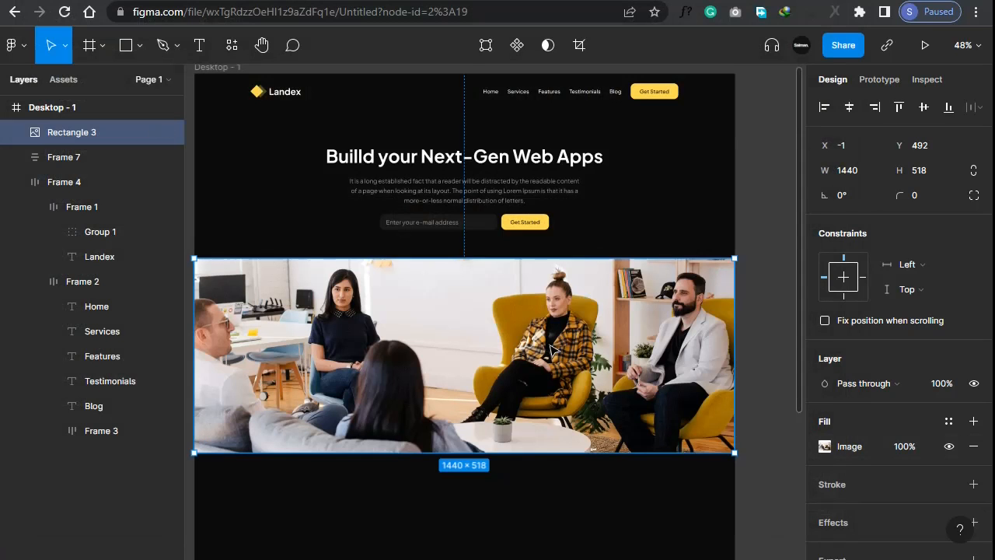
# Extend the image rectangle downwards to a height of 596
pyautogui.moveTo(455, 461); pyautogui.dragTo(451, 481)
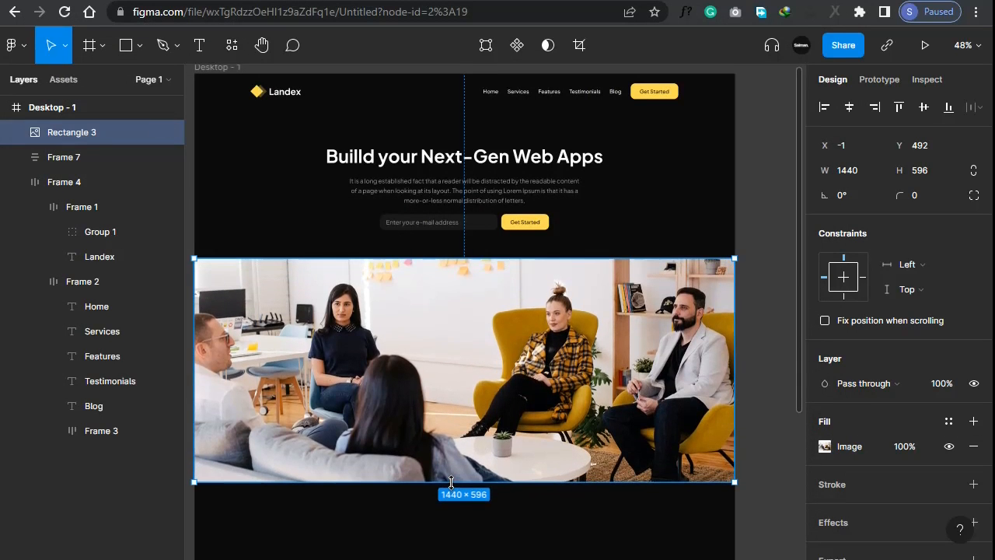
pyautogui.scroll(-1, 544, 318)
pyautogui.scroll(-1, 762, 409)
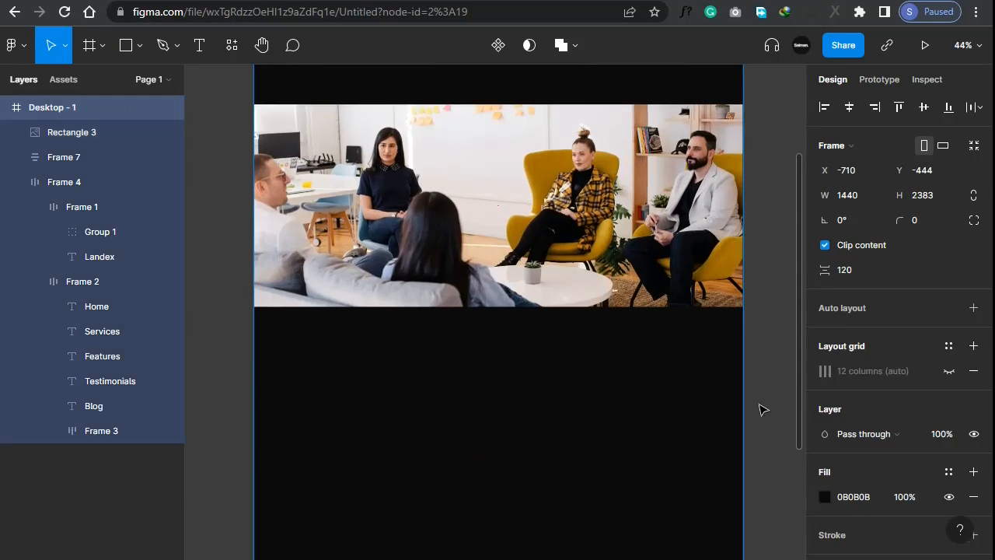
# Place a copy of the hero content frame below the image and centre it horizontally on the page
pyautogui.scroll(2, 582, 432)
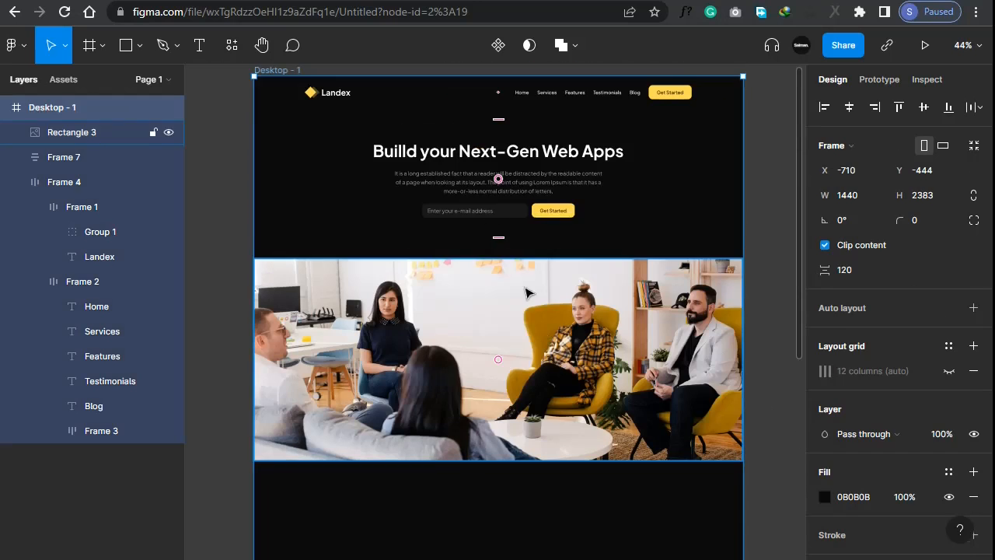
pyautogui.click(473, 151)
pyautogui.moveTo(483, 182); pyautogui.dragTo(508, 344)
pyautogui.click(849, 106)
# Delete the e-mail field and Get Started row from the copied content frame
pyautogui.scroll(5, 469, 456)
pyautogui.click(544, 250)
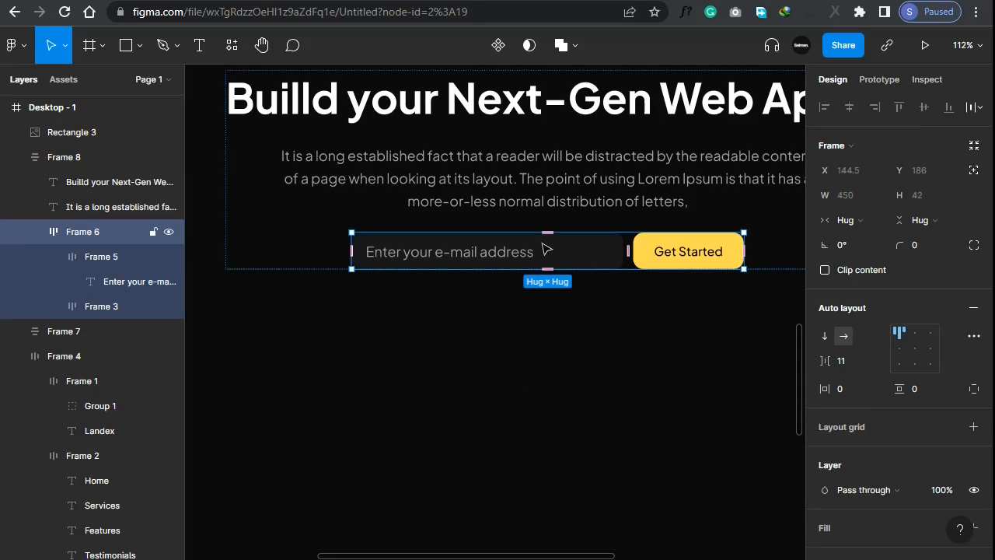
pyautogui.press('Delete')
# Replace the copied frame's large title text with "Section Heading"
pyautogui.scroll(3, 513, 319)
pyautogui.click(531, 268)
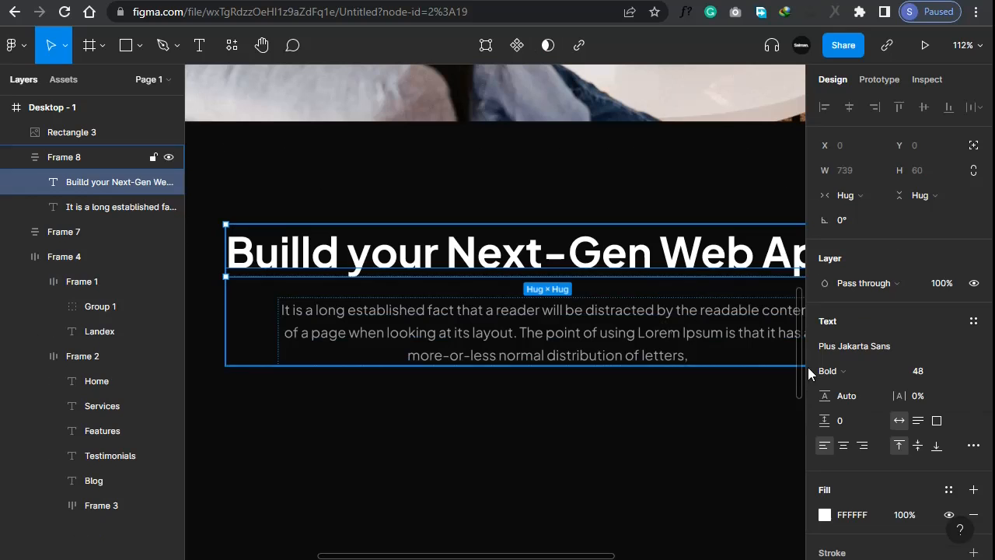
pyautogui.press('Return')
pyautogui.write('S')
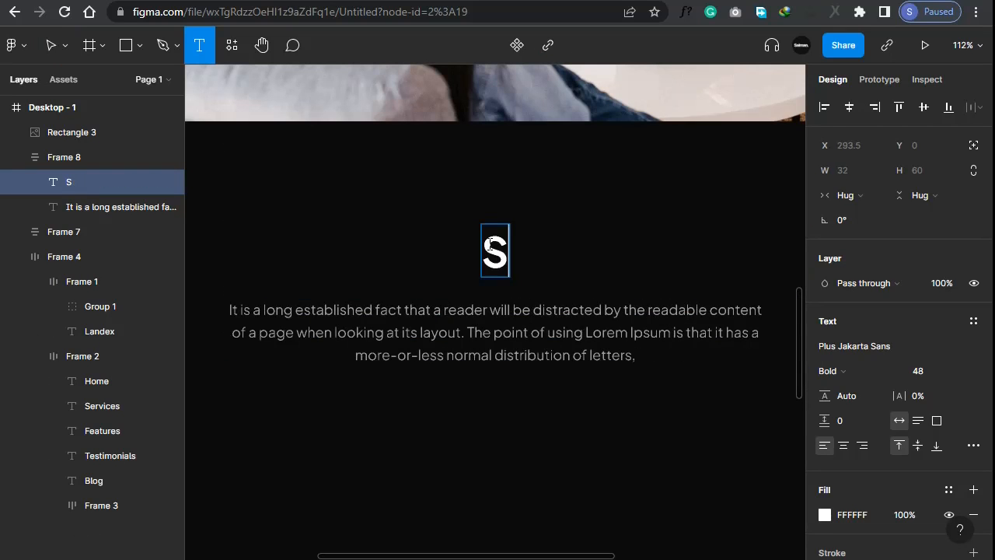
pyautogui.doubleClick(491, 244)
pyautogui.write('F')
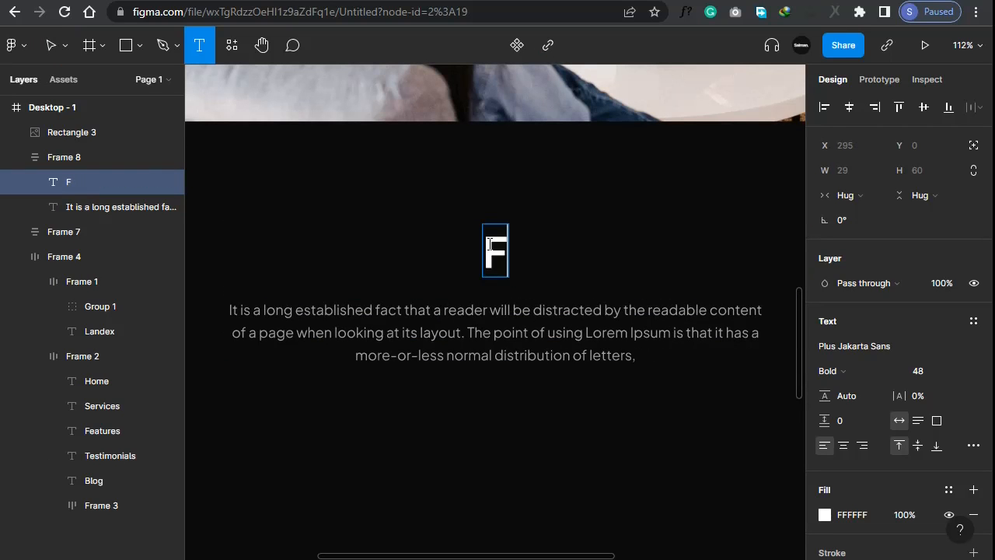
pyautogui.press('BackSpace')
pyautogui.write('Sectio')
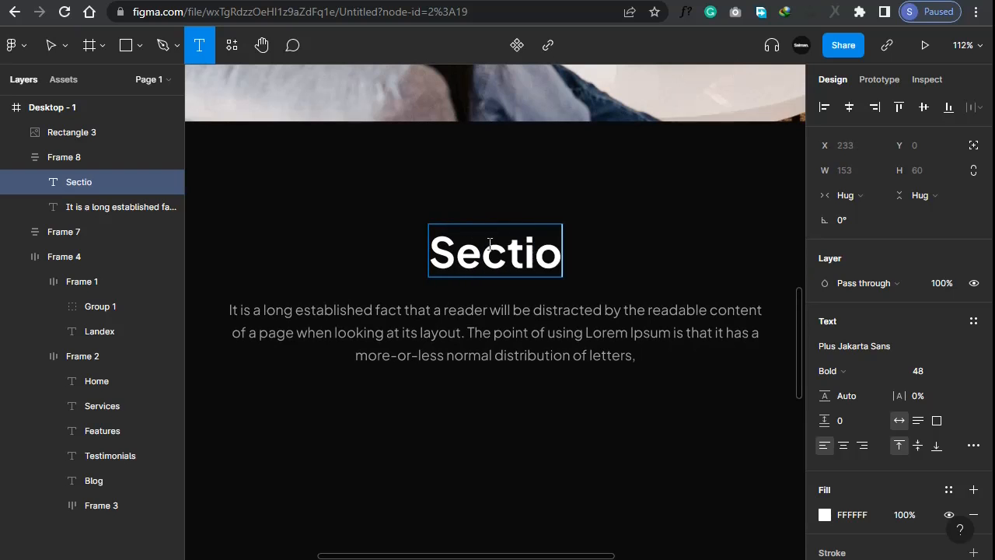
pyautogui.write('nT')
pyautogui.press('BackSpace')
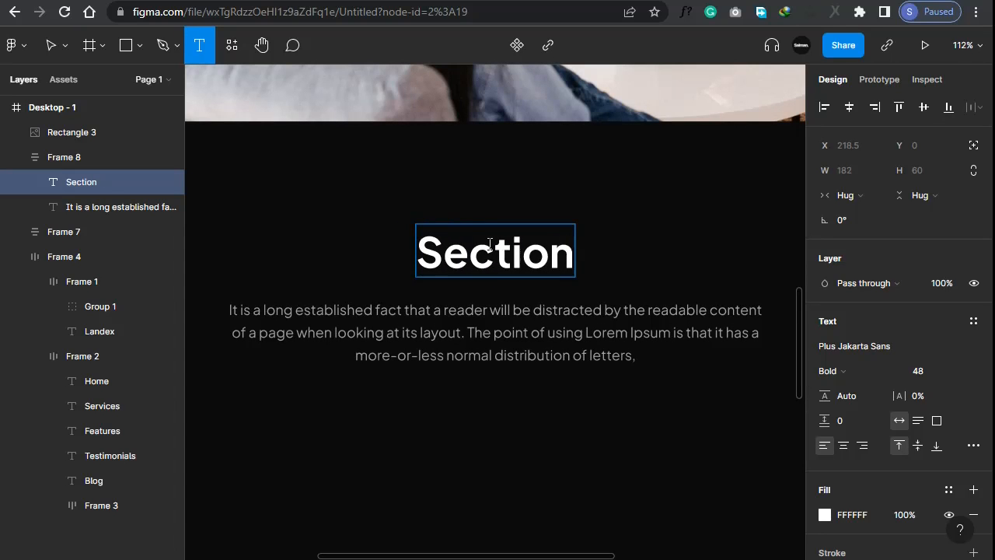
pyautogui.write('Ha')
pyautogui.press('BackSpace')
pyautogui.write('eading')
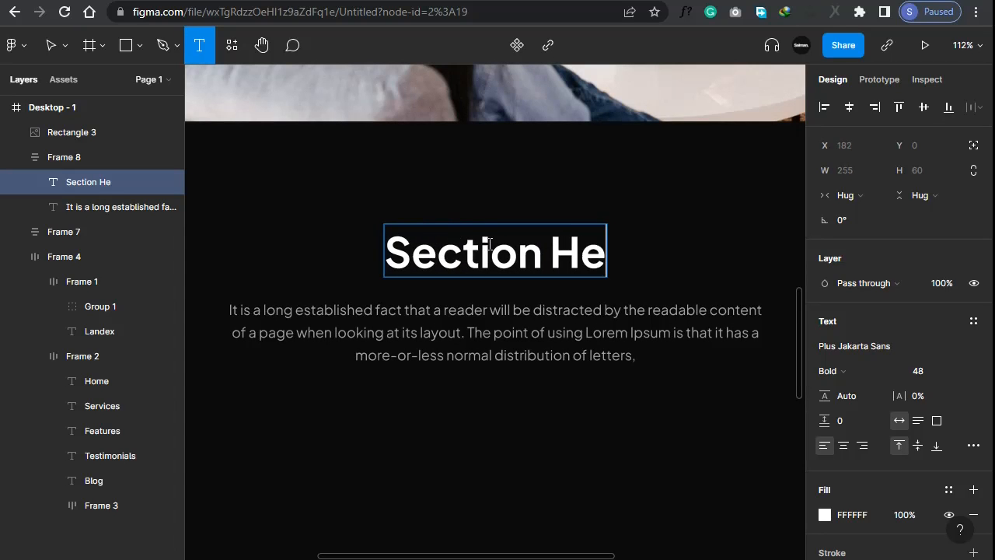
pyautogui.press('Escape')
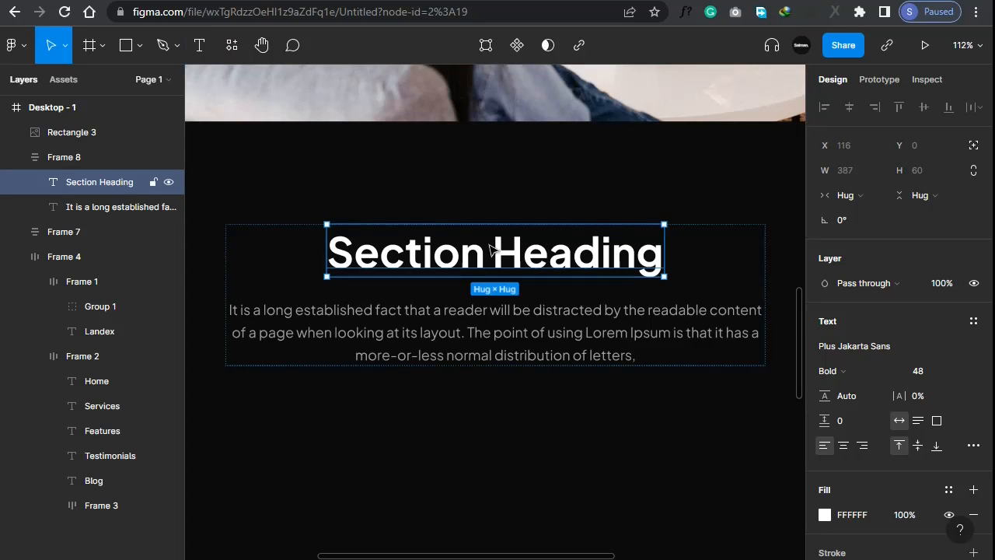
# Duplicate the section heading and set the upper copy to font size 14 with Medium weight
pyautogui.hotkey('ctrl', 'd')
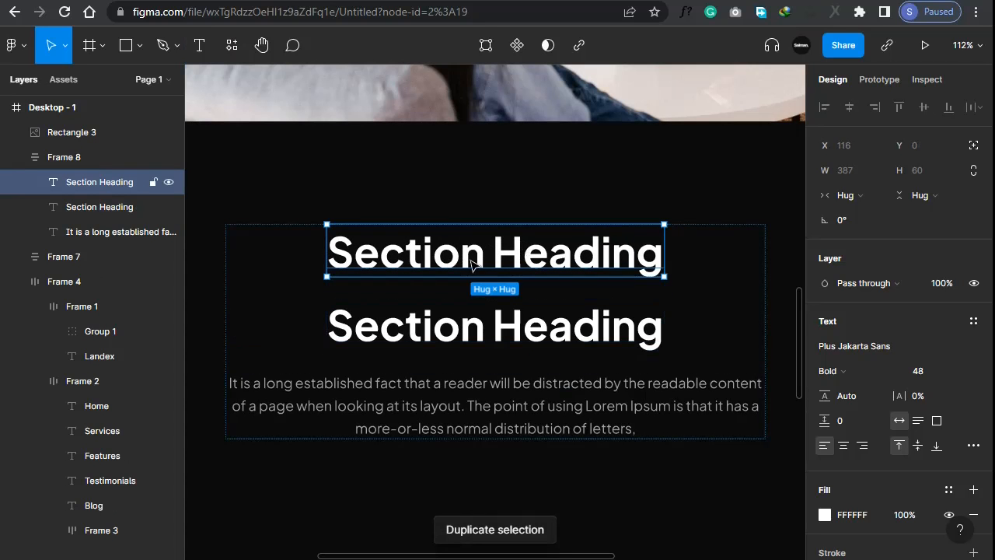
pyautogui.click(969, 372)
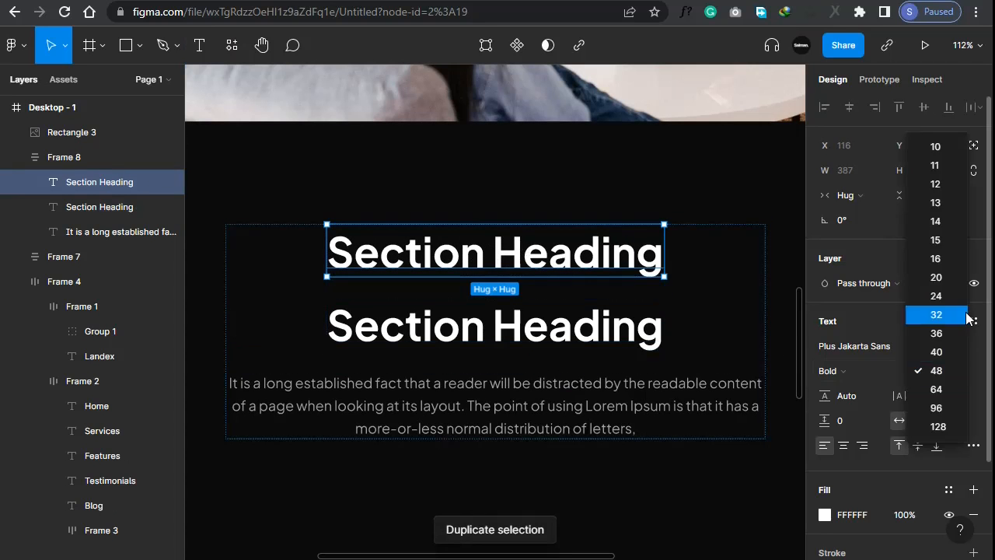
pyautogui.click(942, 239)
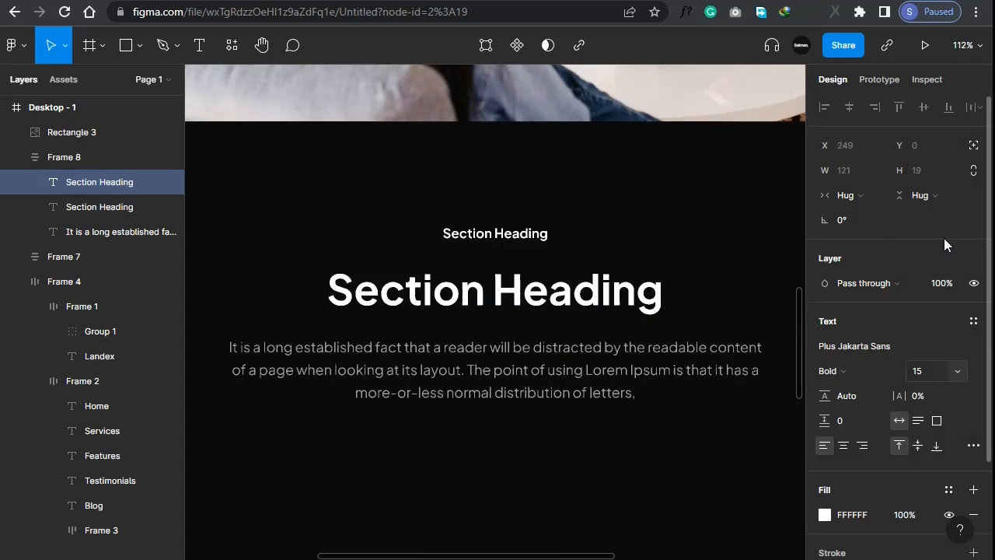
pyautogui.click(934, 371)
pyautogui.press('Down')
pyautogui.click(842, 372)
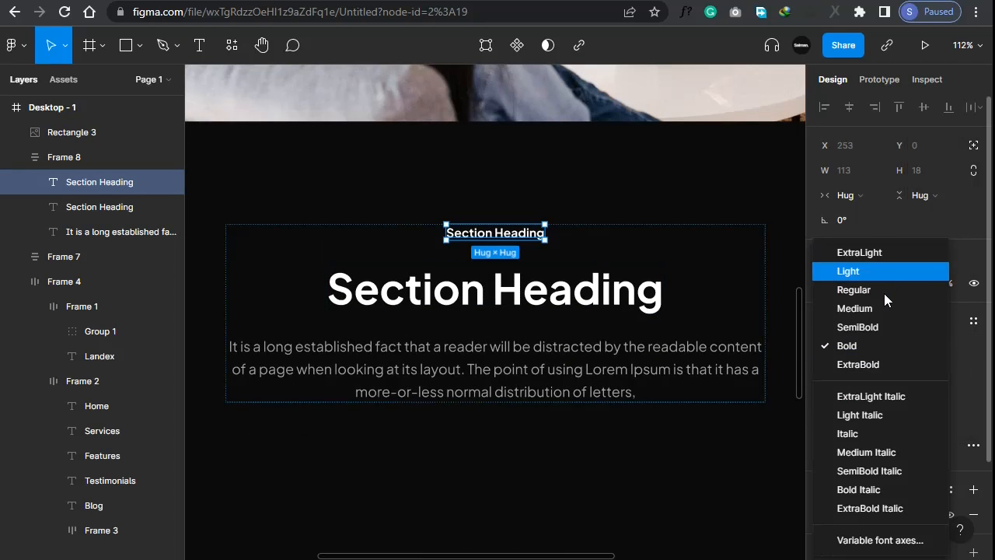
pyautogui.click(870, 311)
pyautogui.scroll(5, 542, 226)
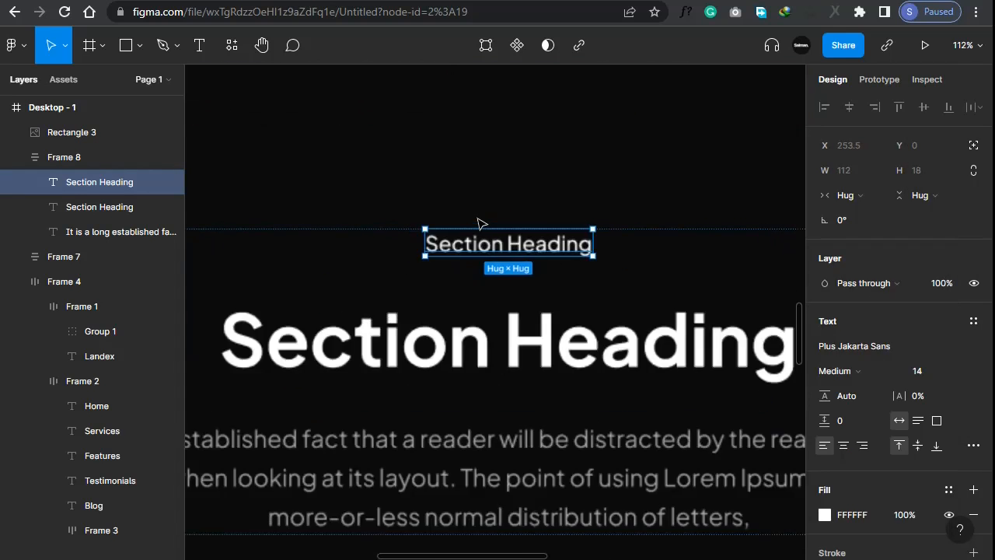
pyautogui.hotkey('shift', 'a')
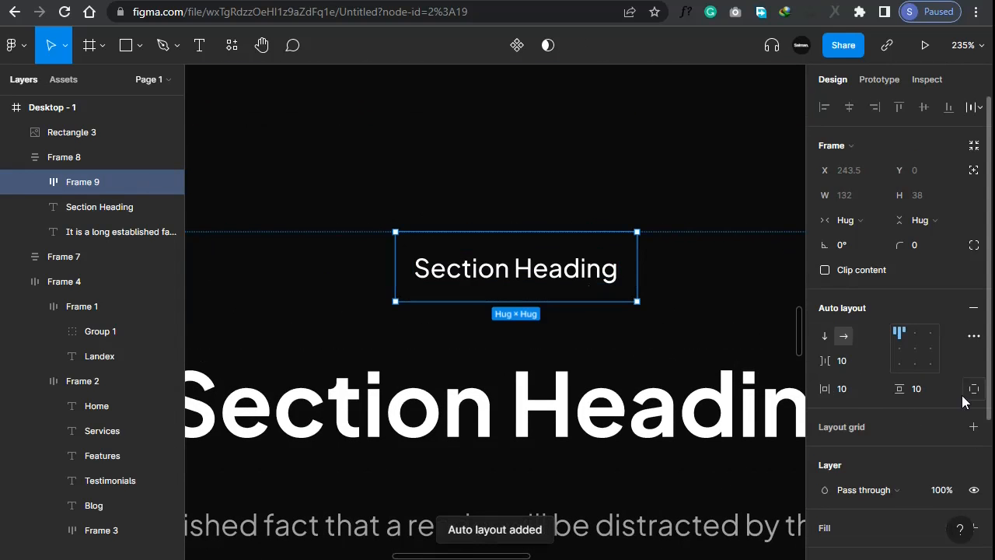
pyautogui.scroll(-3, 830, 430)
pyautogui.click(825, 428)
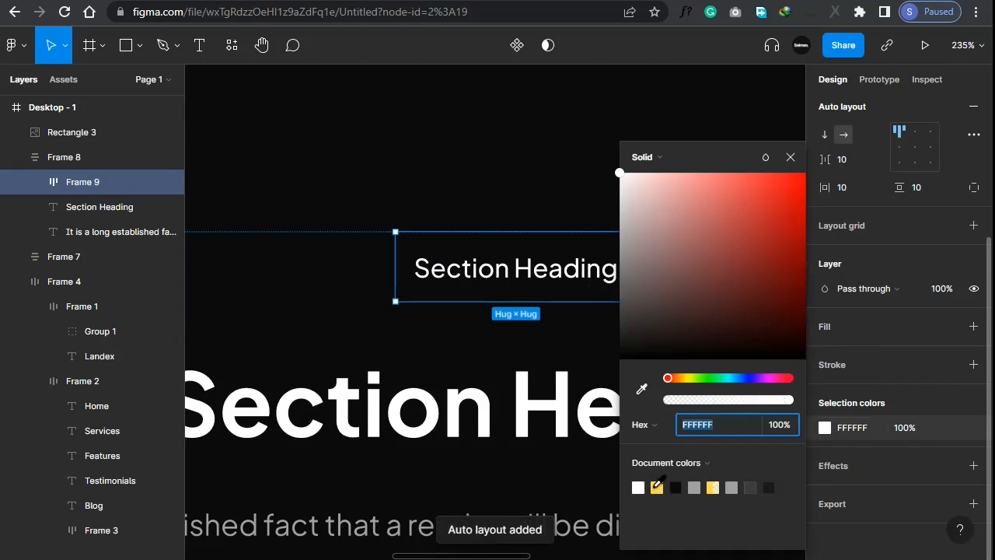
pyautogui.click(657, 487)
pyautogui.hotkey('ctrl', 'z')
pyautogui.hotkey('ctrl', 'z')
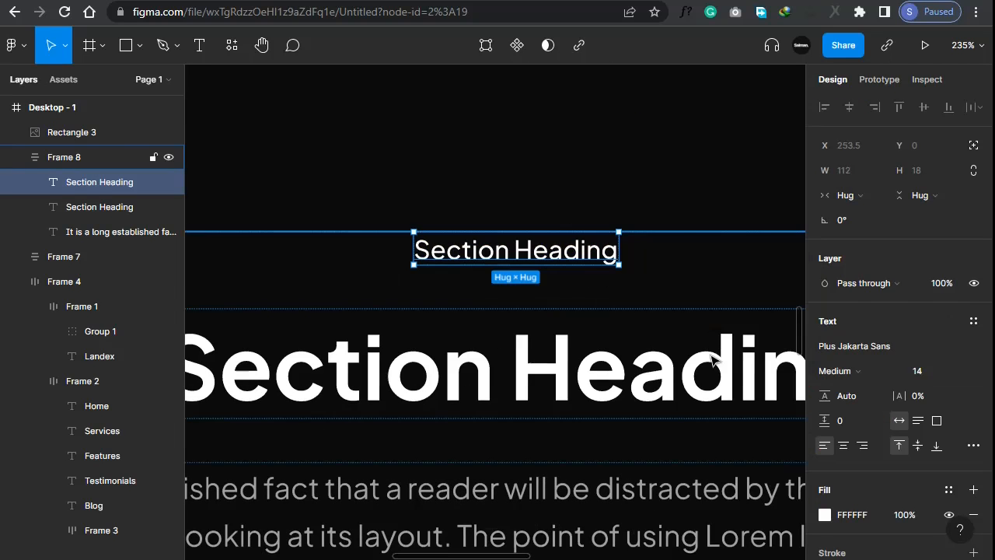
# Wrap the small upper heading in an auto layout frame and fill the frame with yellow FFD952
pyautogui.hotkey('shift', 'a')
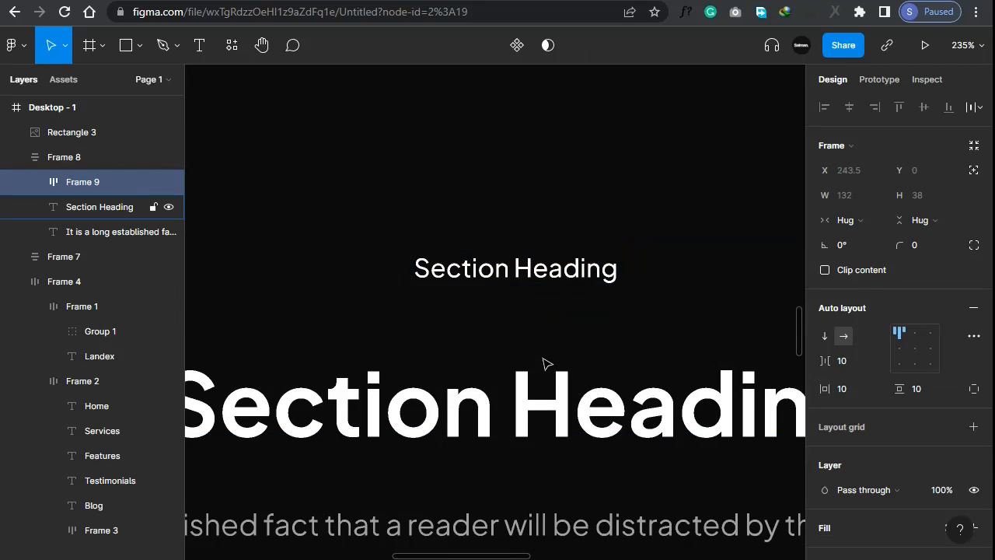
pyautogui.scroll(-3, 919, 390)
pyautogui.click(974, 327)
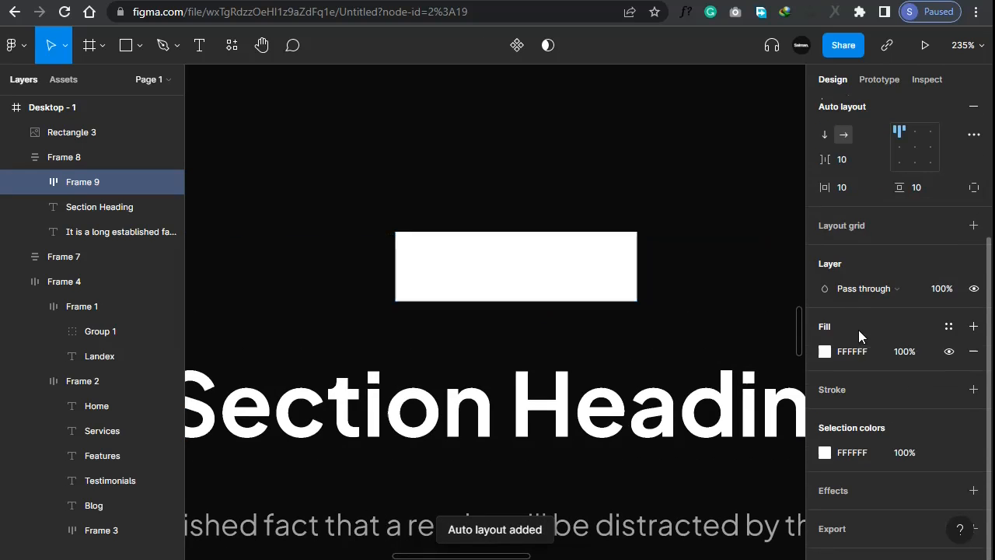
pyautogui.click(825, 351)
pyautogui.click(657, 487)
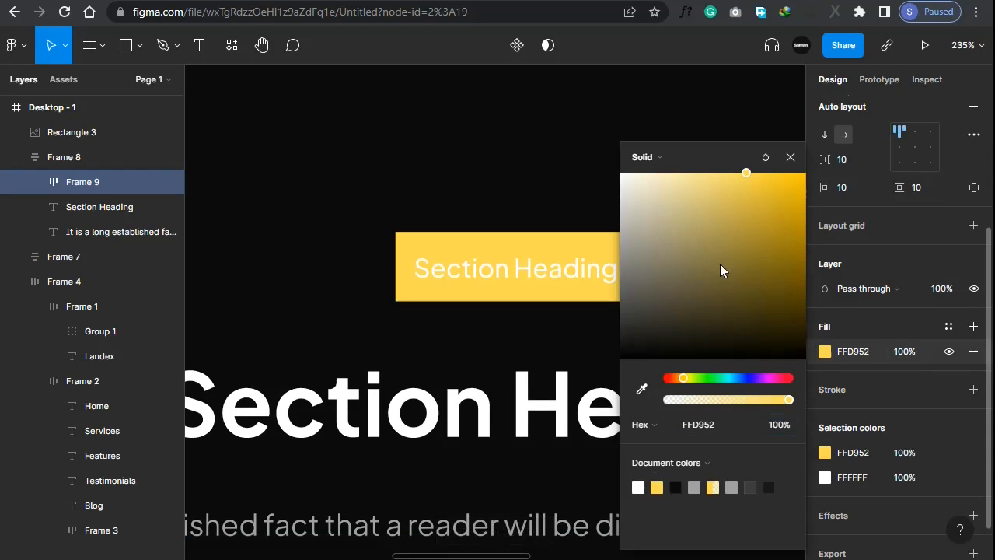
pyautogui.click(791, 157)
# Recolour the yellow label's text to 181818 and set its frame's corner radius to 10
pyautogui.click(825, 478)
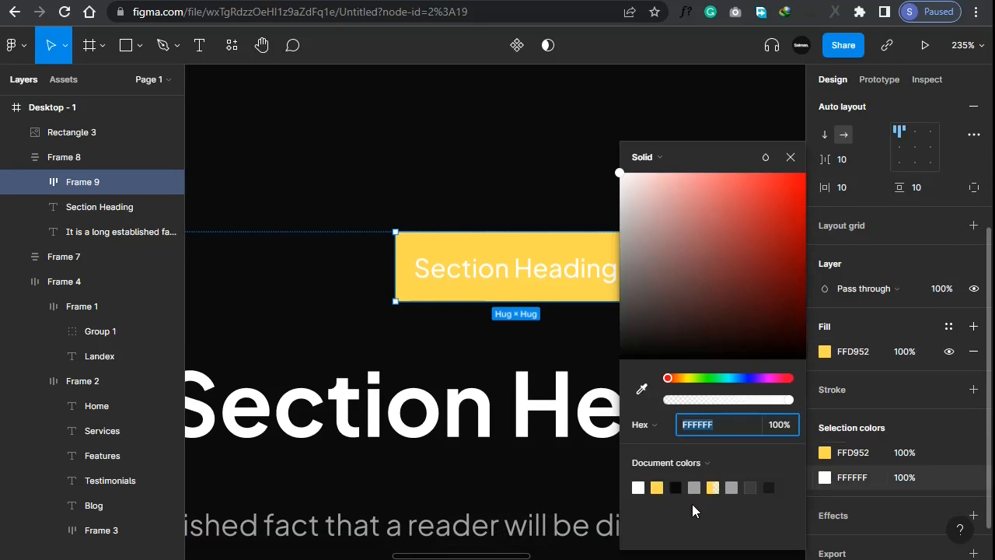
pyautogui.click(769, 487)
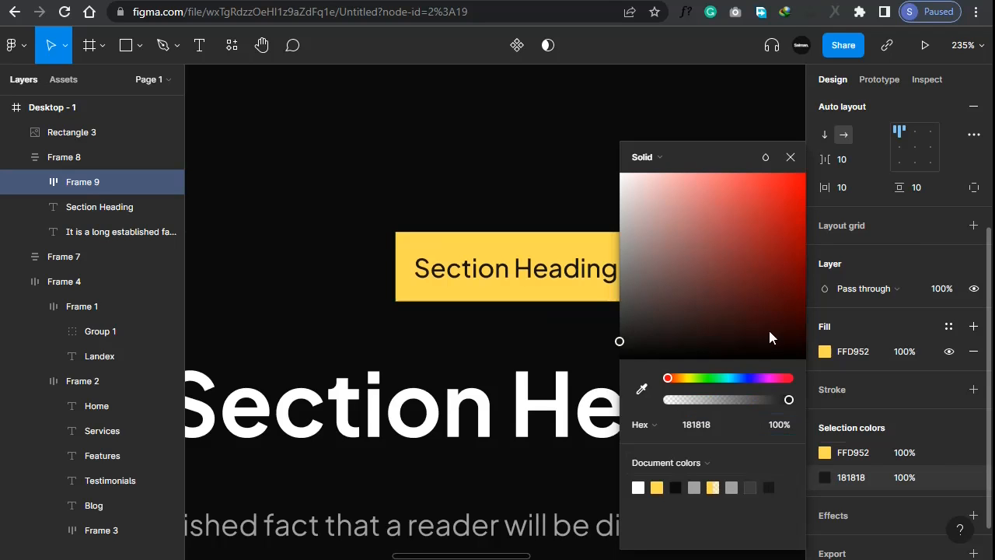
pyautogui.click(790, 157)
pyautogui.scroll(3, 922, 225)
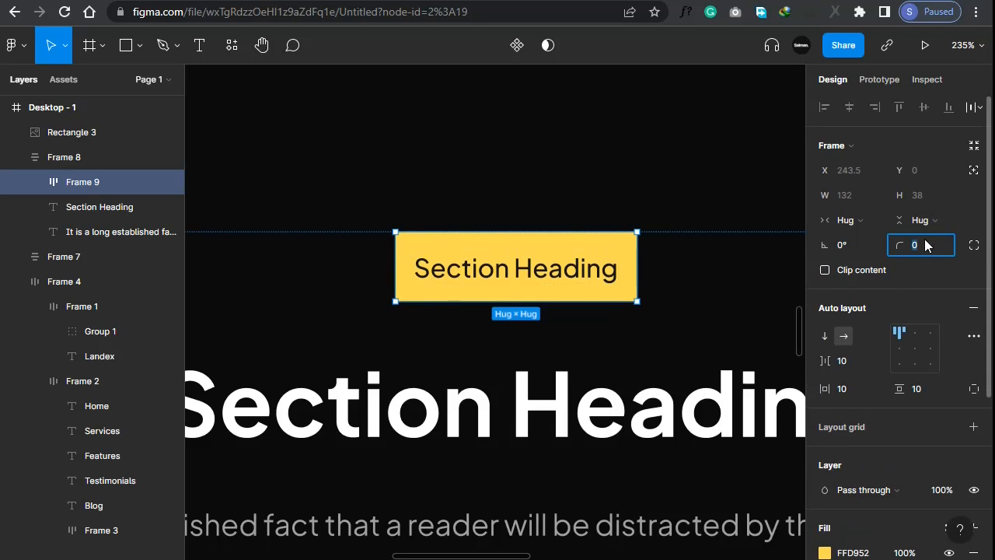
pyautogui.press('Return')
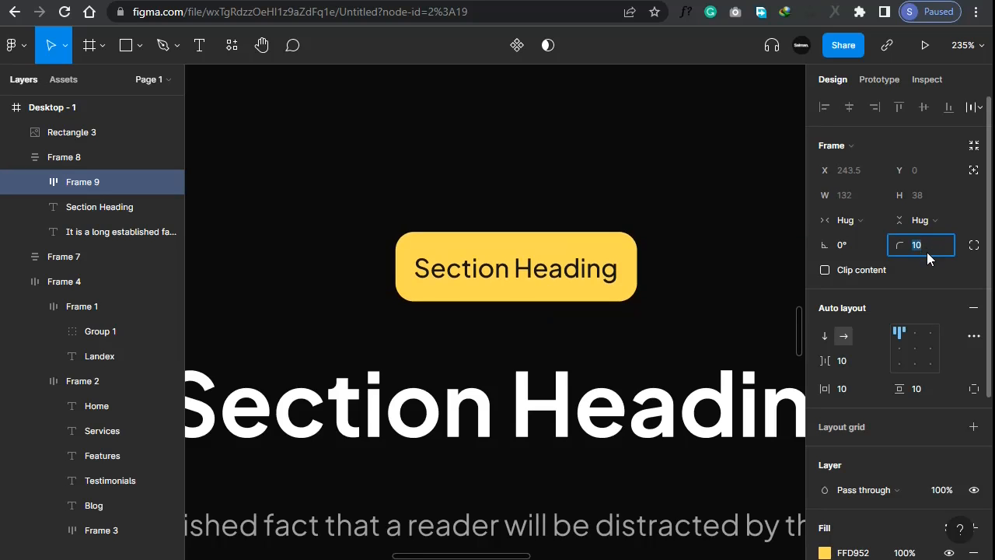
# Set the yellow label frame's vertical padding to 8 and horizontal padding to 24
pyautogui.click(927, 389)
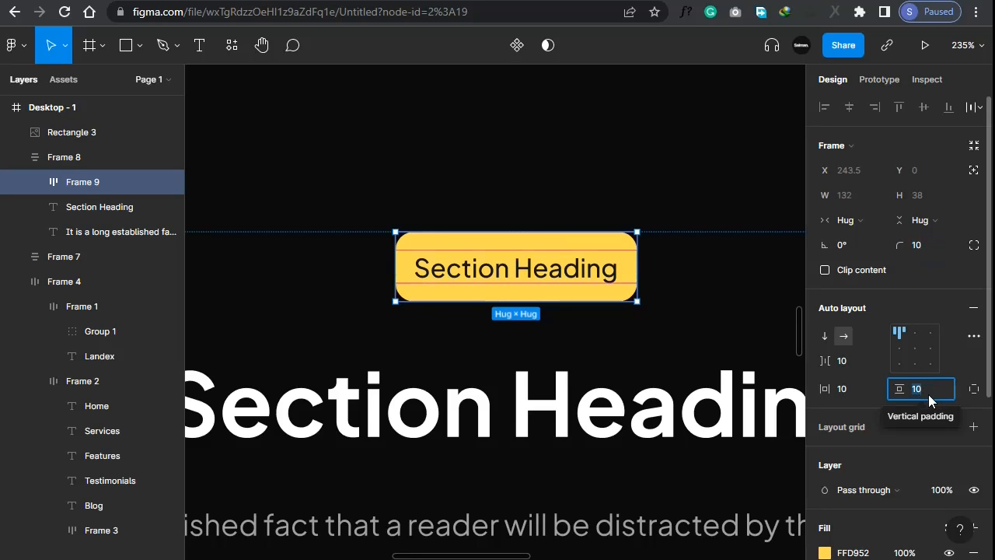
pyautogui.write('8')
pyautogui.press('Return')
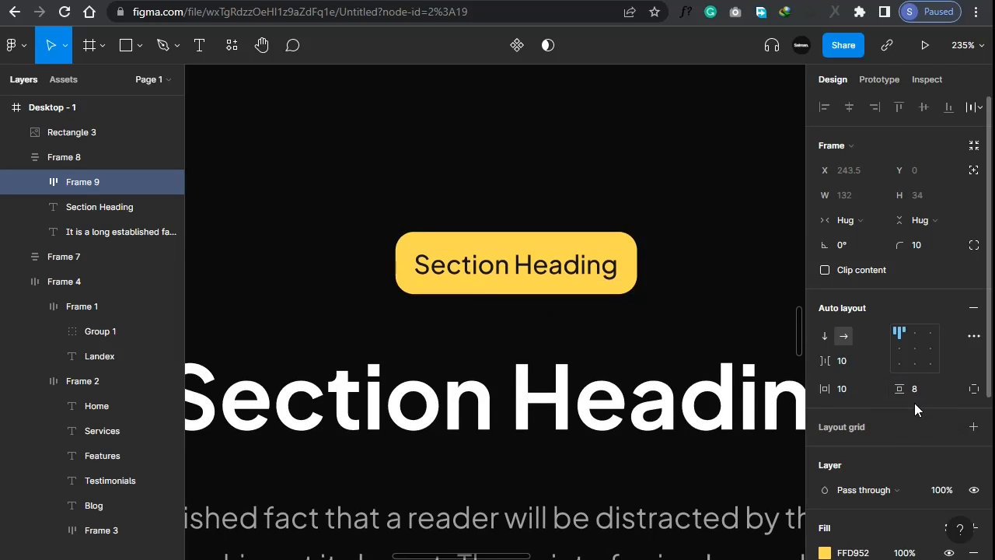
pyautogui.click(848, 388)
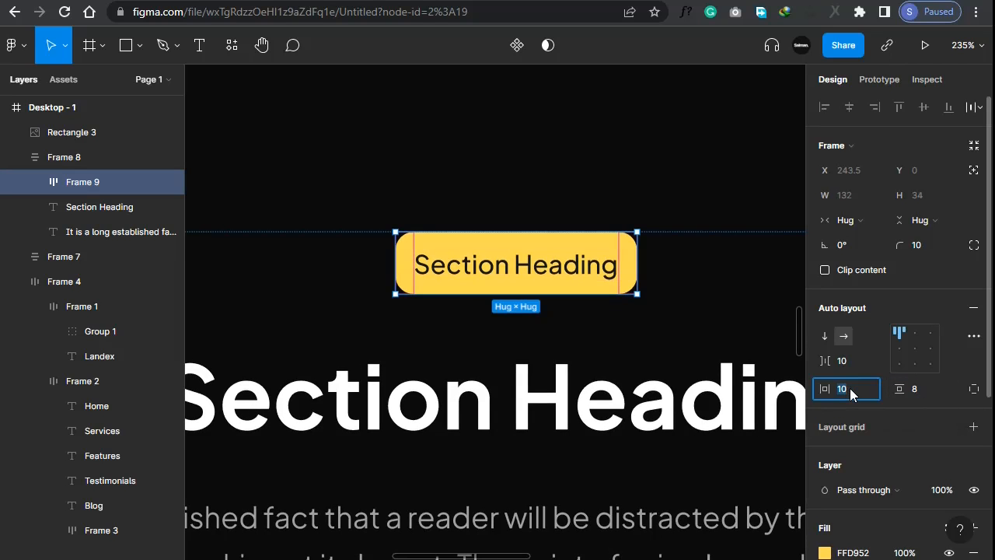
pyautogui.write('24')
pyautogui.press('Return')
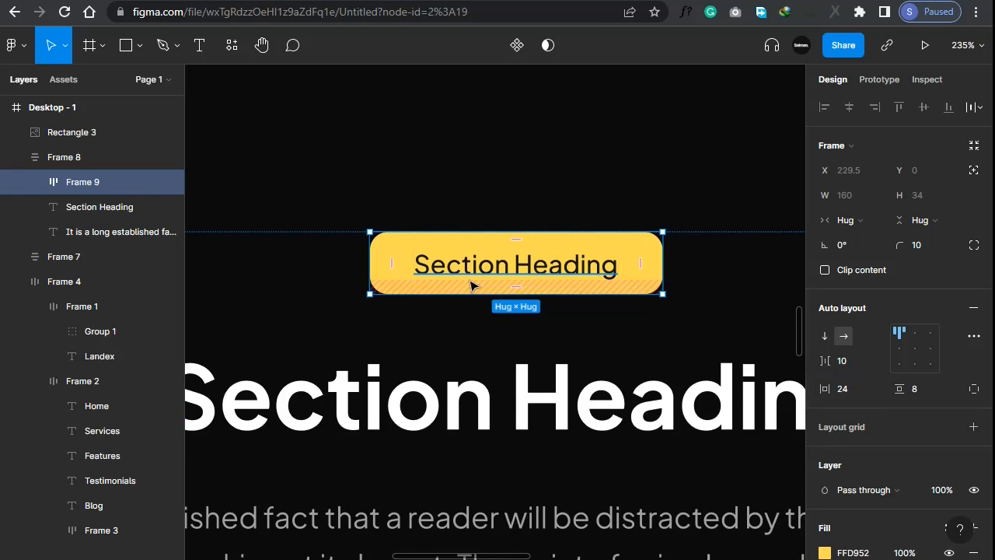
# Change the yellow label's text to "Section Sub Heading"
pyautogui.doubleClick(536, 268)
pyautogui.doubleClick(559, 269)
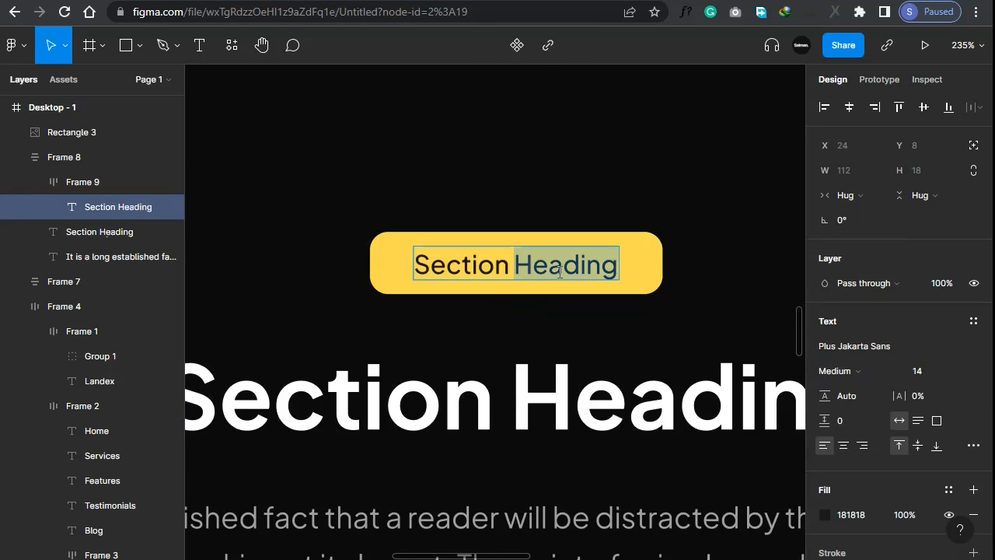
pyautogui.write('Sub Heading')
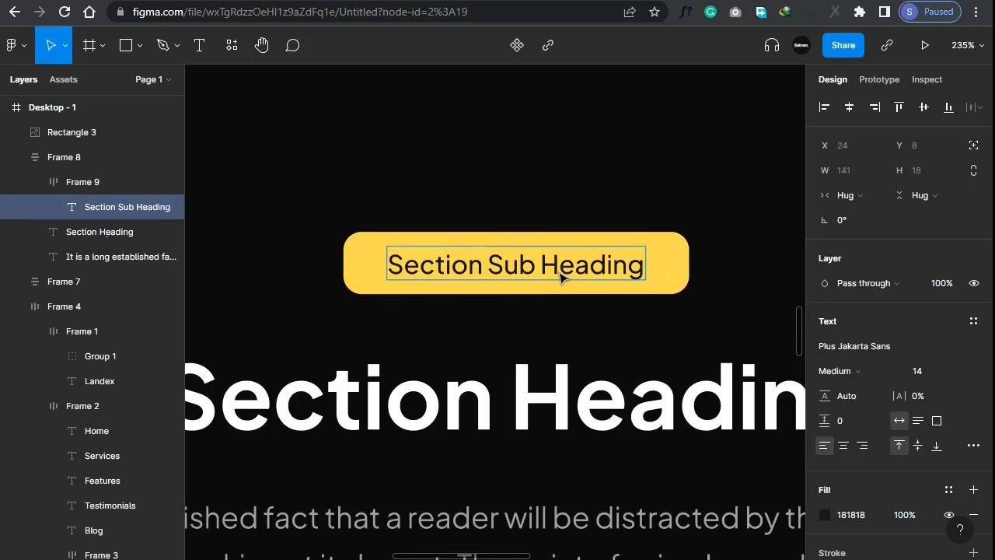
pyautogui.press('Escape')
pyautogui.scroll(-10, 560, 278)
pyautogui.scroll(3, 591, 412)
pyautogui.press('Escape')
# Set the vertical spacing between items in the section header's auto layout frame to 16
pyautogui.click(151, 155)
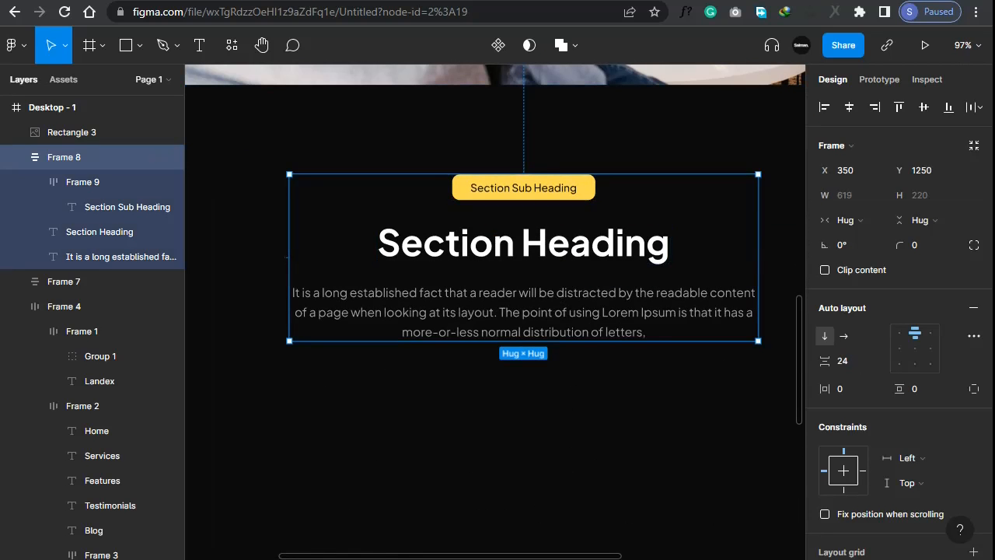
pyautogui.click(865, 362)
pyautogui.press('Down')
pyautogui.press('Down')
pyautogui.press('Down')
pyautogui.press('Down')
pyautogui.press('Down')
pyautogui.press('Down')
pyautogui.press('Down')
pyautogui.press('Down')
pyautogui.press('Down')
pyautogui.press('Down')
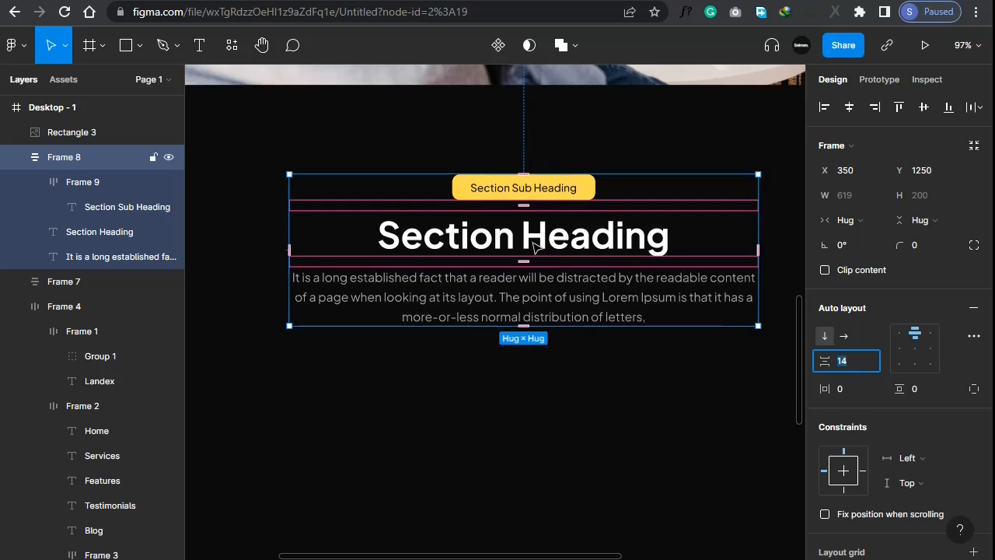
pyautogui.press('Up')
pyautogui.press('Up')
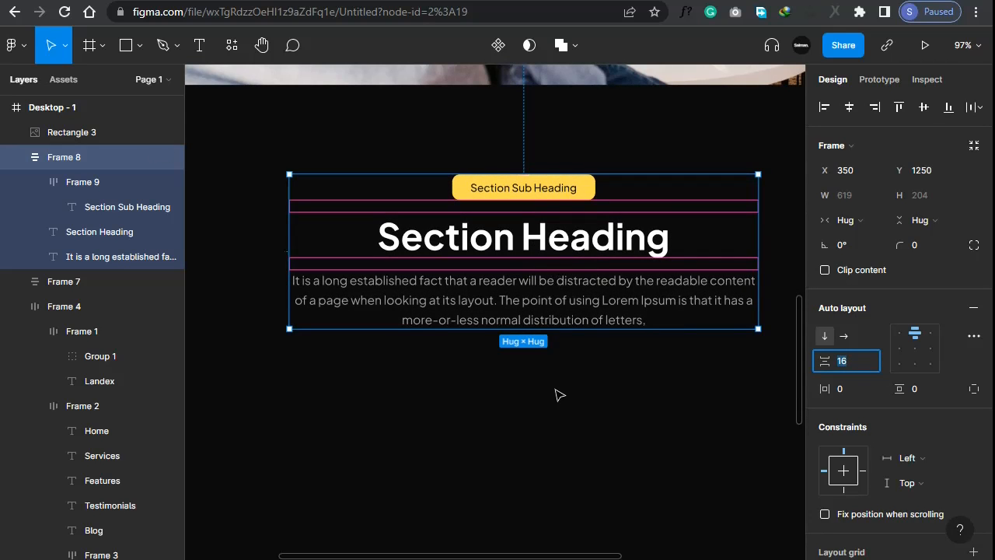
pyautogui.click(586, 368)
pyautogui.click(620, 273)
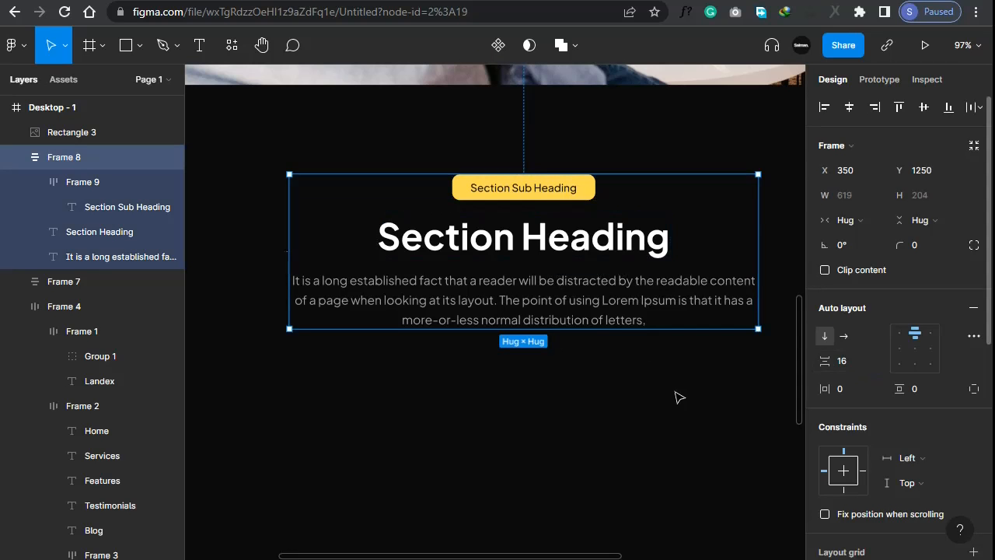
# Centre the section header frame horizontally on the page and compare it with the reference prototype's section title area
pyautogui.click(612, 417)
pyautogui.click(595, 300)
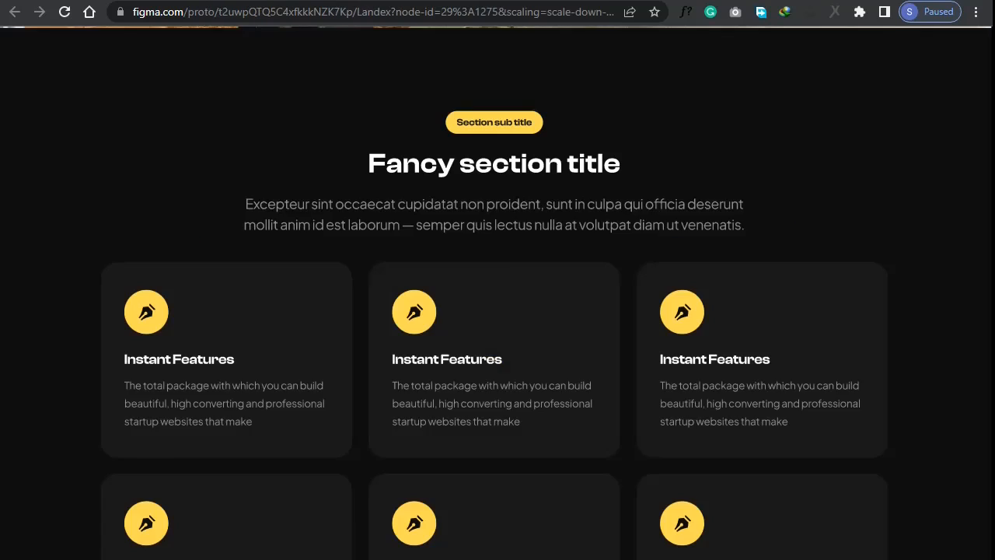
pyautogui.scroll(-3, 504, 254)
pyautogui.scroll(4, 498, 251)
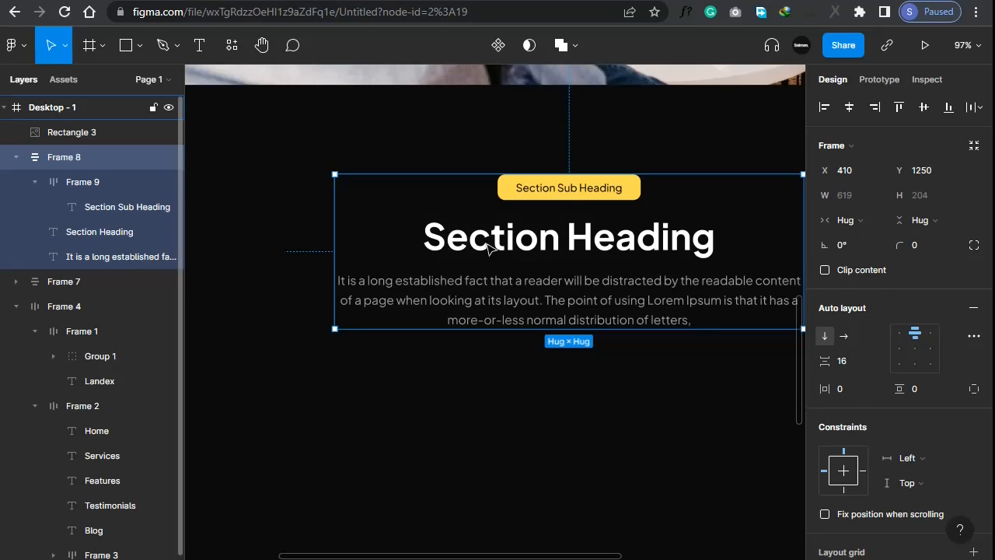
# Shorten the section header's paragraph to two lines by deleting its last line, "more-or-less normal distribution of letters,"
pyautogui.click(523, 303)
pyautogui.doubleClick(447, 307)
pyautogui.click(697, 324)
pyautogui.moveTo(697, 324); pyautogui.dragTo(376, 326)
pyautogui.press('BackSpace')
pyautogui.press('BackSpace')
pyautogui.press('BackSpace')
pyautogui.press('Escape')
pyautogui.press('Escape')
pyautogui.click(538, 266)
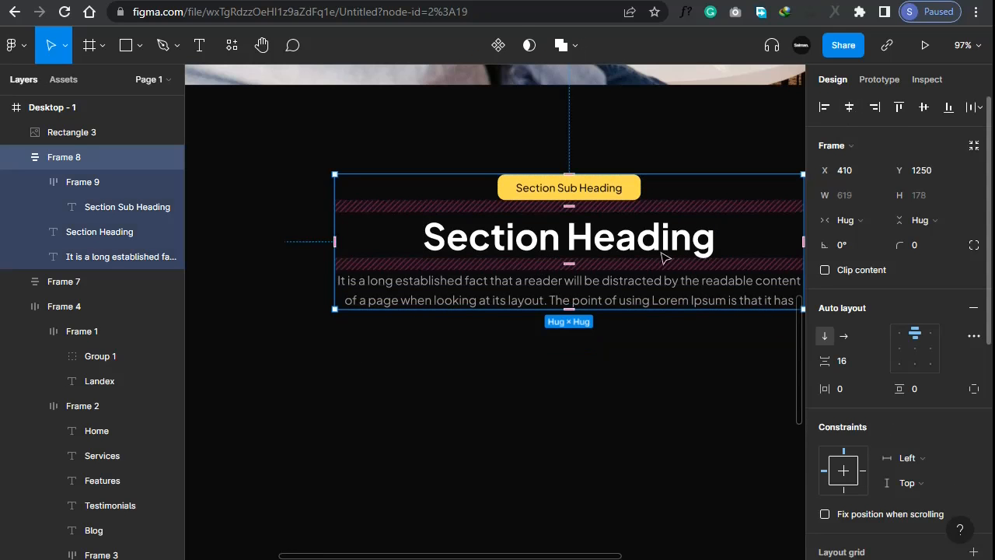
pyautogui.click(552, 393)
# Collapse the expanded layers and duplicate the section header frame to the empty area below and left of the original
pyautogui.scroll(-3, 551, 391)
pyautogui.keyDown('ctrl'); pyautogui.scroll(-3, 459, 382); pyautogui.keyUp('ctrl')
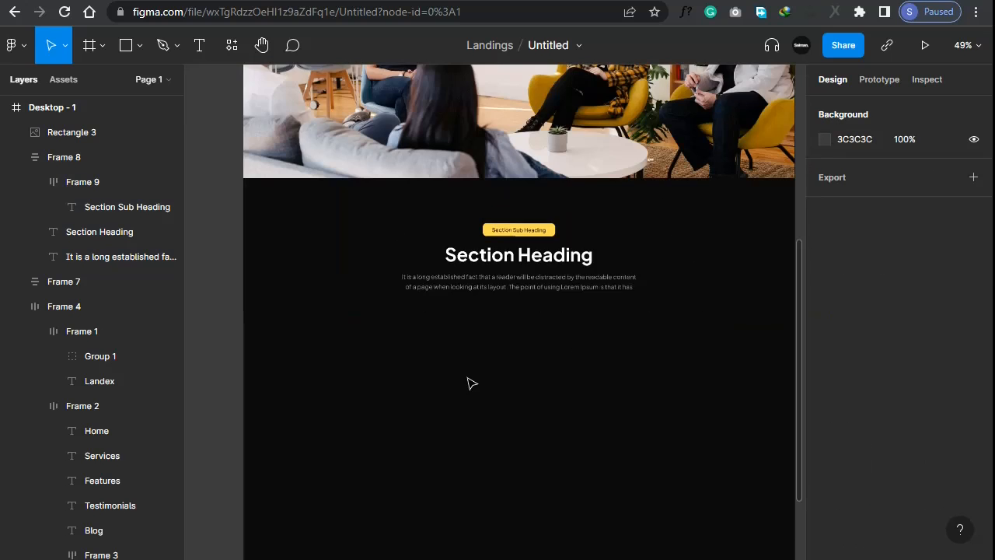
pyautogui.scroll(-1, 460, 382)
pyautogui.keyDown('ctrl'); pyautogui.scroll(1, 696, 287); pyautogui.keyUp('ctrl')
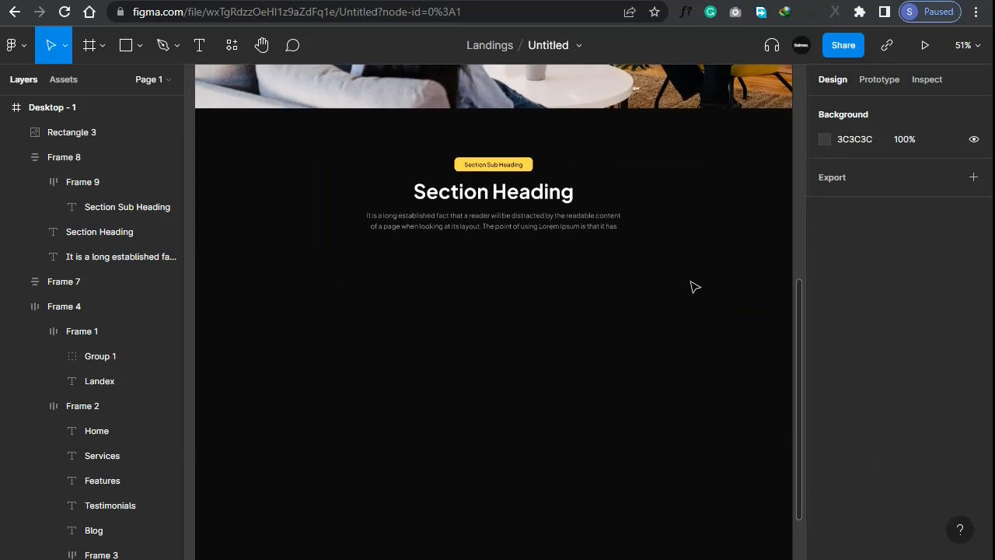
pyautogui.click(16, 157)
pyautogui.click(15, 202)
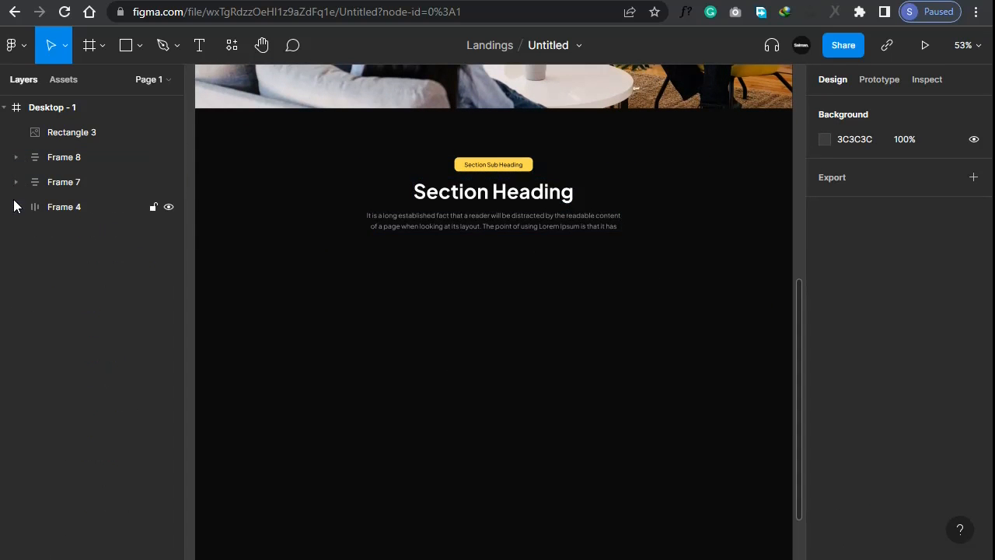
pyautogui.click(534, 193)
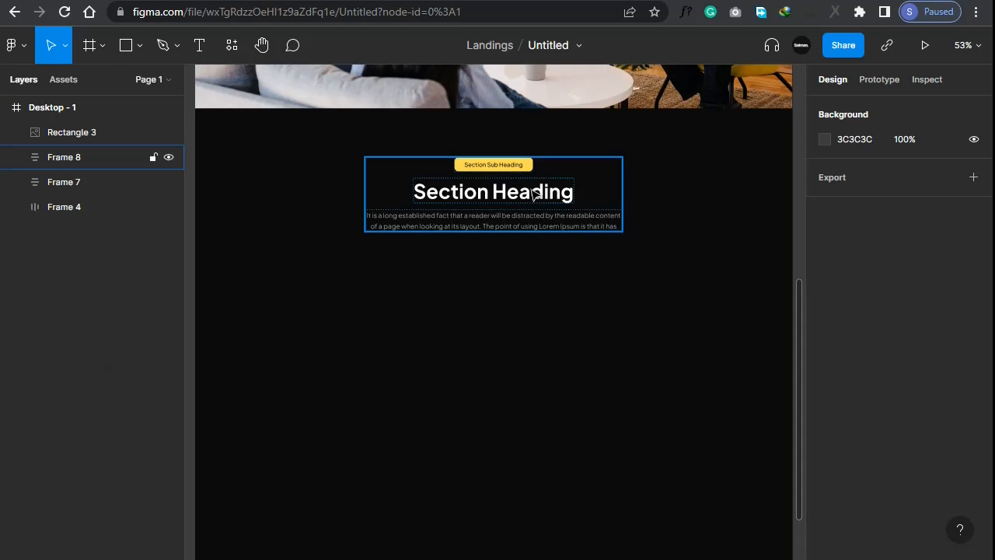
pyautogui.click(484, 218)
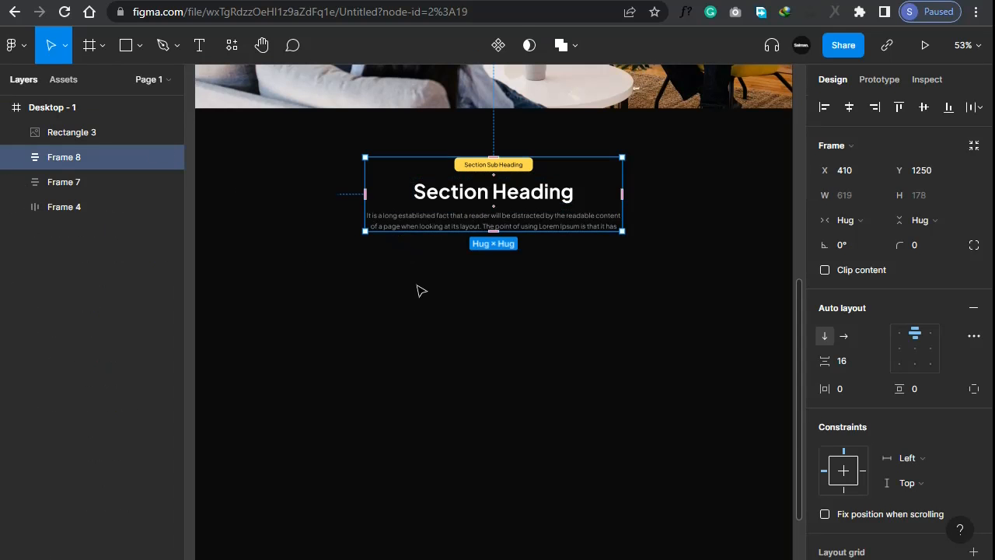
pyautogui.moveTo(484, 218); pyautogui.dragTo(381, 336)
# Delete the yellow label from the duplicated header and narrow the copy's frame to a width of 386
pyautogui.keyDown('ctrl'); pyautogui.scroll(2, 328, 392); pyautogui.keyUp('ctrl')
pyautogui.doubleClick(427, 254)
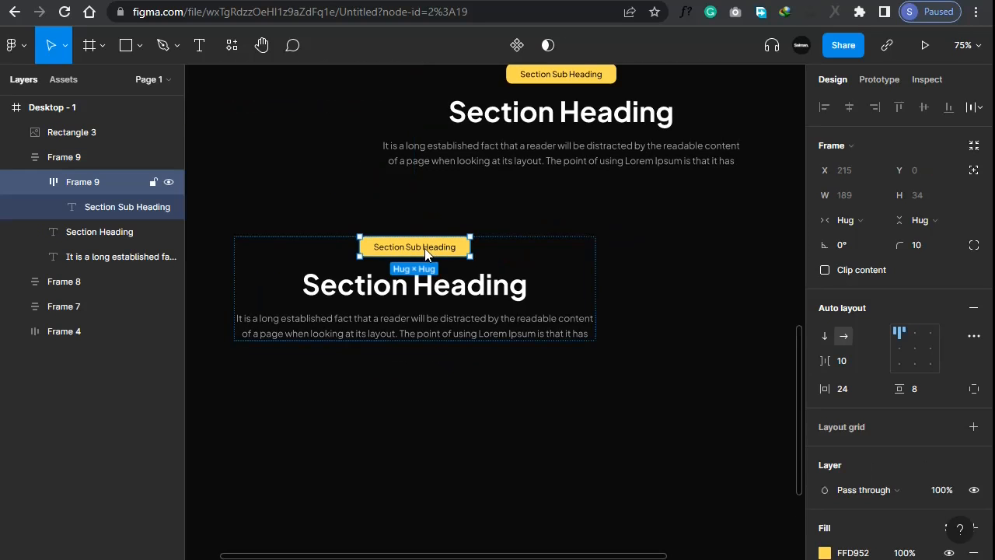
pyautogui.press('Delete')
pyautogui.click(400, 305)
pyautogui.click(401, 352)
pyautogui.click(465, 281)
pyautogui.moveTo(599, 269); pyautogui.dragTo(461, 280)
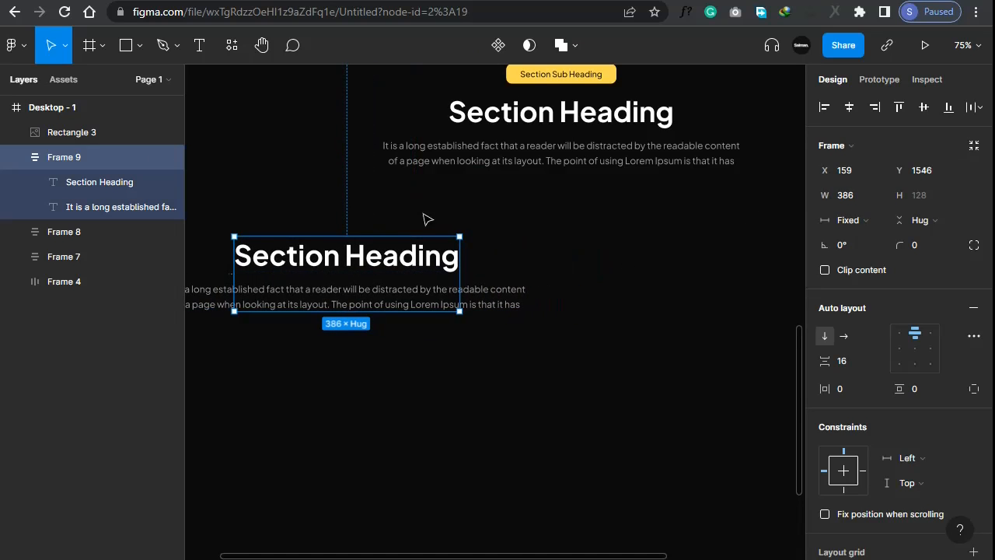
# Show the desktop frame's 12-column layout grid and move the copied frame to X 150, Y 1565 on its first column
pyautogui.click(45, 109)
pyautogui.click(946, 346)
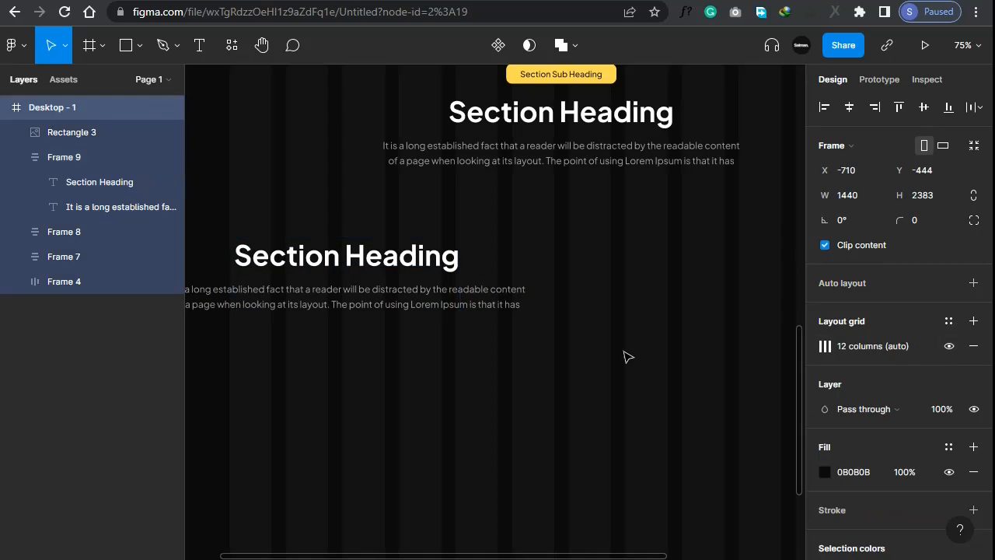
pyautogui.click(631, 356)
pyautogui.scroll(-3, 631, 356)
pyautogui.click(406, 320)
pyautogui.moveTo(404, 321)
pyautogui.mouseDown()
pyautogui.moveTo(402, 339)
pyautogui.moveTo(402, 327)
pyautogui.mouseUp()
pyautogui.scroll(2, 383, 344)
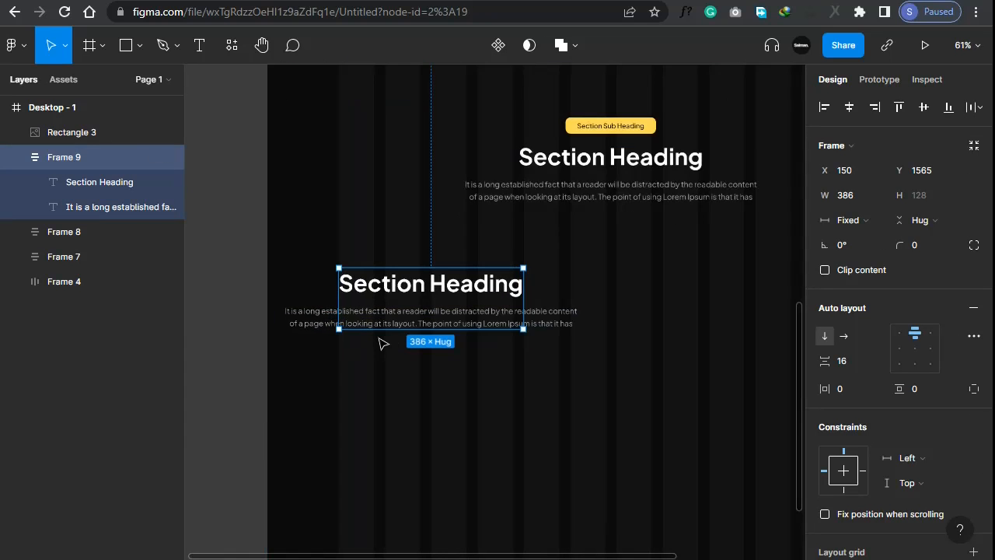
# Narrow the copied frame to 364, spanning four grid columns, and set its heading to font size 24
pyautogui.scroll(5, 422, 318)
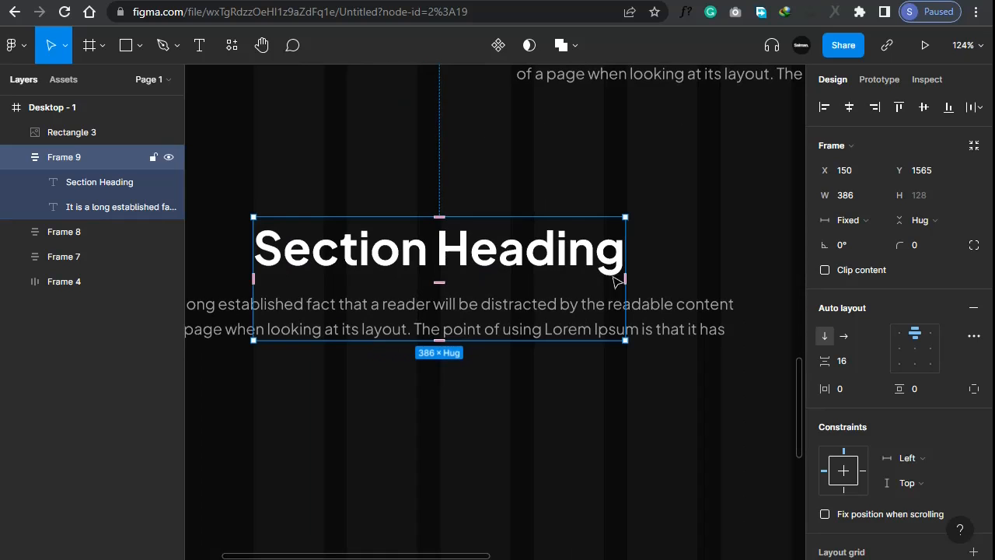
pyautogui.moveTo(631, 261); pyautogui.dragTo(605, 262)
pyautogui.doubleClick(468, 267)
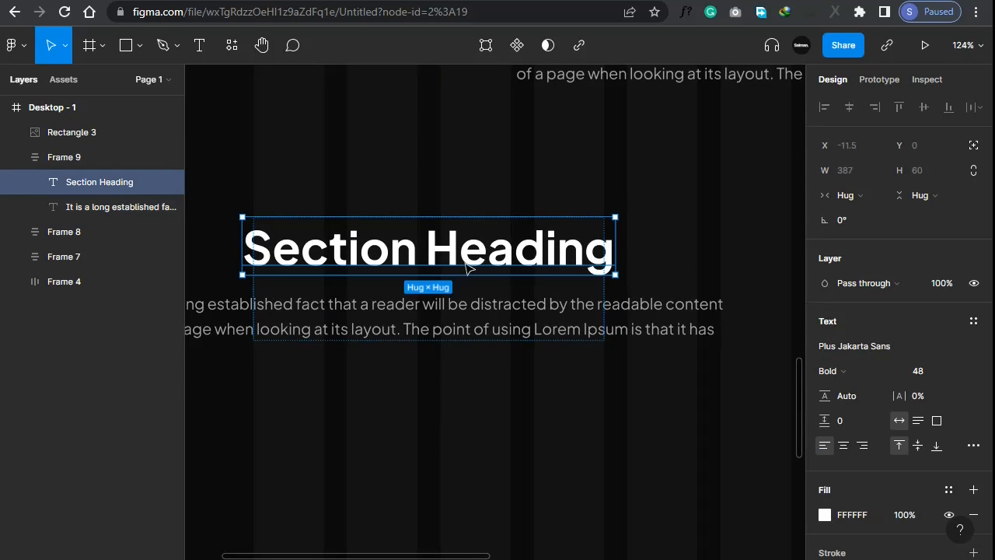
pyautogui.click(957, 373)
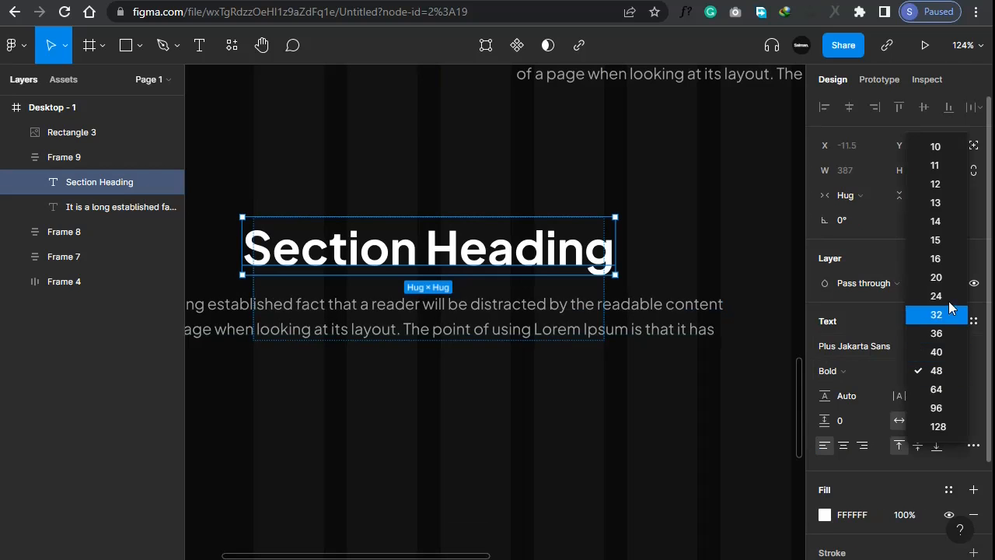
pyautogui.click(937, 293)
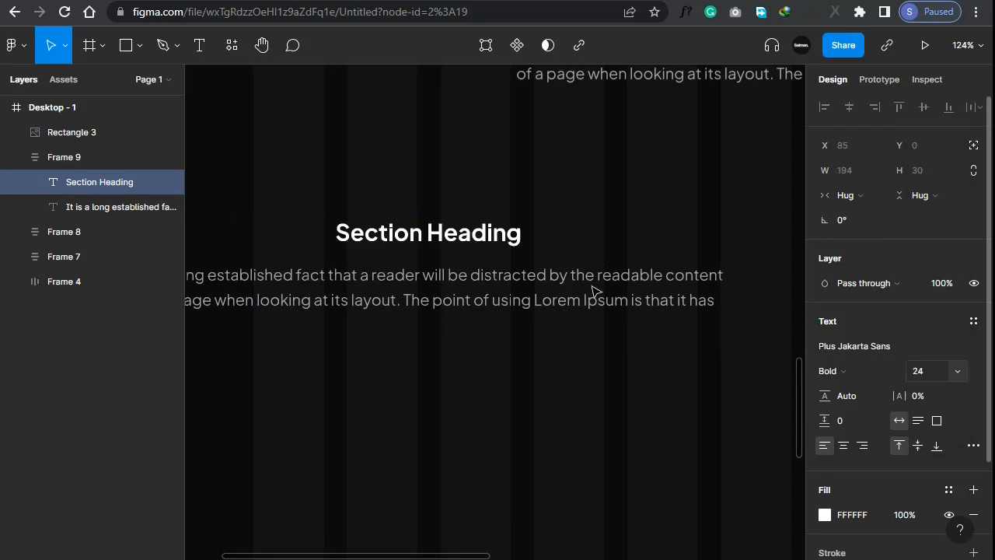
# Set the copied paragraph's width to fill its container
pyautogui.click(472, 294)
pyautogui.click(851, 195)
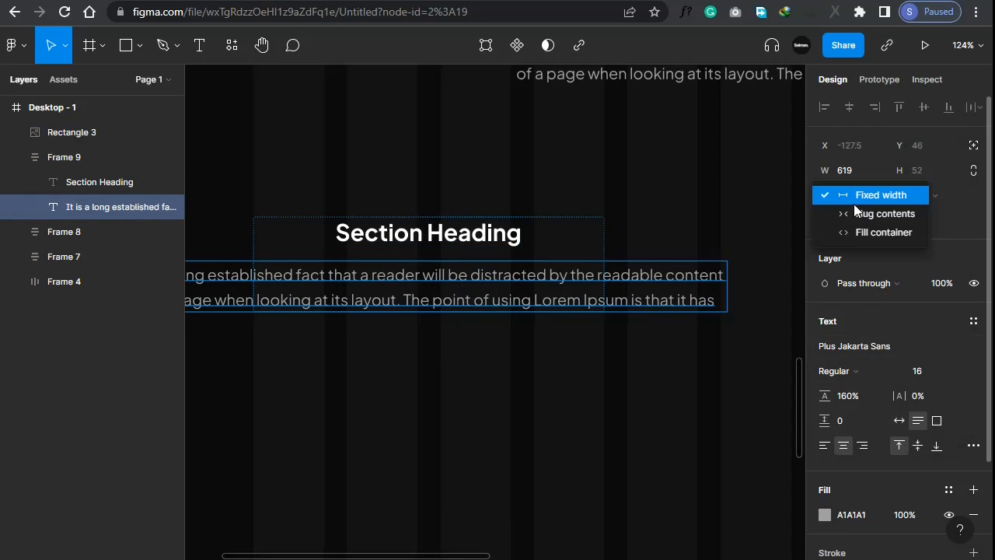
pyautogui.click(856, 232)
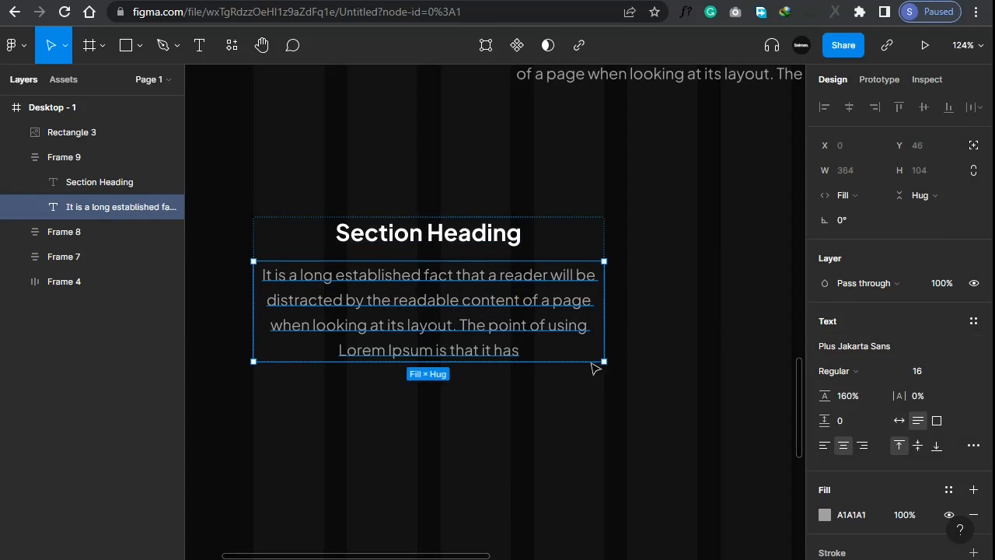
# Left-align the copied frame's contents and its paragraph text
pyautogui.click(677, 317)
pyautogui.click(485, 360)
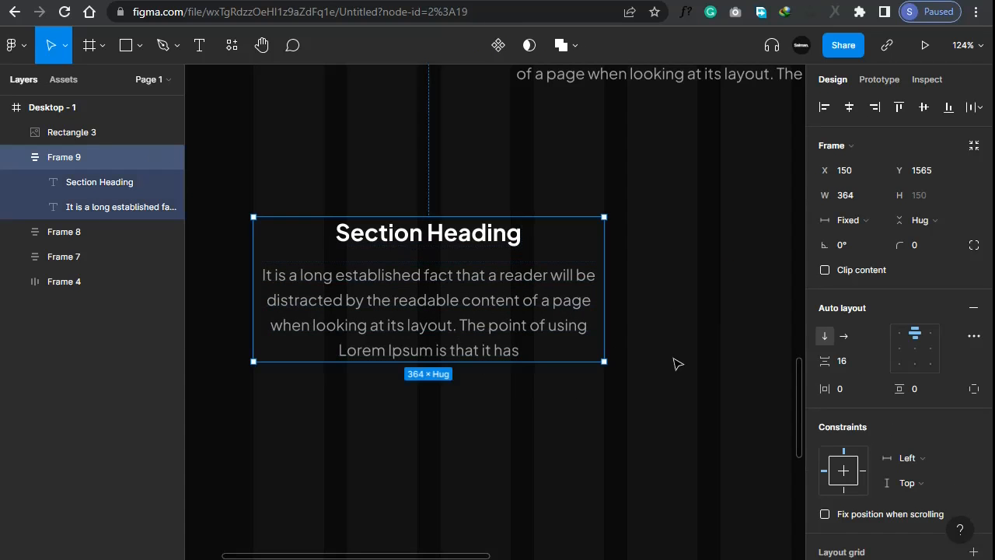
pyautogui.click(905, 350)
pyautogui.click(413, 318)
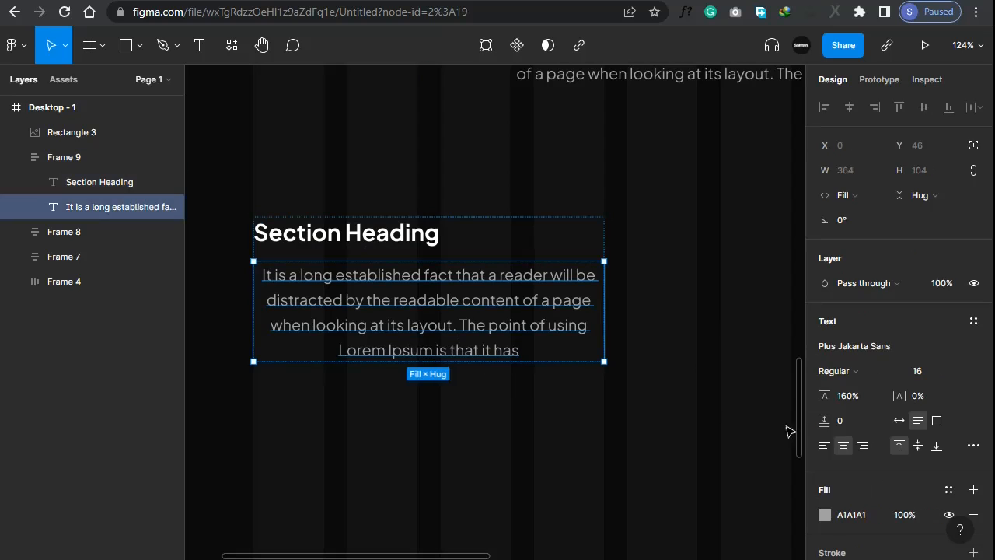
pyautogui.click(824, 445)
pyautogui.click(391, 436)
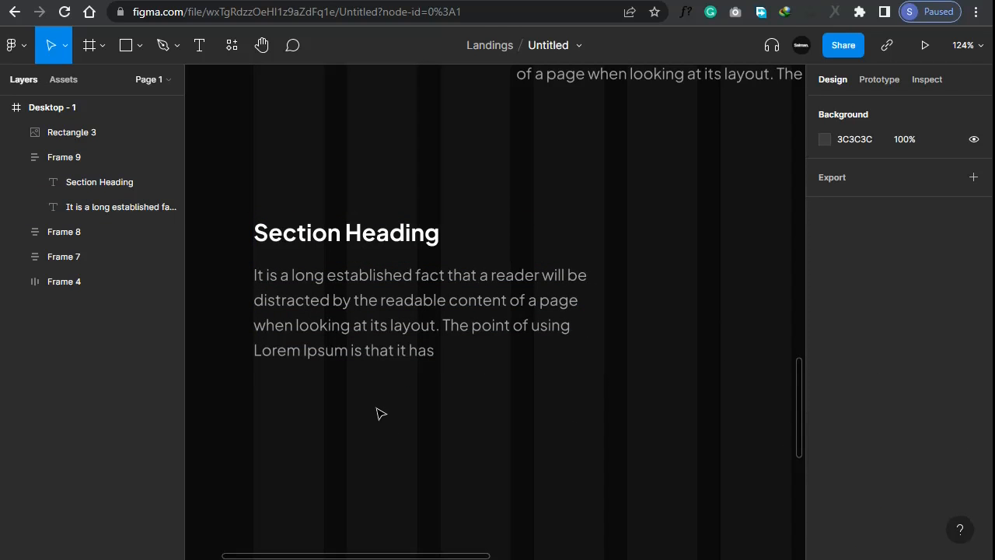
# Find "ruler" with the Remix Icon plugin, insert the filled pencil-ruler-2 icon and place it above the smaller heading
pyautogui.click(231, 46)
pyautogui.click(326, 249)
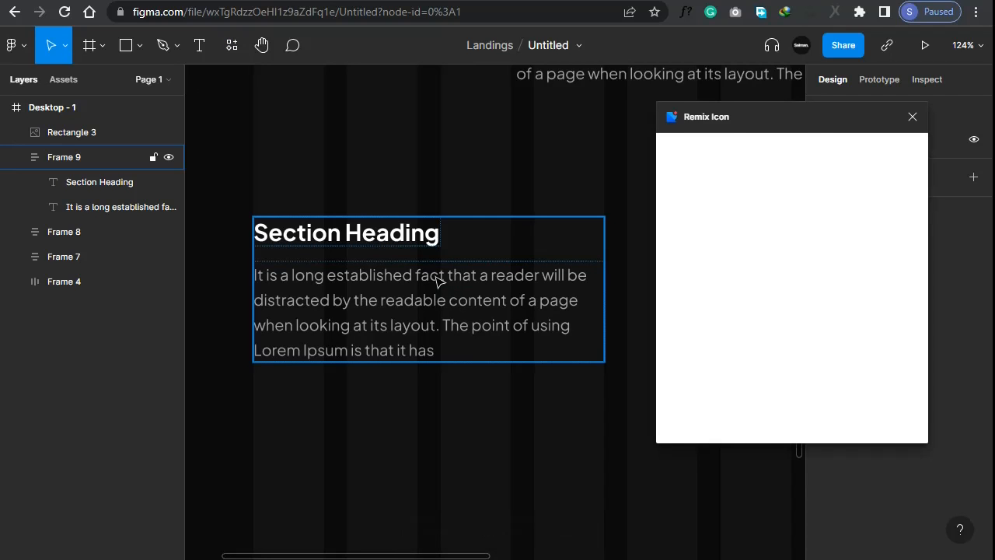
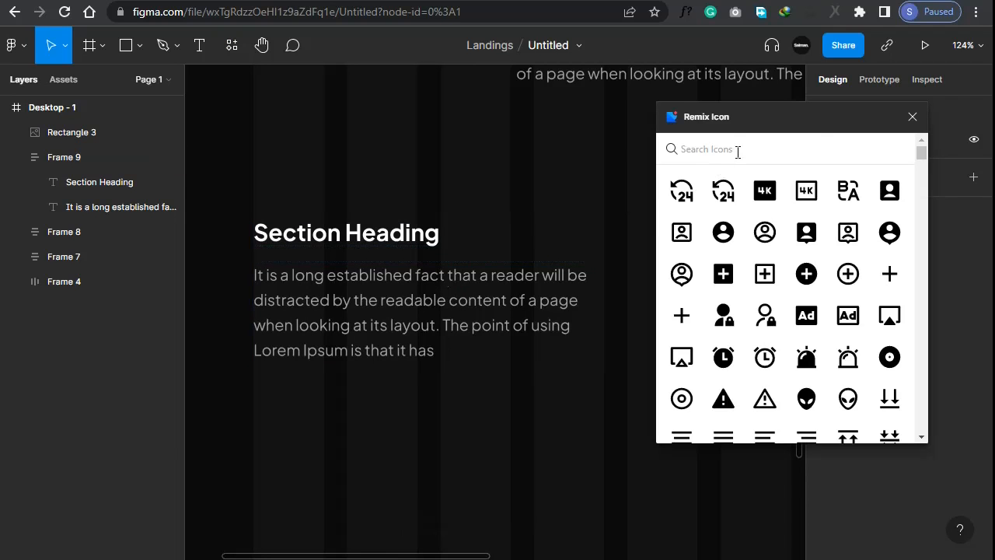
pyautogui.click(738, 149)
pyautogui.write('ruler')
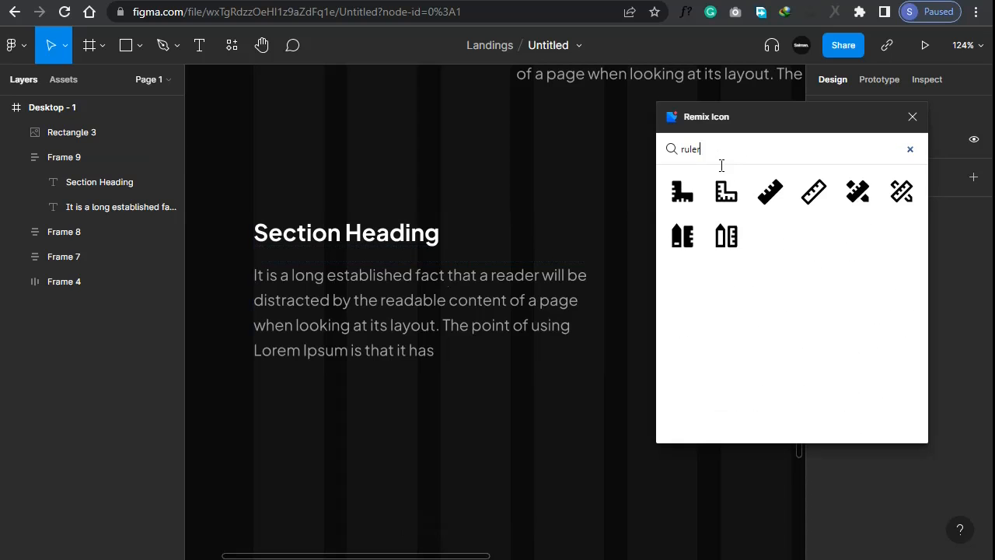
pyautogui.click(857, 191)
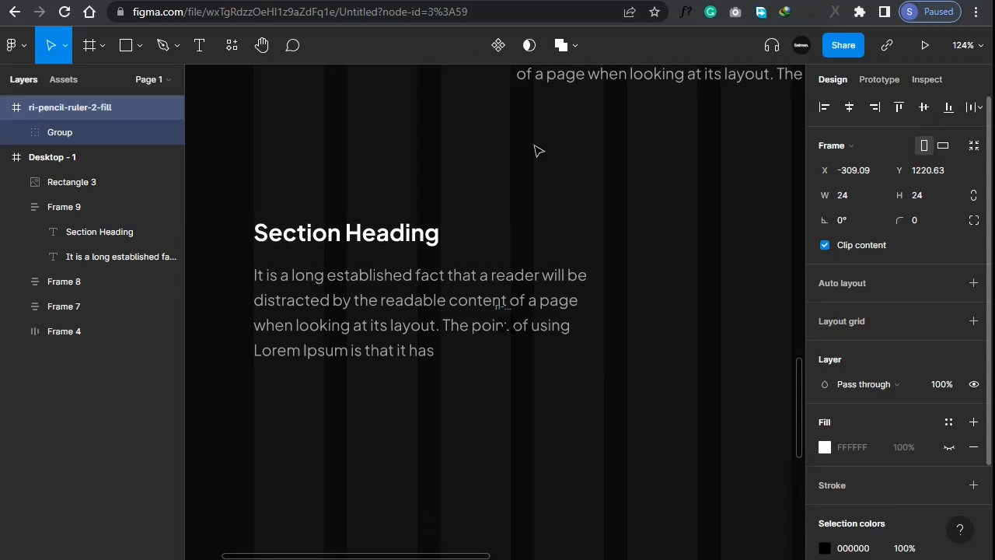
pyautogui.moveTo(509, 305); pyautogui.dragTo(349, 161)
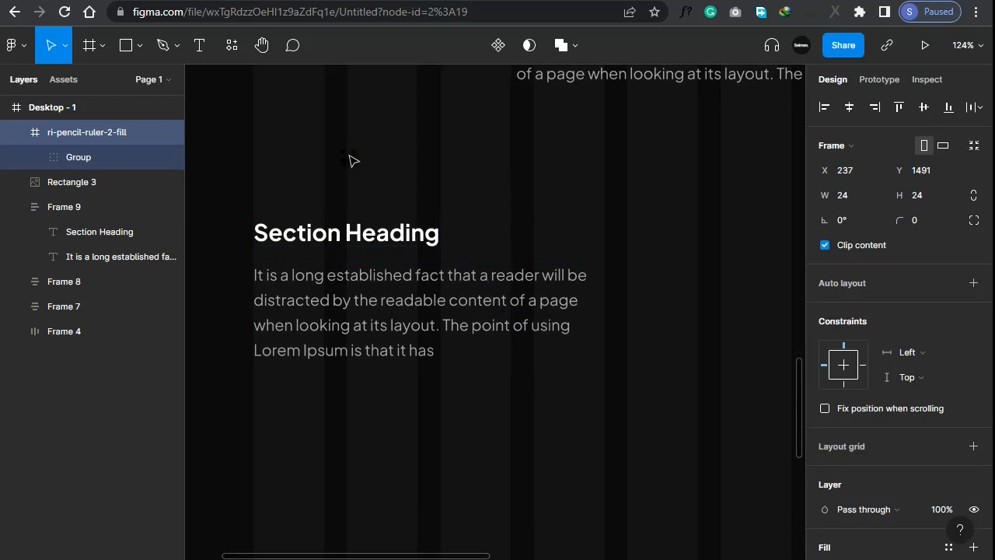
pyautogui.scroll(3, 348, 161)
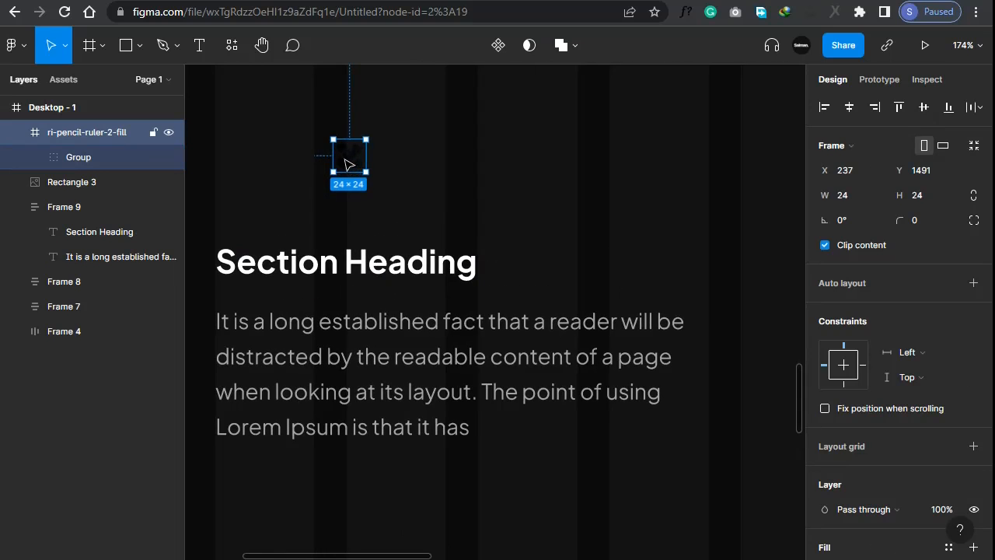
# Add auto layout to the pencil-ruler icon's frame and give it a fixed size of 64 by 64
pyautogui.hotkey('shift', 'a')
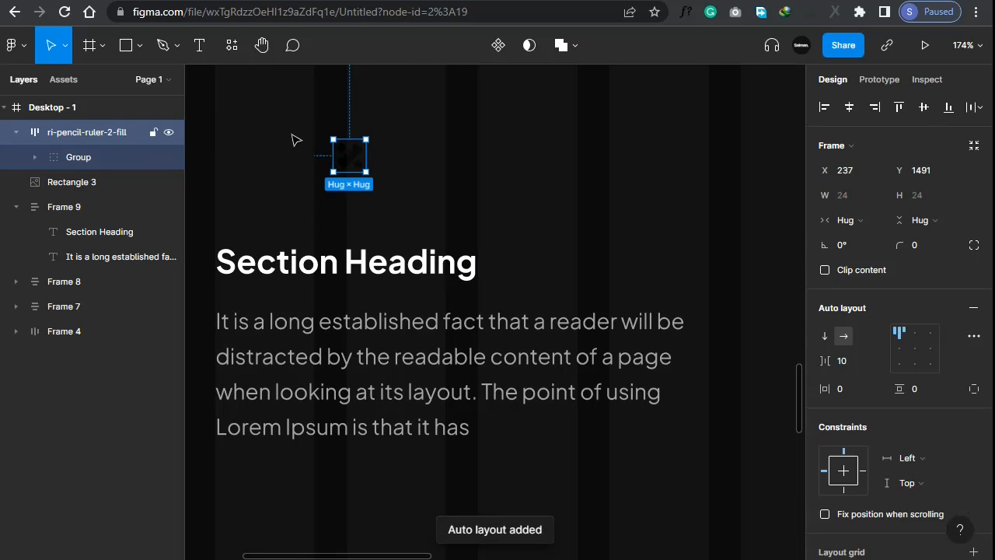
pyautogui.click(852, 220)
pyautogui.click(890, 201)
pyautogui.click(919, 221)
pyautogui.click(921, 207)
pyautogui.click(858, 194)
pyautogui.write('64')
pyautogui.press('Tab')
pyautogui.write('64')
pyautogui.press('Return')
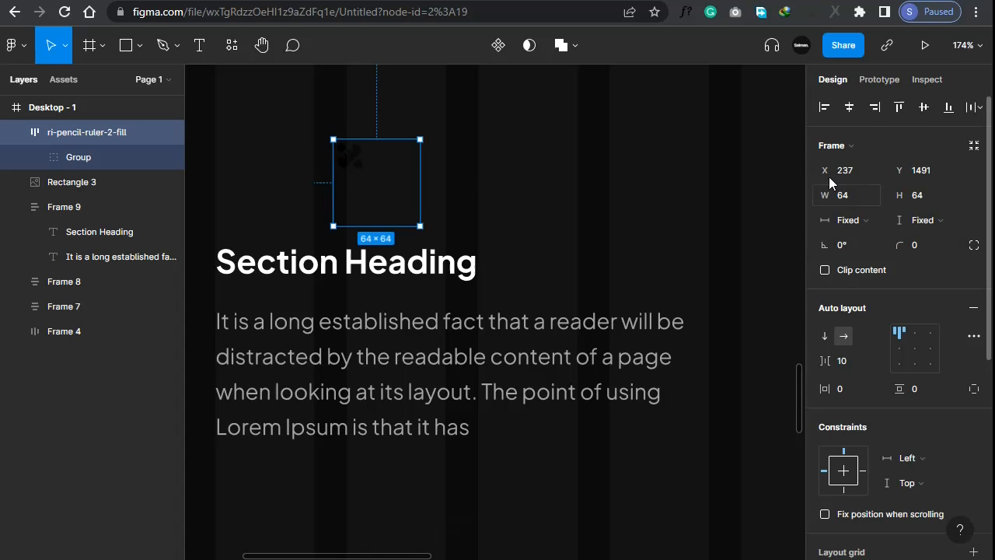
# Center the pencil-ruler icon within its 64 by 64 frame and fill the frame with the yellow FFD952
pyautogui.click(915, 348)
pyautogui.scroll(-3, 894, 350)
pyautogui.scroll(-2, 871, 404)
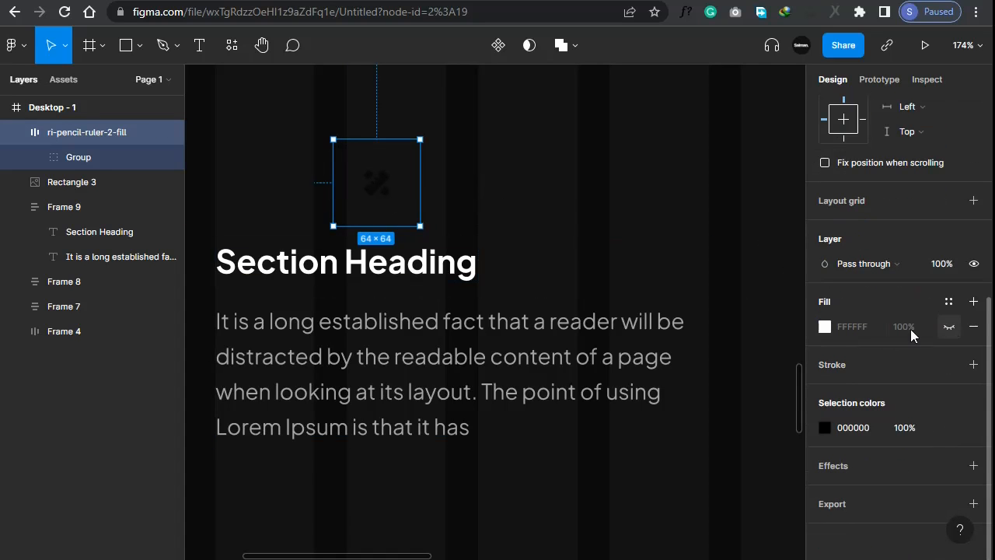
pyautogui.click(949, 326)
pyautogui.click(825, 327)
pyautogui.click(657, 488)
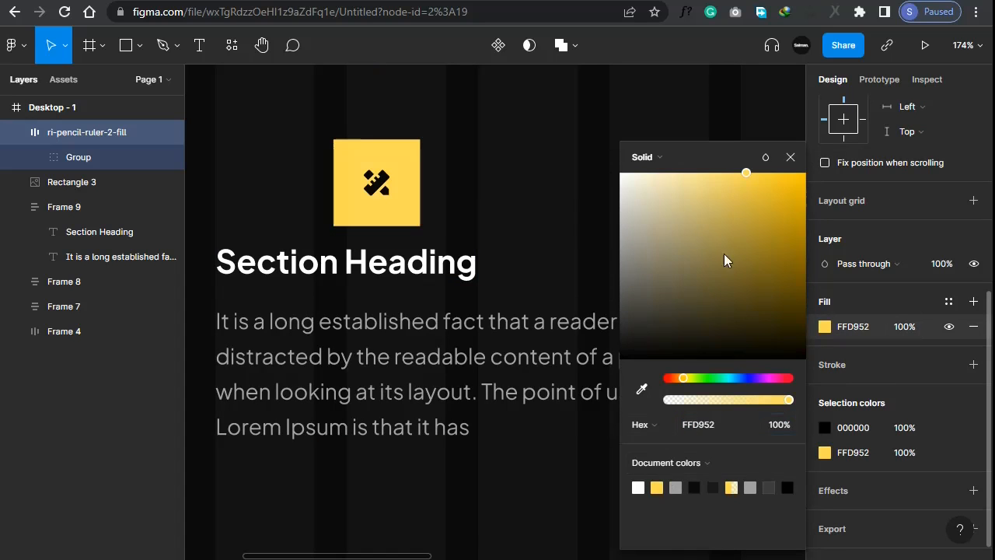
pyautogui.click(790, 159)
# Round the yellow icon frame into a circle with a corner radius of 100
pyautogui.scroll(4, 953, 203)
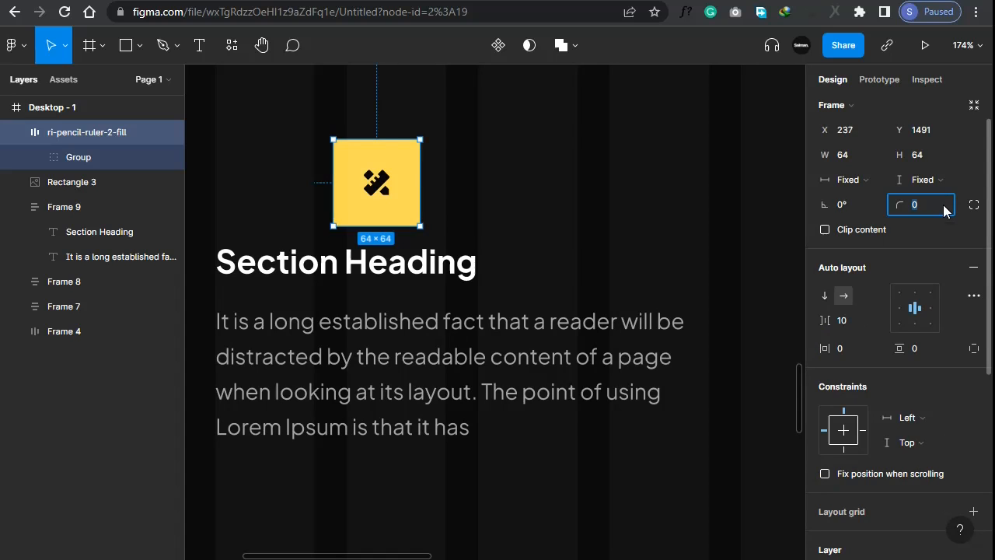
pyautogui.write('100')
pyautogui.press('Return')
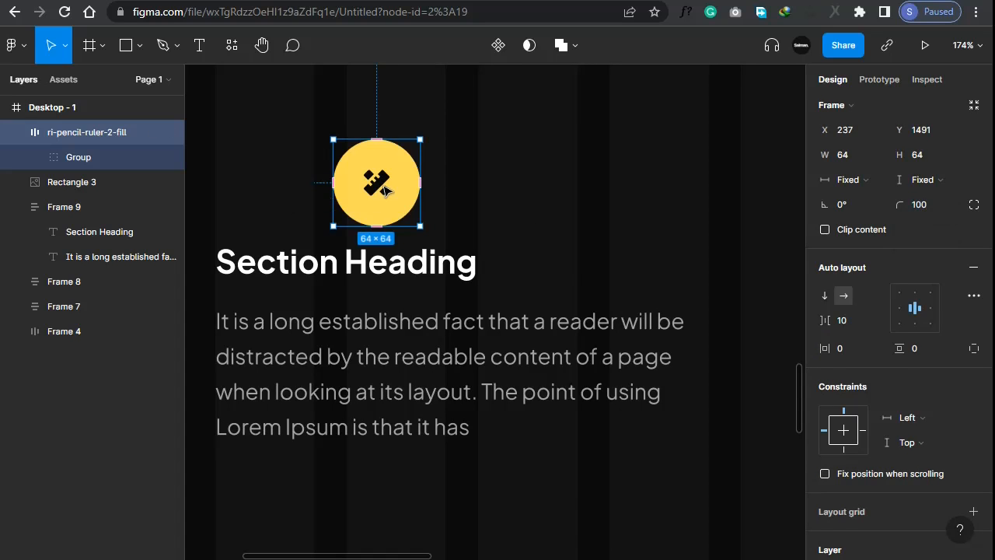
# Apply the black 000000 document color to the pencil-ruler icon inside the yellow circle
pyautogui.doubleClick(387, 191)
pyautogui.click(824, 470)
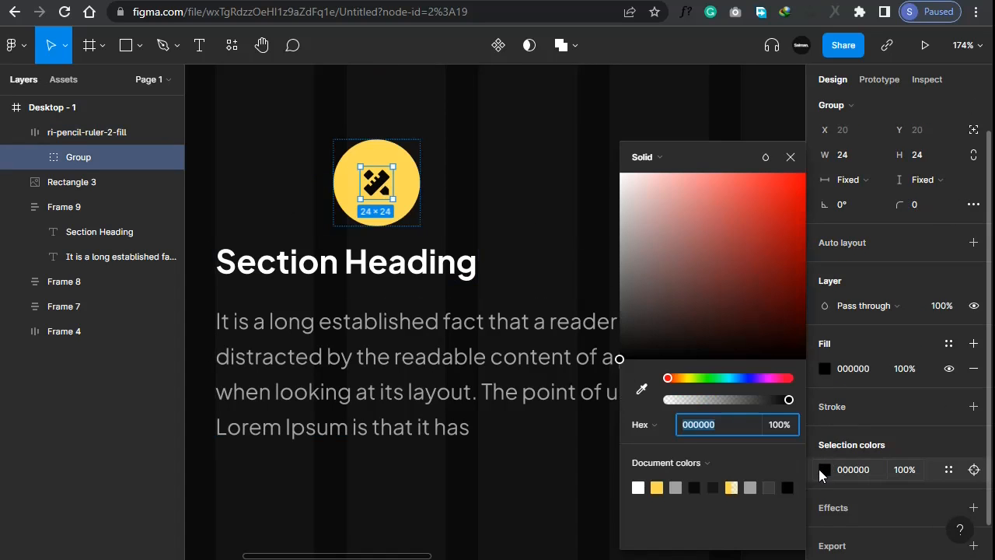
pyautogui.click(788, 487)
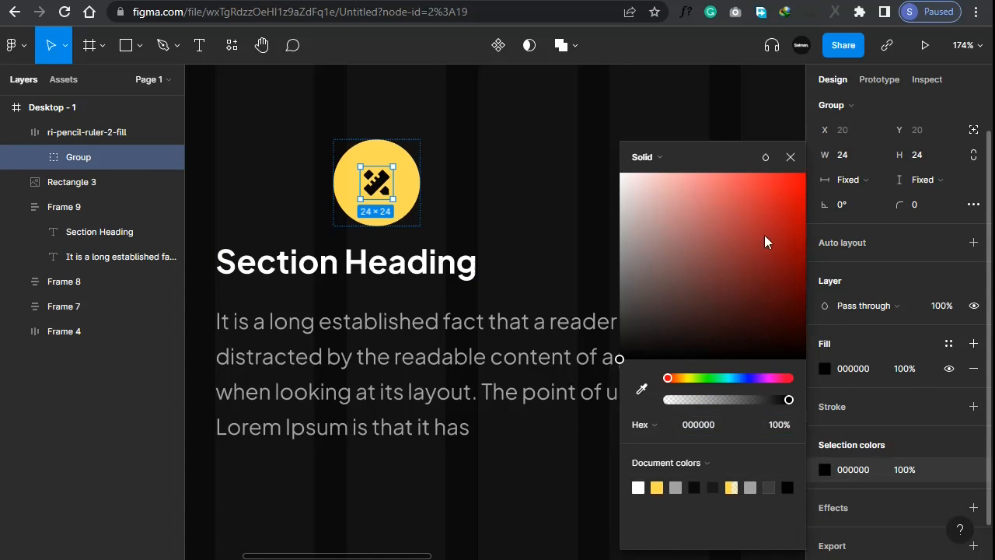
pyautogui.click(791, 158)
# Resize the icon inside the yellow circle to 32 by 32 with its proportions locked
pyautogui.click(573, 207)
pyautogui.click(416, 177)
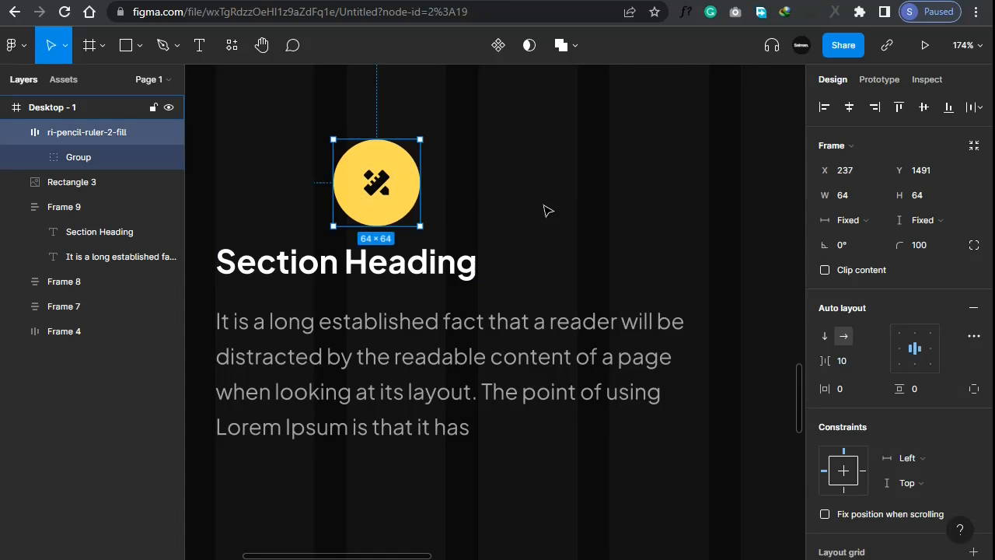
pyautogui.keyDown('ctrl'); pyautogui.scroll(-3, 544, 208); pyautogui.keyUp('ctrl')
pyautogui.press('Return')
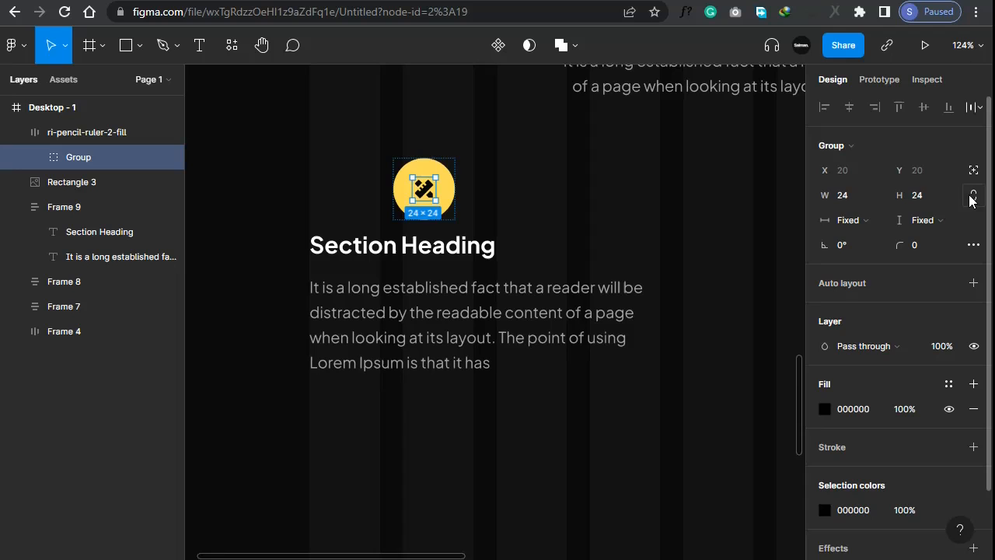
pyautogui.click(942, 201)
pyautogui.write('32')
pyautogui.press('Return')
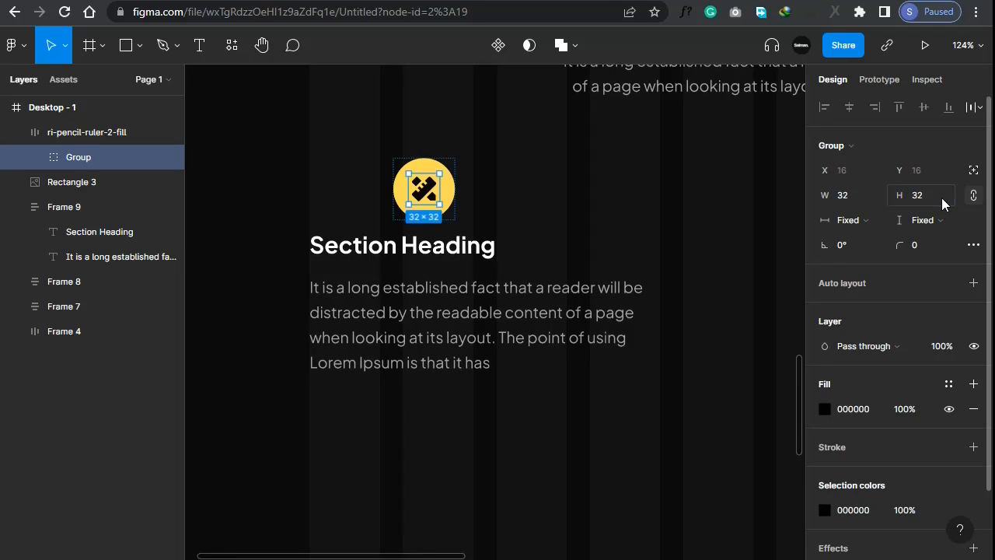
pyautogui.click(544, 192)
# Move the round icon into the text frame above its heading, then reposition the whole frame at X 150, Y 1517
pyautogui.click(436, 190)
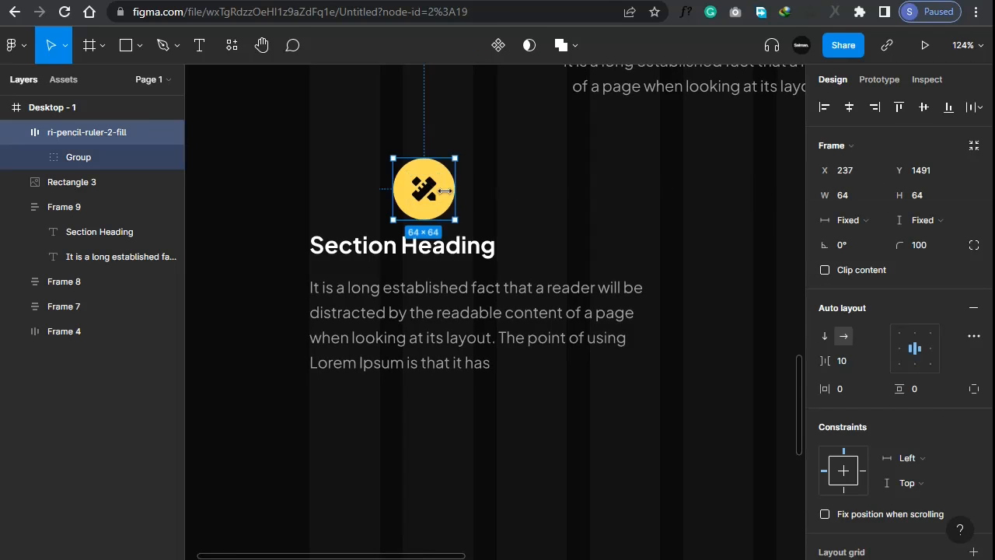
pyautogui.moveTo(433, 193); pyautogui.dragTo(363, 264)
pyautogui.press('Escape')
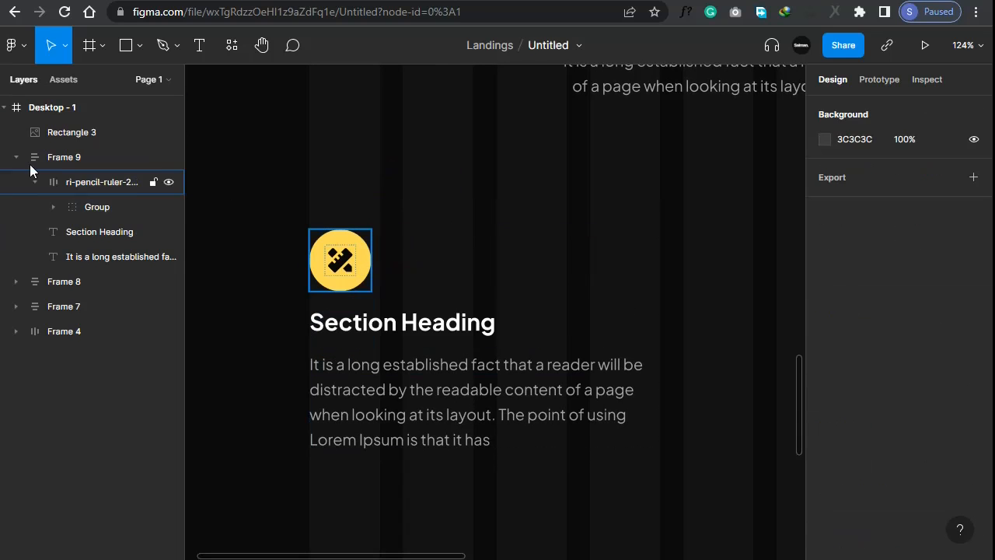
pyautogui.click(48, 159)
pyautogui.moveTo(460, 389); pyautogui.dragTo(407, 318)
# Change the card's heading text to "Service Heading" and give it a smaller font size
pyautogui.doubleClick(386, 274)
pyautogui.write('S')
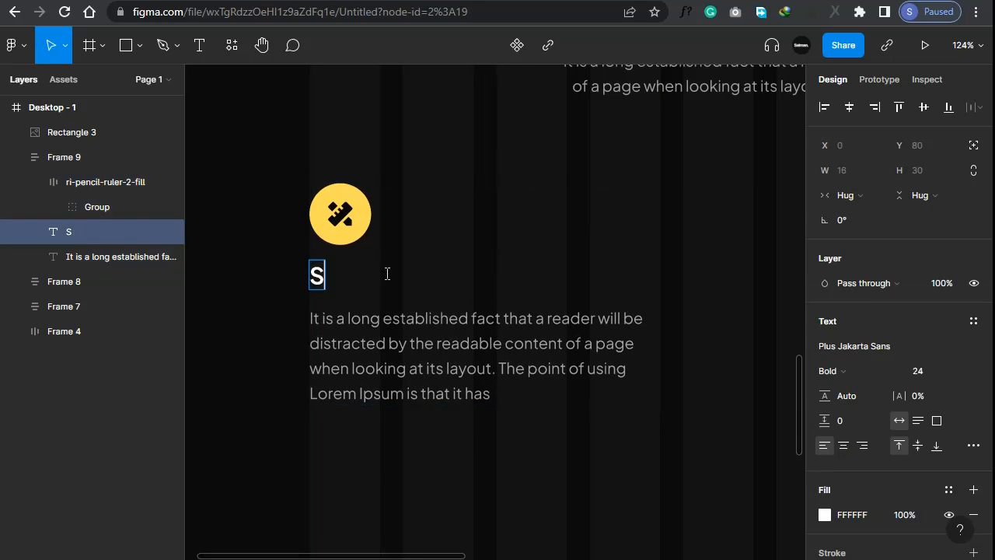
pyautogui.write('ervice Heading')
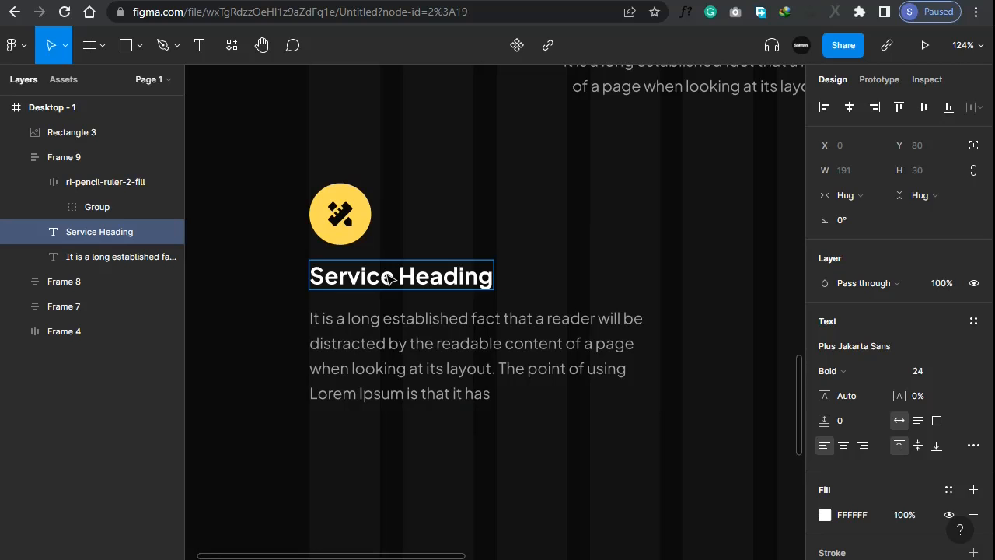
pyautogui.press('Escape')
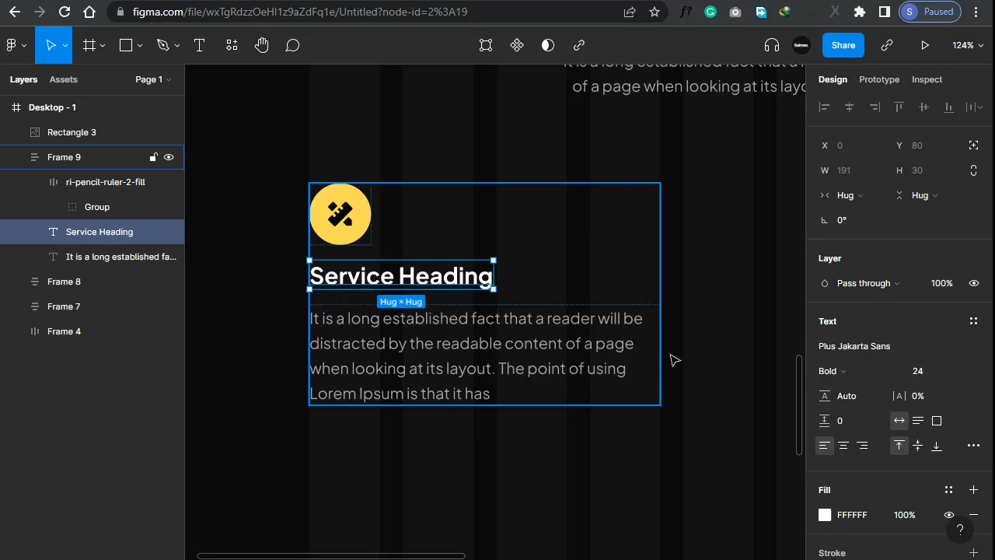
pyautogui.click(957, 374)
pyautogui.click(936, 352)
pyautogui.click(431, 444)
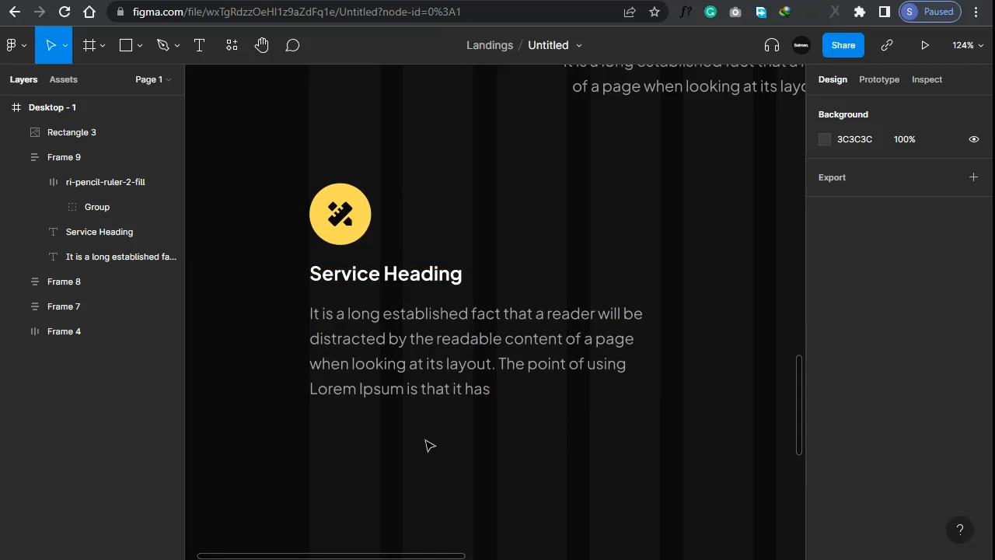
# Set the service card's vertical and horizontal auto layout padding to 32
pyautogui.click(420, 363)
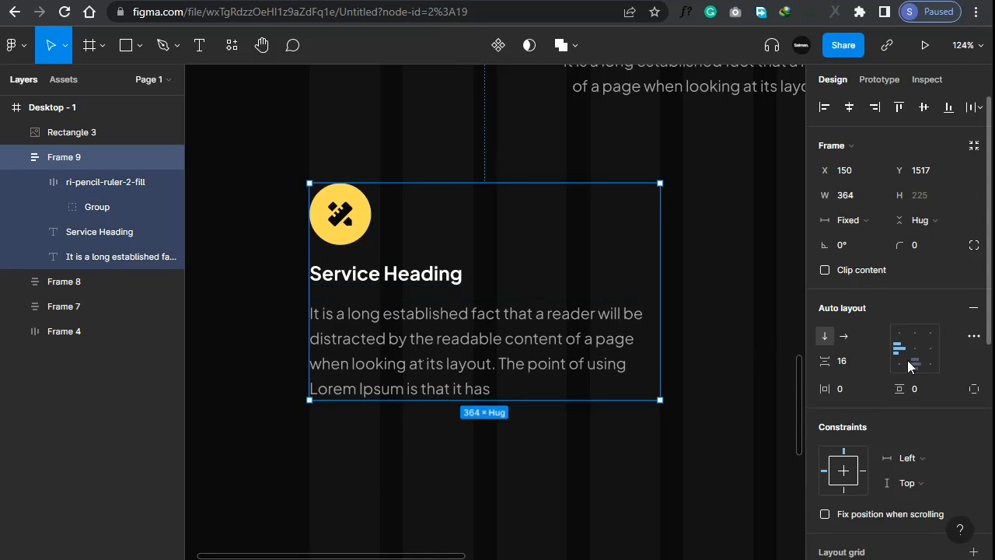
pyautogui.click(914, 393)
pyautogui.write('32')
pyautogui.press('Return')
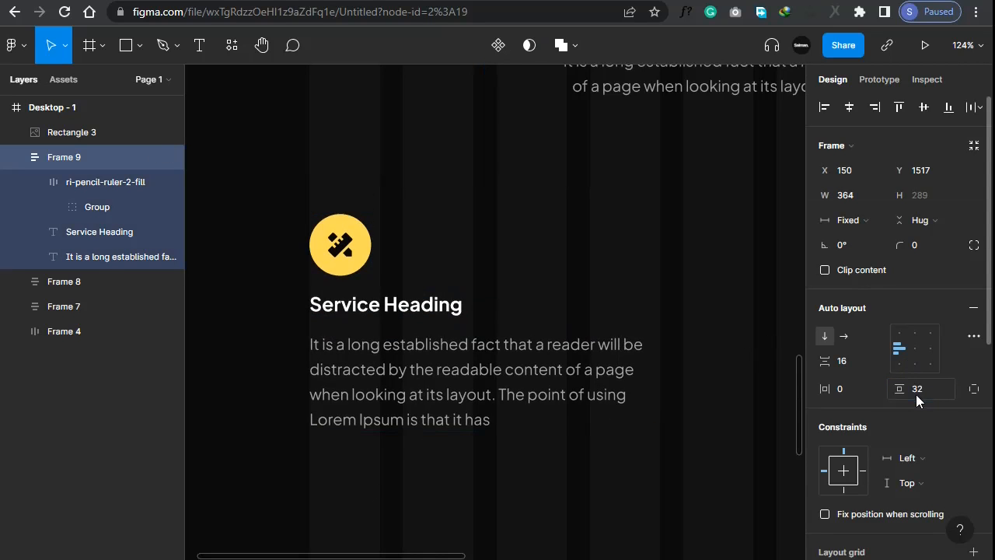
pyautogui.click(870, 386)
pyautogui.write('32')
pyautogui.press('Return')
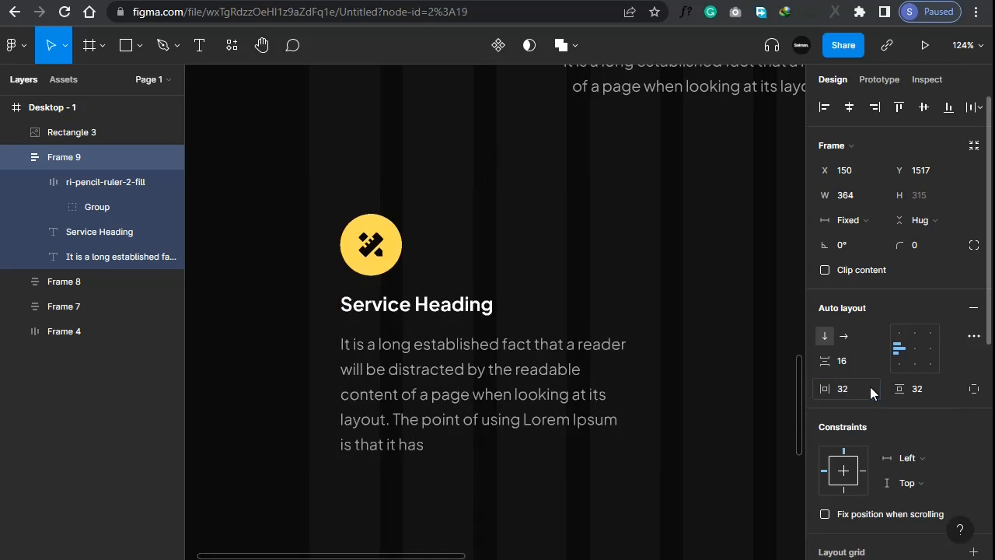
# Add a solid fill to the service card using the dark gray document color 181818
pyautogui.scroll(-5, 893, 373)
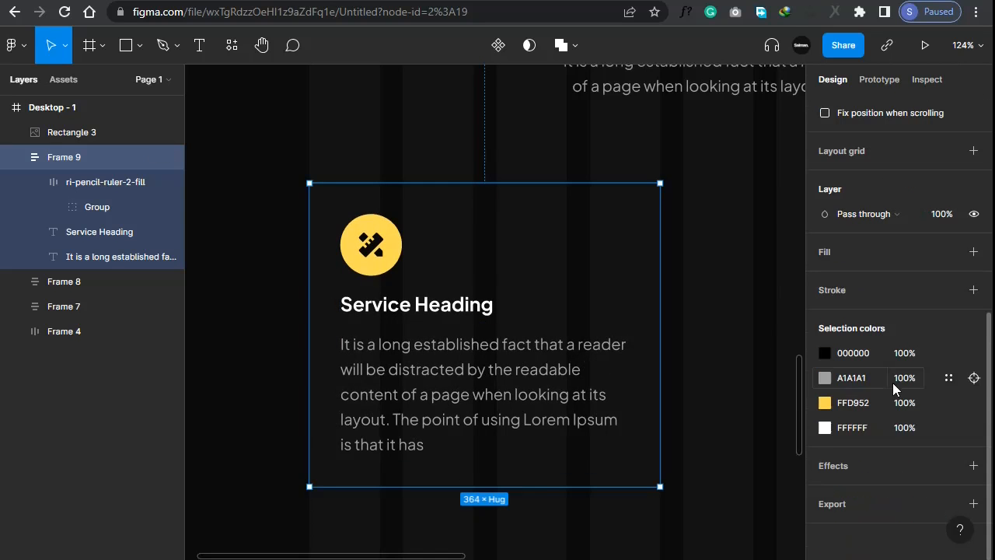
pyautogui.click(845, 263)
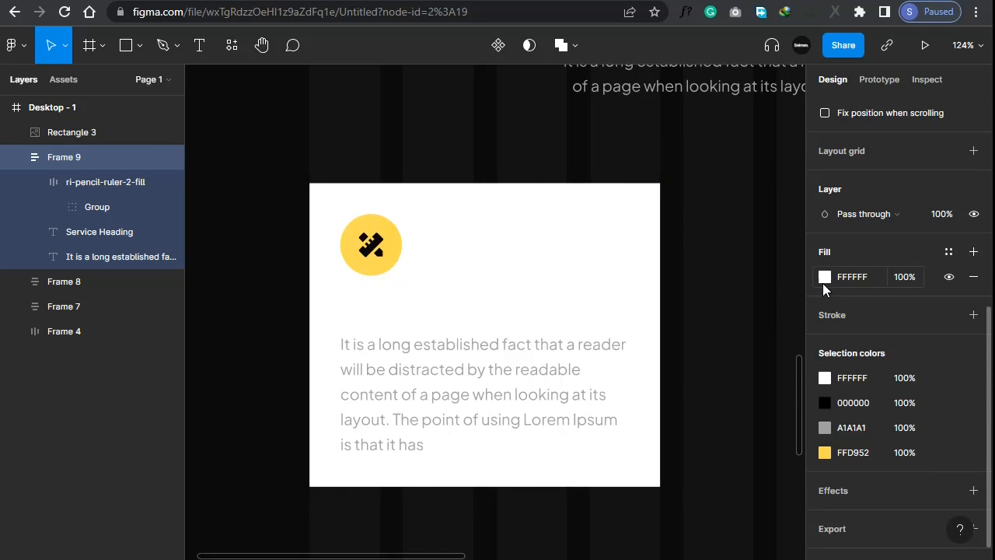
pyautogui.click(825, 279)
pyautogui.click(713, 488)
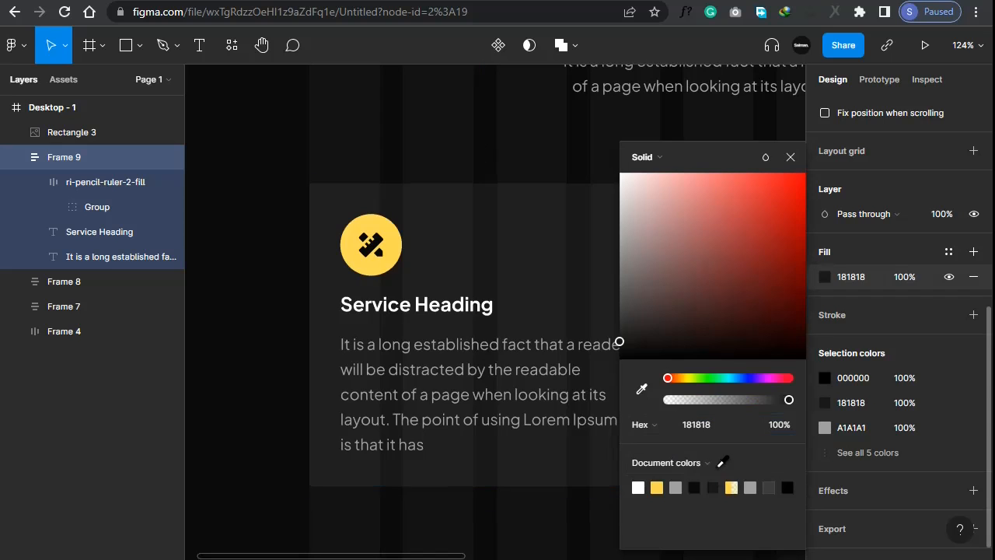
pyautogui.click(790, 156)
# Round the service card's corners with a radius of 32
pyautogui.scroll(5, 895, 231)
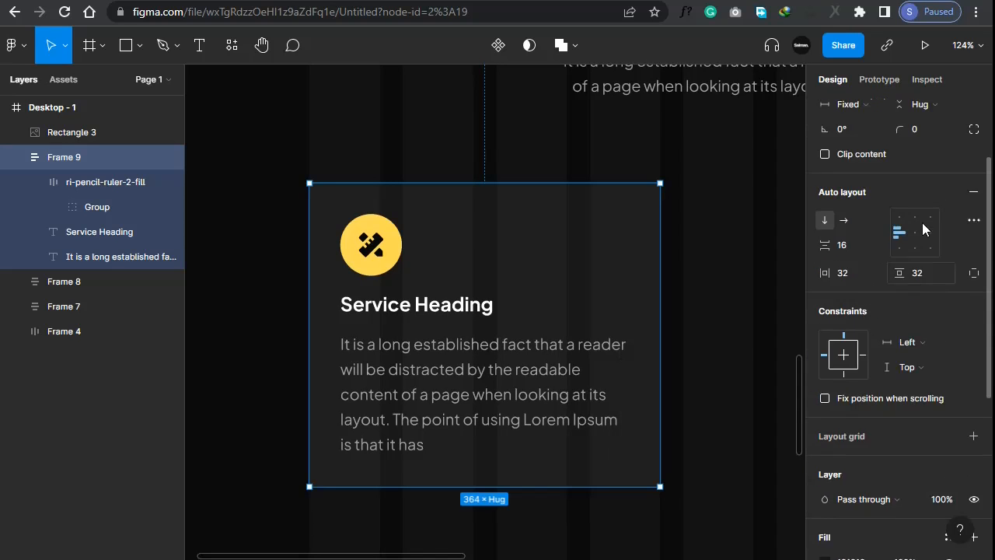
pyautogui.scroll(3, 922, 222)
pyautogui.click(933, 228)
pyautogui.write('32')
pyautogui.press('Return')
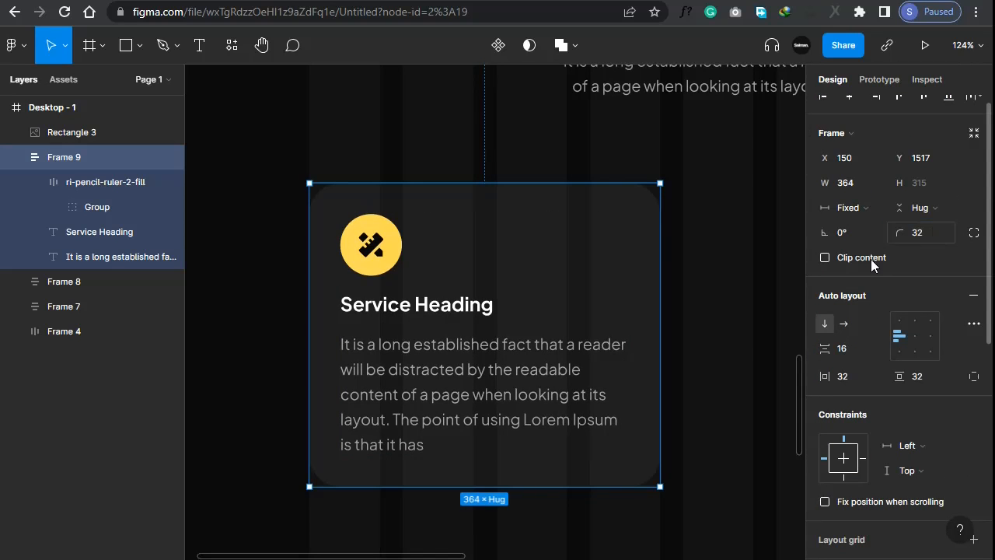
pyautogui.click(684, 308)
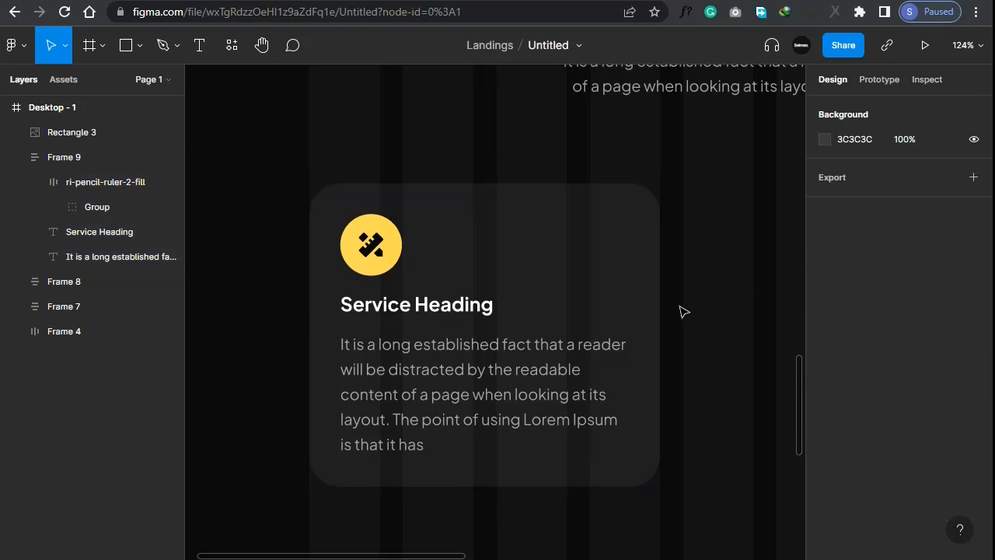
# Collapse the card's layers and hide the 12-column layout grid of the Desktop - 1 frame
pyautogui.click(21, 159)
pyautogui.click(43, 109)
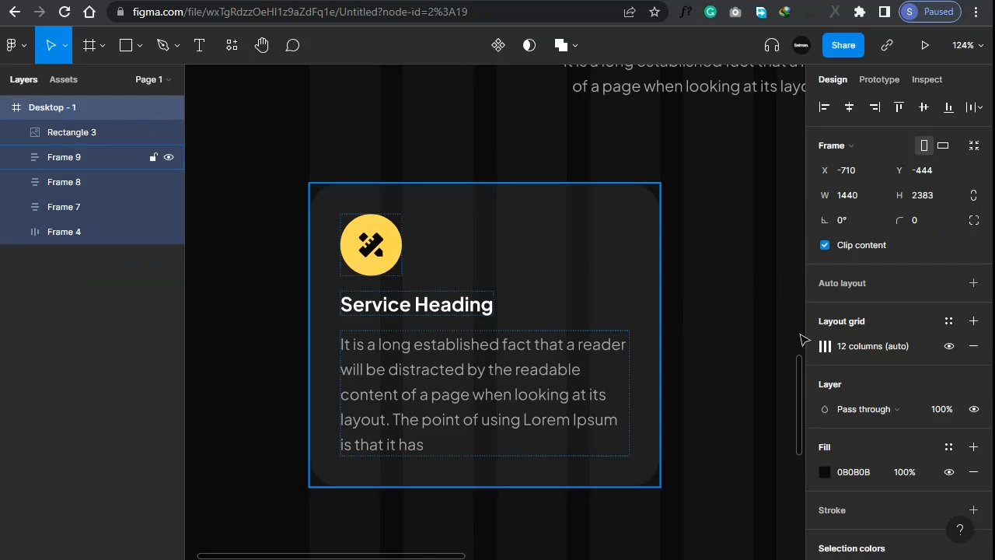
pyautogui.click(943, 345)
pyautogui.scroll(-1, 266, 351)
# Shorten the service card's paragraph so that it ends with "The point of using"
pyautogui.doubleClick(410, 397)
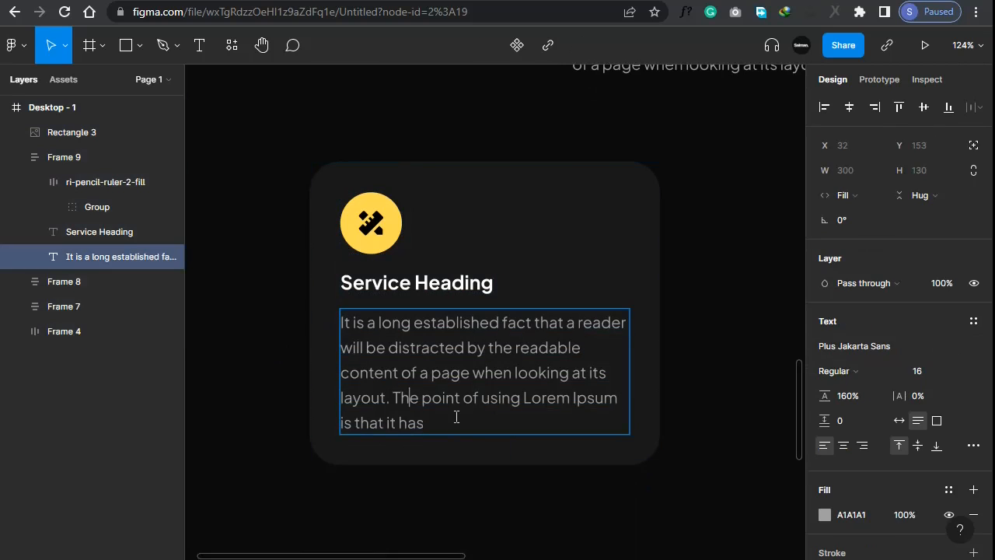
pyautogui.moveTo(452, 417); pyautogui.dragTo(329, 427)
pyautogui.press('BackSpace')
pyautogui.press('BackSpace')
pyautogui.press('BackSpace')
pyautogui.press('BackSpace')
pyautogui.press('BackSpace')
pyautogui.press('BackSpace')
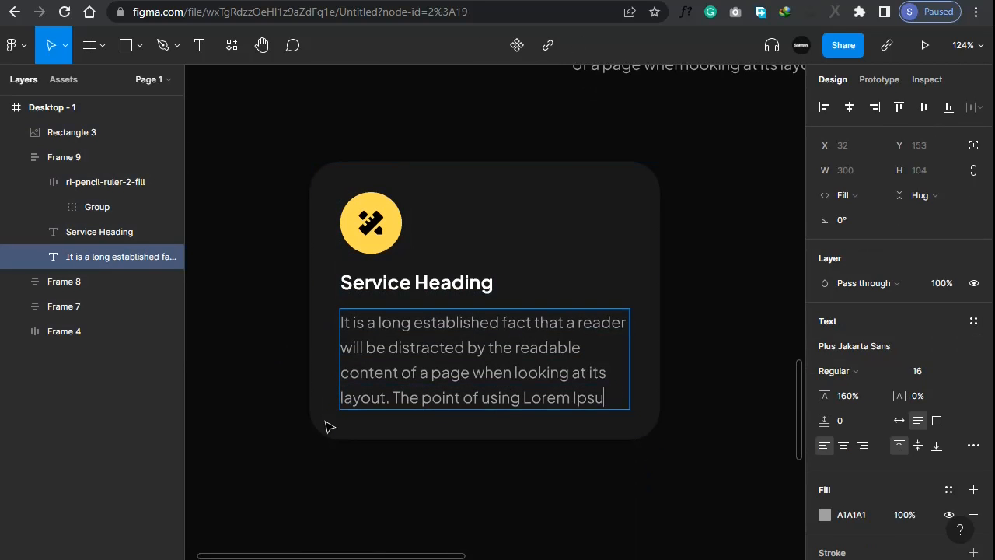
pyautogui.press('BackSpace')
pyautogui.press('BackSpace')
pyautogui.press('BackSpace')
pyautogui.press('Escape')
pyautogui.click(244, 418)
# Duplicate the service card twice to its right with 24 px gaps to form a row of three
pyautogui.scroll(-5, 245, 416)
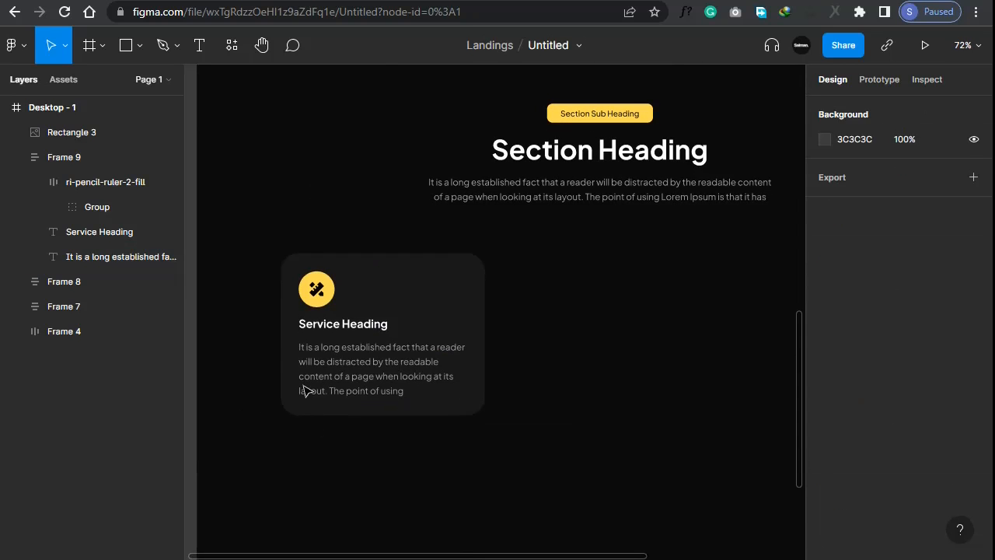
pyautogui.click(340, 380)
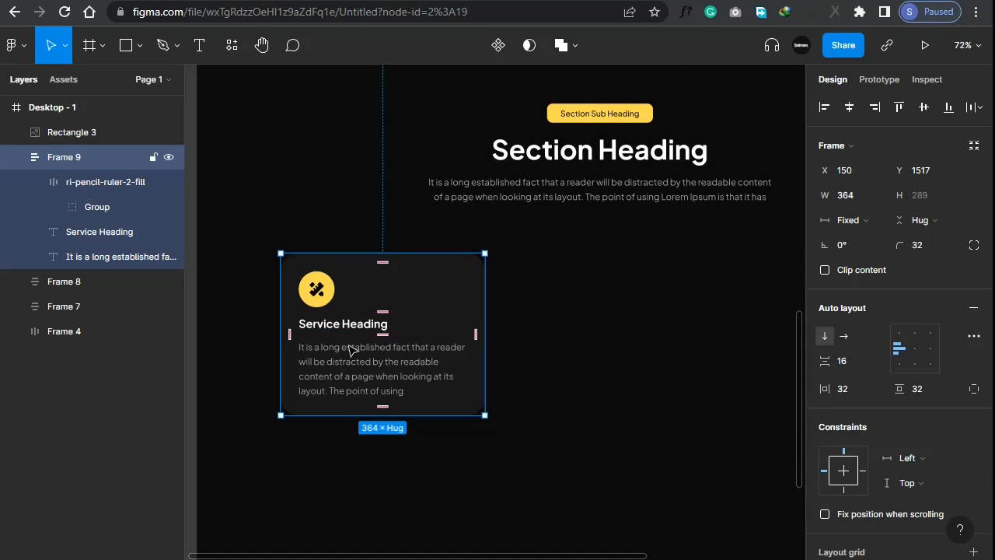
pyautogui.keyDown('alt'); pyautogui.moveTo(465, 350); pyautogui.dragTo(681, 351); pyautogui.keyUp('alt')
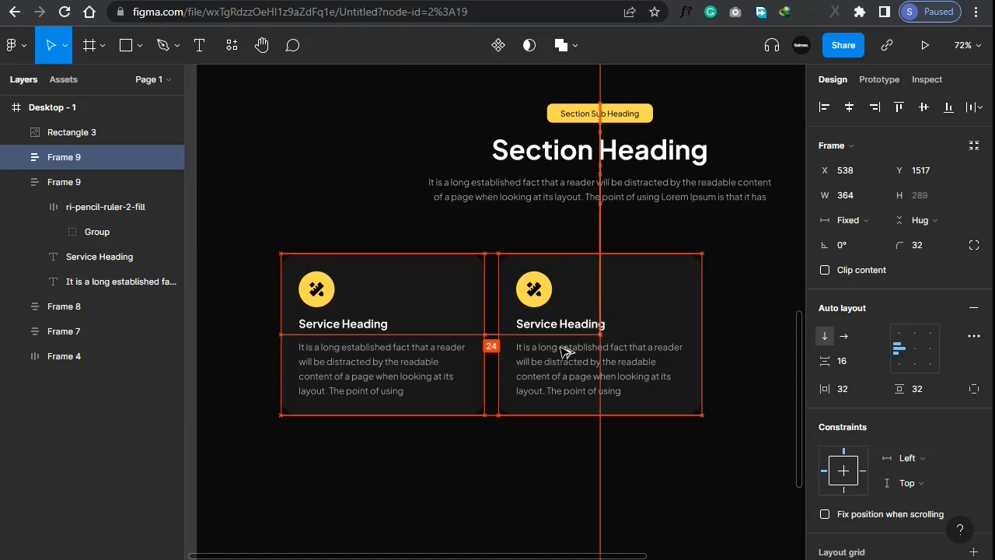
pyautogui.hotkey('ctrl', 'd')
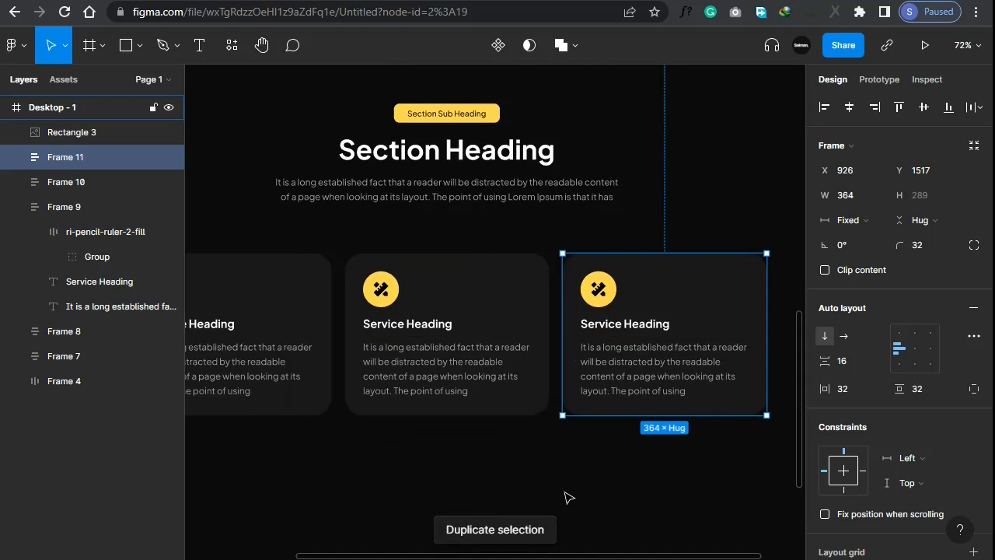
pyautogui.scroll(-3, 506, 514)
pyautogui.scroll(-5, 567, 435)
pyautogui.click(560, 384)
pyautogui.scroll(1, 560, 384)
pyautogui.click(611, 329)
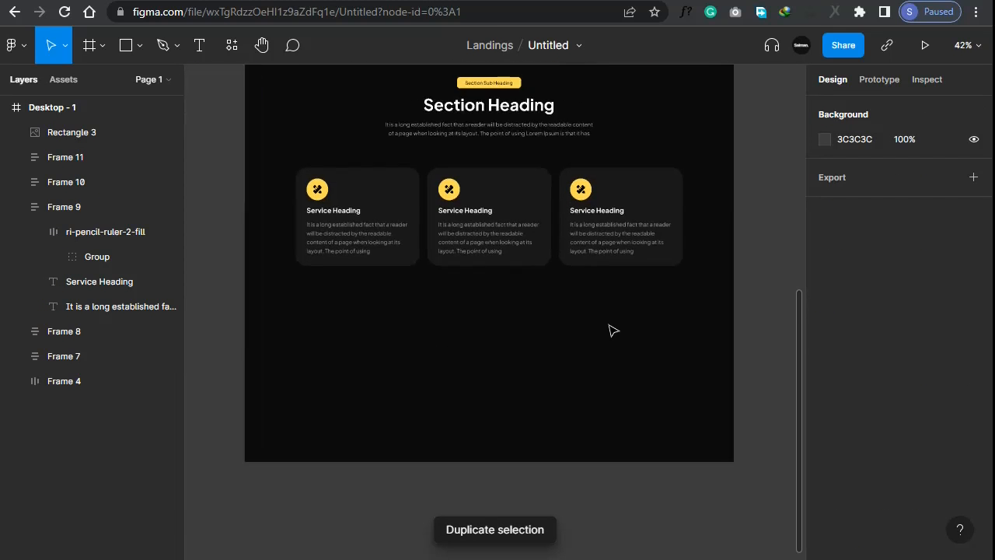
# Duplicate the row of three service cards directly beneath the original row
pyautogui.scroll(2, 612, 329)
pyautogui.moveTo(641, 298); pyautogui.dragTo(455, 243)
pyautogui.moveTo(295, 186); pyautogui.dragTo(333, 350)
pyautogui.moveTo(347, 405); pyautogui.dragTo(348, 405)
# Set the vertical spacing between the two rows of service cards to 24
pyautogui.moveTo(633, 432); pyautogui.dragTo(238, 172)
pyautogui.click(932, 300)
pyautogui.write('24')
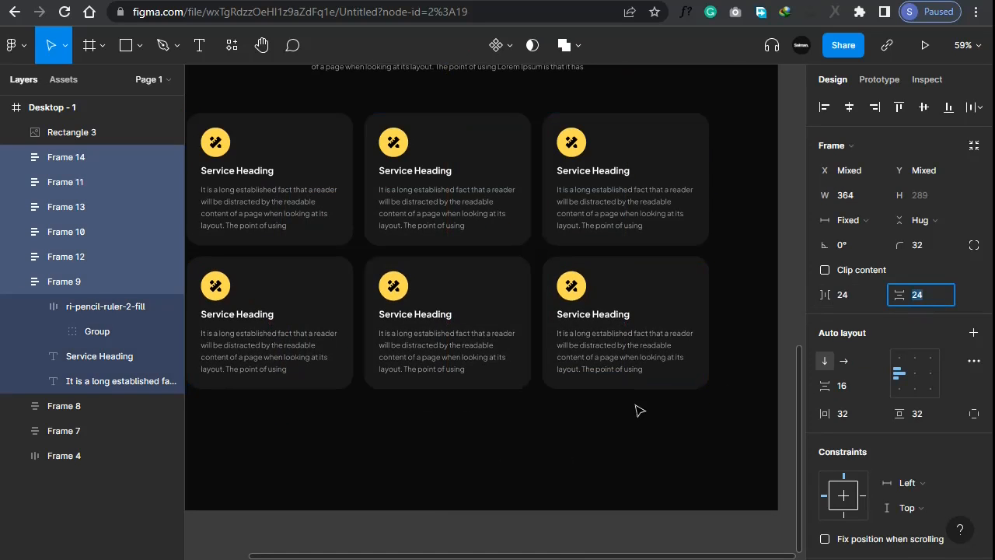
pyautogui.click(647, 437)
# Group all six service cards together
pyautogui.moveTo(645, 435); pyautogui.dragTo(227, 195)
pyautogui.rightClick(436, 251)
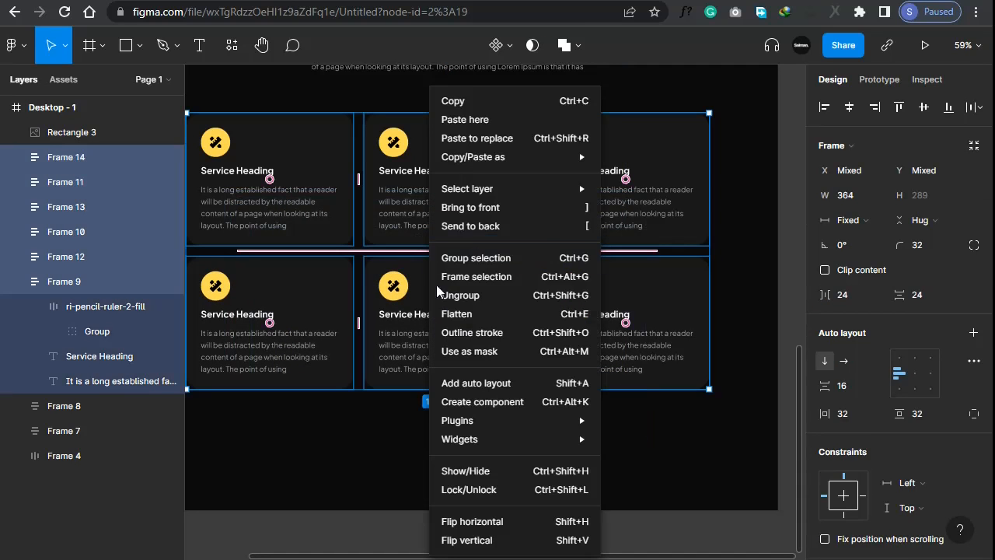
pyautogui.click(477, 260)
pyautogui.scroll(1, 509, 287)
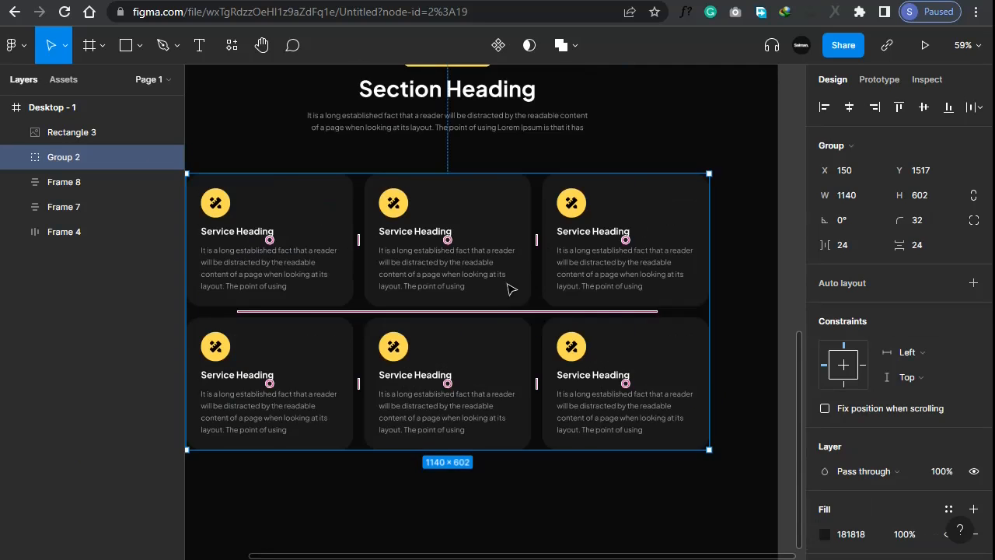
# Combine the section header and the service card group in a vertical auto layout with a spacing of 40
pyautogui.keyDown('shift'); pyautogui.click(453, 147); pyautogui.keyUp('shift')
pyautogui.scroll(1, 439, 276)
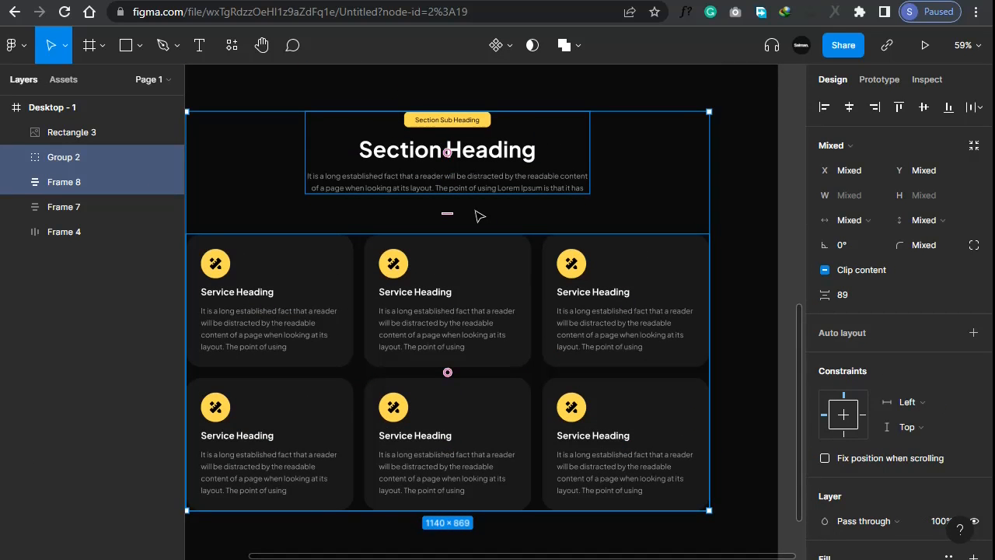
pyautogui.hotkey('shift', 'a')
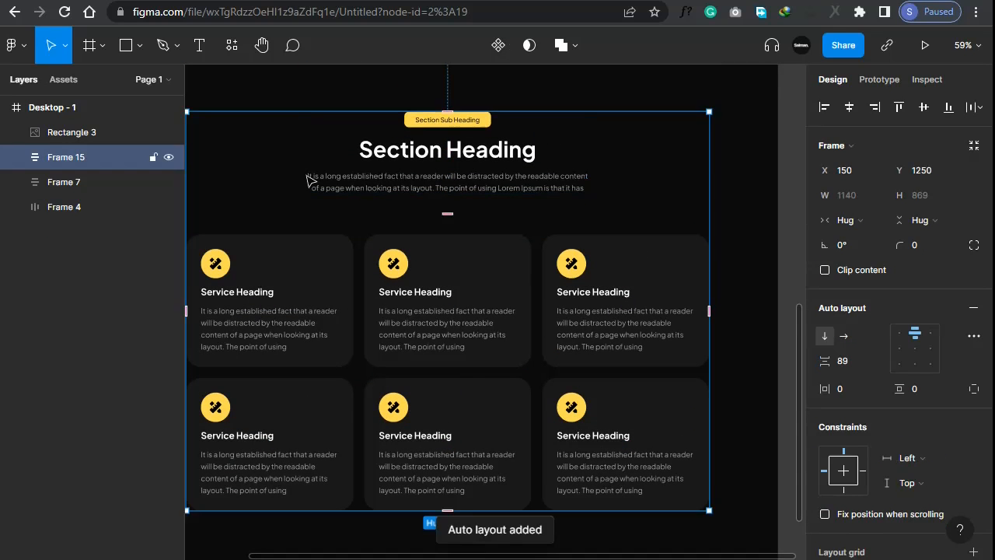
pyautogui.click(849, 362)
pyautogui.write('4')
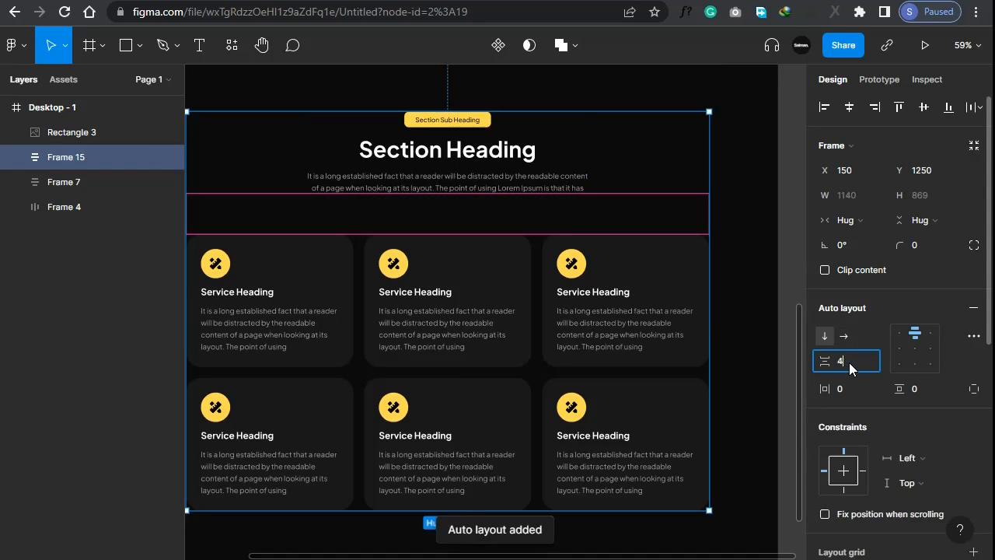
pyautogui.write('0')
pyautogui.press('Return')
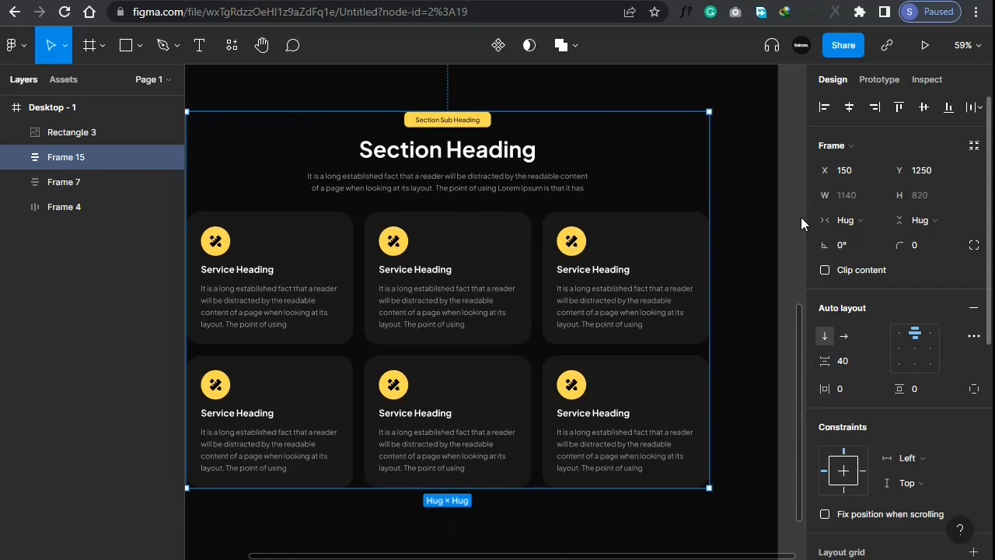
# Extend the bottom of the Desktop - 1 frame to a height of about 3506
pyautogui.scroll(-3, 783, 225)
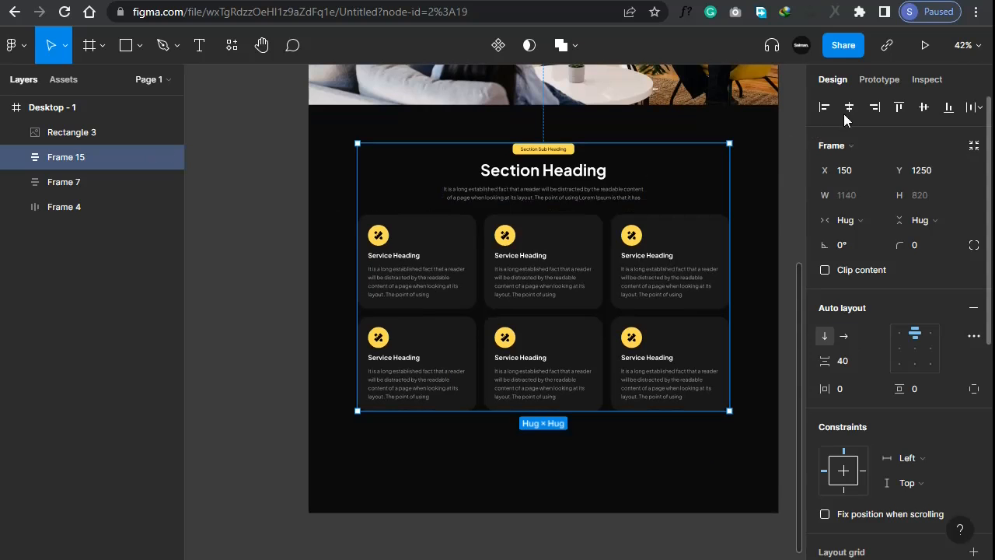
pyautogui.press('Escape')
pyautogui.scroll(-3, 493, 355)
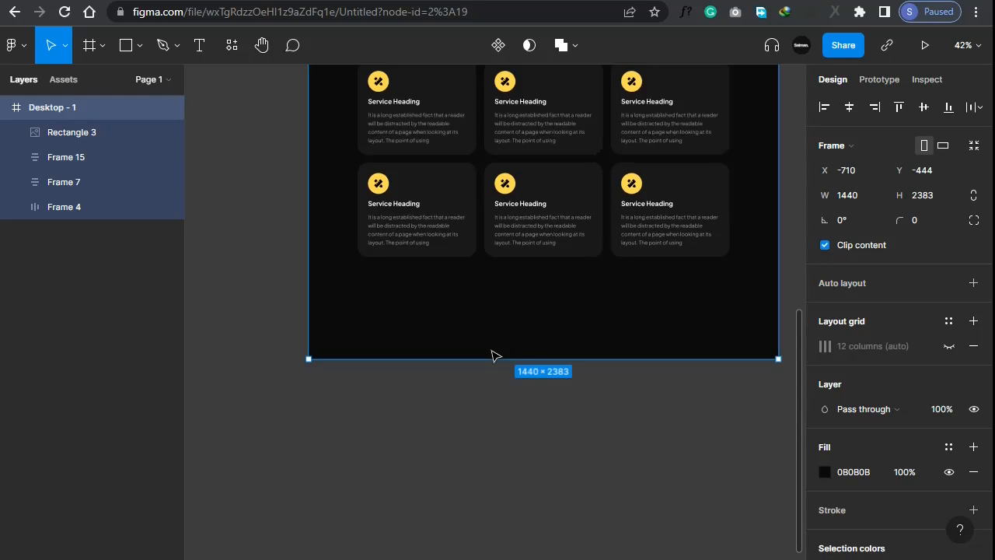
pyautogui.scroll(-5, 482, 424)
pyautogui.moveTo(489, 427)
pyautogui.mouseDown()
pyautogui.moveTo(451, 417)
pyautogui.moveTo(482, 441)
pyautogui.mouseUp()
pyautogui.scroll(7, 595, 424)
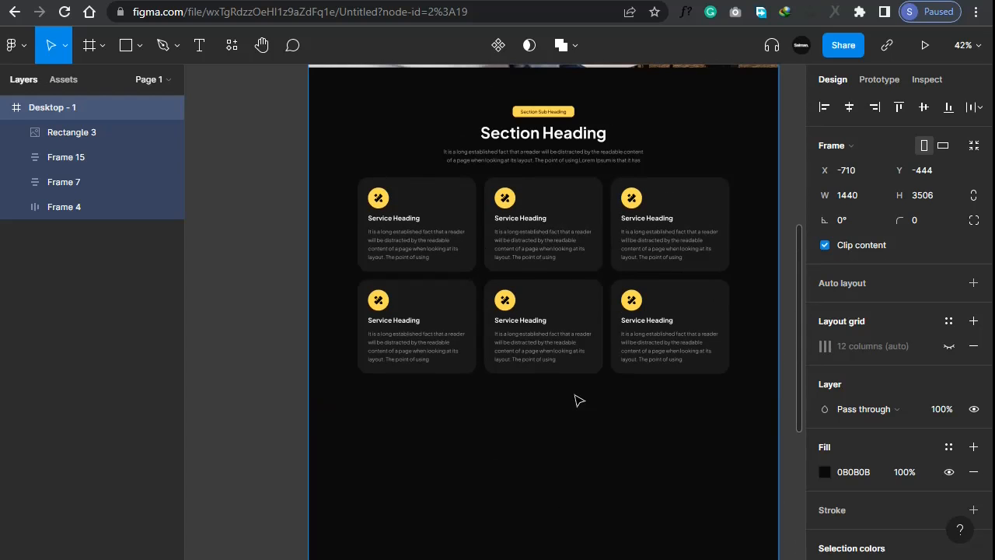
# Draw a horizontal divider line about 1130 px long below the service cards
pyautogui.click(140, 46)
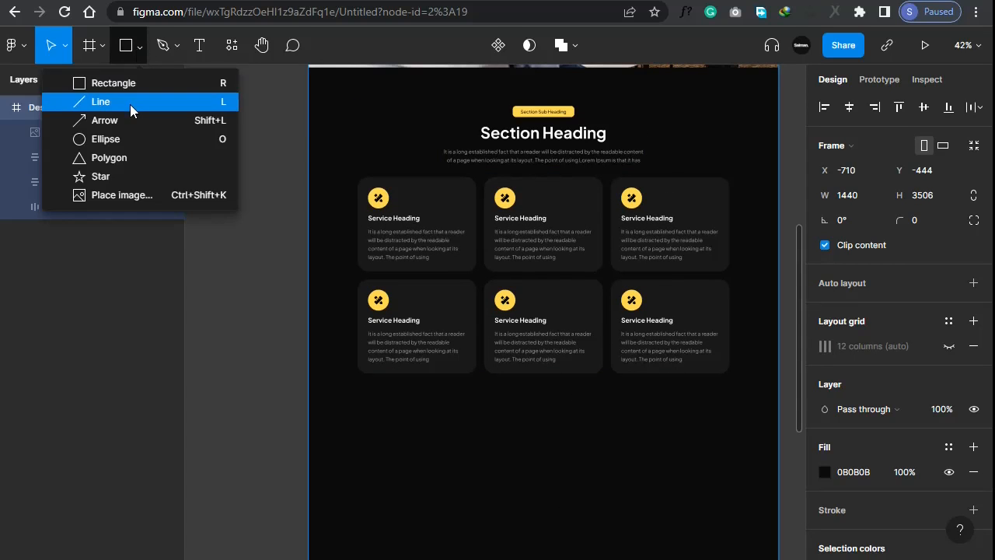
pyautogui.click(130, 103)
pyautogui.scroll(-1, 372, 182)
pyautogui.scroll(-3, 380, 262)
pyautogui.moveTo(361, 272); pyautogui.dragTo(729, 272)
# Set the divider line's width to 1140 and center it horizontally in the page frame
pyautogui.click(866, 176)
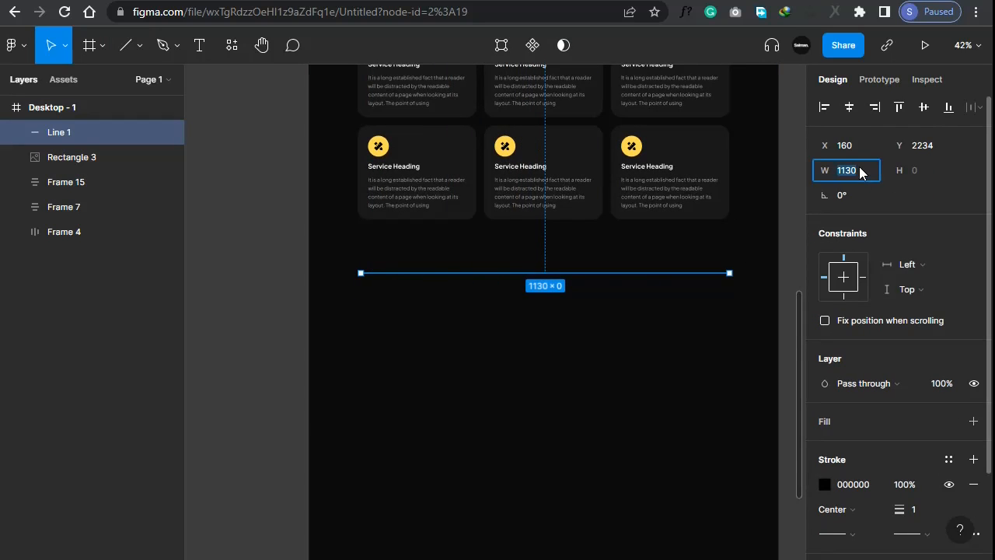
pyautogui.write('1140')
pyautogui.press('Return')
pyautogui.click(849, 107)
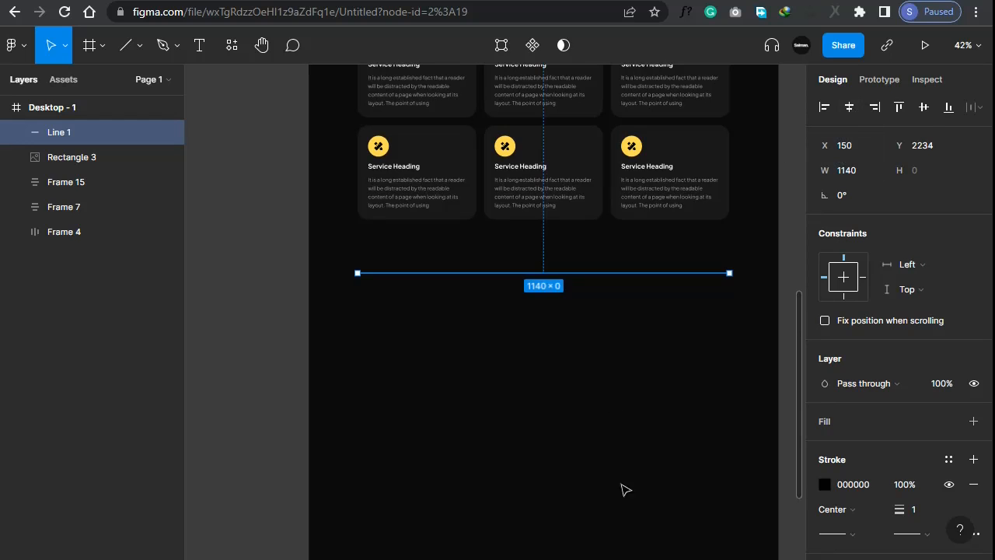
# Set the divider line's stroke to white FFFFFF at 16% opacity
pyautogui.click(825, 484)
pyautogui.moveTo(647, 173); pyautogui.dragTo(594, 140)
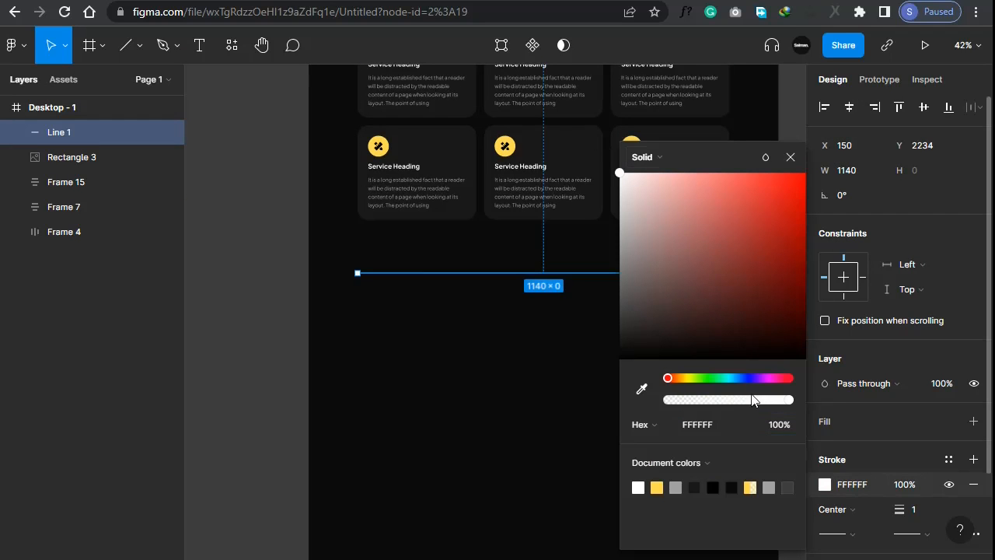
pyautogui.moveTo(773, 404); pyautogui.dragTo(685, 401)
pyautogui.click(775, 426)
pyautogui.press('Up')
pyautogui.press('Up')
pyautogui.press('Up')
pyautogui.press('Up')
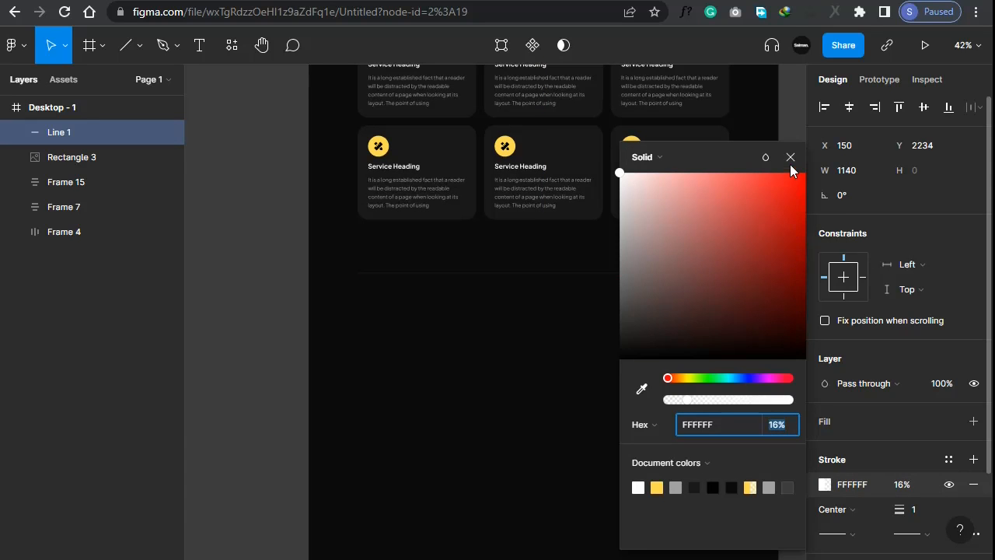
pyautogui.click(791, 157)
# Move the divider line up a little closer to the service cards
pyautogui.click(567, 286)
pyautogui.click(710, 271)
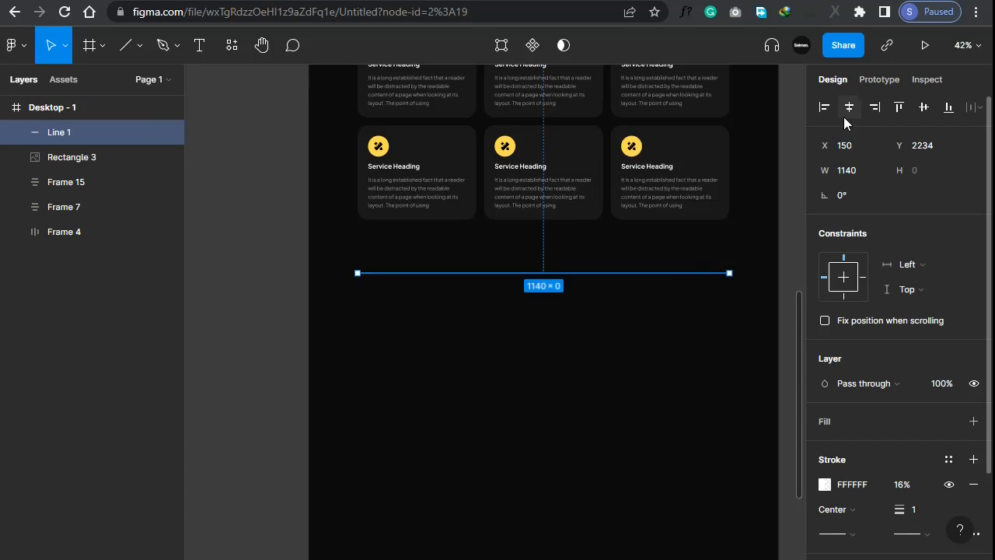
pyautogui.scroll(2, 671, 346)
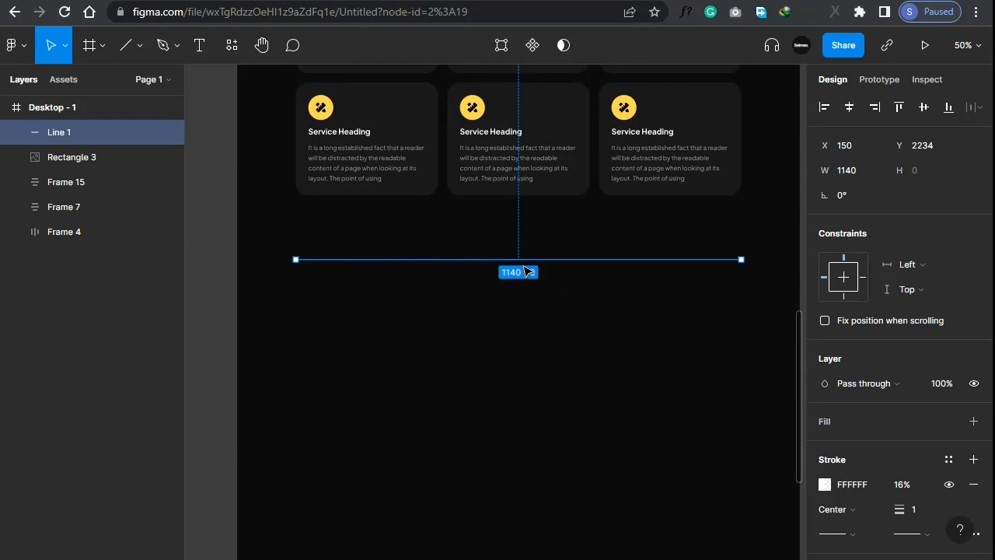
pyautogui.moveTo(521, 260); pyautogui.dragTo(521, 247)
pyautogui.click(693, 302)
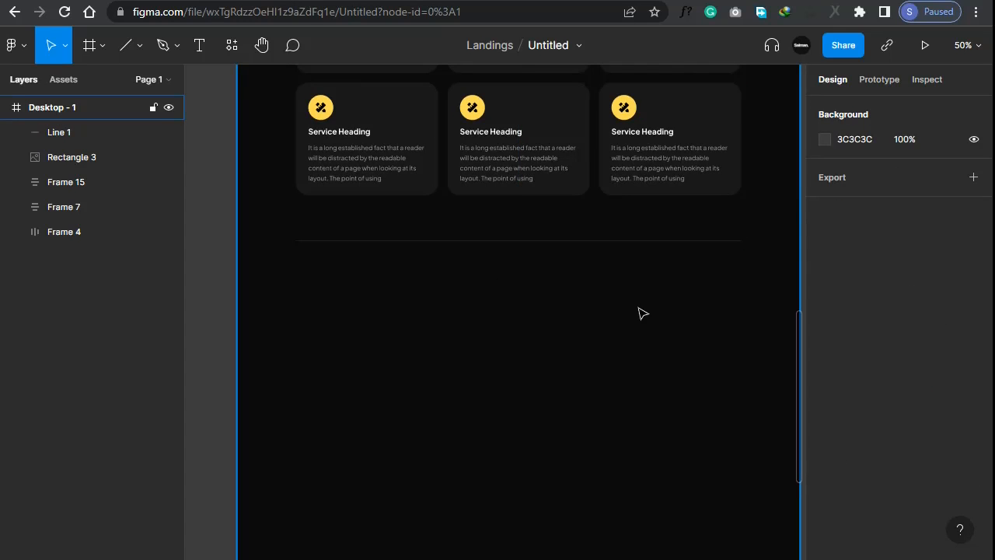
# Show the 12-column layout grid on the Desktop - 1 frame
pyautogui.scroll(-3, 767, 304)
pyautogui.scroll(3, 768, 305)
pyautogui.scroll(3, 768, 305)
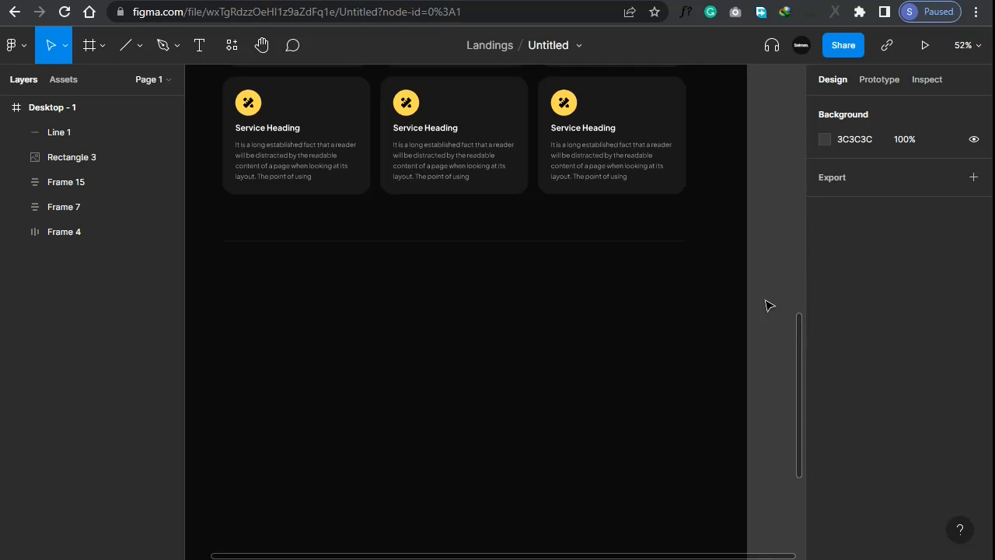
pyautogui.click(72, 111)
pyautogui.click(949, 346)
# Duplicate the section header below the divider line, aligned to the first grid column at X 150, Y 2342
pyautogui.scroll(-1, 261, 363)
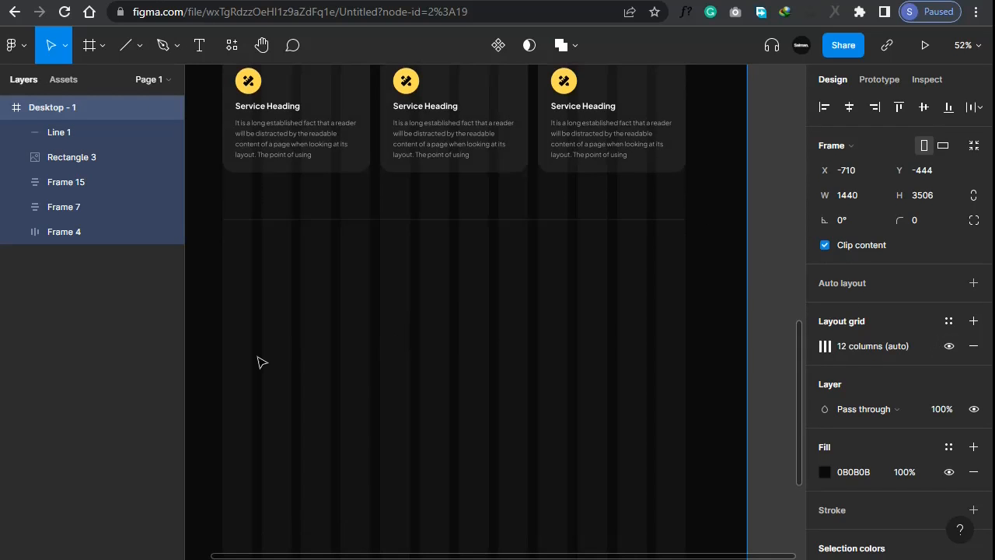
pyautogui.scroll(-3, 261, 362)
pyautogui.scroll(2, 216, 412)
pyautogui.scroll(5, 369, 414)
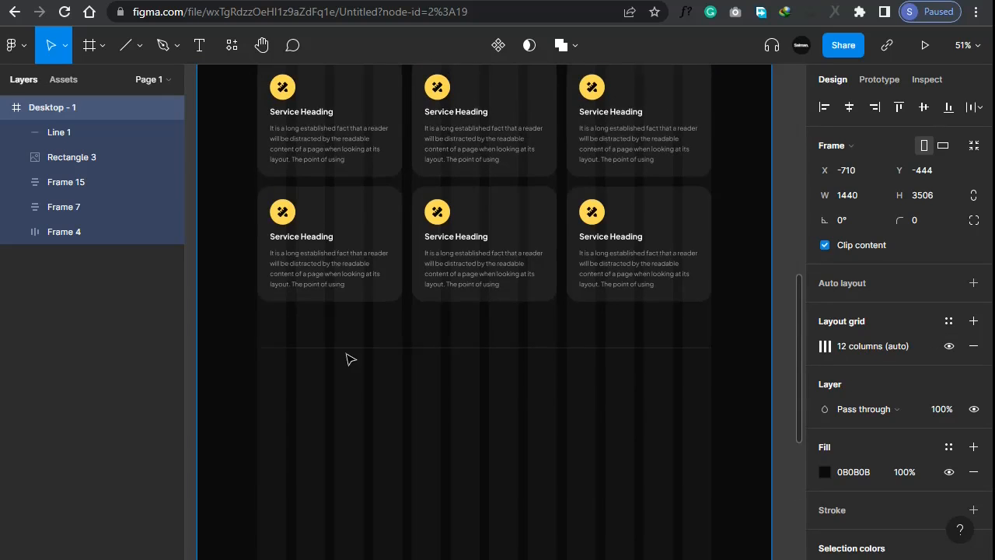
pyautogui.click(430, 221)
pyautogui.click(430, 220)
pyautogui.moveTo(429, 221); pyautogui.dragTo(370, 359)
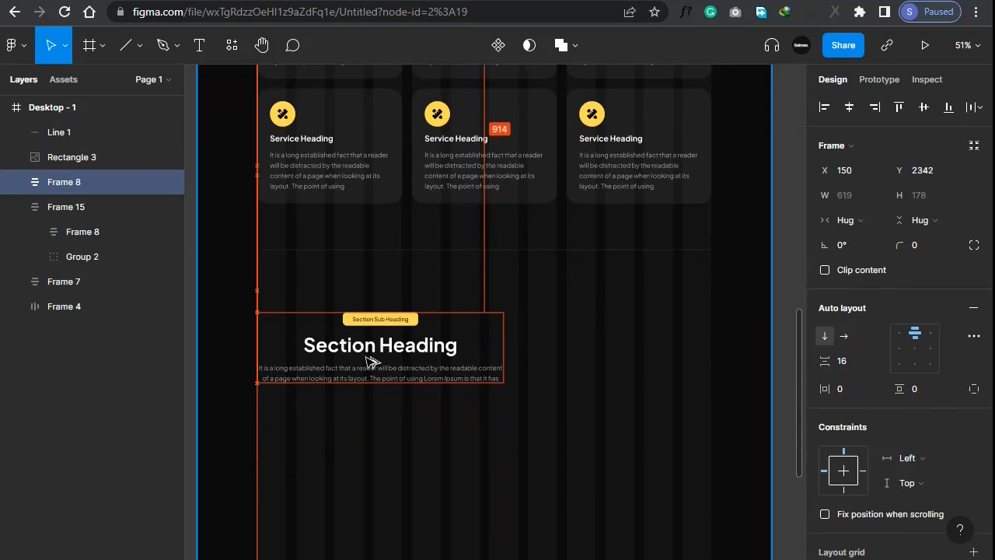
pyautogui.click(248, 449)
# Narrow the duplicated section header frame to a width of about 461
pyautogui.scroll(3, 248, 449)
pyautogui.click(470, 303)
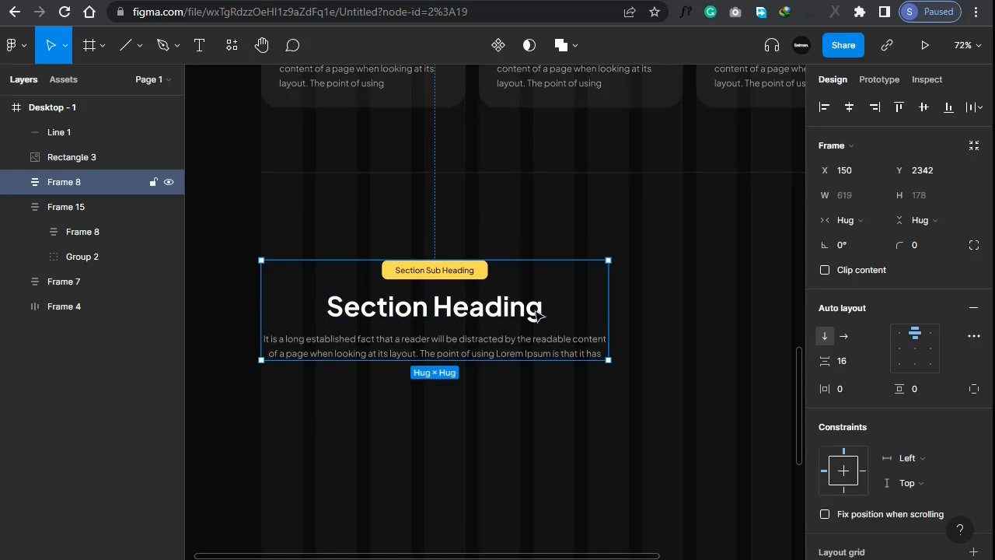
pyautogui.moveTo(598, 329); pyautogui.dragTo(511, 336)
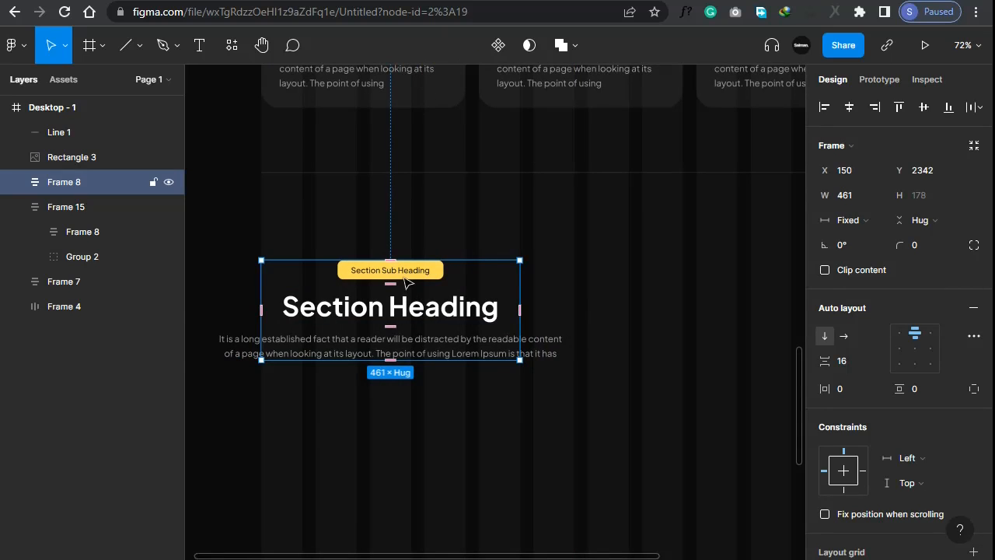
# Make the heading and paragraph texts in the duplicated header fill the container width
pyautogui.doubleClick(393, 307)
pyautogui.click(854, 195)
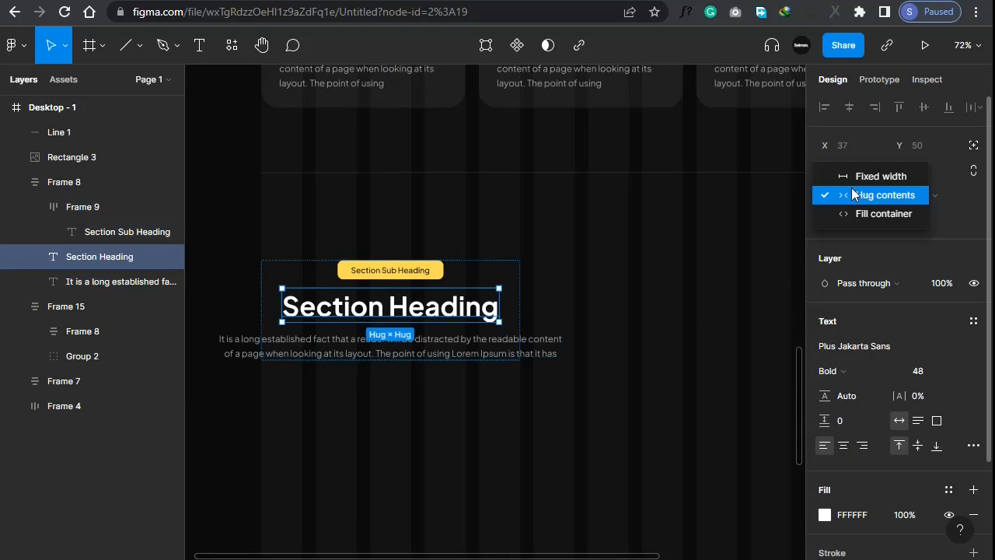
pyautogui.click(884, 213)
pyautogui.click(459, 349)
pyautogui.click(852, 199)
pyautogui.click(846, 229)
pyautogui.click(531, 422)
# Left-align the duplicated header's auto layout contents and its paragraph text
pyautogui.click(451, 325)
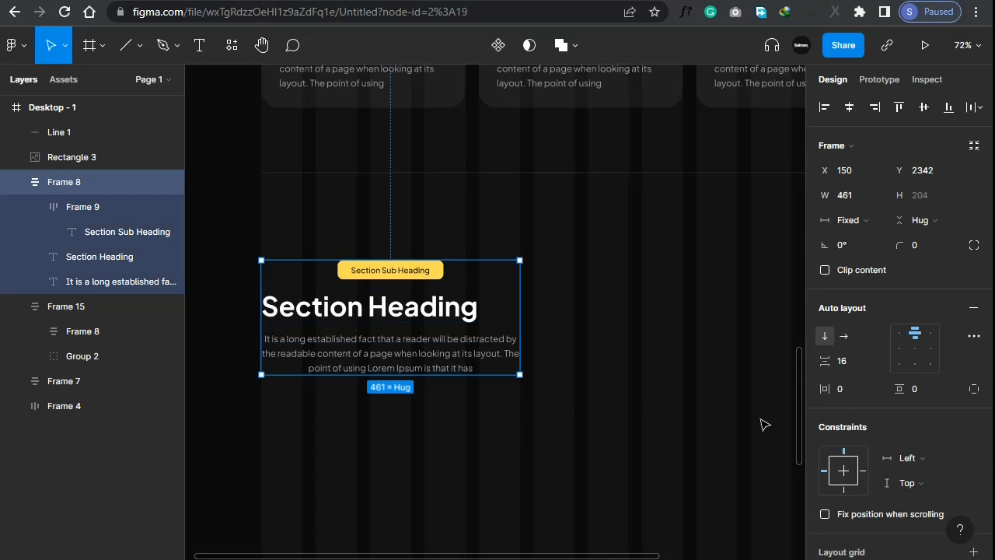
pyautogui.click(902, 353)
pyautogui.click(401, 313)
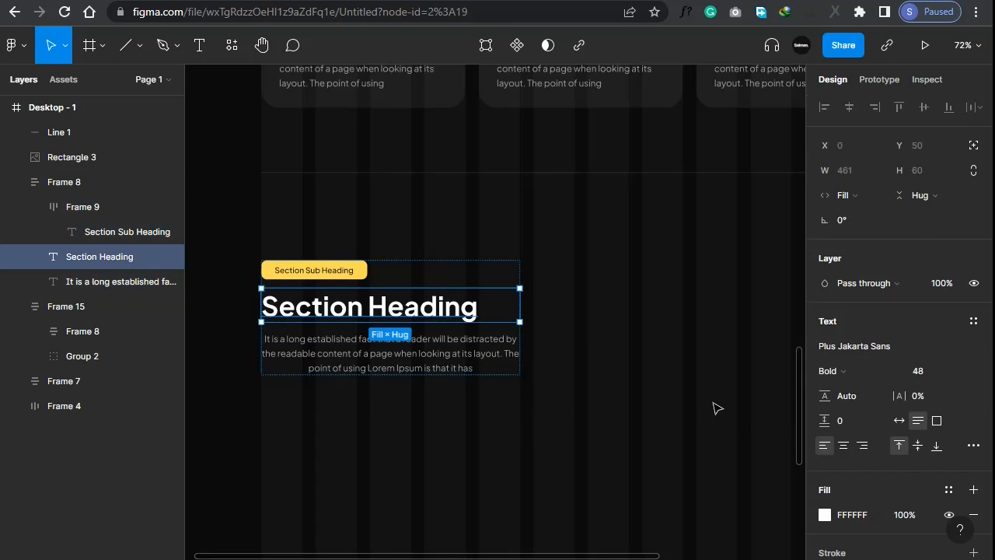
pyautogui.click(434, 361)
pyautogui.click(823, 445)
pyautogui.click(487, 449)
# Set the duplicated header's heading font size to 40
pyautogui.click(404, 319)
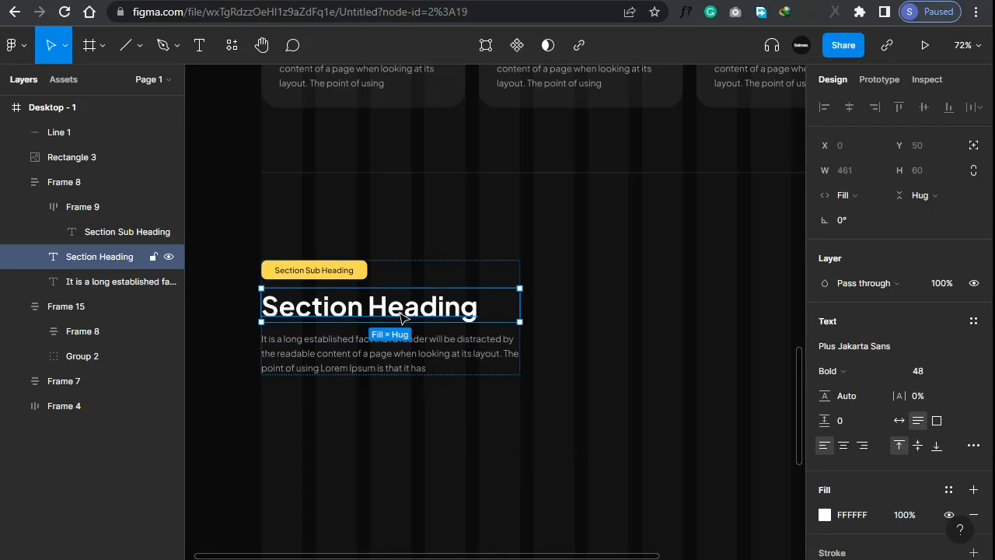
pyautogui.doubleClick(402, 315)
pyautogui.press('Escape')
pyautogui.click(958, 370)
pyautogui.click(941, 350)
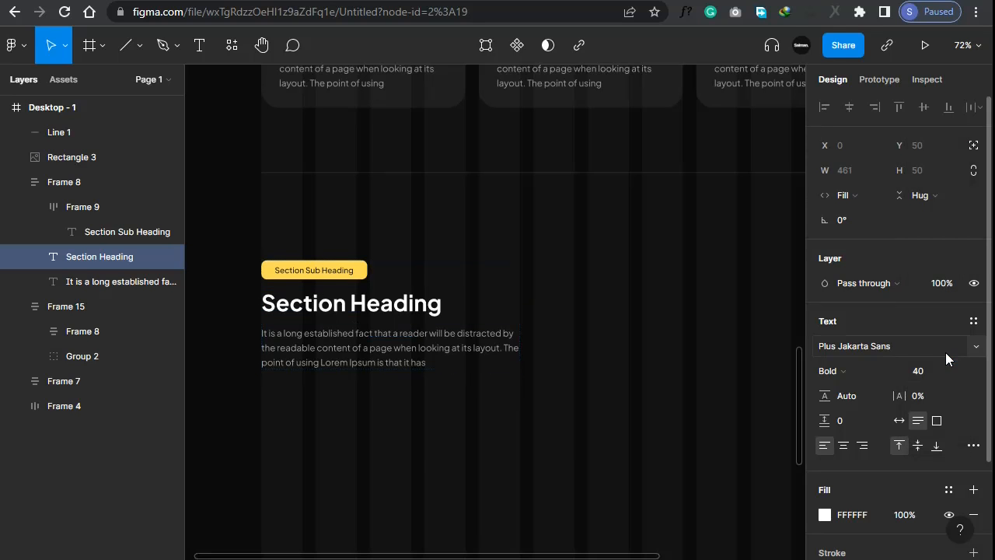
# Change the duplicated header's heading text to "Fancy Feature Heading"
pyautogui.scroll(5, 332, 327)
pyautogui.doubleClick(338, 304)
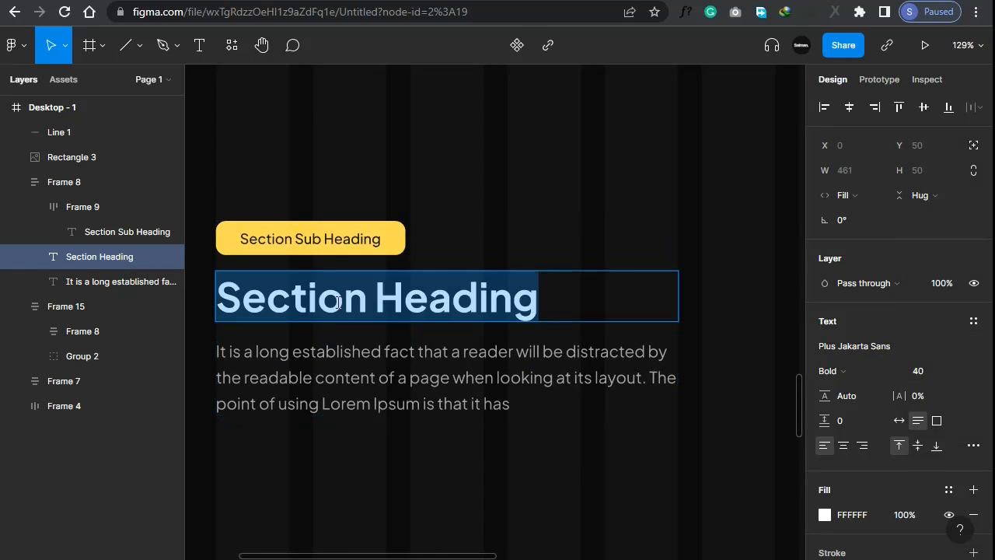
pyautogui.write('Fan')
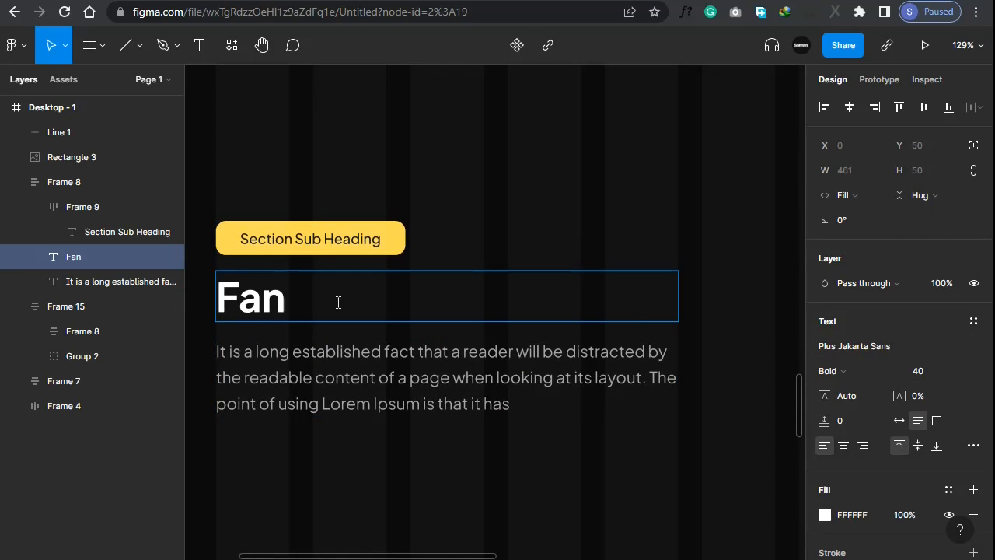
pyautogui.write('cy Feat')
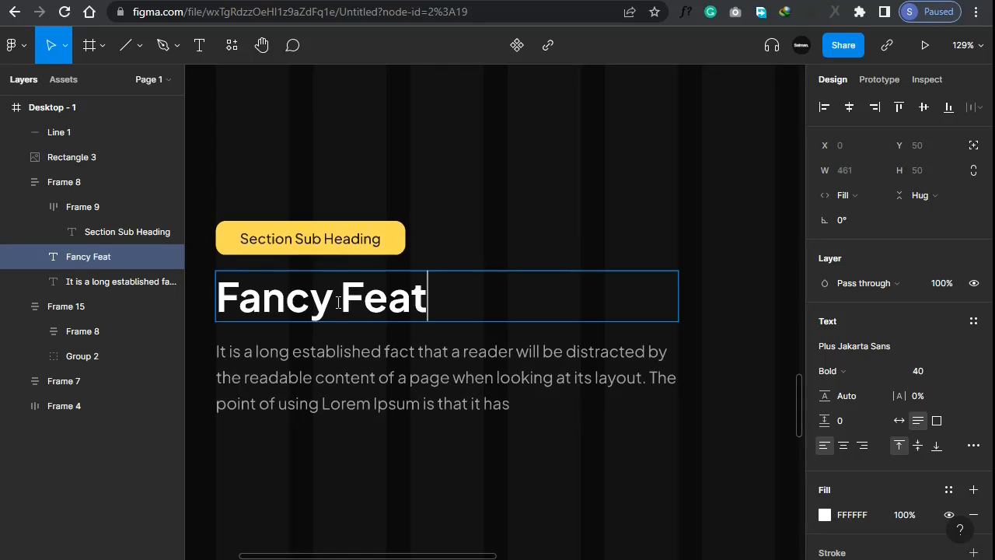
pyautogui.write('ure Head')
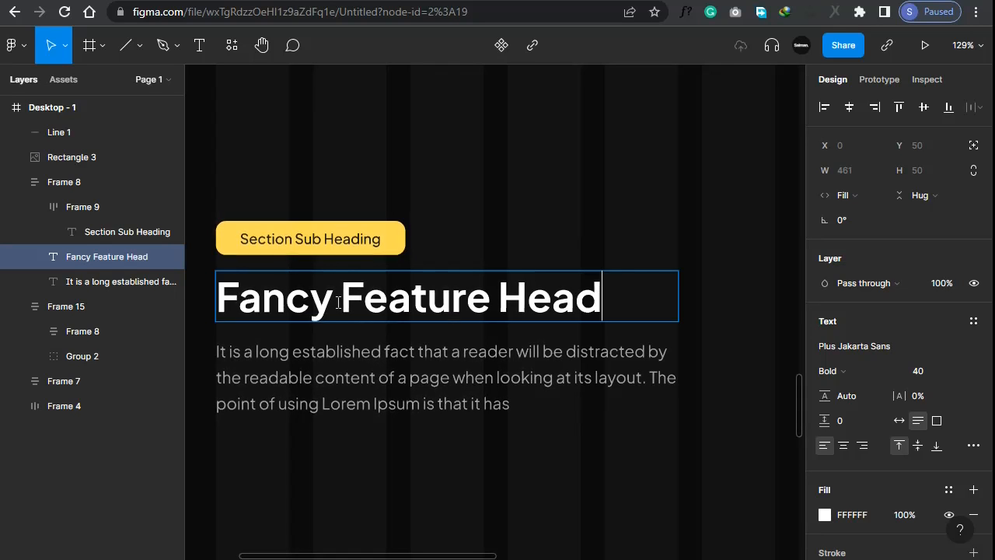
pyautogui.write('ing')
pyautogui.press('Escape')
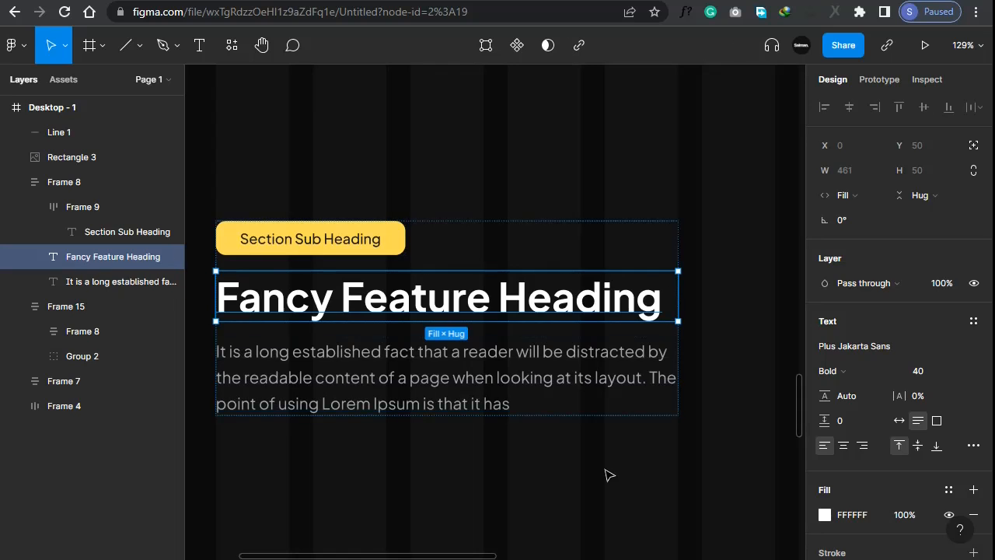
pyautogui.click(534, 457)
# Find "check" in the Remix Icon plugin and place the plain filled check icon below the feature paragraph
pyautogui.scroll(-3, 544, 389)
pyautogui.scroll(-3, 546, 374)
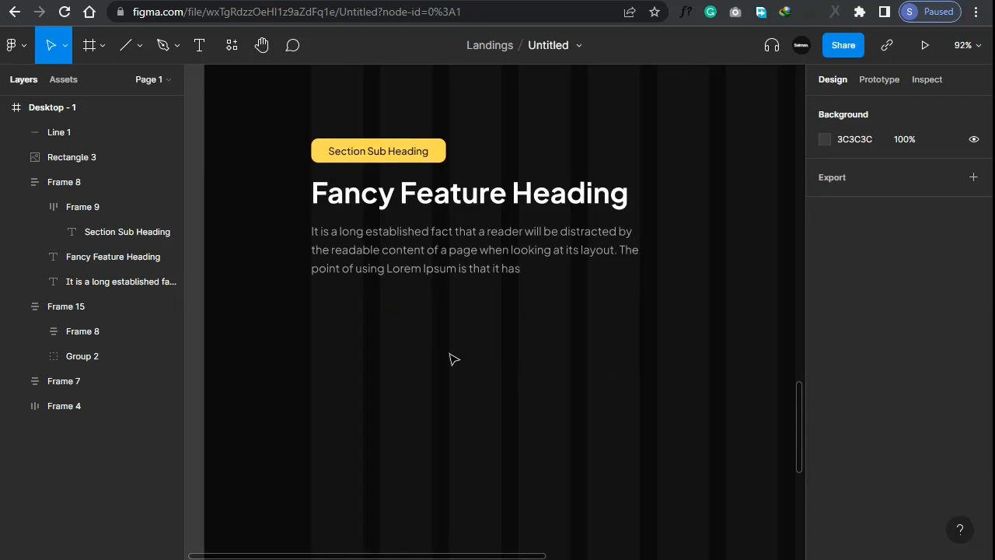
pyautogui.click(237, 44)
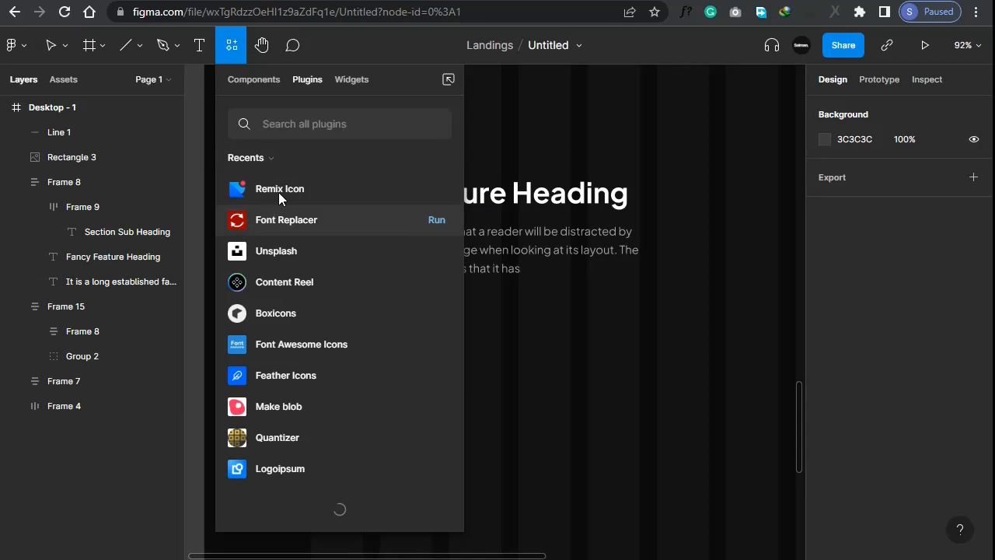
pyautogui.click(437, 191)
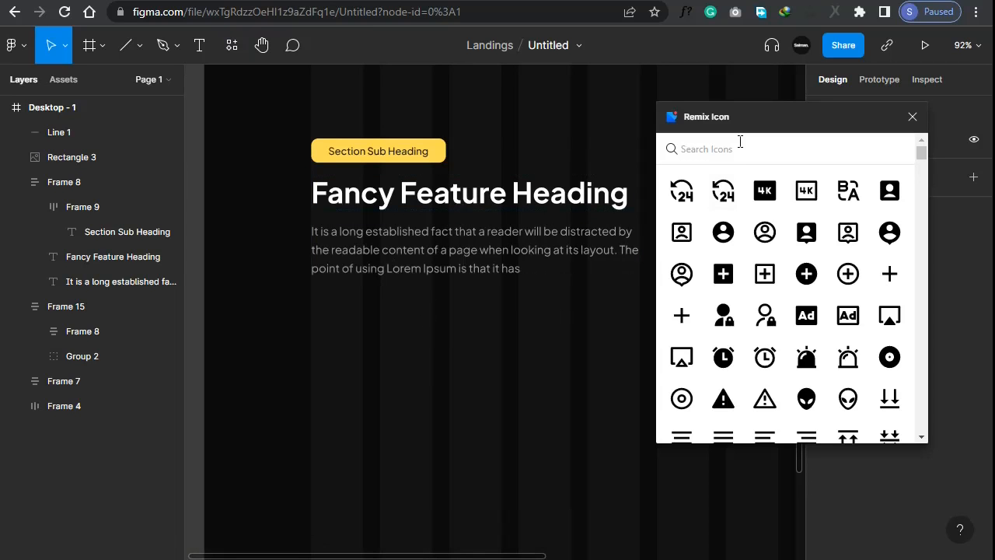
pyautogui.write('check')
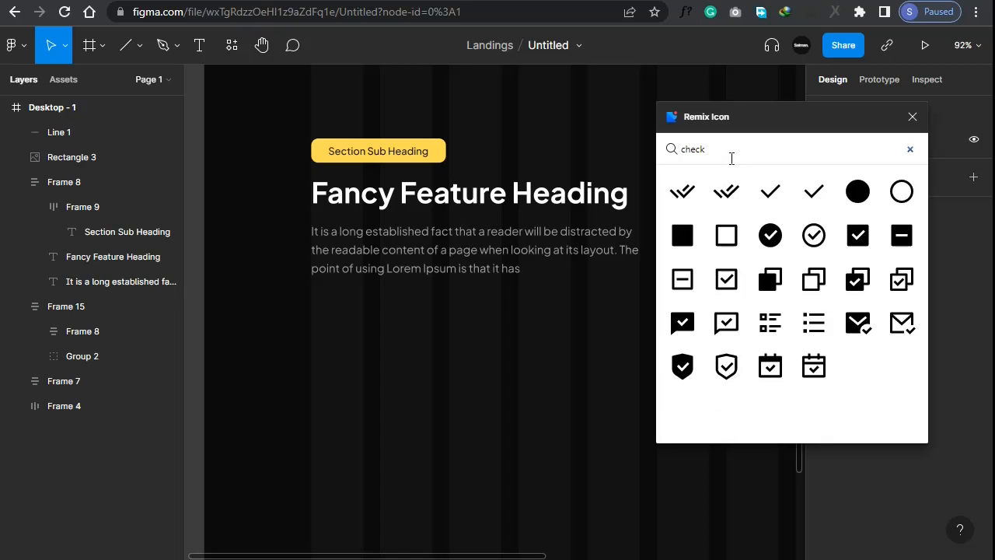
pyautogui.moveTo(769, 205); pyautogui.dragTo(510, 330)
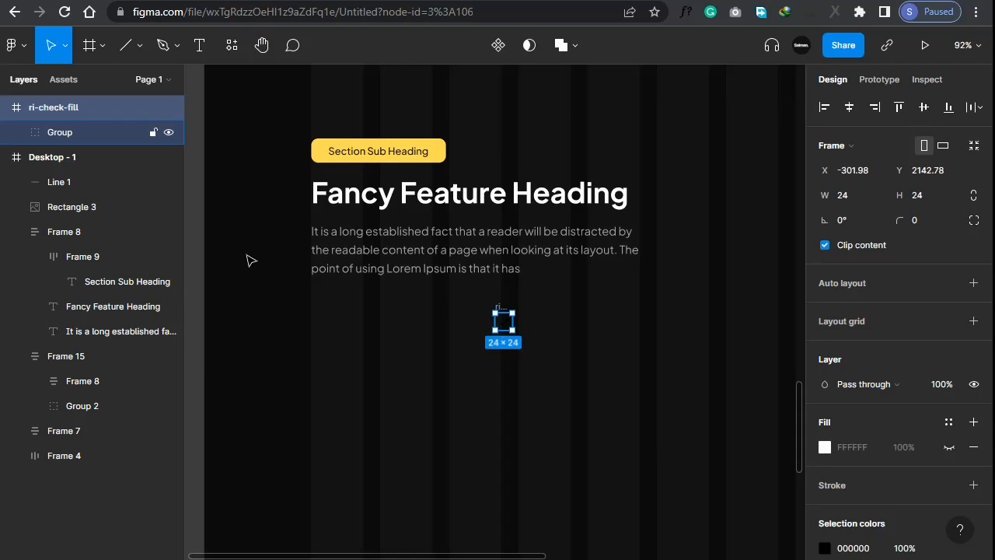
# Move the check icon frame into the Desktop - 1 frame and place it under the start of the feature paragraph
pyautogui.moveTo(66, 179); pyautogui.dragTo(66, 177)
pyautogui.scroll(3, 505, 342)
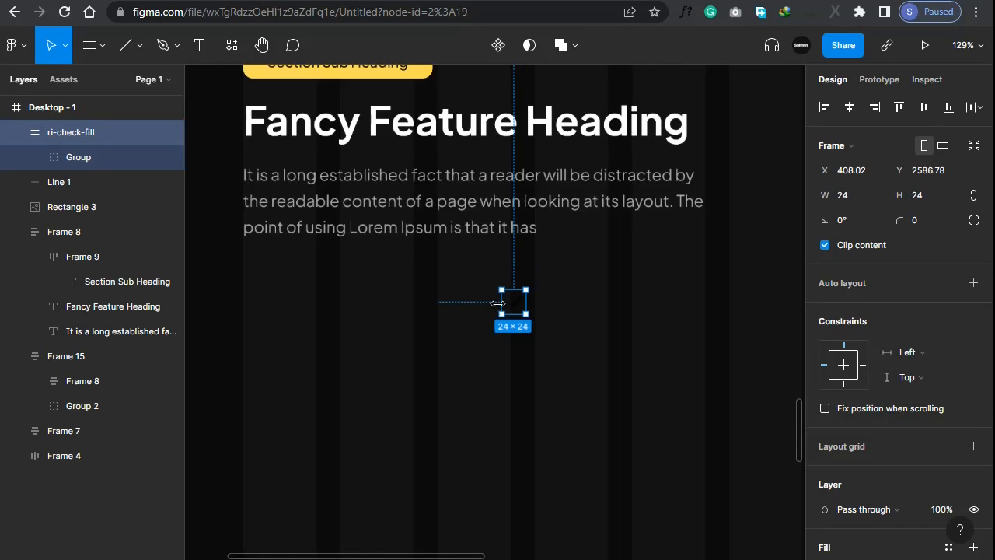
pyautogui.moveTo(507, 305); pyautogui.dragTo(284, 306)
# Give the check icon frame auto layout with centred contents and a fixed size of 32 × 32
pyautogui.hotkey('shift', 'a')
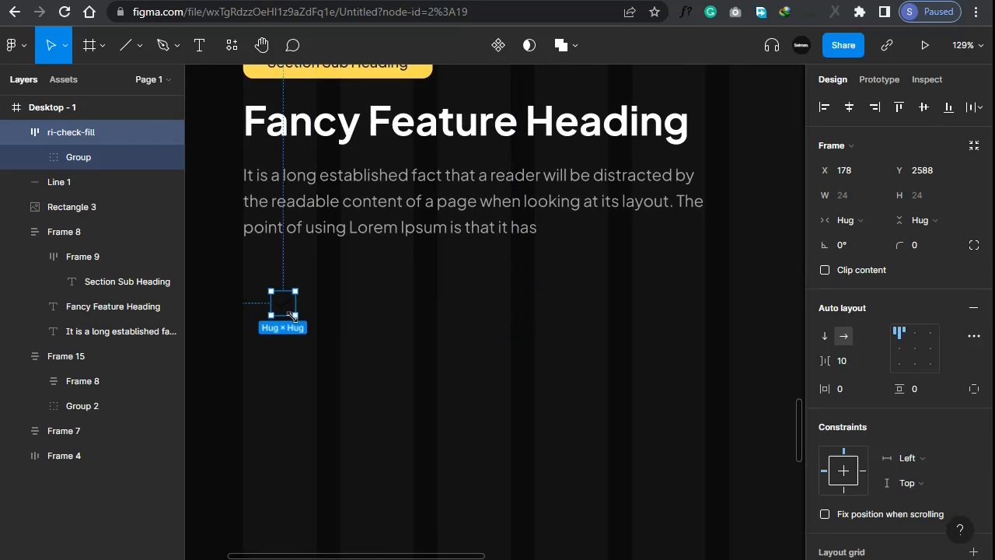
pyautogui.click(855, 220)
pyautogui.click(868, 204)
pyautogui.click(931, 220)
pyautogui.click(933, 205)
pyautogui.click(933, 200)
pyautogui.write('3')
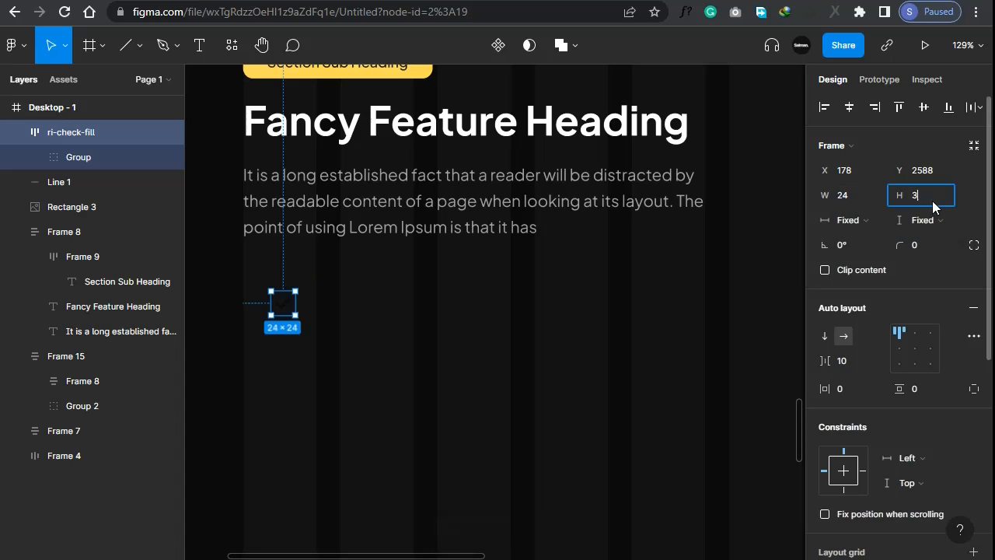
pyautogui.write('2')
pyautogui.click(854, 194)
pyautogui.write('32')
pyautogui.press('Return')
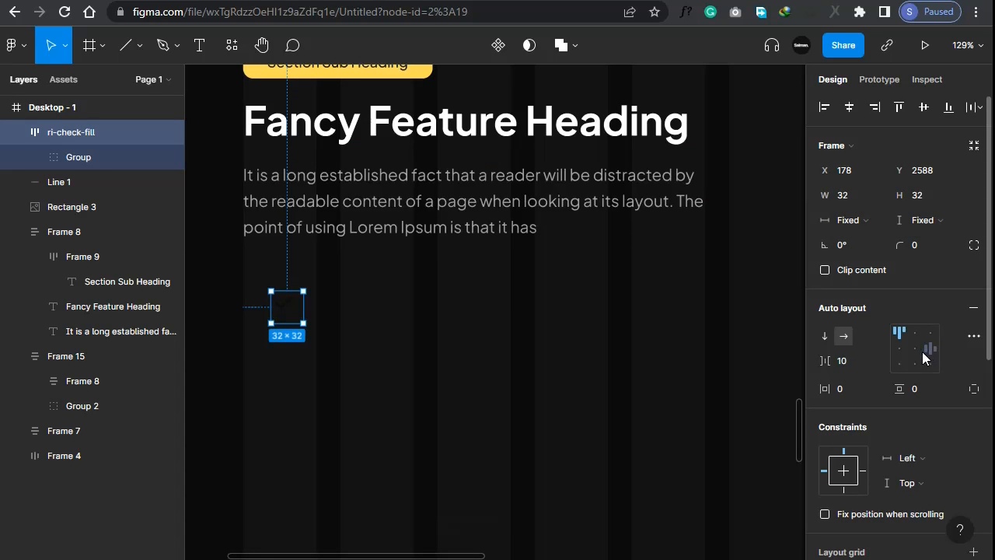
# Show the check icon frame's fill and set it to the dark document colour 181818
pyautogui.scroll(-5, 889, 395)
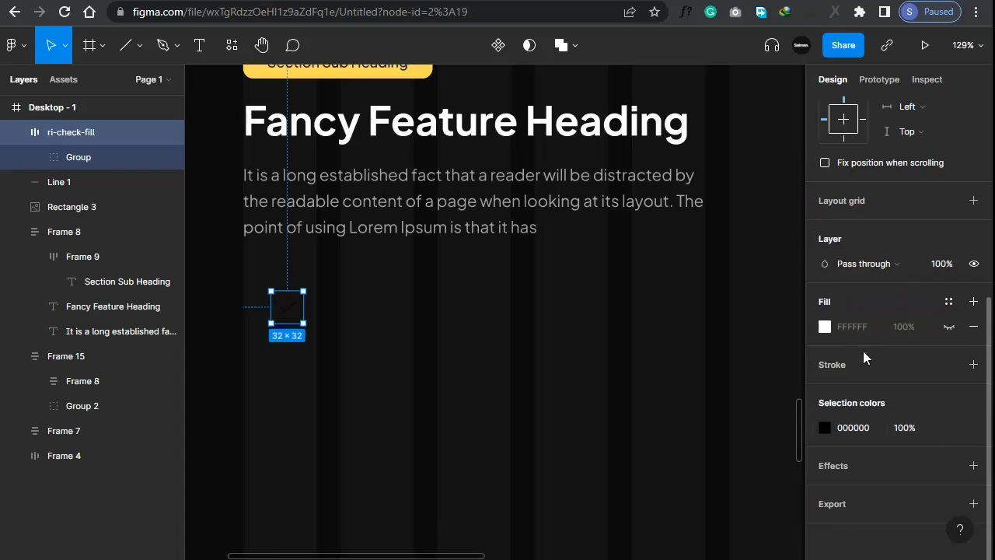
pyautogui.click(948, 327)
pyautogui.click(827, 330)
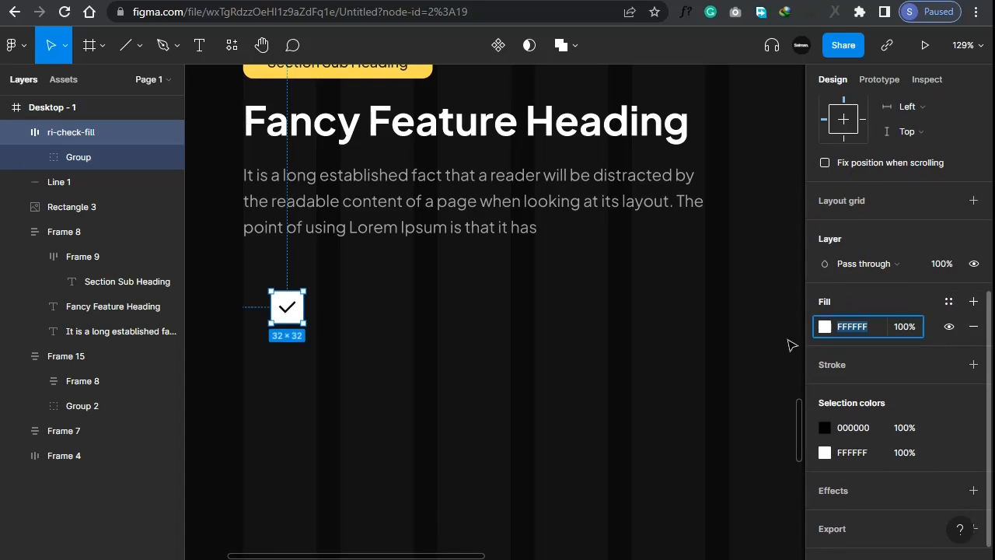
pyautogui.click(826, 328)
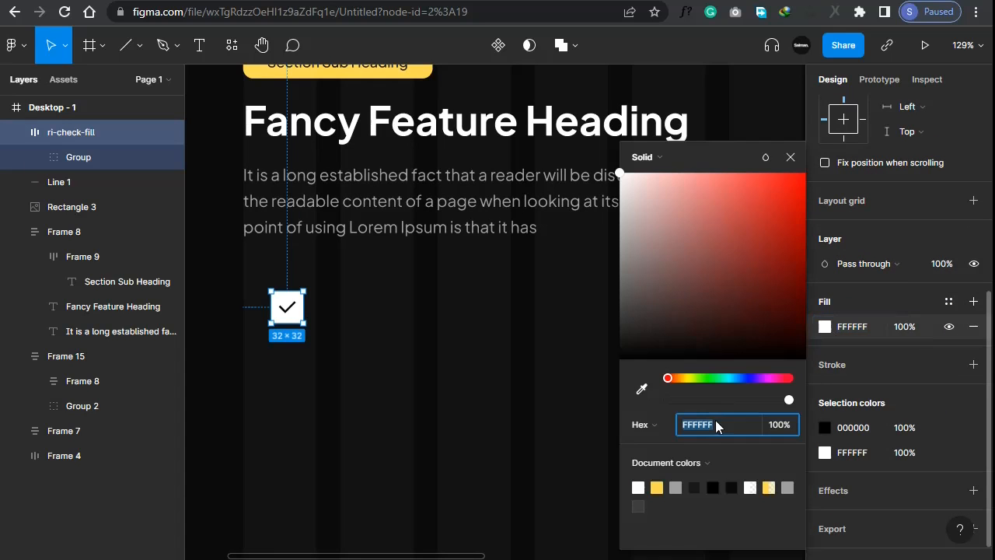
pyautogui.click(696, 486)
pyautogui.click(791, 157)
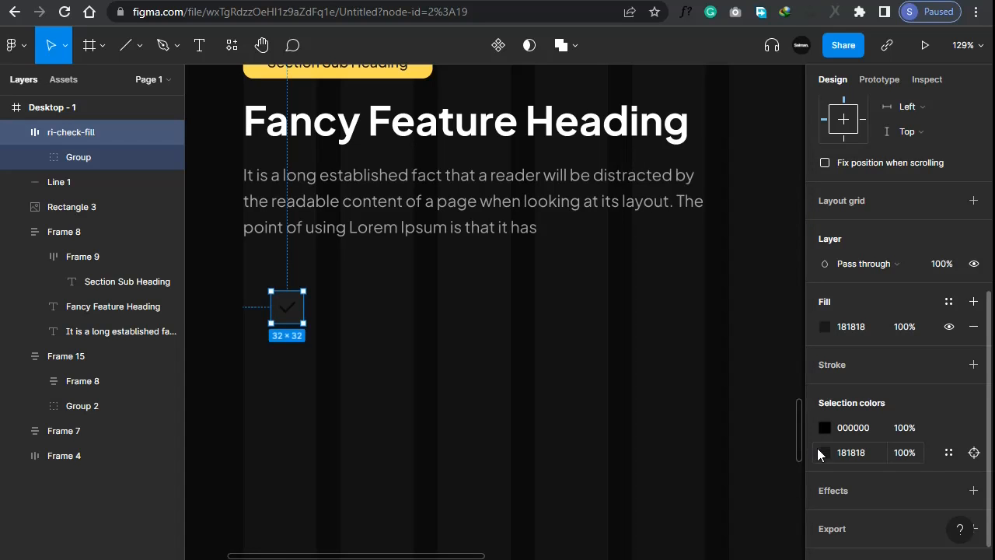
# Change the check mark's black colour to white FFFFFF
pyautogui.click(823, 427)
pyautogui.write('FFFFFF')
pyautogui.press('Return')
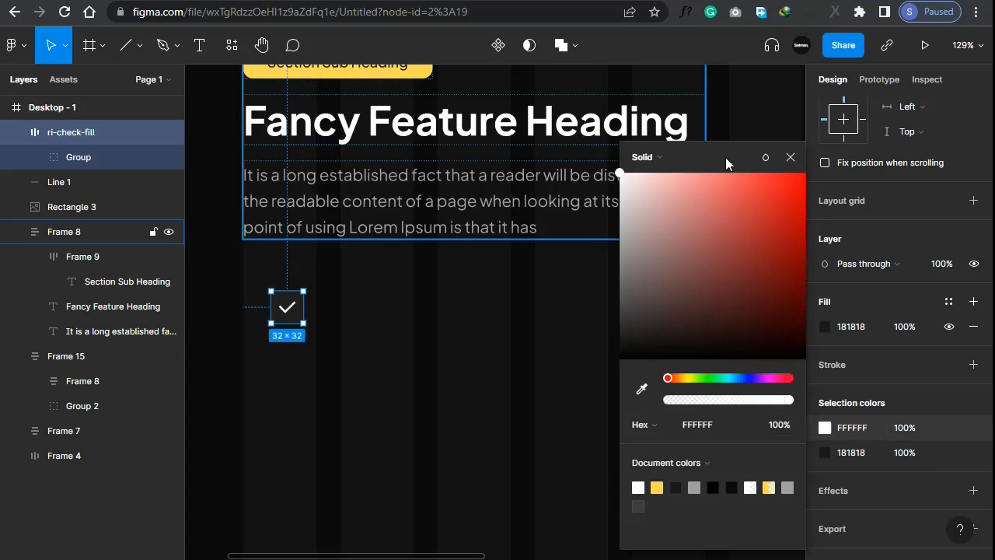
pyautogui.click(791, 157)
# Make the check icon's background circular with a corner radius of 100
pyautogui.scroll(5, 907, 209)
pyautogui.click(928, 202)
pyautogui.write('100')
pyautogui.press('Return')
pyautogui.click(350, 366)
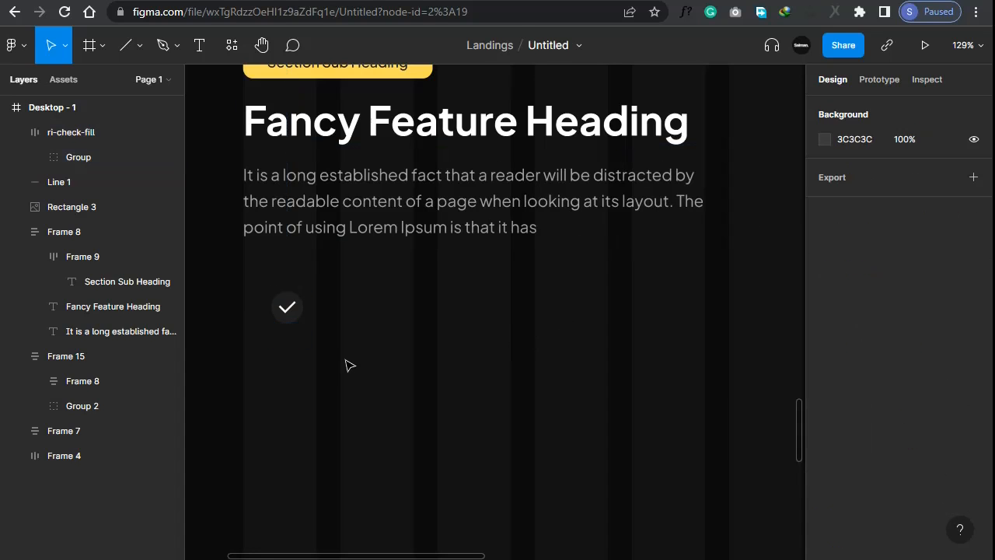
# Align the check icon with the paragraph's left edge and place a duplicate of the paragraph beside the icon
pyautogui.moveTo(300, 324); pyautogui.dragTo(263, 317)
pyautogui.click(420, 226)
pyautogui.moveTo(315, 204); pyautogui.dragTo(359, 342)
# Shorten the duplicated paragraph to "It is a long established fact that a reader will"
pyautogui.doubleClick(360, 342)
pyautogui.hotkey('ctrl', 'c')
pyautogui.moveTo(581, 360); pyautogui.dragTo(312, 350)
pyautogui.hotkey('ctrl', 'a')
pyautogui.write('I')
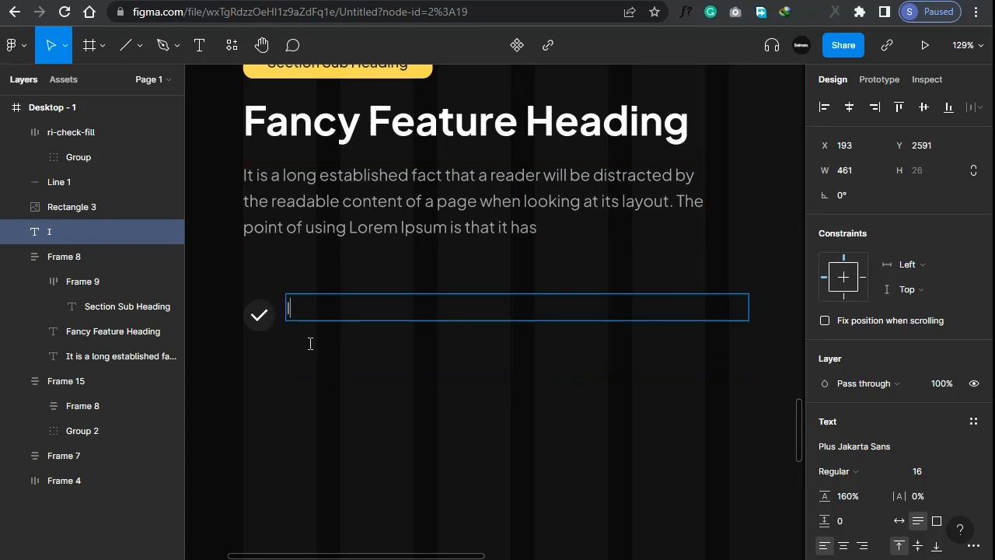
pyautogui.hotkey('ctrl', 'v')
pyautogui.moveTo(600, 351); pyautogui.dragTo(613, 311)
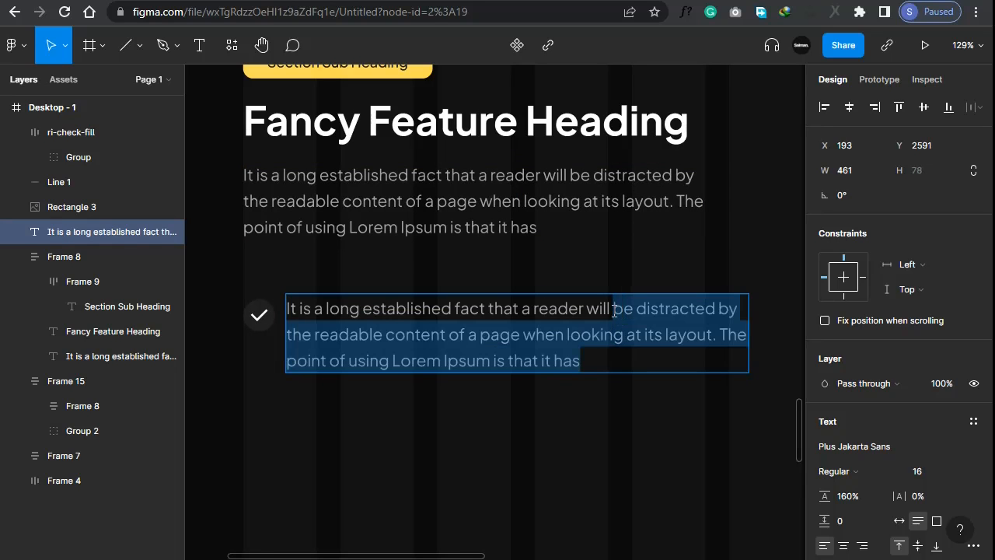
pyautogui.press('BackSpace')
pyautogui.press('Escape')
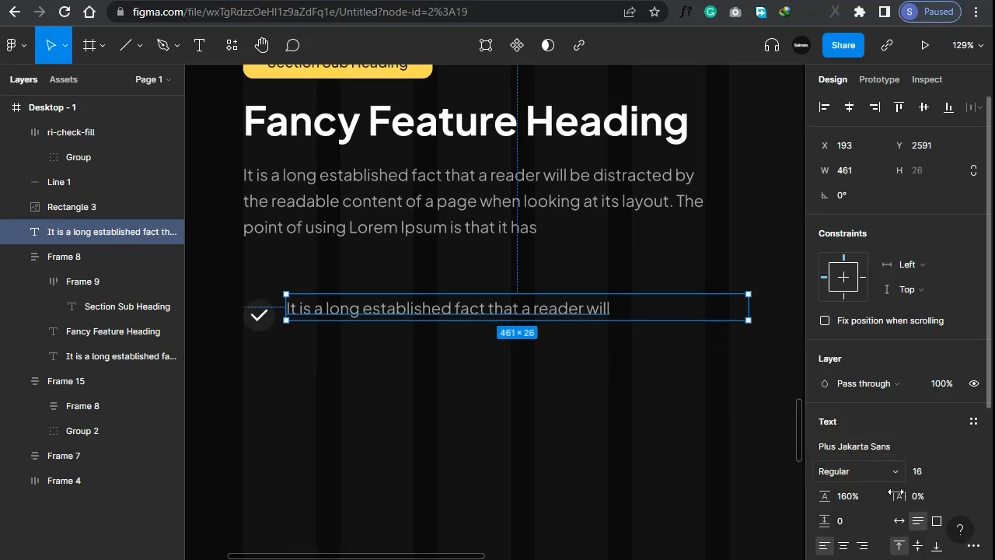
# Set the shortened text to auto width and Medium weight, and centre it vertically beside the check icon
pyautogui.click(899, 520)
pyautogui.click(835, 472)
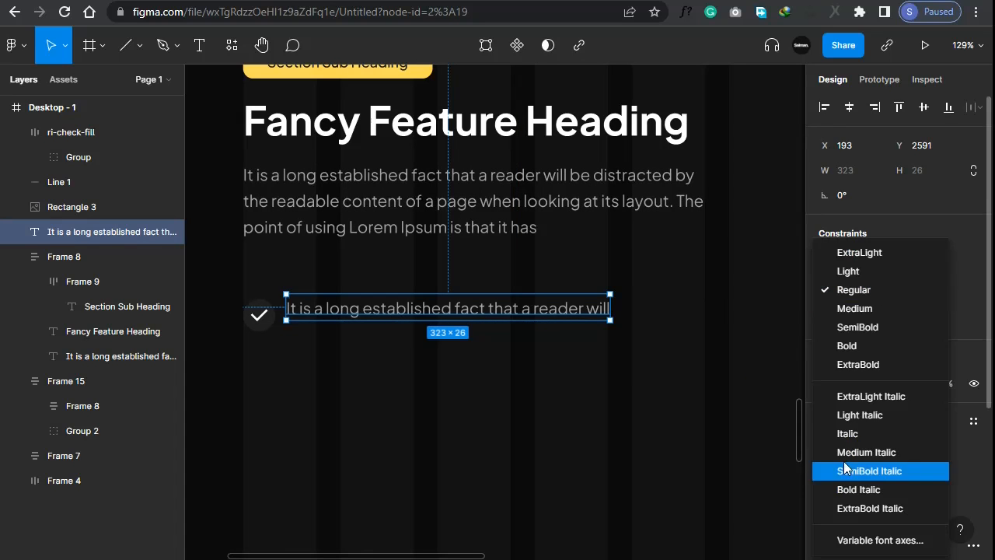
pyautogui.click(855, 306)
pyautogui.moveTo(407, 305); pyautogui.dragTo(412, 317)
# Combine the check icon and its text in a horizontal auto layout with 12 spacing
pyautogui.keyDown('shift'); pyautogui.click(259, 315); pyautogui.keyUp('shift')
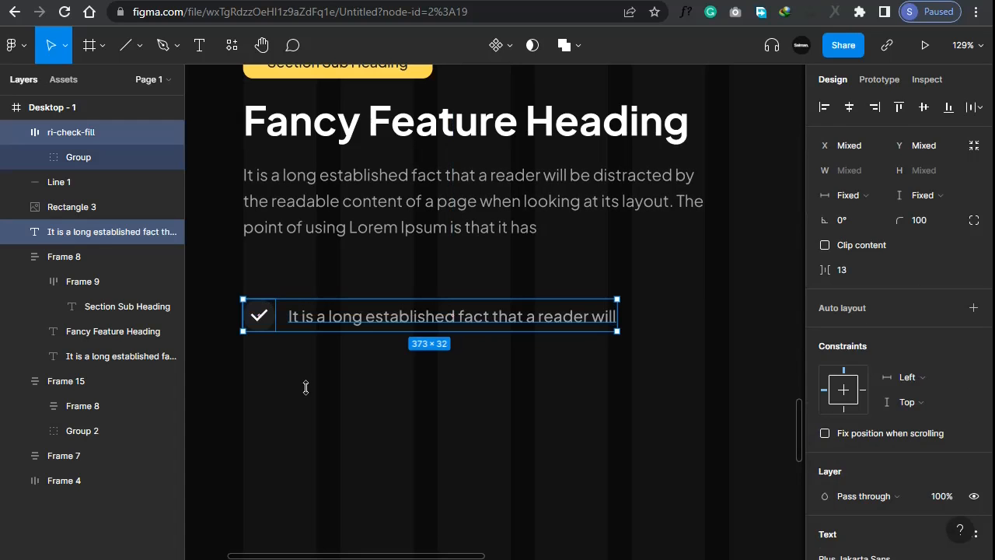
pyautogui.hotkey('shift', 'a')
pyautogui.scroll(3, 267, 389)
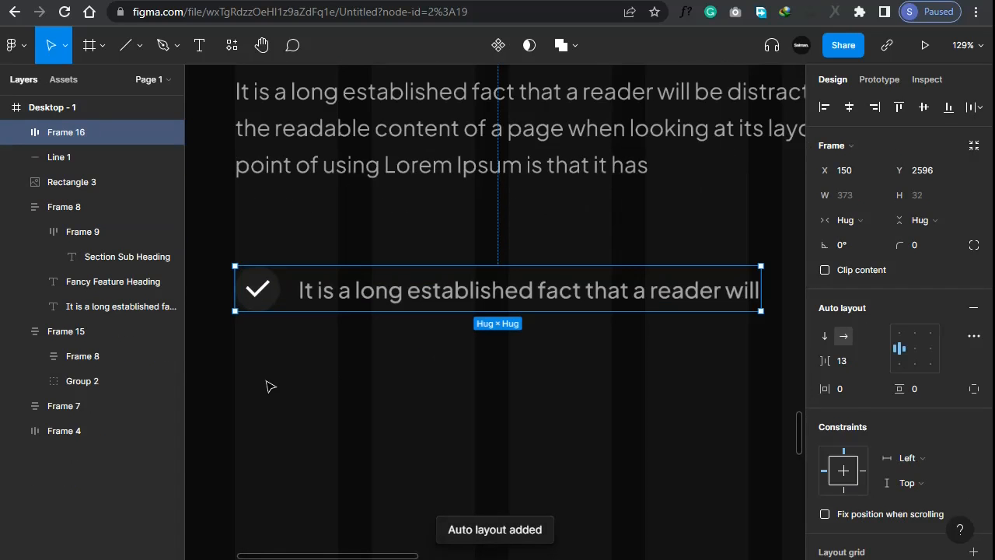
pyautogui.click(842, 360)
pyautogui.write('12')
pyautogui.press('Return')
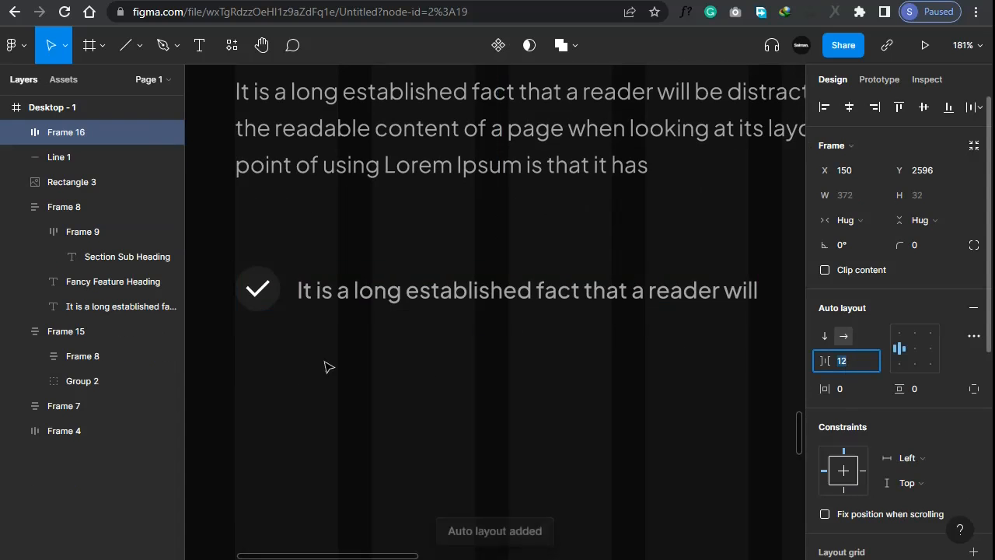
# Duplicate the check row twice below itself and combine the three rows in a vertical auto layout
pyautogui.moveTo(332, 290); pyautogui.dragTo(334, 356)
pyautogui.hotkey('ctrl', 'd')
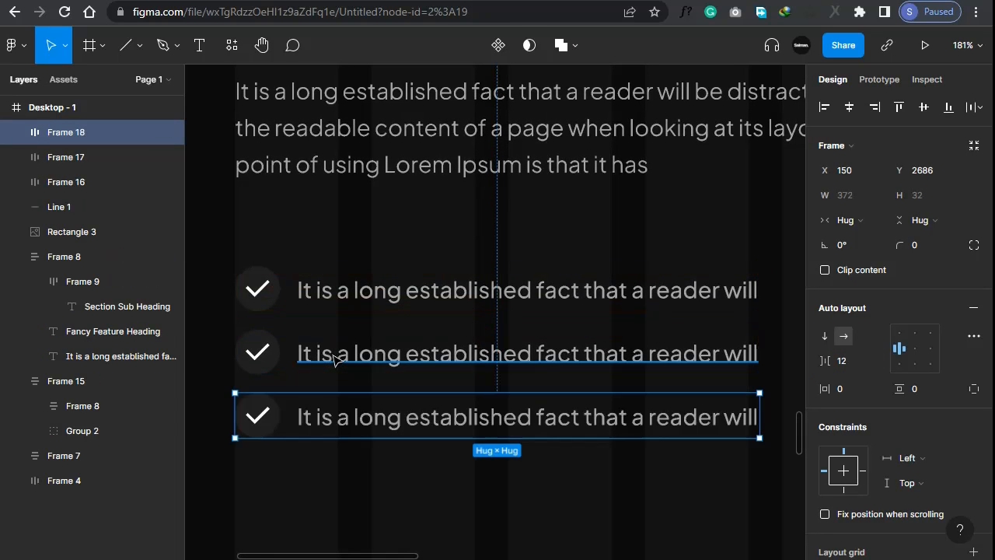
pyautogui.scroll(-3, 451, 378)
pyautogui.moveTo(439, 457); pyautogui.dragTo(438, 327)
pyautogui.hotkey('shift', 'a')
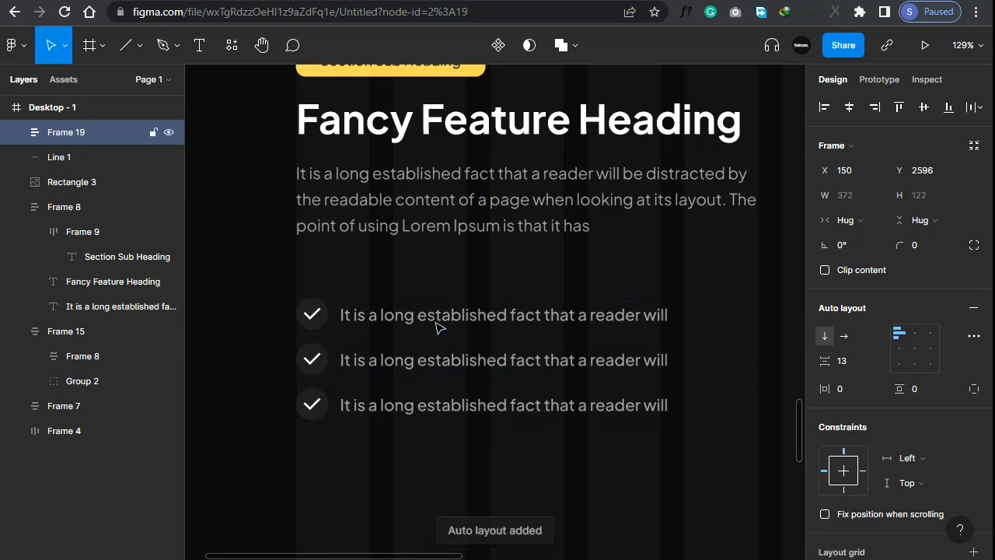
# Combine the feature header and the check list in one vertical auto layout with 44 spacing
pyautogui.keyDown('shift'); pyautogui.click(445, 203); pyautogui.keyUp('shift')
pyautogui.hotkey('shift', 'a')
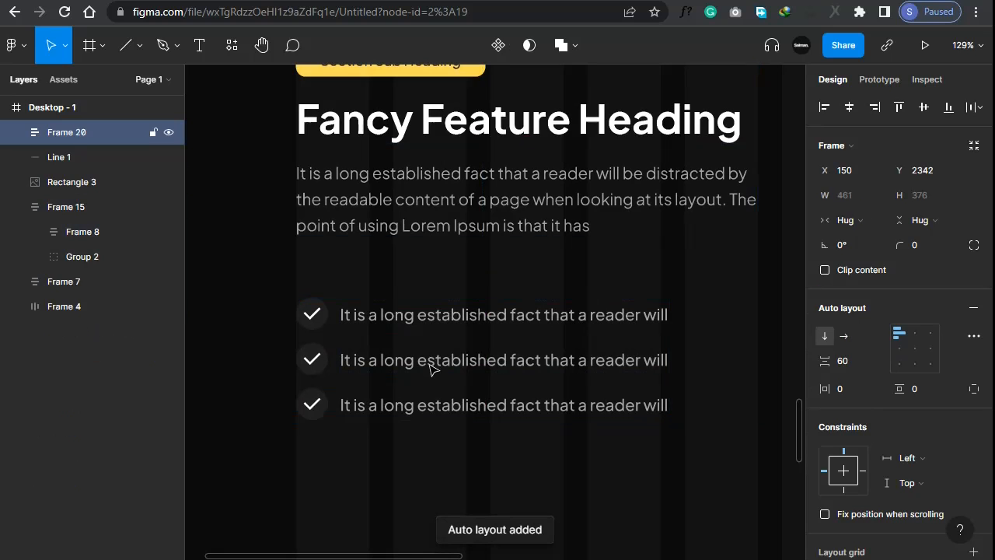
pyautogui.scroll(-2, 391, 369)
pyautogui.click(860, 360)
pyautogui.write('44')
pyautogui.press('Return')
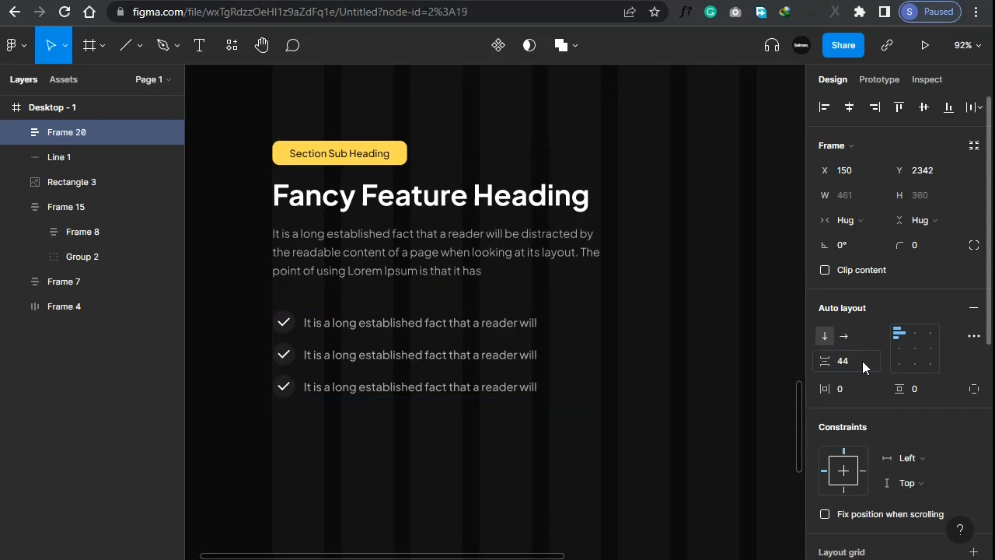
pyautogui.click(479, 449)
# Draw a rectangle of about 558 × 446 beside the feature text, ending at the last grid column's right edge
pyautogui.scroll(-2, 372, 433)
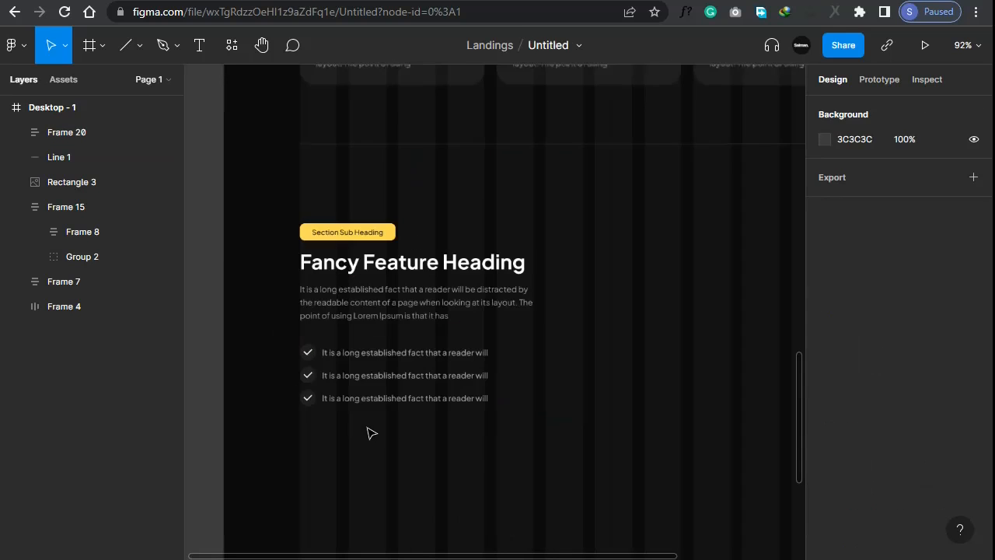
pyautogui.scroll(-3, 219, 407)
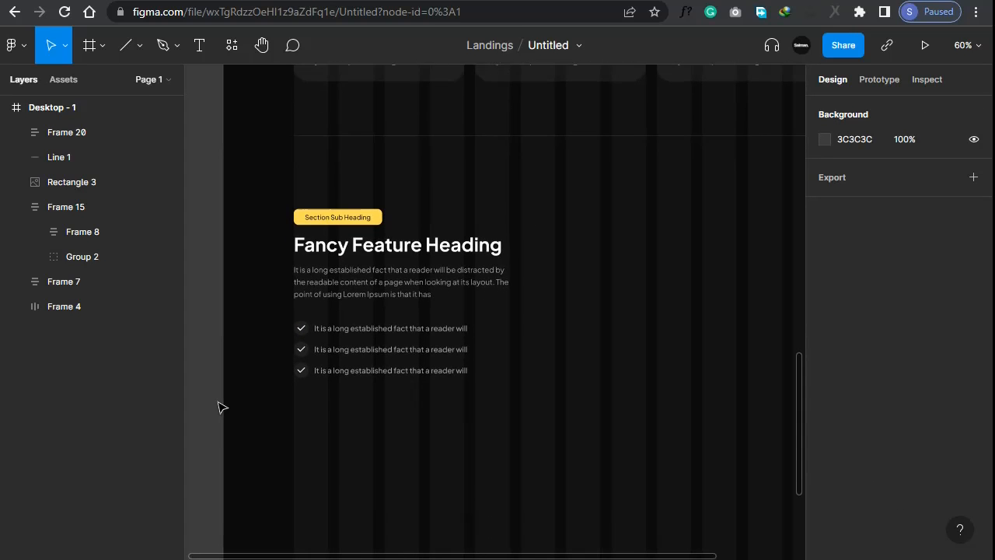
pyautogui.click(141, 53)
pyautogui.click(127, 88)
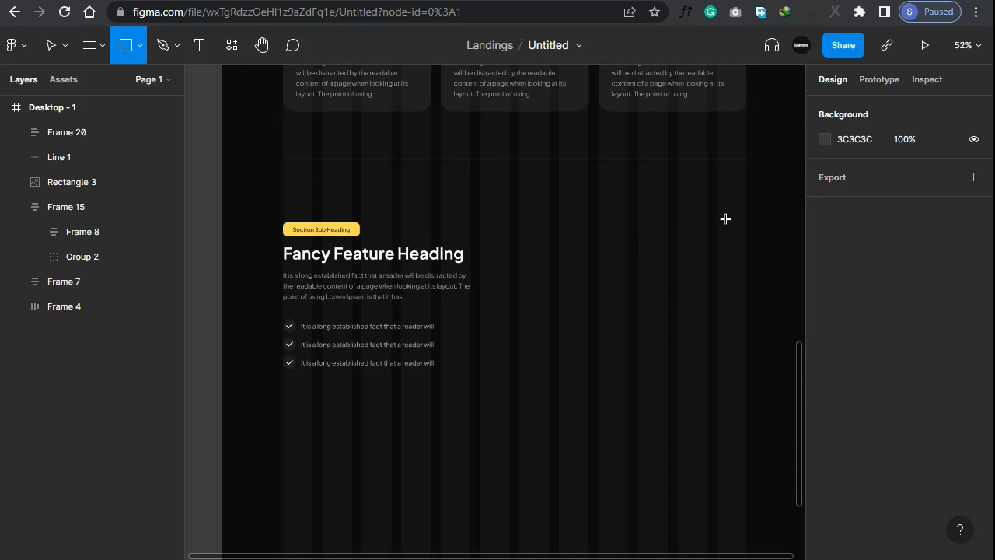
pyautogui.moveTo(747, 202)
pyautogui.mouseDown()
pyautogui.moveTo(544, 355)
pyautogui.moveTo(523, 383)
pyautogui.mouseUp()
# Switch the rectangle's fill from solid to image and open the file chooser for its picture
pyautogui.scroll(-1, 851, 378)
pyautogui.click(825, 390)
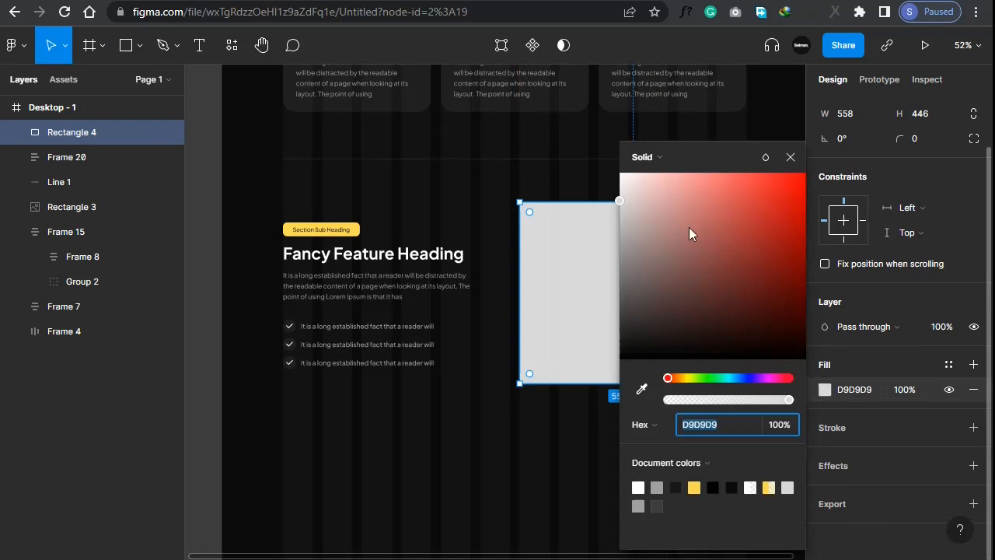
pyautogui.click(654, 158)
pyautogui.click(681, 252)
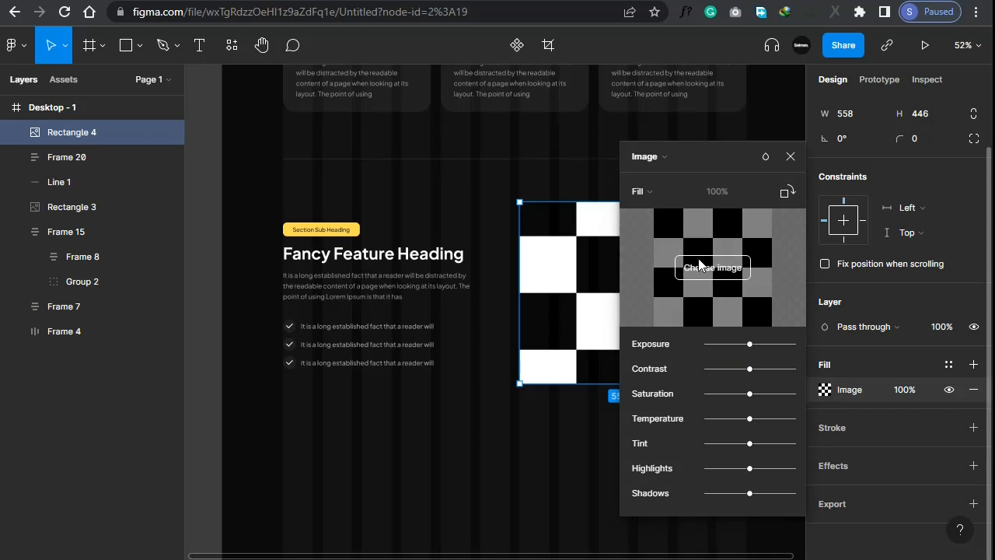
pyautogui.click(692, 269)
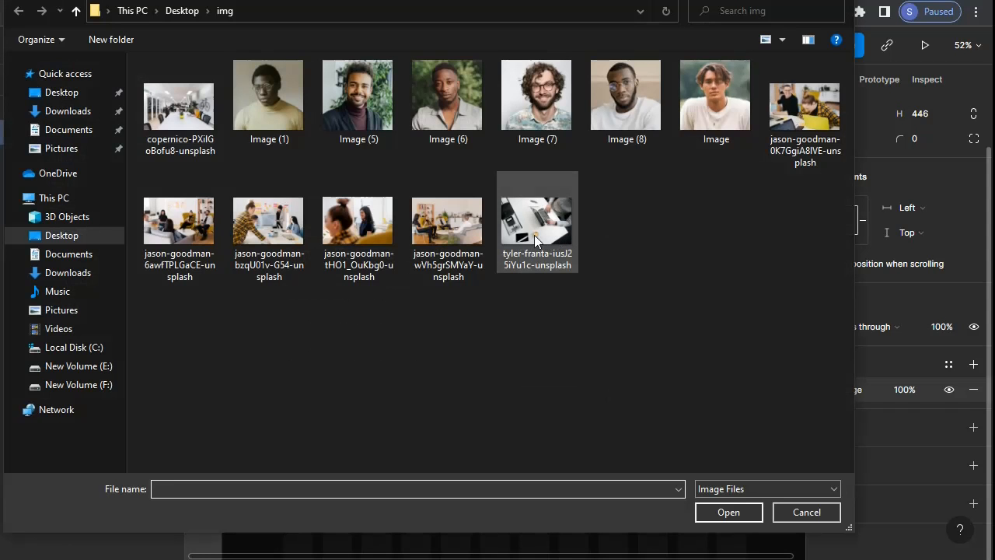
# Fill the rectangle beside the feature text with the image jason-goodman-0K7GgiA8IVE-unsplash
pyautogui.click(780, 116)
pyautogui.doubleClick(781, 116)
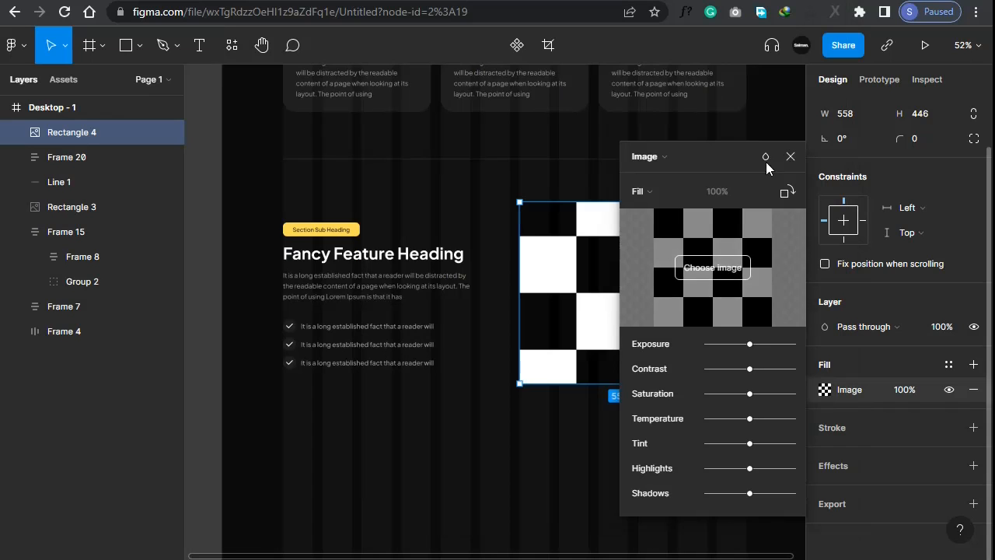
pyautogui.click(790, 156)
pyautogui.scroll(3, 713, 366)
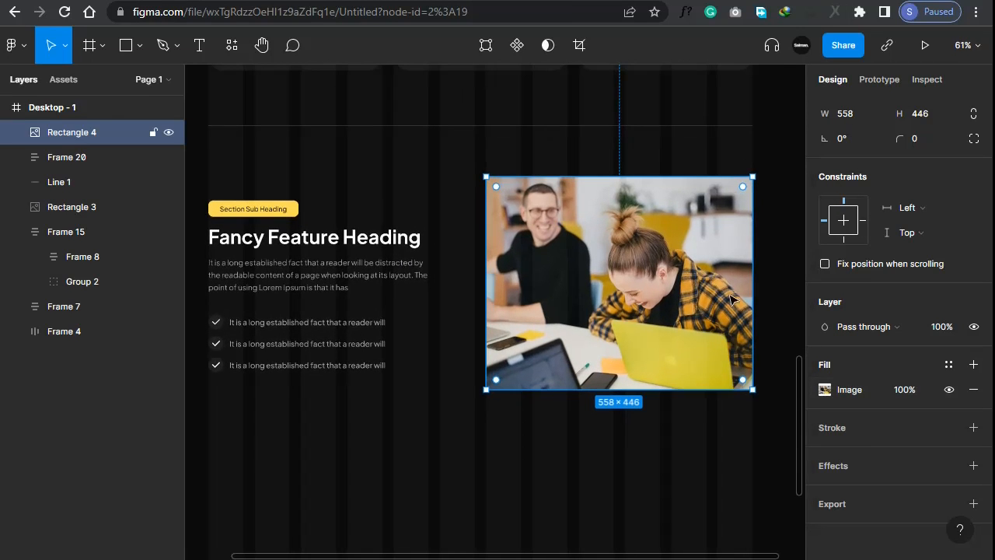
# Set the feature image's corner radius to 32
pyautogui.click(932, 139)
pyautogui.write('32')
pyautogui.press('Return')
pyautogui.click(730, 431)
# Combine the feature text block and image in one auto layout frame and move it down to Y 2302
pyautogui.click(619, 283)
pyautogui.keyDown('shift'); pyautogui.click(318, 287); pyautogui.keyUp('shift')
pyautogui.hotkey('shift', 'a')
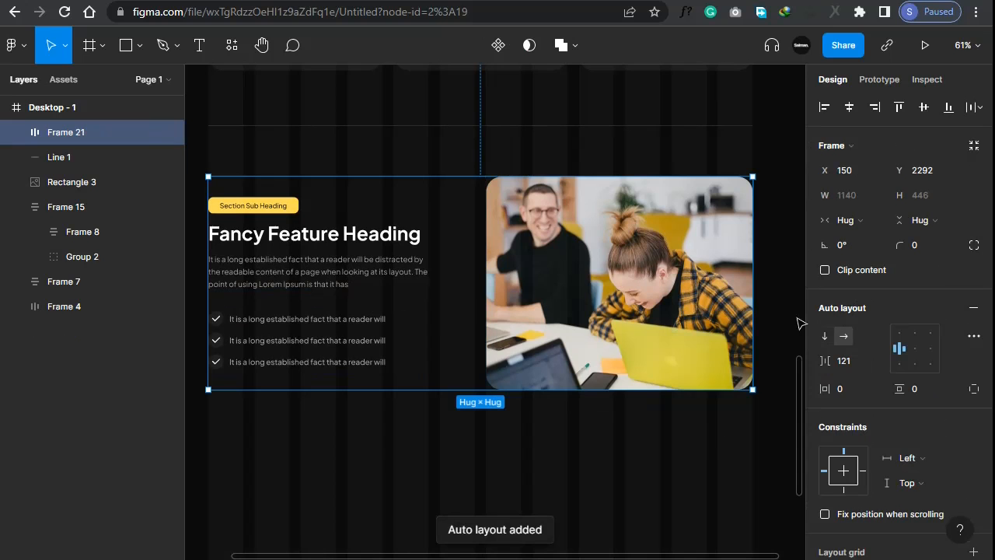
pyautogui.moveTo(629, 314); pyautogui.dragTo(622, 307)
pyautogui.keyDown('ctrl'); pyautogui.scroll(-3, 622, 307); pyautogui.keyUp('ctrl')
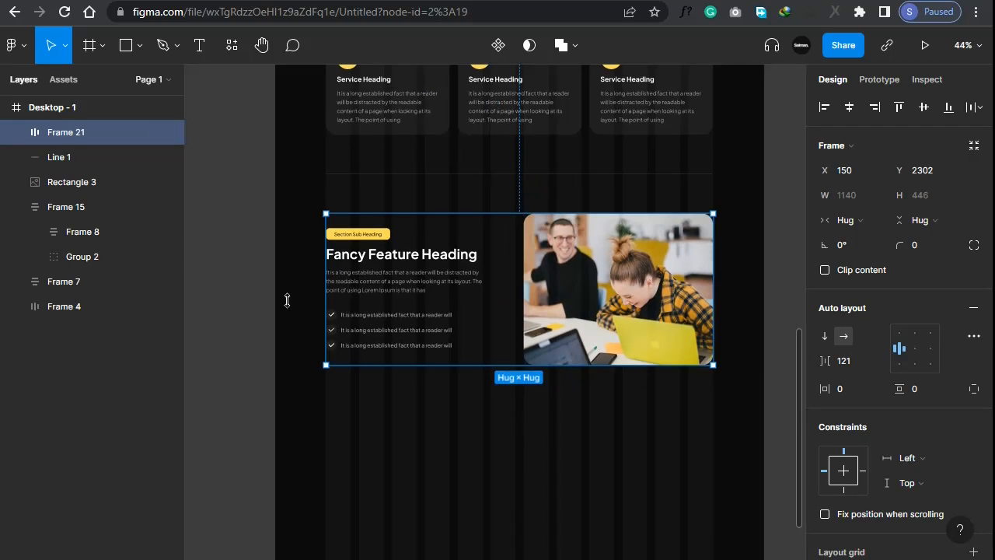
# Duplicate the feature row directly below the original and reorder the copy so its image comes before the text
pyautogui.scroll(-3, 468, 315)
pyautogui.keyDown('alt'); pyautogui.moveTo(542, 148); pyautogui.dragTo(544, 311); pyautogui.keyUp('alt')
pyautogui.doubleClick(614, 313)
pyautogui.press('Left')
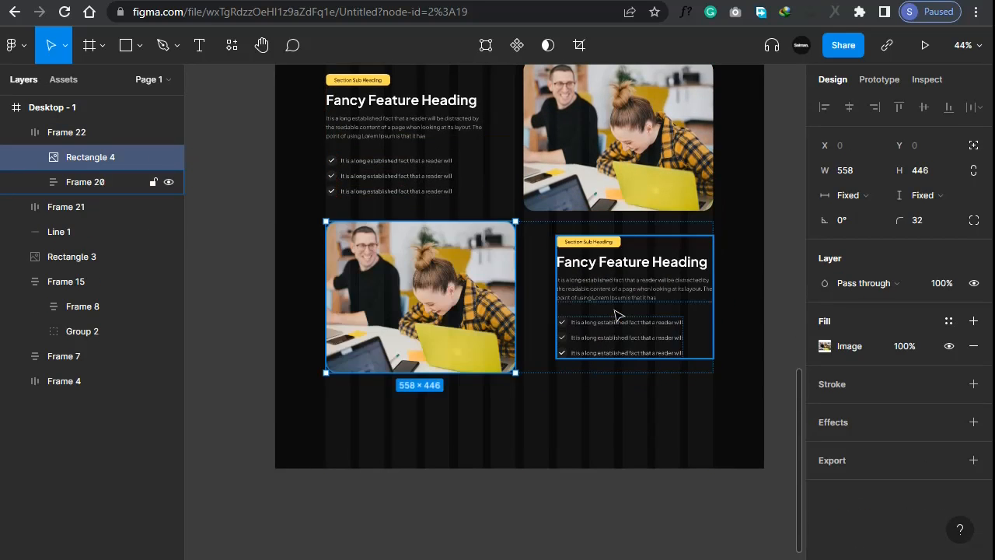
# Replace the second feature row's image with jason-goodman-6awfTPLGaCE-unsplash
pyautogui.click(824, 347)
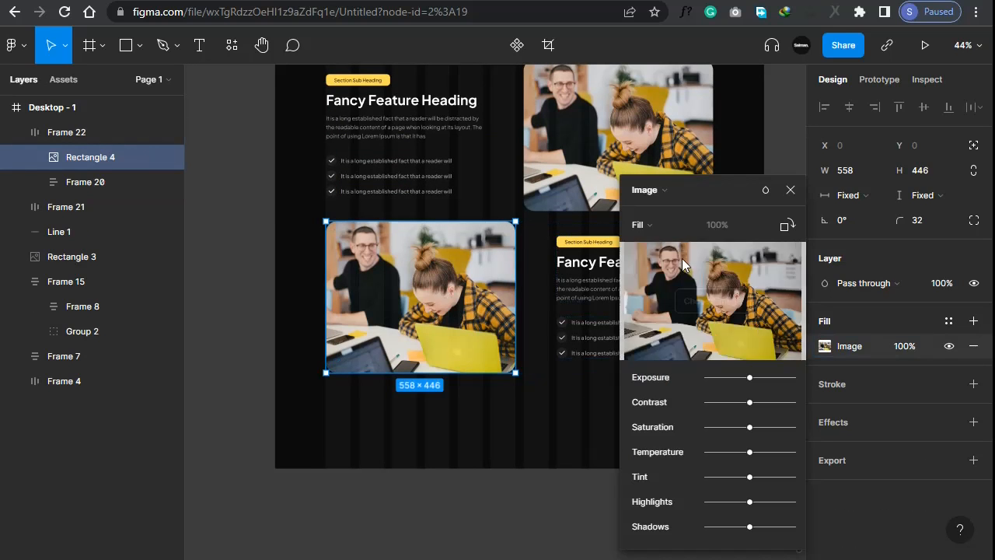
pyautogui.click(692, 301)
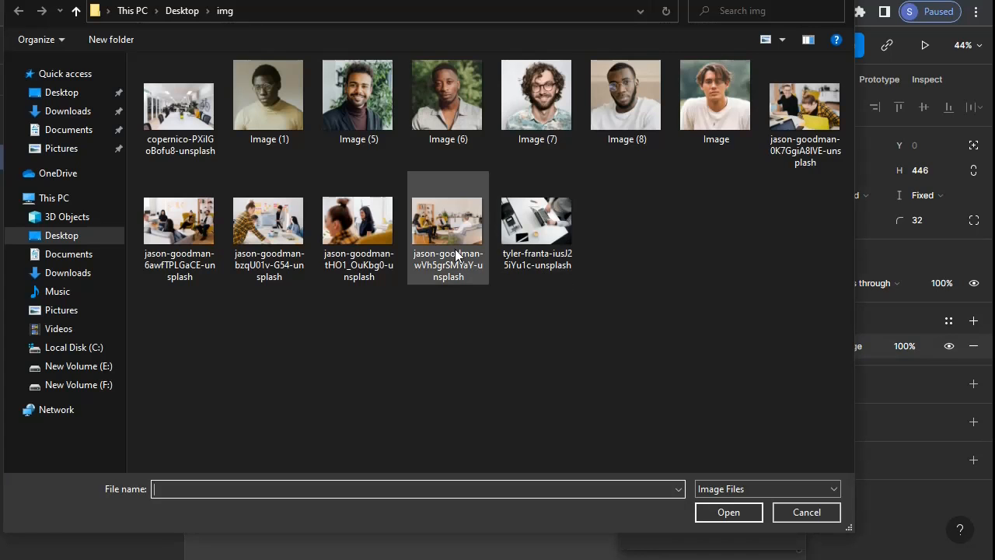
pyautogui.doubleClick(147, 249)
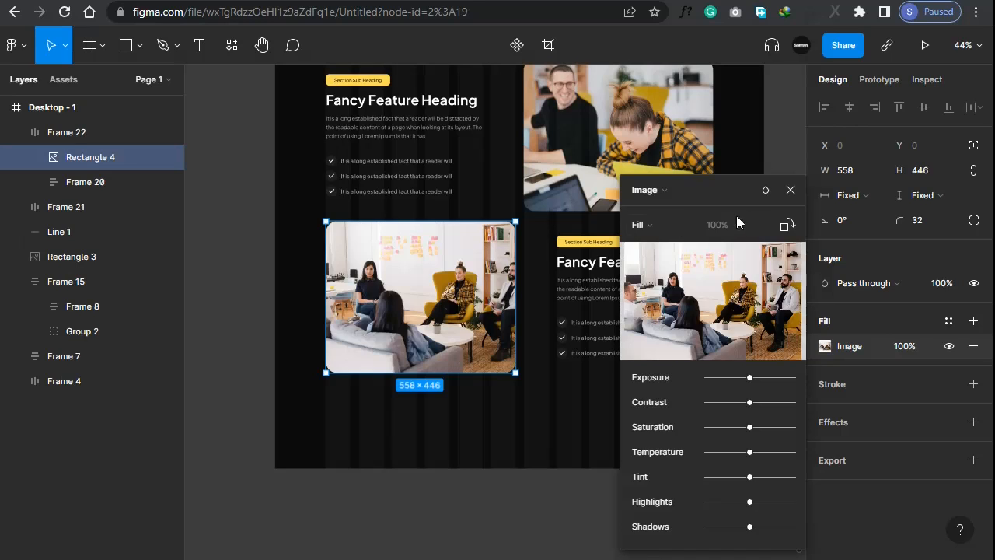
pyautogui.click(790, 190)
# Extend the Desktop - 1 frame downward to a height of 4935
pyautogui.click(78, 108)
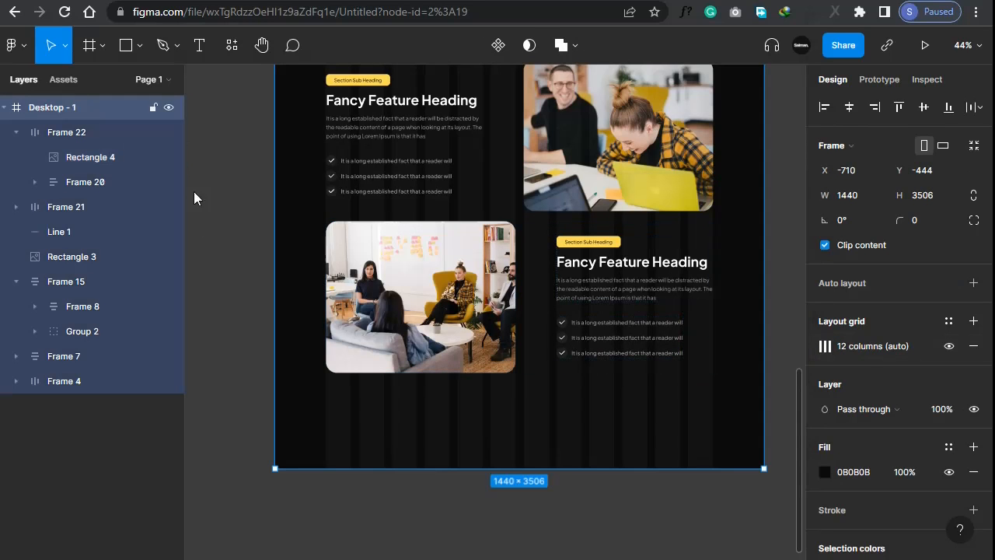
pyautogui.moveTo(379, 485); pyautogui.dragTo(471, 526)
pyautogui.scroll(3, 491, 391)
pyautogui.scroll(3, 491, 392)
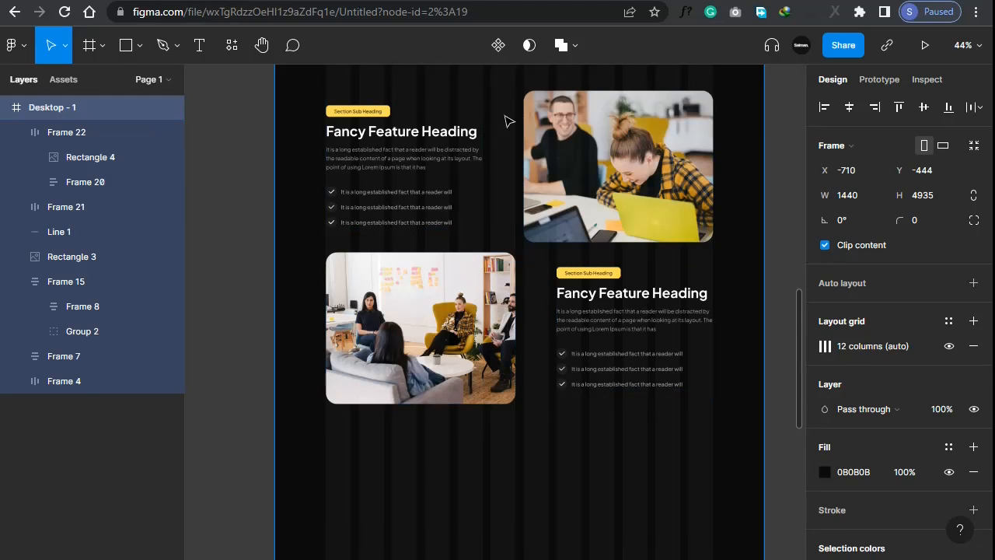
# Duplicate the first feature row and place the copy below the second row at Y 3273
pyautogui.click(492, 153)
pyautogui.moveTo(491, 398); pyautogui.dragTo(491, 393)
pyautogui.moveTo(603, 231); pyautogui.dragTo(606, 544)
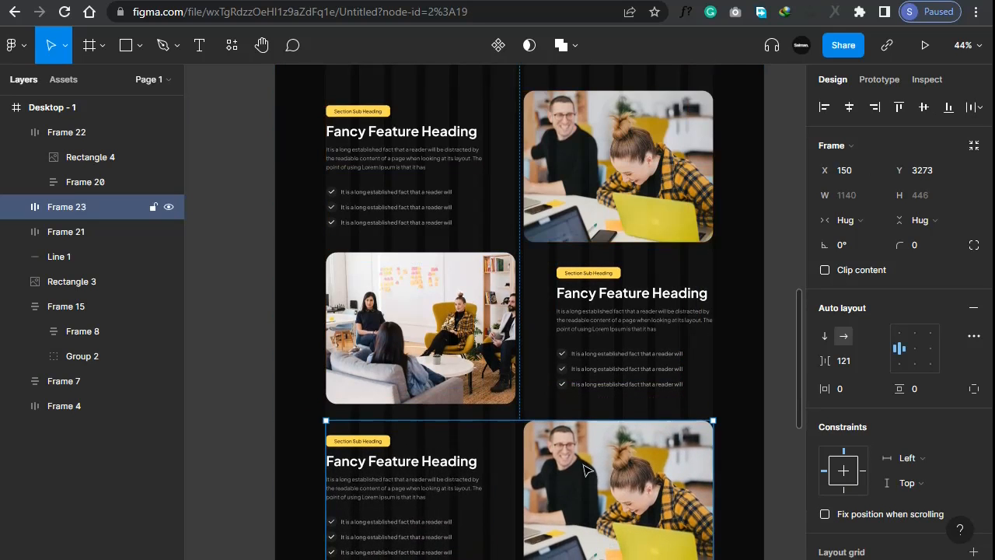
pyautogui.scroll(-3, 626, 485)
pyautogui.scroll(3, 652, 350)
# Replace the third feature row's image with jason-goodman-bzqU01v-G54-unsplash
pyautogui.doubleClick(652, 350)
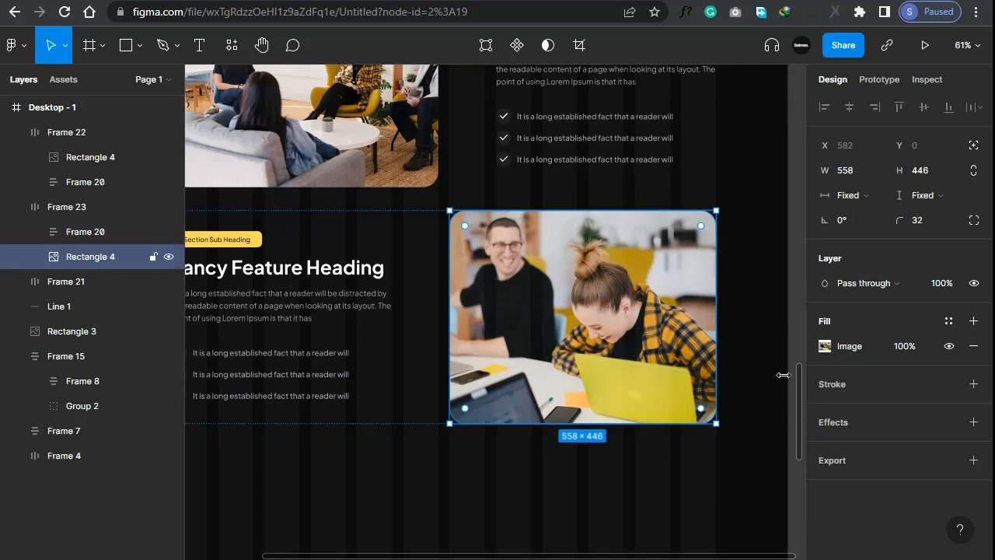
pyautogui.click(832, 346)
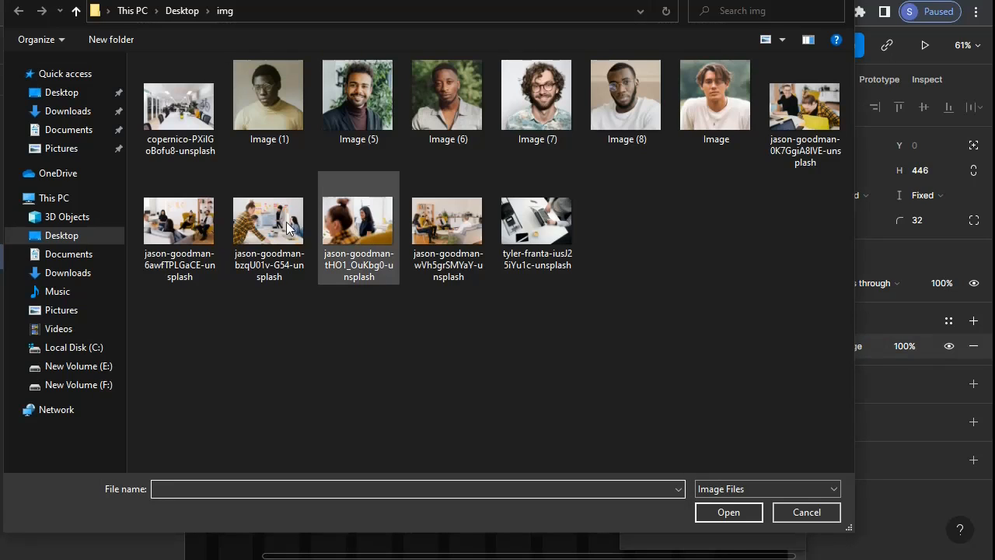
pyautogui.doubleClick(288, 226)
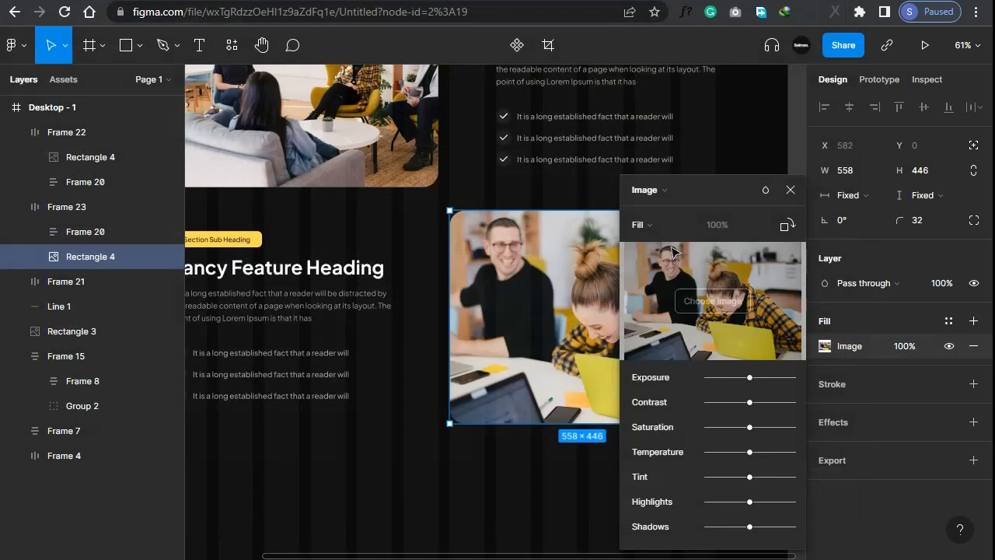
pyautogui.click(790, 190)
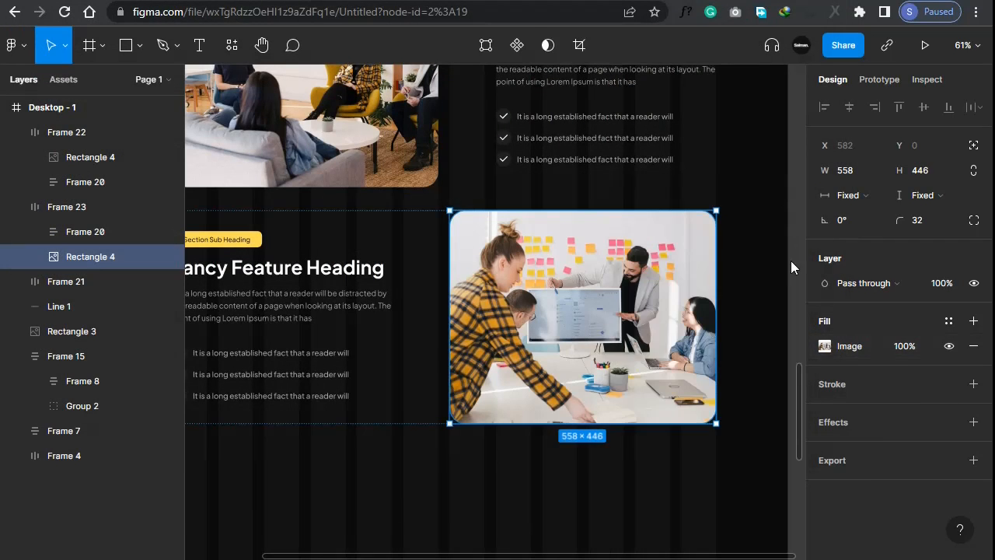
# Select all three feature rows and set the vertical spacing between them to 60
pyautogui.click(791, 265)
pyautogui.scroll(-5, 793, 263)
pyautogui.moveTo(791, 264); pyautogui.dragTo(570, 261)
pyautogui.scroll(1, 644, 224)
pyautogui.click(735, 403)
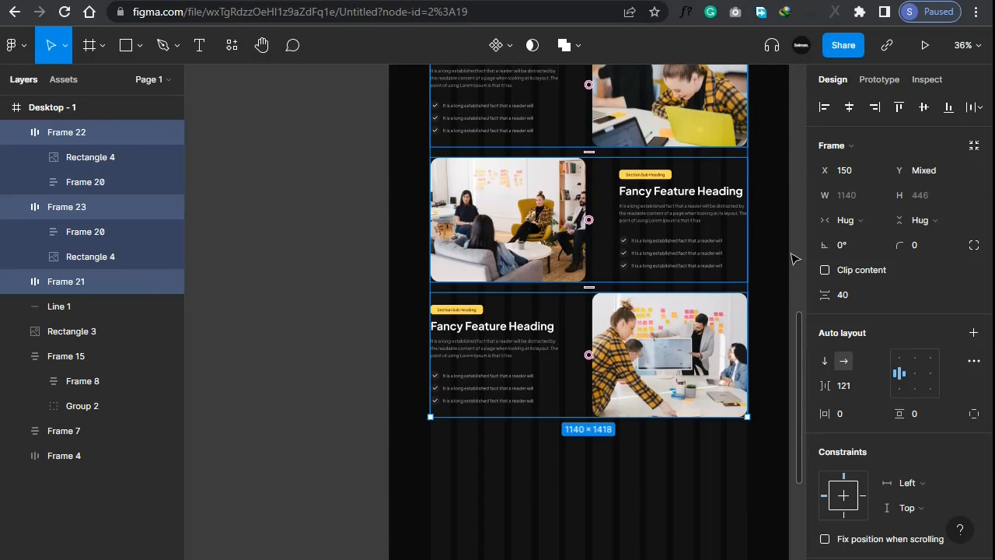
pyautogui.click(853, 302)
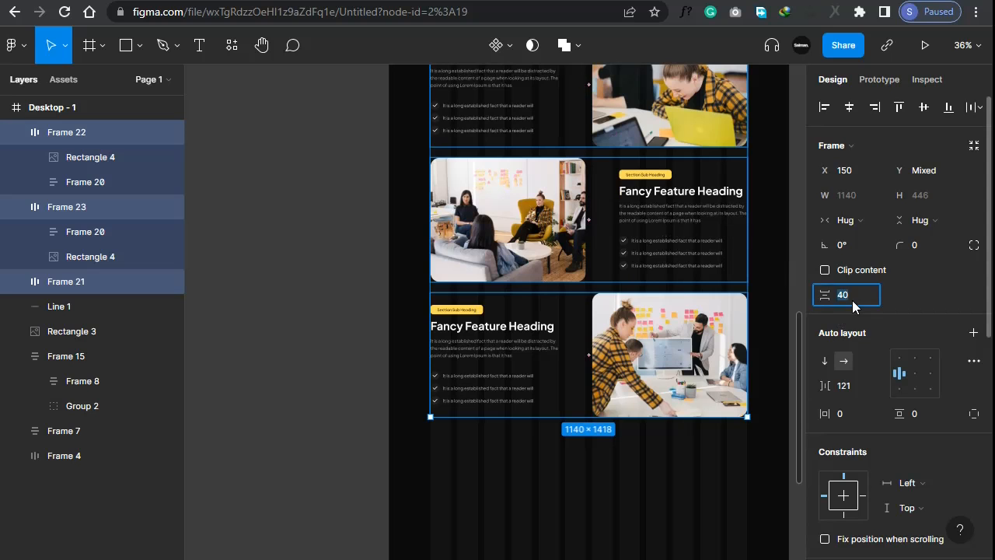
pyautogui.write('60')
pyautogui.press('Return')
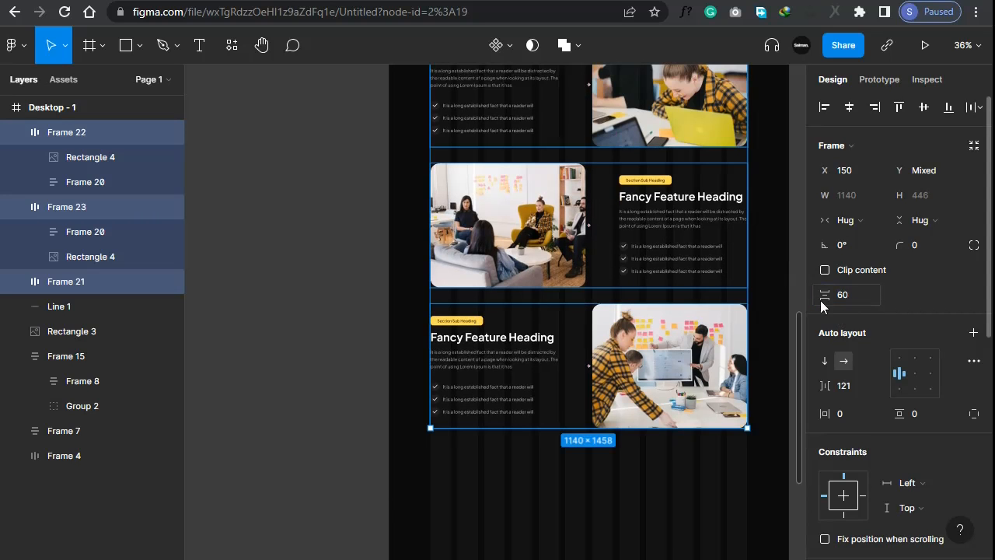
# Wrap the three selected feature rows in a vertical auto layout frame
pyautogui.rightClick(585, 225)
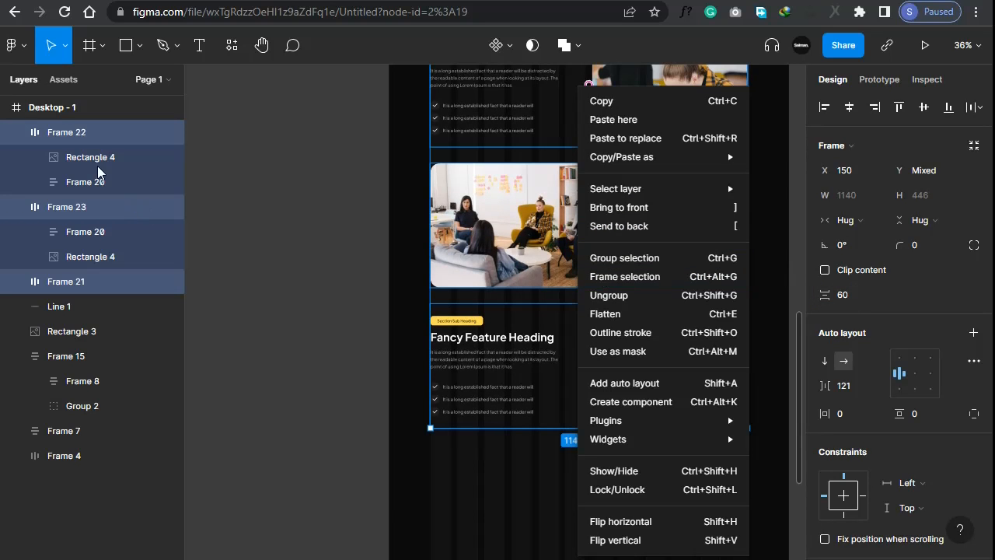
pyautogui.rightClick(94, 135)
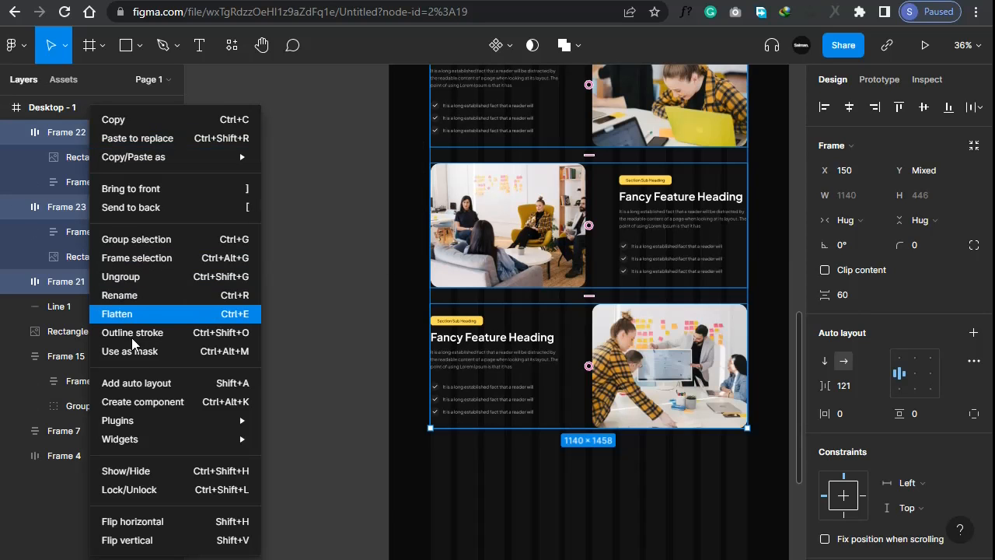
pyautogui.click(133, 383)
pyautogui.scroll(2, 609, 256)
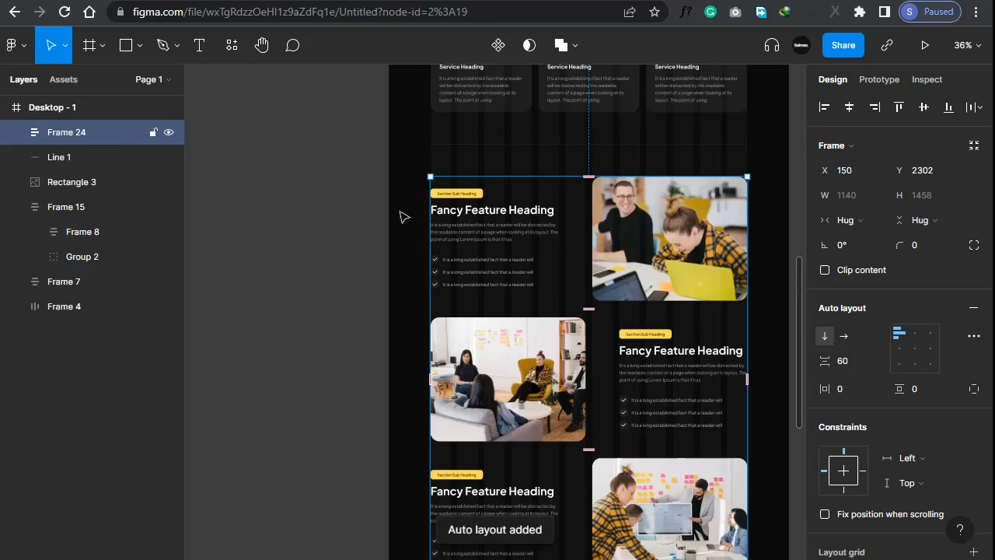
# Hide the 12-column layout grid of the Desktop - 1 frame
pyautogui.click(74, 103)
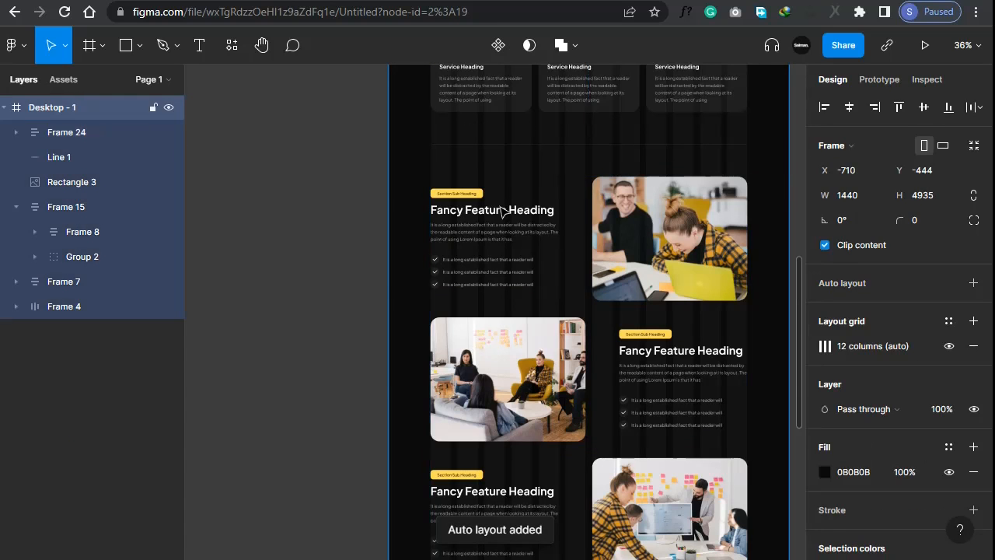
pyautogui.click(948, 346)
pyautogui.scroll(-2, 338, 355)
pyautogui.scroll(5, 800, 296)
pyautogui.scroll(2, 715, 279)
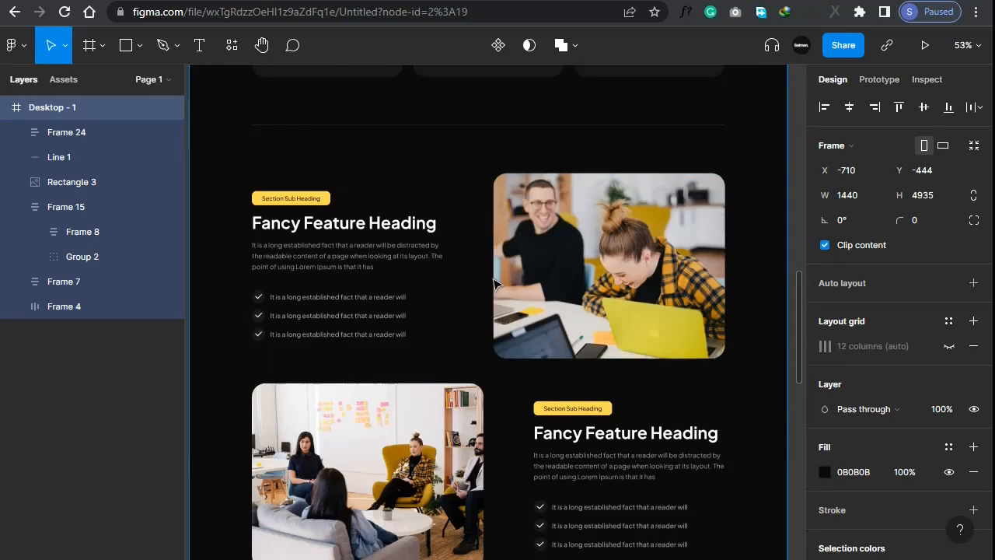
pyautogui.scroll(2, 495, 282)
# Duplicate the divider line above the feature rows and place the copy beneath the third feature row
pyautogui.click(488, 278)
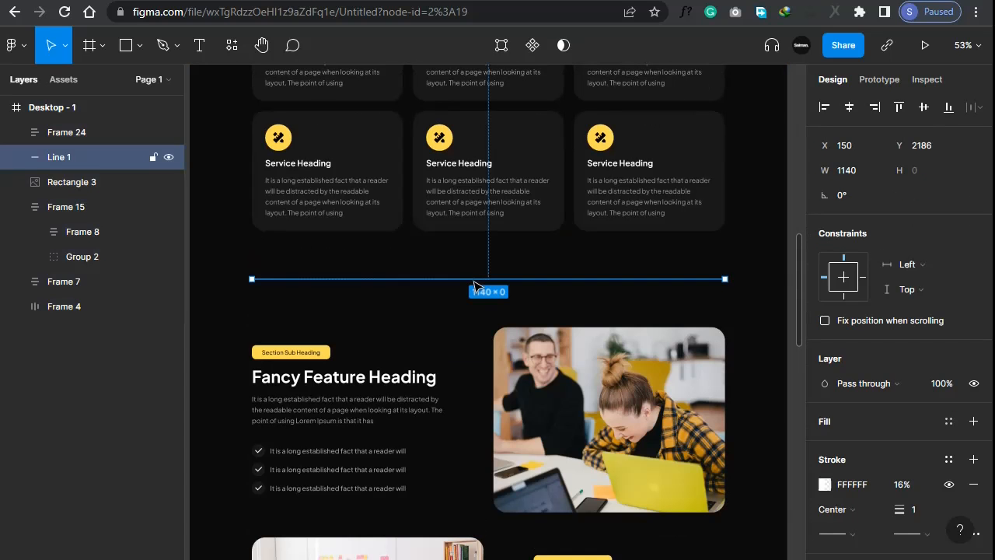
pyautogui.moveTo(488, 280); pyautogui.dragTo(489, 506)
pyautogui.moveTo(476, 554); pyautogui.dragTo(474, 424)
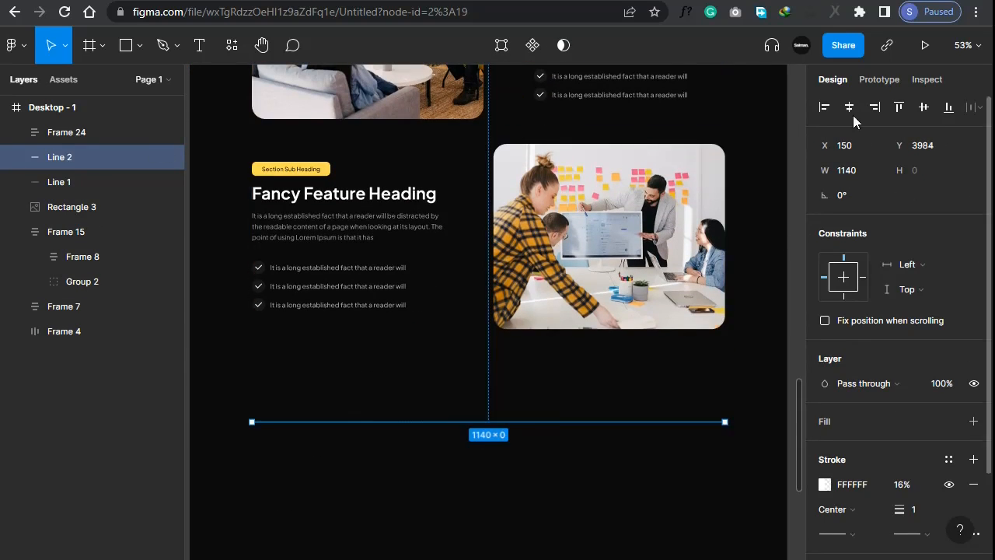
pyautogui.moveTo(496, 422); pyautogui.dragTo(498, 404)
pyautogui.click(491, 430)
# Switch to the Landex reference prototype and examine the layout of its feature rows and the section that follows them
pyautogui.scroll(-1, 371, 204)
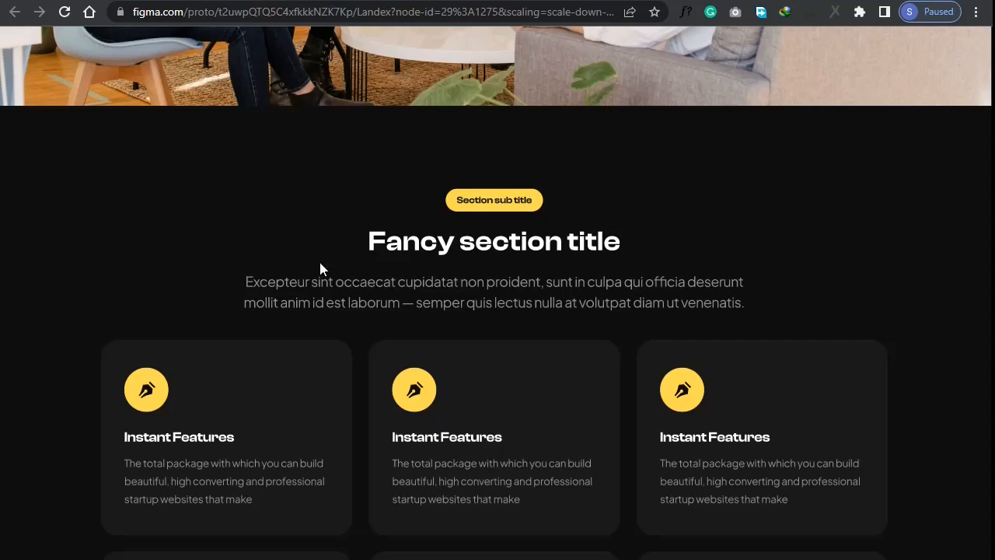
pyautogui.scroll(-10, 339, 266)
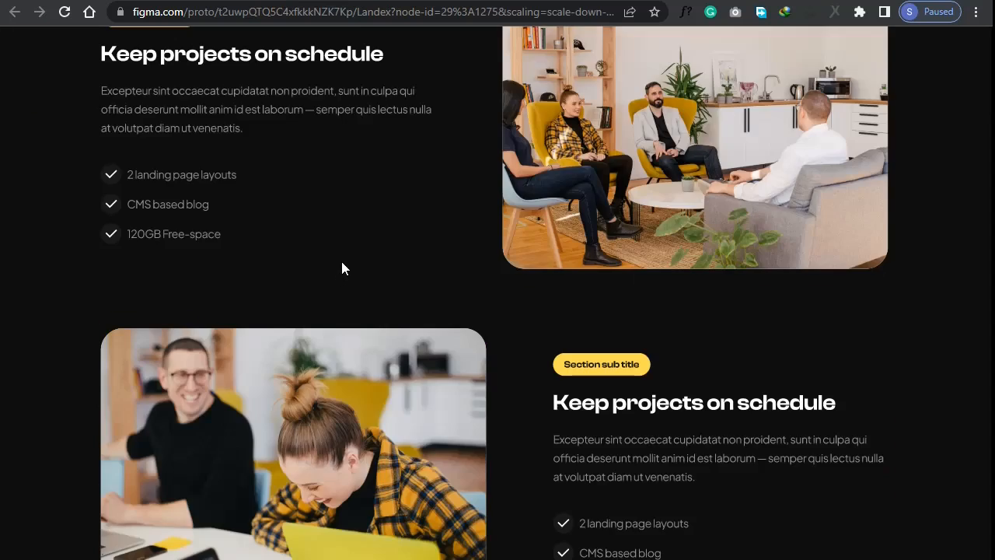
pyautogui.scroll(1, 340, 266)
pyautogui.scroll(-10, 347, 262)
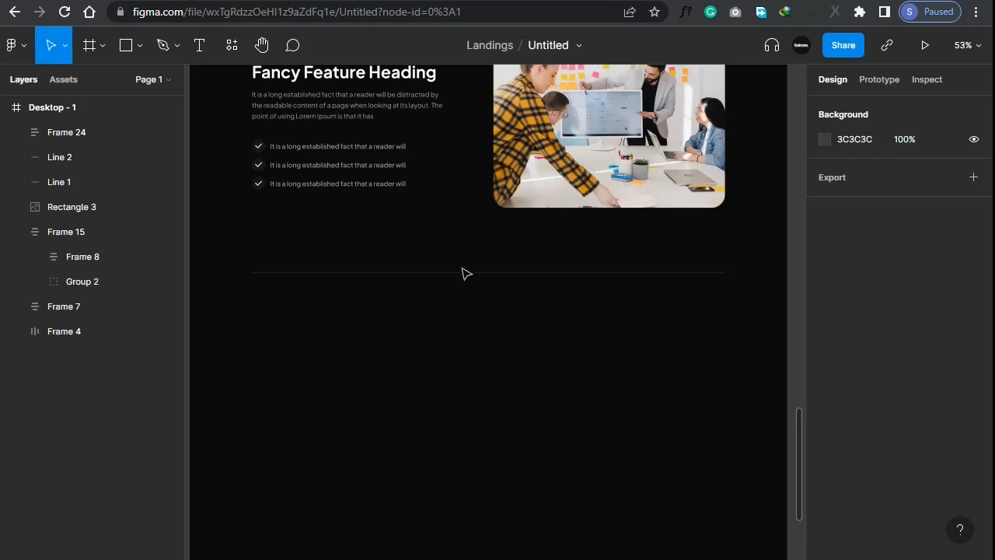
# Back in the Untitled design, copy the services section's heading block below the new divider and center it horizontally on the page
pyautogui.scroll(3, 460, 280)
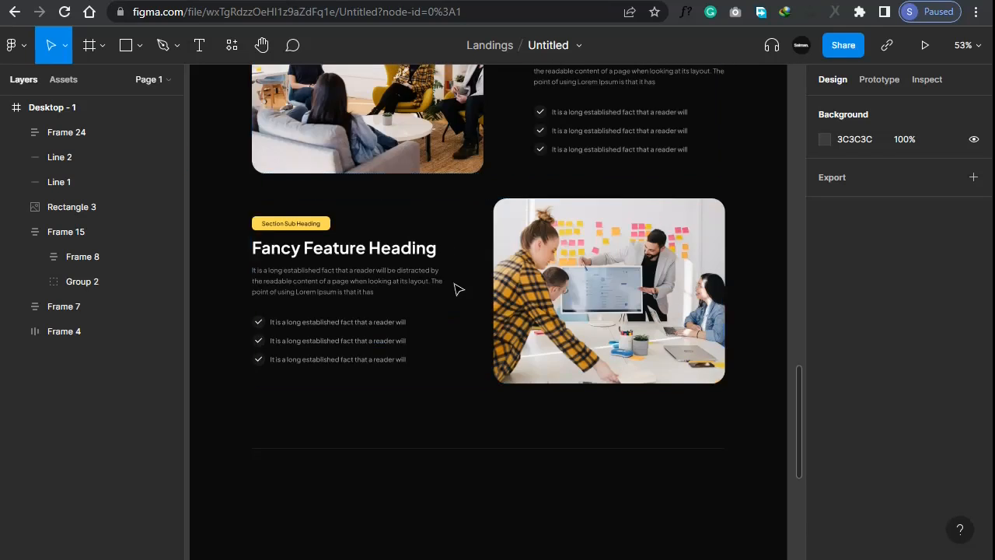
pyautogui.scroll(-2, 482, 276)
pyautogui.scroll(5, 480, 233)
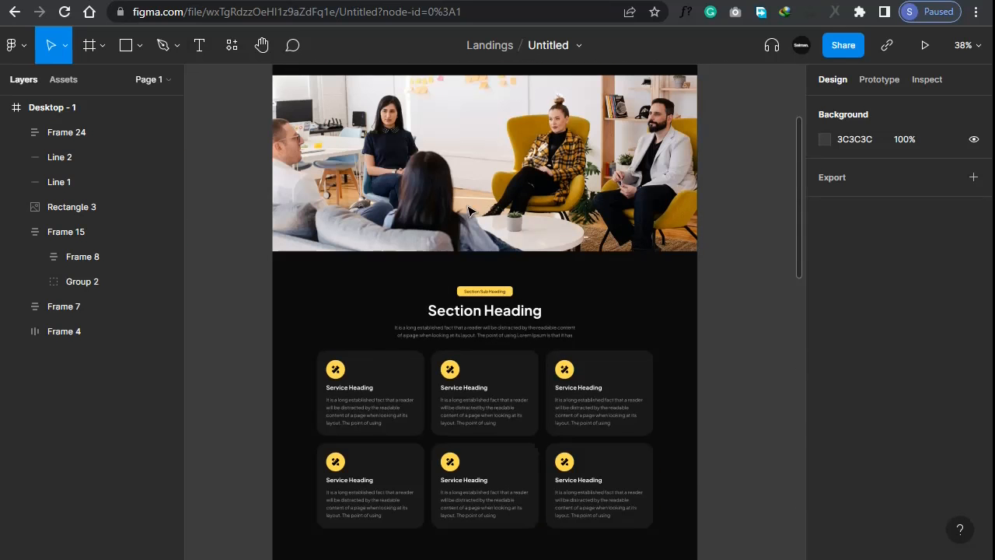
pyautogui.click(487, 311)
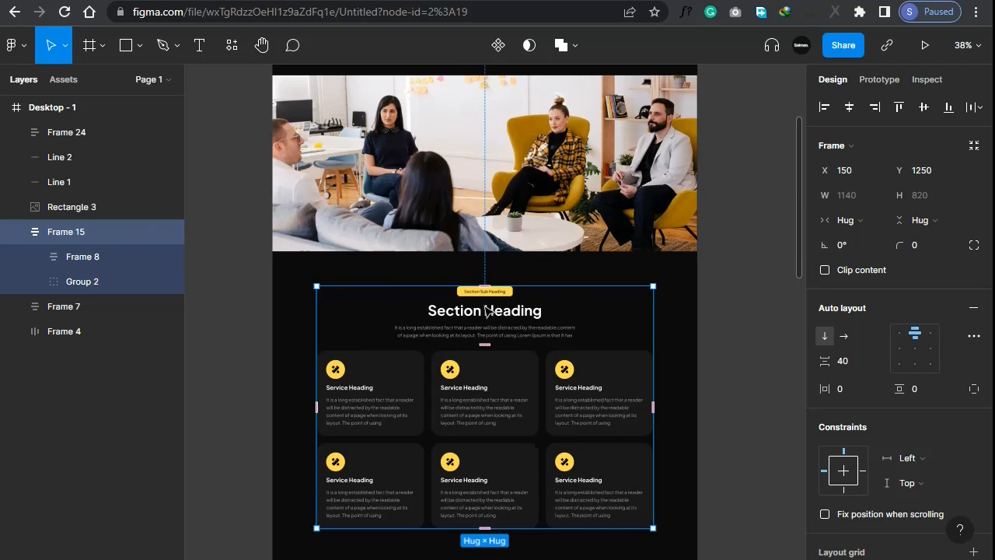
pyautogui.click(487, 311)
pyautogui.moveTo(485, 350); pyautogui.dragTo(475, 381)
pyautogui.click(850, 108)
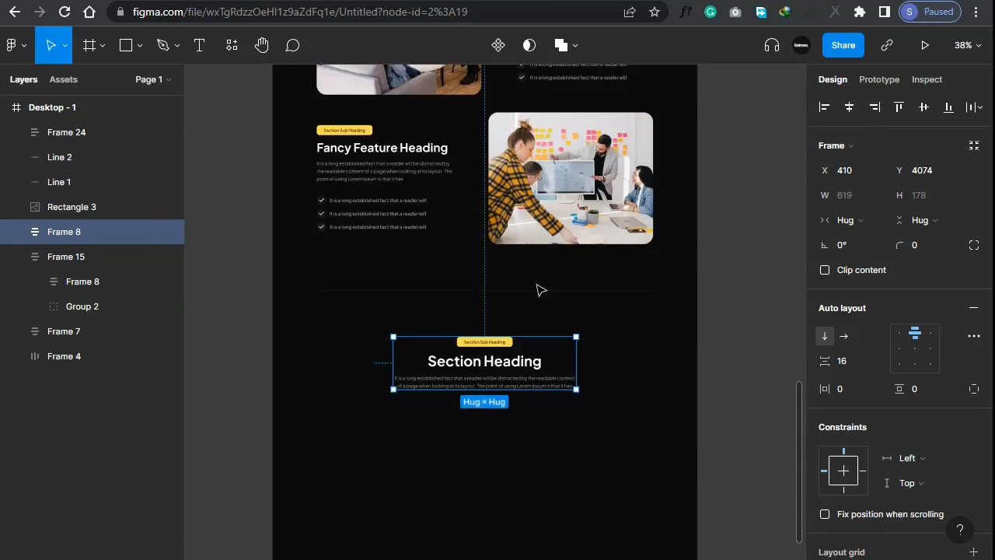
pyautogui.scroll(4, 509, 272)
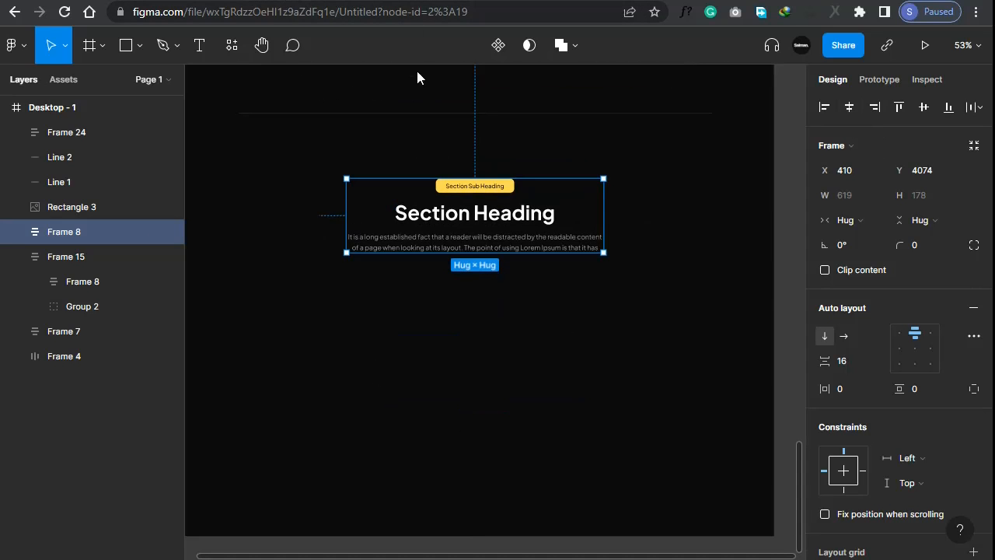
# Look at the Landex reference design file, and return to the area below the copied section heading in the Untitled design
pyautogui.hotkey('ctrl', 'Tab')
pyautogui.rightClick(558, 111)
pyautogui.click(583, 121)
pyautogui.hotkey('ctrl', 'Tab')
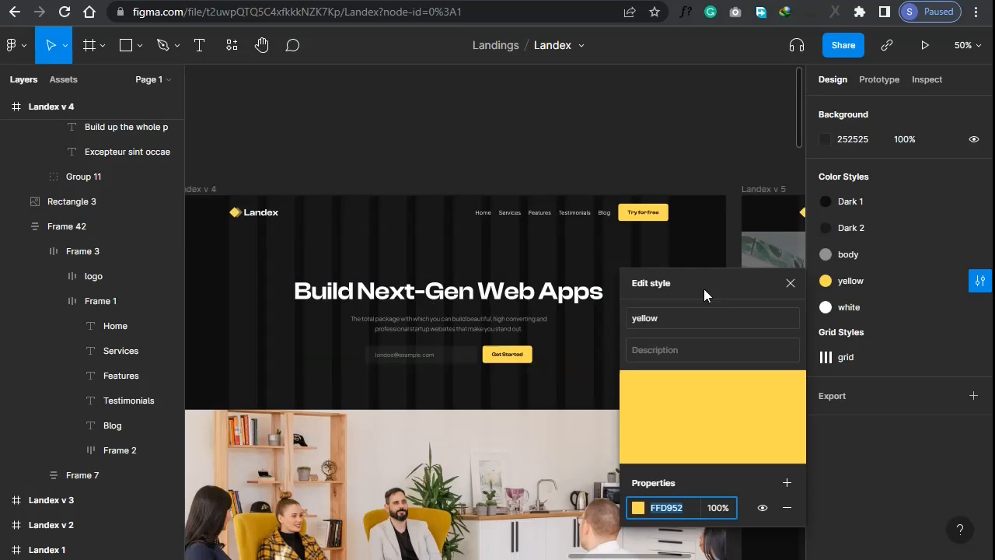
pyautogui.hotkey('ctrl', 'Tab')
pyautogui.scroll(-1, 374, 261)
pyautogui.click(445, 298)
pyautogui.scroll(-3, 448, 300)
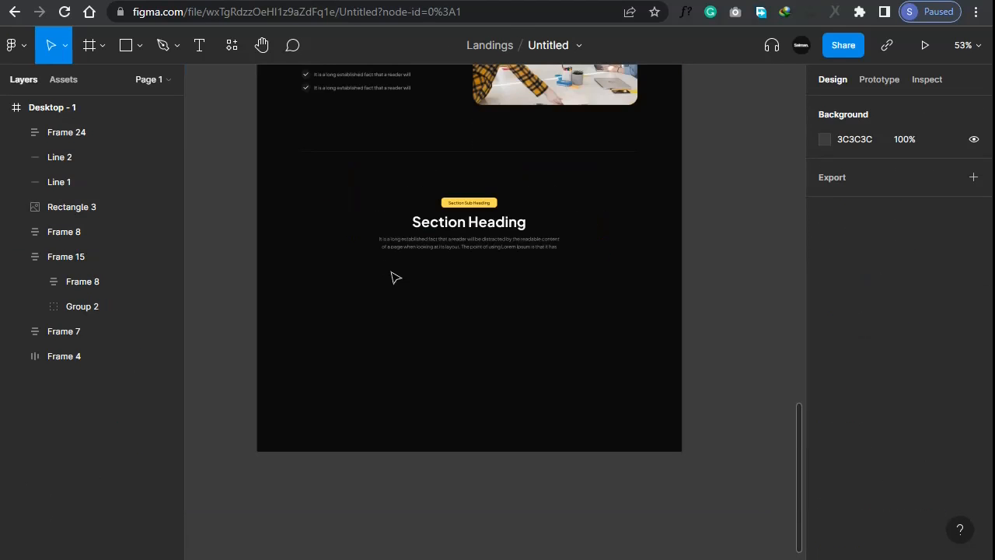
# Show the 12-column layout grid on the Desktop - 1 frame
pyautogui.click(50, 115)
pyautogui.click(949, 346)
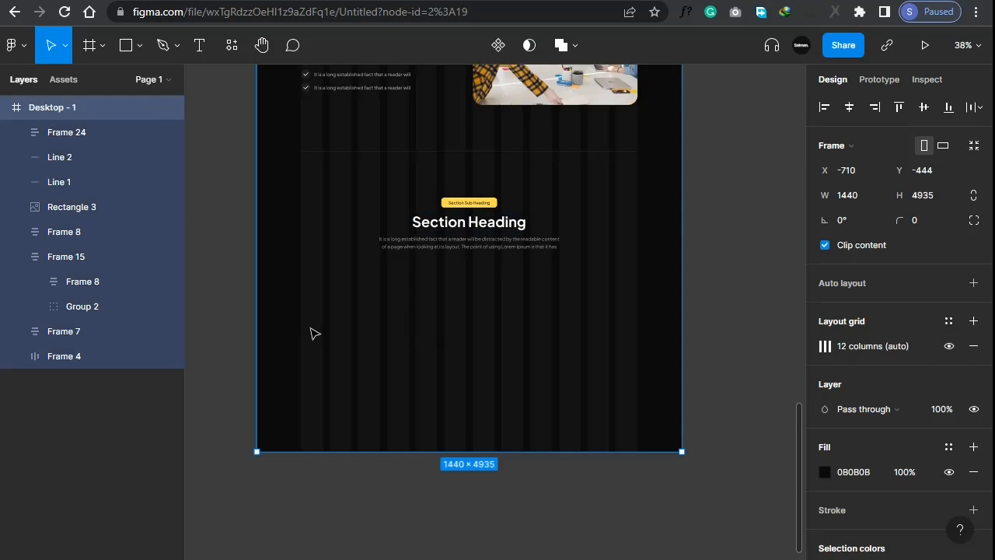
pyautogui.scroll(2, 311, 332)
pyautogui.scroll(1, 311, 333)
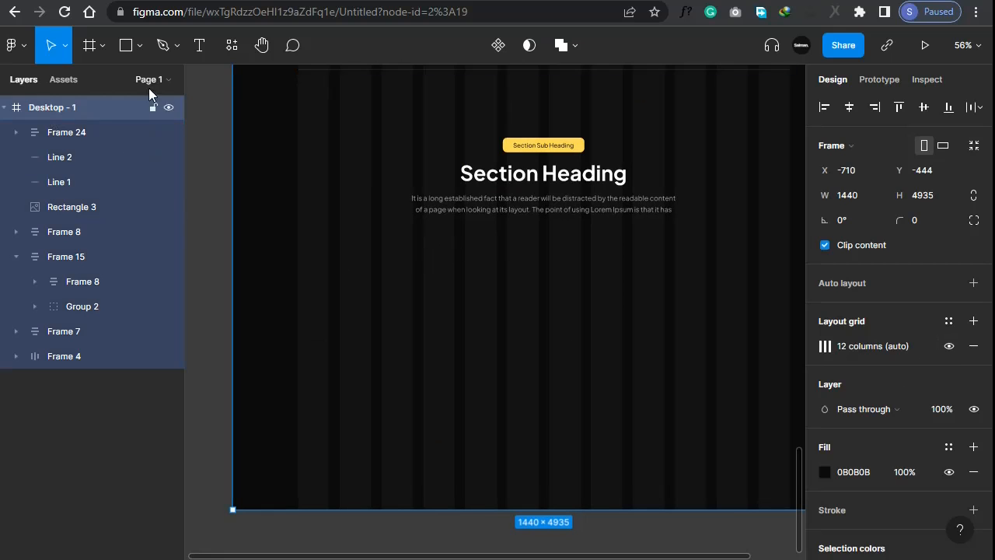
# Draw a circle below the section heading at the first grid column's left edge and set its size to 65 × 65
pyautogui.click(138, 46)
pyautogui.click(104, 156)
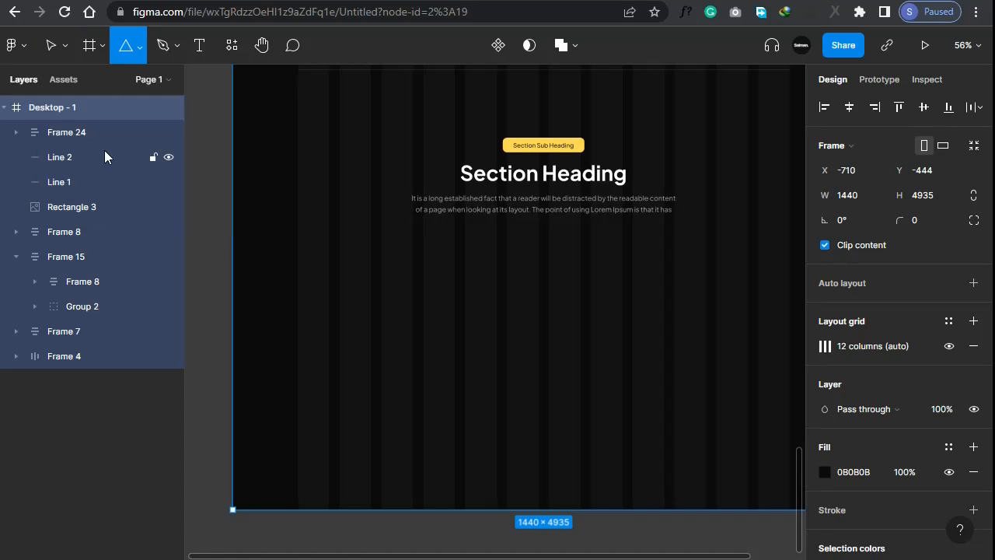
pyautogui.click(137, 56)
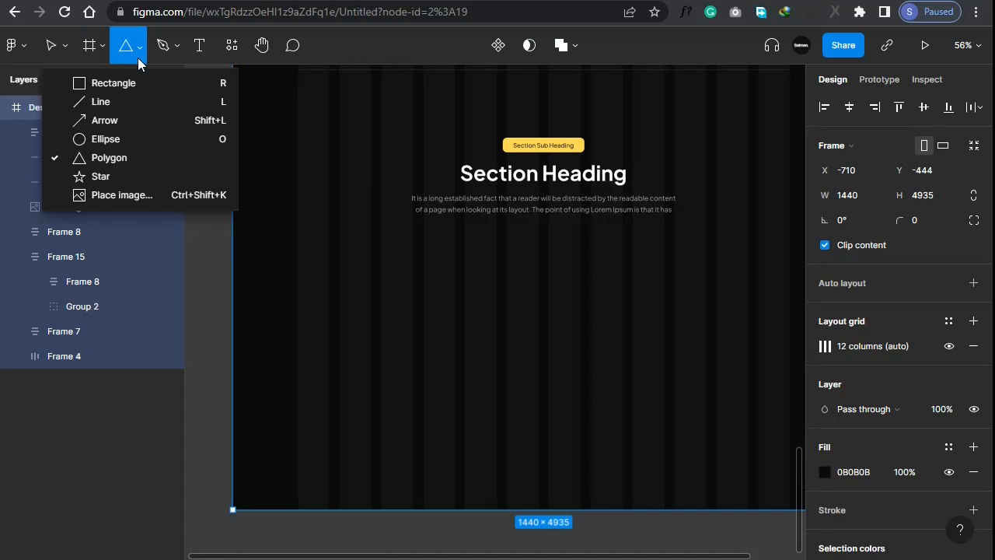
pyautogui.click(106, 140)
pyautogui.scroll(5, 349, 340)
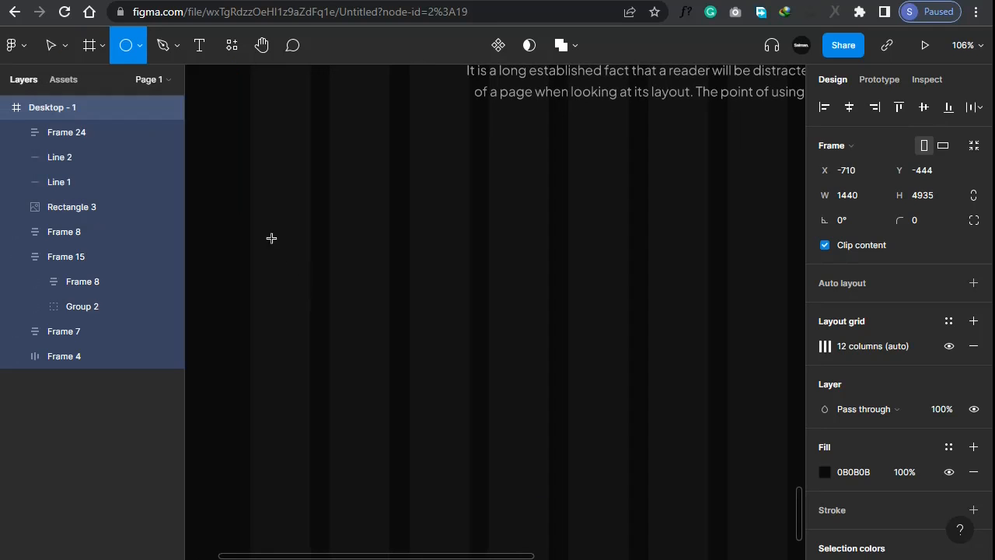
pyautogui.moveTo(249, 216); pyautogui.dragTo(315, 279)
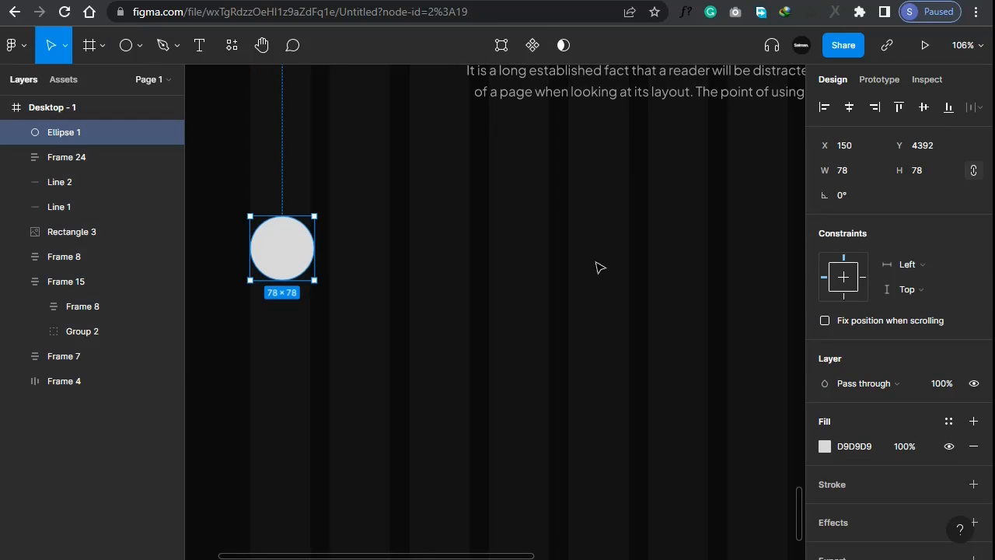
pyautogui.click(853, 178)
pyautogui.write('65')
pyautogui.press('Return')
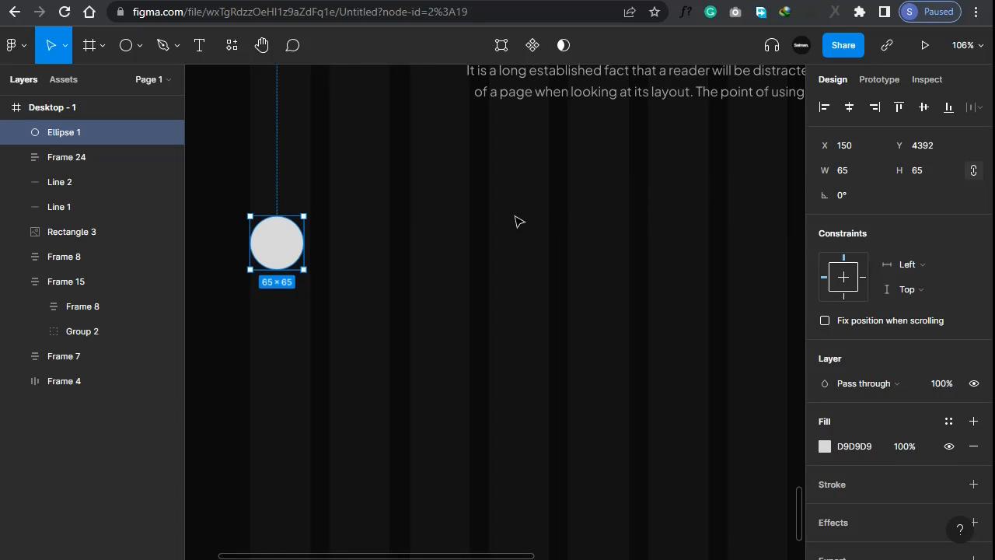
pyautogui.click(410, 210)
# Add a placeholder person's name as text to the right of the circle and format it as Bold, size 20
pyautogui.scroll(2, 413, 207)
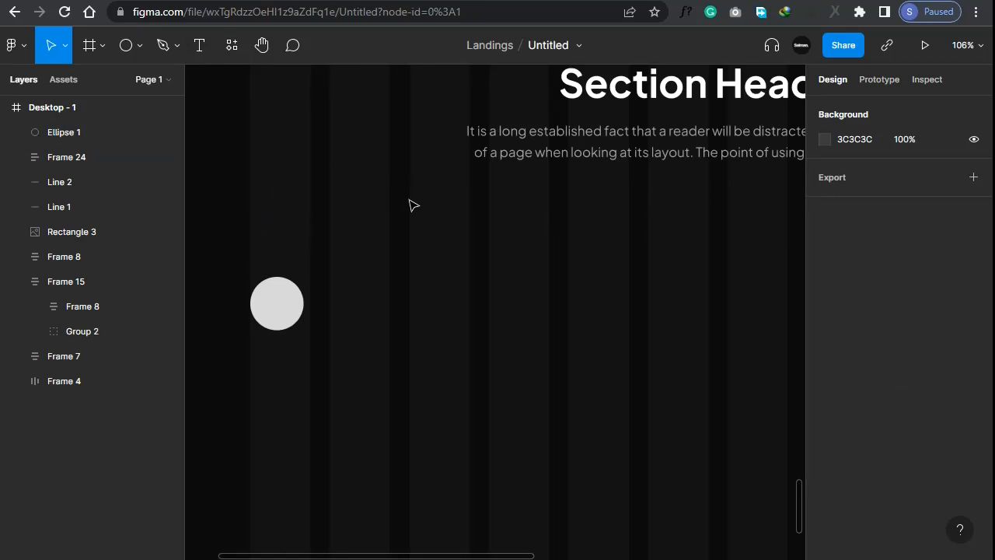
pyautogui.click(200, 47)
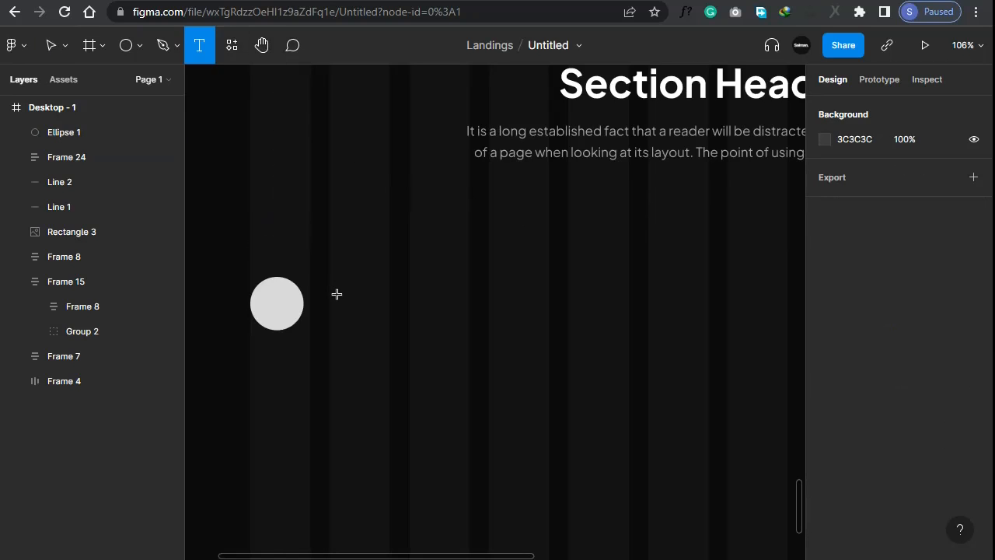
pyautogui.click(351, 340)
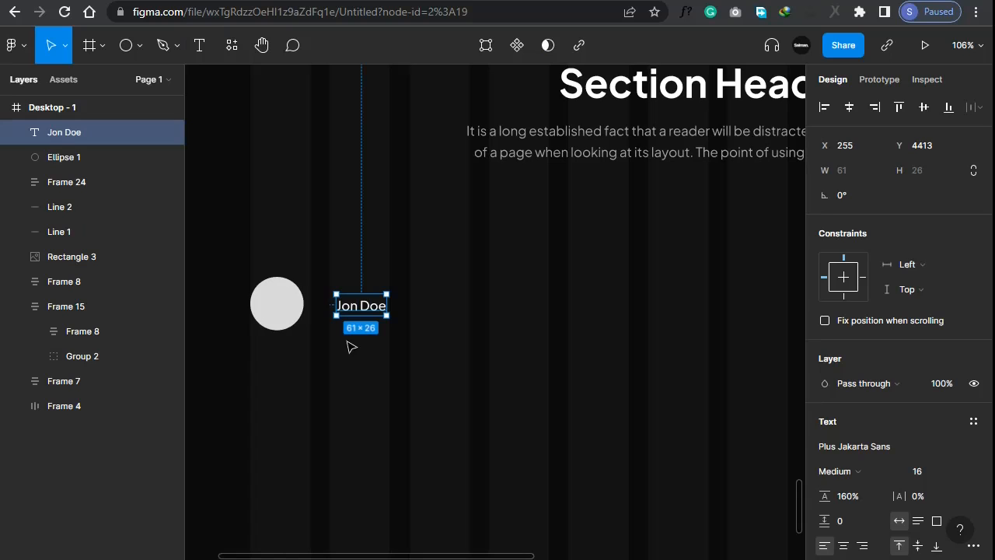
pyautogui.click(921, 472)
pyautogui.write('18')
pyautogui.press('Return')
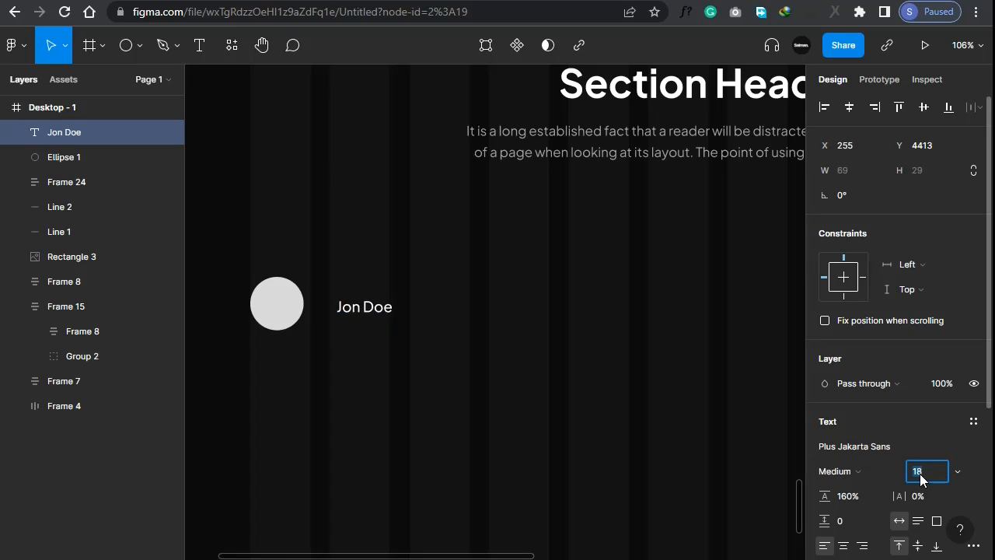
pyautogui.click(846, 471)
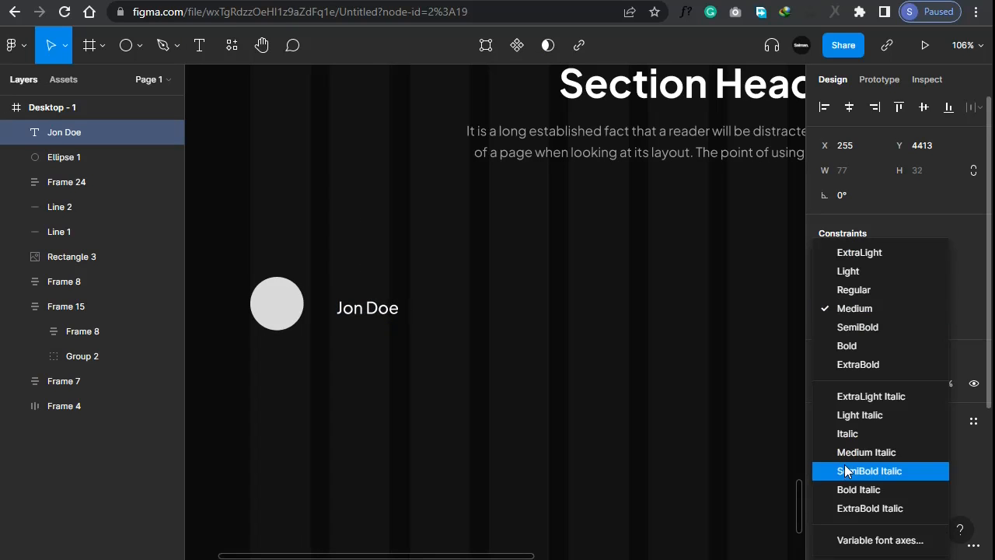
pyautogui.click(863, 345)
pyautogui.click(465, 321)
# Move the name nearer to the circle and wrap both in a horizontal auto layout with 12 spacing
pyautogui.click(365, 308)
pyautogui.moveTo(366, 308); pyautogui.dragTo(357, 305)
pyautogui.doubleClick(356, 305)
pyautogui.press('Escape')
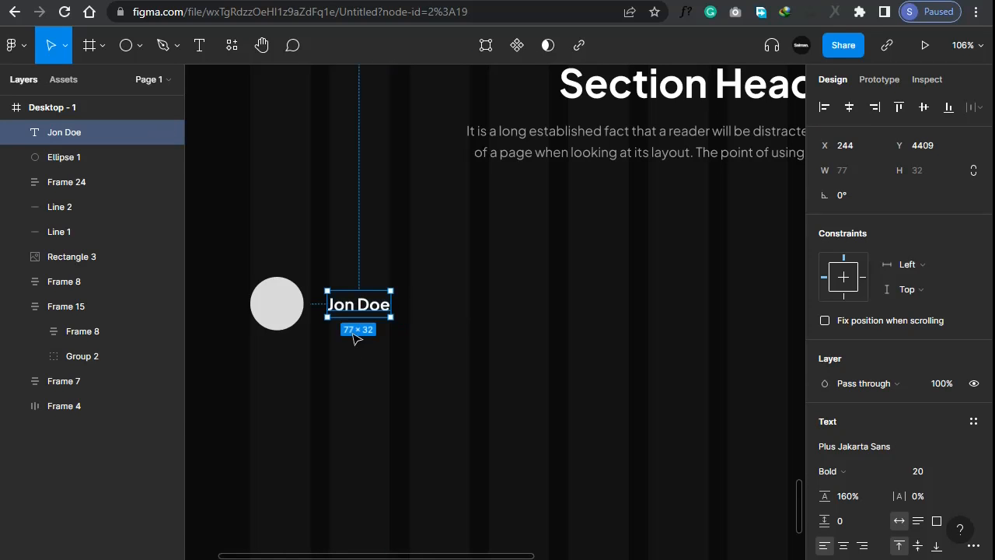
pyautogui.keyDown('shift'); pyautogui.click(289, 314); pyautogui.keyUp('shift')
pyautogui.hotkey('shift', 'a')
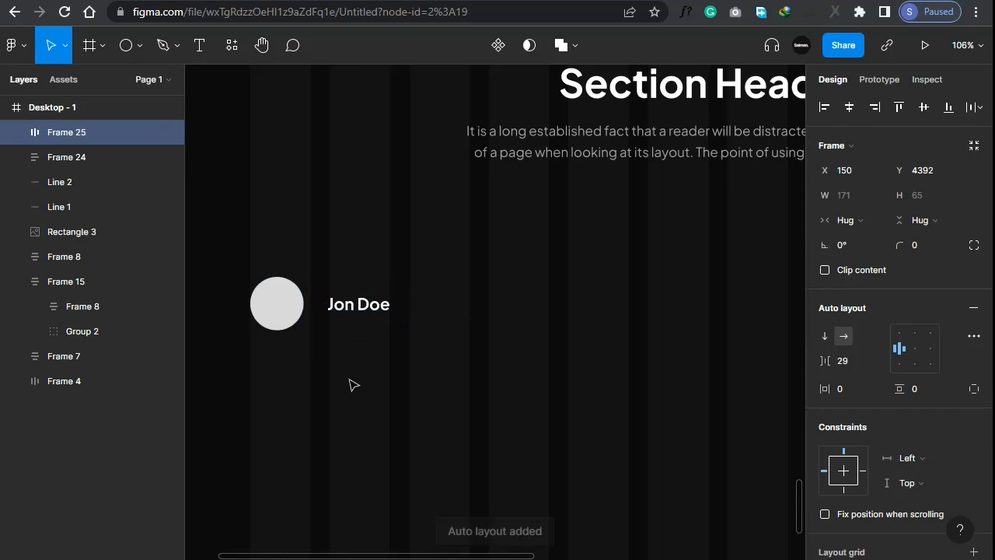
pyautogui.click(844, 361)
pyautogui.write('12')
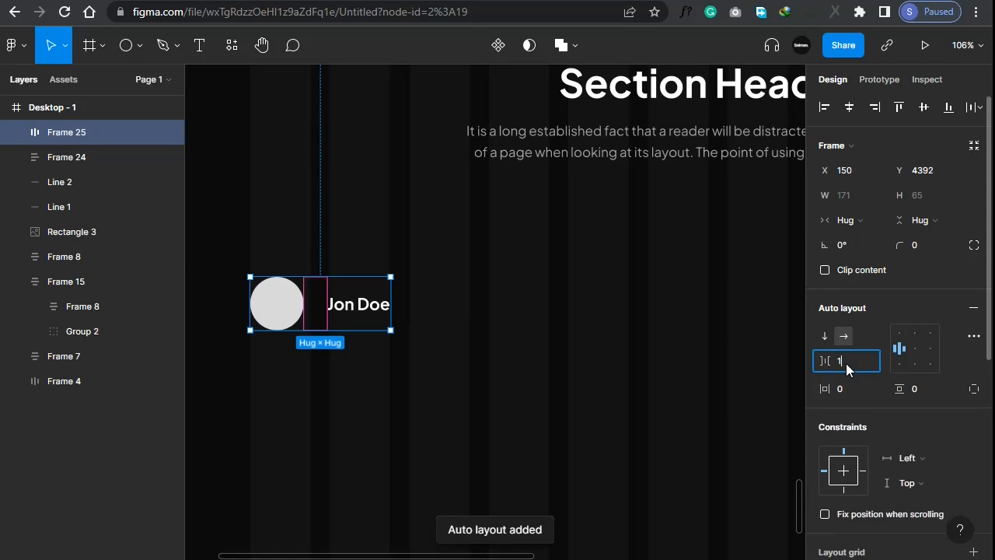
pyautogui.press('Return')
pyautogui.click(449, 382)
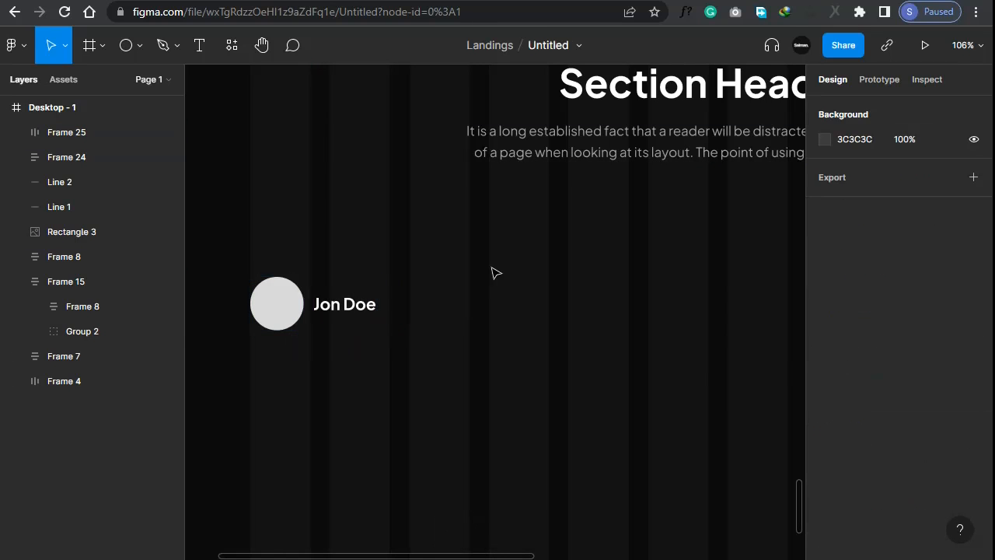
# Duplicate the section heading's description below the circle and name row, and left-align the copied text
pyautogui.click(549, 157)
pyautogui.moveTo(549, 157); pyautogui.dragTo(384, 381)
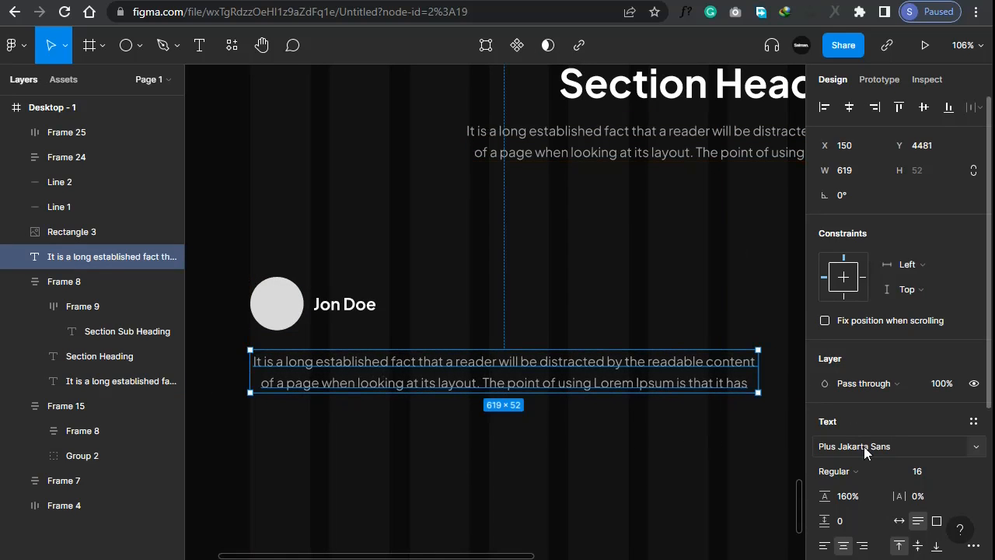
pyautogui.click(826, 549)
# Extend the copied paragraph to end with "a more-or-less normal distribution of letters," and narrow its box to 364 wide, ending at a column edge
pyautogui.scroll(-2, 554, 358)
pyautogui.doubleClick(544, 311)
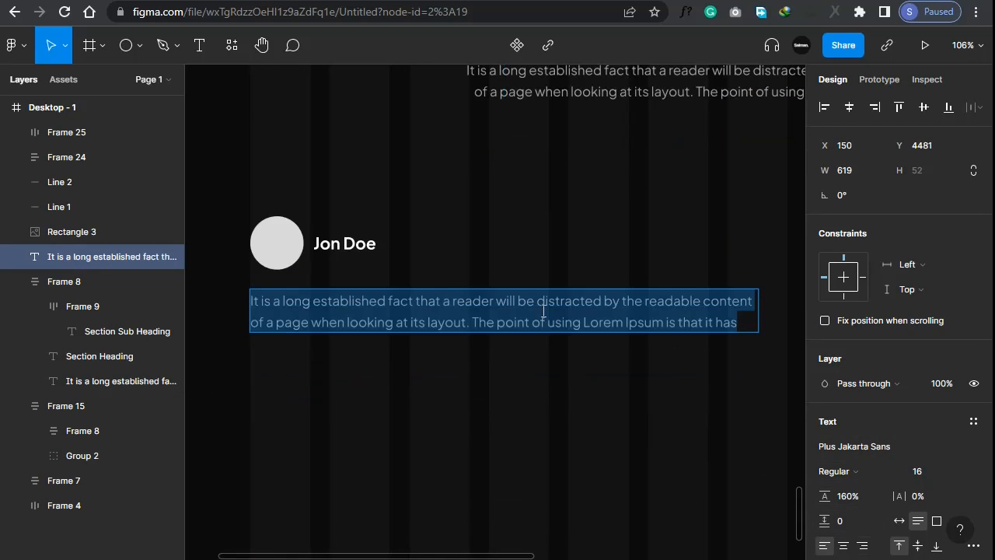
pyautogui.write('It is a long established fact that a reader will be distracted by the readable content of a page when looking at its layout. The point of using Lorem Ipsum is that it has more-or-less normal distribution of letters.')
pyautogui.press('Escape')
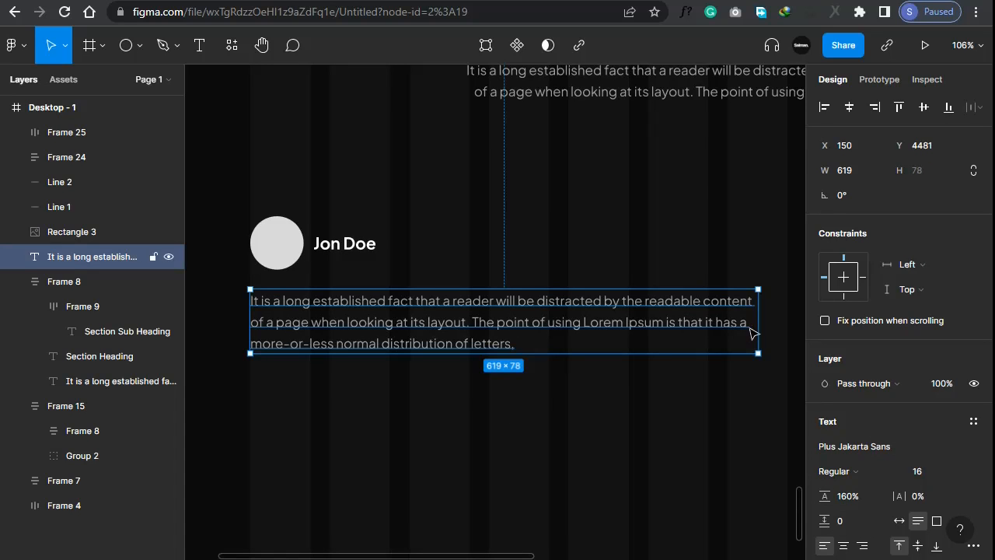
pyautogui.moveTo(751, 328); pyautogui.dragTo(550, 340)
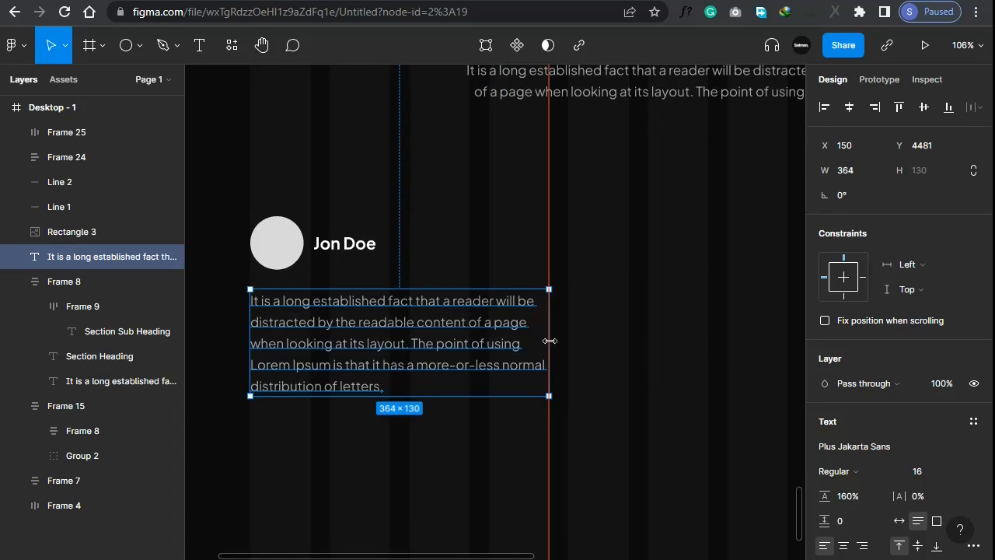
pyautogui.click(364, 439)
# Combine the circle and name row with the paragraph in a vertical auto layout with 16 spacing
pyautogui.scroll(-1, 334, 326)
pyautogui.click(335, 279)
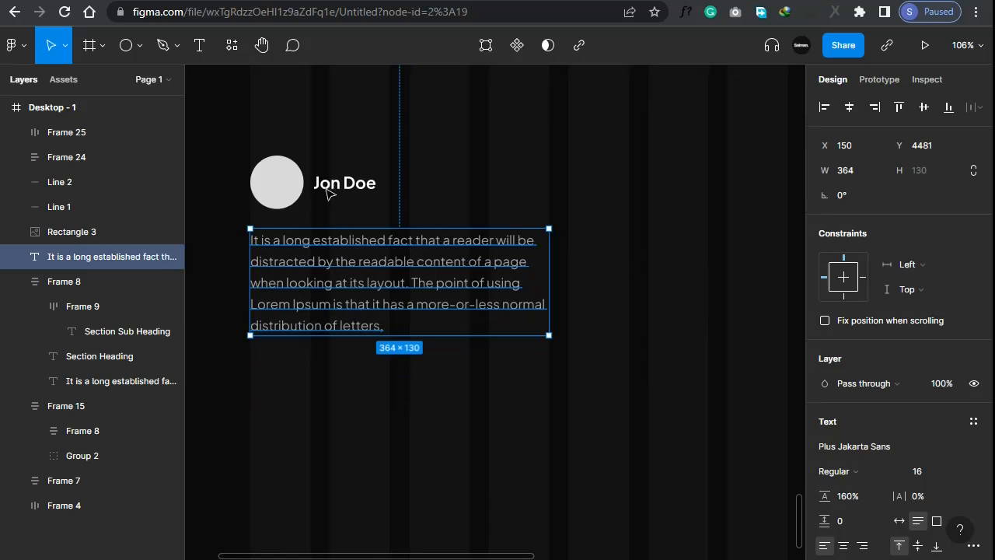
pyautogui.keyDown('shift'); pyautogui.click(327, 188); pyautogui.keyUp('shift')
pyautogui.hotkey('shift', 'a')
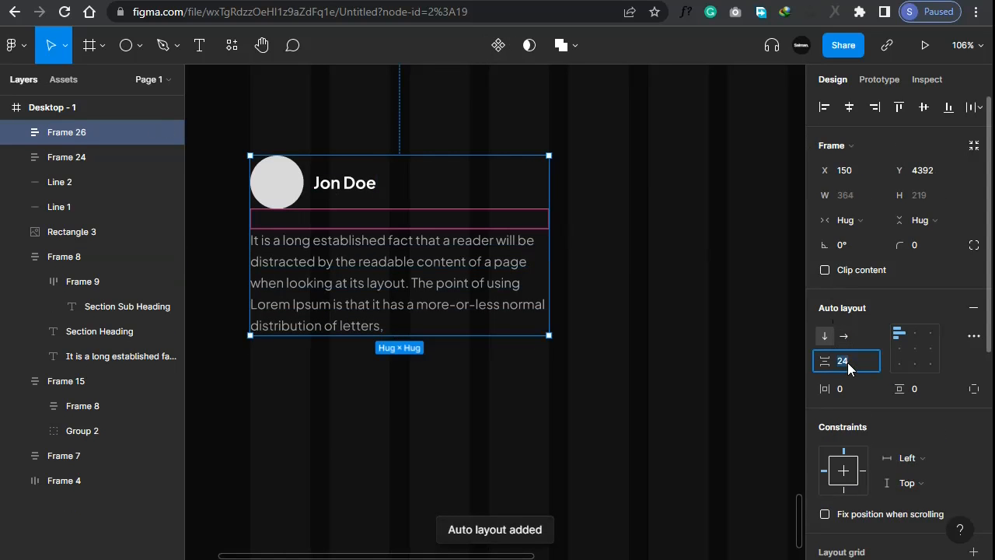
pyautogui.write('16')
pyautogui.press('Return')
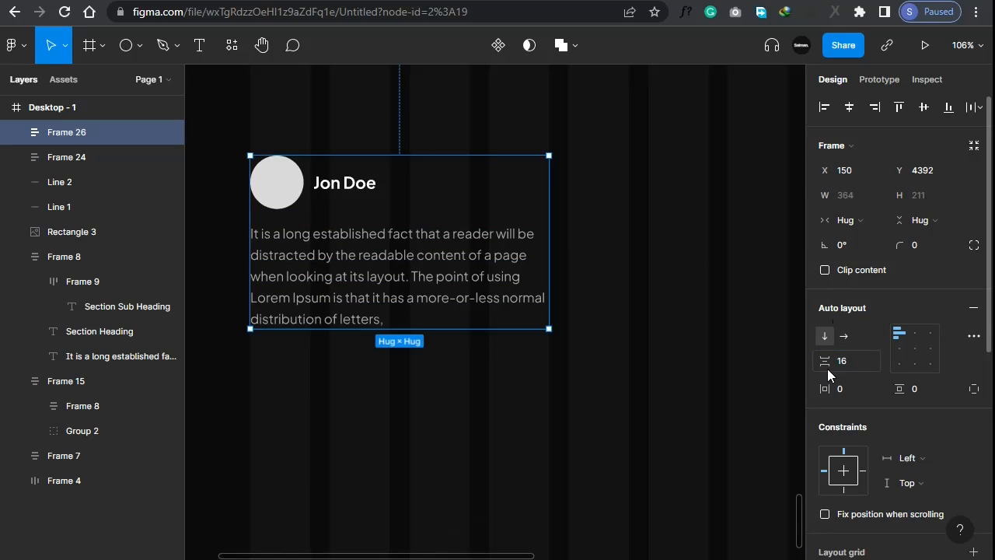
pyautogui.click(494, 388)
# Set the new card frame to a fixed width and make its paragraph fill the container's width
pyautogui.click(514, 257)
pyautogui.click(855, 220)
pyautogui.click(866, 201)
pyautogui.click(507, 235)
pyautogui.click(854, 195)
pyautogui.click(871, 232)
pyautogui.click(568, 292)
pyautogui.click(531, 277)
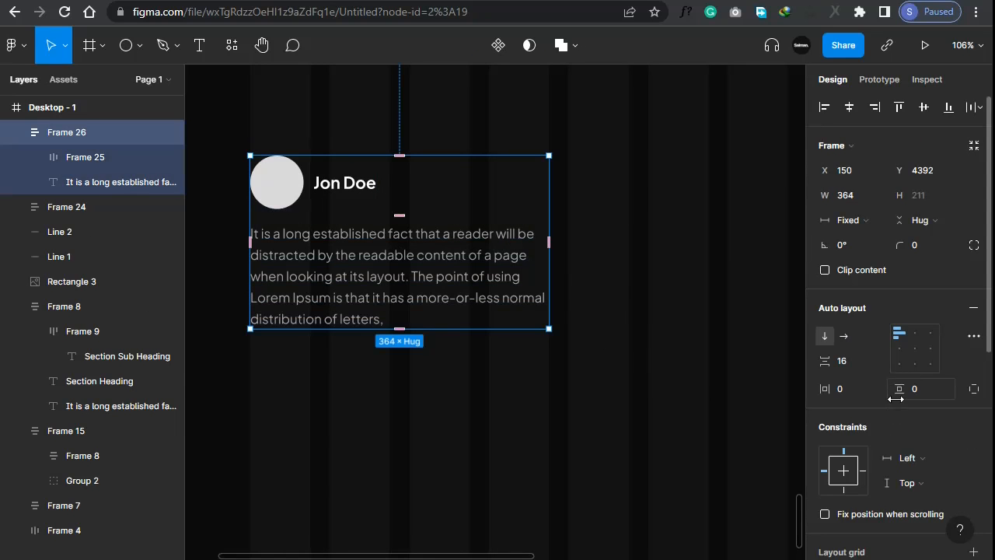
# Set the card's horizontal and vertical padding to 32 each
pyautogui.click(861, 390)
pyautogui.write('32')
pyautogui.press('Return')
pyautogui.click(926, 397)
pyautogui.write('32')
pyautogui.press('Return')
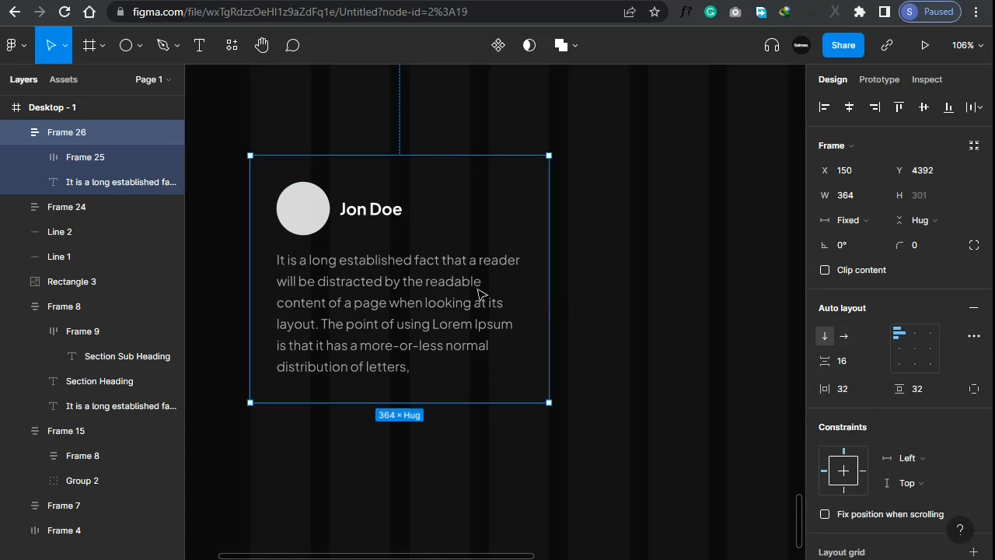
# Set the card's corner radius to 32
pyautogui.click(927, 245)
pyautogui.write('3')
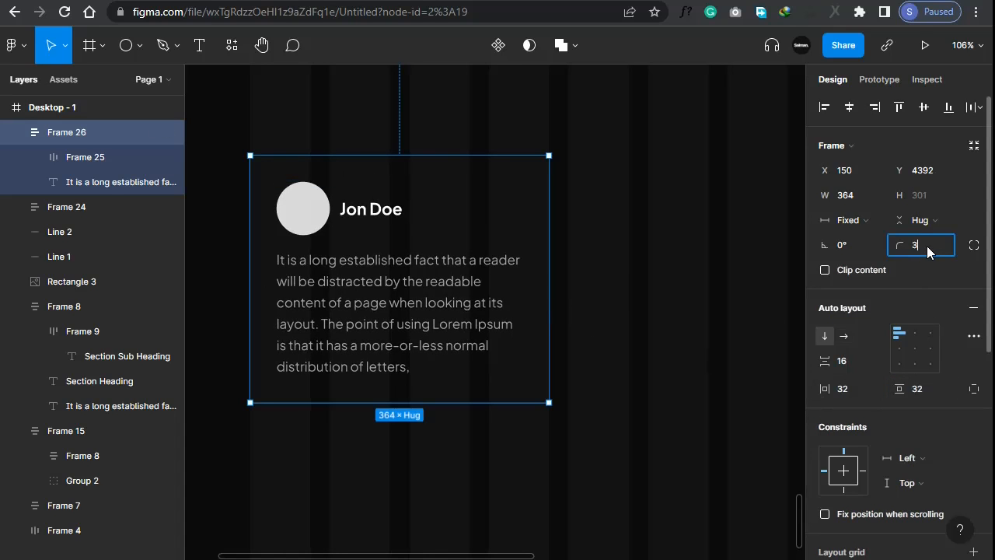
pyautogui.write('2')
pyautogui.press('Return')
# Add a solid fill to the card using the dark document color 181818
pyautogui.scroll(-2, 890, 342)
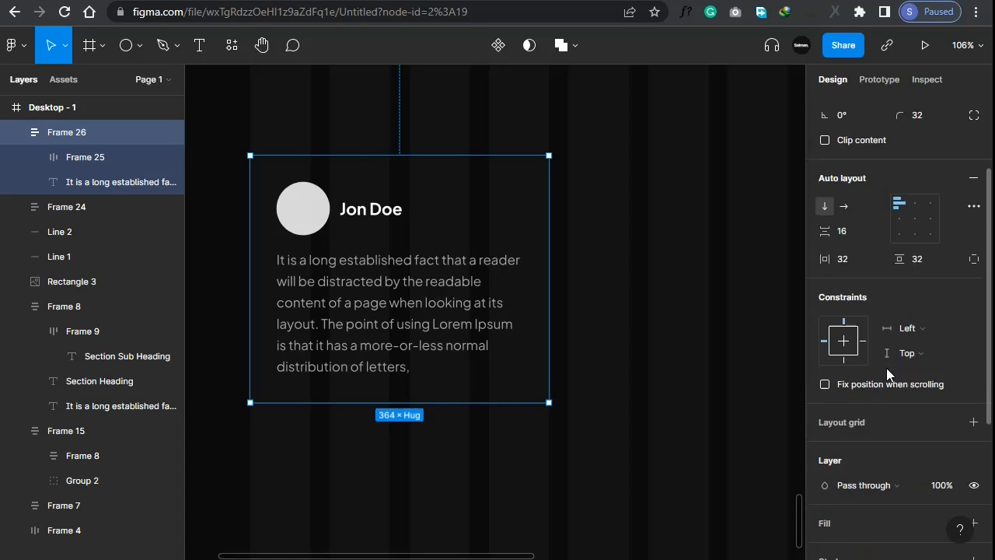
pyautogui.scroll(-2, 886, 368)
pyautogui.click(833, 421)
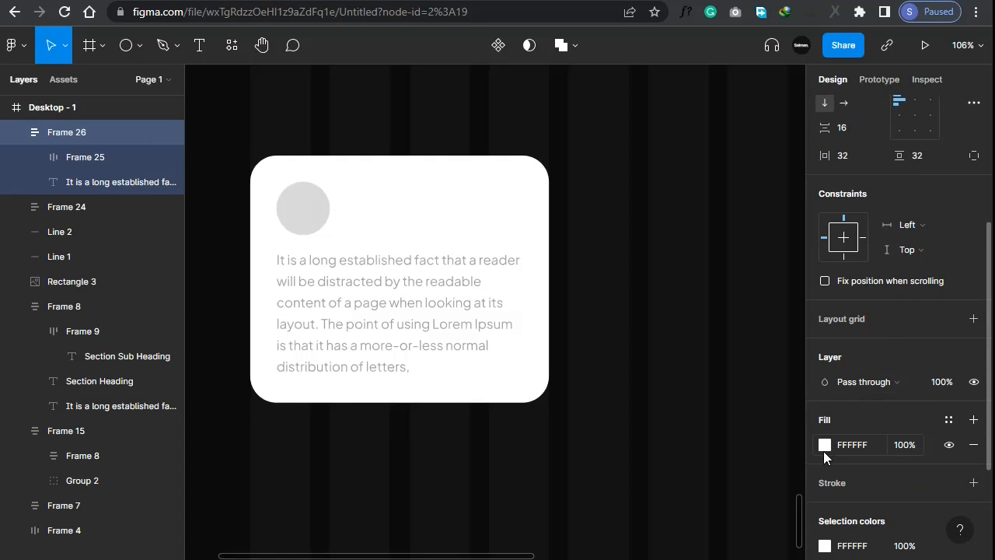
pyautogui.click(824, 448)
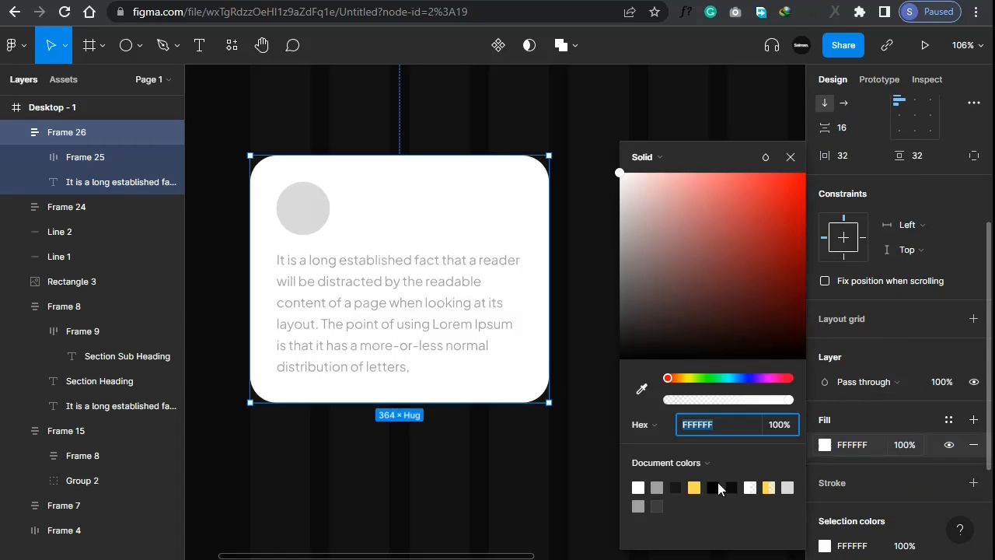
pyautogui.click(676, 488)
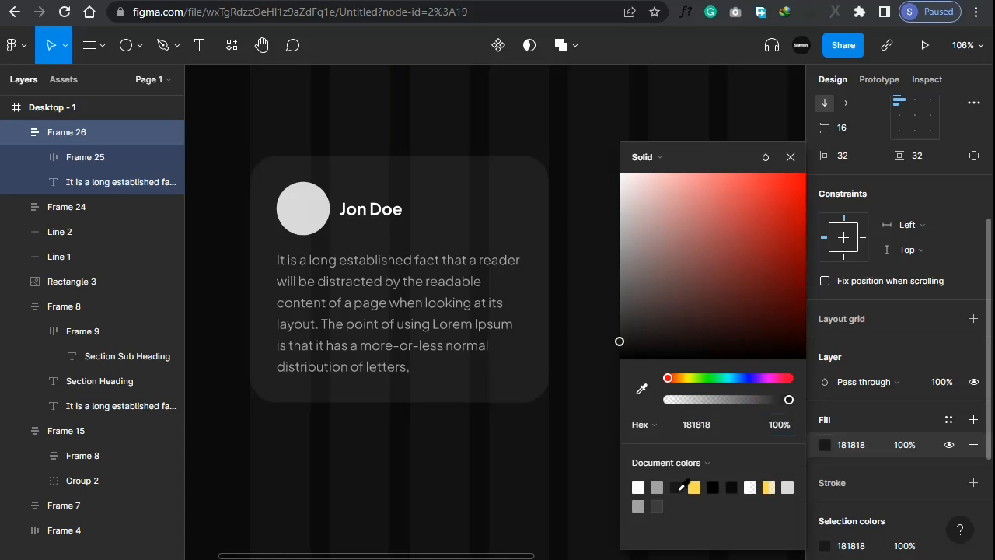
pyautogui.click(790, 156)
pyautogui.click(708, 278)
# Hide the layout grid on the Desktop - 1 frame
pyautogui.click(53, 106)
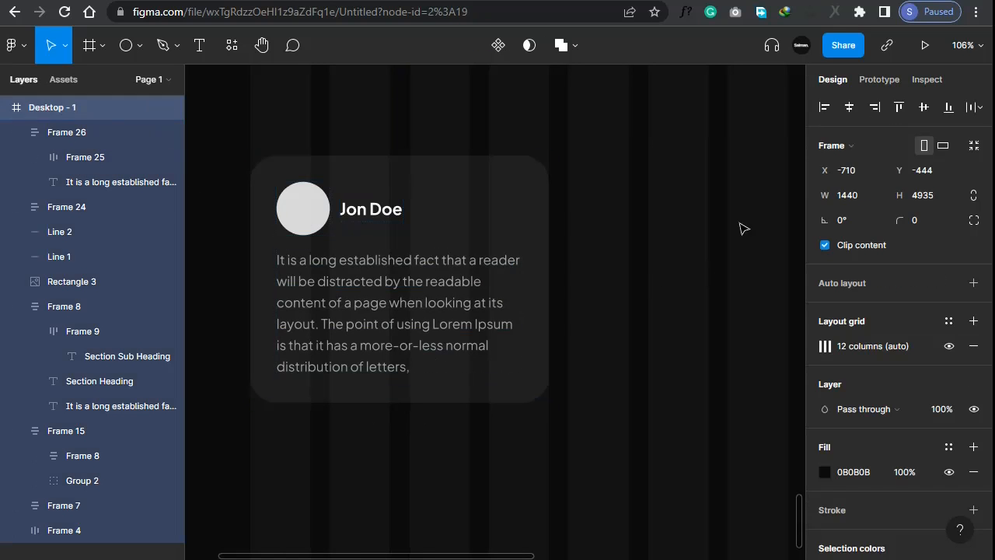
pyautogui.click(949, 346)
pyautogui.click(629, 416)
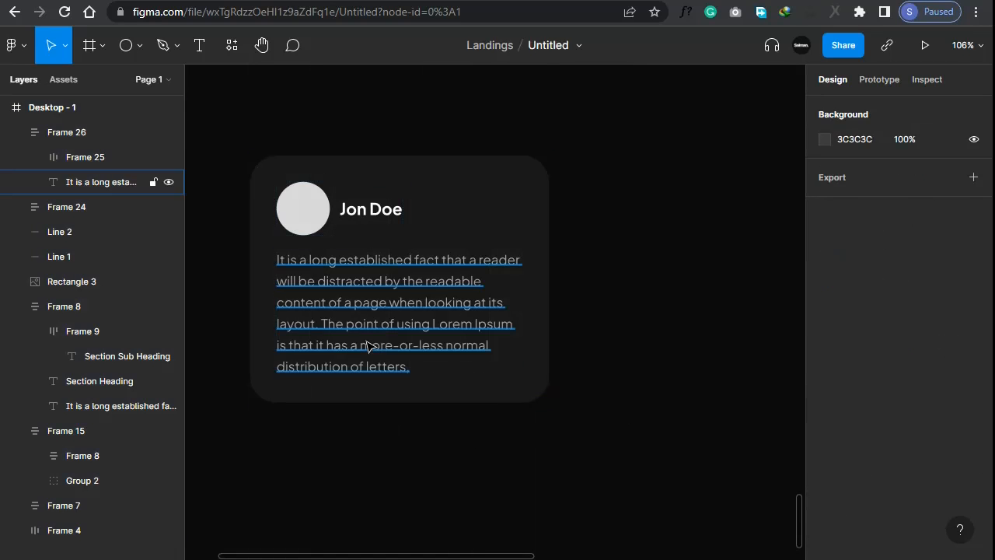
# Delete the text from "is that it has" to the end of the card's paragraph
pyautogui.doubleClick(433, 359)
pyautogui.click(433, 360)
pyautogui.moveTo(302, 353); pyautogui.dragTo(255, 349)
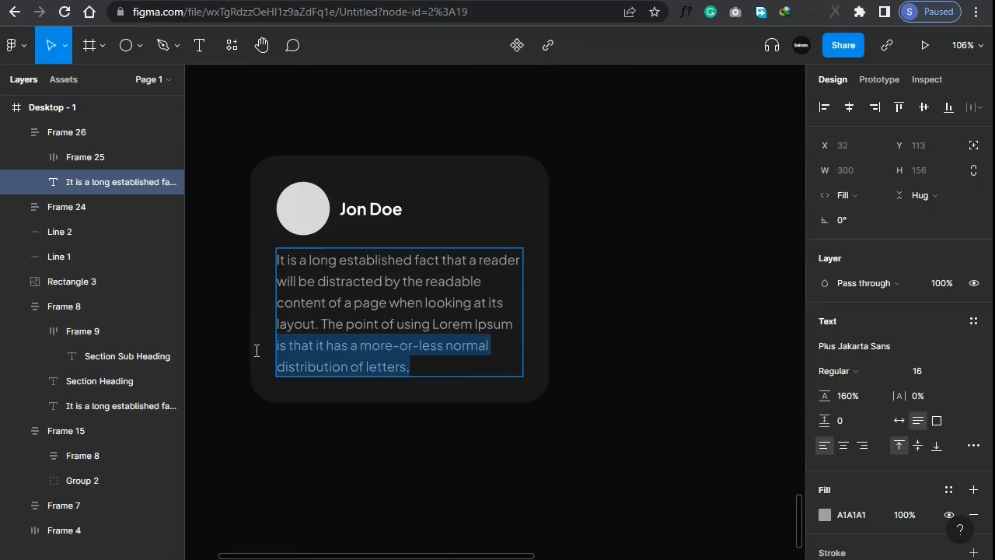
pyautogui.press('BackSpace')
pyautogui.press('Escape')
pyautogui.click(278, 441)
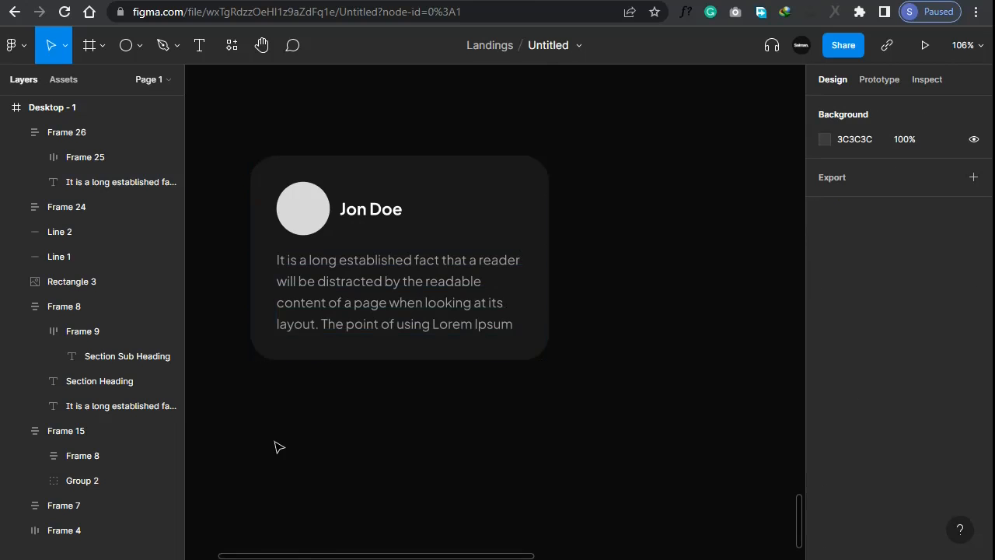
# Fill the card's avatar circle with the picture Image (1) from the img folder
pyautogui.click(299, 225)
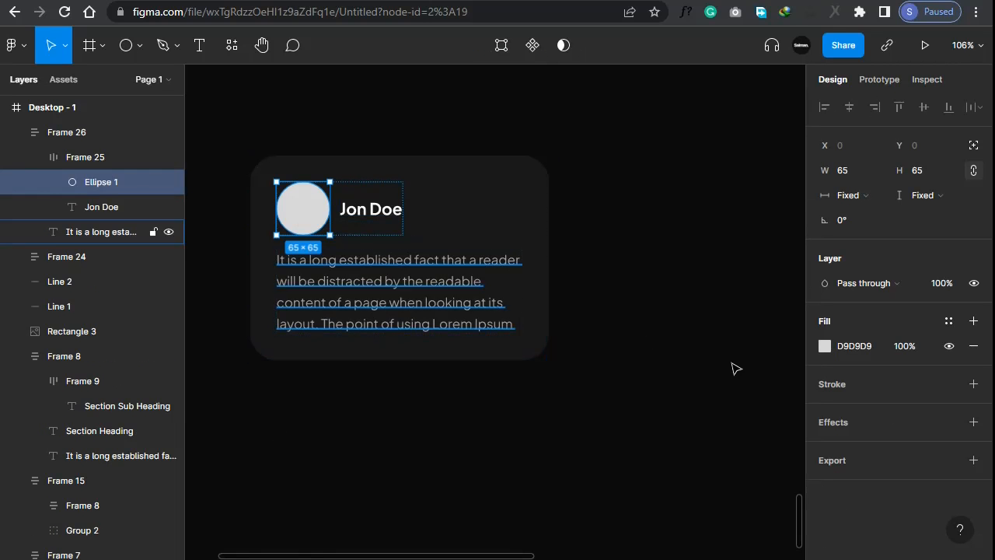
pyautogui.click(825, 346)
pyautogui.click(643, 157)
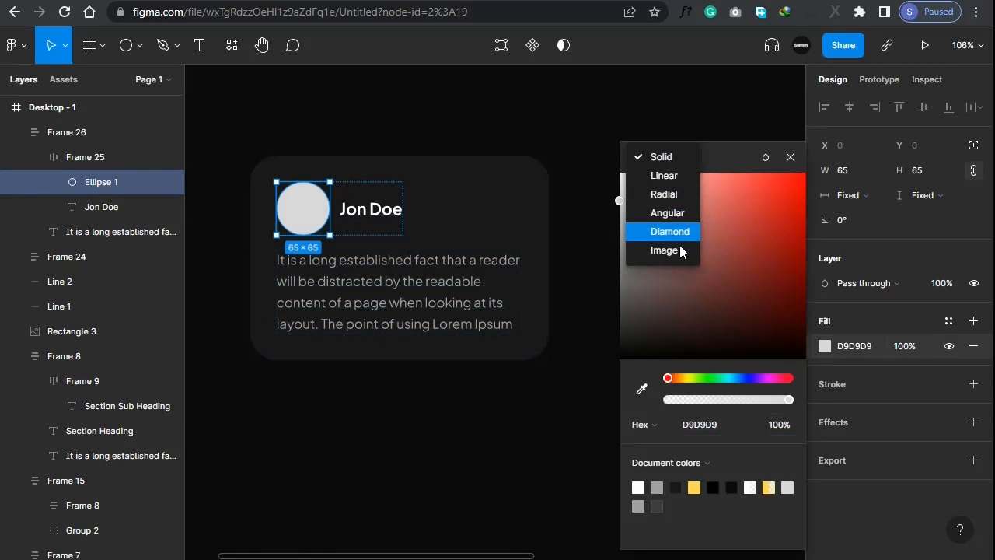
pyautogui.click(676, 250)
pyautogui.click(717, 269)
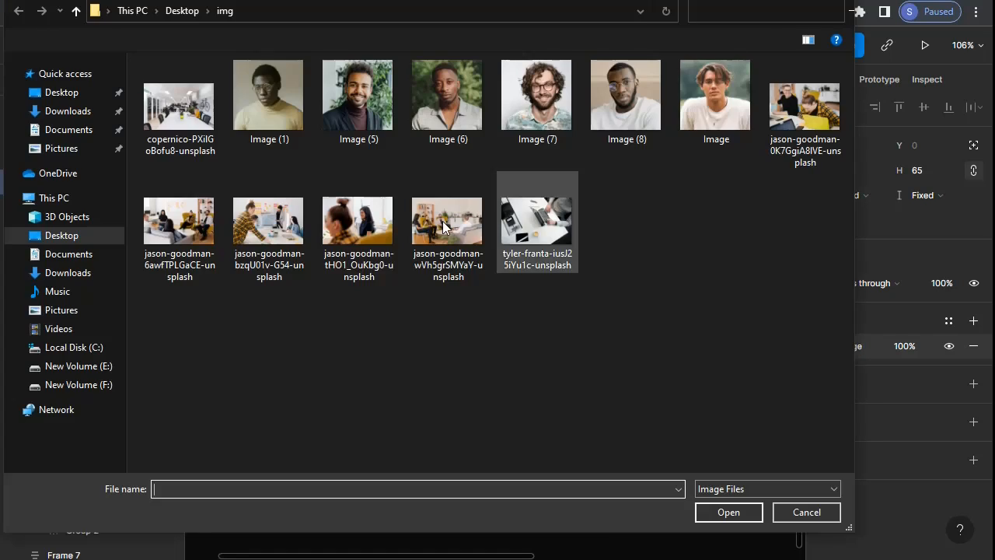
pyautogui.doubleClick(243, 102)
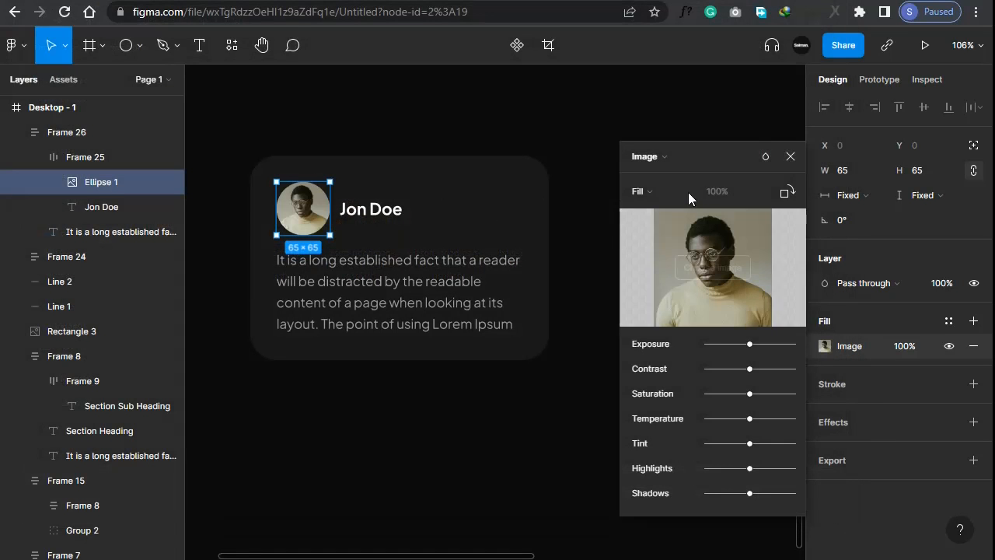
pyautogui.click(791, 156)
pyautogui.click(354, 480)
# Move the profile card up beneath the section heading to X 151, Y 4337
pyautogui.scroll(-2, 340, 464)
pyautogui.click(367, 342)
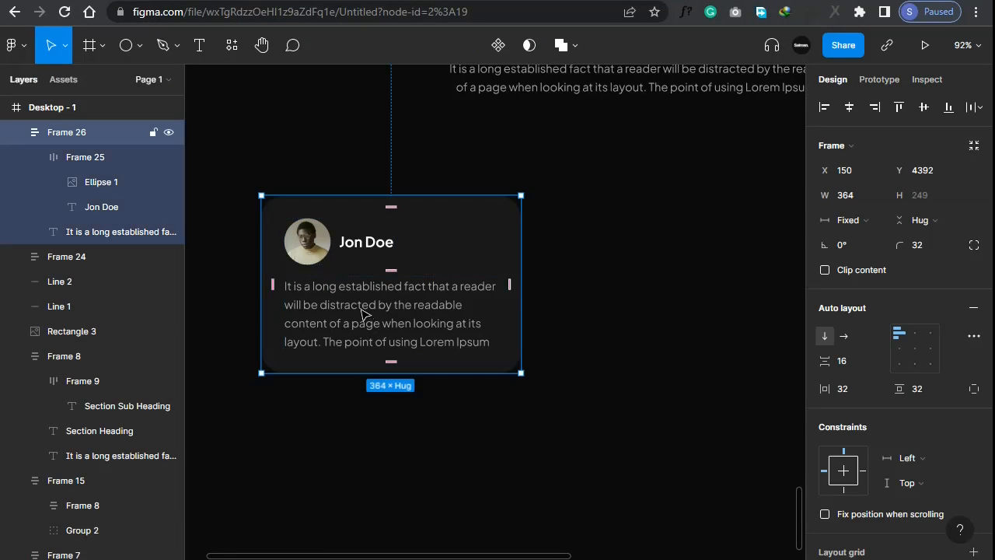
pyautogui.moveTo(368, 291); pyautogui.dragTo(313, 272)
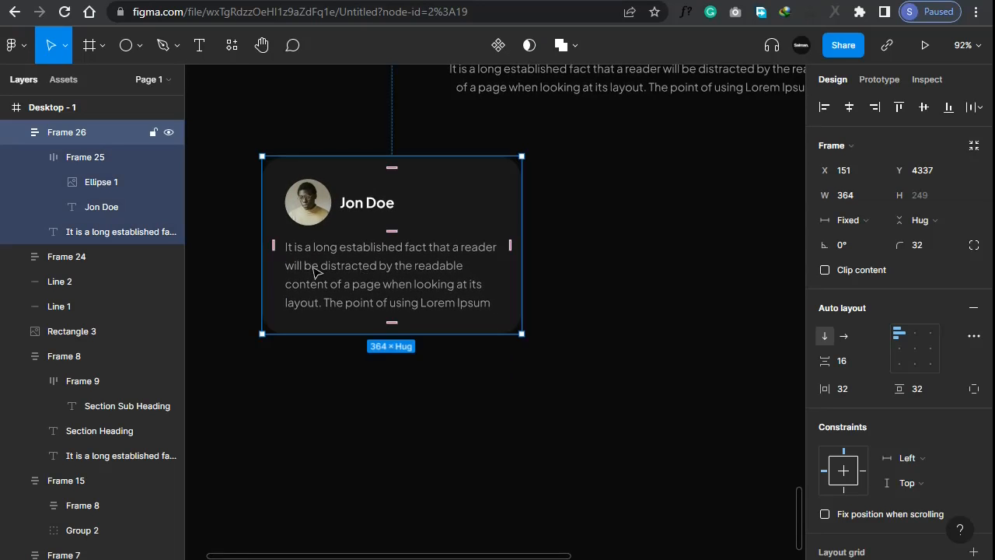
# Duplicate the card twice to form a row of three cards spaced 24 apart
pyautogui.hotkey('ctrl', 'd')
pyautogui.moveTo(615, 242); pyautogui.dragTo(607, 264)
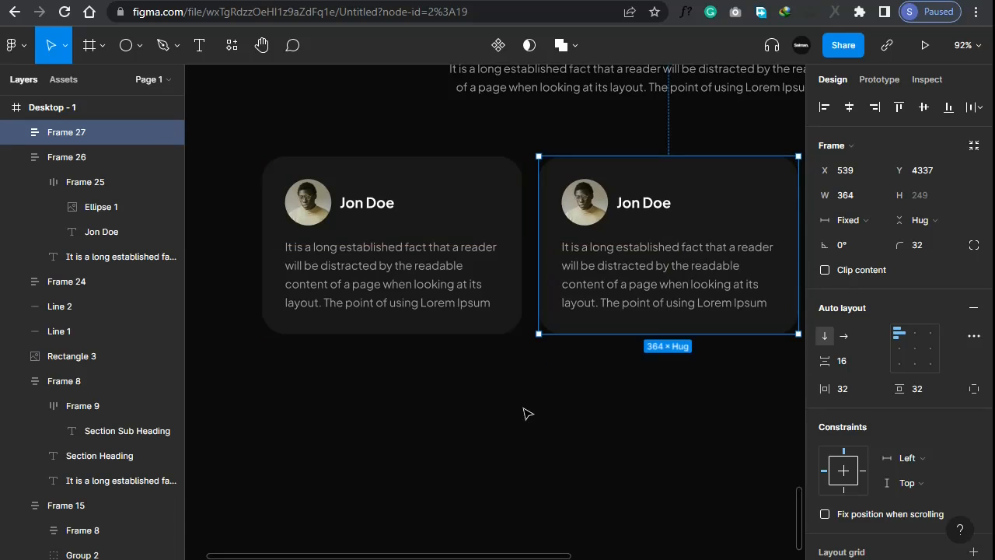
pyautogui.hotkey('ctrl', 'd')
# Copy the row of three cards to make a second row about 15 below the first
pyautogui.scroll(-5, 500, 417)
pyautogui.click(604, 396)
pyautogui.moveTo(604, 389); pyautogui.dragTo(304, 414)
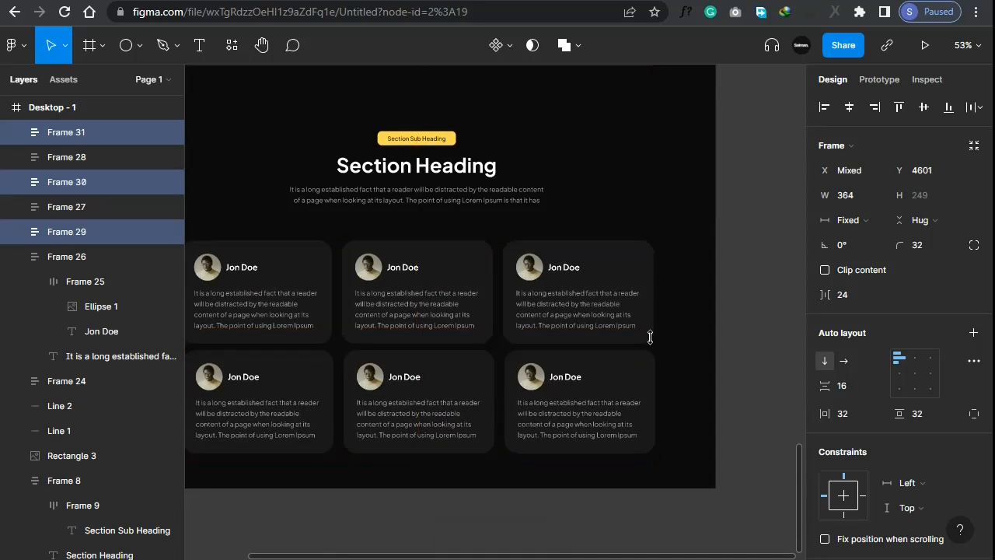
# Extend the bottom edge of the Desktop - 1 frame downward to make room below the second row of cards
pyautogui.scroll(-5, 650, 336)
pyautogui.click(608, 373)
pyautogui.click(105, 107)
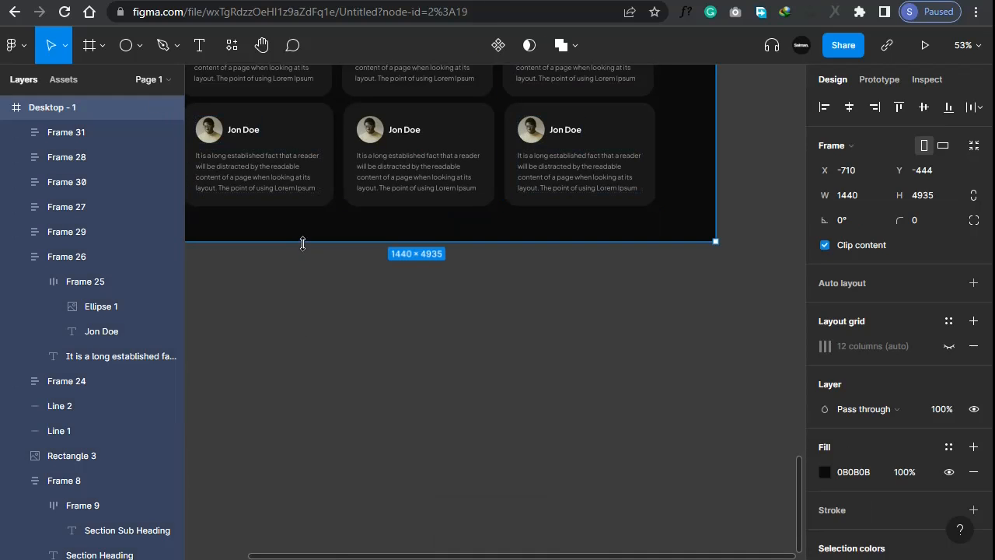
pyautogui.moveTo(302, 243); pyautogui.dragTo(544, 407)
pyautogui.click(664, 440)
pyautogui.hotkey('shift', '1')
# Select all six cards and set the vertical spacing between the two rows to 24
pyautogui.scroll(2, 423, 320)
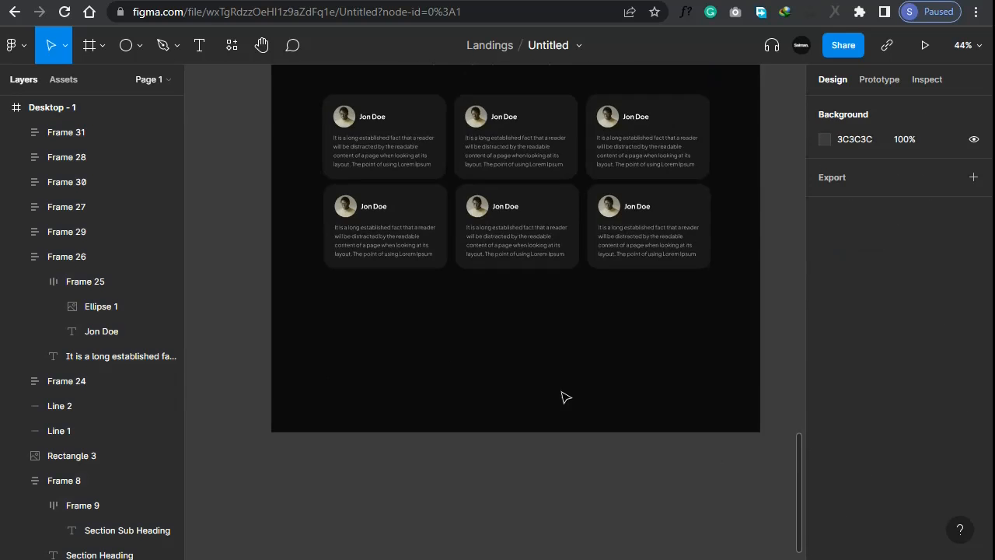
pyautogui.scroll(3, 564, 400)
pyautogui.keyDown('ctrl'); pyautogui.scroll(1, 624, 473); pyautogui.keyUp('ctrl')
pyautogui.moveTo(629, 464); pyautogui.dragTo(365, 258)
pyautogui.click(707, 405)
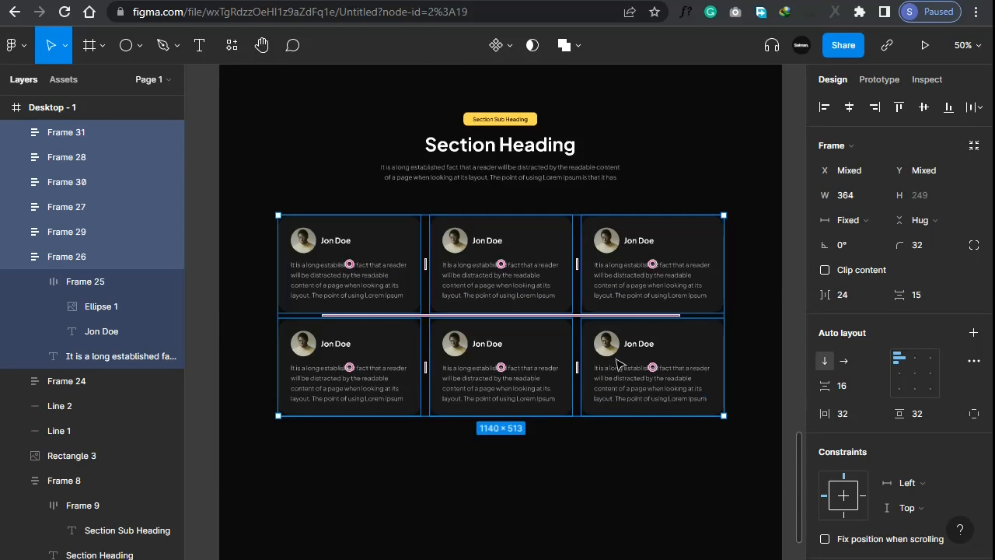
pyautogui.click(919, 297)
pyautogui.write('2')
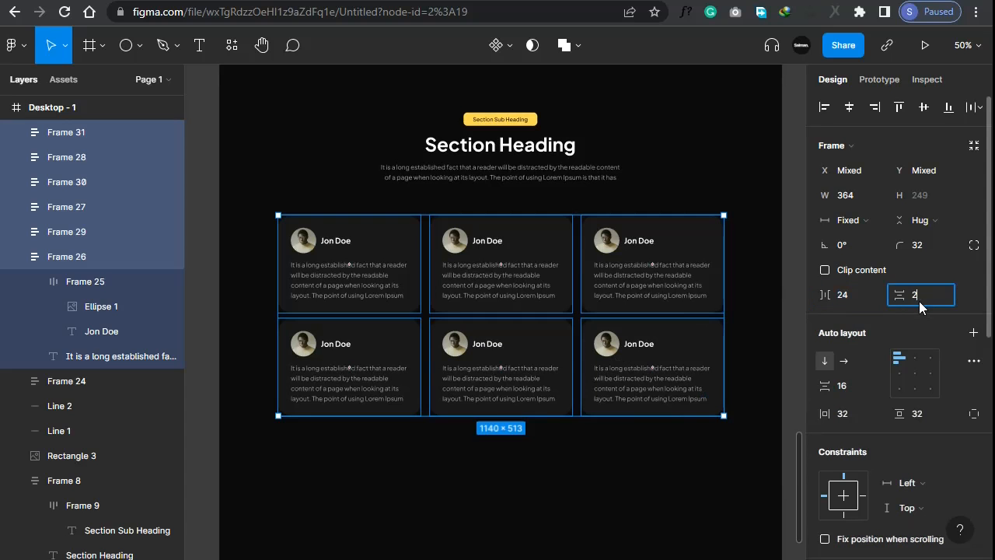
pyautogui.write('4')
pyautogui.press('Return')
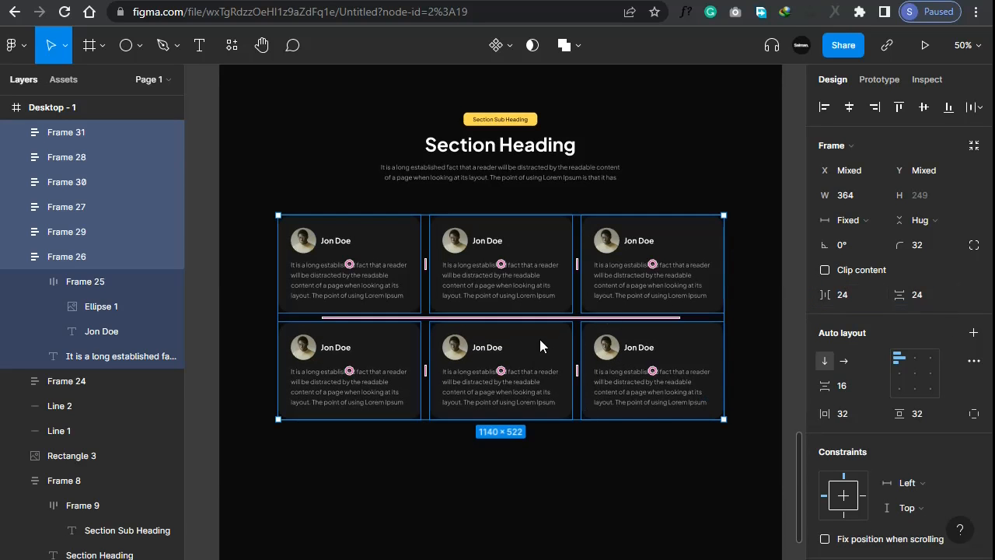
# Group the six cards and combine them with the section heading block in a vertical auto layout with spacing 40
pyautogui.rightClick(541, 346)
pyautogui.click(579, 255)
pyautogui.keyDown('shift'); pyautogui.click(518, 180); pyautogui.keyUp('shift')
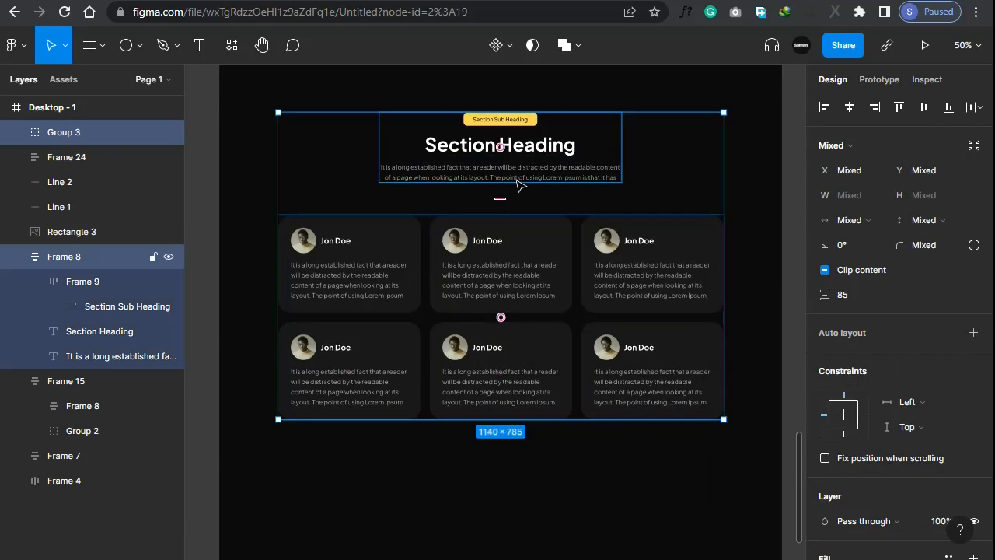
pyautogui.hotkey('shift', 'a')
pyautogui.click(853, 366)
pyautogui.write('40')
pyautogui.press('Return')
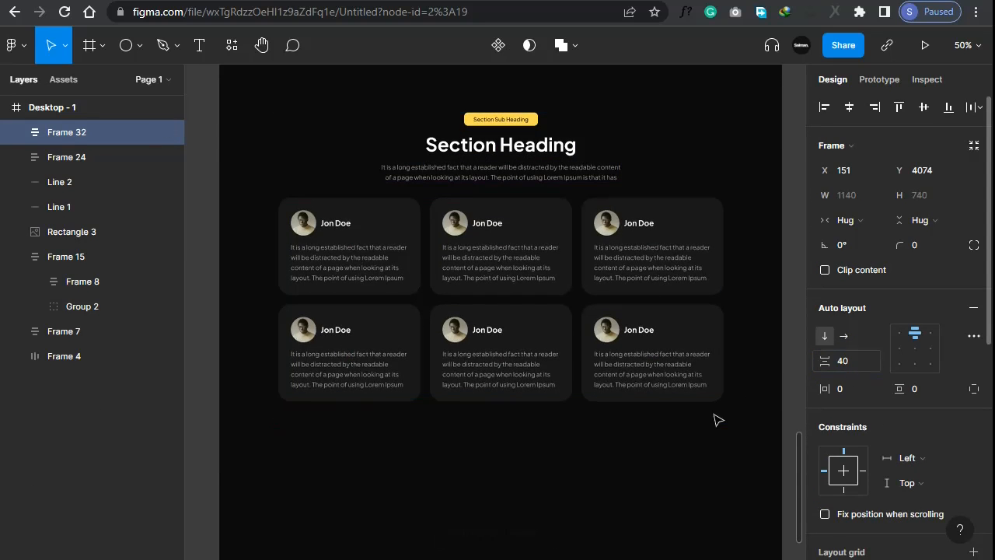
# Check the call-to-action section in the Landex prototype and extend the Desktop - 1 frame to a height of 6439
pyautogui.click(409, 82)
pyautogui.hotkey('ctrl', 'Tab')
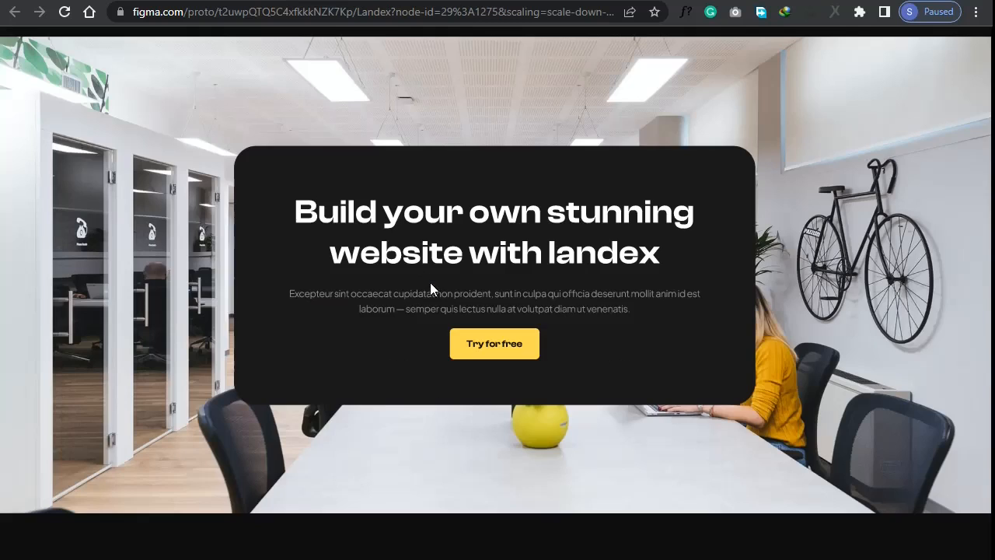
pyautogui.scroll(1, 407, 263)
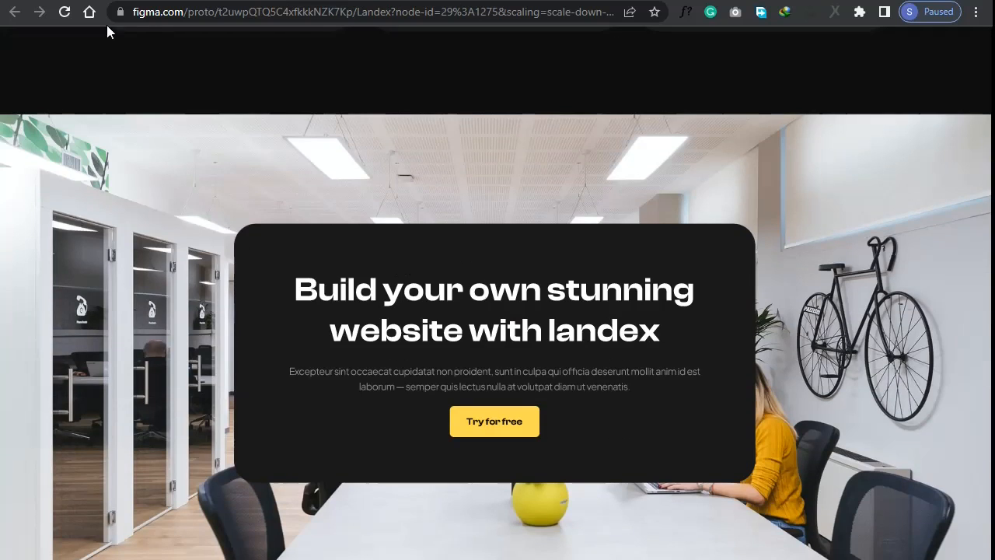
pyautogui.hotkey('ctrl', 'shift', 'Tab')
pyautogui.scroll(2, 513, 478)
pyautogui.scroll(-3, 514, 476)
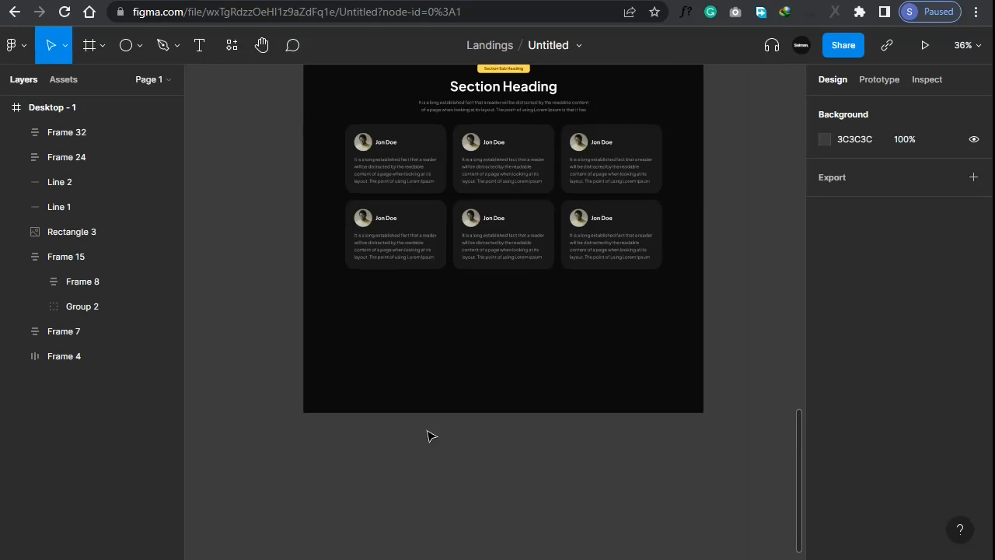
pyautogui.click(38, 106)
pyautogui.moveTo(565, 543); pyautogui.dragTo(570, 489)
# Draw a full-width frame of about 1440 × 691 below the cards on Desktop - 1
pyautogui.scroll(4, 553, 475)
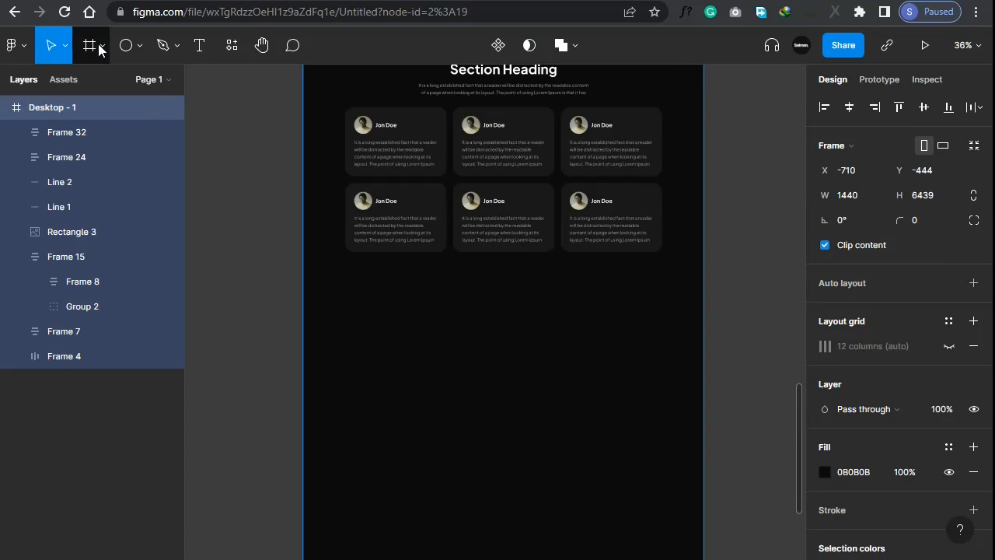
pyautogui.press('f')
pyautogui.moveTo(308, 302); pyautogui.dragTo(701, 494)
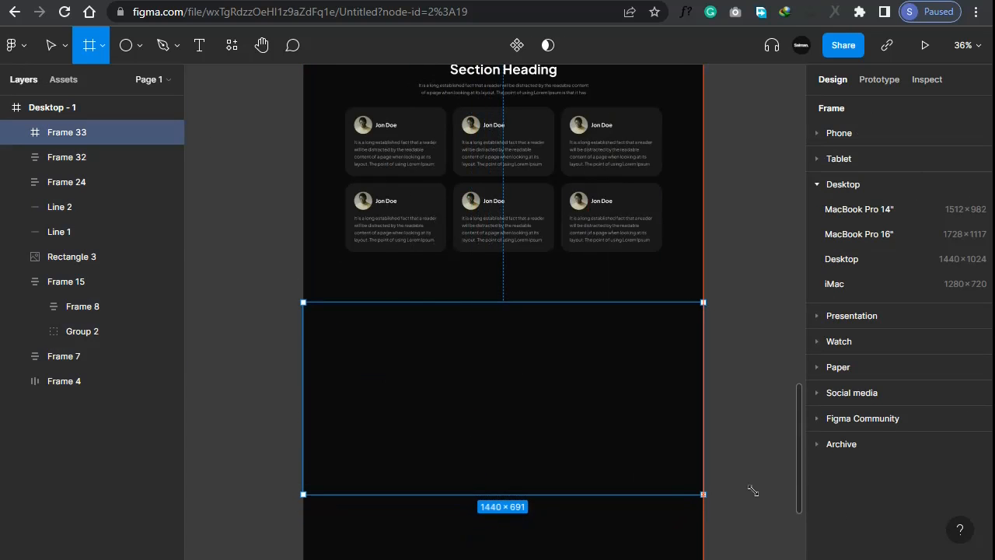
# Give the new full-width frame an image fill using the office photo copernico-PXilGoBofu8-unsplash
pyautogui.scroll(-3, 903, 432)
pyautogui.click(832, 400)
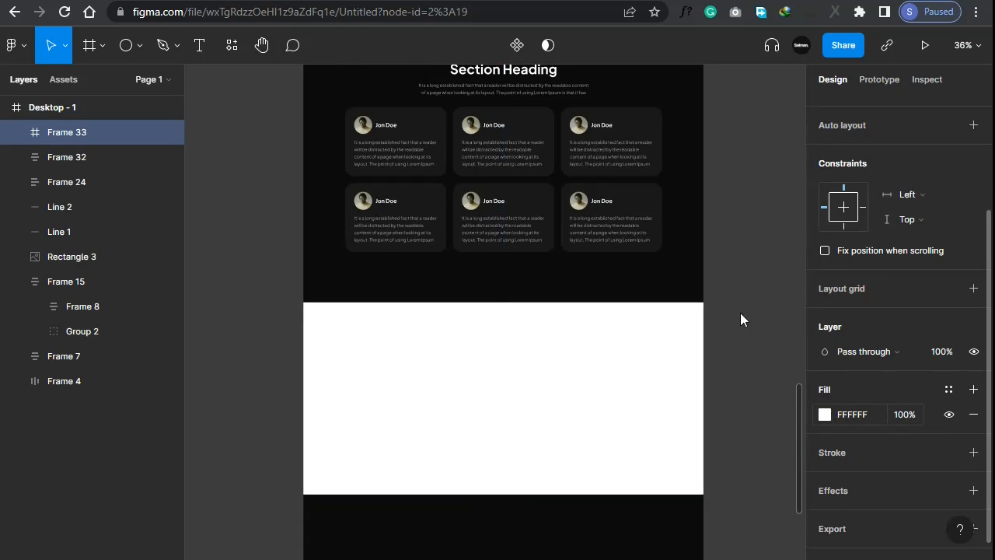
pyautogui.click(825, 415)
pyautogui.click(644, 156)
pyautogui.click(655, 247)
pyautogui.moveTo(693, 278)
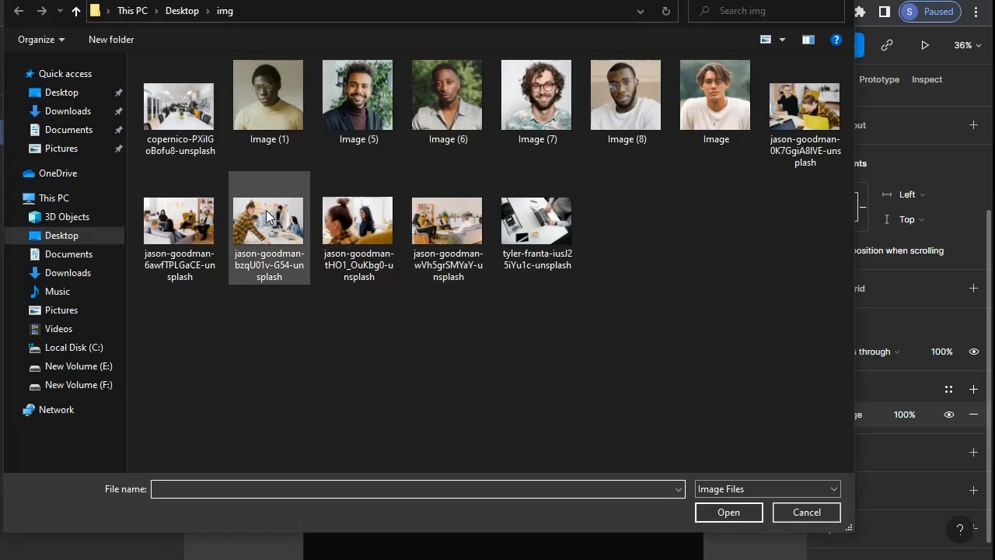
pyautogui.doubleClick(199, 105)
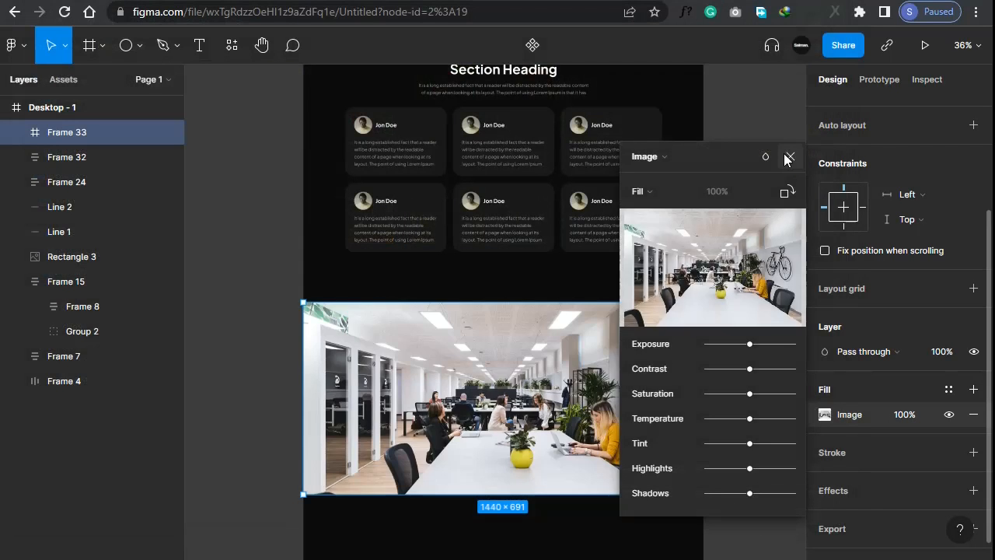
pyautogui.click(790, 156)
# Copy the section heading block from above the cards into the office photo frame at X 411, Y 170
pyautogui.doubleClick(544, 134)
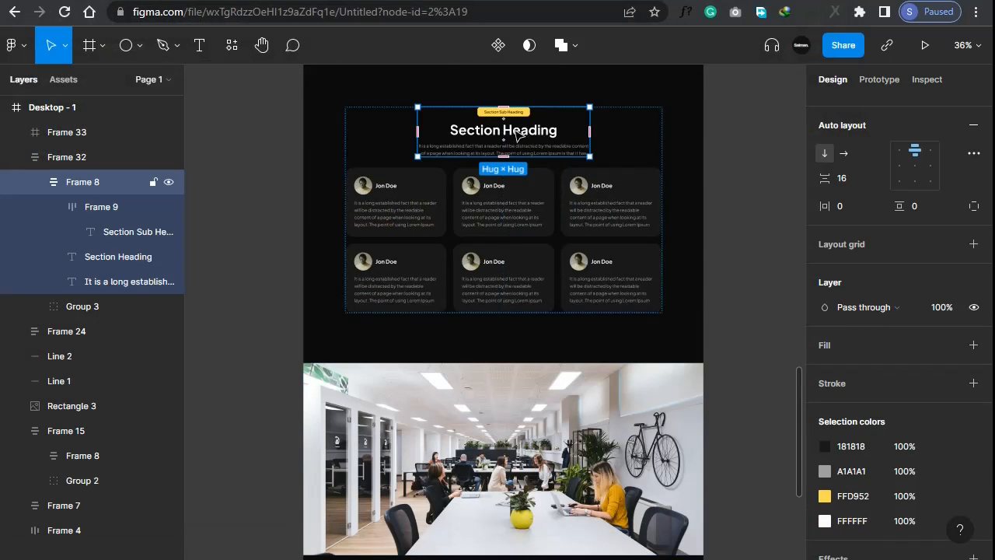
pyautogui.moveTo(520, 150); pyautogui.dragTo(523, 454)
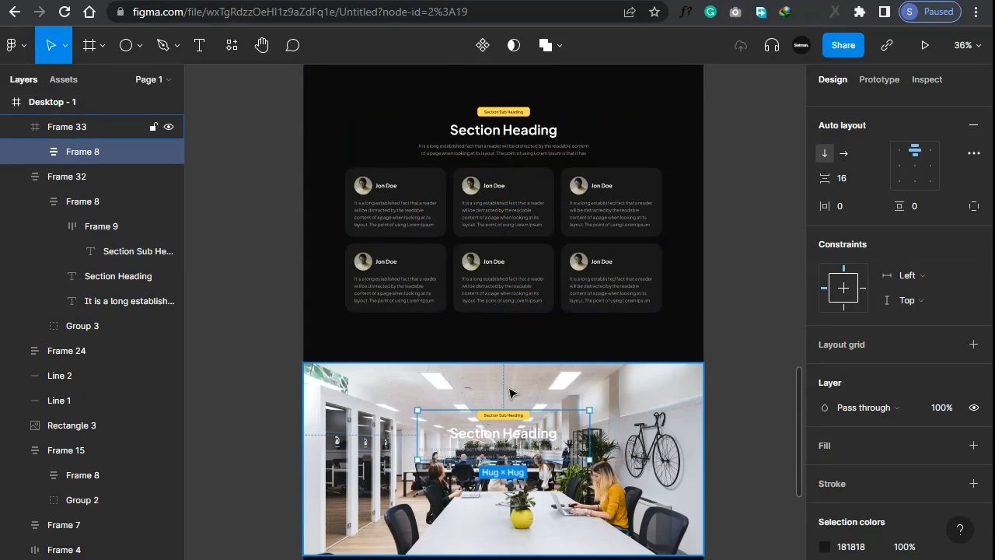
pyautogui.scroll(-3, 544, 276)
pyautogui.scroll(5, 544, 276)
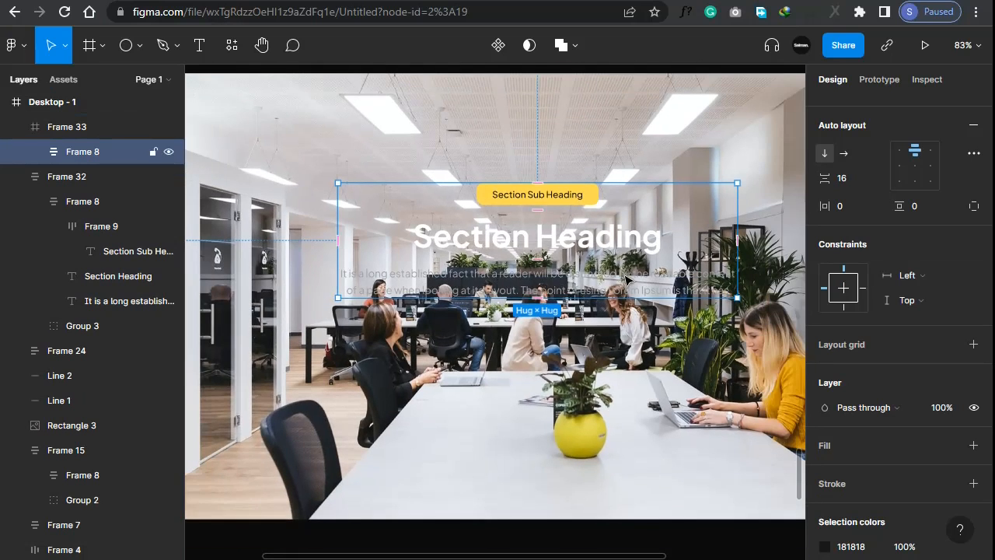
# Add a solid fill to the copied heading block using the dark document color 181818
pyautogui.scroll(-3, 841, 423)
pyautogui.click(836, 290)
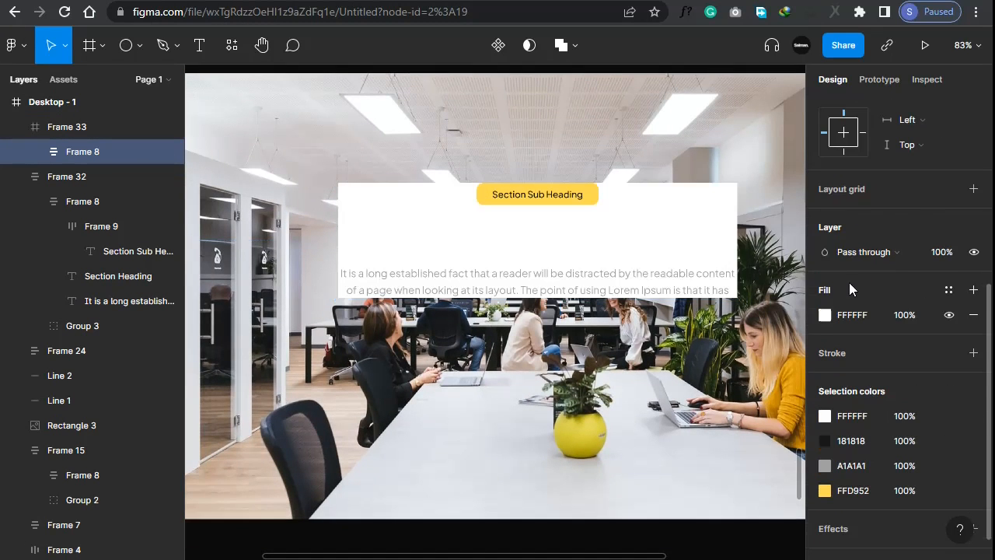
pyautogui.click(825, 315)
pyautogui.click(678, 487)
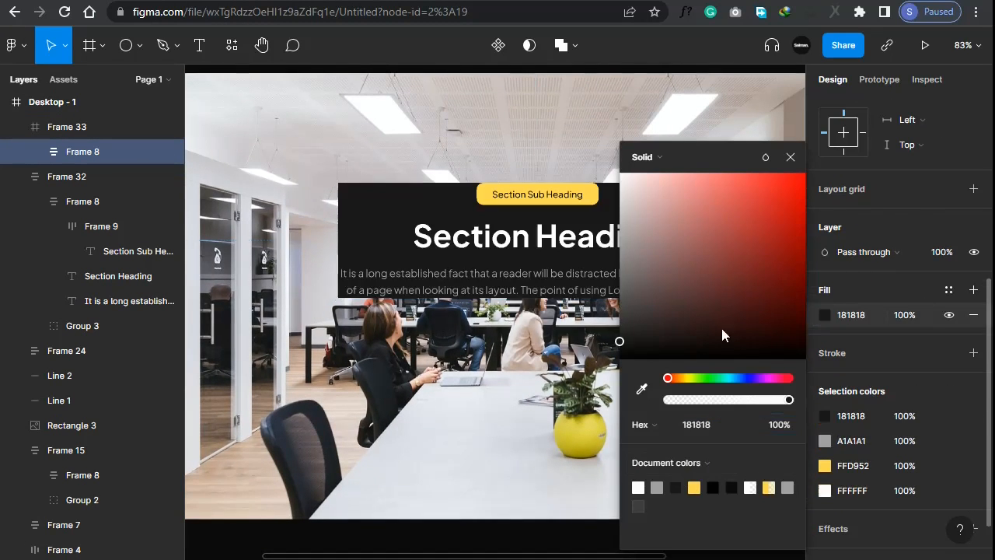
pyautogui.click(790, 157)
# Set the copied heading block's corner radius to 32
pyautogui.scroll(4, 908, 206)
pyautogui.click(931, 224)
pyautogui.write('32')
pyautogui.press('Return')
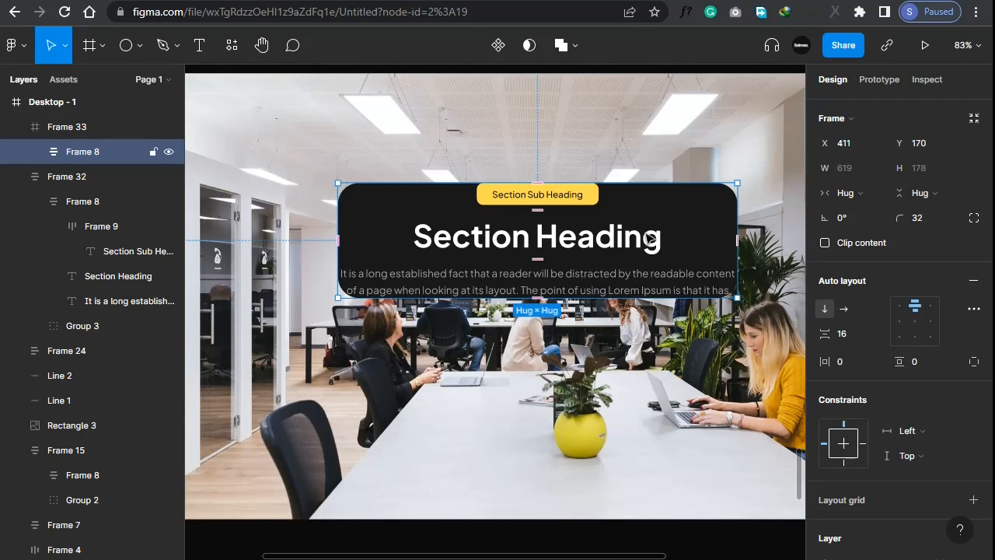
# Set the heading block's horizontal and vertical padding to 66 and center it horizontally in the photo frame
pyautogui.click(846, 362)
pyautogui.write('66')
pyautogui.click(921, 362)
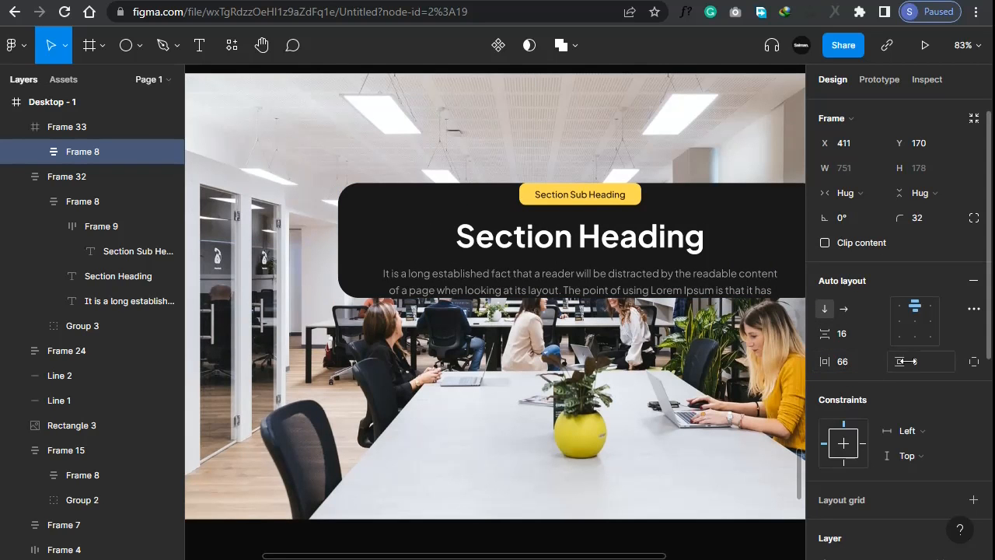
pyautogui.write('66')
pyautogui.press('Return')
pyautogui.scroll(1, 842, 112)
pyautogui.click(849, 109)
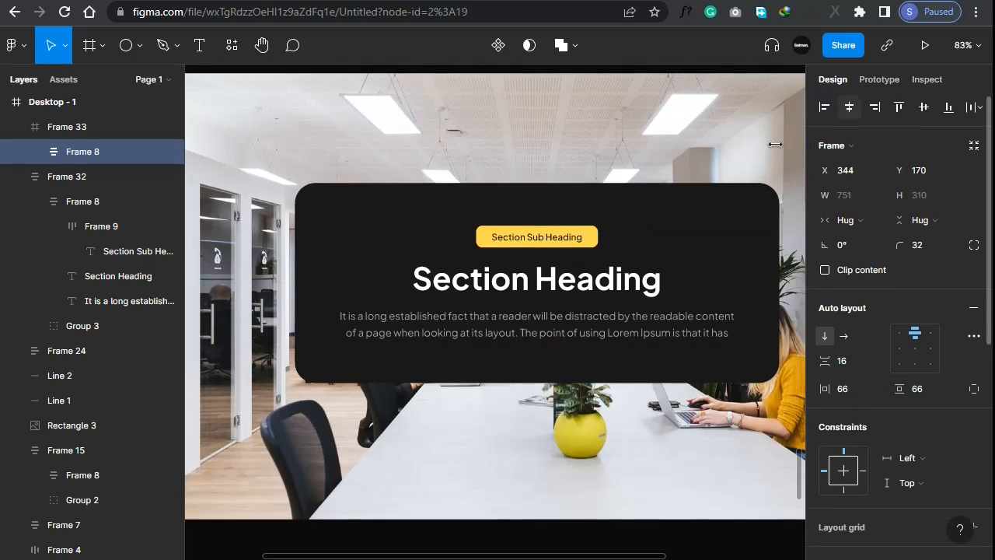
# Change the yellow label's text in the photo section to "Are you ready?"
pyautogui.keyDown('ctrl'); pyautogui.doubleClick(540, 238); pyautogui.keyUp('ctrl')
pyautogui.scroll(1, 553, 240)
pyautogui.scroll(2, 553, 239)
pyautogui.write('Ar')
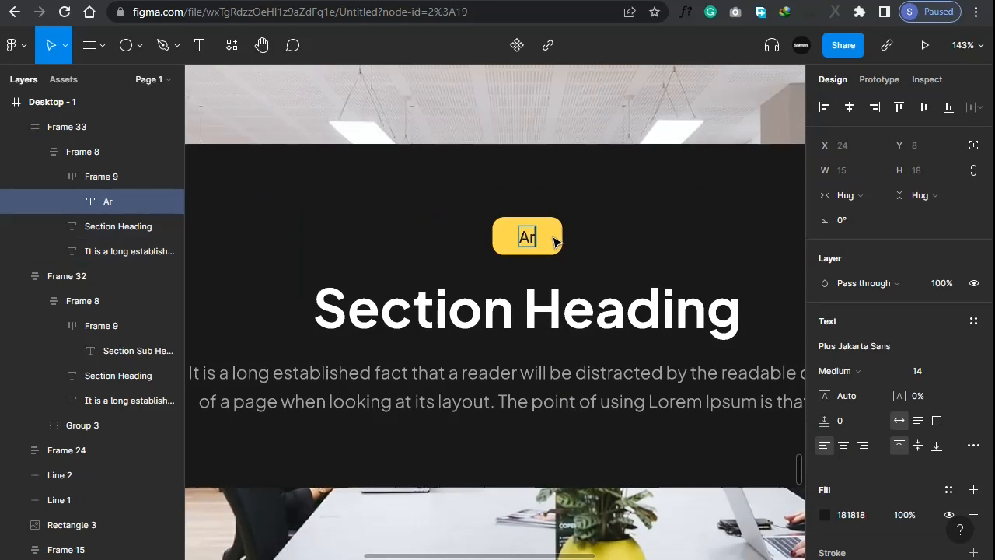
pyautogui.write('e you ready?')
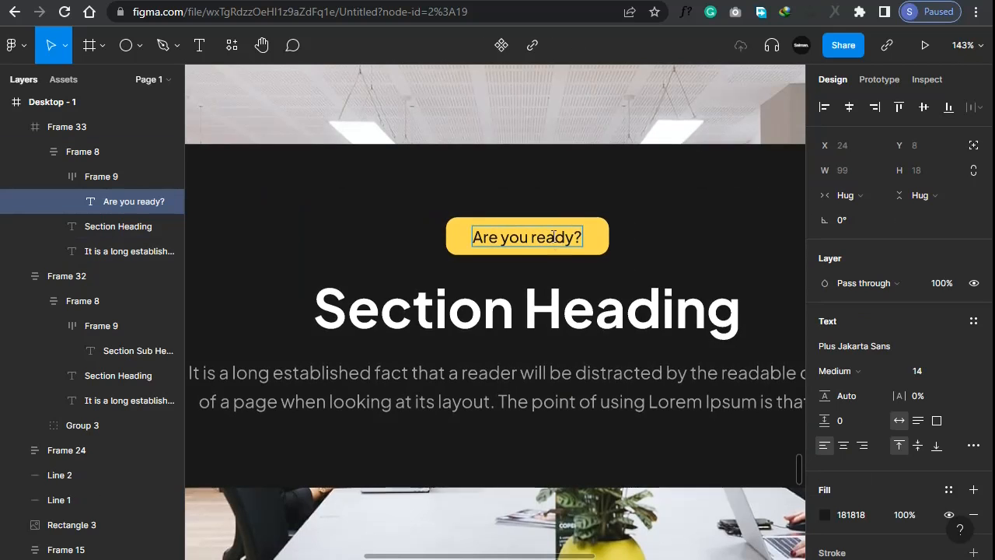
pyautogui.press('Escape')
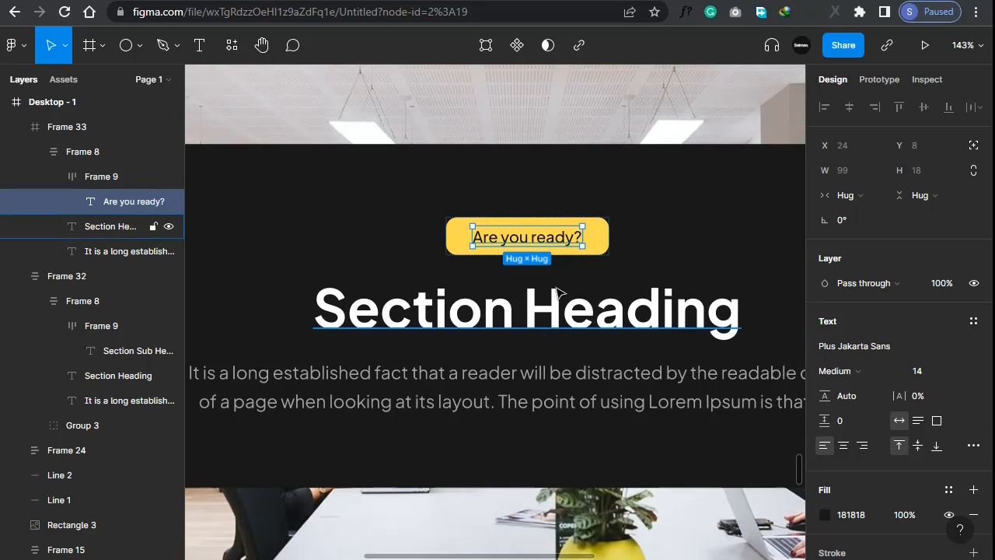
# Replace the section heading over the photo with "Let's build something great and awesome" on two lines and center its text
pyautogui.doubleClick(544, 310)
pyautogui.write('Let')
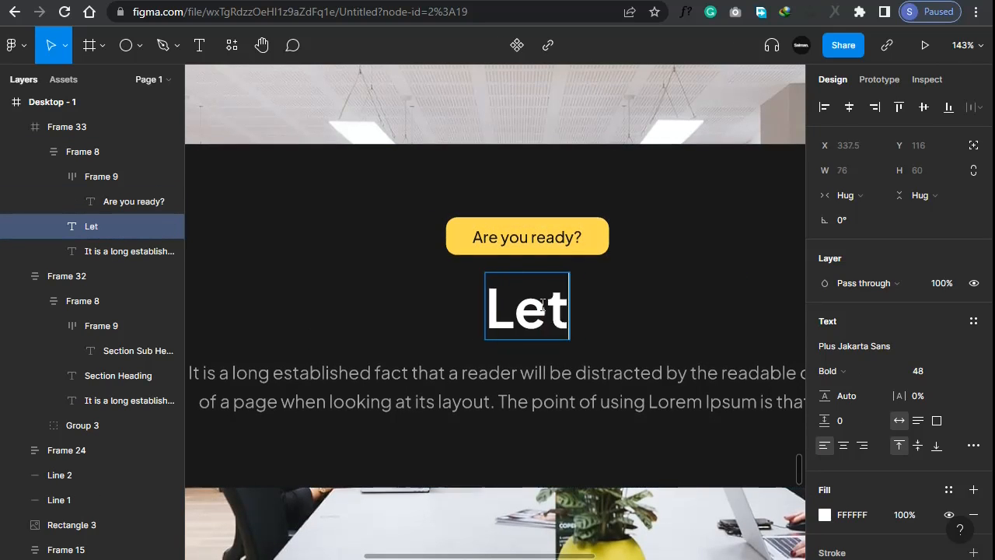
pyautogui.write("'s build")
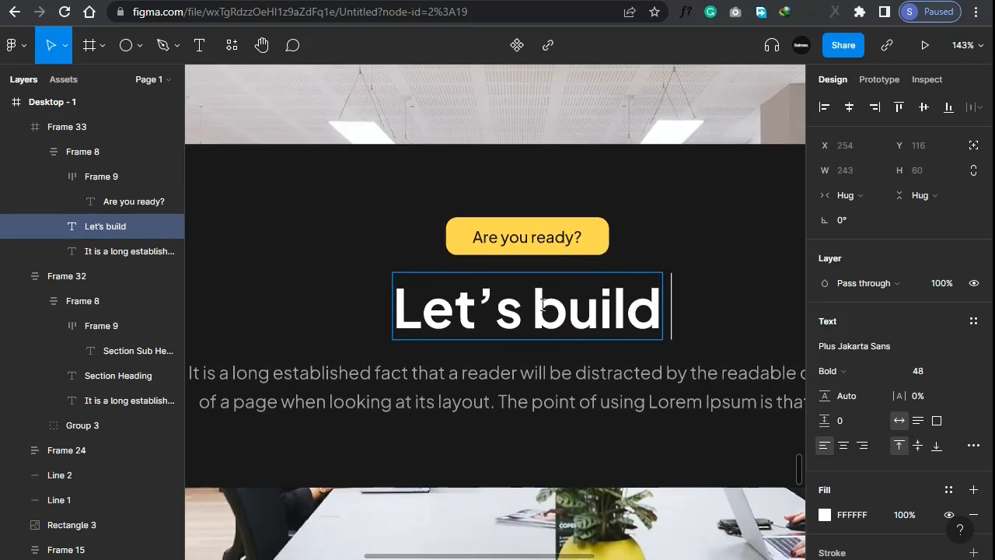
pyautogui.write(' something')
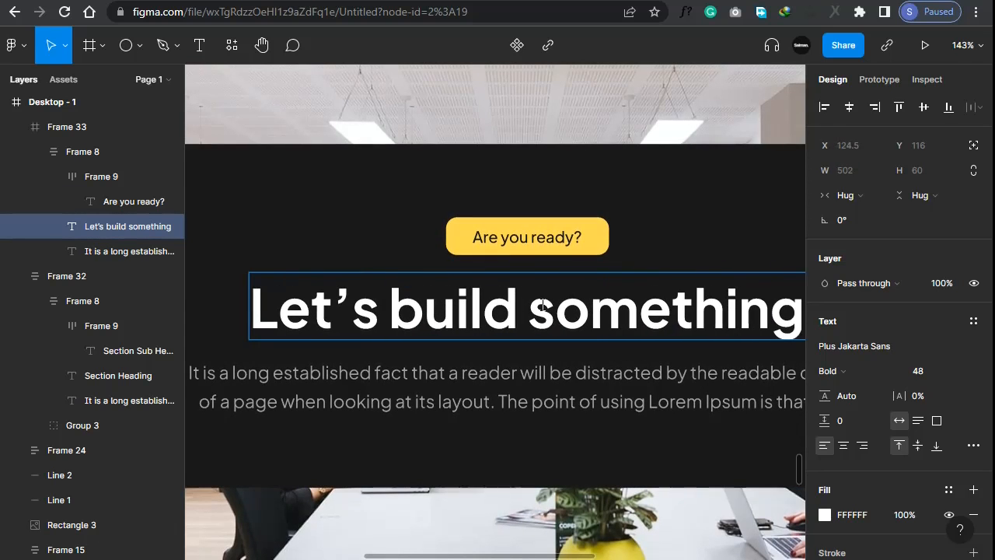
pyautogui.write(' g')
pyautogui.press('BackSpace')
pyautogui.press('Return')
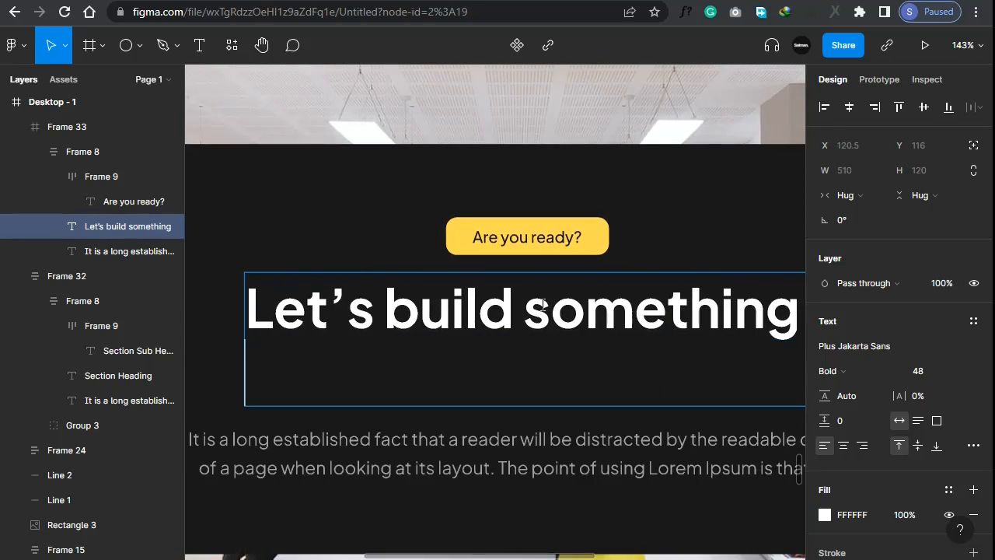
pyautogui.write('great a')
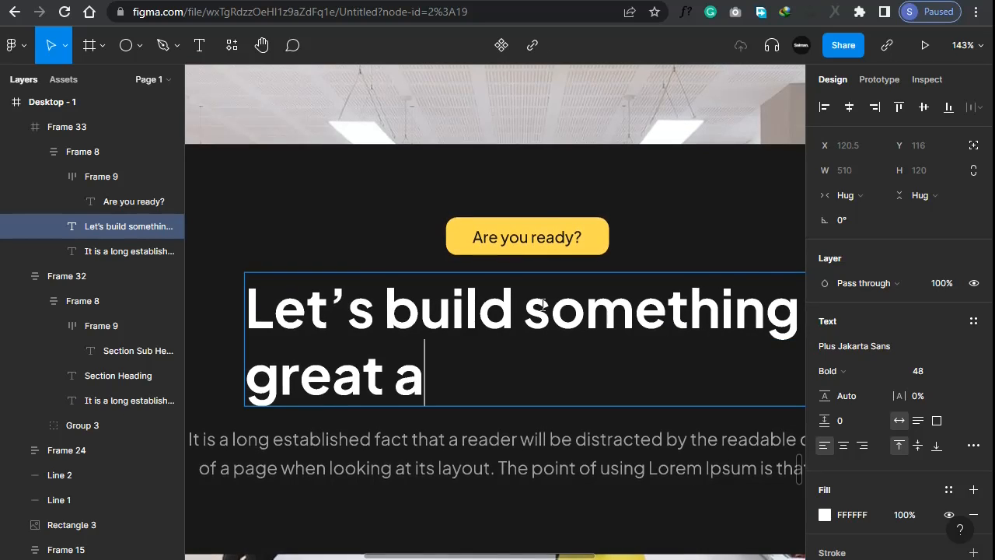
pyautogui.write('nd awe')
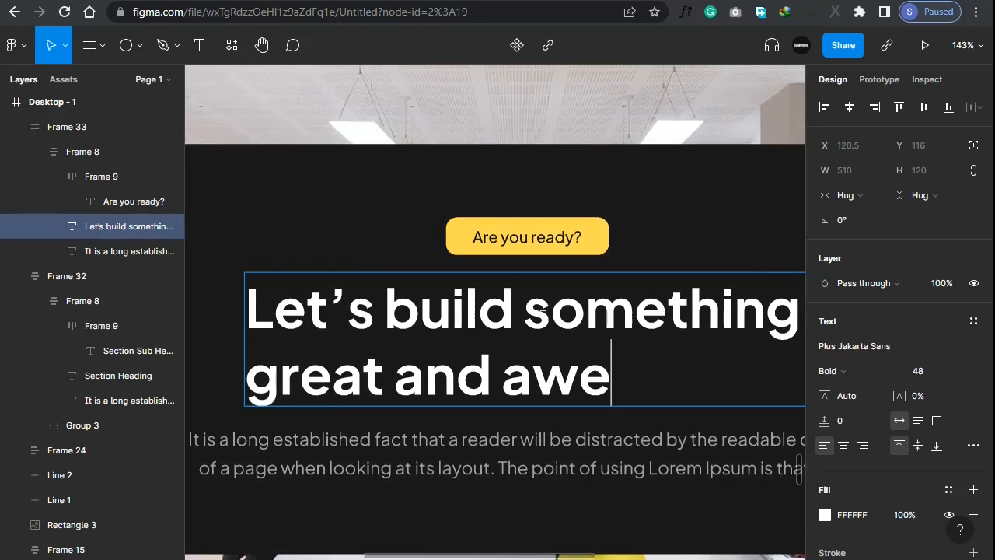
pyautogui.write('some')
pyautogui.press('Escape')
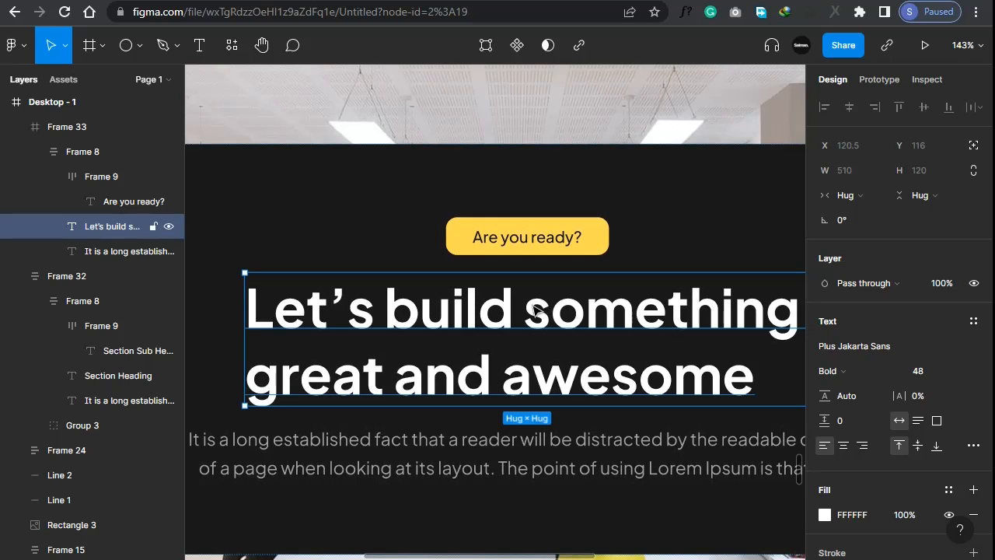
pyautogui.click(846, 444)
pyautogui.scroll(-3, 484, 396)
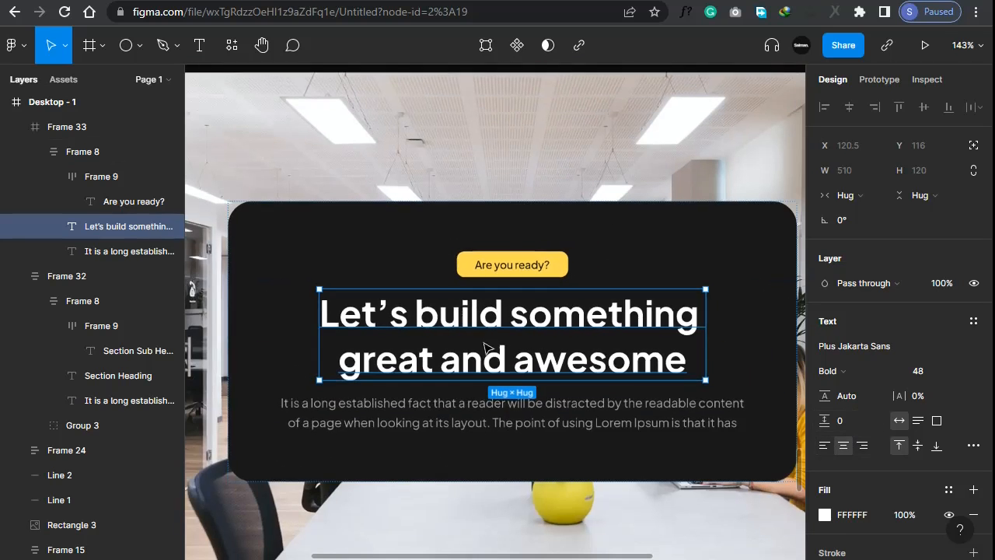
# Copy the yellow "Get Started" button from the navigation bar into the dark call-to-action block, below its paragraph
pyautogui.click(490, 404)
pyautogui.click(651, 408)
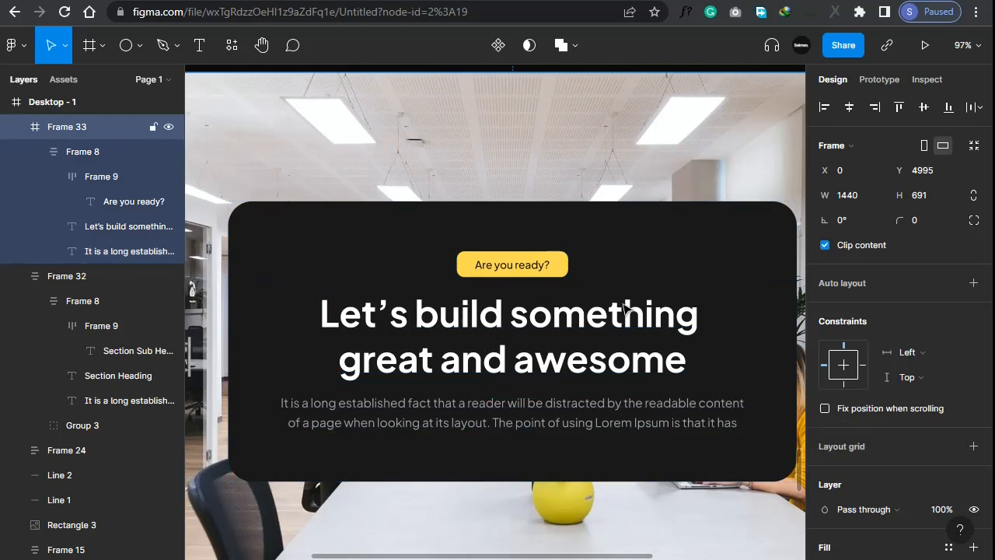
pyautogui.scroll(10, 589, 248)
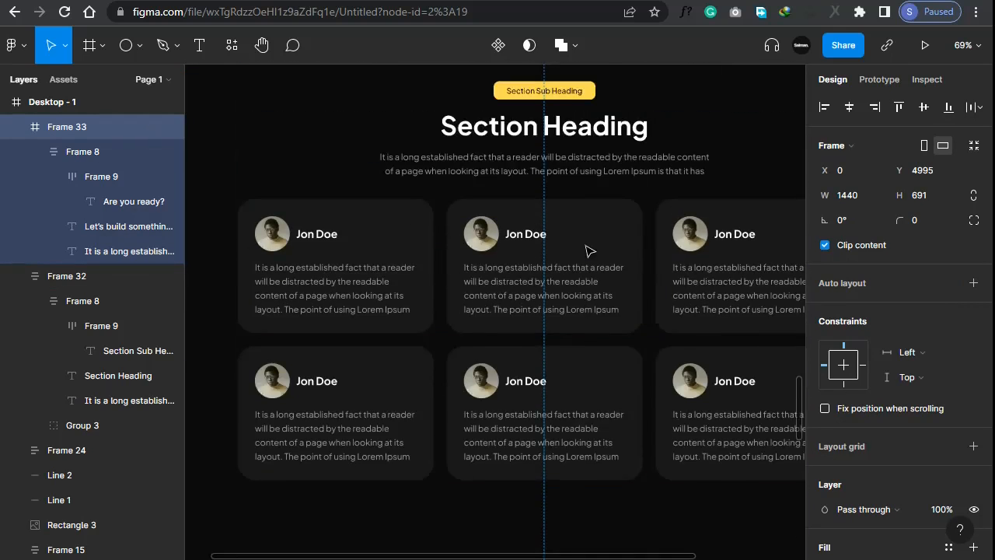
pyautogui.scroll(-5, 587, 249)
pyautogui.scroll(15, 588, 248)
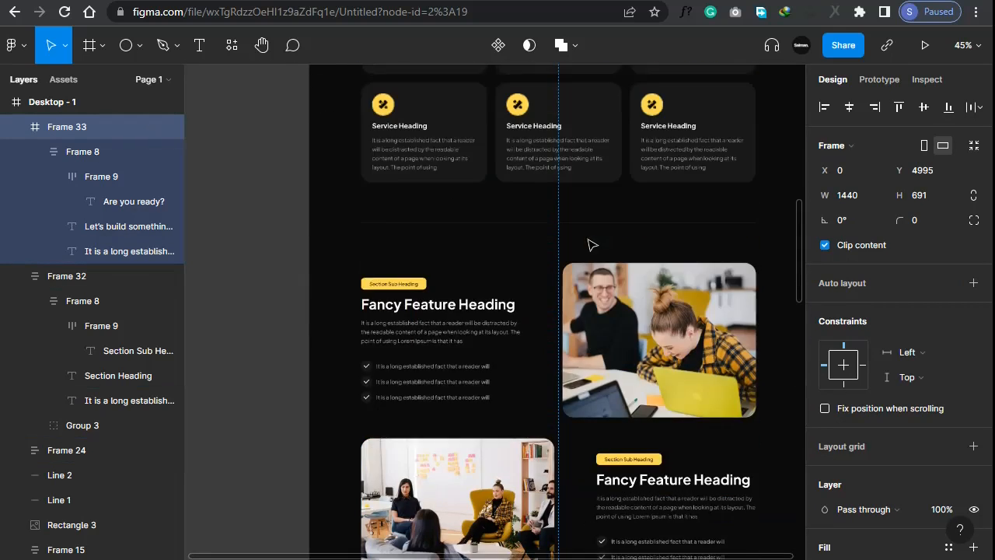
pyautogui.scroll(15, 595, 333)
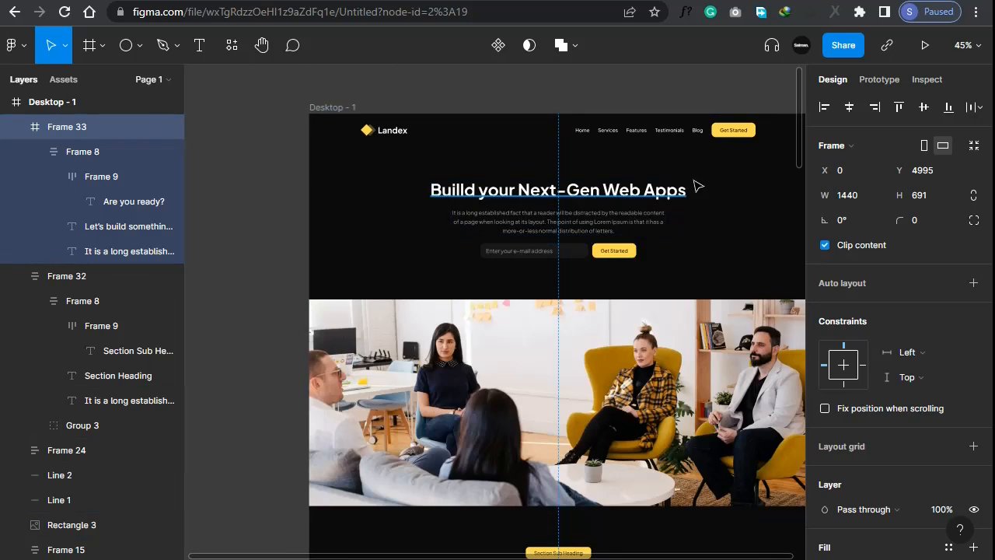
pyautogui.scroll(5, 727, 132)
pyautogui.click(707, 132)
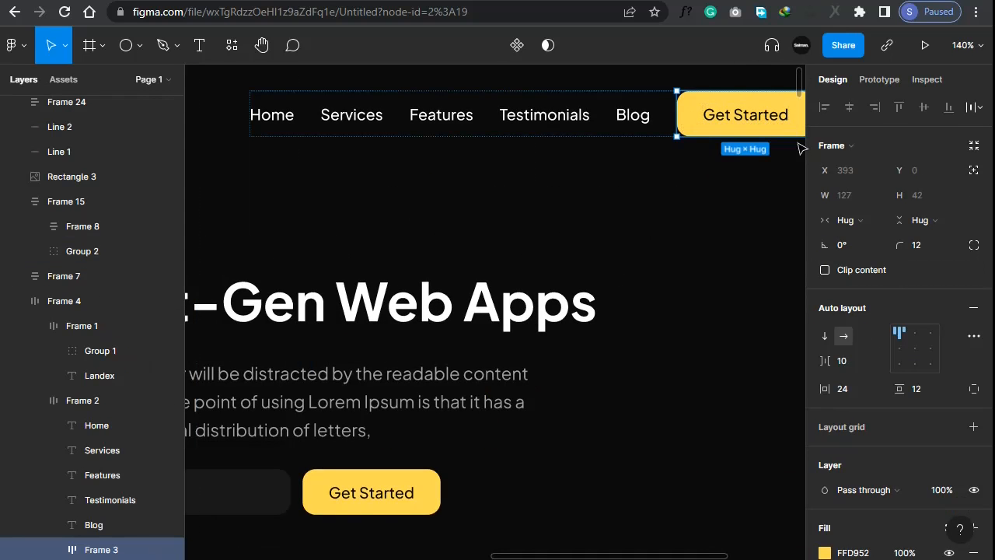
pyautogui.scroll(-15, 801, 147)
pyautogui.scroll(-12, 622, 272)
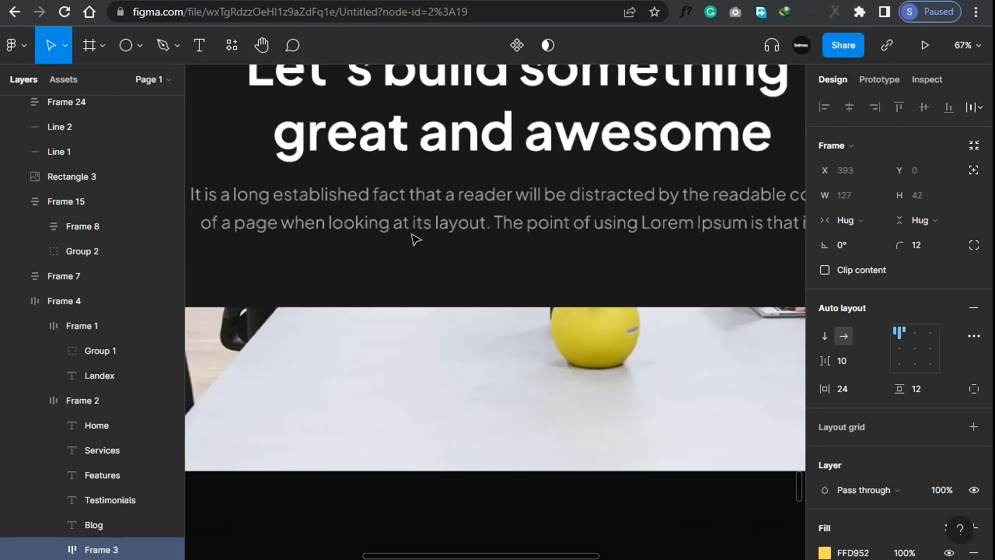
pyautogui.click(416, 286)
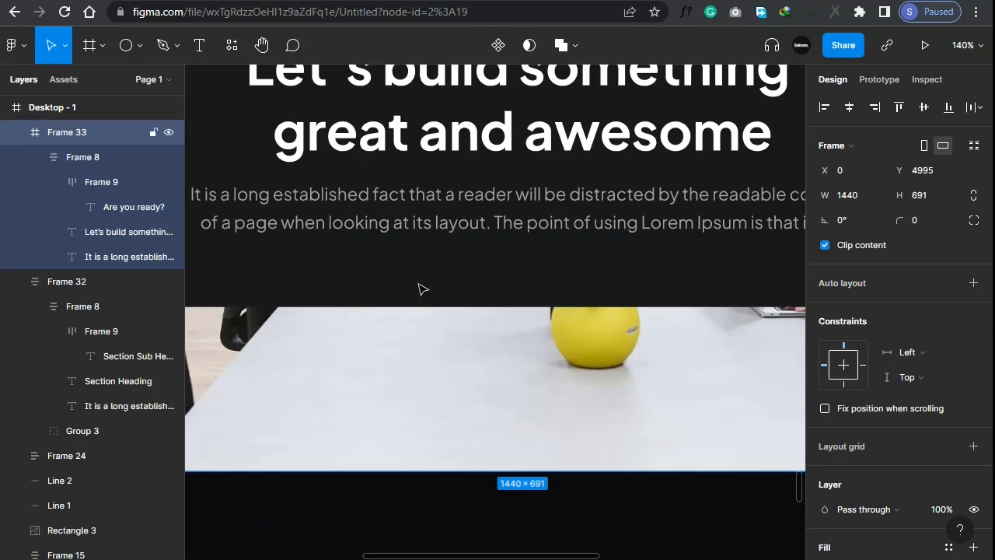
pyautogui.scroll(-5, 416, 286)
pyautogui.click(514, 294)
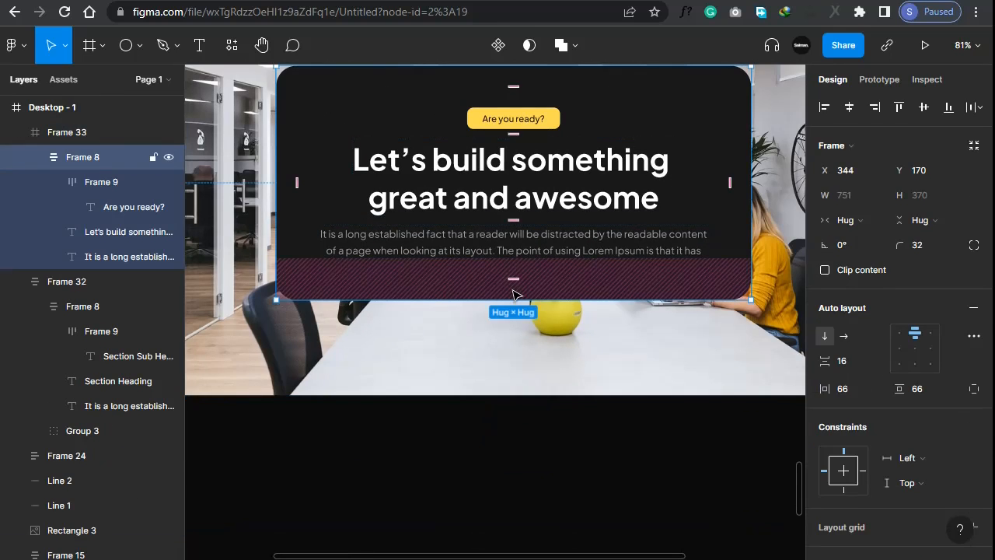
pyautogui.hotkey('ctrl', 'v')
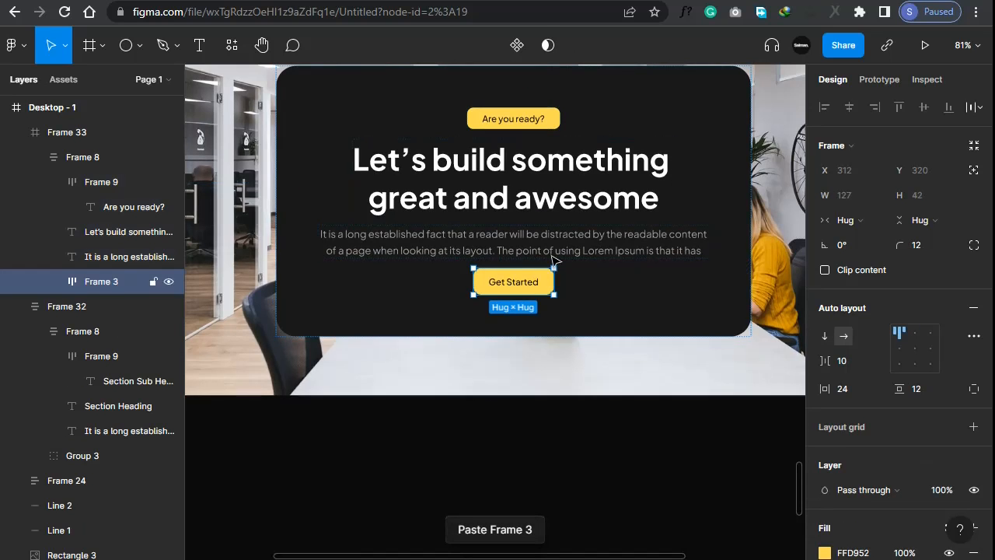
# Change the text of the button in the call-to-action block to "Start a Free Trial"
pyautogui.scroll(5, 545, 263)
pyautogui.doubleClick(507, 300)
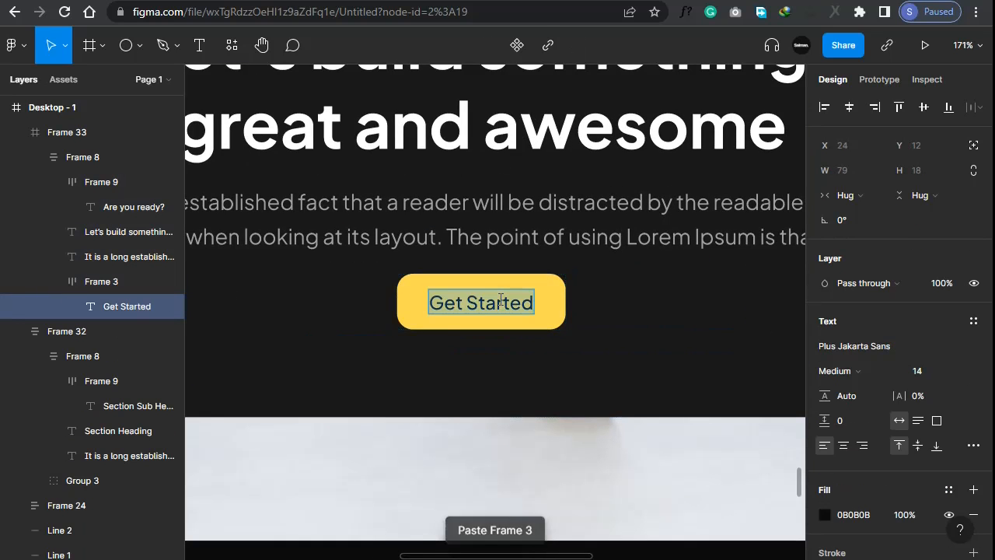
pyautogui.write('Start')
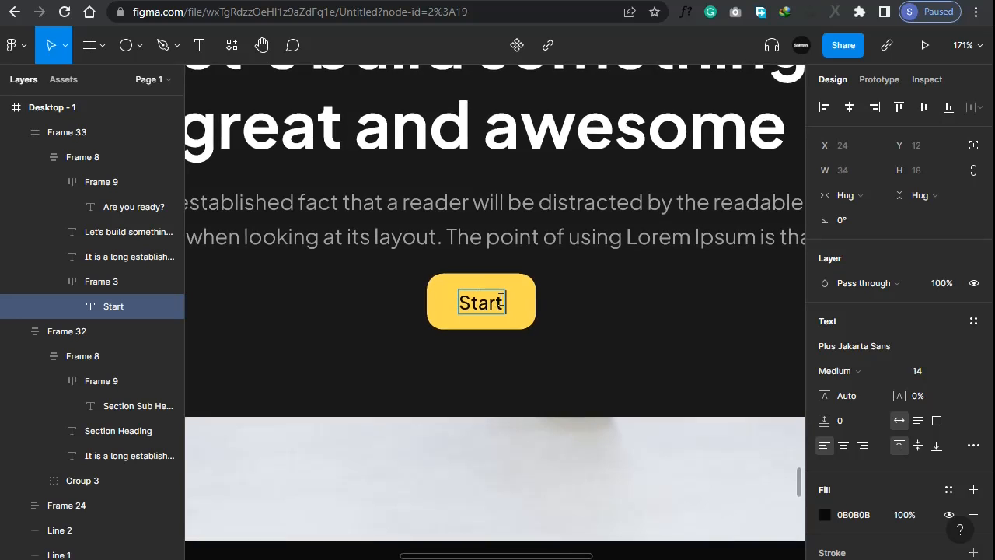
pyautogui.write(' a Free')
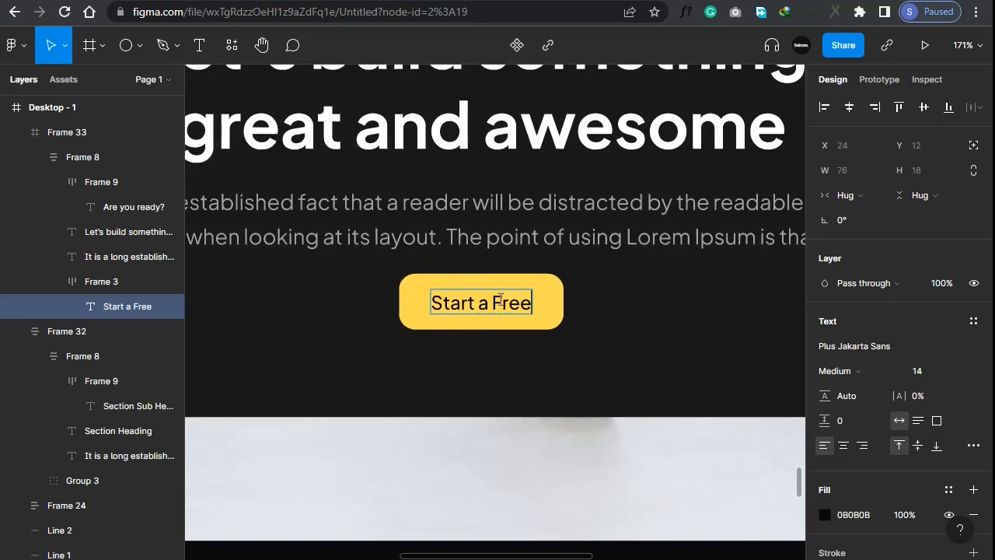
pyautogui.write(' Trial')
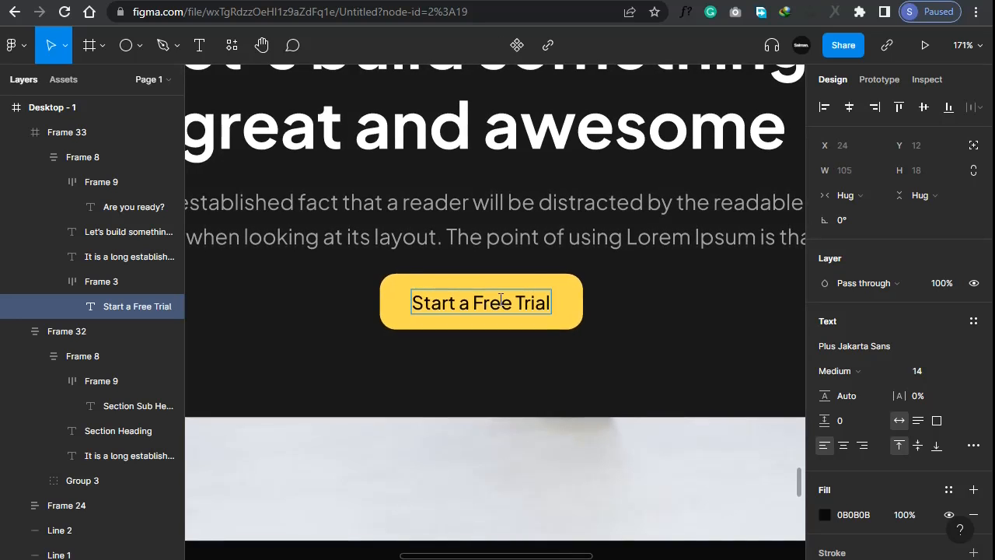
pyautogui.click(379, 390)
pyautogui.keyDown('ctrl'); pyautogui.scroll(-5, 442, 385); pyautogui.keyUp('ctrl')
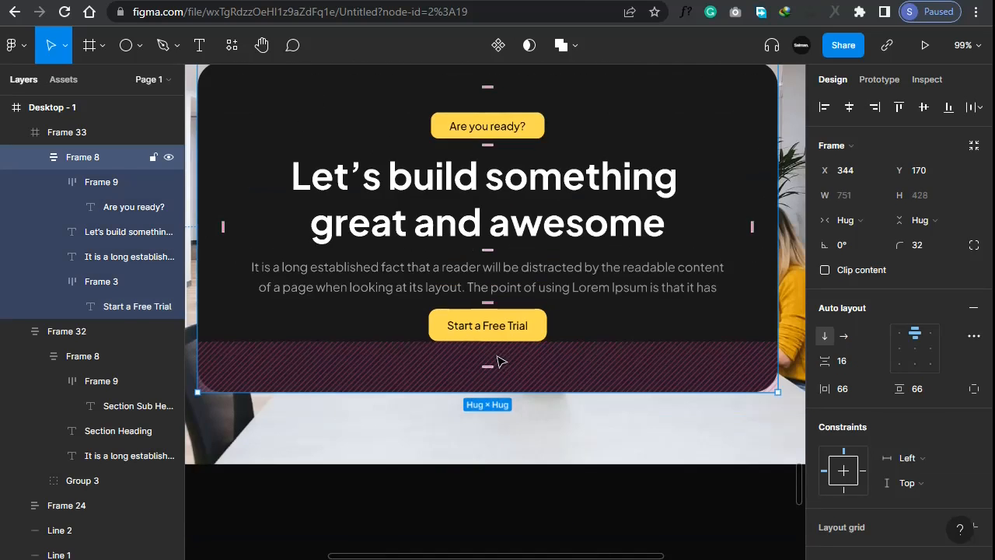
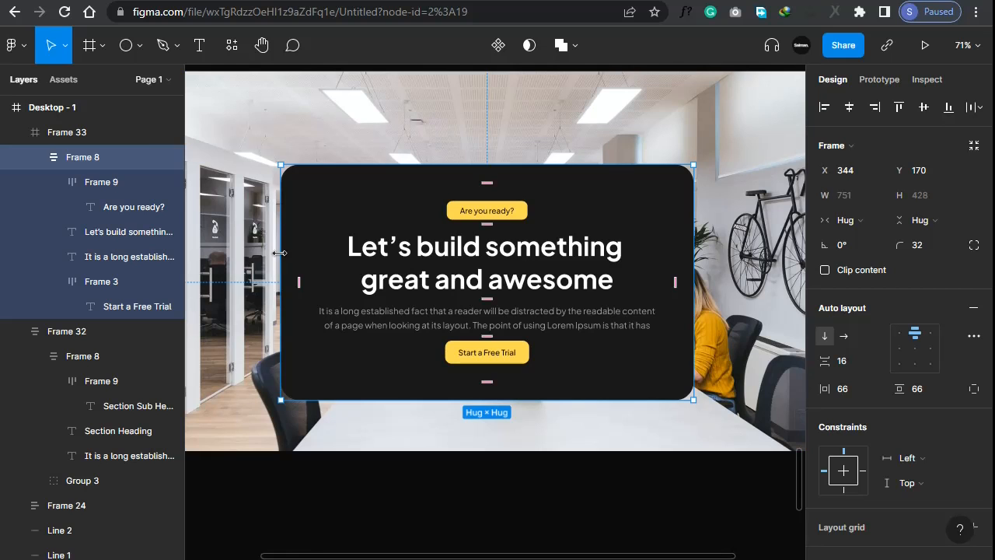
# Widen the dark call-to-action block to about 858 and center it horizontally and vertically in the photo frame
pyautogui.moveTo(280, 253); pyautogui.dragTo(227, 251)
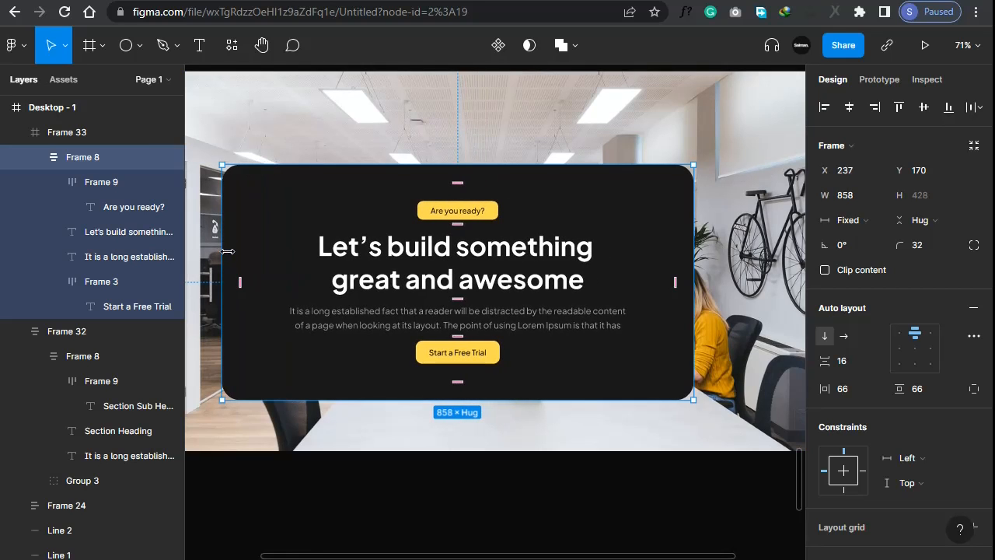
pyautogui.click(849, 109)
pyautogui.click(923, 110)
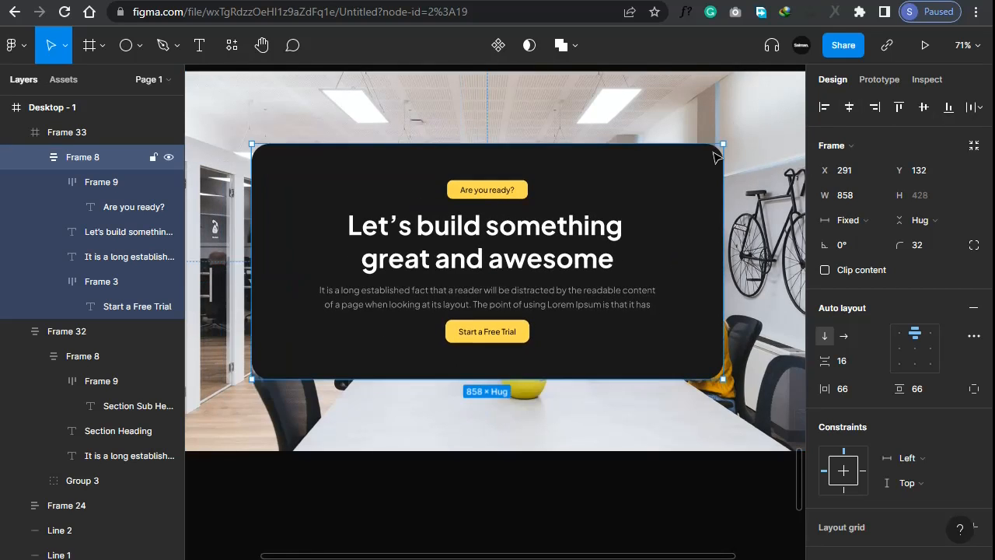
pyautogui.click(753, 144)
pyautogui.scroll(-3, 753, 144)
pyautogui.press('Escape')
pyautogui.scroll(-3, 583, 335)
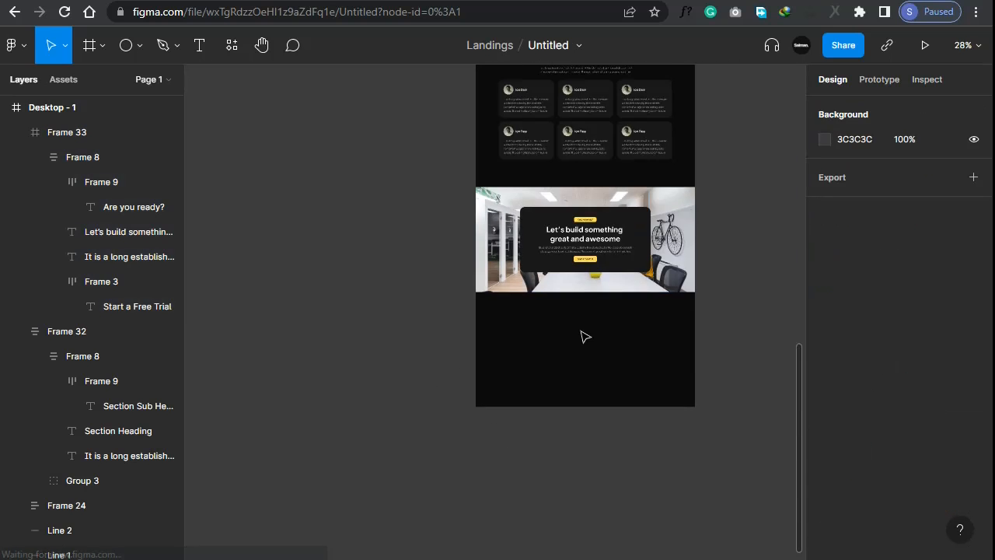
# Delete the yellow "Are you ready?" label from the call-to-action block
pyautogui.scroll(2, 660, 265)
pyautogui.scroll(5, 661, 265)
pyautogui.scroll(-1, 589, 218)
pyautogui.scroll(3, 459, 145)
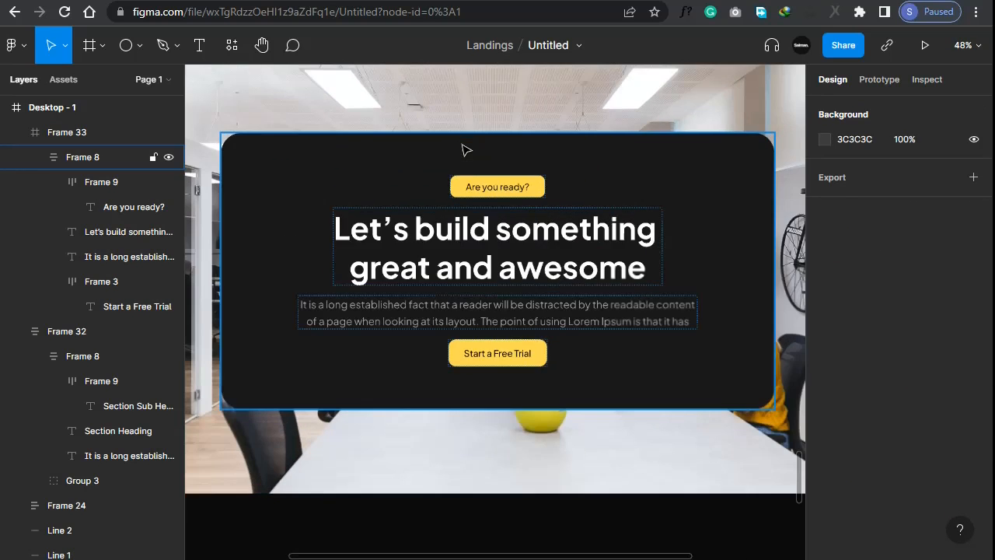
pyautogui.click(459, 183)
pyautogui.press('Delete')
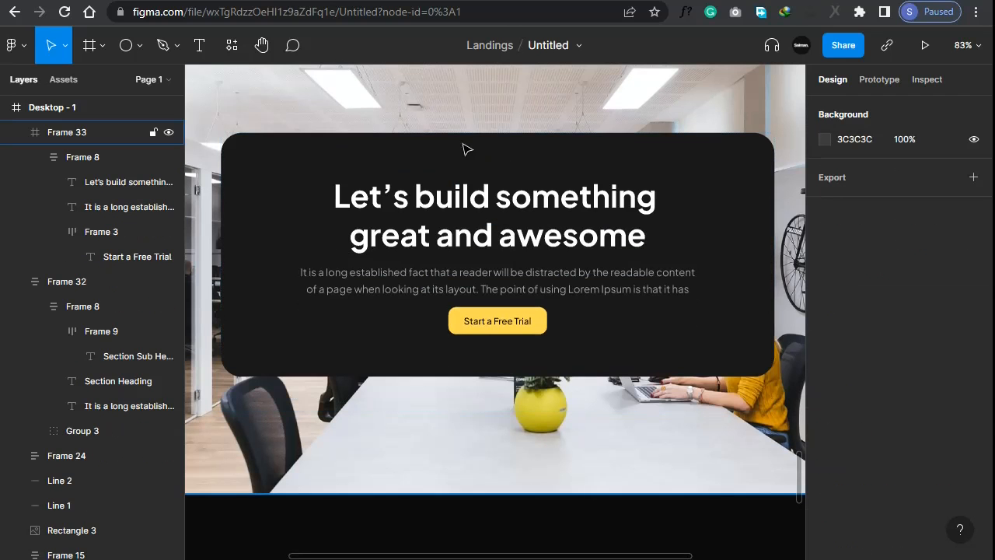
# Center the shortened call-to-action block vertically in the photo frame again
pyautogui.click(463, 425)
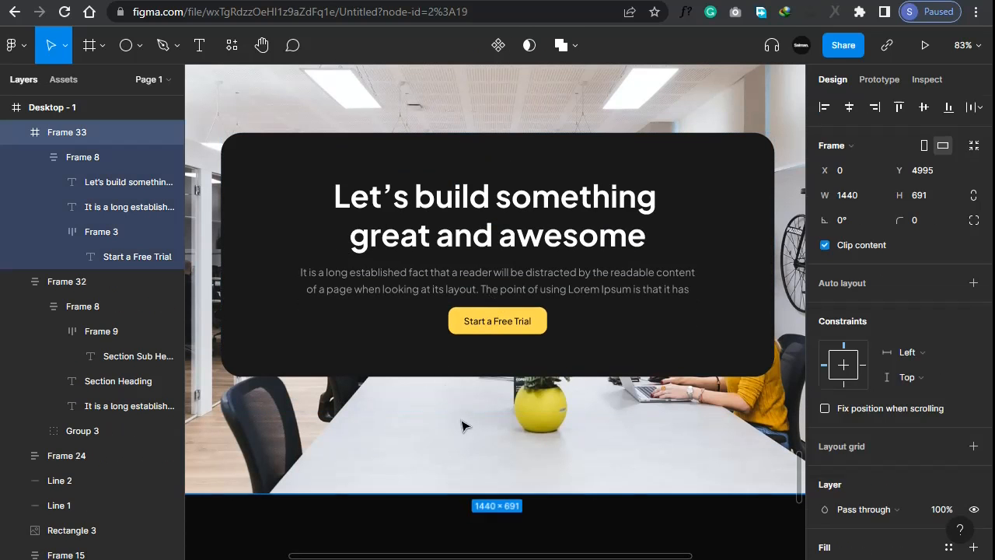
pyautogui.click(490, 326)
pyautogui.click(924, 107)
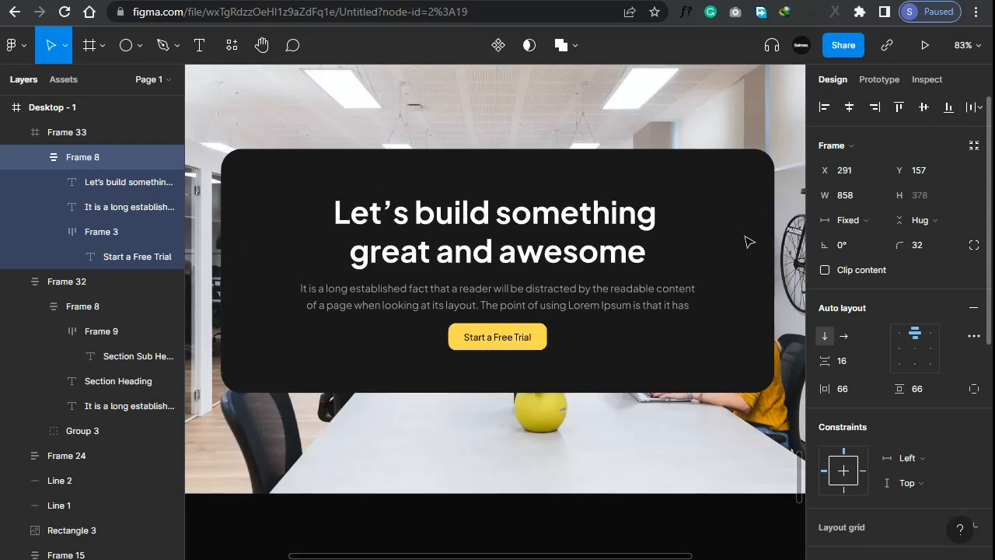
# Compare the finished call-to-action section with the Landex reference prototype and look at what follows it there
pyautogui.click(594, 444)
pyautogui.scroll(-2, 591, 436)
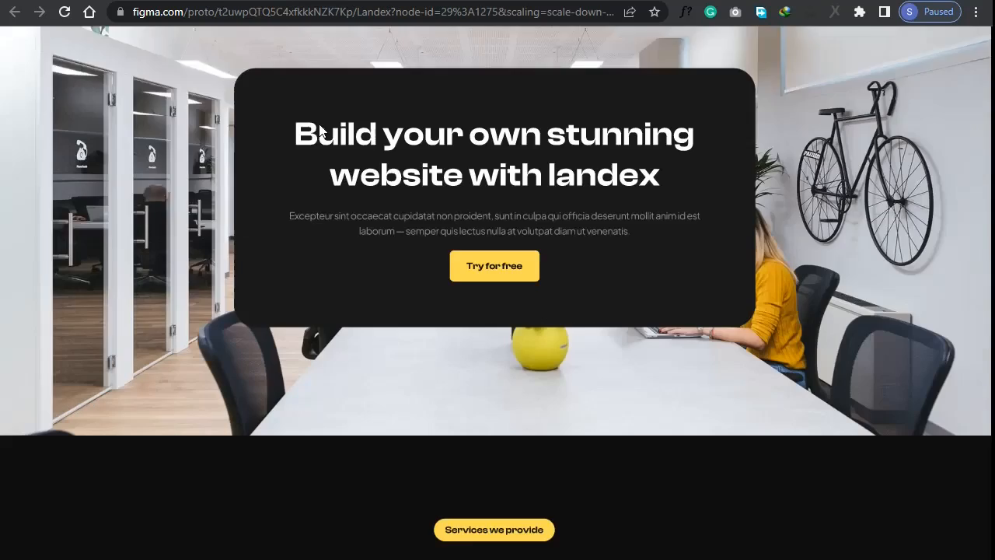
pyautogui.scroll(-5, 319, 130)
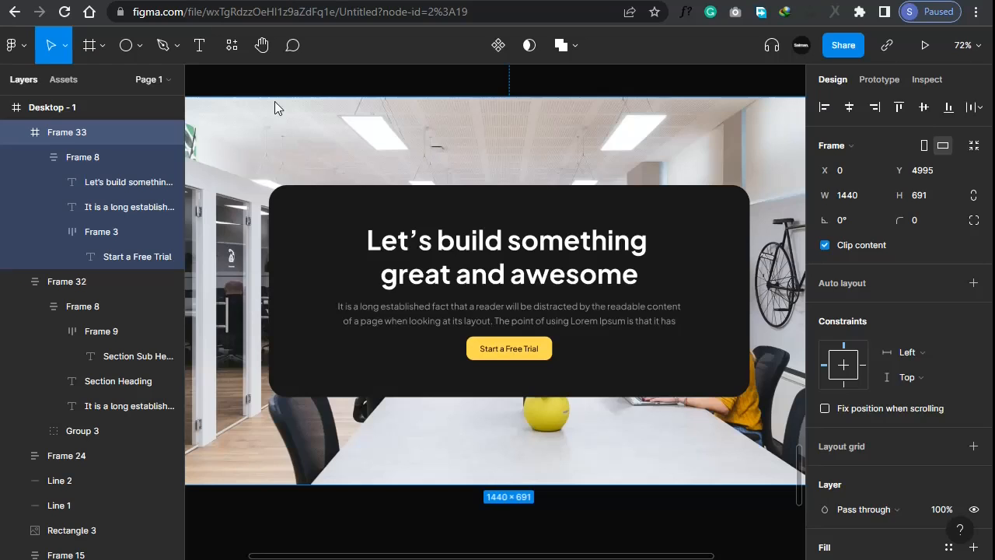
pyautogui.scroll(-3, 451, 311)
pyautogui.press('Escape')
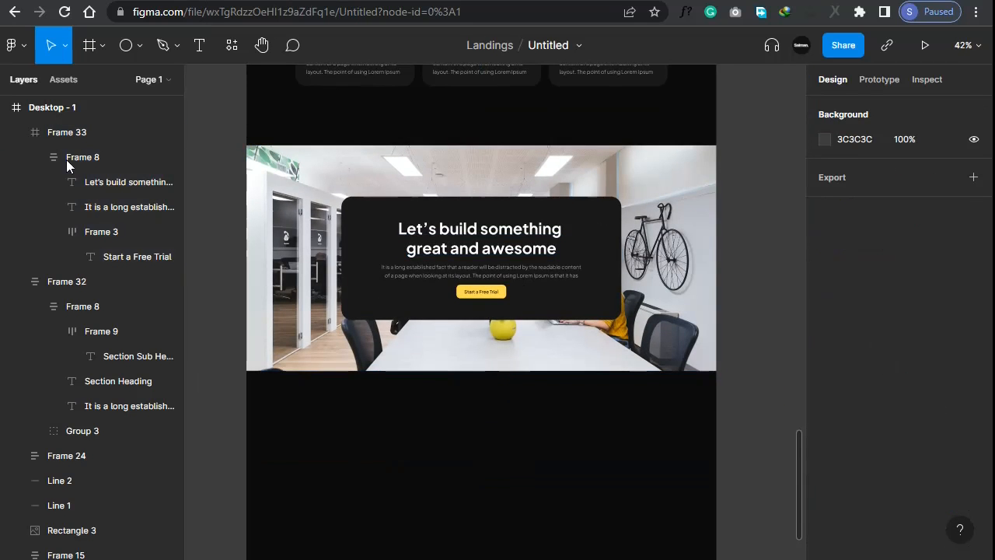
# Copy the testimonials section's heading block into the empty area below the call-to-action photo, horizontally centered at X 410, Y 5780
pyautogui.click(19, 132)
pyautogui.click(19, 159)
pyautogui.scroll(5, 340, 392)
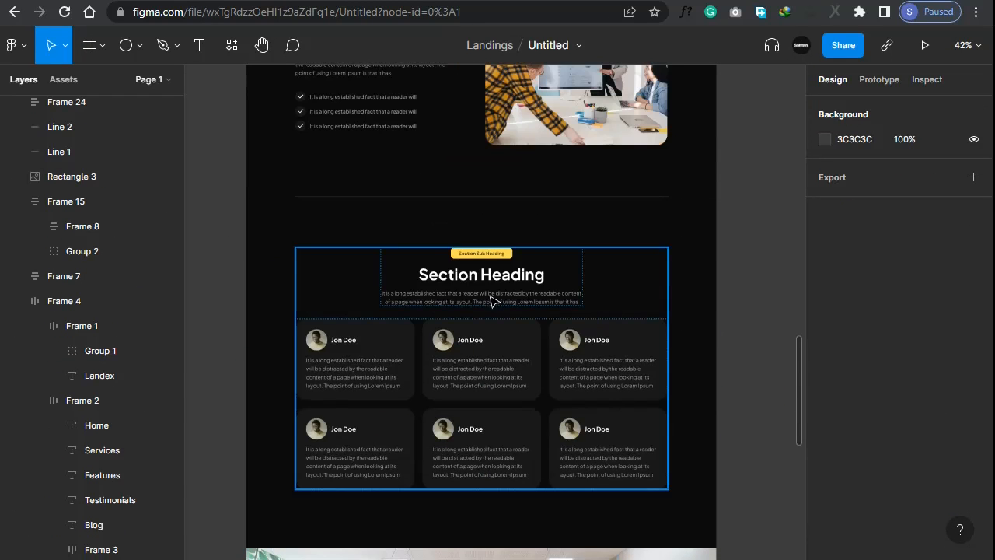
pyautogui.doubleClick(490, 294)
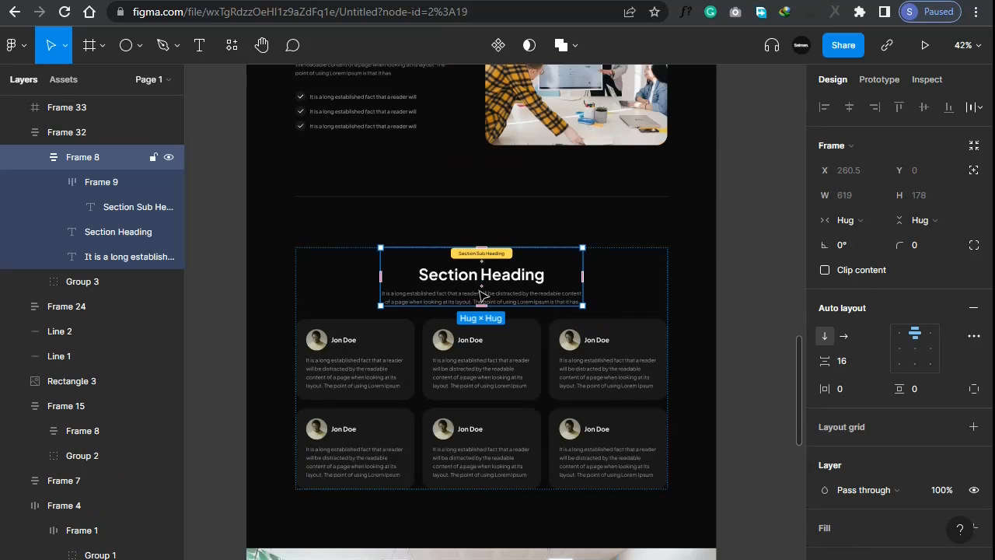
pyautogui.moveTo(482, 295); pyautogui.dragTo(480, 412)
pyautogui.scroll(-2, 481, 302)
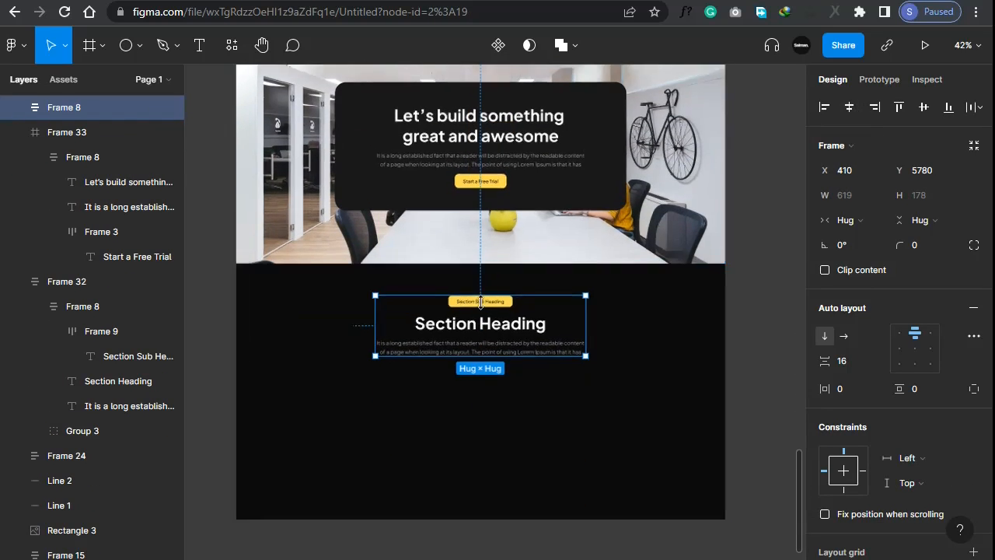
pyautogui.scroll(3, 481, 302)
pyautogui.click(499, 491)
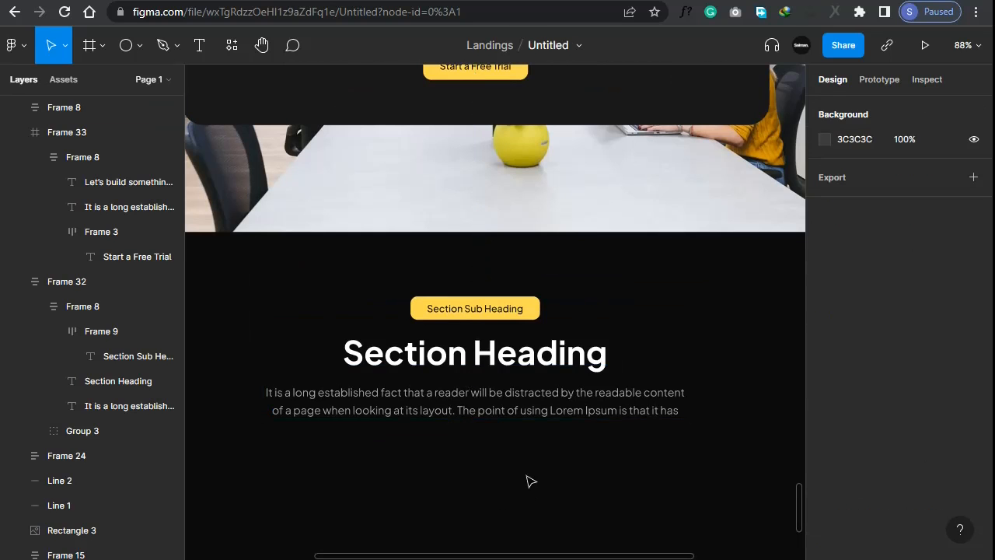
pyautogui.scroll(-3, 529, 451)
pyautogui.keyDown('ctrl'); pyautogui.scroll(-2, 536, 412); pyautogui.keyUp('ctrl')
pyautogui.click(526, 195)
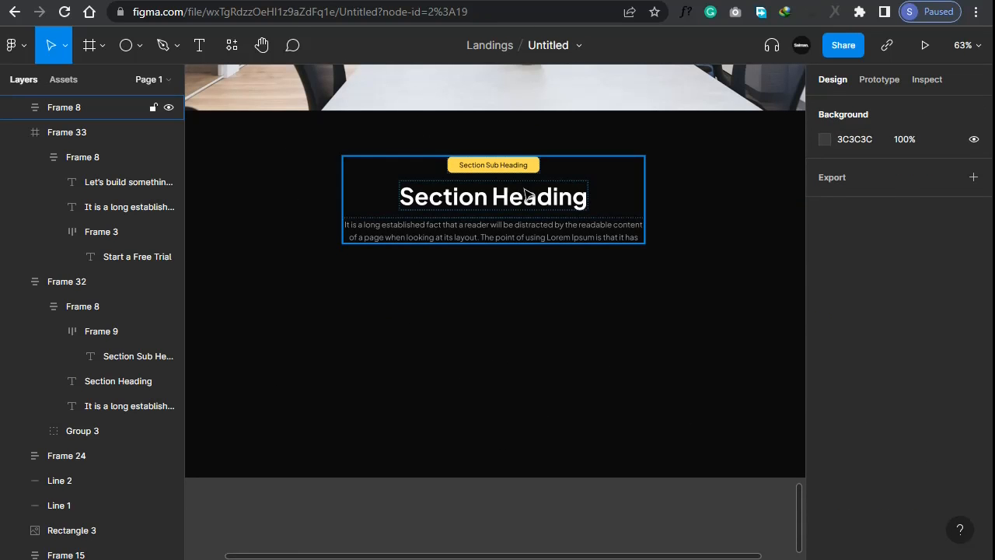
pyautogui.click(526, 194)
pyautogui.click(285, 221)
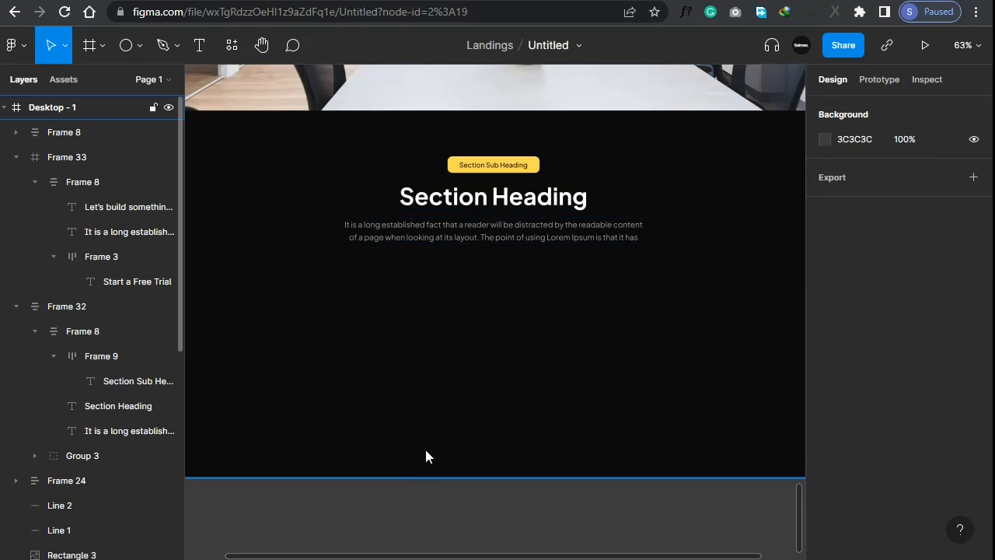
# Extend the Desktop - 1 frame downward and show its column layout grid
pyautogui.click(426, 459)
pyautogui.moveTo(422, 479); pyautogui.dragTo(419, 517)
pyautogui.click(949, 347)
pyautogui.click(540, 349)
# Draw a 364 × 240 rectangle under the new section heading at X 150, Y 6060, with a corner radius of 16
pyautogui.scroll(5, 569, 329)
pyautogui.scroll(-3, 569, 329)
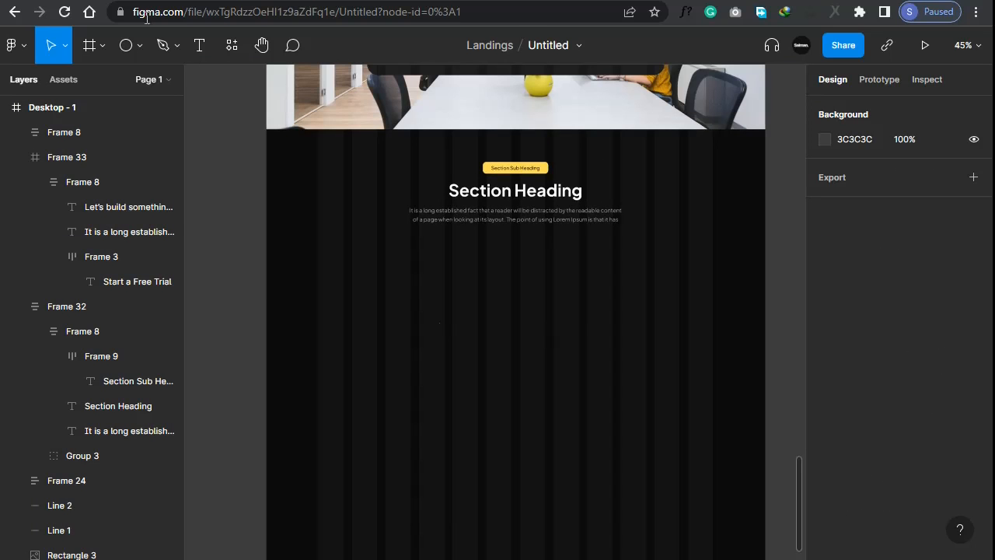
pyautogui.click(137, 44)
pyautogui.click(134, 82)
pyautogui.scroll(2, 320, 286)
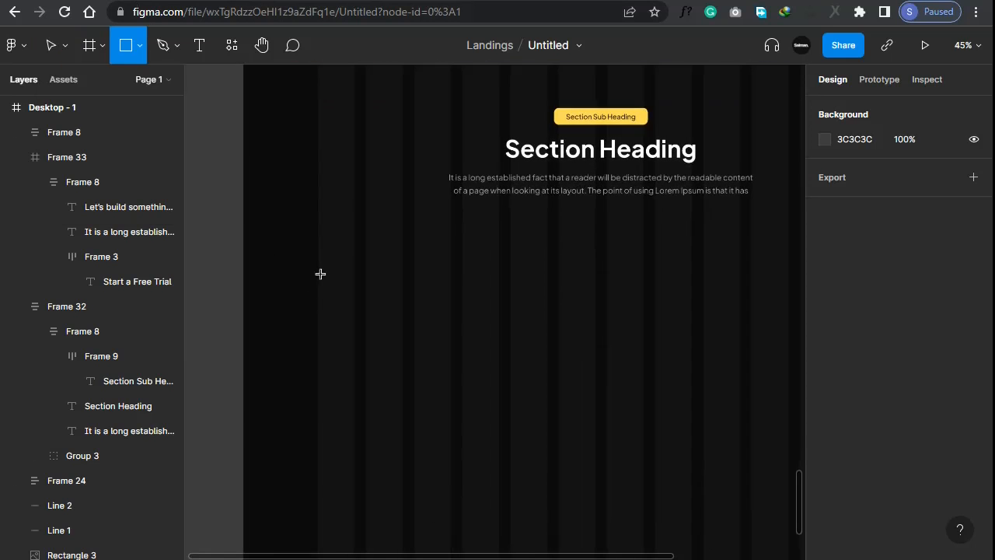
pyautogui.moveTo(318, 247)
pyautogui.mouseDown()
pyautogui.moveTo(468, 331)
pyautogui.moveTo(498, 362)
pyautogui.moveTo(440, 365)
pyautogui.mouseUp()
pyautogui.click(918, 195)
pyautogui.write('16')
pyautogui.press('Return')
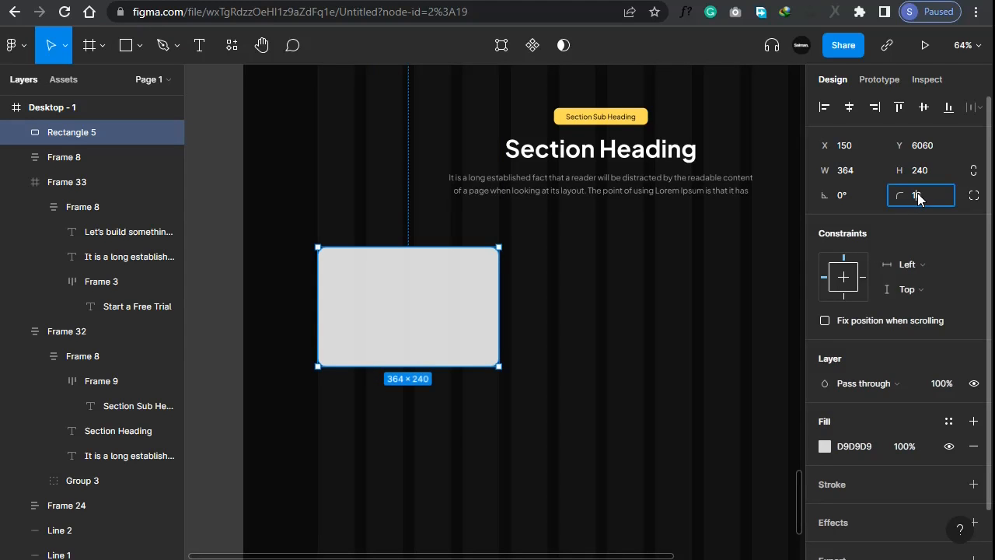
pyautogui.click(675, 323)
# Set the rectangle's corner radius to 32
pyautogui.scroll(5, 382, 422)
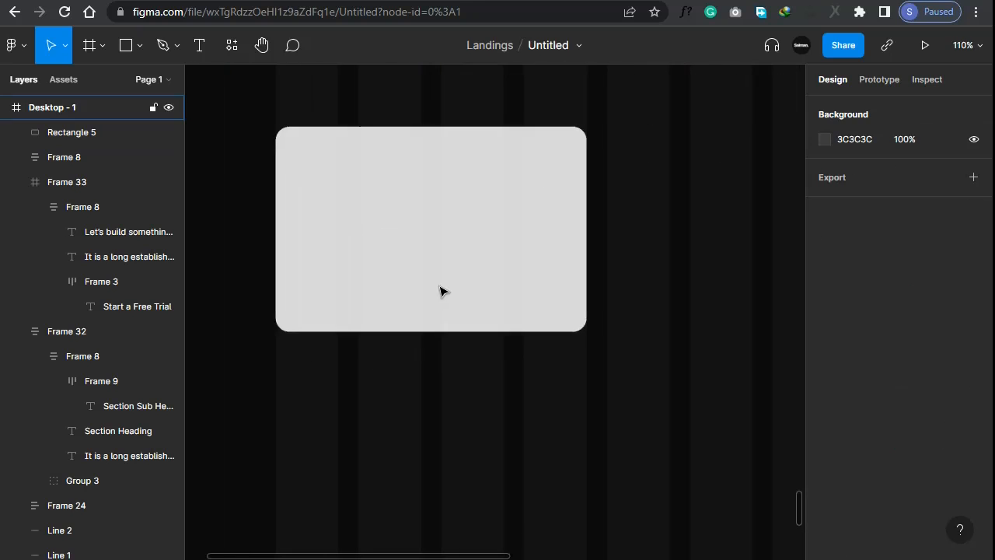
pyautogui.click(440, 289)
pyautogui.moveTo(579, 259)
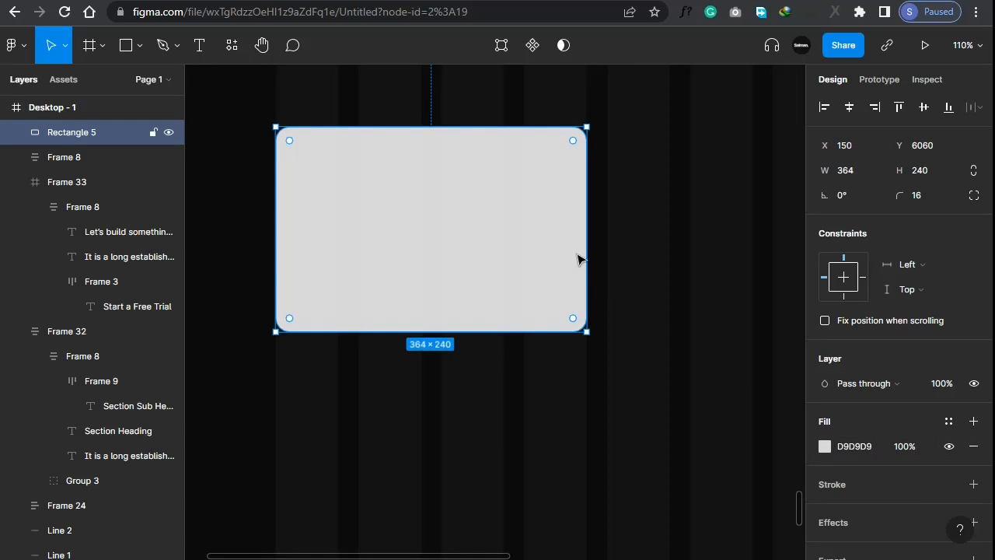
pyautogui.click(906, 190)
pyautogui.write('32')
pyautogui.press('Return')
pyautogui.click(546, 375)
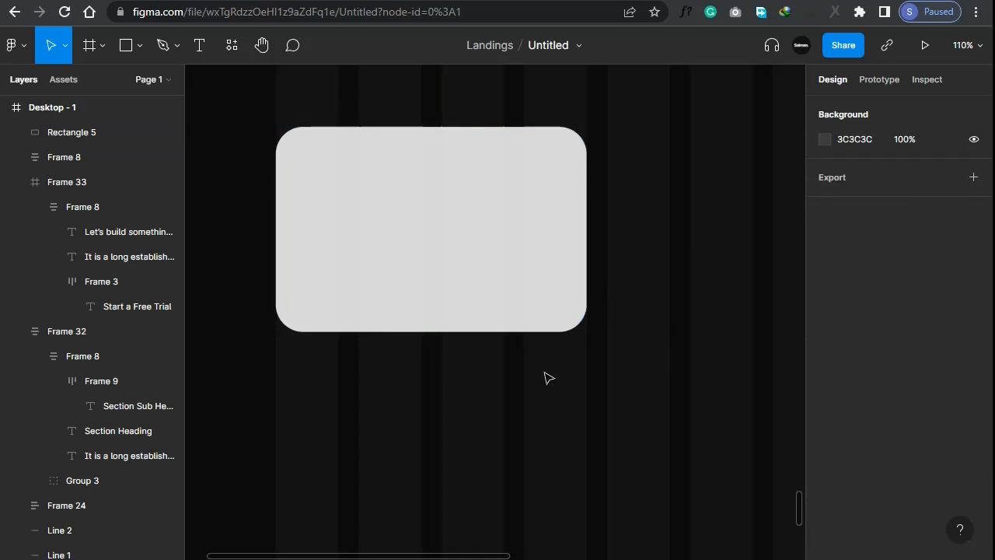
# Change the rectangle's fill to an image, using the photo of people meeting around a low table
pyautogui.click(551, 250)
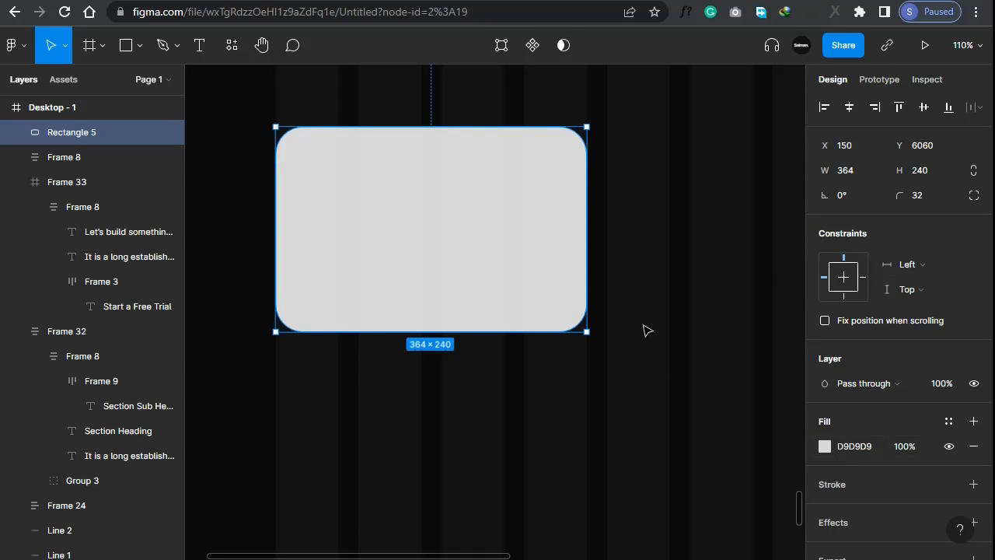
pyautogui.click(825, 445)
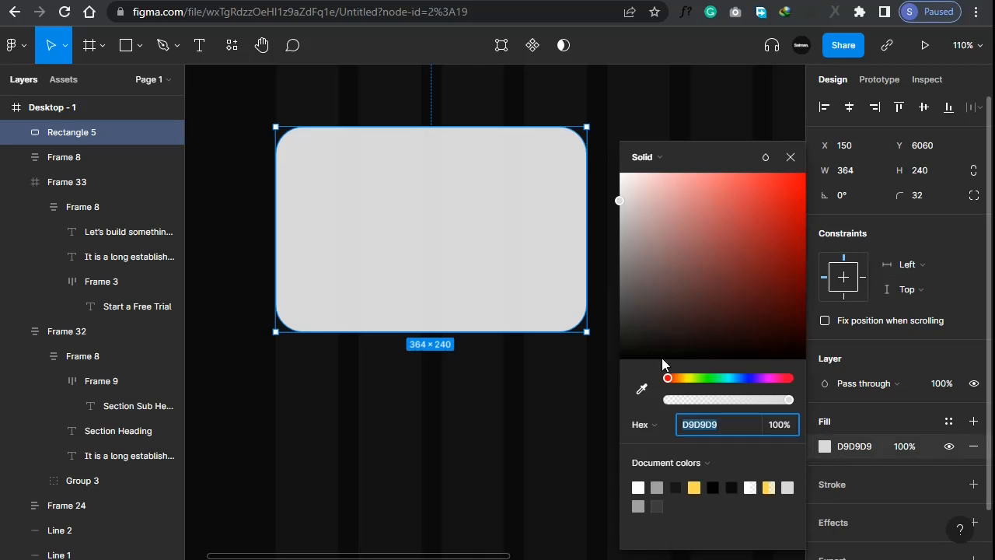
pyautogui.click(657, 157)
pyautogui.click(655, 252)
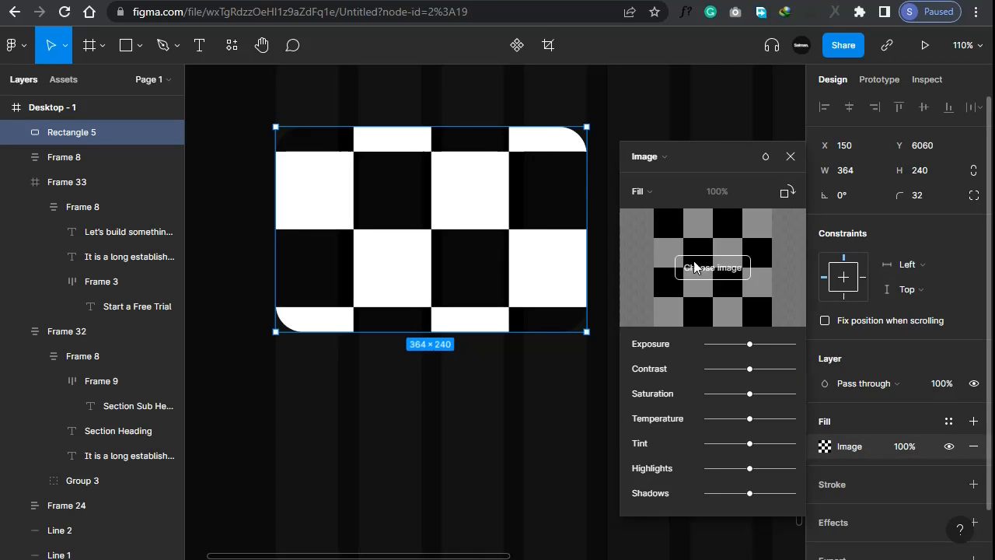
pyautogui.click(699, 273)
pyautogui.doubleClick(443, 230)
pyautogui.click(790, 157)
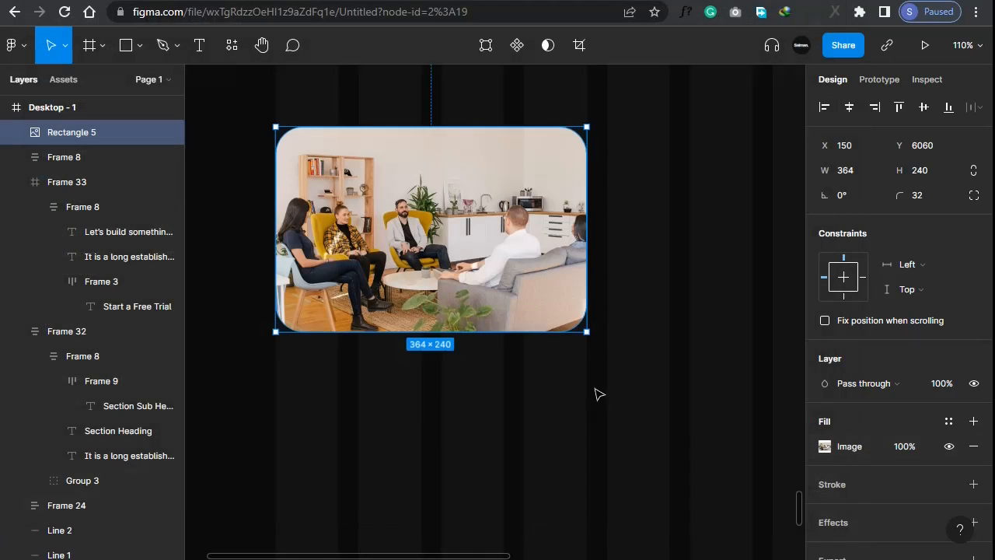
# Copy the Service Heading title and its description from the first service card to just below the new photo, aligned at X 150
pyautogui.click(545, 391)
pyautogui.scroll(-3, 489, 400)
pyautogui.scroll(3, 481, 352)
pyautogui.scroll(10, 474, 311)
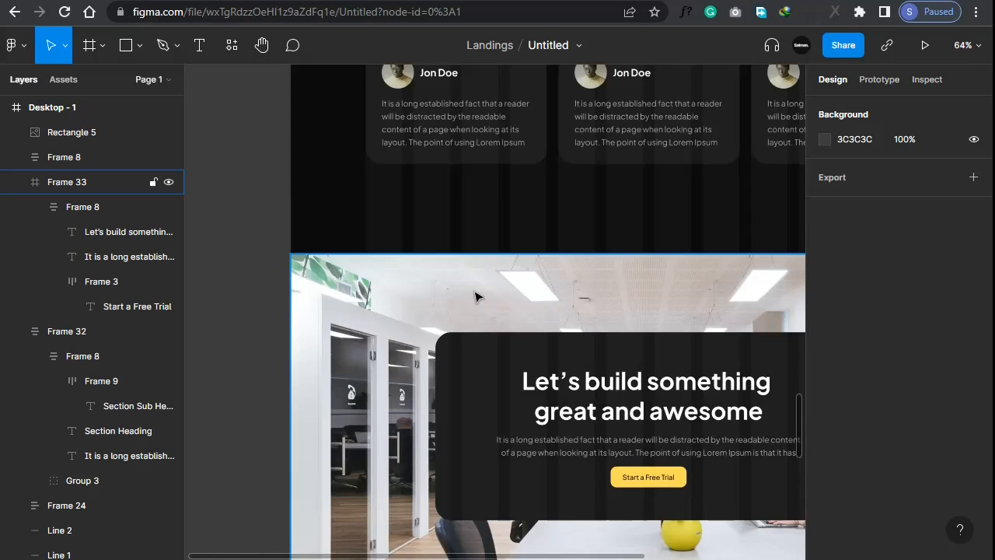
pyautogui.scroll(-3, 453, 291)
pyautogui.scroll(5, 458, 288)
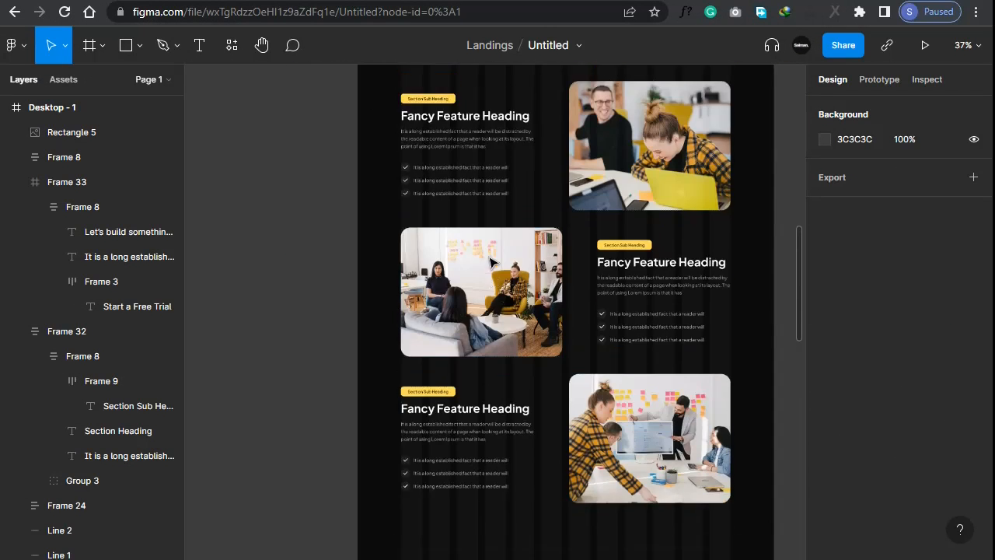
pyautogui.click(439, 161)
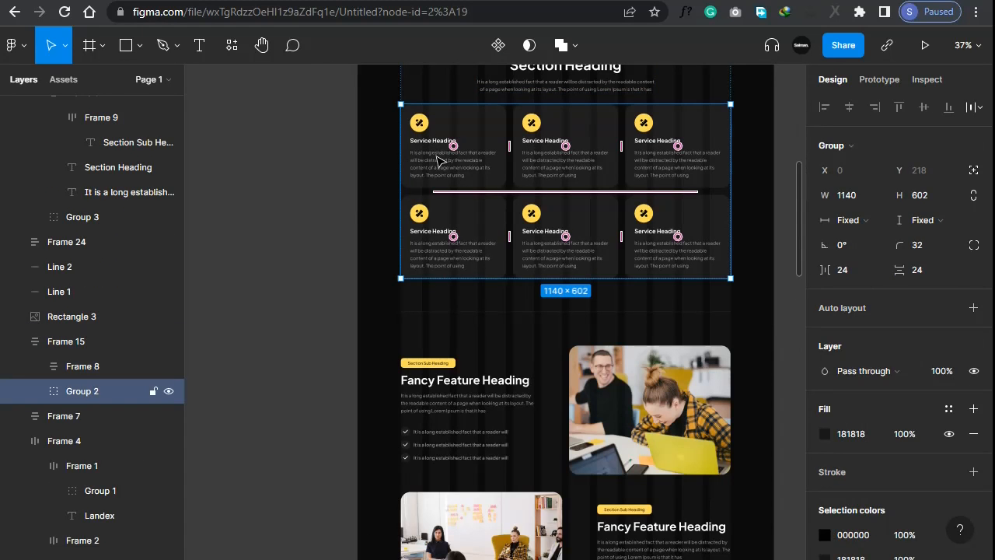
pyautogui.doubleClick(436, 159)
pyautogui.doubleClick(430, 154)
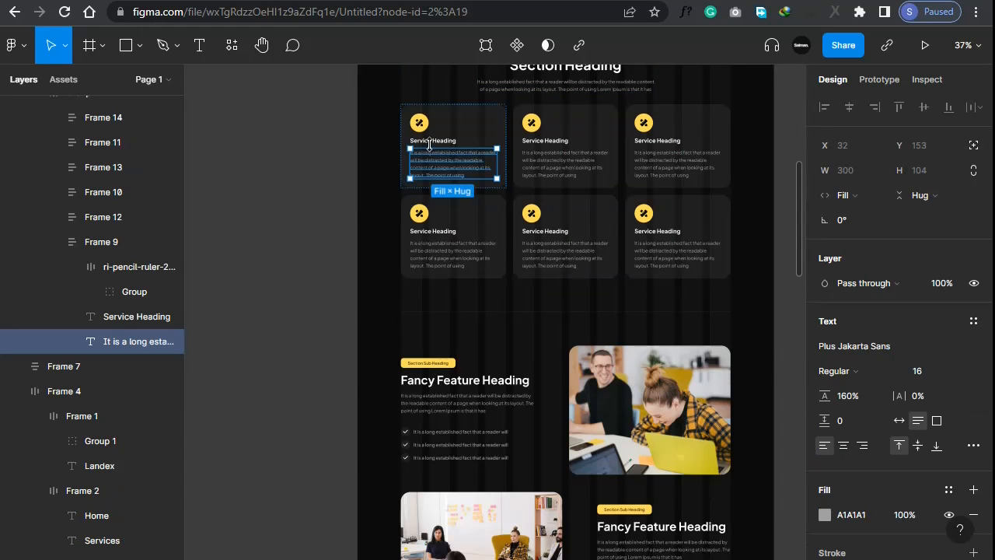
pyautogui.keyDown('shift'); pyautogui.click(432, 140); pyautogui.keyUp('shift')
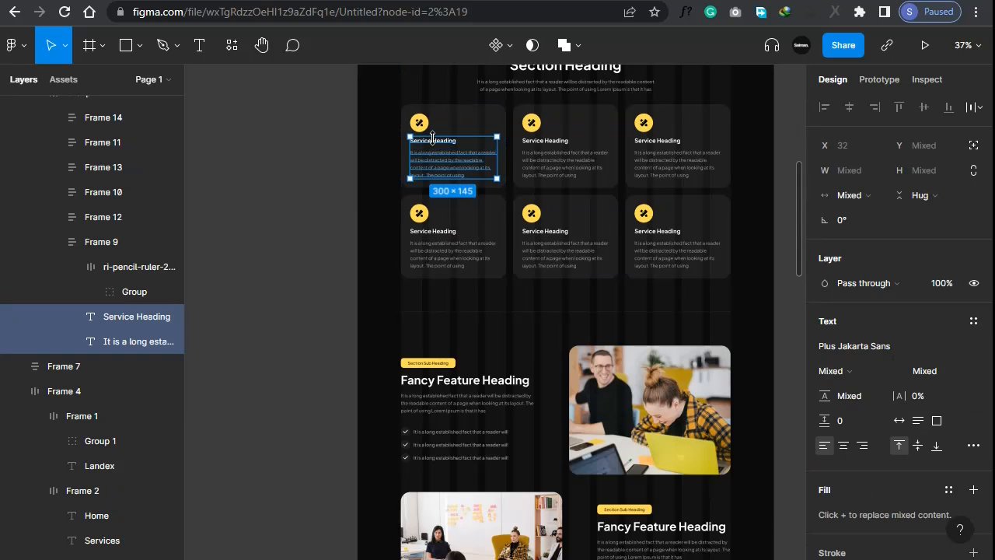
pyautogui.moveTo(801, 222); pyautogui.dragTo(767, 509)
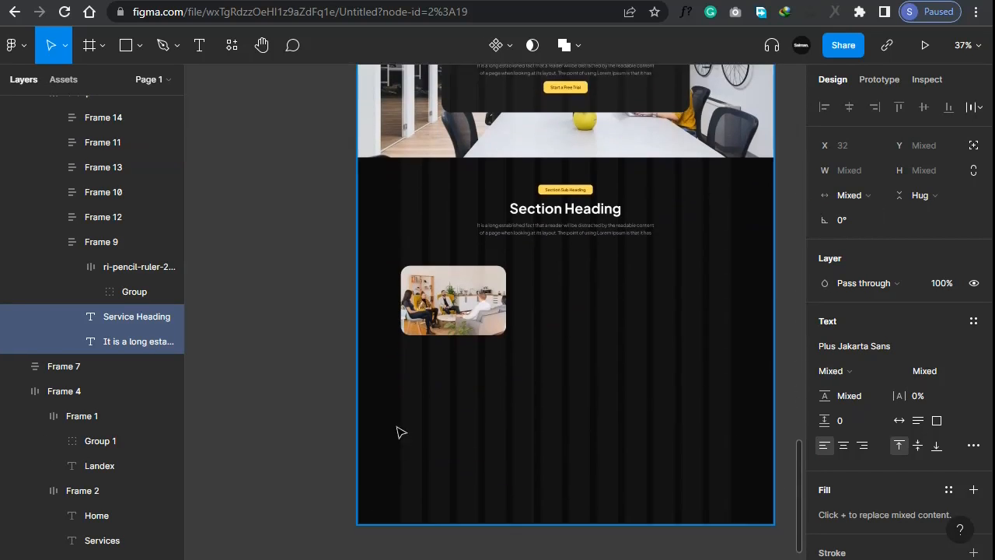
pyautogui.keyDown('ctrl'); pyautogui.scroll(5, 474, 318); pyautogui.keyUp('ctrl')
pyautogui.hotkey('ctrl', 'v')
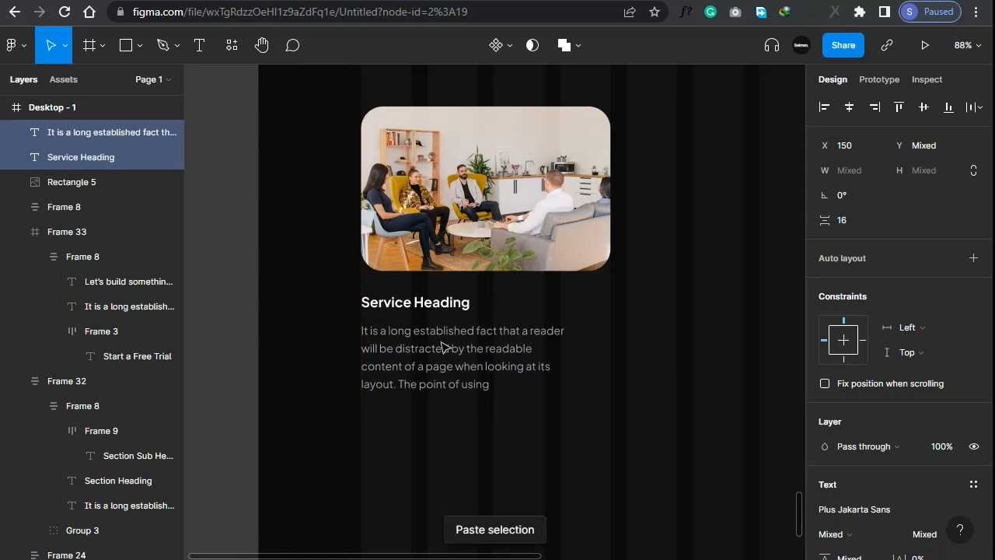
# Widen the pasted description text to 364 to match the photo's width
pyautogui.keyDown('ctrl'); pyautogui.scroll(3, 444, 346); pyautogui.keyUp('ctrl')
pyautogui.click(459, 347)
pyautogui.keyDown('ctrl'); pyautogui.scroll(-2, 304, 349); pyautogui.keyUp('ctrl')
pyautogui.moveTo(557, 350); pyautogui.dragTo(609, 352)
# Combine the Service Heading title and its description into a vertical auto layout frame with a spacing of 16
pyautogui.keyDown('ctrl'); pyautogui.scroll(3, 408, 305); pyautogui.keyUp('ctrl')
pyautogui.keyDown('shift'); pyautogui.click(311, 288); pyautogui.keyUp('shift')
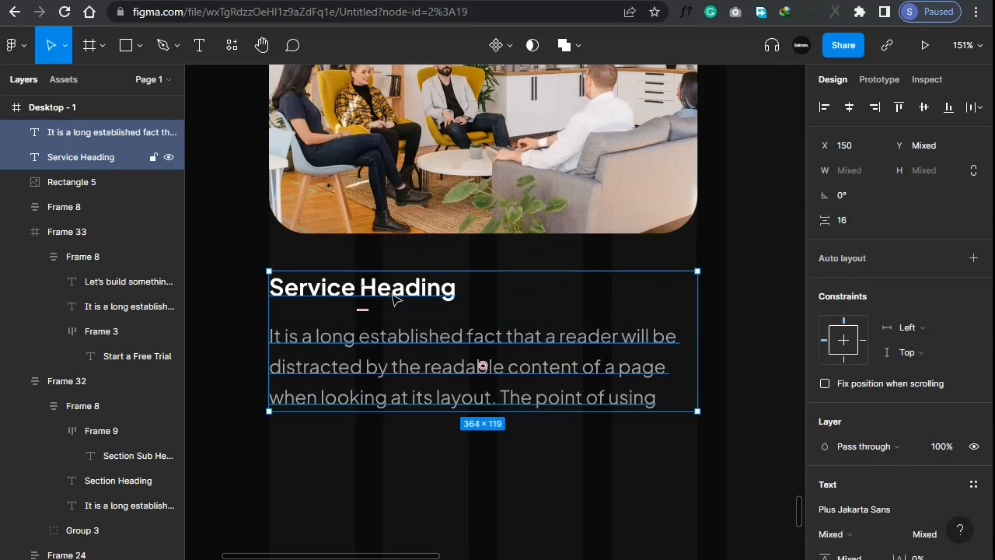
pyautogui.hotkey('shift', 'a')
pyautogui.keyDown('ctrl'); pyautogui.scroll(3, 354, 373); pyautogui.keyUp('ctrl')
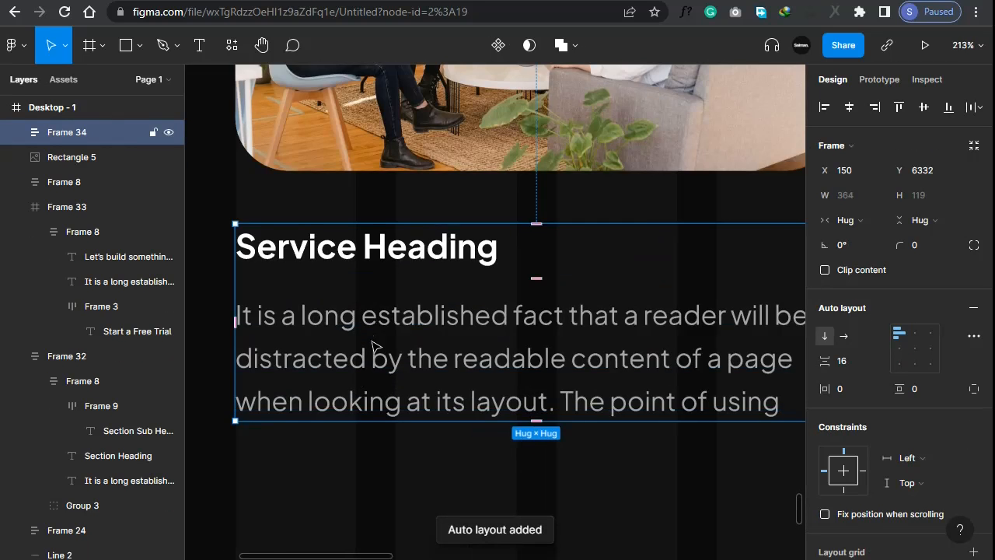
# Wrap the photo and the text frame in a vertical auto layout card and give the card a fixed width of 364
pyautogui.keyDown('ctrl'); pyautogui.scroll(-4, 373, 342); pyautogui.keyUp('ctrl')
pyautogui.click(395, 224)
pyautogui.scroll(2, 385, 296)
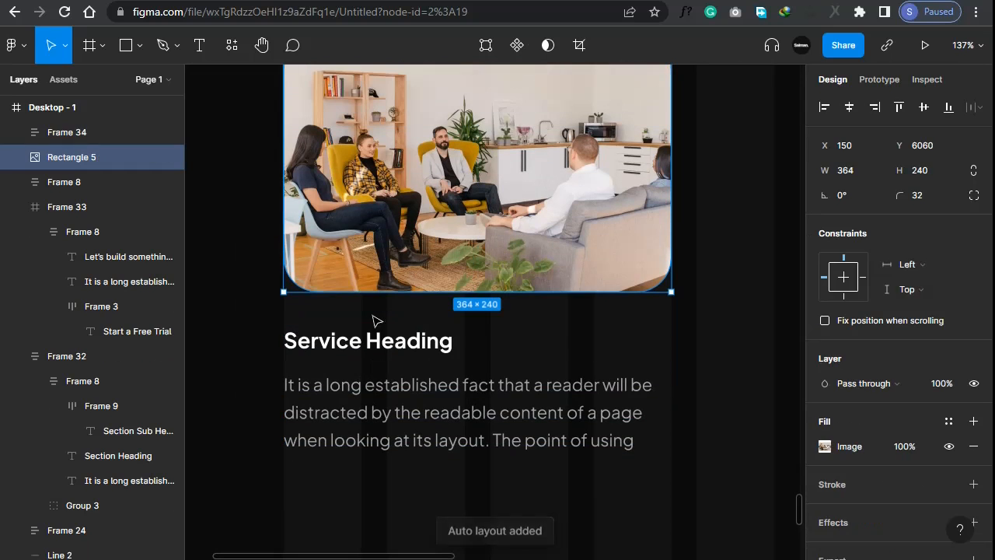
pyautogui.keyDown('shift'); pyautogui.click(381, 382); pyautogui.keyUp('shift')
pyautogui.hotkey('shift', 'a')
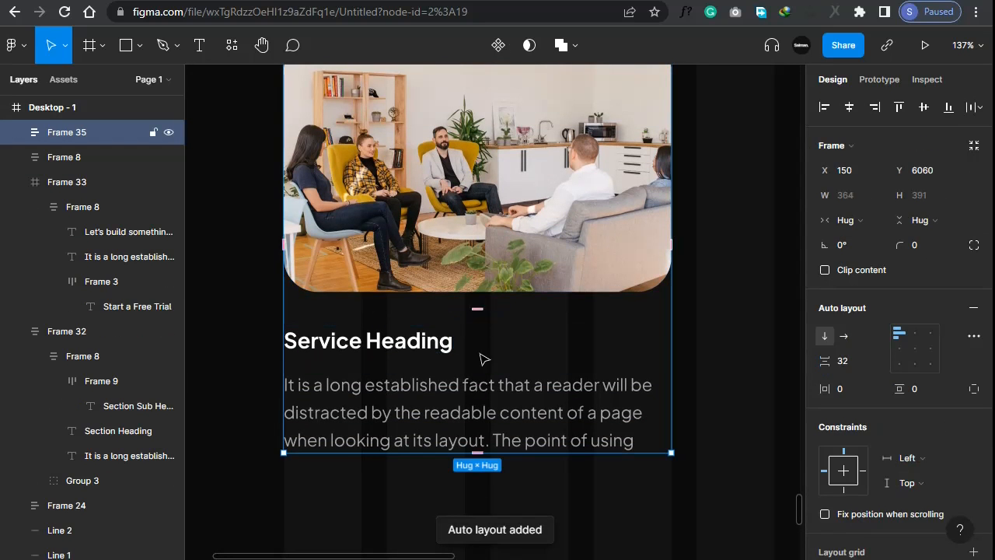
pyautogui.click(851, 220)
pyautogui.click(854, 202)
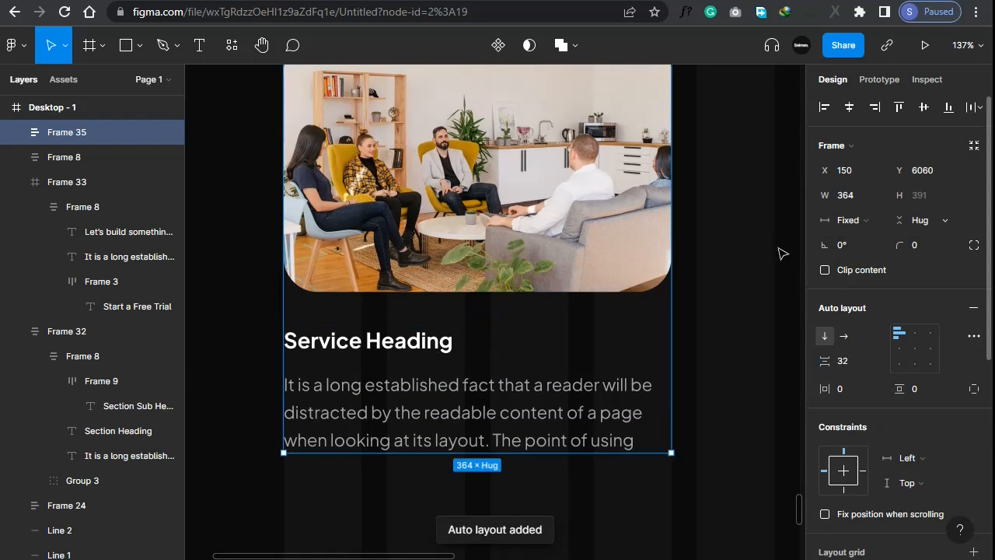
# Set the width of the text frame inside the card, and of its title and description, to fill the container
pyautogui.click(469, 373)
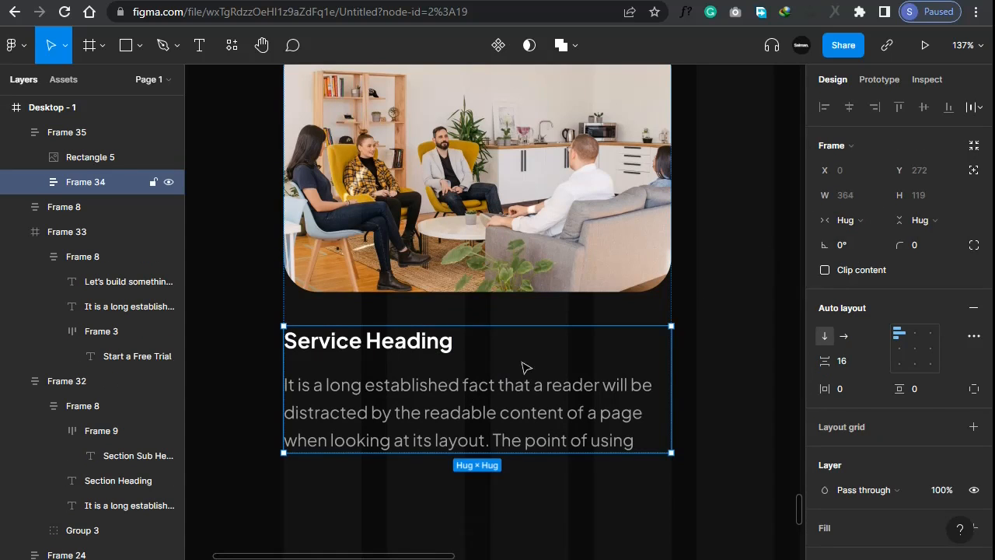
pyautogui.click(846, 221)
pyautogui.click(864, 243)
pyautogui.press('Return')
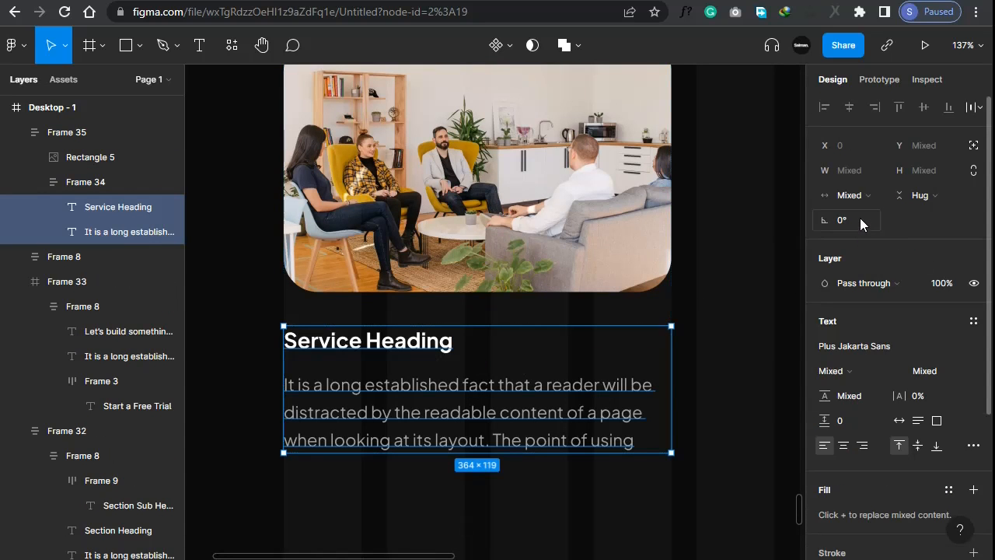
pyautogui.click(855, 198)
pyautogui.click(848, 265)
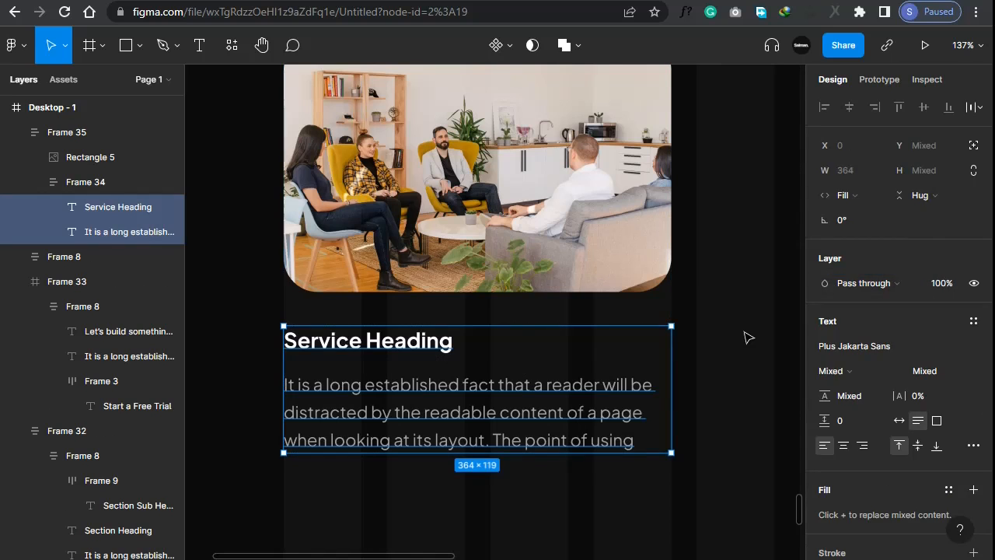
pyautogui.click(749, 338)
# Set the card's auto layout spacing between the photo and the text frame to 0
pyautogui.click(626, 300)
pyautogui.click(847, 361)
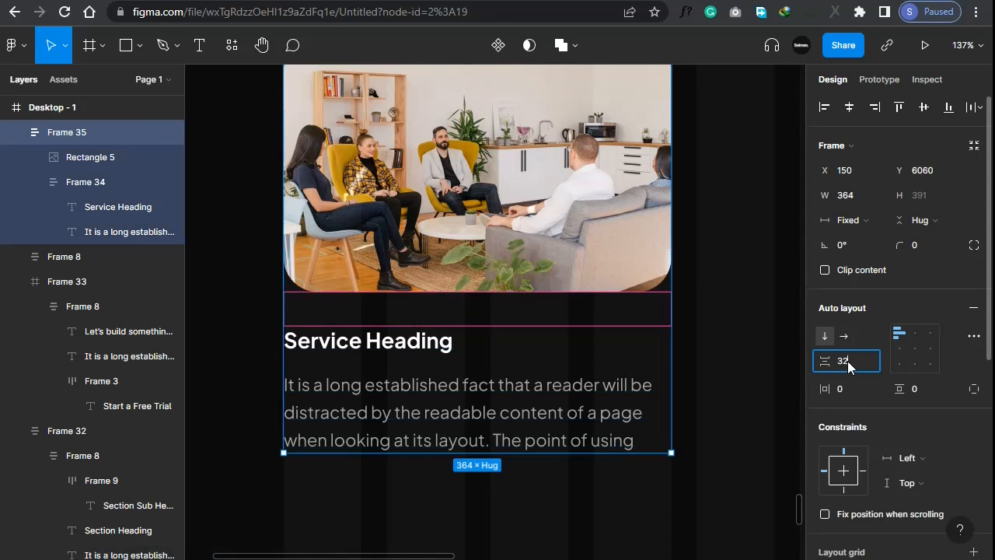
pyautogui.press('Return')
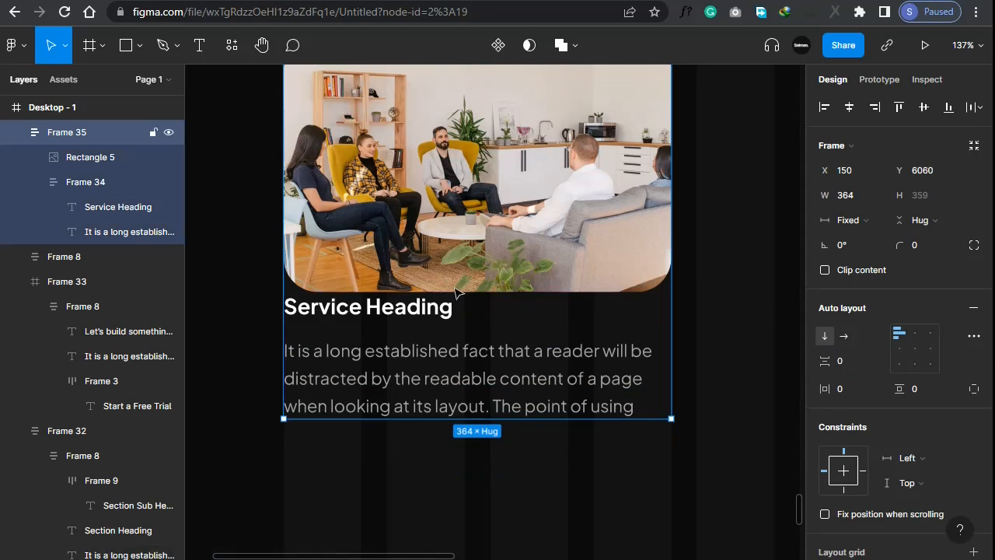
pyautogui.hotkey('ctrl', 'z')
pyautogui.hotkey('ctrl', 'shift', 'z')
# Set the text frame's horizontal padding to 24
pyautogui.doubleClick(536, 344)
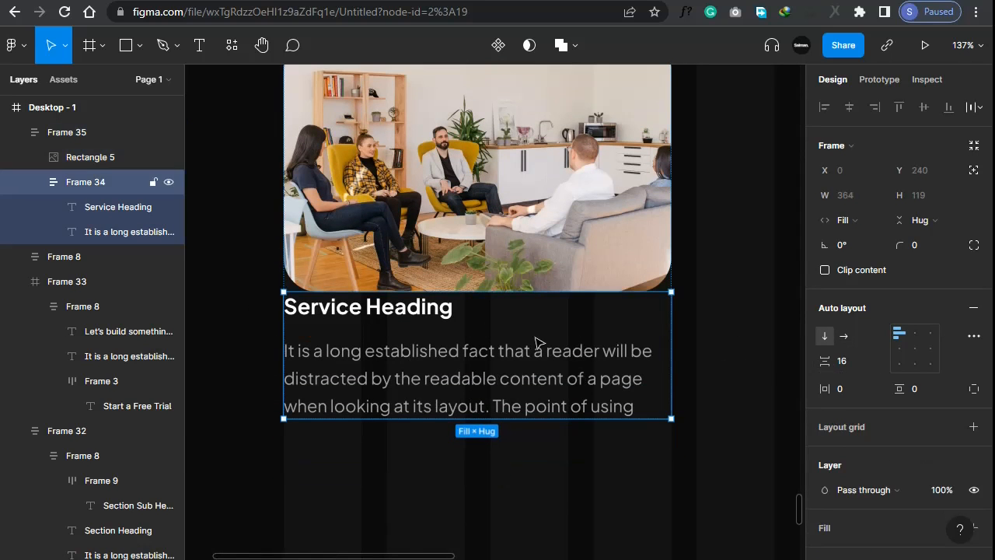
pyautogui.click(871, 392)
pyautogui.write('24')
pyautogui.press('Return')
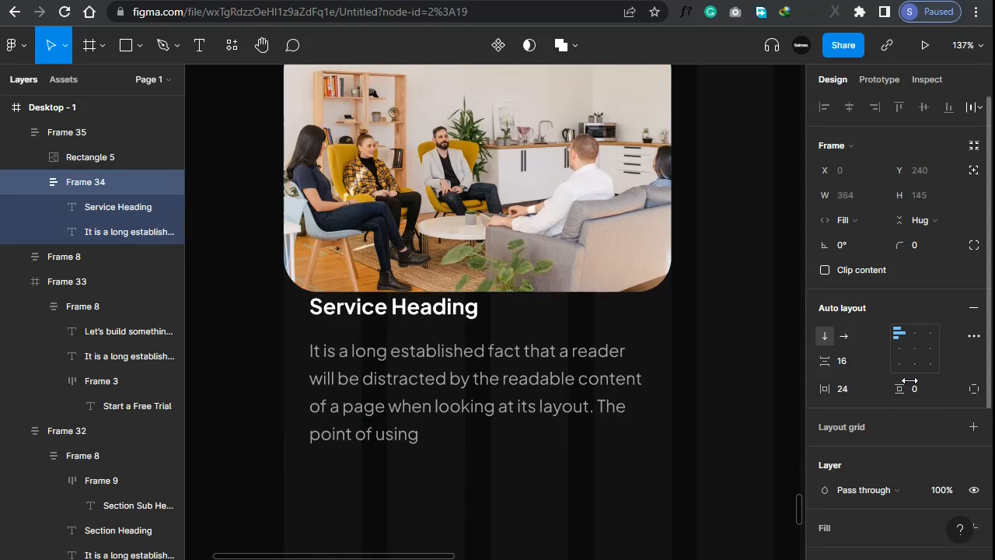
# Set the vertical padding of the card's text frame to 24
pyautogui.click(936, 396)
pyautogui.write('24')
pyautogui.press('Return')
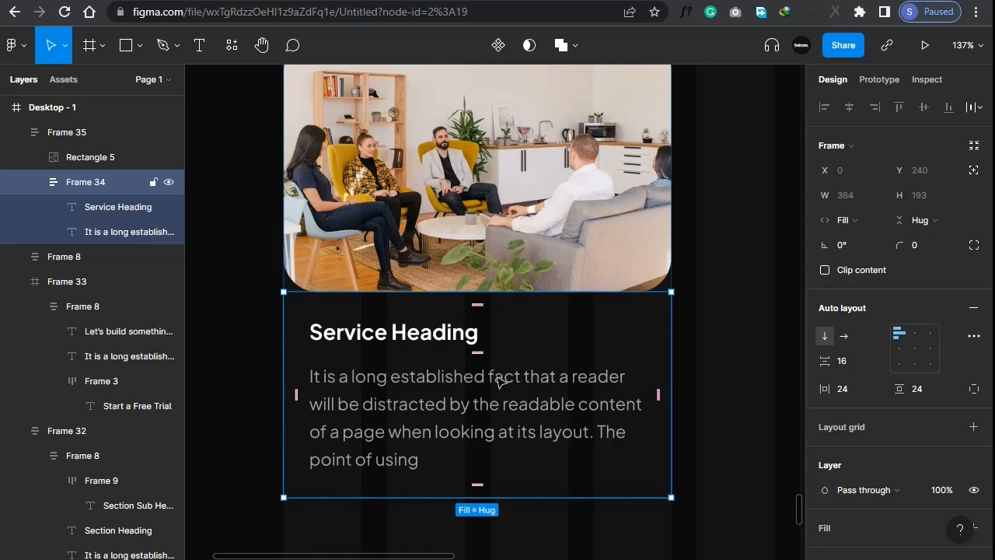
pyautogui.click(714, 411)
pyautogui.scroll(-2, 712, 408)
# Give the whole card a corner radius of 32 and a solid 181818 fill
pyautogui.click(567, 382)
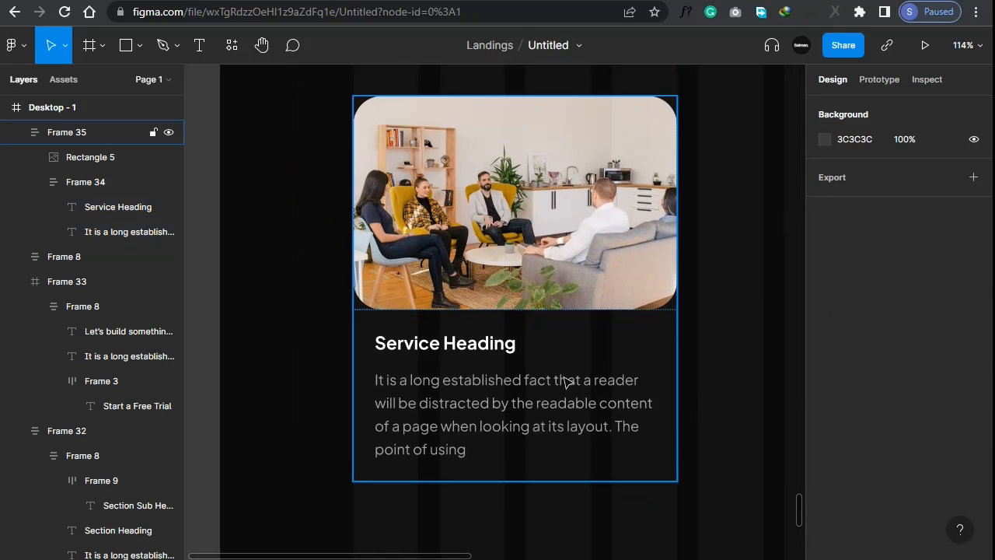
pyautogui.write('32')
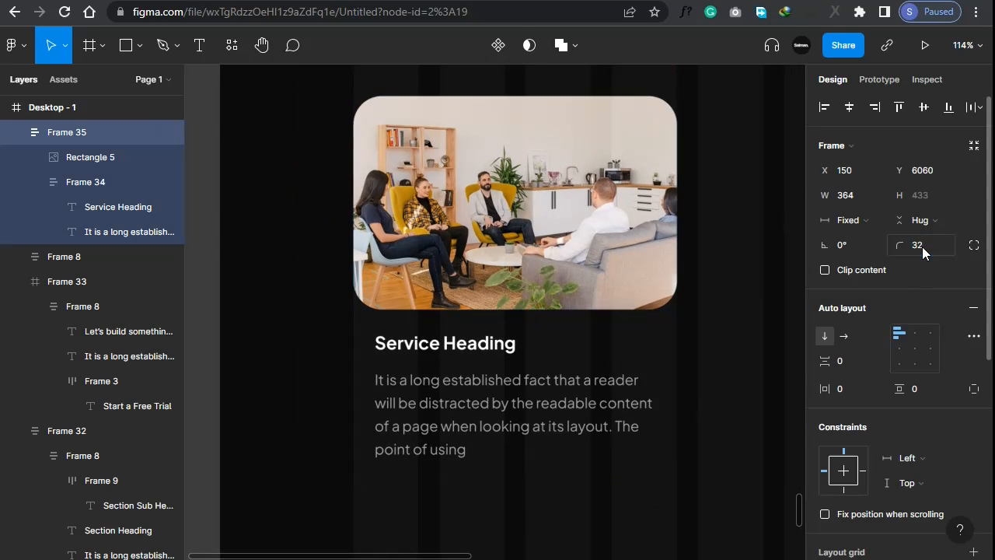
pyautogui.press('Return')
pyautogui.scroll(-5, 913, 350)
pyautogui.click(858, 422)
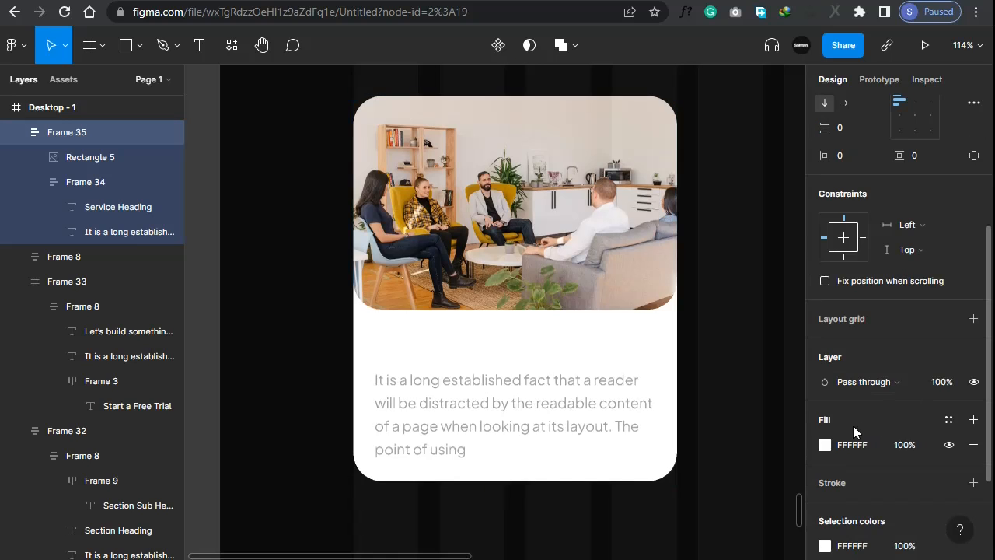
pyautogui.click(825, 444)
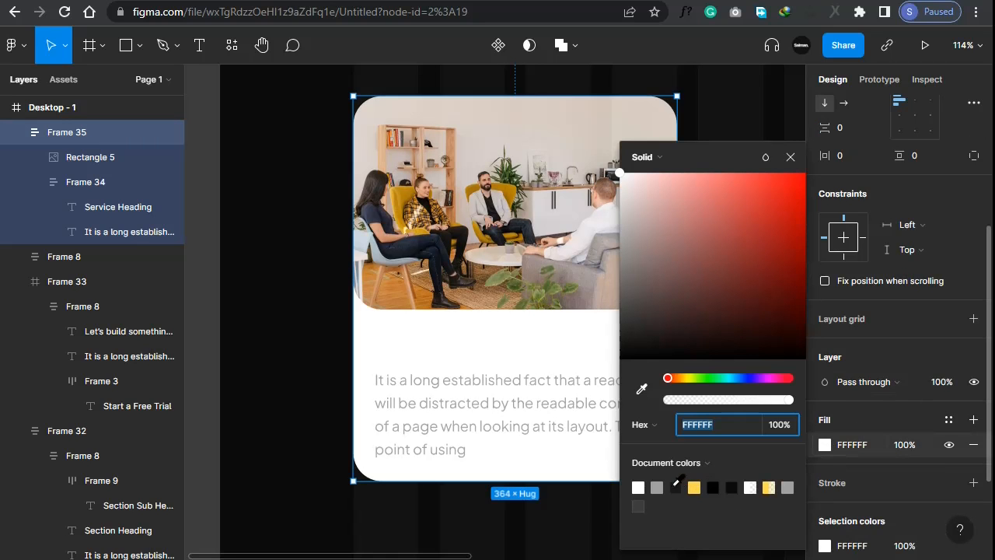
pyautogui.write('181818')
pyautogui.press('Return')
pyautogui.click(790, 158)
# Hide the 12-column layout grid of the Desktop - 1 frame
pyautogui.click(112, 116)
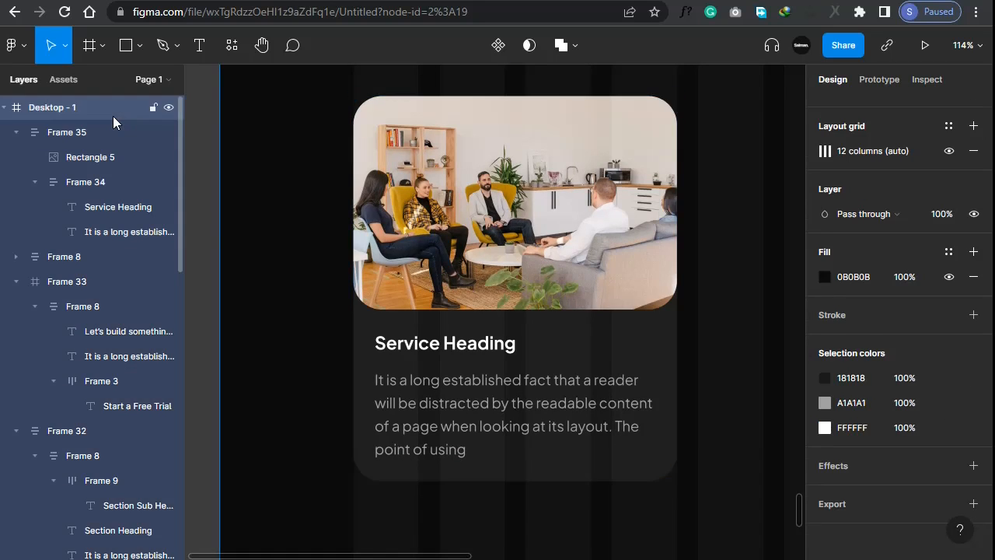
pyautogui.click(949, 138)
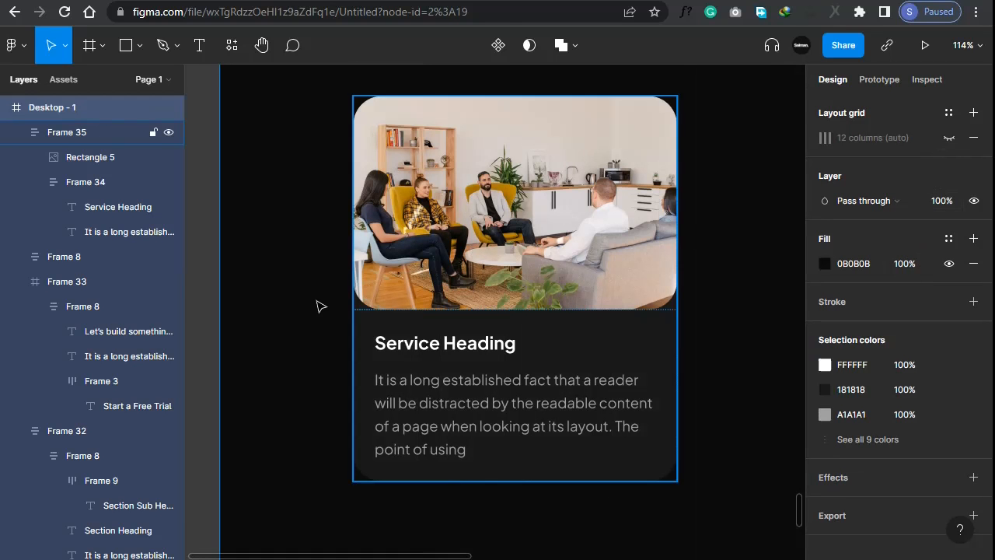
pyautogui.click(283, 326)
pyautogui.scroll(-1, 283, 327)
pyautogui.scroll(1, 487, 316)
# Change the card's "Service Heading" text to "Blog post Title"
pyautogui.keyDown('ctrl'); pyautogui.doubleClick(469, 320); pyautogui.keyUp('ctrl')
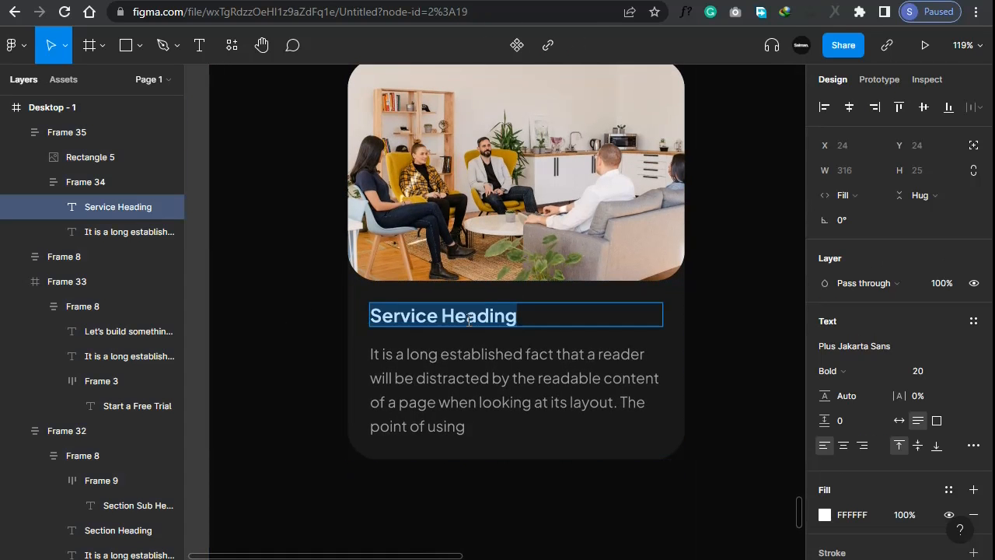
pyautogui.write('Blog')
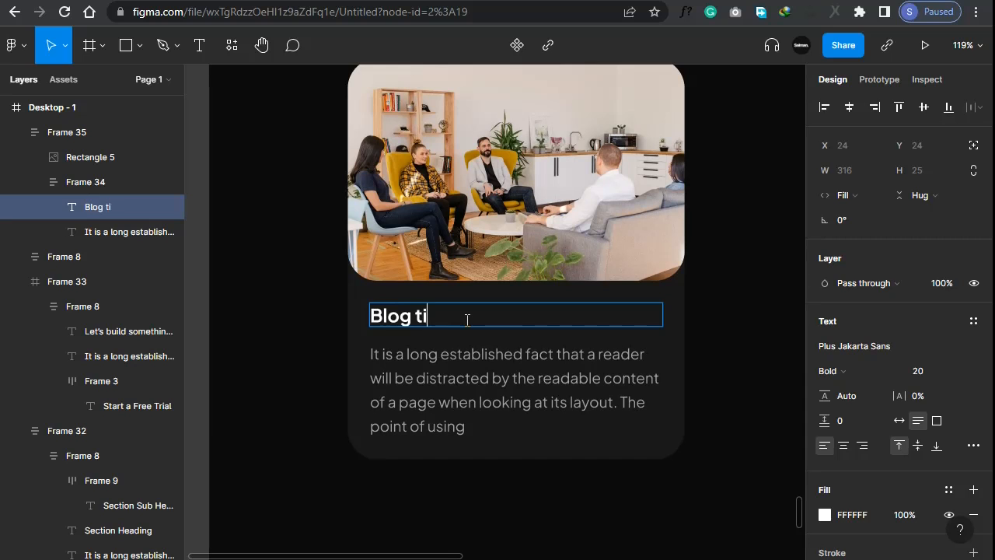
pyautogui.write(' titl')
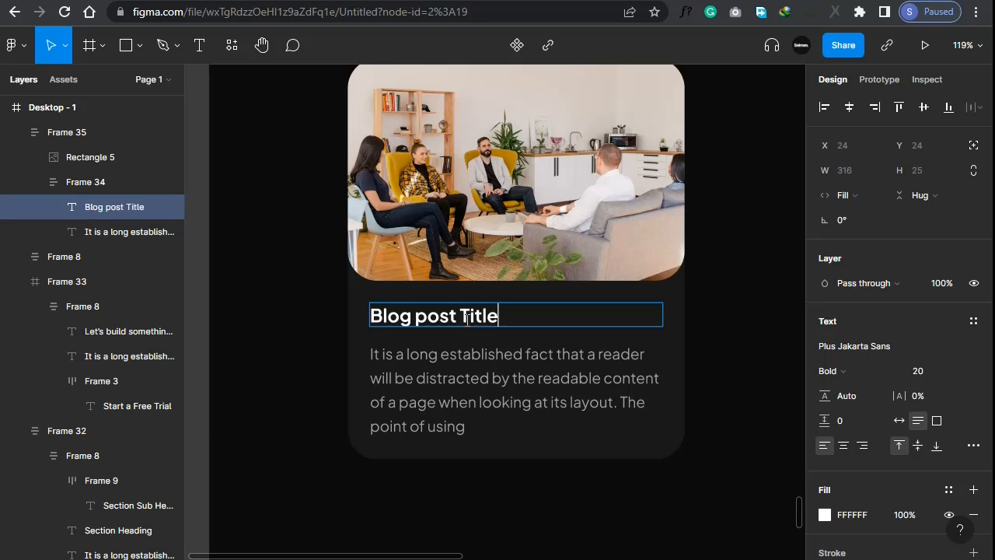
pyautogui.press('Escape')
# Duplicate the card title, move the copy below the description, and set the copy to auto width
pyautogui.hotkey('ctrl', 'd')
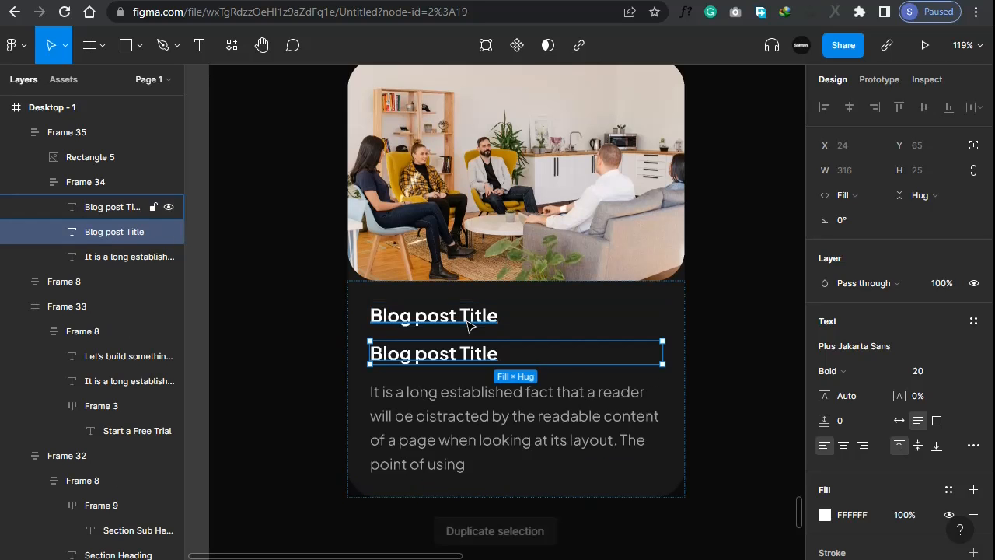
pyautogui.press('Down')
pyautogui.scroll(-1, 599, 410)
pyautogui.scroll(-1, 599, 411)
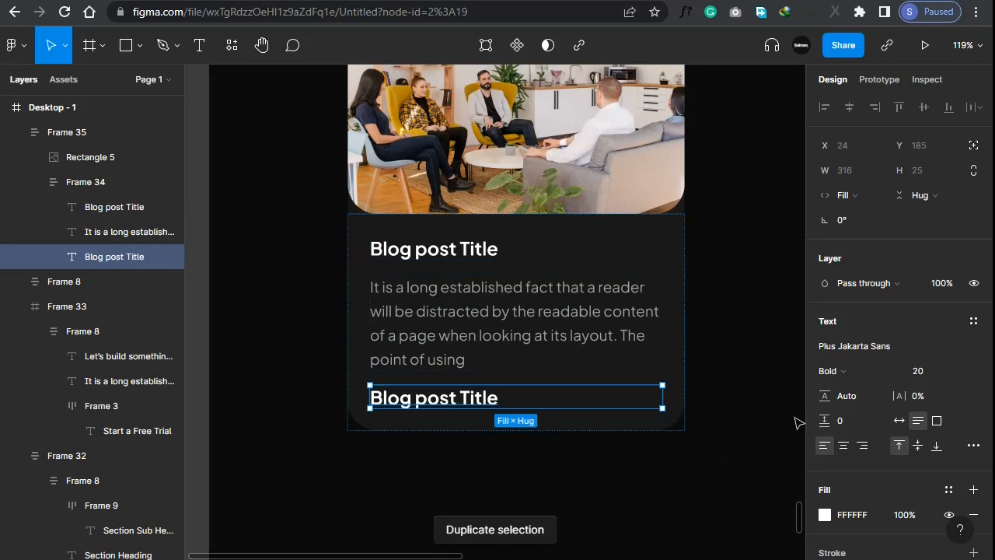
pyautogui.click(898, 420)
pyautogui.scroll(3, 486, 410)
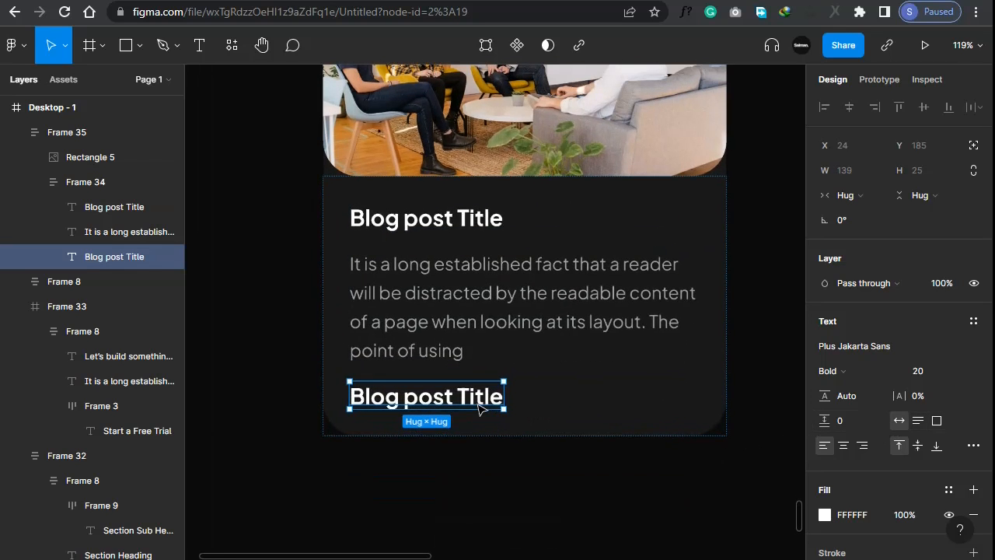
# Set the duplicated title's font size to 16 and its weight to Medium
pyautogui.click(920, 371)
pyautogui.press('Down')
pyautogui.press('Down')
pyautogui.press('Down')
pyautogui.press('Down')
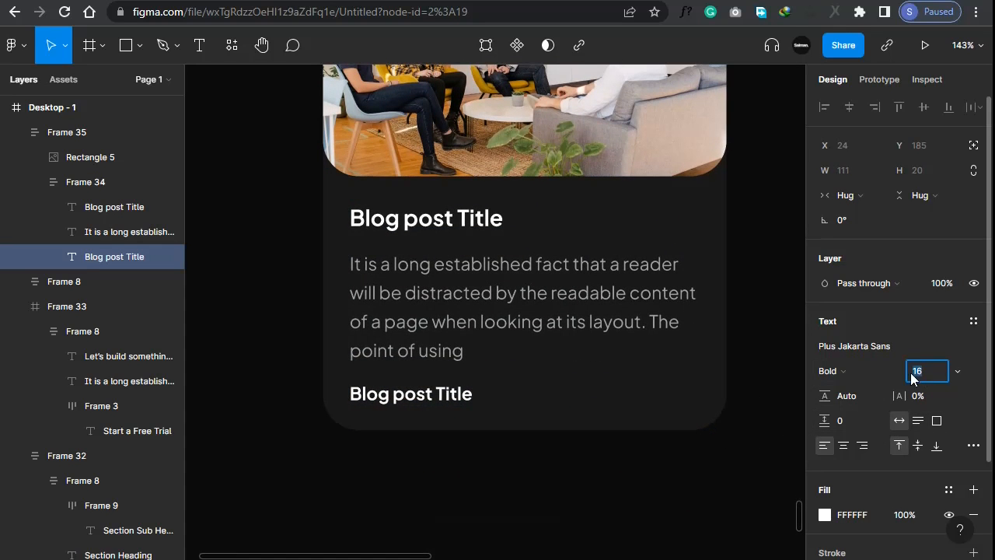
pyautogui.click(855, 370)
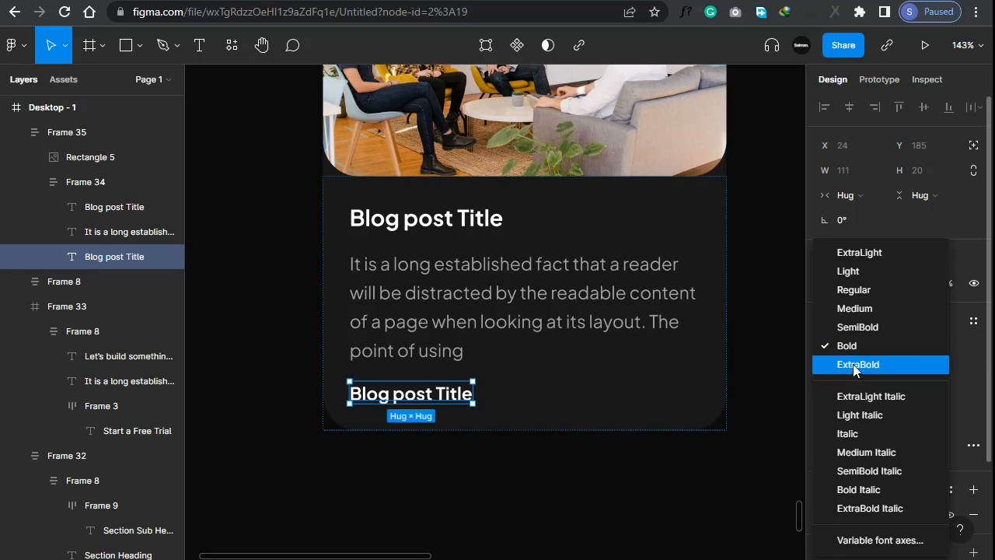
pyautogui.click(969, 343)
pyautogui.click(828, 372)
pyautogui.click(854, 309)
# Replace the duplicated title's text below the description with "Read More"
pyautogui.scroll(5, 401, 431)
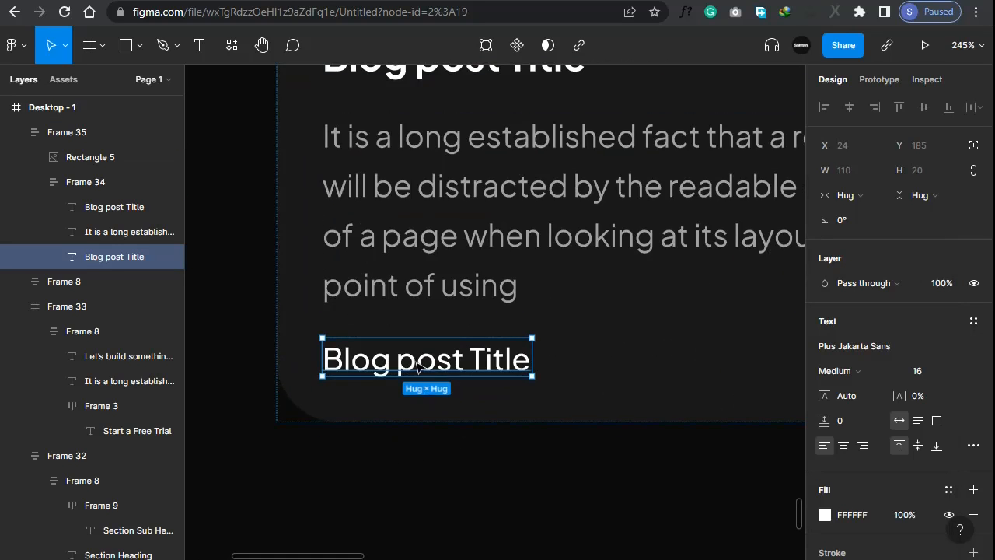
pyautogui.doubleClick(417, 362)
pyautogui.write('Read More')
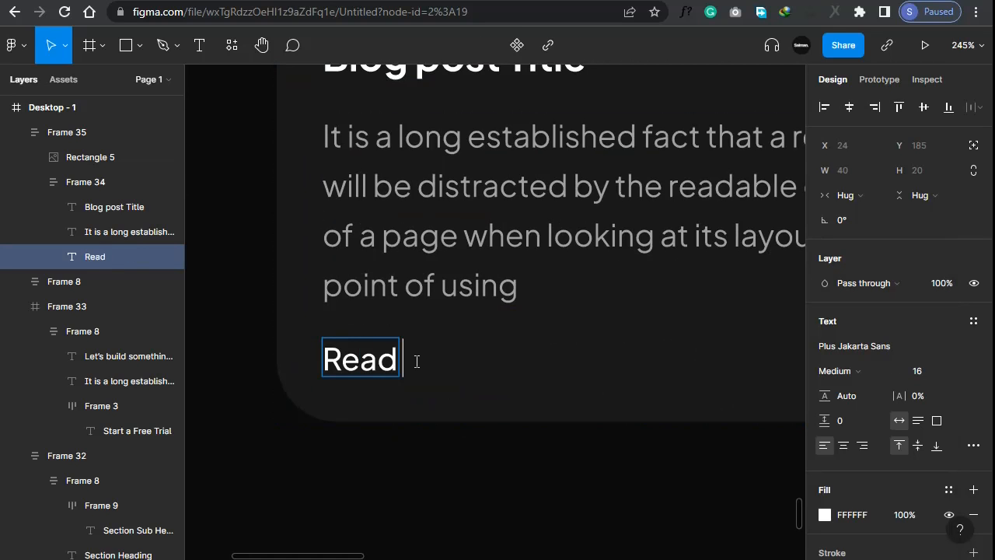
pyautogui.press('Escape')
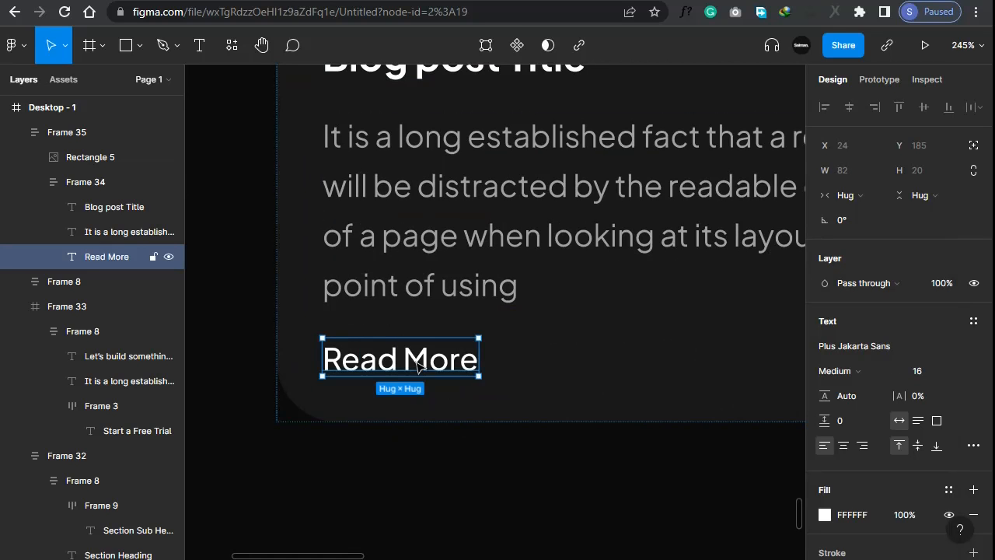
pyautogui.click(397, 475)
pyautogui.scroll(-8, 304, 444)
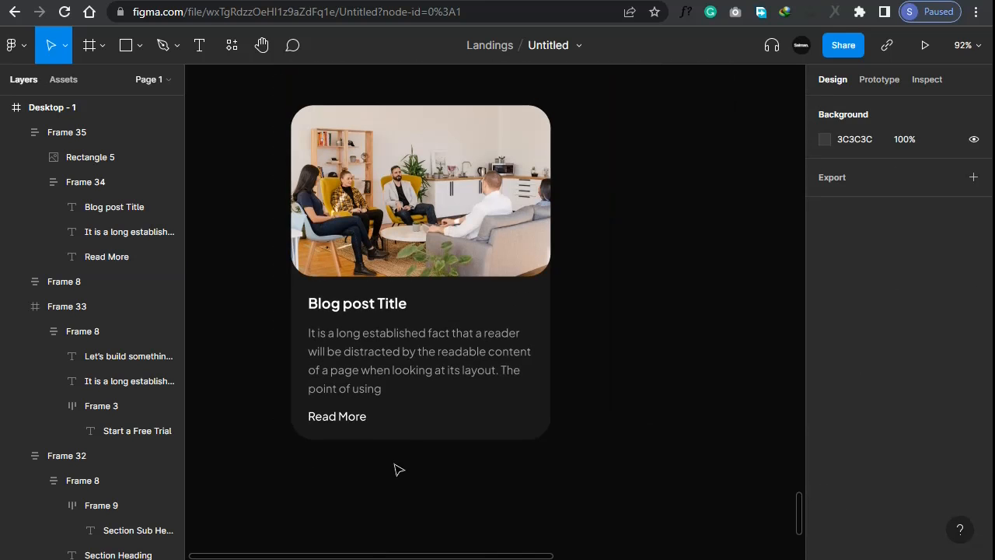
# Duplicate the blog card twice to its right to make a row of three cards with 24 spacing
pyautogui.click(371, 342)
pyautogui.moveTo(383, 343); pyautogui.dragTo(639, 341)
pyautogui.hotkey('ctrl', 'd')
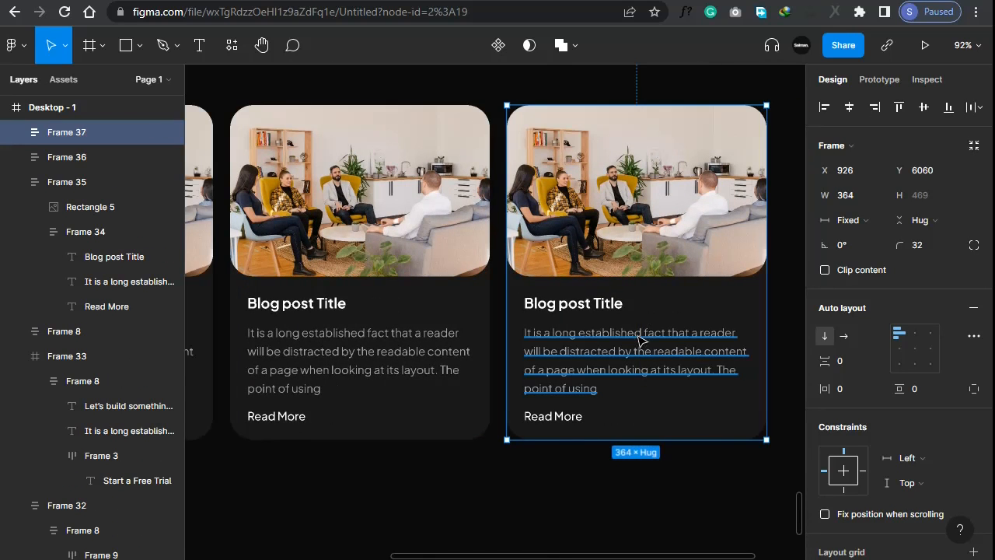
pyautogui.click(662, 458)
pyautogui.scroll(-3, 662, 458)
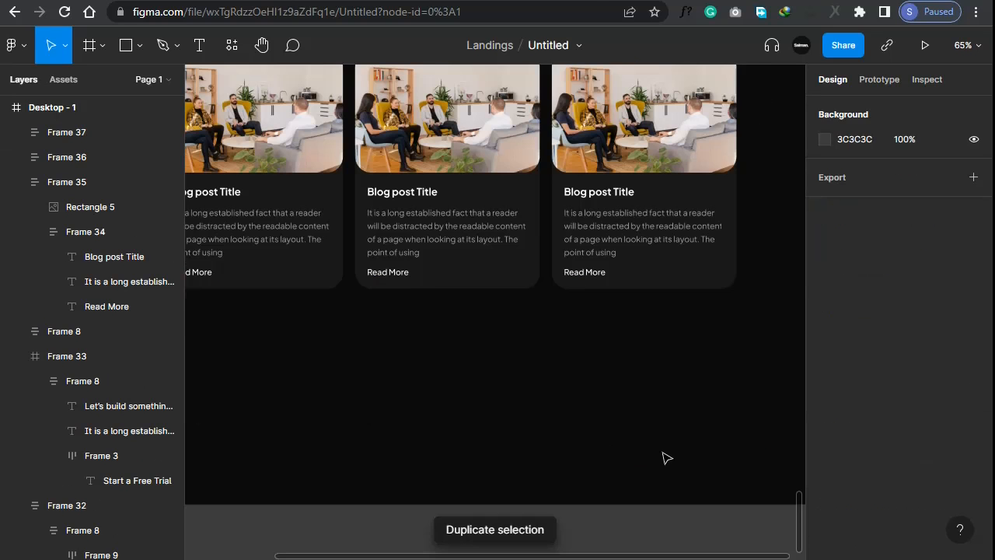
# Wrap the three blog cards in a horizontal auto layout row
pyautogui.scroll(2, 666, 438)
pyautogui.scroll(-3, 661, 401)
pyautogui.moveTo(657, 382); pyautogui.dragTo(394, 249)
pyautogui.hotkey('shift', 'a')
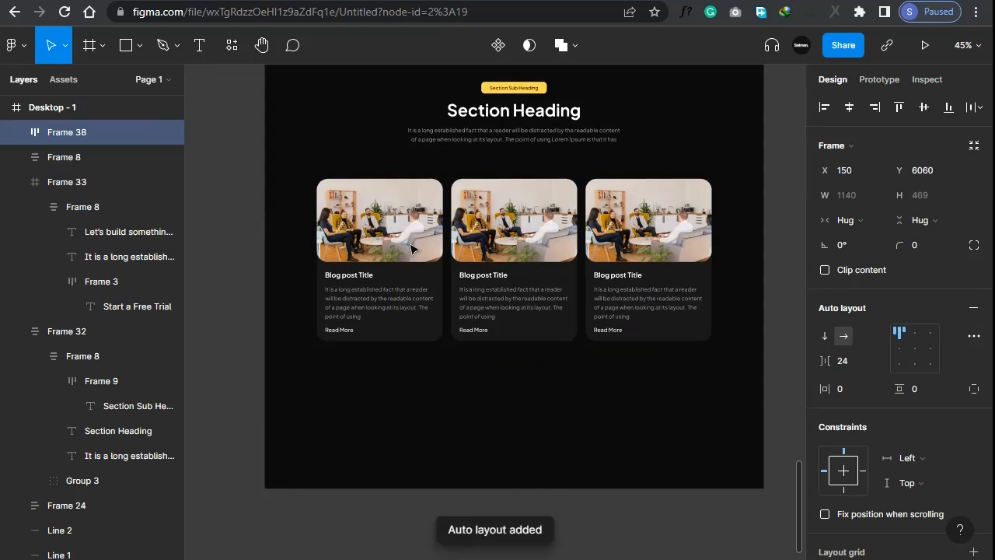
# Combine the section heading frame and the card row in a vertical auto layout with 40 spacing
pyautogui.keyDown('shift'); pyautogui.click(480, 140); pyautogui.keyUp('shift')
pyautogui.hotkey('shift', 'a')
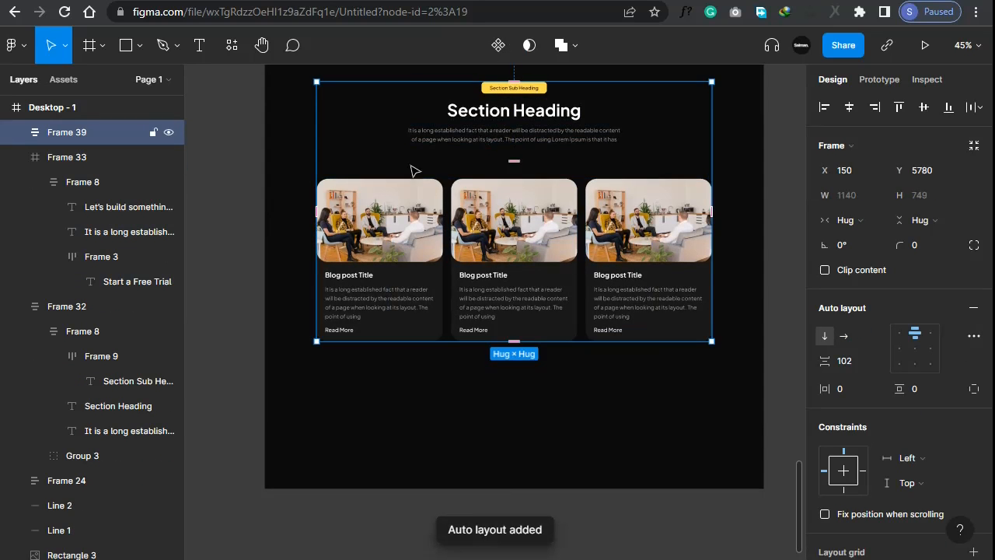
pyautogui.click(850, 361)
pyautogui.write('40')
pyautogui.press('Return')
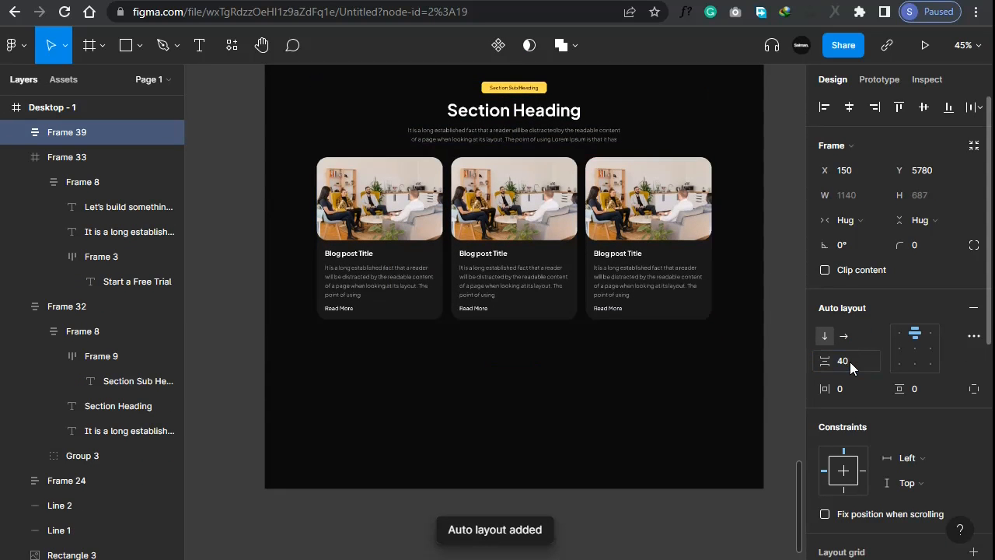
pyautogui.click(543, 440)
pyautogui.scroll(2, 542, 440)
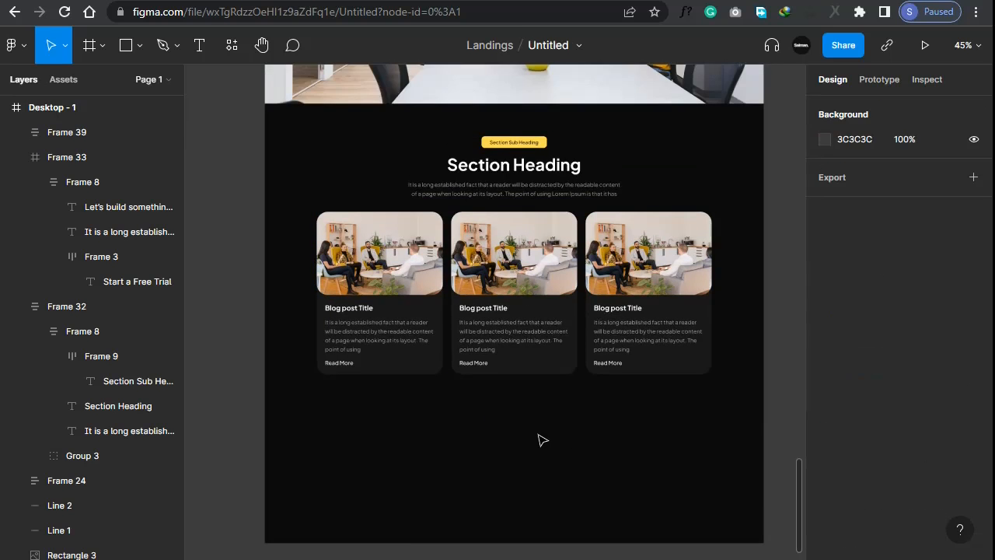
# Collapse the Frame 33 and Frame 32 layers and extend the Desktop - 1 frame downward to a height of 7400
pyautogui.scroll(-4, 509, 367)
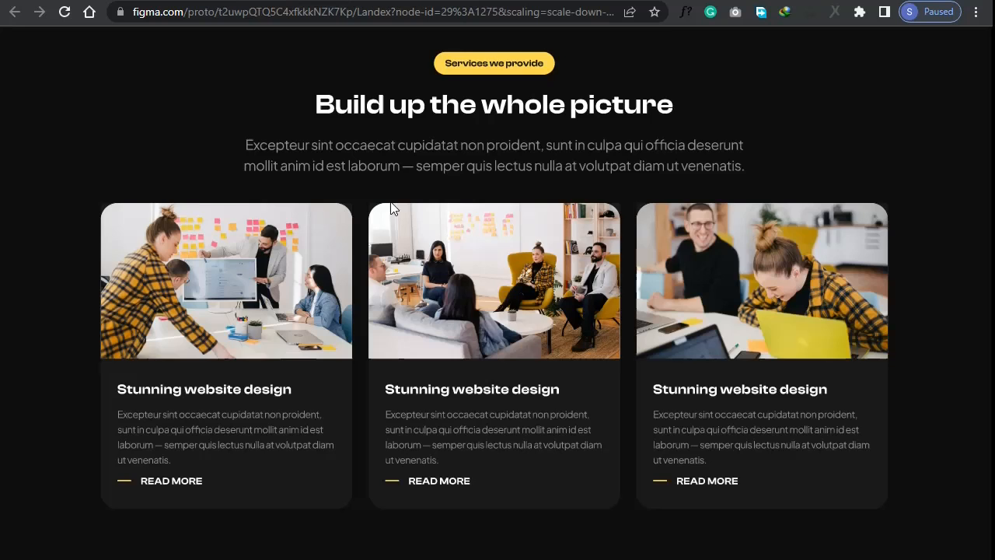
pyautogui.scroll(-5, 440, 306)
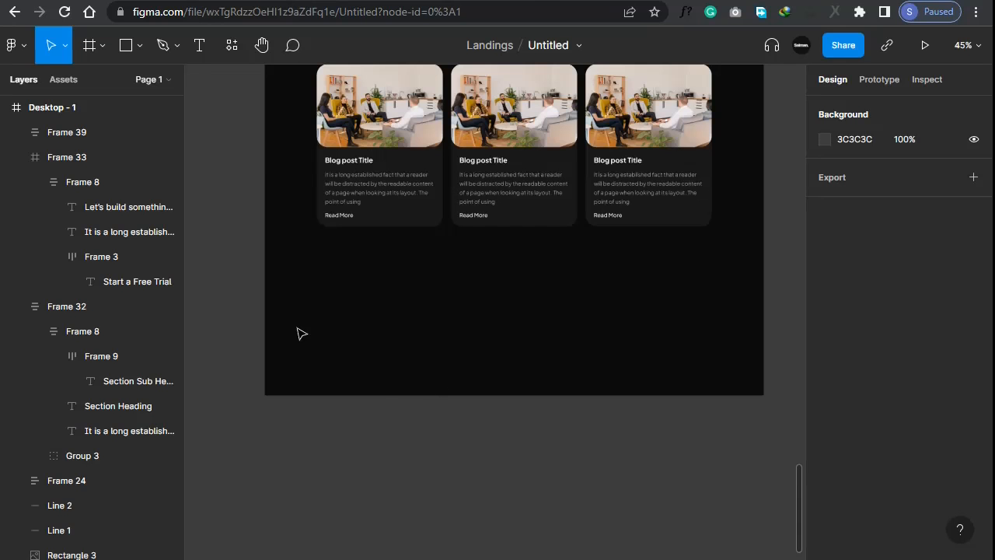
pyautogui.click(16, 157)
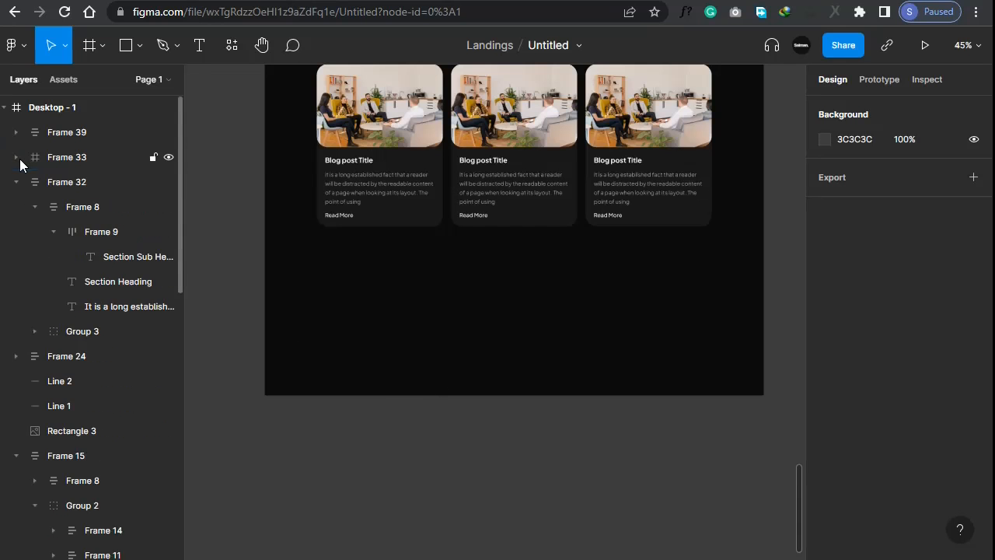
pyautogui.click(15, 182)
pyautogui.click(529, 368)
pyautogui.press('Escape')
pyautogui.click(520, 388)
pyautogui.moveTo(521, 395); pyautogui.dragTo(505, 550)
# Copy the Landex logo from the header and place the copy below the blog cards, flush with their left edge, at X 150, Y 6728
pyautogui.scroll(15, 349, 318)
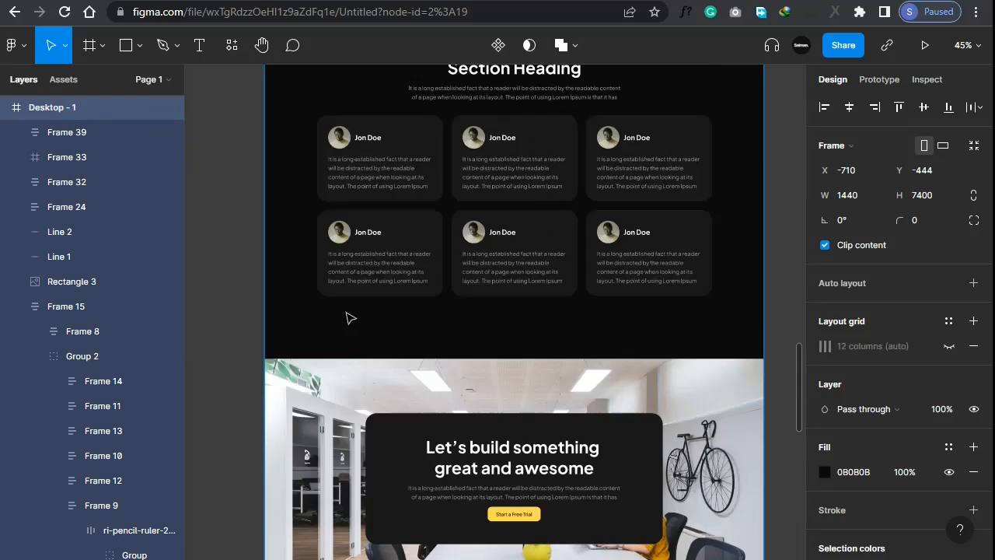
pyautogui.scroll(10, 349, 318)
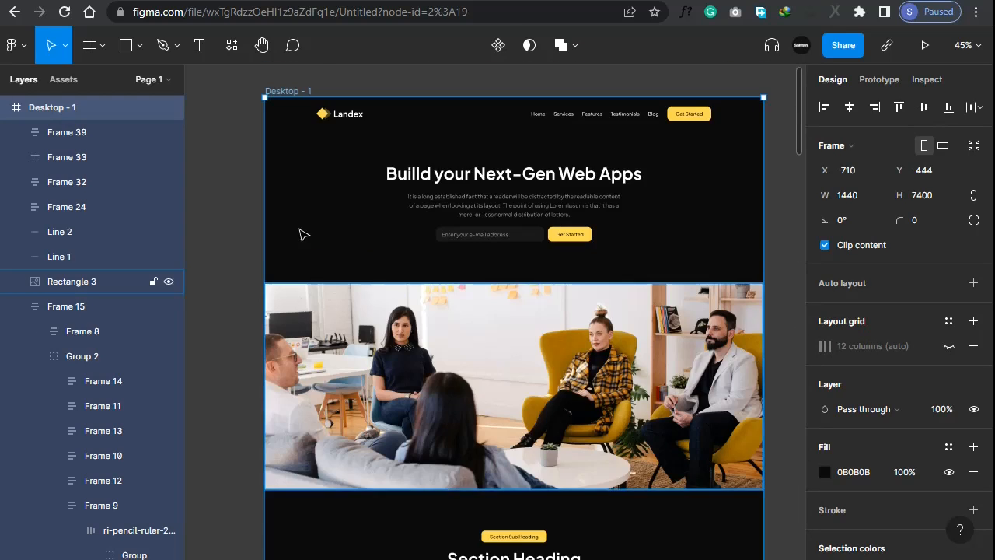
pyautogui.scroll(5, 314, 70)
pyautogui.doubleClick(387, 204)
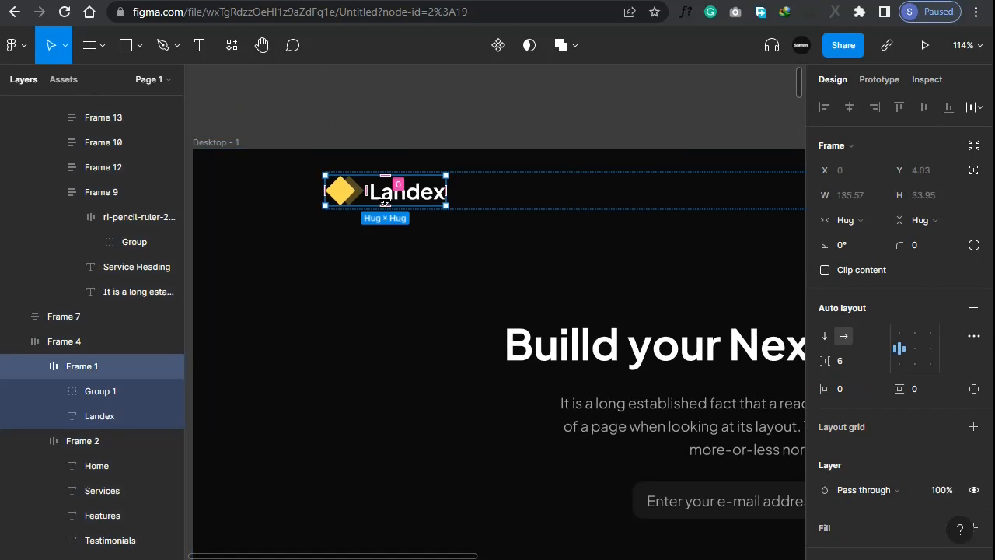
pyautogui.moveTo(801, 87); pyautogui.dragTo(751, 513)
pyautogui.scroll(-5, 674, 466)
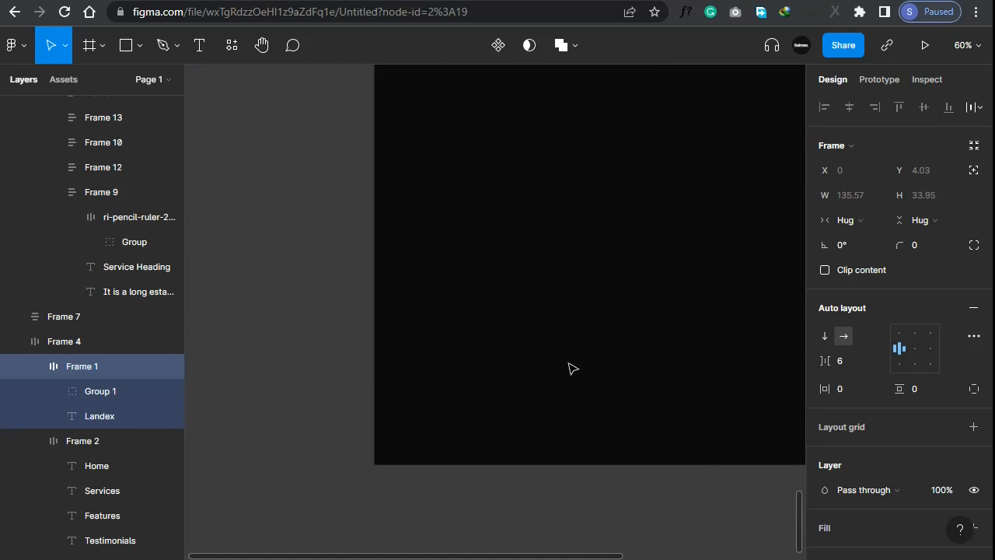
pyautogui.scroll(3, 524, 338)
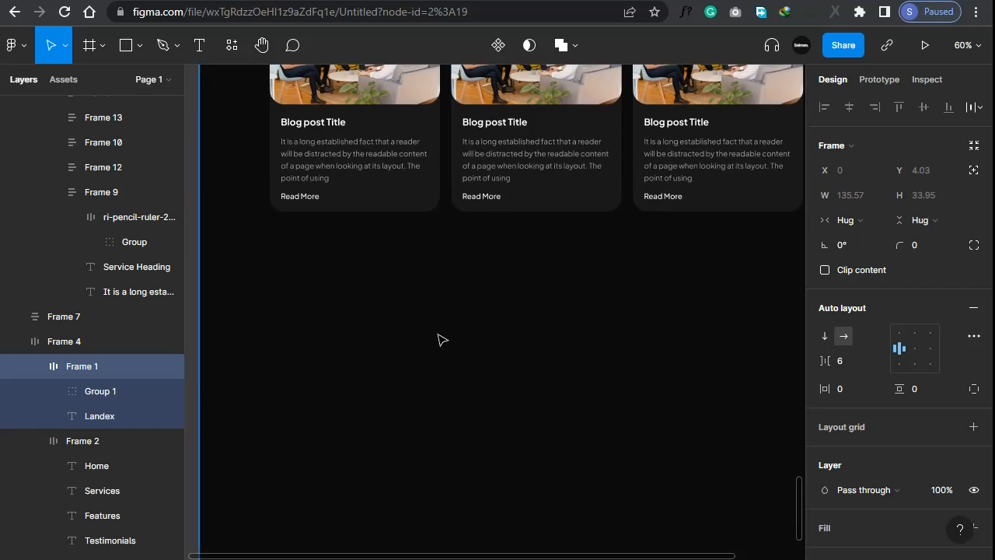
pyautogui.hotkey('ctrl', 'v')
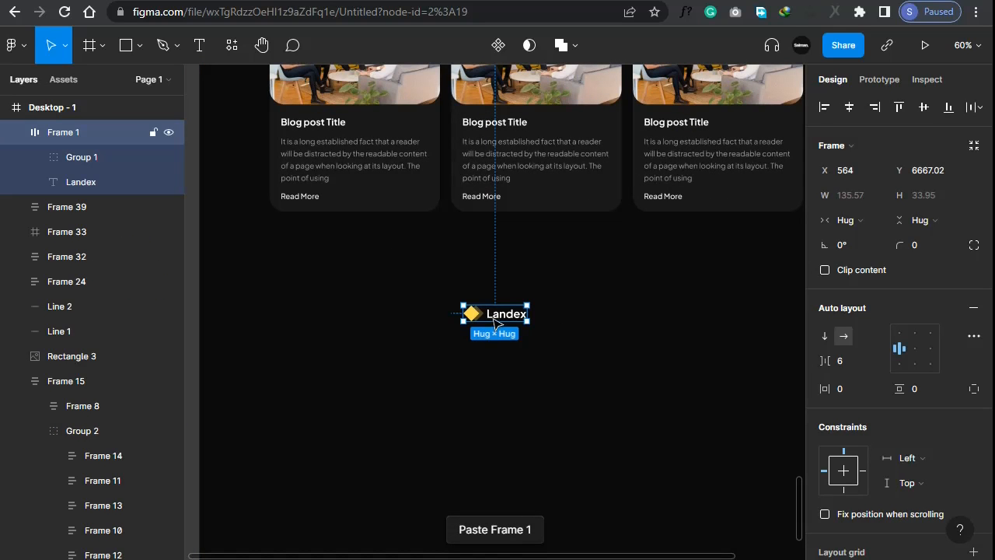
pyautogui.moveTo(498, 322); pyautogui.dragTo(306, 351)
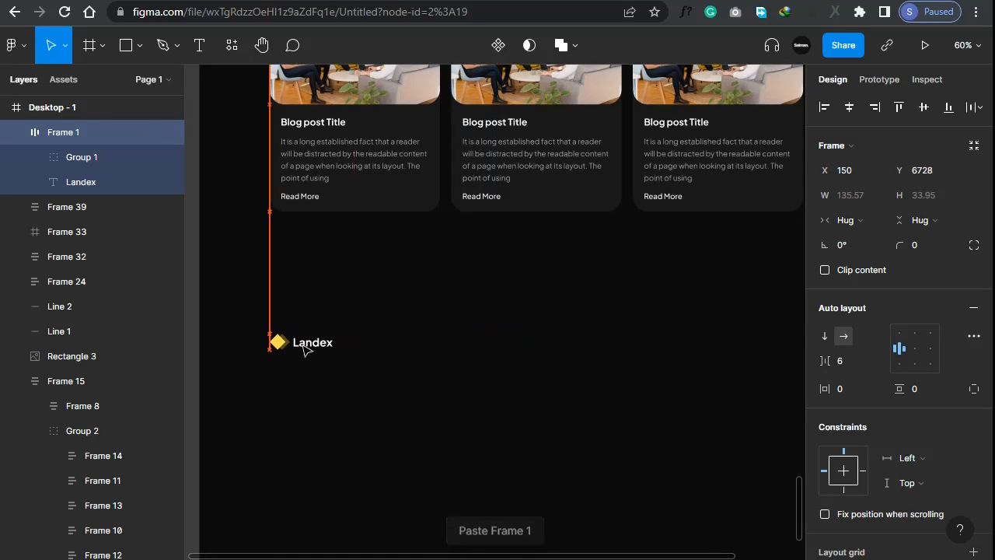
# Show the 12-column layout grid on the Desktop - 1 frame and check the footer layout in the Landex reference prototype
pyautogui.click(48, 108)
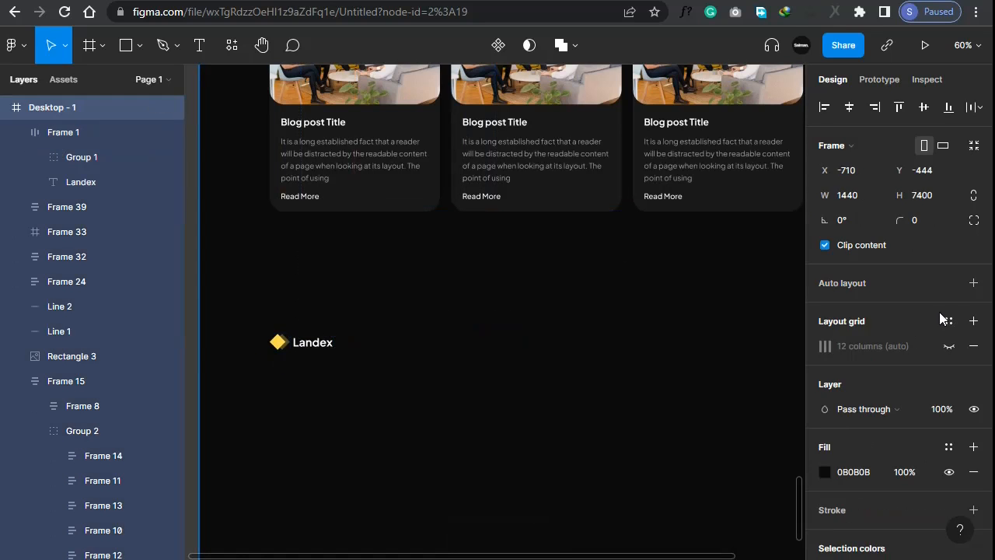
pyautogui.click(949, 346)
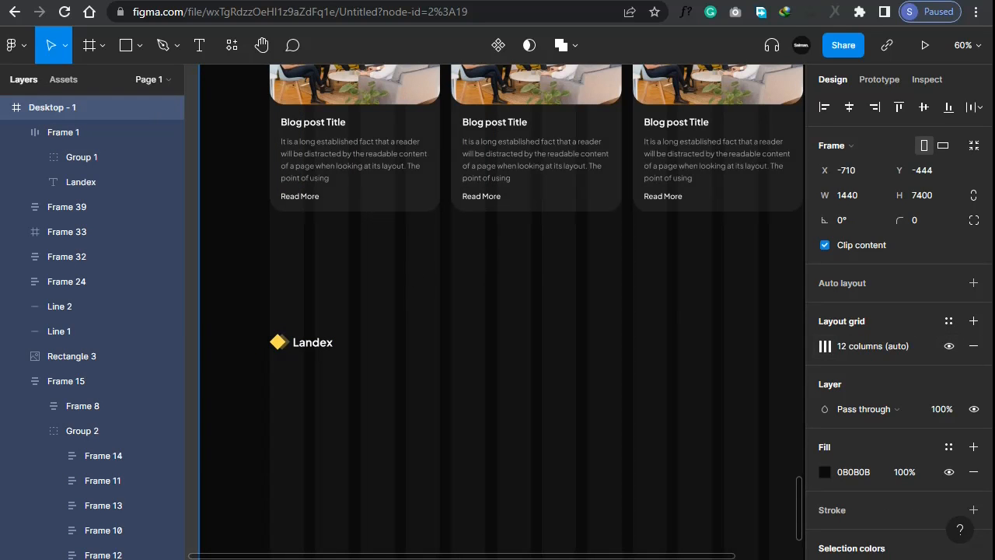
pyautogui.hotkey('ctrl', 'Tab')
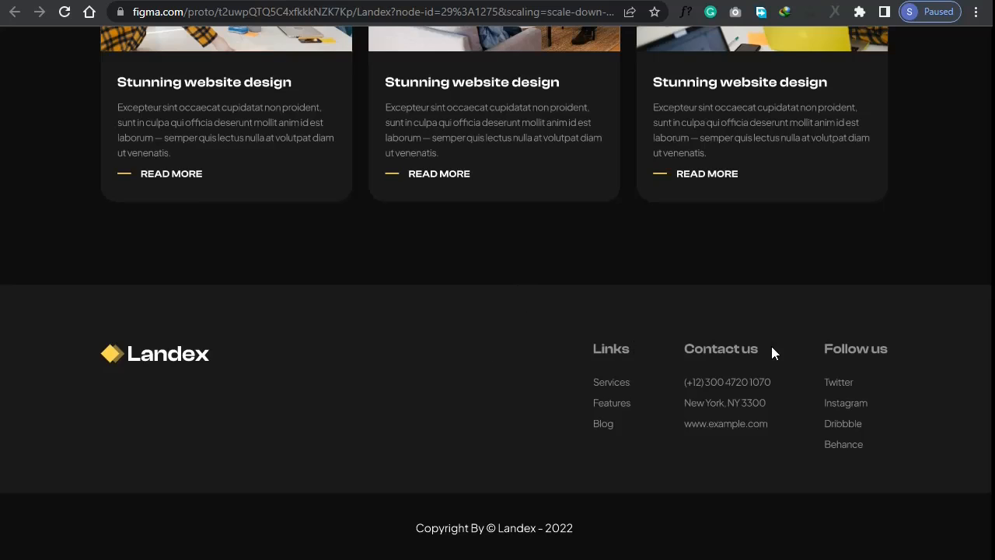
pyautogui.hotkey('ctrl', 'shift', 'Tab')
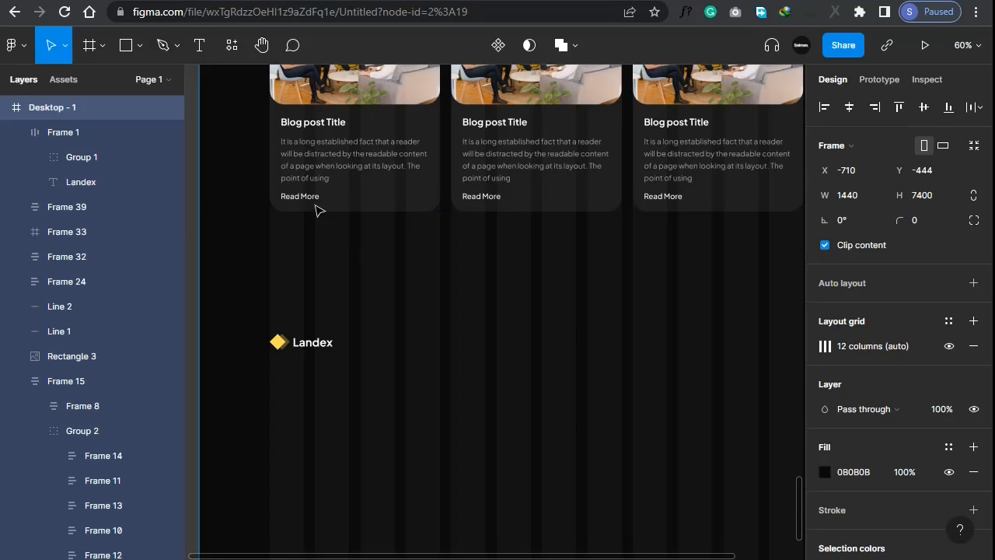
# Copy the Landex text out of the footer logo to X 829, Y 6732 and change its wording to "Useful Links"
pyautogui.click(317, 346)
pyautogui.moveTo(640, 343); pyautogui.dragTo(604, 344)
pyautogui.scroll(4, 719, 352)
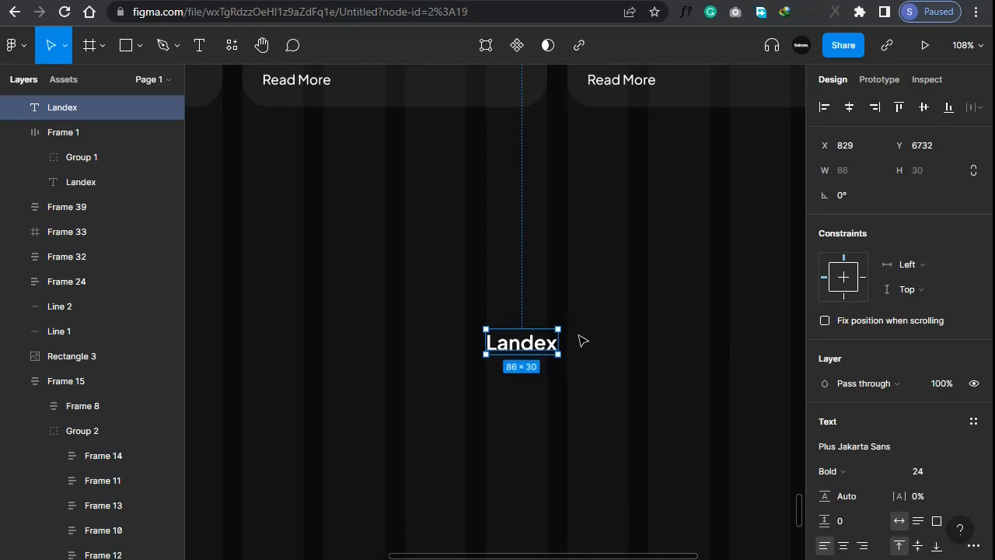
pyautogui.doubleClick(539, 346)
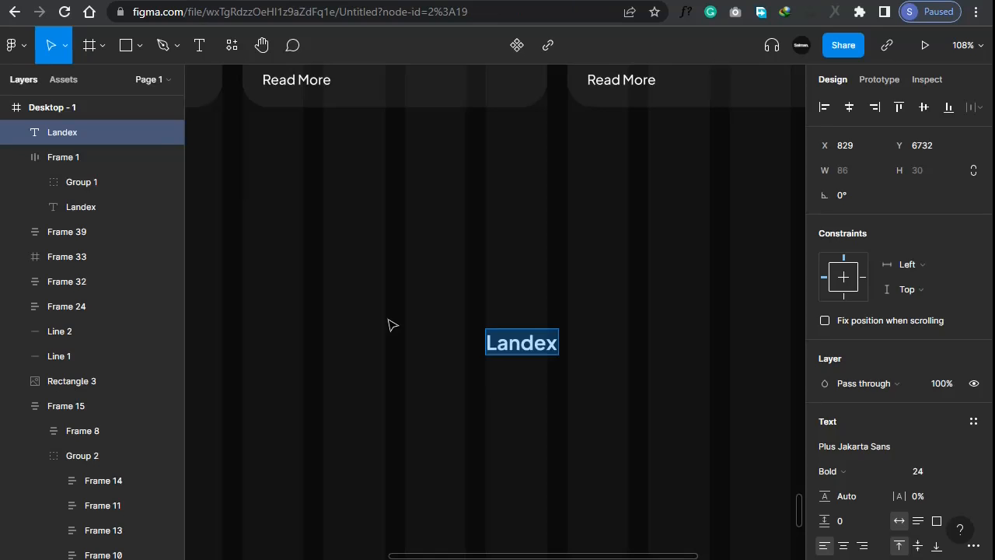
pyautogui.write('Useful Links')
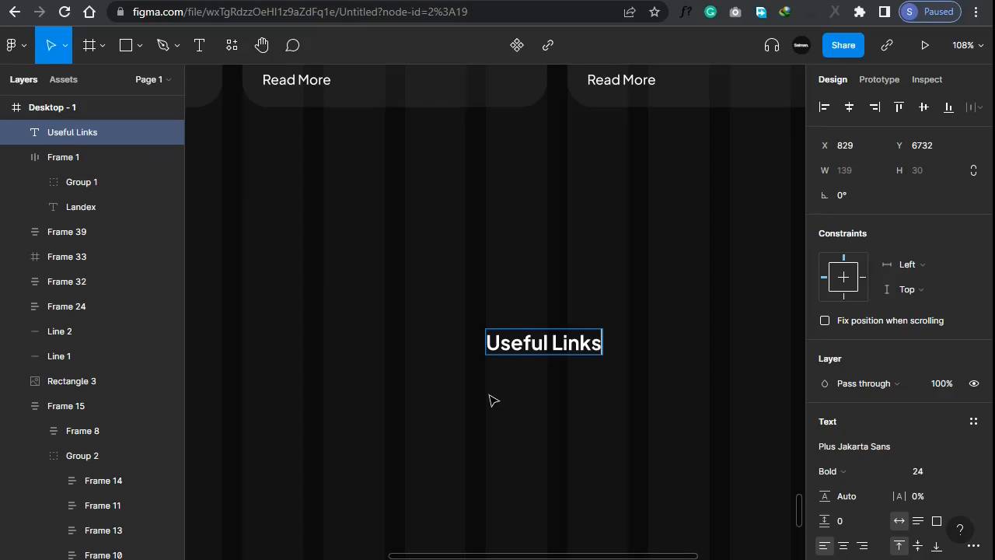
pyautogui.press('Escape')
pyautogui.click(480, 412)
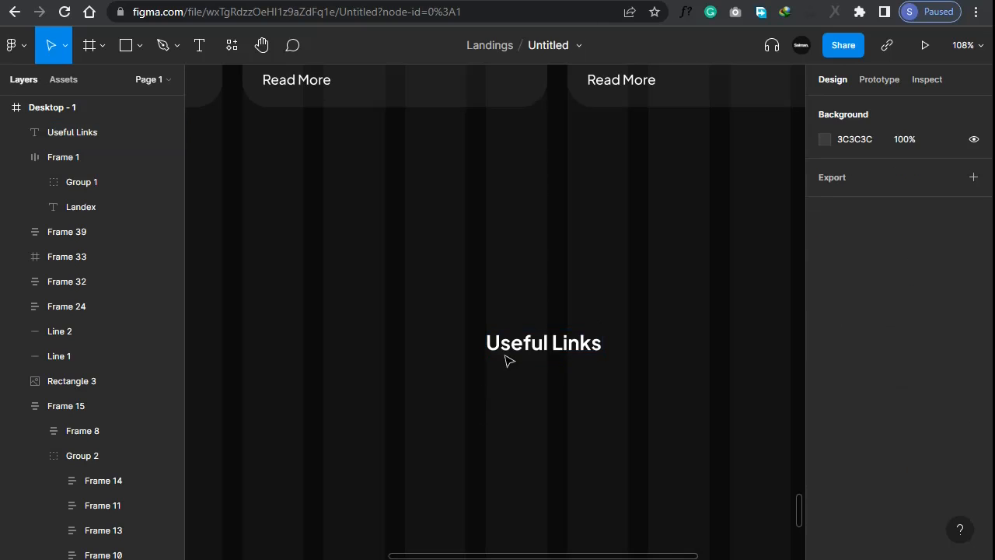
# Duplicate the Useful Links heading just below itself at X 832, Y 6816 and style the copy as Regular, size 16
pyautogui.click(544, 342)
pyautogui.click(591, 387)
pyautogui.moveTo(529, 342); pyautogui.dragTo(533, 416)
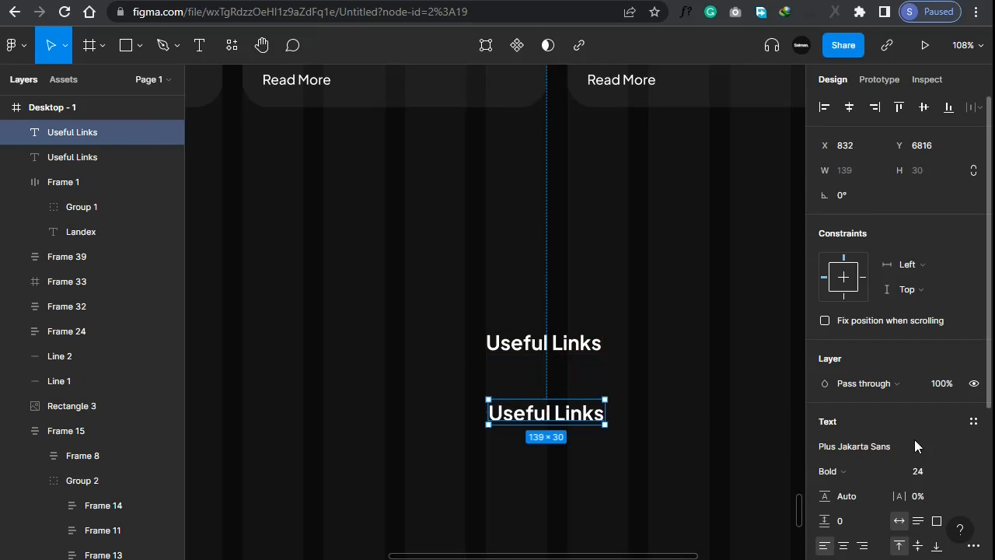
pyautogui.click(966, 471)
pyautogui.click(933, 371)
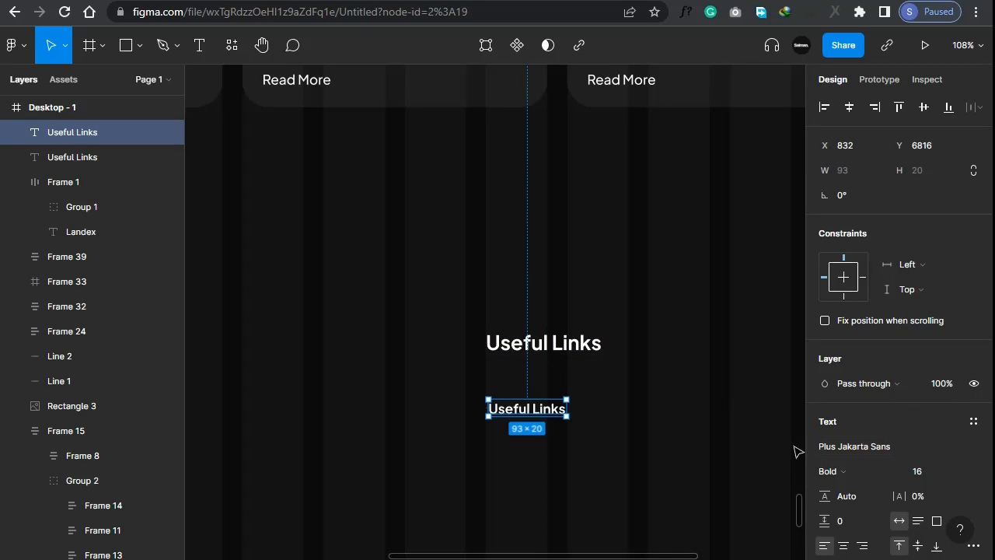
pyautogui.click(829, 471)
pyautogui.click(853, 289)
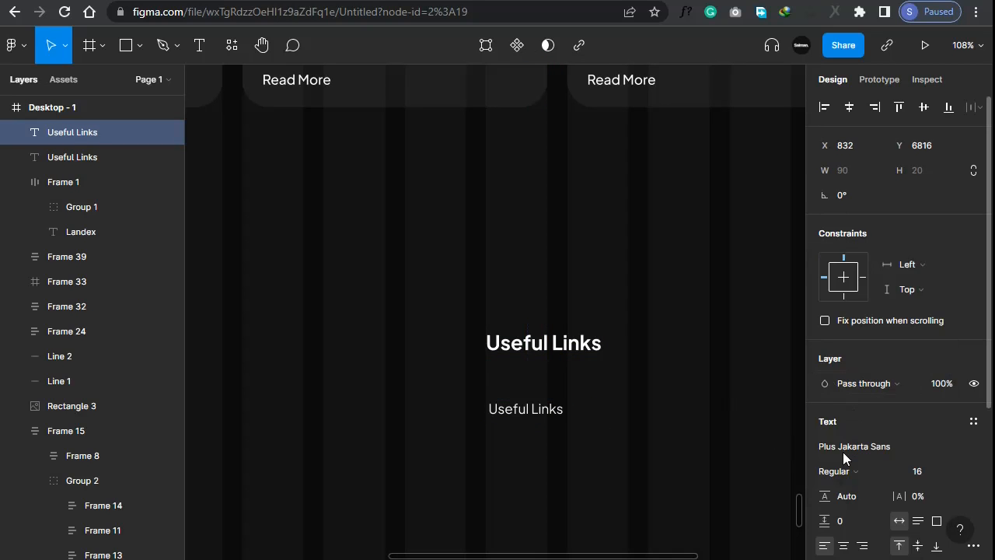
# Give the smaller Useful Links copy the grey fill A1A1A1 from the document colors
pyautogui.scroll(-3, 838, 482)
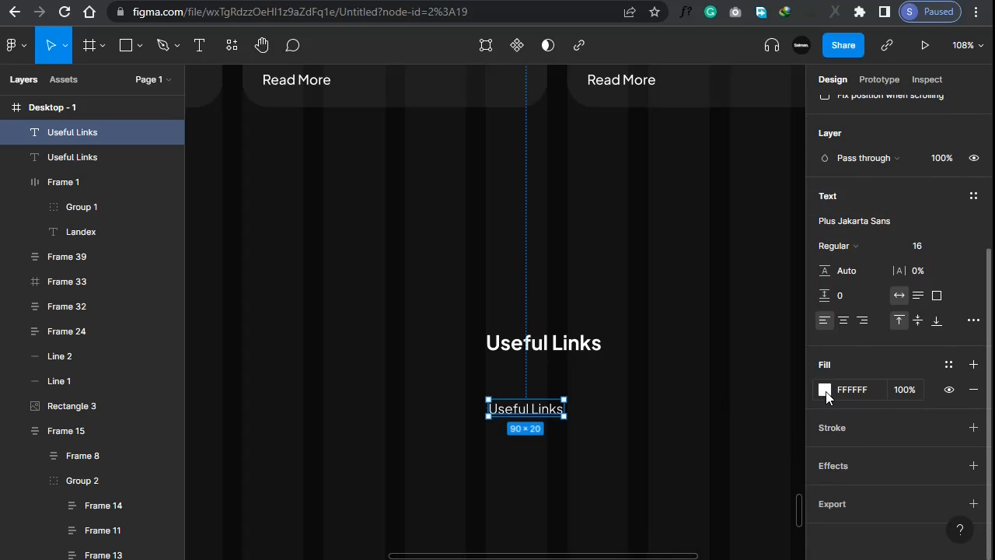
pyautogui.click(825, 390)
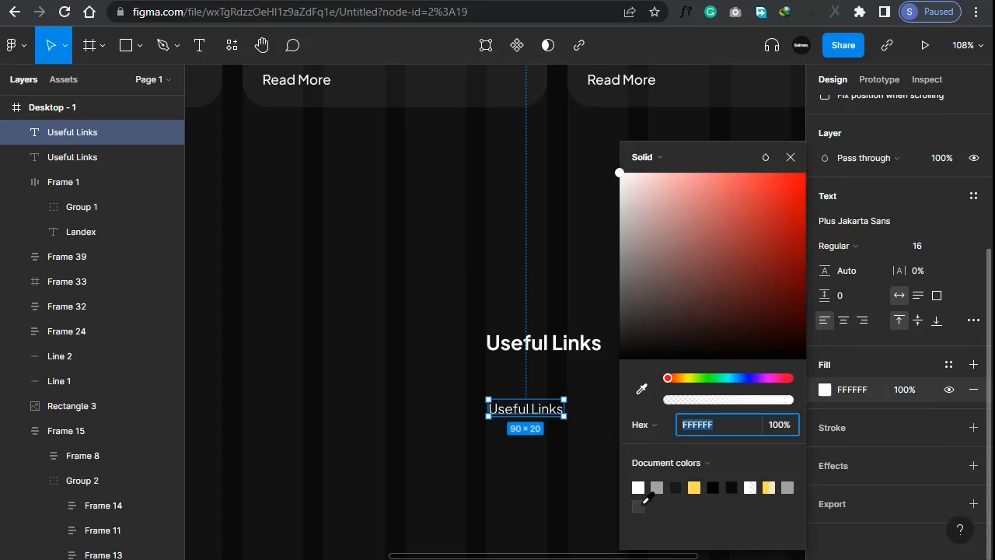
pyautogui.click(641, 505)
pyautogui.click(658, 488)
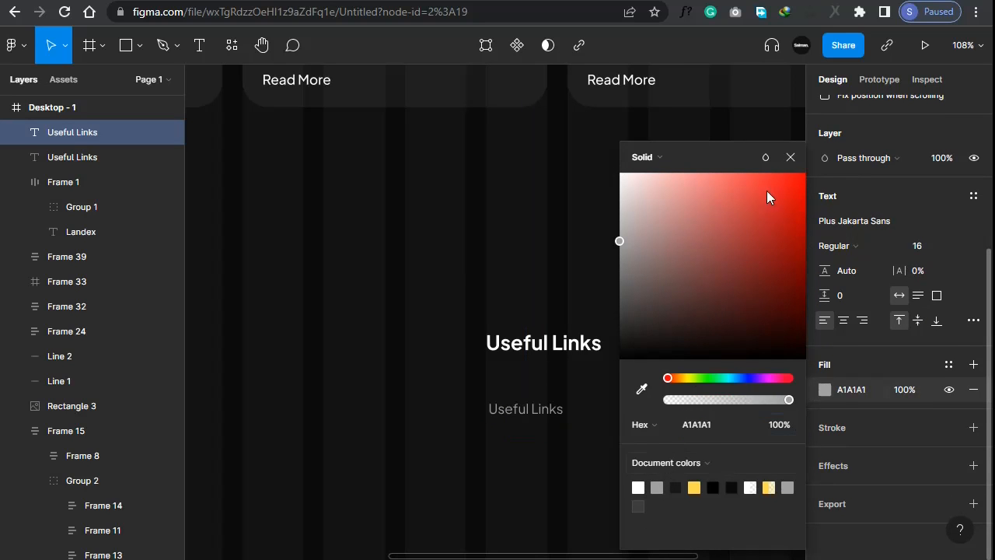
# Change the wording of the grey text under the Useful Links heading to "Link"
pyautogui.click(500, 463)
pyautogui.scroll(3, 500, 464)
pyautogui.doubleClick(542, 387)
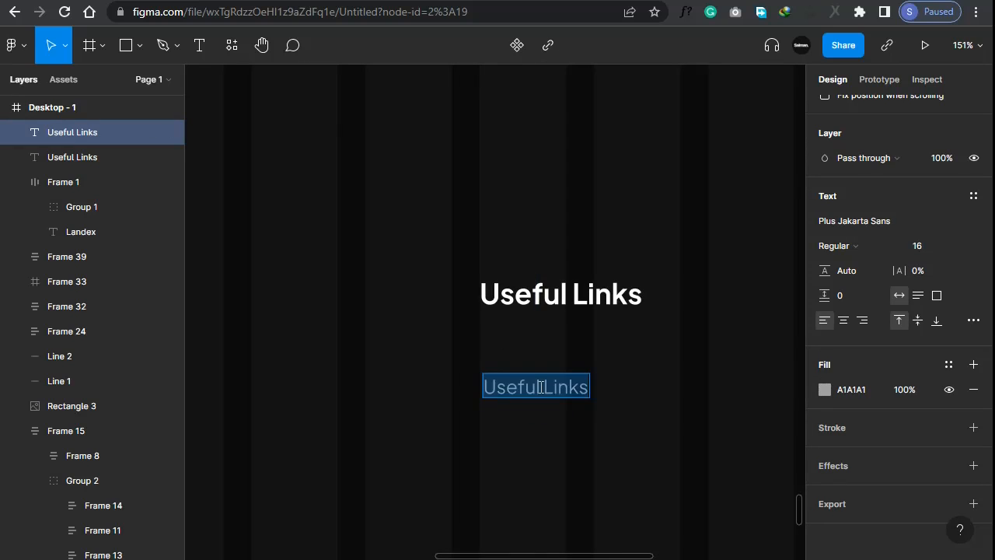
pyautogui.press('BackSpace')
pyautogui.write('Link')
pyautogui.press('Escape')
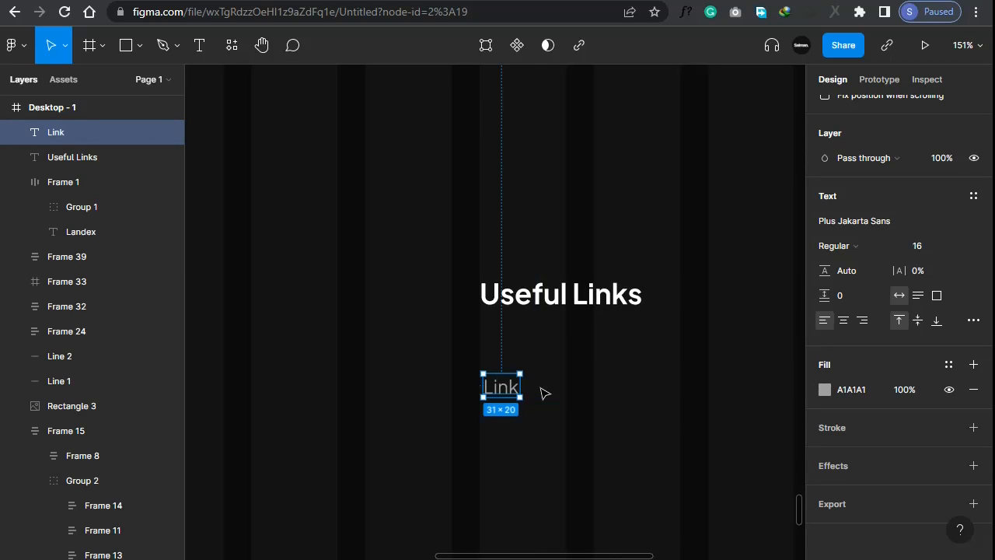
# Duplicate the Link text downward to make four entries and wrap them in a vertical auto layout with 14 spacing
pyautogui.moveTo(496, 386); pyautogui.dragTo(513, 407)
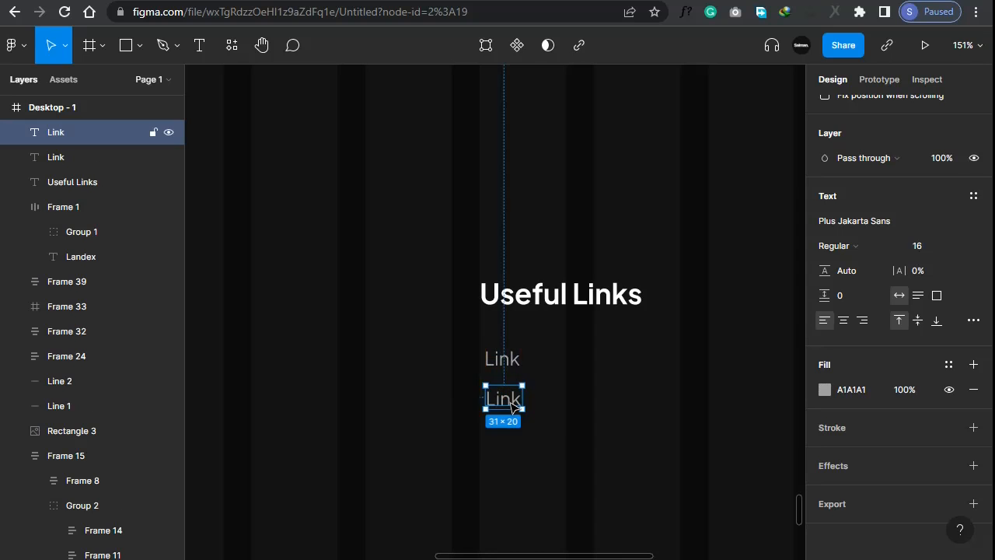
pyautogui.hotkey('ctrl', 'd')
pyautogui.hotkey('ctrl', 'd')
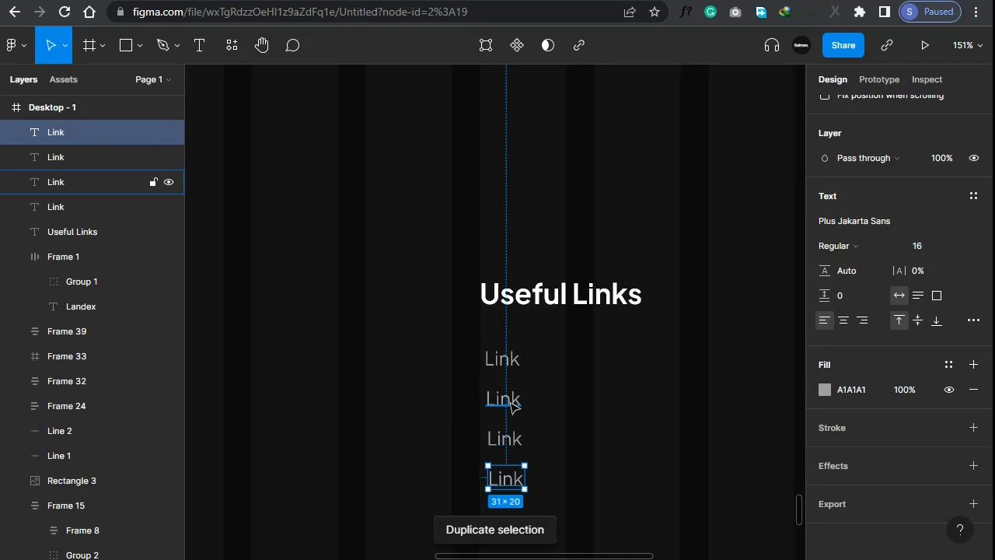
pyautogui.scroll(-1, 545, 405)
pyautogui.moveTo(466, 327); pyautogui.dragTo(517, 463)
pyautogui.hotkey('shift', 'a')
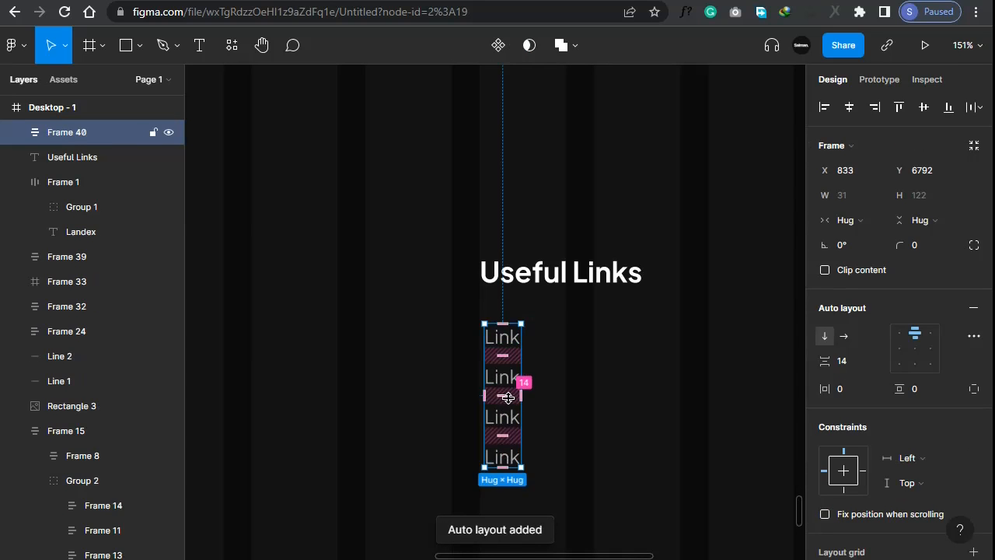
# Rename the four Link entries from top to bottom as Services, Features, Blog and Contact
pyautogui.doubleClick(501, 342)
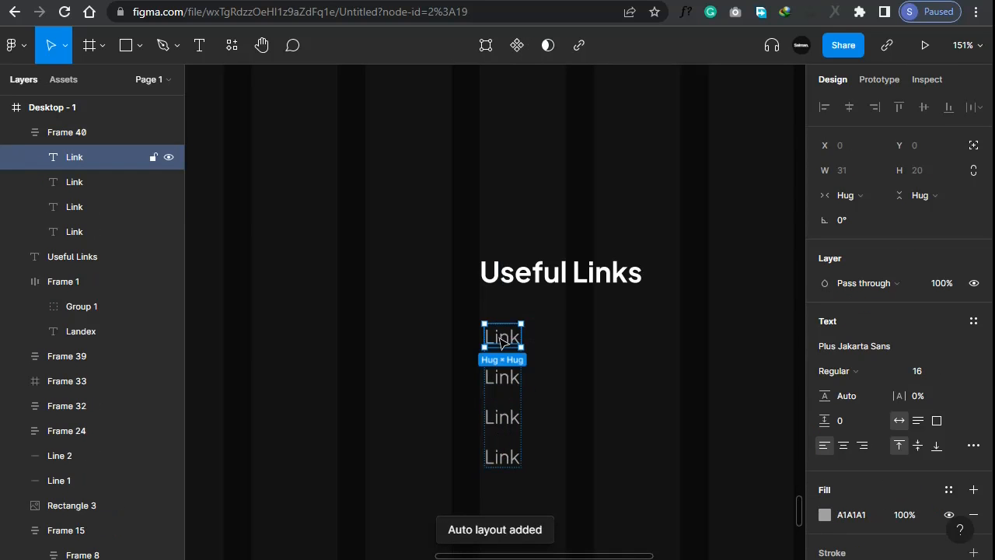
pyautogui.doubleClick(502, 342)
pyautogui.write('Services')
pyautogui.doubleClick(526, 380)
pyautogui.write('Features')
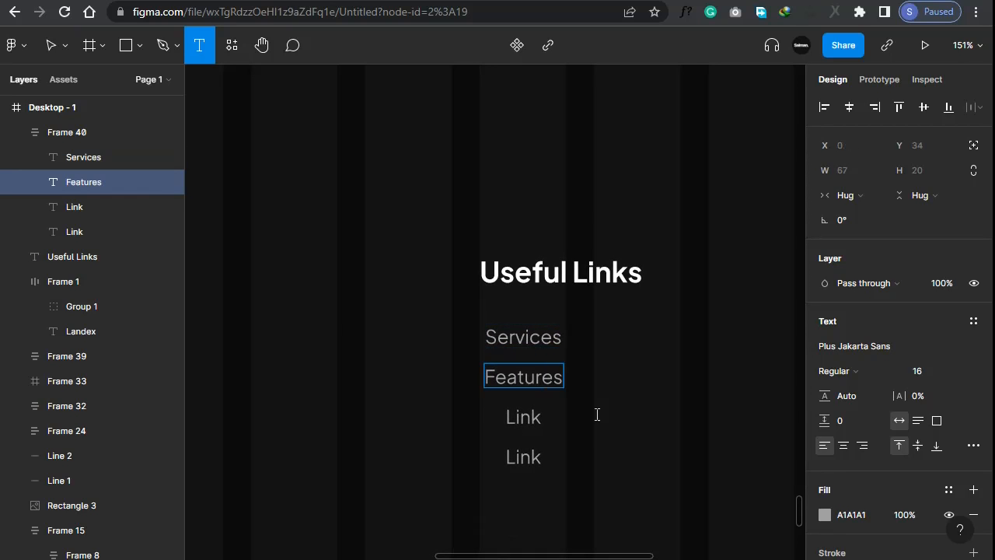
pyautogui.doubleClick(535, 412)
pyautogui.write('Blog')
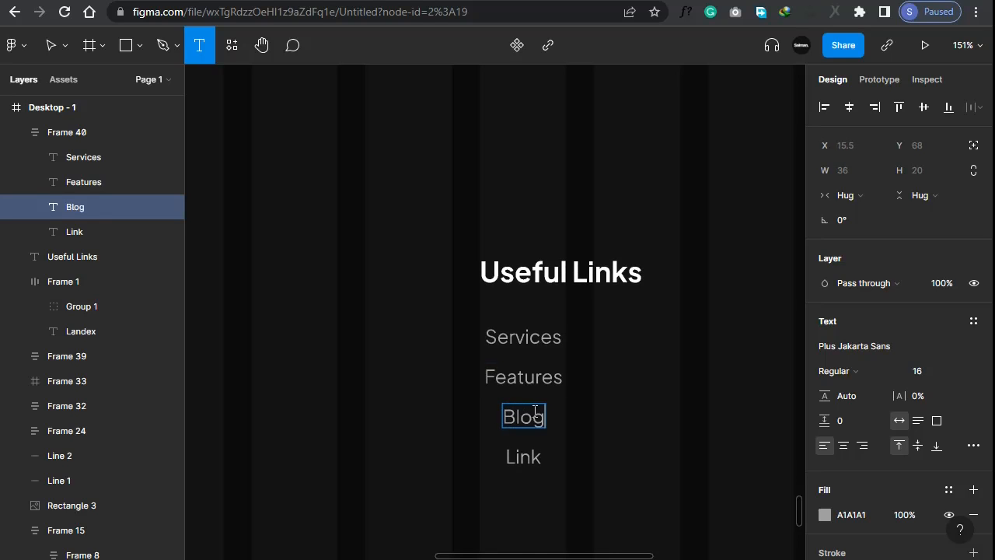
pyautogui.doubleClick(507, 459)
pyautogui.write('Contact')
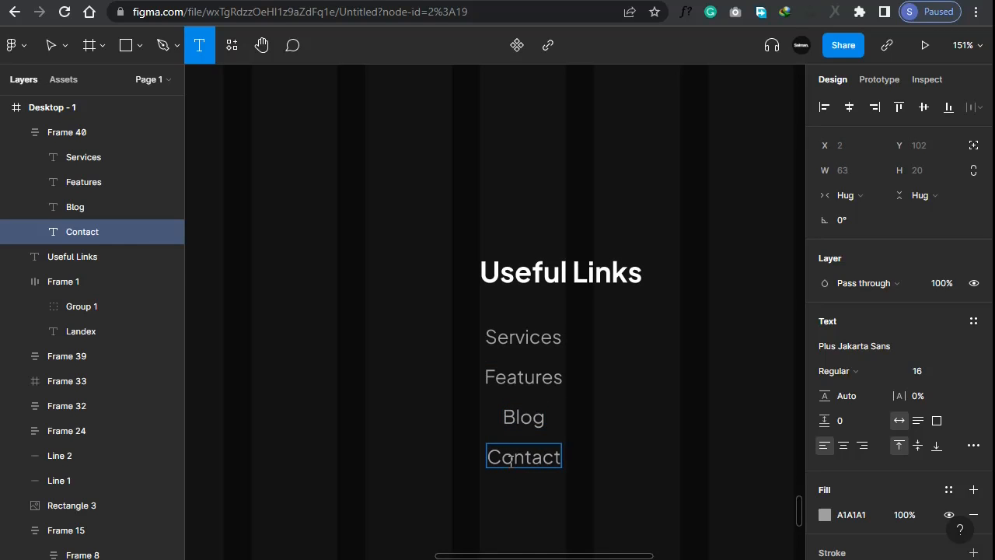
pyautogui.press('Escape')
pyautogui.click(201, 367)
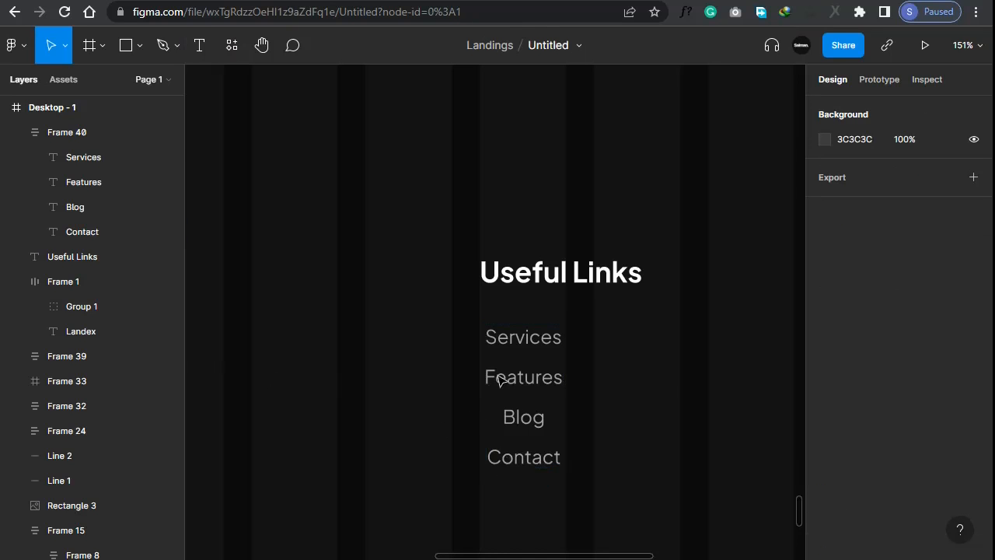
# Left-align the link list and combine it with the Useful Links heading in a vertical auto layout with 24 spacing
pyautogui.click(487, 380)
pyautogui.click(904, 351)
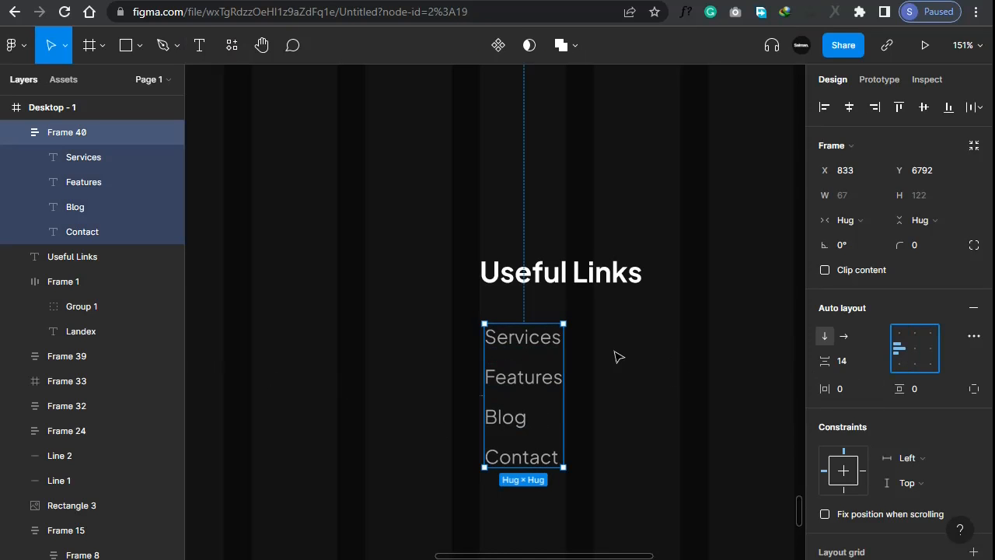
pyautogui.keyDown('shift'); pyautogui.click(553, 286); pyautogui.keyUp('shift')
pyautogui.hotkey('shift', 'a')
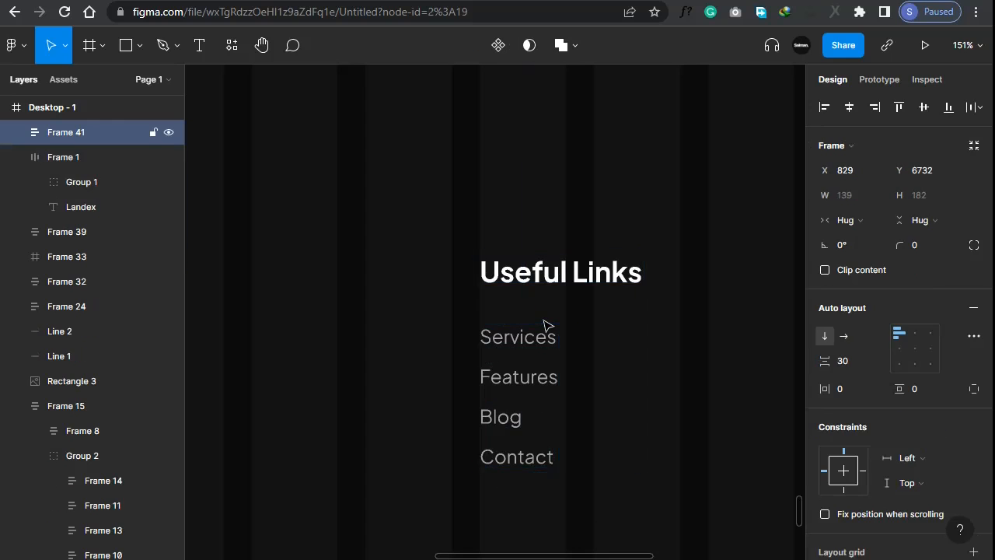
pyautogui.click(856, 361)
pyautogui.write('24')
pyautogui.press('Return')
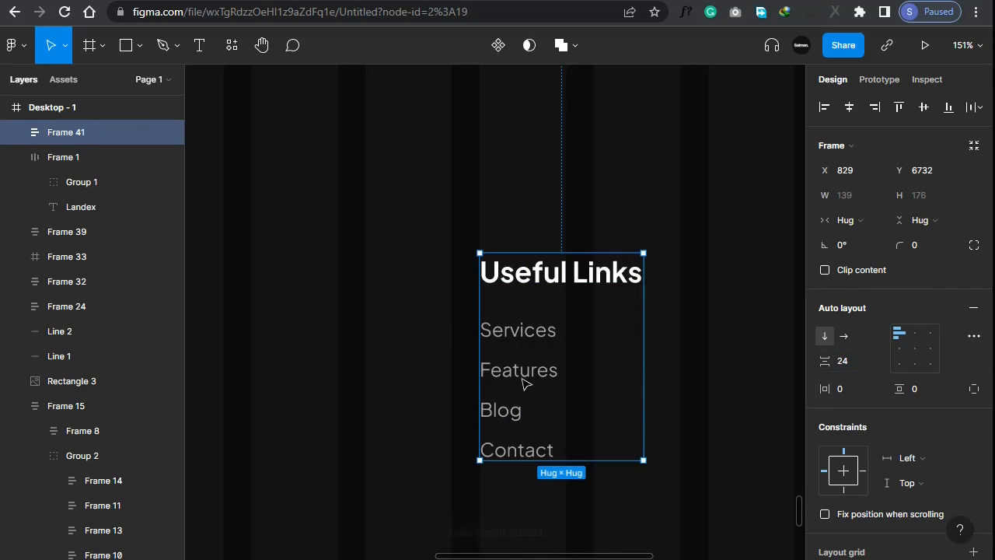
# Set the spacing between the four links in the nested list to 12
pyautogui.doubleClick(517, 376)
pyautogui.click(844, 361)
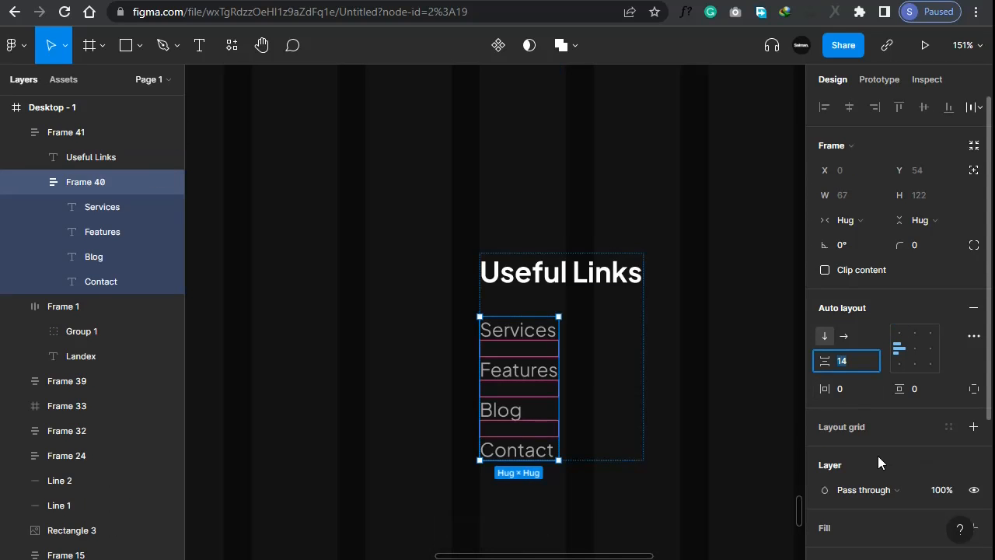
pyautogui.write('12')
pyautogui.press('Return')
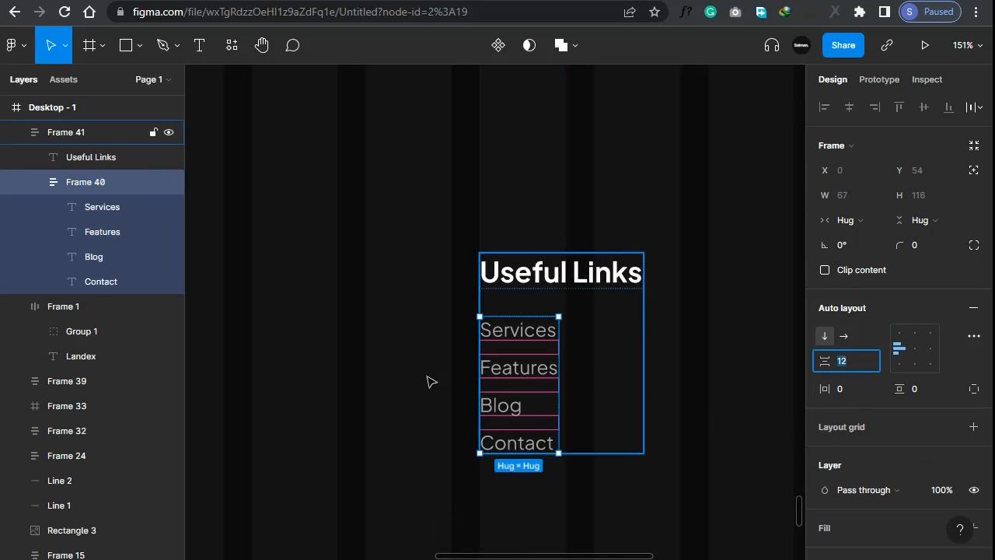
pyautogui.click(422, 387)
pyautogui.click(543, 405)
pyautogui.click(386, 413)
pyautogui.keyDown('ctrl'); pyautogui.scroll(-3, 389, 416); pyautogui.keyUp('ctrl')
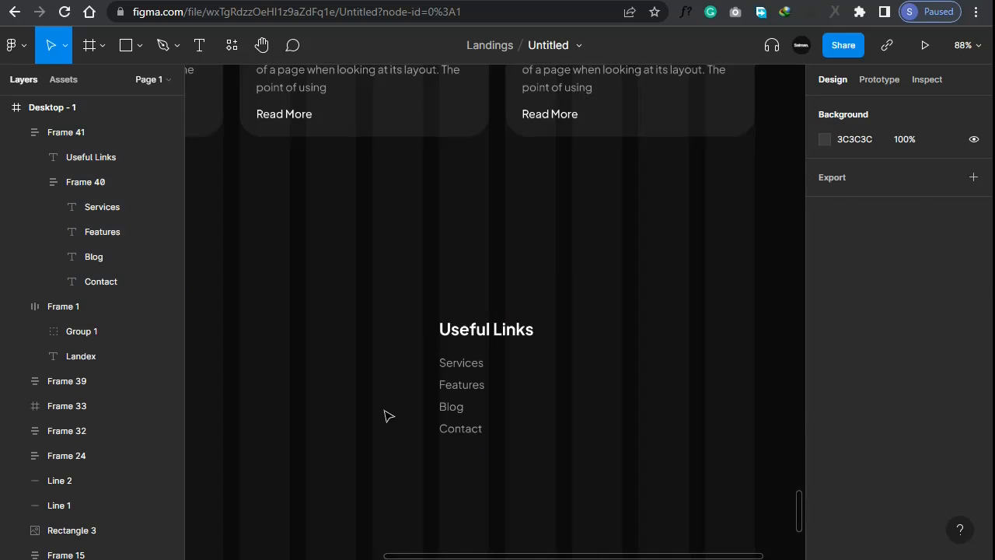
# Place a copy of the Useful Links column beside the original at X 829, Y 6726 and retitle the copy "Contact"
pyautogui.moveTo(455, 389)
pyautogui.mouseDown()
pyautogui.moveTo(332, 379)
pyautogui.moveTo(475, 371)
pyautogui.moveTo(464, 374)
pyautogui.mouseUp()
pyautogui.hotkey('ctrl', 'Tab')
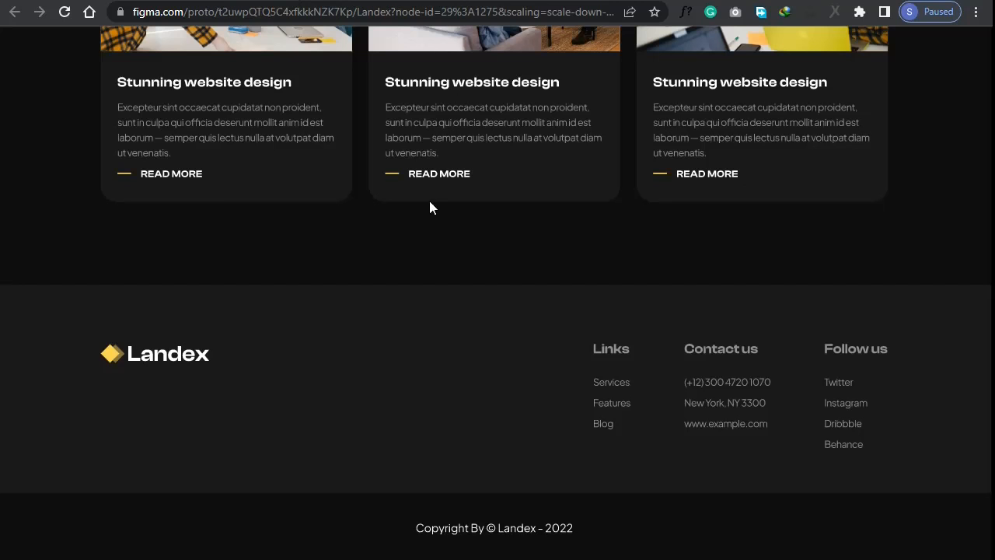
pyautogui.hotkey('ctrl', 'shift', 'Tab')
pyautogui.scroll(5, 463, 373)
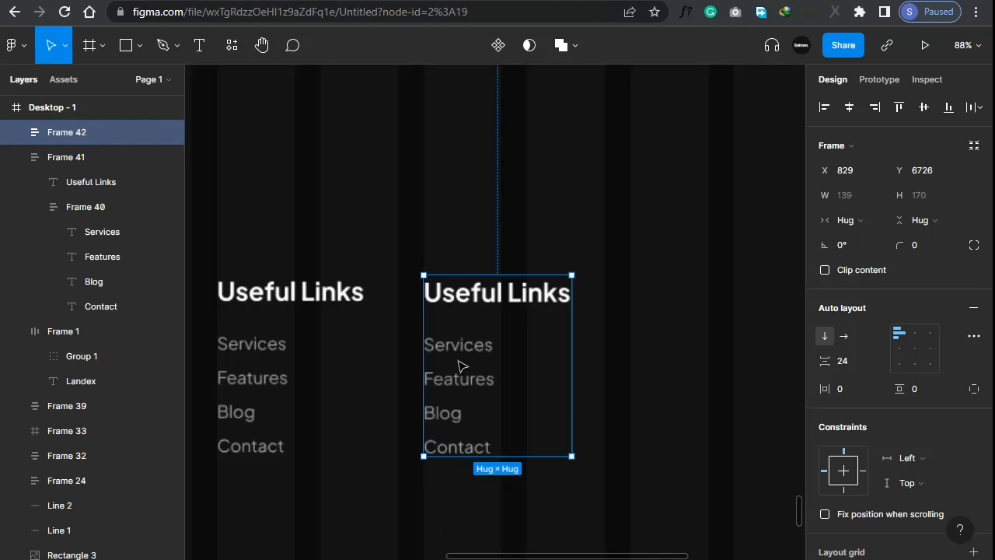
pyautogui.doubleClick(457, 300)
pyautogui.write('Contact')
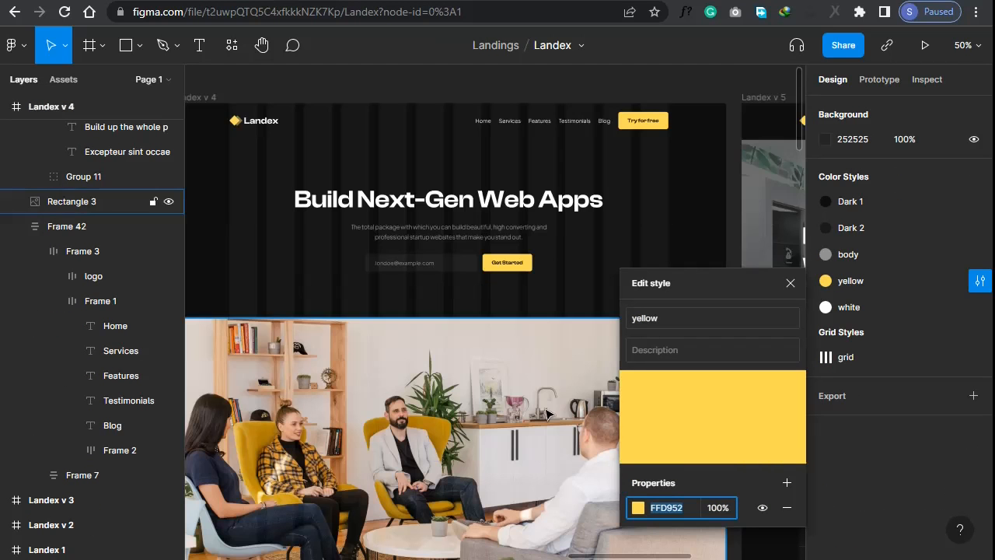
# Copy the phone number from the reference design's footer and use it to replace the Services entry in the Contact us column
pyautogui.click(789, 283)
pyautogui.moveTo(799, 172); pyautogui.dragTo(787, 547)
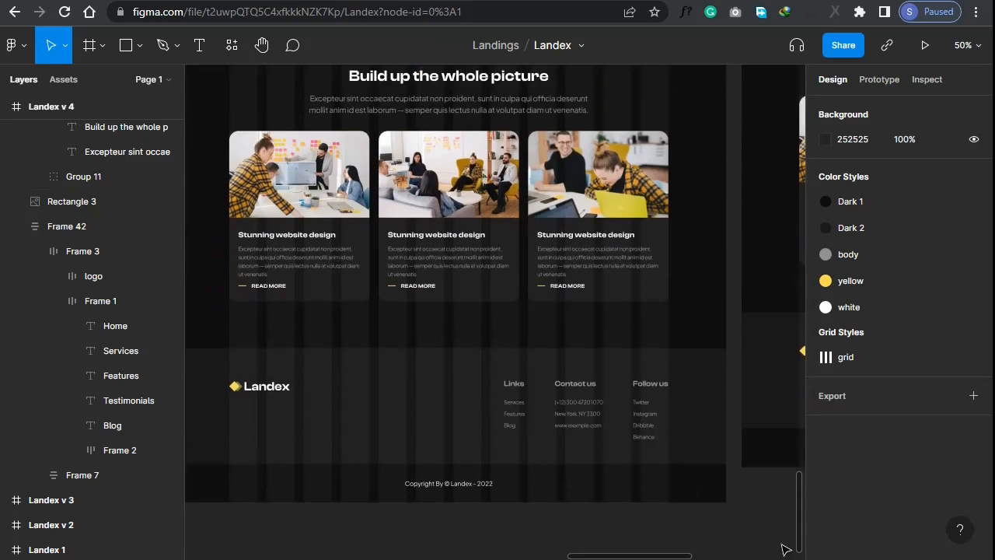
pyautogui.scroll(-1, 591, 347)
pyautogui.scroll(5, 549, 338)
pyautogui.click(545, 322)
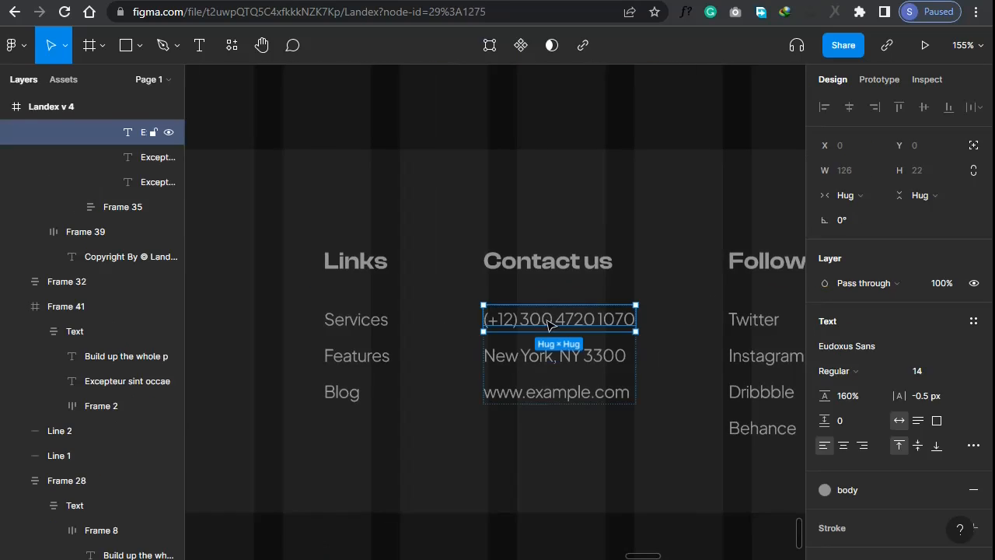
pyautogui.doubleClick(549, 321)
pyautogui.hotkey('ctrl', 'c')
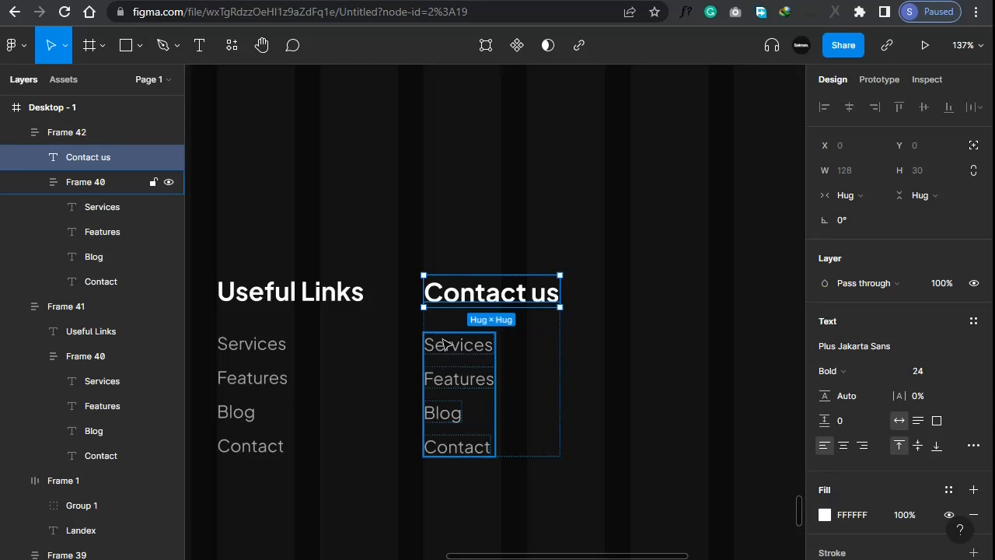
pyautogui.click(447, 348)
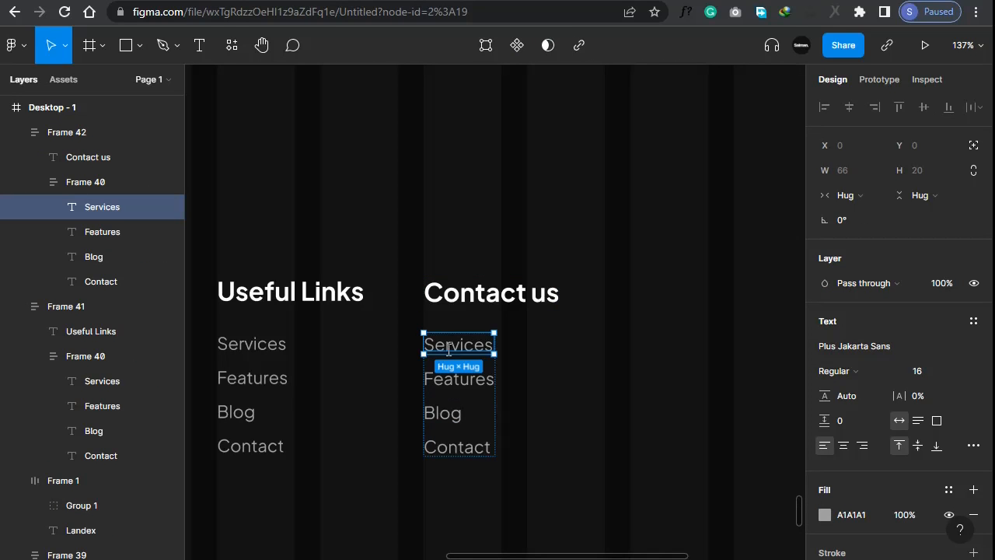
pyautogui.doubleClick(448, 350)
pyautogui.hotkey('ctrl', 'v')
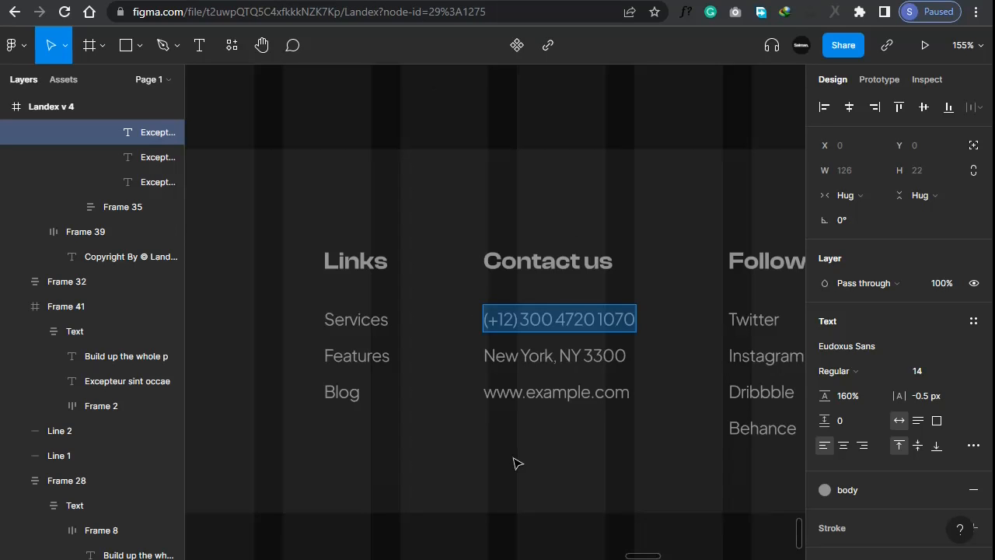
pyautogui.doubleClick(548, 352)
pyautogui.hotkey('ctrl', 'c')
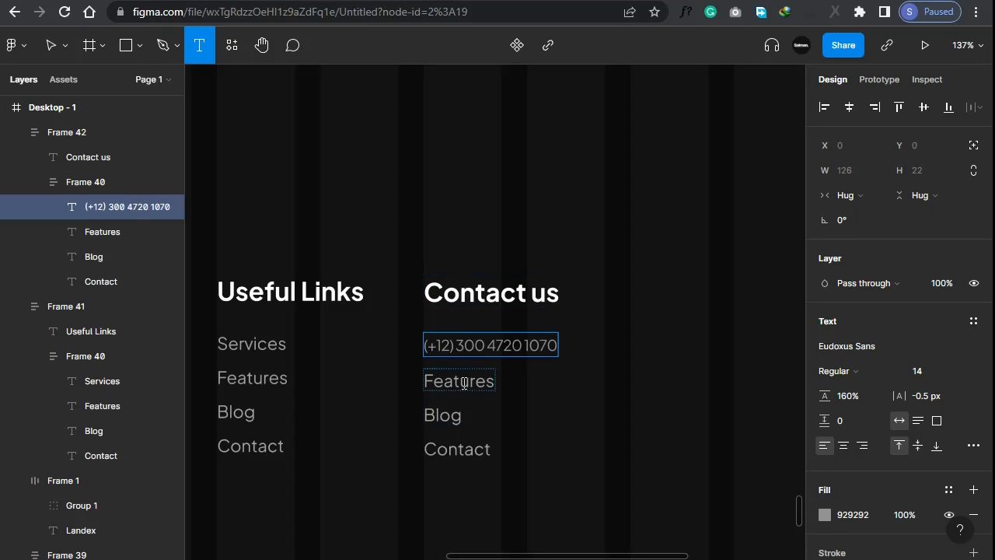
pyautogui.doubleClick(464, 383)
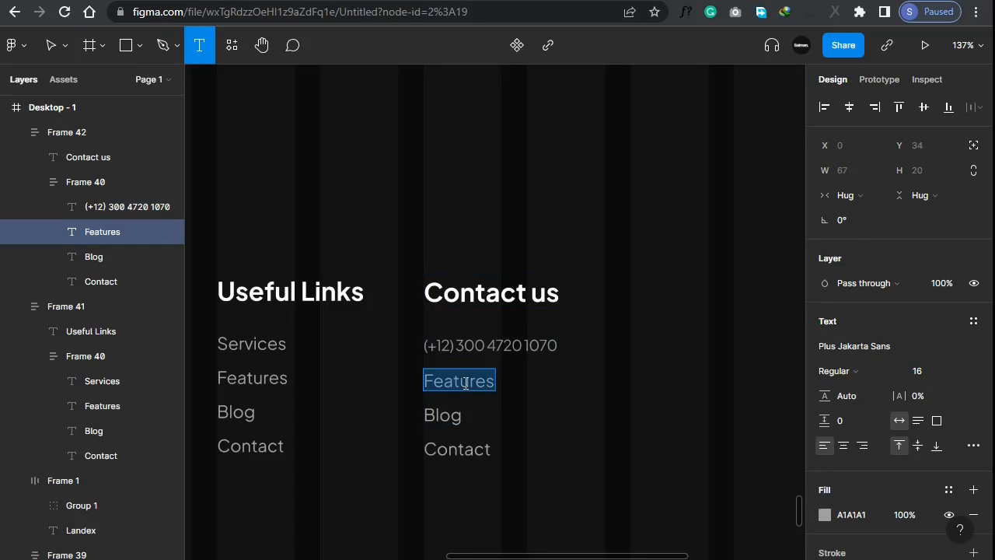
pyautogui.hotkey('ctrl', 'v')
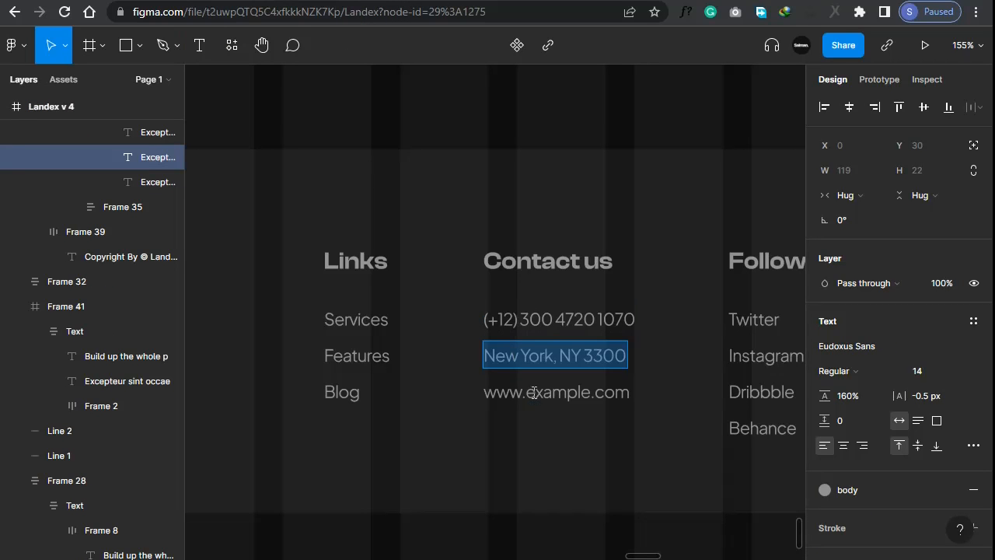
pyautogui.click(533, 393)
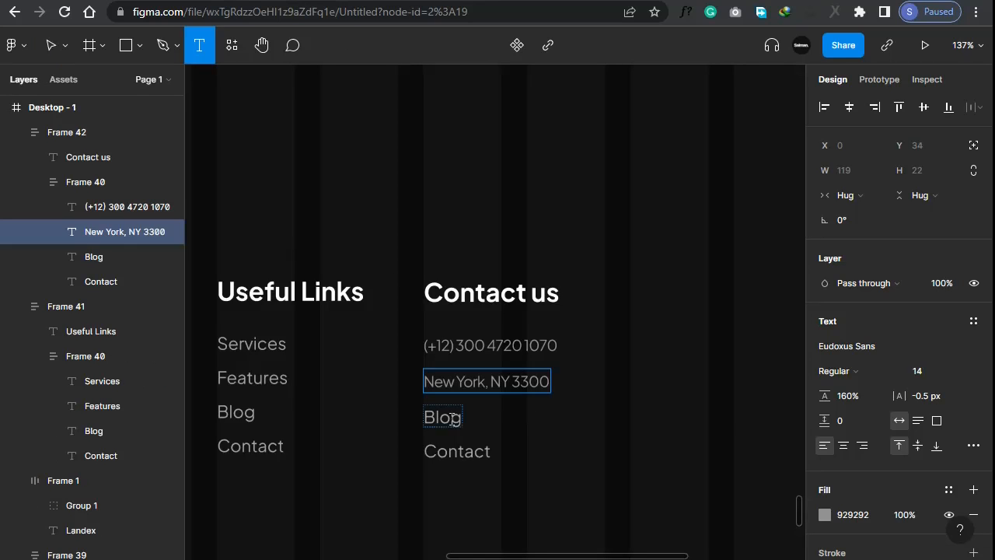
pyautogui.doubleClick(452, 420)
pyautogui.write('www.example.com')
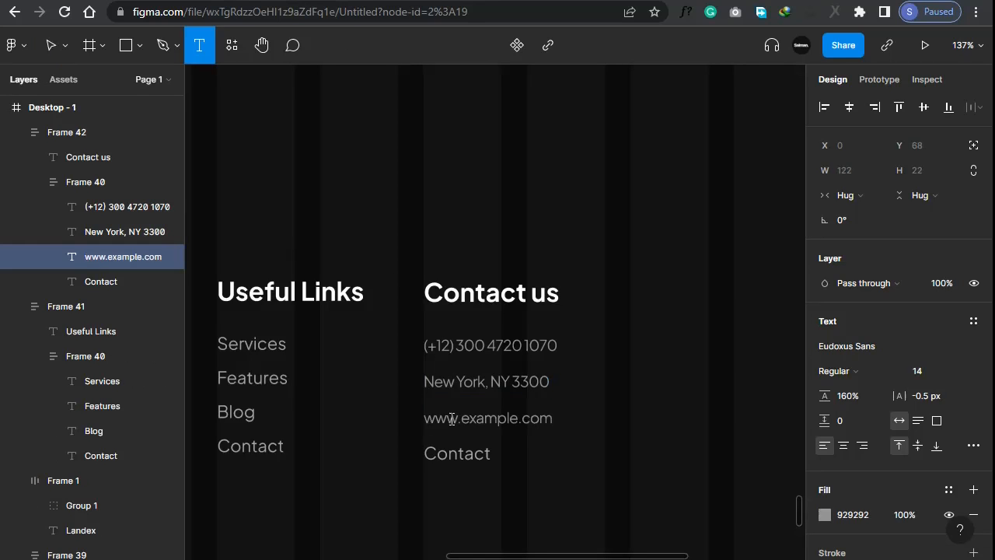
# Delete the leftover Contact entry at the end of the Contact us column
pyautogui.click(529, 507)
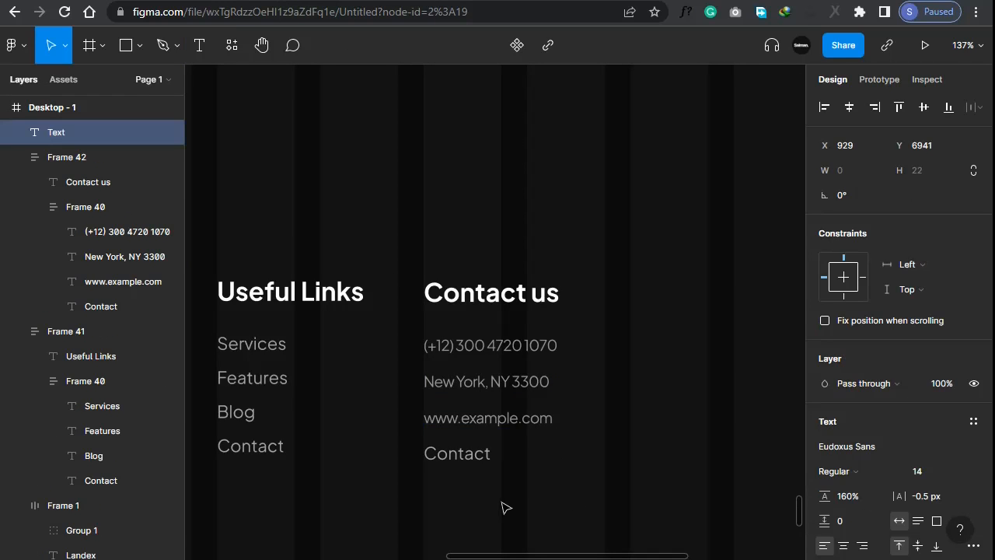
pyautogui.press('Escape')
pyautogui.click(459, 458)
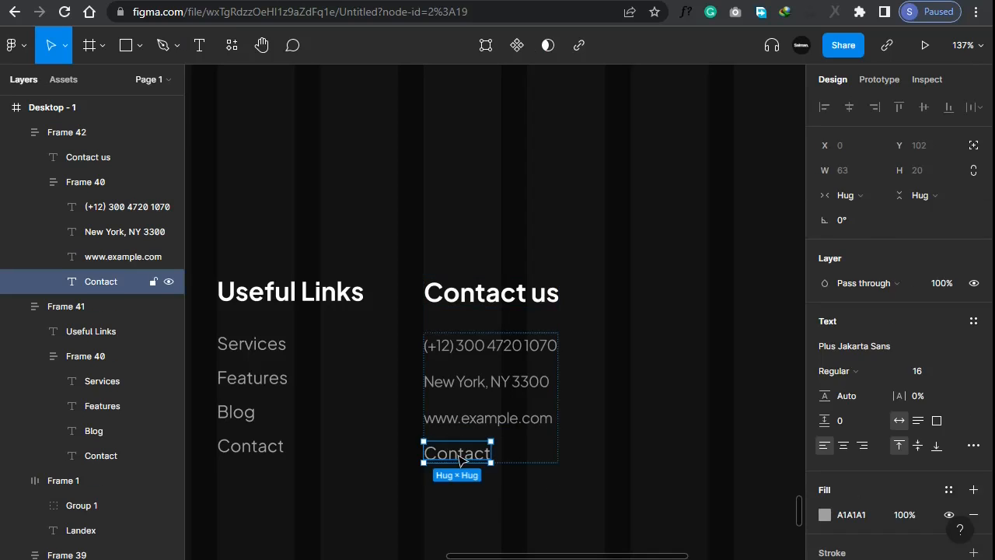
pyautogui.press('Delete')
# Set the font size of the three entries under Contact us to 16
pyautogui.moveTo(577, 346); pyautogui.dragTo(452, 427)
pyautogui.click(919, 371)
pyautogui.write('16')
pyautogui.press('Return')
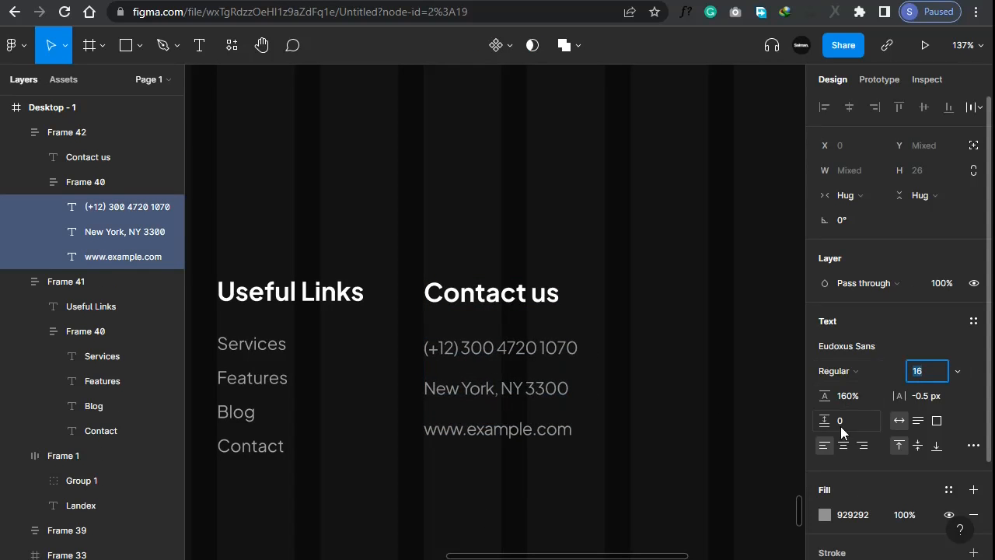
pyautogui.click(630, 496)
pyautogui.scroll(-1, 572, 493)
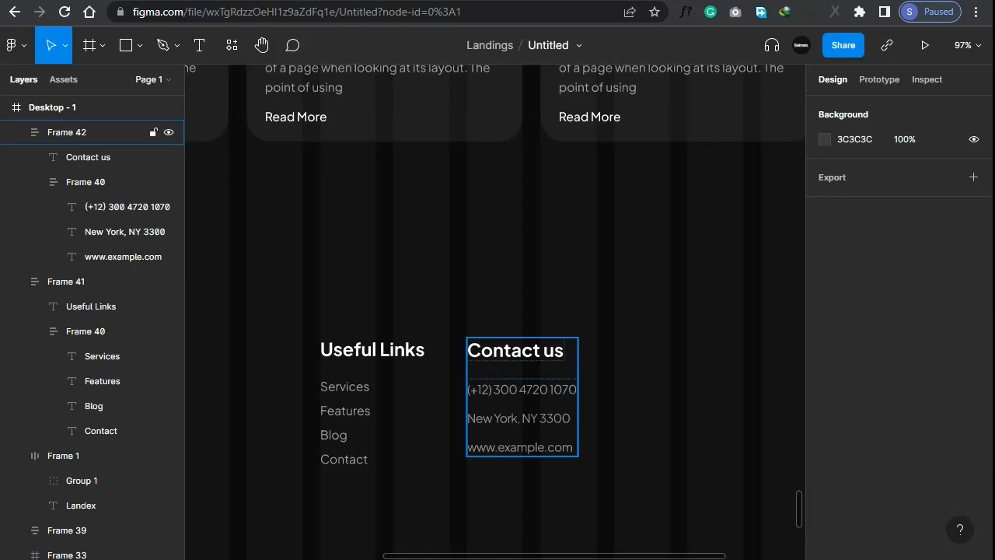
pyautogui.hotkey('ctrl', 'Tab')
pyautogui.hotkey('ctrl', 'shift', 'Tab')
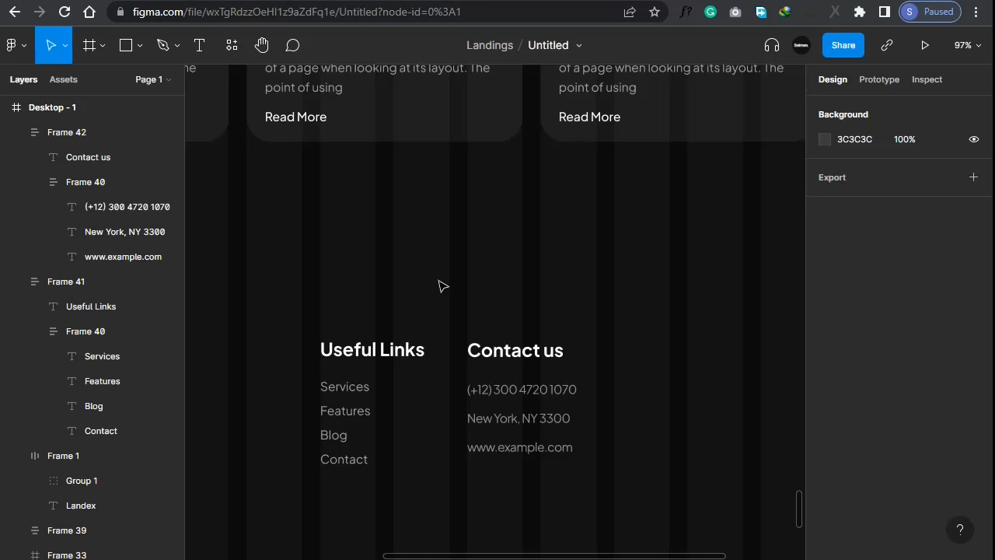
# Place a copy of the Contact us column beside the original at X 1023, Y 6726 and retitle the copy "Follow us"
pyautogui.click(496, 388)
pyautogui.moveTo(539, 391); pyautogui.dragTo(686, 391)
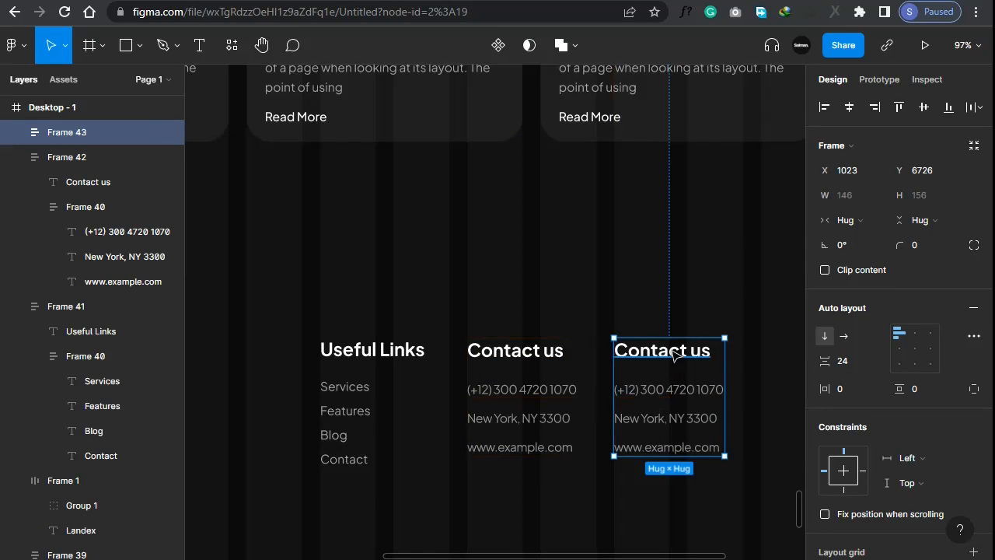
pyautogui.doubleClick(674, 354)
pyautogui.write('Follow')
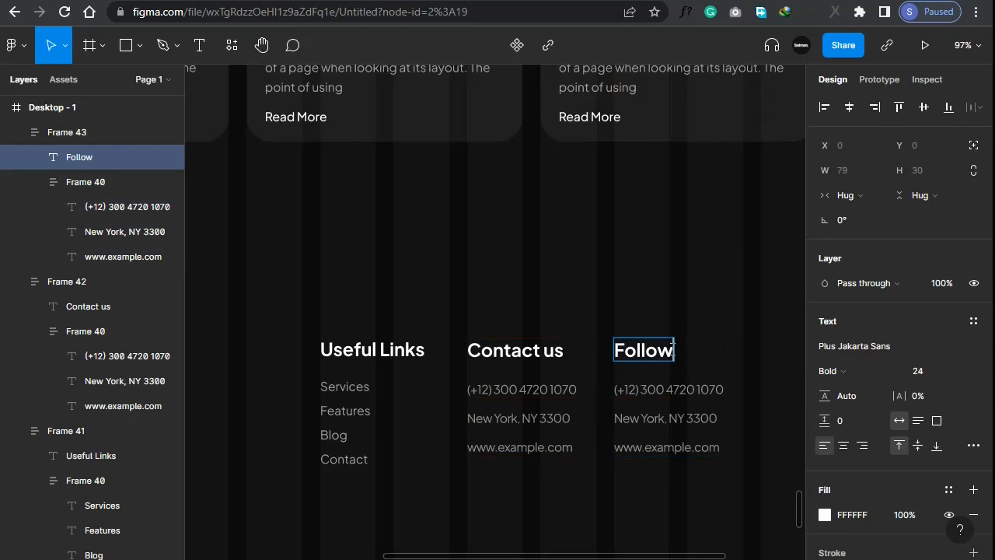
pyautogui.press('Escape')
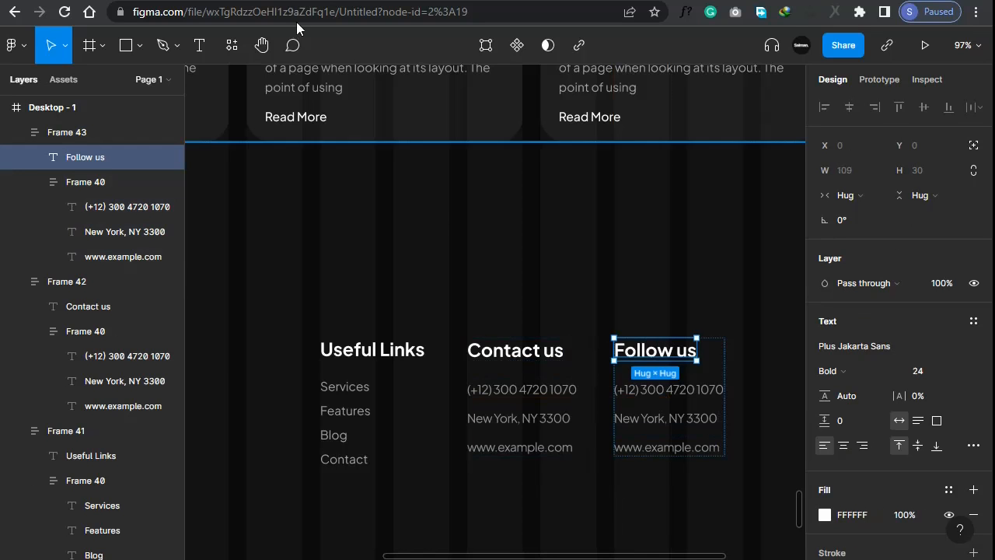
# Change the three entries under Follow us from top to bottom to Facebook, Twitter and Instagram
pyautogui.scroll(3, 778, 428)
pyautogui.click(591, 361)
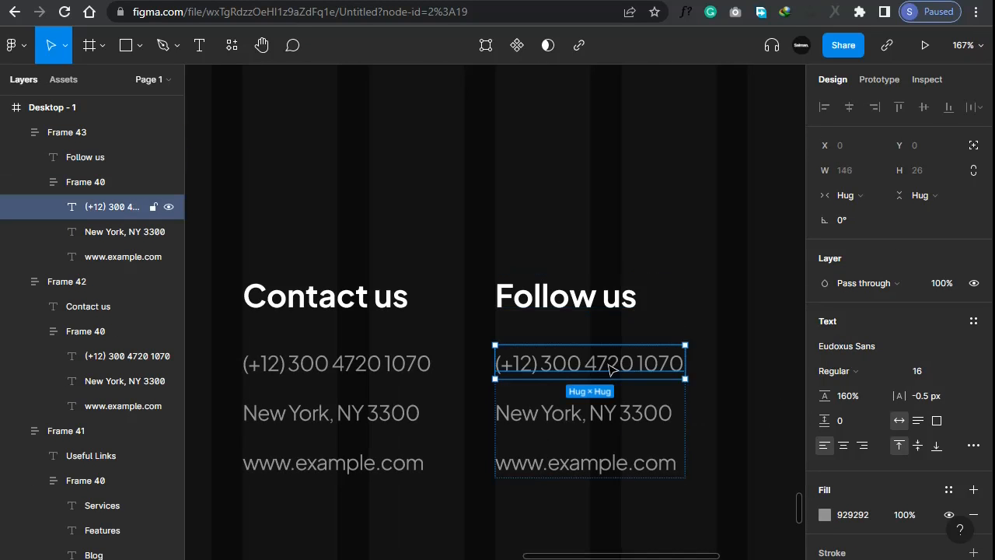
pyautogui.doubleClick(610, 369)
pyautogui.write('Facebook')
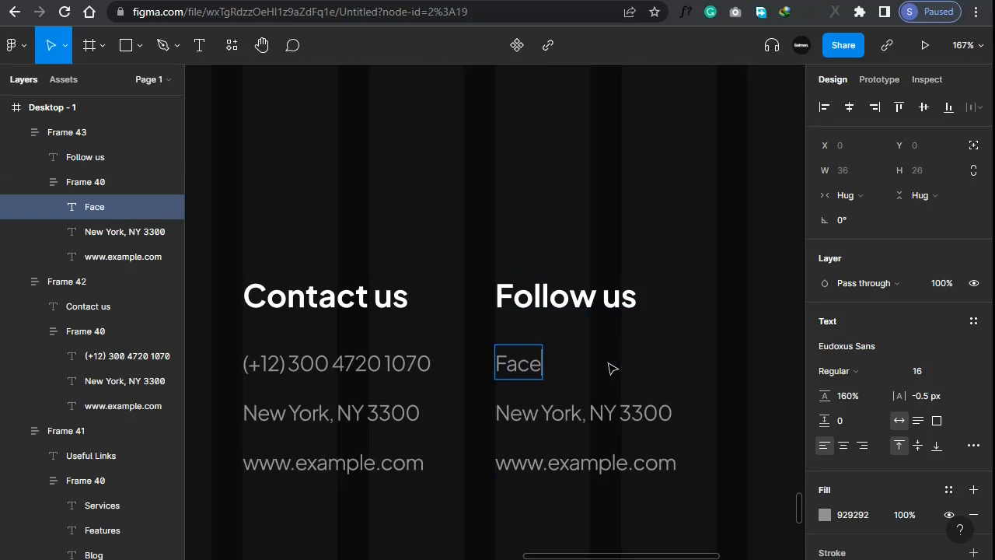
pyautogui.click(584, 418)
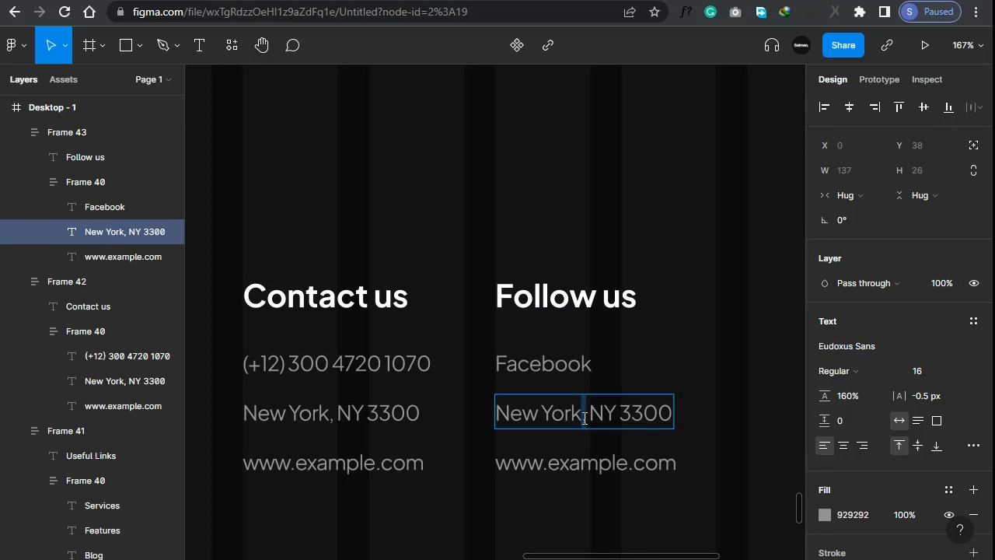
pyautogui.doubleClick(584, 417)
pyautogui.write('Twitter')
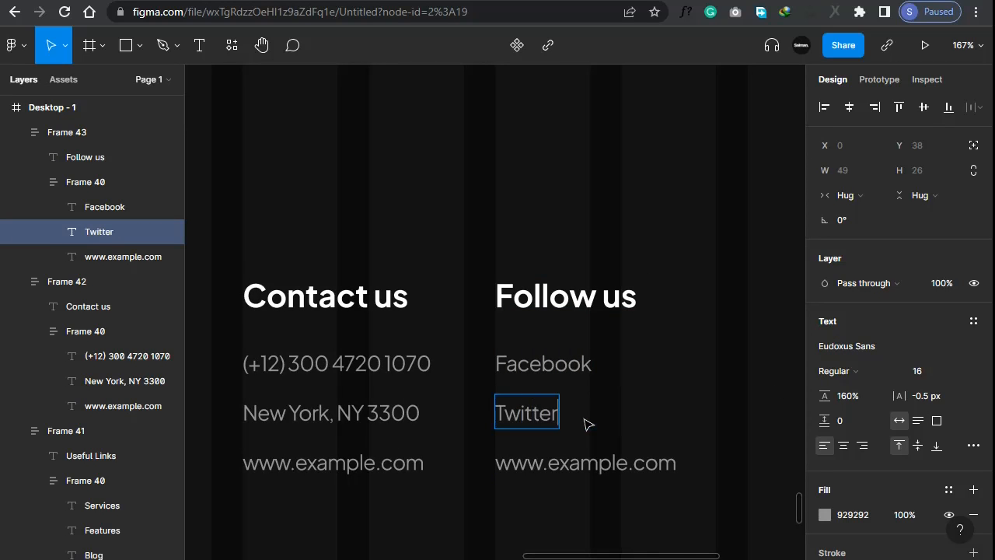
pyautogui.click(585, 463)
pyautogui.doubleClick(585, 463)
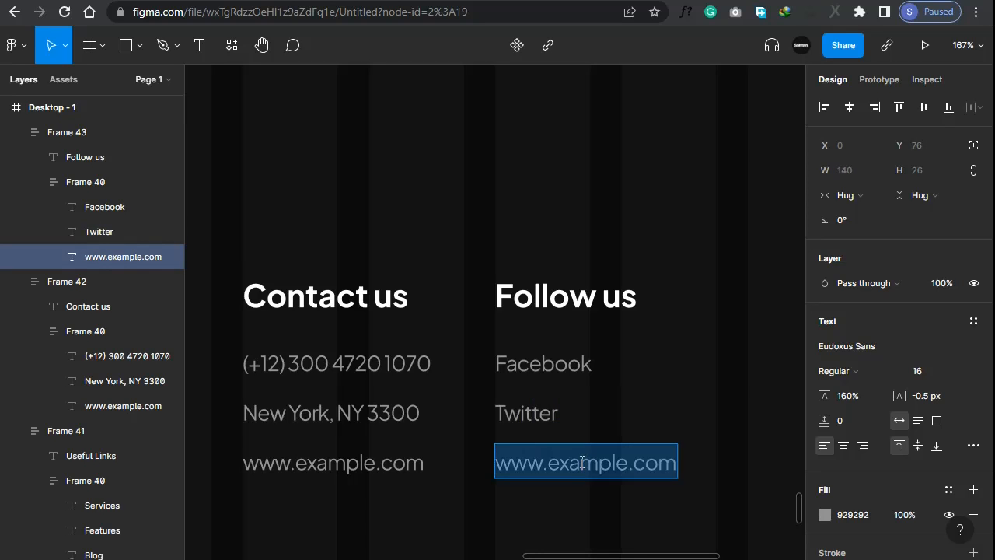
pyautogui.write('Instagram')
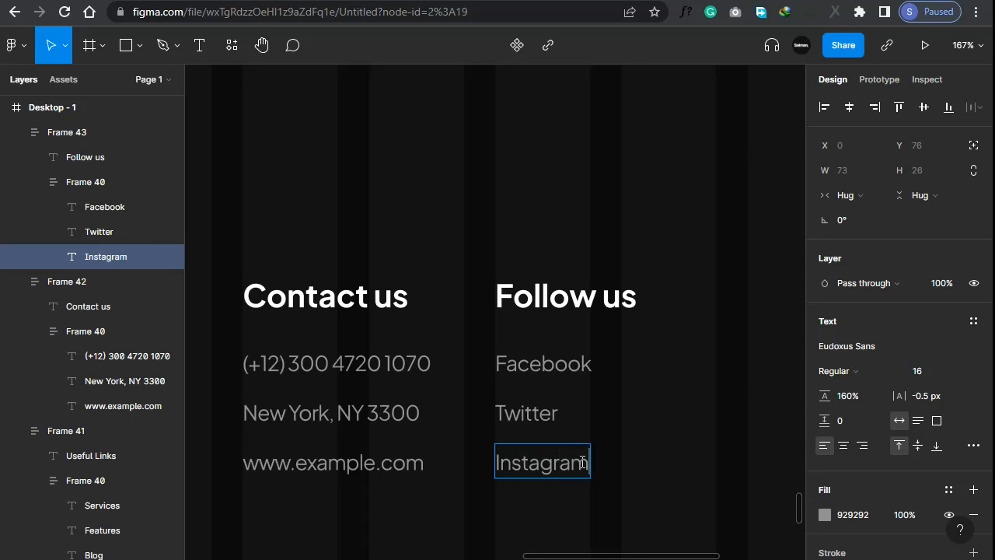
pyautogui.press('Escape')
pyautogui.press('Escape')
pyautogui.scroll(-5, 633, 463)
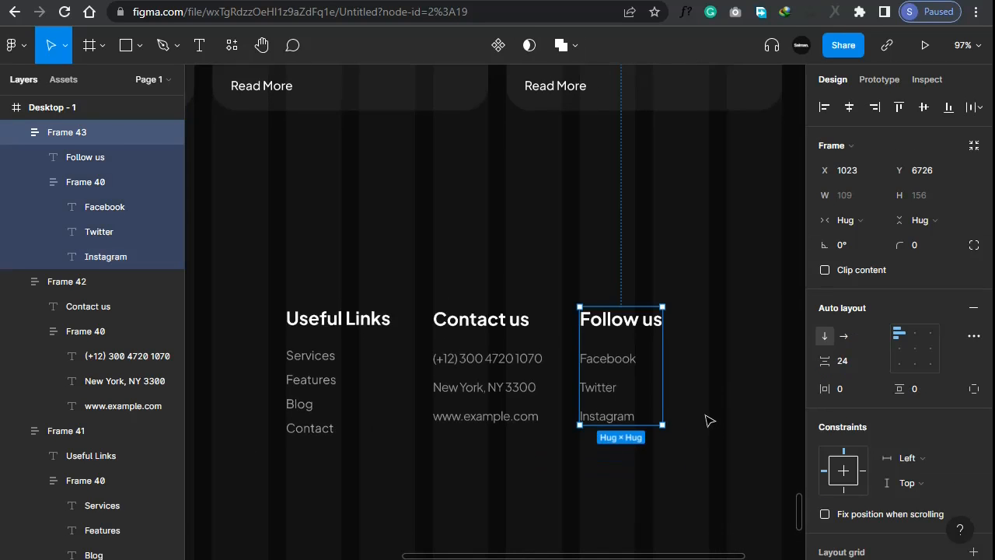
# Combine the Useful Links, Contact us and Follow us columns in one horizontal auto layout
pyautogui.keyDown('shift'); pyautogui.click(300, 328); pyautogui.keyUp('shift')
pyautogui.hotkey('shift', 'a')
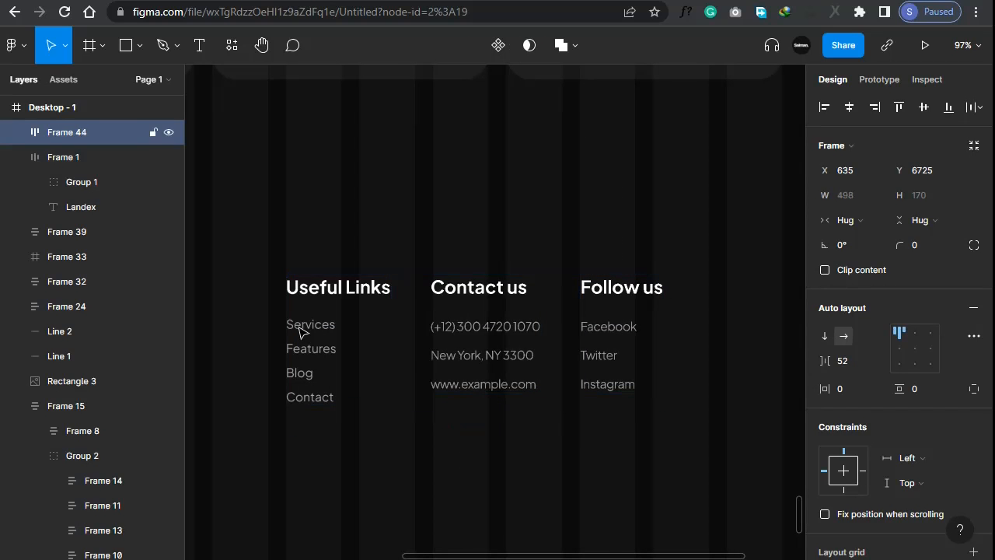
pyautogui.scroll(-2, 469, 324)
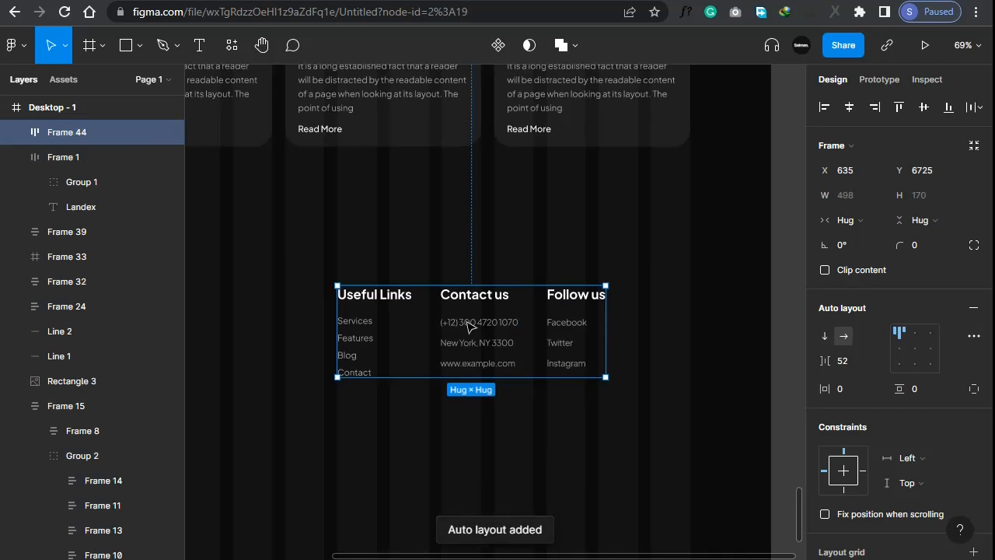
# Combine the Landex footer logo and the group of three columns in a horizontal auto layout
pyautogui.scroll(-2, 662, 411)
pyautogui.click(282, 334)
pyautogui.click(282, 380)
pyautogui.click(276, 330)
pyautogui.keyDown('shift'); pyautogui.click(566, 371); pyautogui.keyUp('shift')
pyautogui.hotkey('shift', 'a')
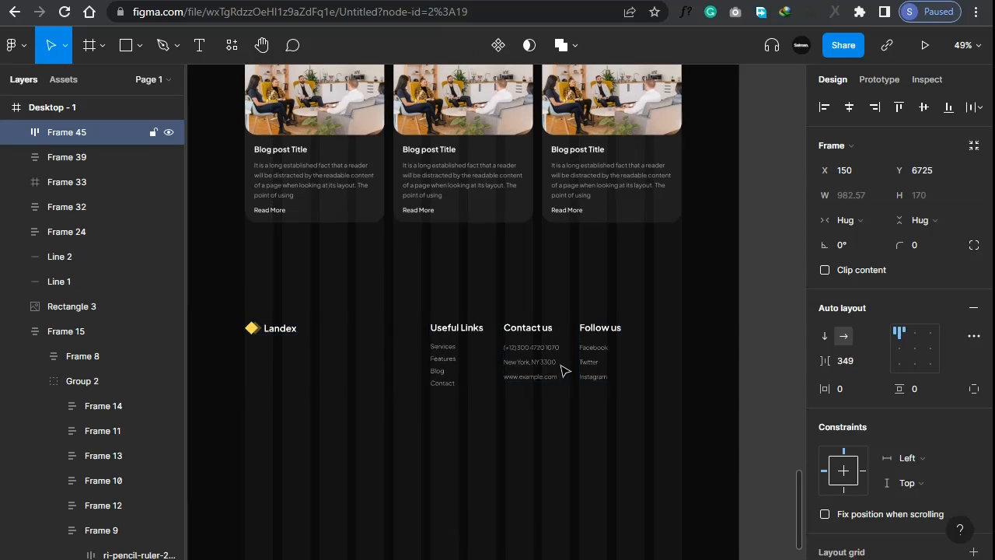
# Give the footer row a fixed width of 1140 and set its item spacing to Auto
pyautogui.click(861, 220)
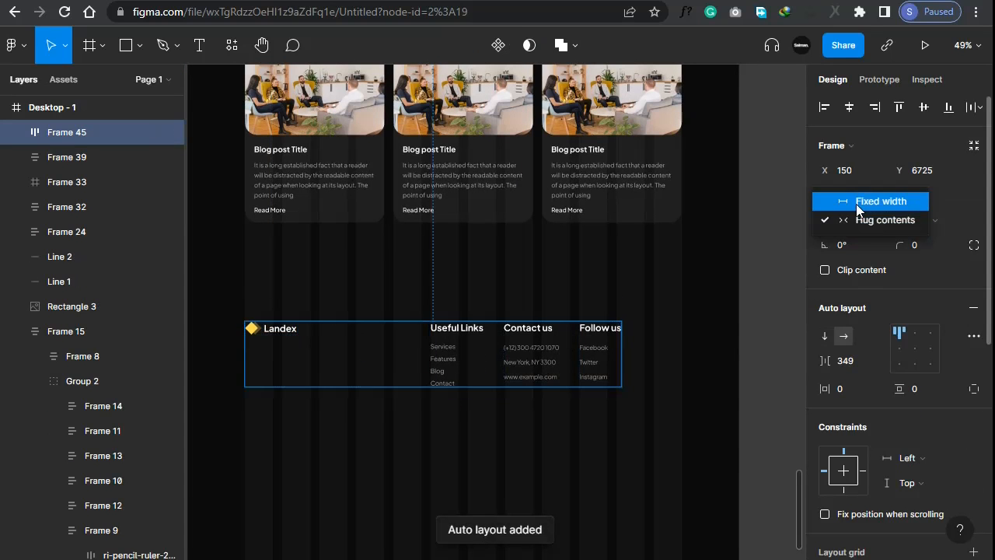
pyautogui.click(854, 202)
pyautogui.click(851, 194)
pyautogui.write('114')
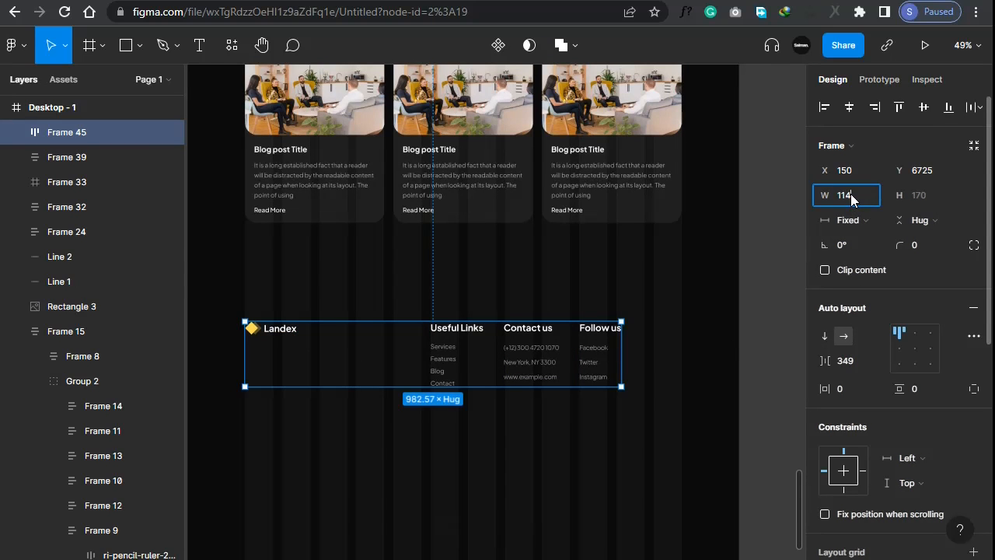
pyautogui.write('0')
pyautogui.press('Return')
pyautogui.click(851, 360)
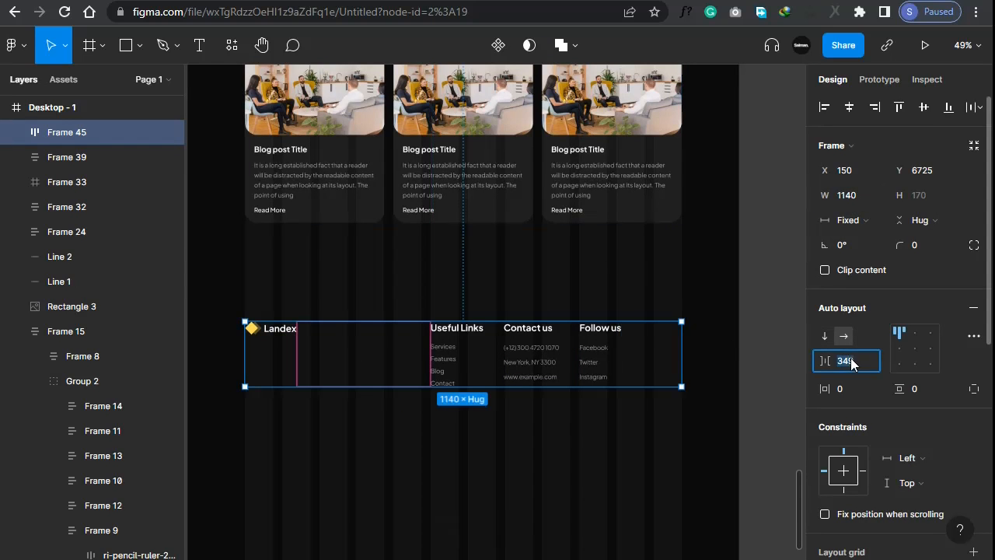
pyautogui.write('auto')
pyautogui.press('Return')
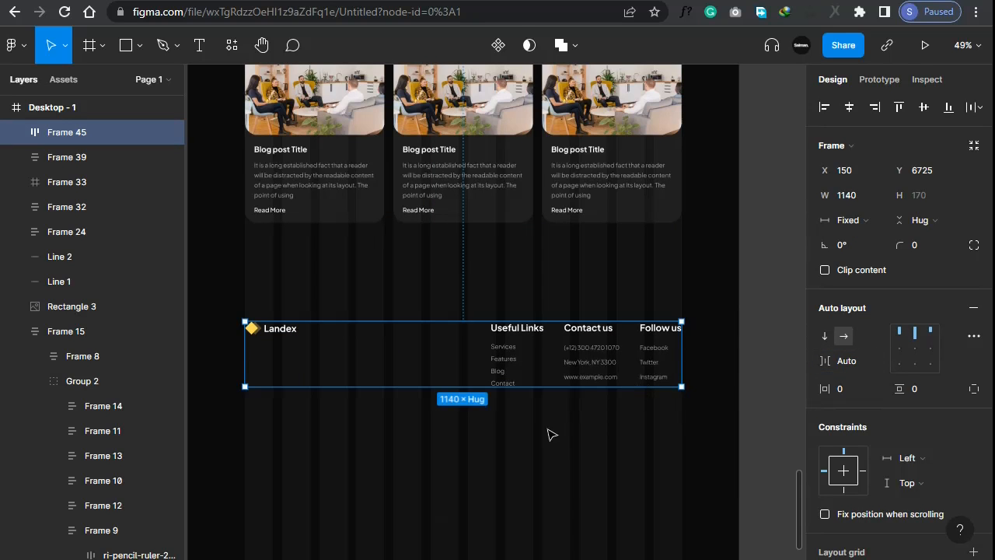
pyautogui.click(548, 435)
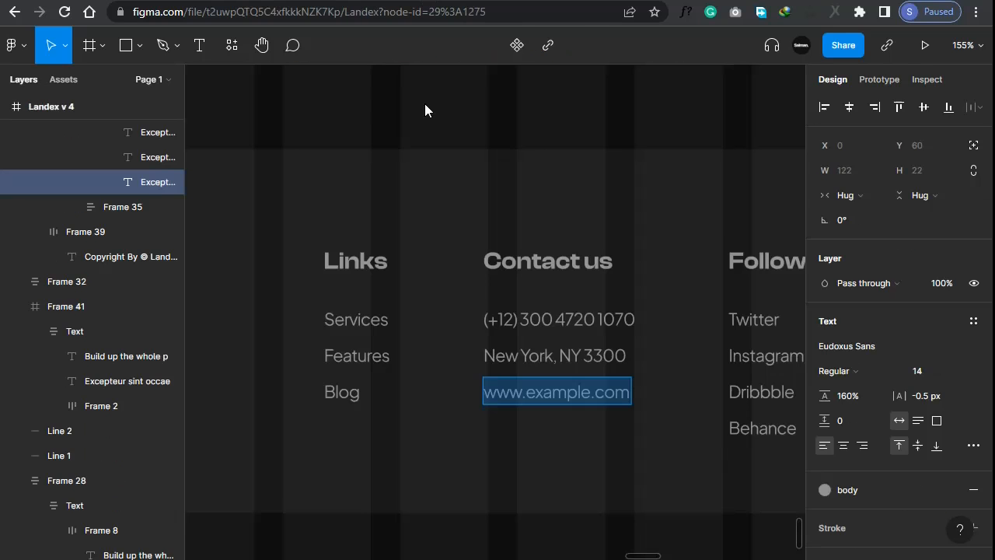
# Copy the full copyright line text from the footer of the Landex v 4 reference
pyautogui.scroll(-4, 464, 425)
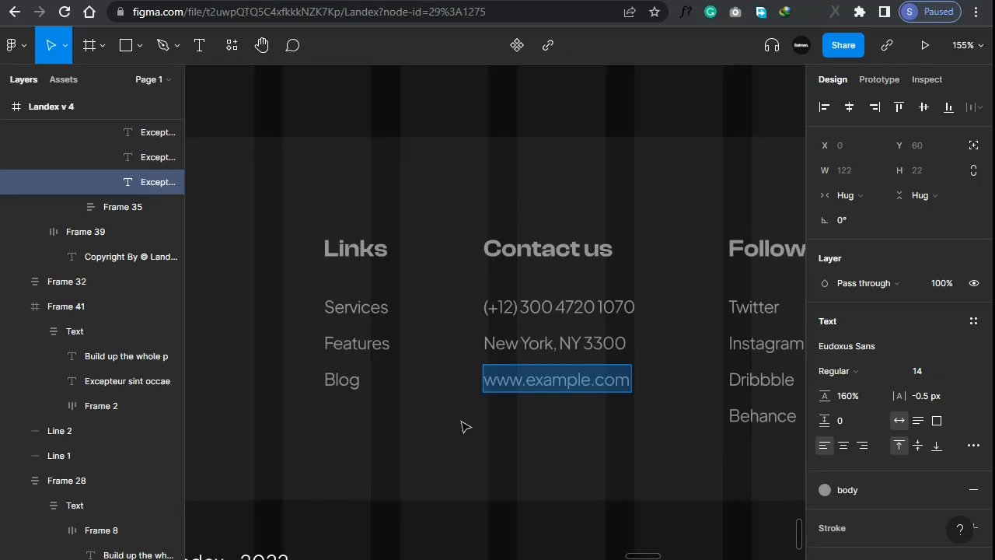
pyautogui.click(266, 408)
pyautogui.hotkey('ctrl', 'a')
pyautogui.hotkey('ctrl', 'c')
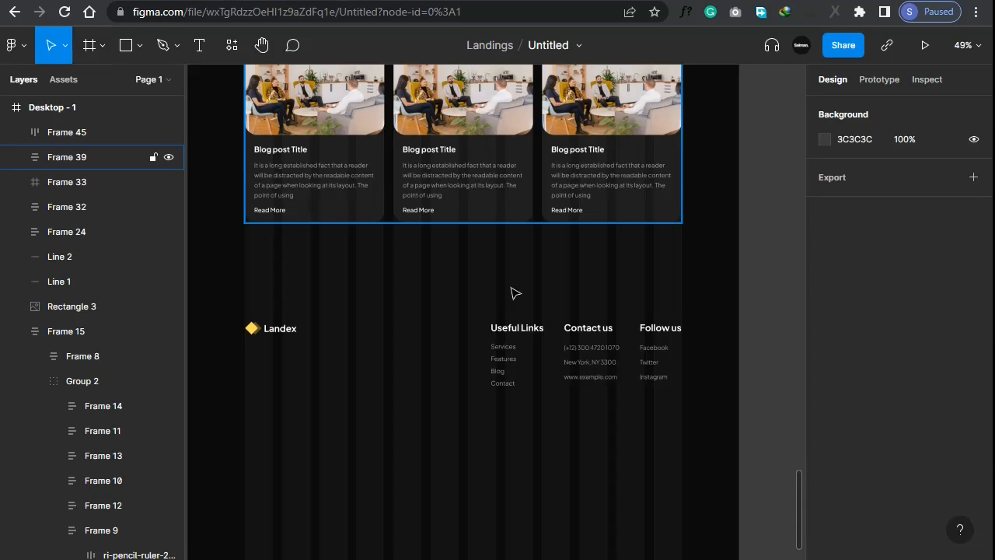
# Place a copy of the Services text below the footer row and replace its wording with "Copyright By © Landex - 2022"
pyautogui.keyDown('ctrl'); pyautogui.click(509, 349); pyautogui.keyUp('ctrl')
pyautogui.moveTo(505, 352); pyautogui.dragTo(493, 431)
pyautogui.hotkey('ctrl', 'z')
pyautogui.scroll(3, 377, 466)
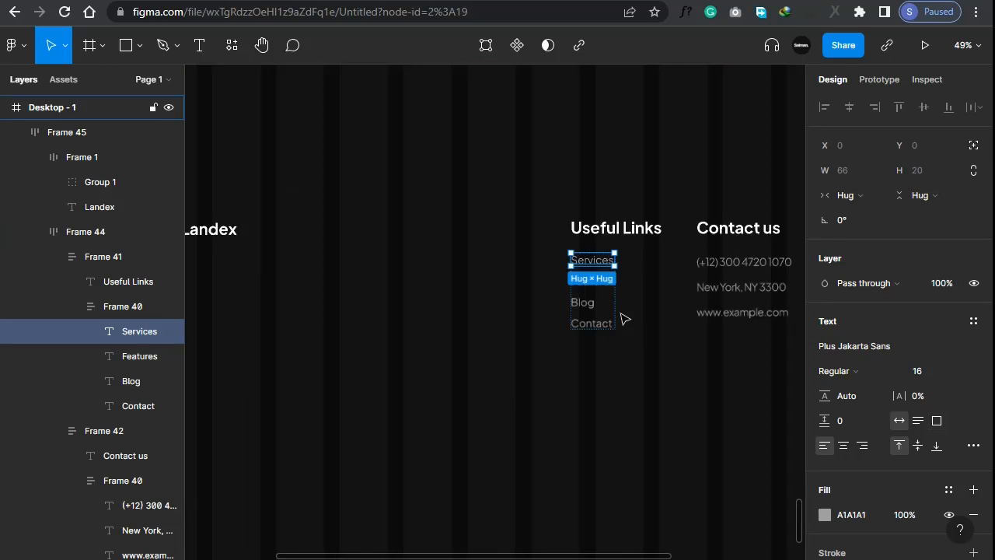
pyautogui.moveTo(597, 266); pyautogui.dragTo(426, 426)
pyautogui.doubleClick(427, 425)
pyautogui.hotkey('ctrl', 'v')
pyautogui.press('Escape')
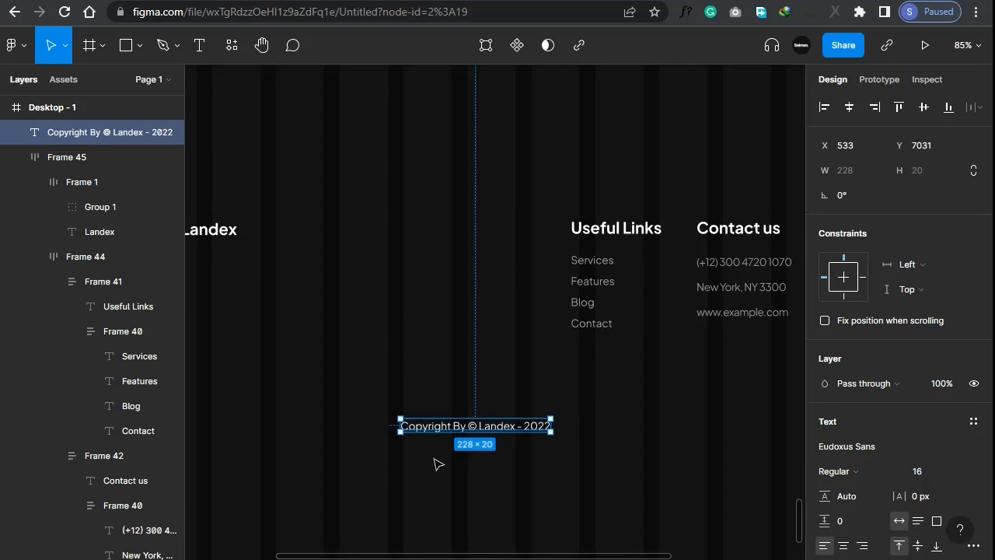
# Wrap the copyright text in an auto layout frame with a fixed width of 1140 and centre its content
pyautogui.scroll(-3, 447, 464)
pyautogui.hotkey('shift', 'a')
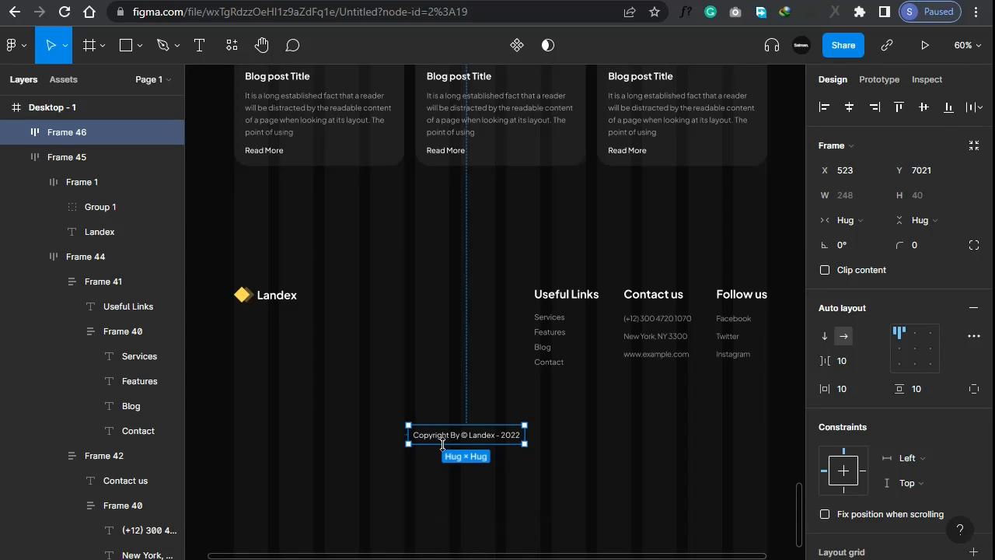
pyautogui.scroll(3, 449, 462)
pyautogui.click(852, 220)
pyautogui.click(865, 201)
pyautogui.click(859, 195)
pyautogui.write('1140')
pyautogui.press('Return')
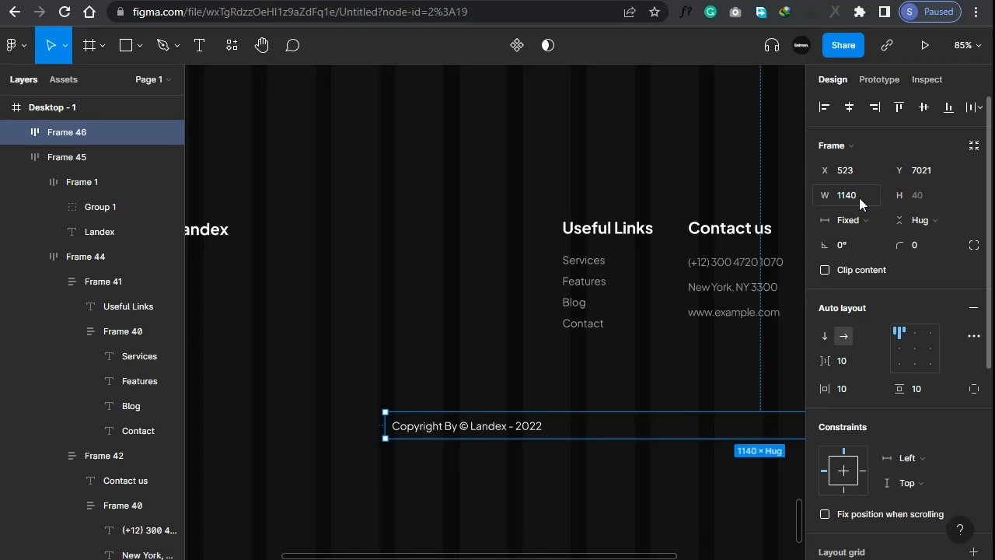
pyautogui.click(916, 349)
# Combine the footer row and the copyright frame in a vertical auto layout lined up with the blog cards above
pyautogui.scroll(-5, 628, 346)
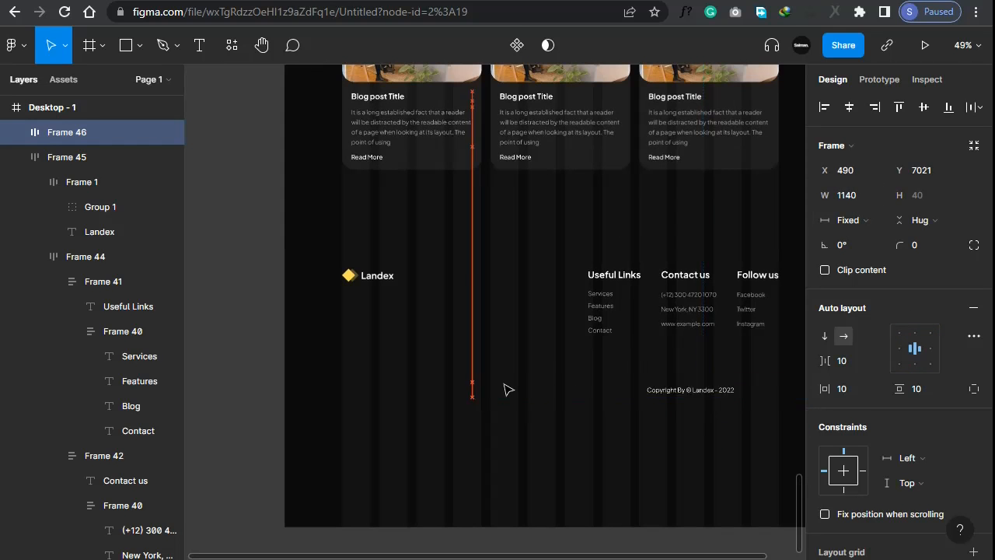
pyautogui.click(654, 317)
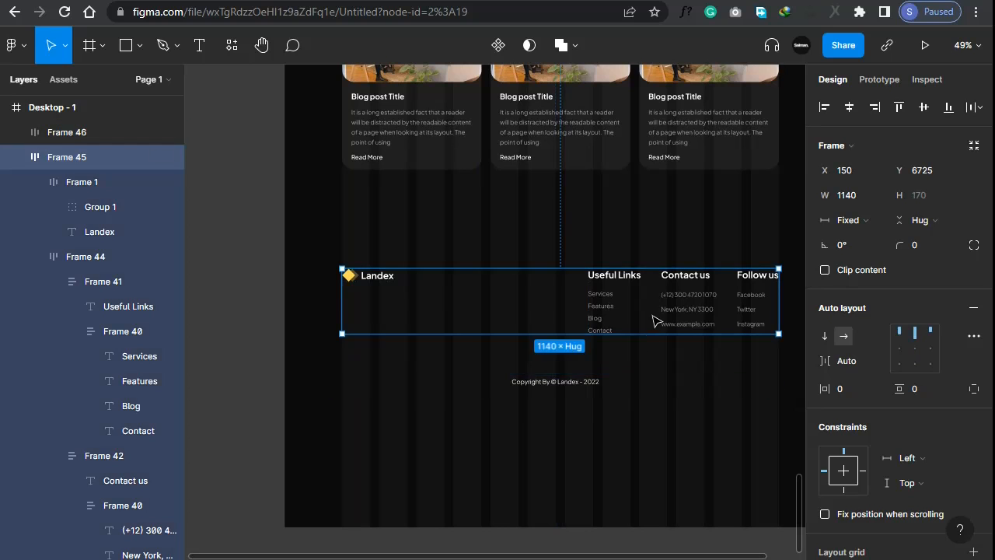
pyautogui.keyDown('shift'); pyautogui.click(632, 387); pyautogui.keyUp('shift')
pyautogui.hotkey('shift', 'a')
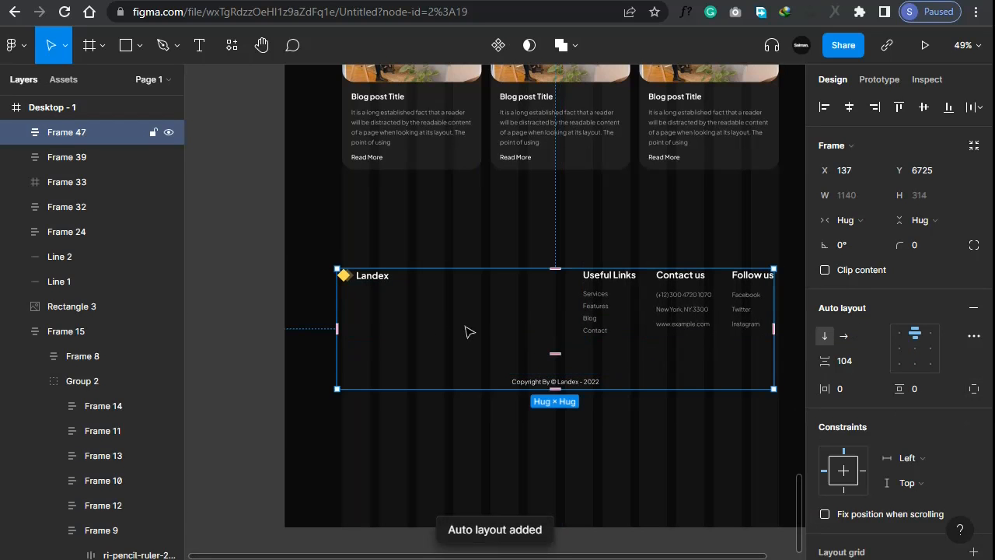
pyautogui.moveTo(549, 325); pyautogui.dragTo(554, 323)
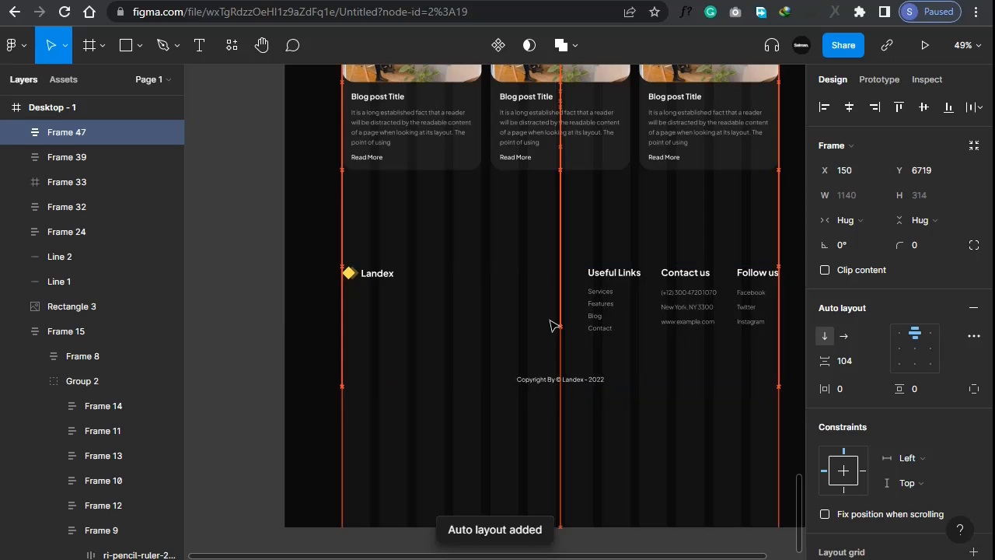
# Give the combined footer frame a fixed width of 1440 and align it to the page's left edge
pyautogui.click(847, 220)
pyautogui.click(850, 204)
pyautogui.click(852, 198)
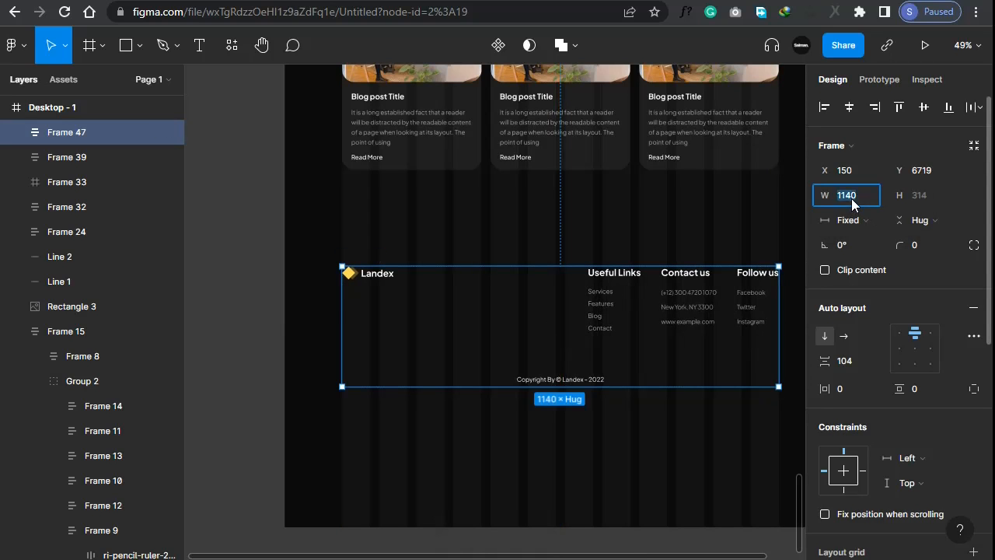
pyautogui.write('1440')
pyautogui.press('Return')
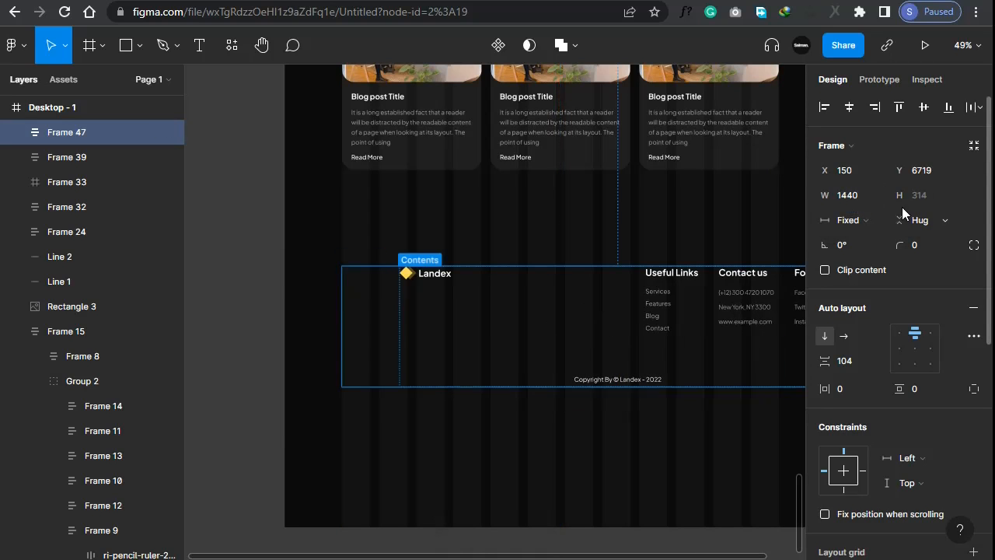
pyautogui.hotkey('alt', 'a')
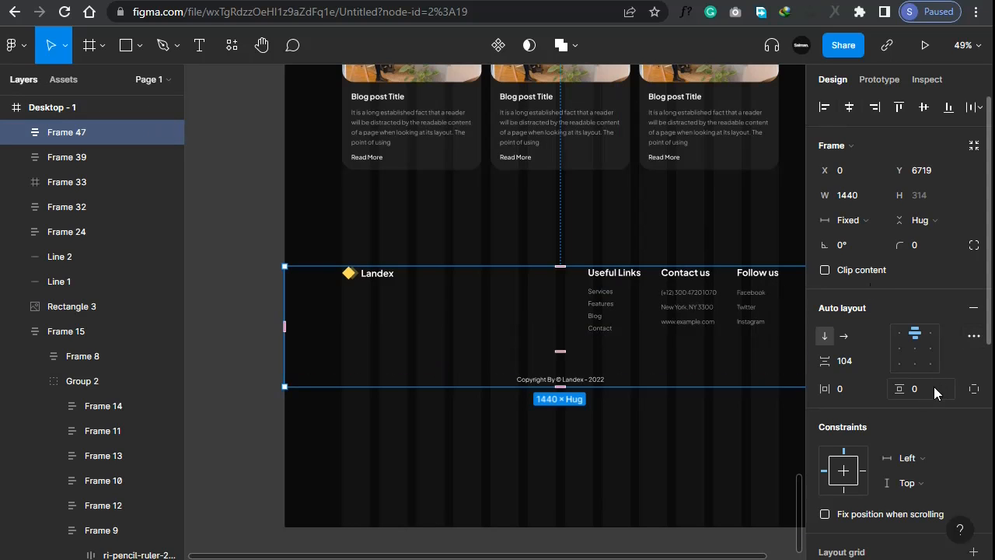
# Set the footer frame's top padding separately to 80
pyautogui.click(974, 389)
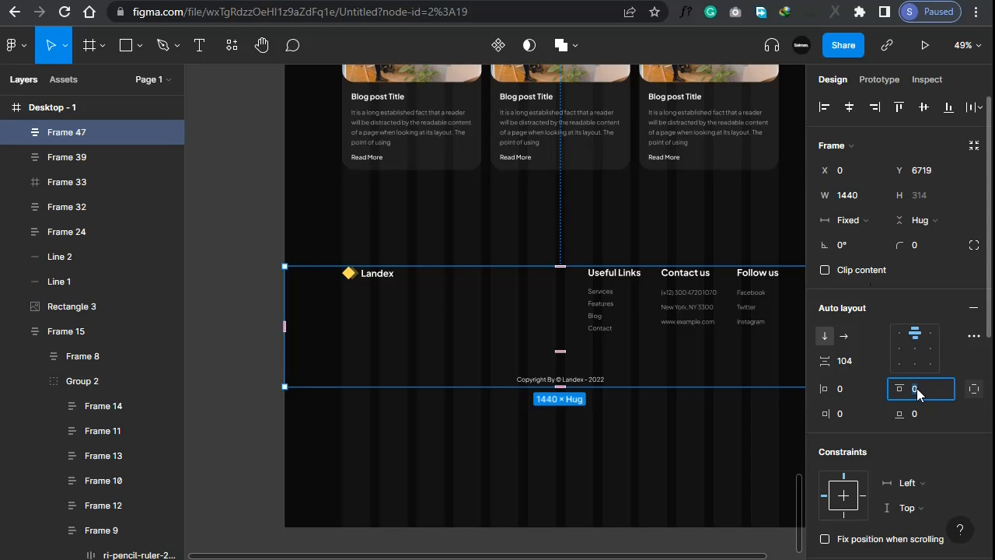
pyautogui.write('80')
pyautogui.press('Return')
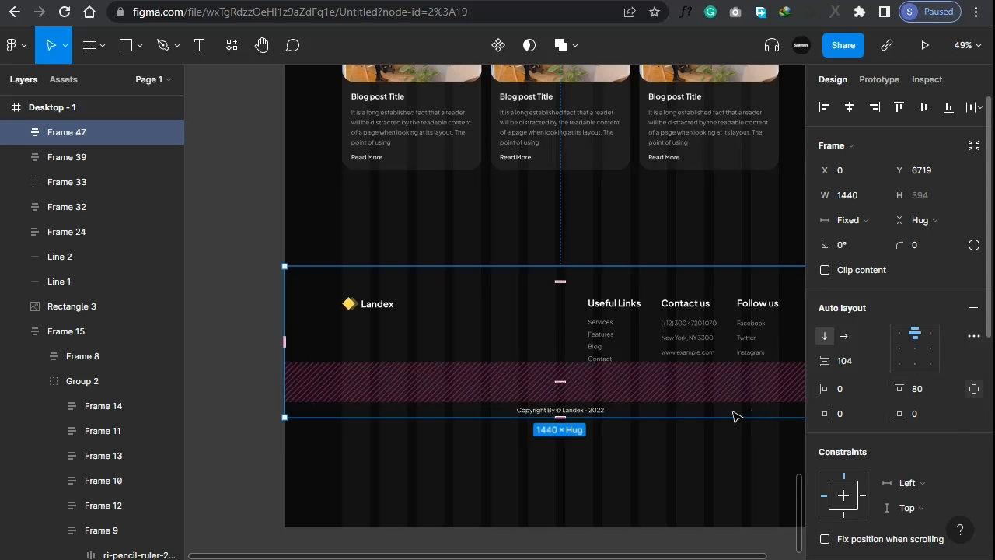
pyautogui.click(920, 420)
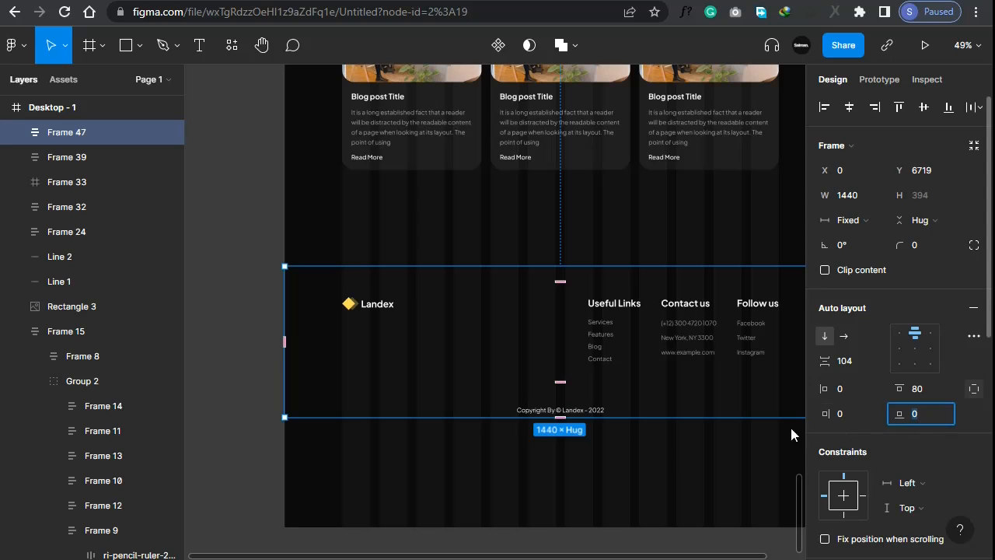
pyautogui.click(622, 438)
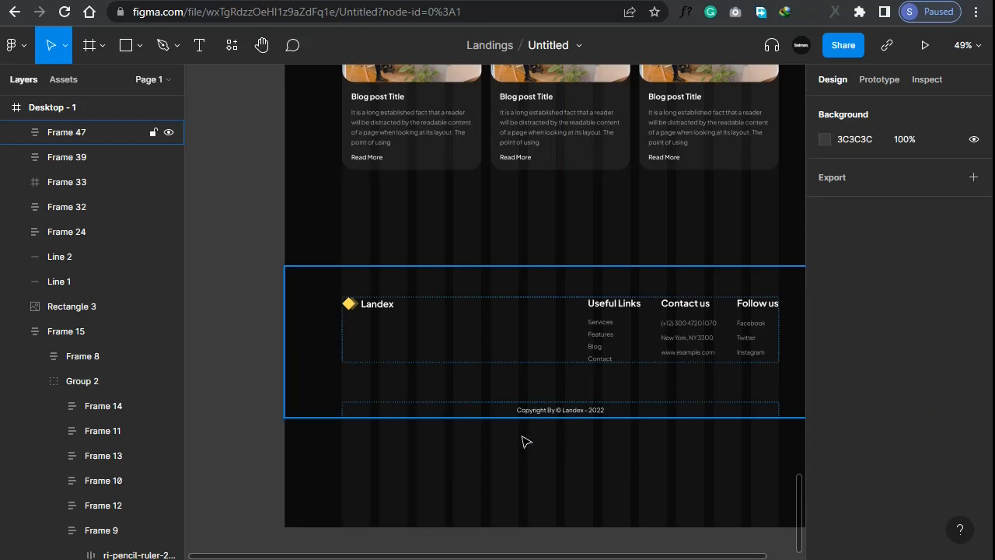
# Make the copyright frame fill the footer's width, with horizontal padding 0 and vertical padding 30
pyautogui.doubleClick(489, 414)
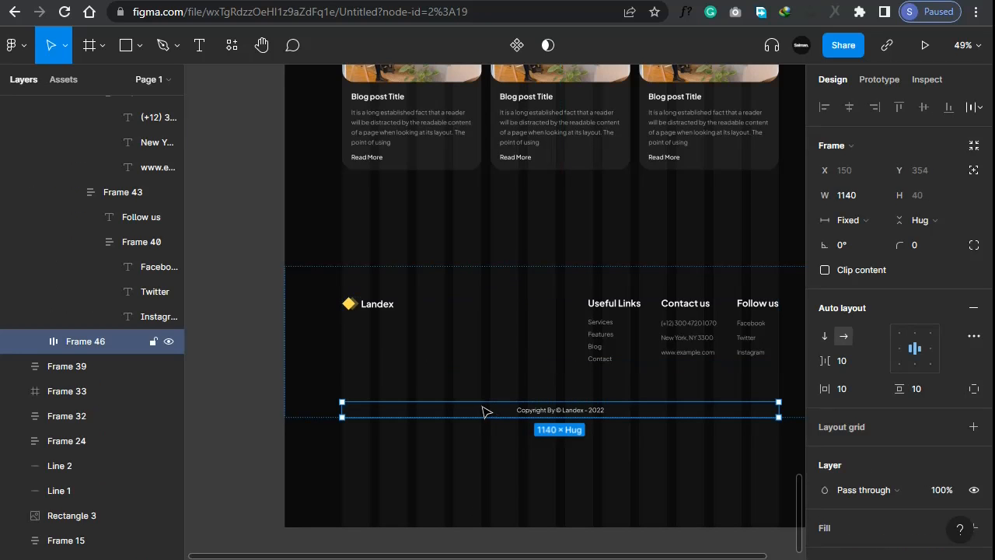
pyautogui.click(860, 222)
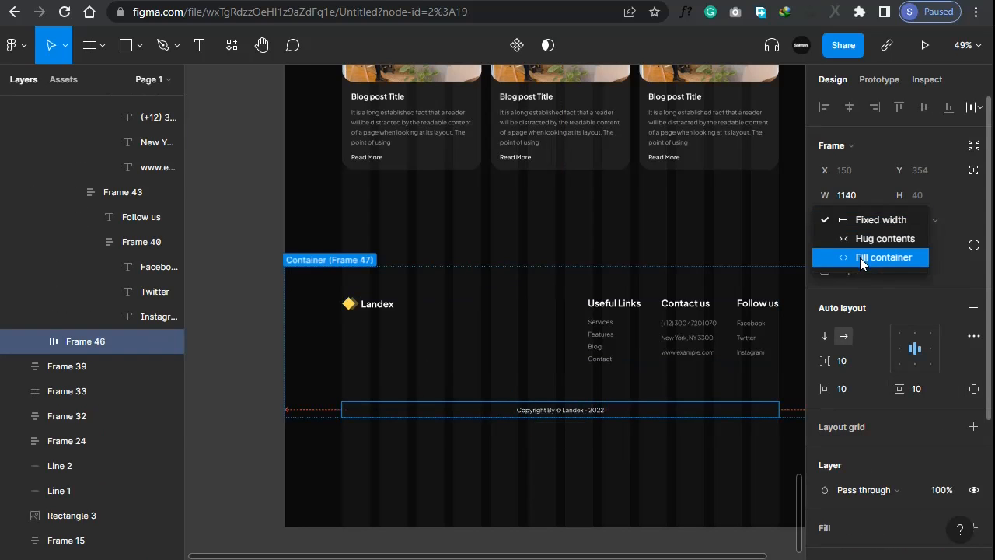
pyautogui.click(862, 257)
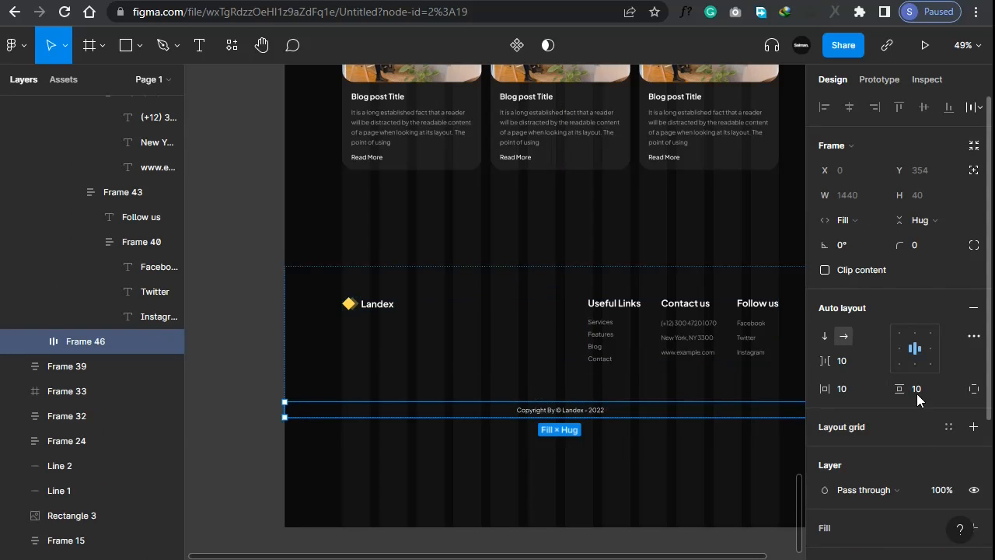
pyautogui.click(862, 390)
pyautogui.write('0')
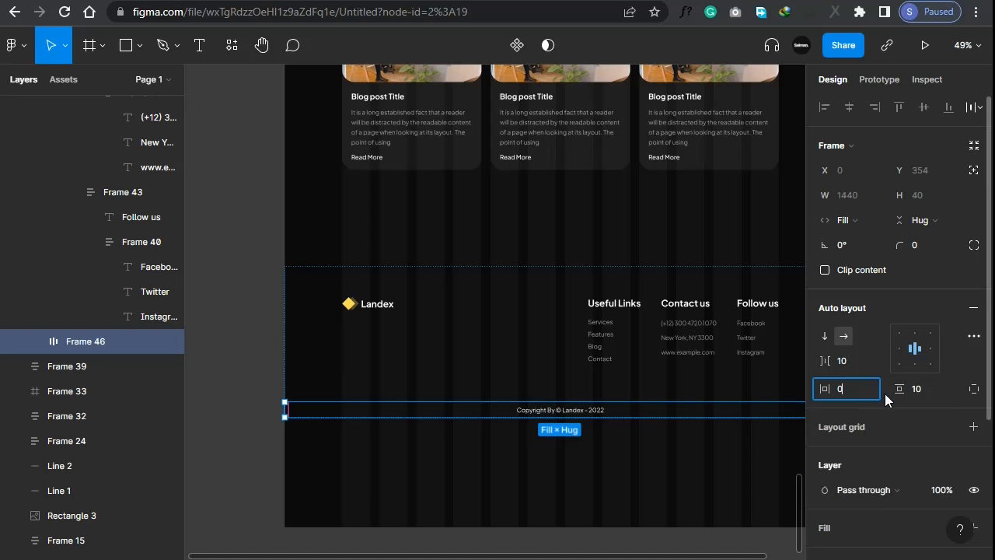
pyautogui.click(924, 391)
pyautogui.write('30')
pyautogui.press('Return')
pyautogui.scroll(-1, 538, 456)
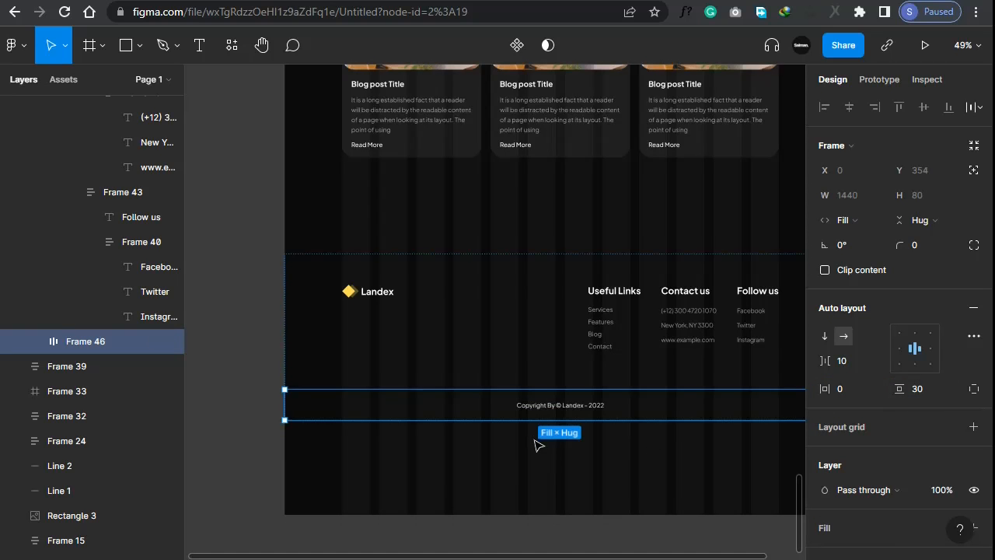
# Add a fill to the copyright frame using the document colour 181818
pyautogui.scroll(5, 556, 448)
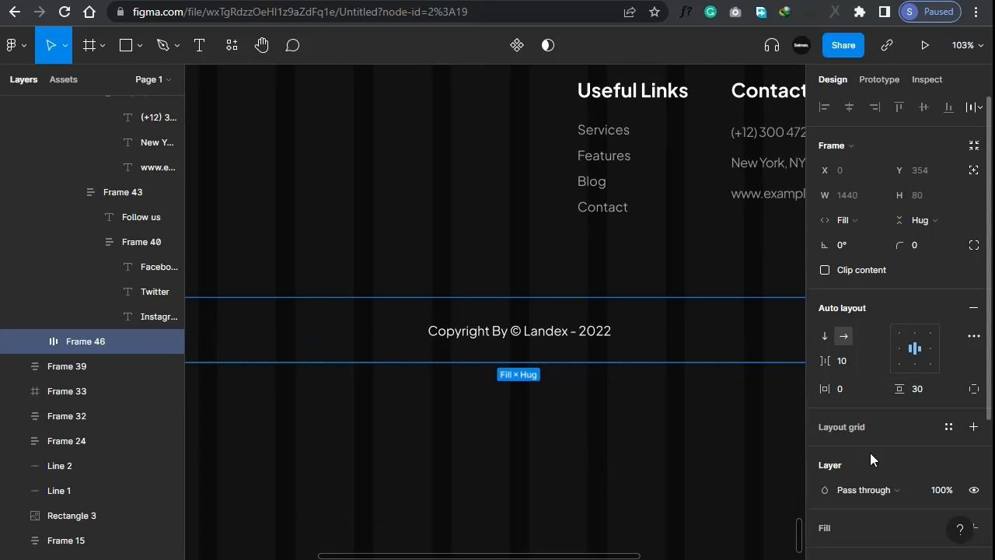
pyautogui.scroll(-3, 854, 442)
pyautogui.click(825, 377)
pyautogui.click(825, 397)
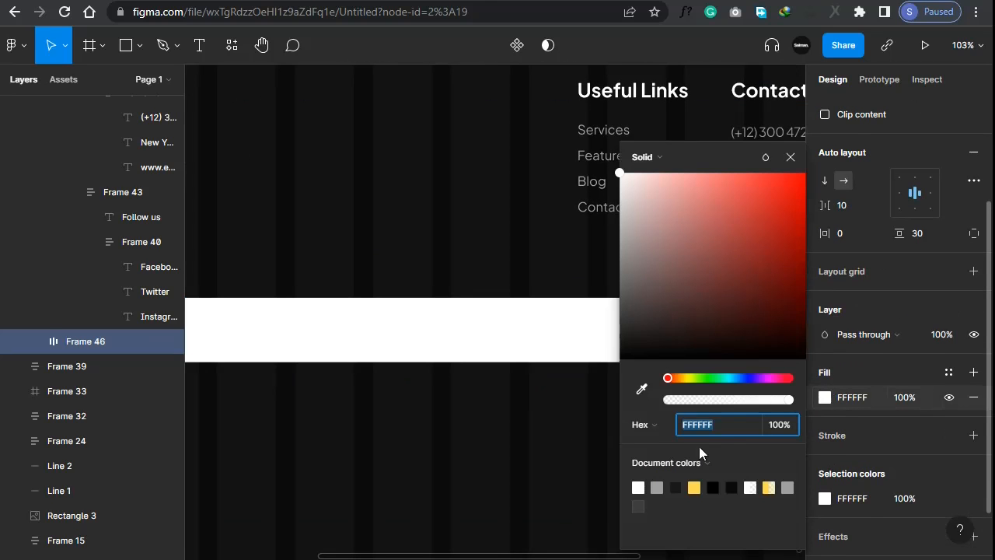
pyautogui.click(676, 488)
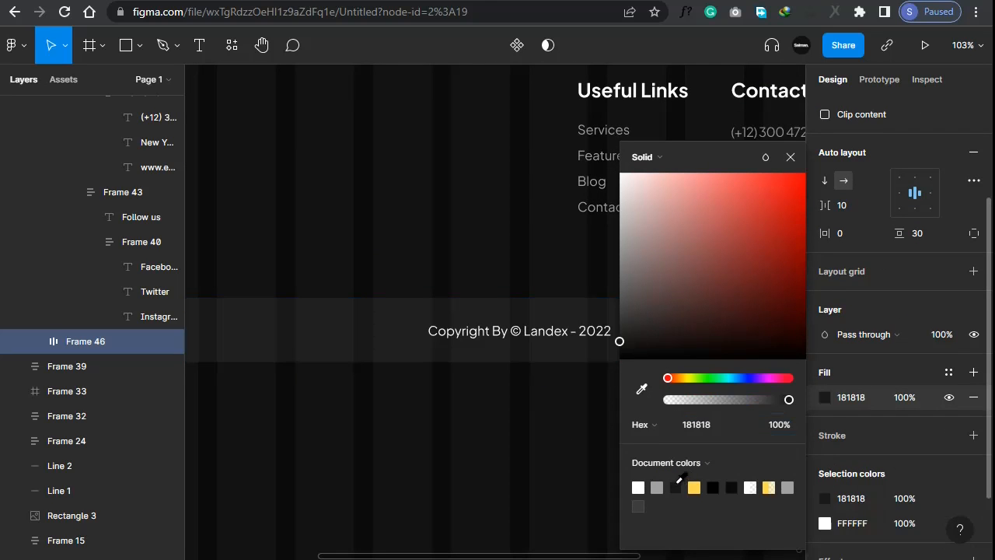
pyautogui.click(790, 158)
pyautogui.click(498, 459)
# Add a 181818 fill to the whole footer frame from the document colours
pyautogui.scroll(-5, 498, 460)
pyautogui.scroll(1, 504, 404)
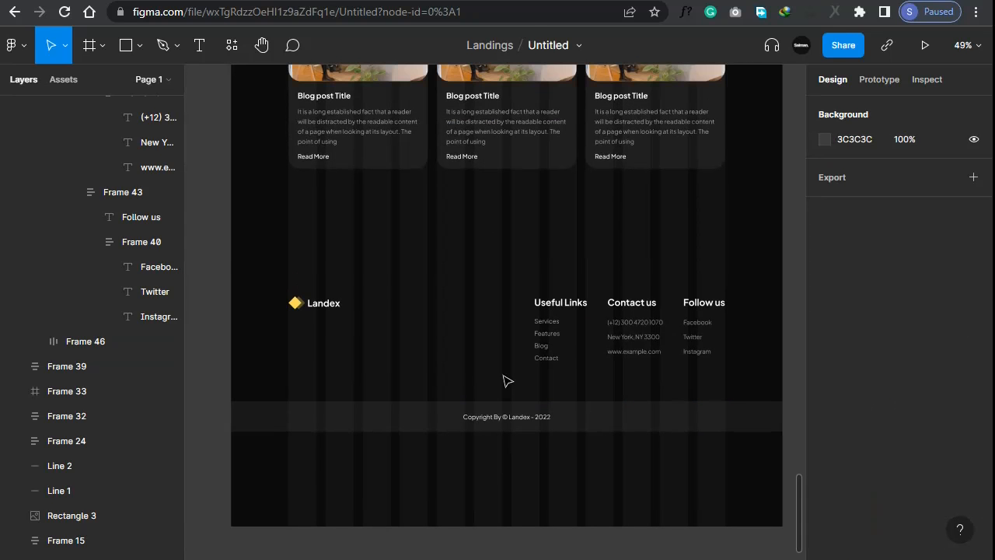
pyautogui.click(507, 355)
pyautogui.scroll(-3, 896, 433)
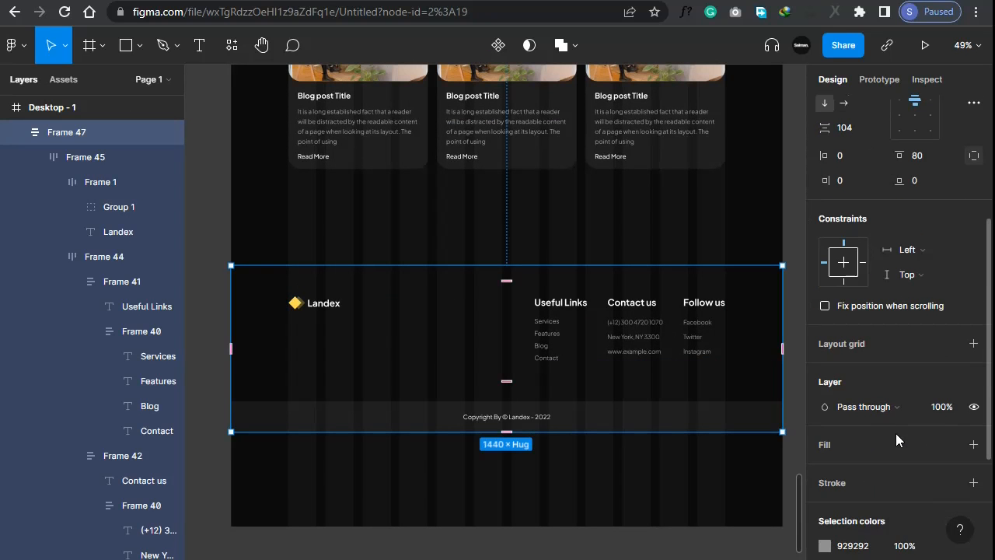
pyautogui.click(845, 444)
pyautogui.click(825, 469)
pyautogui.click(675, 488)
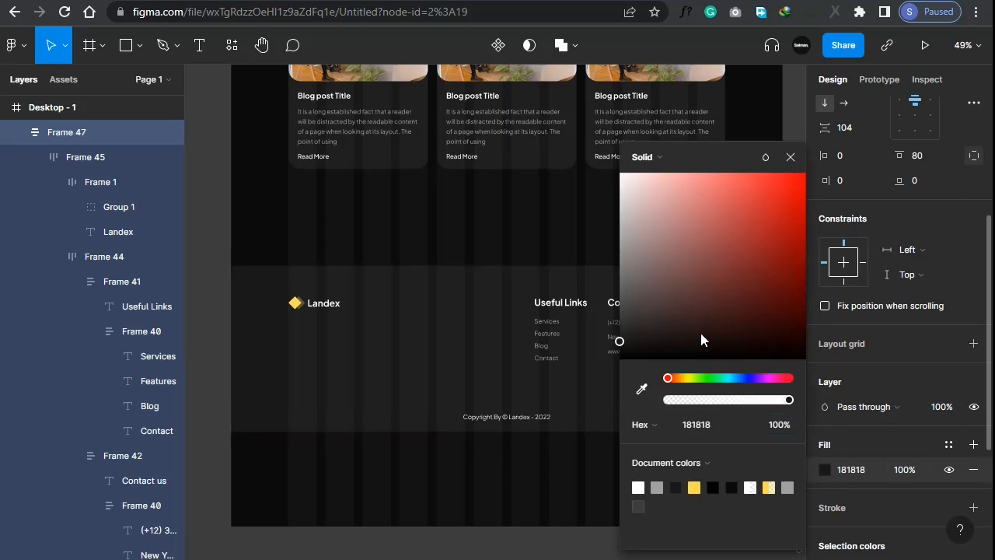
pyautogui.click(790, 157)
# Change the copyright frame's fill to the document colour 0B0B0B
pyautogui.click(501, 416)
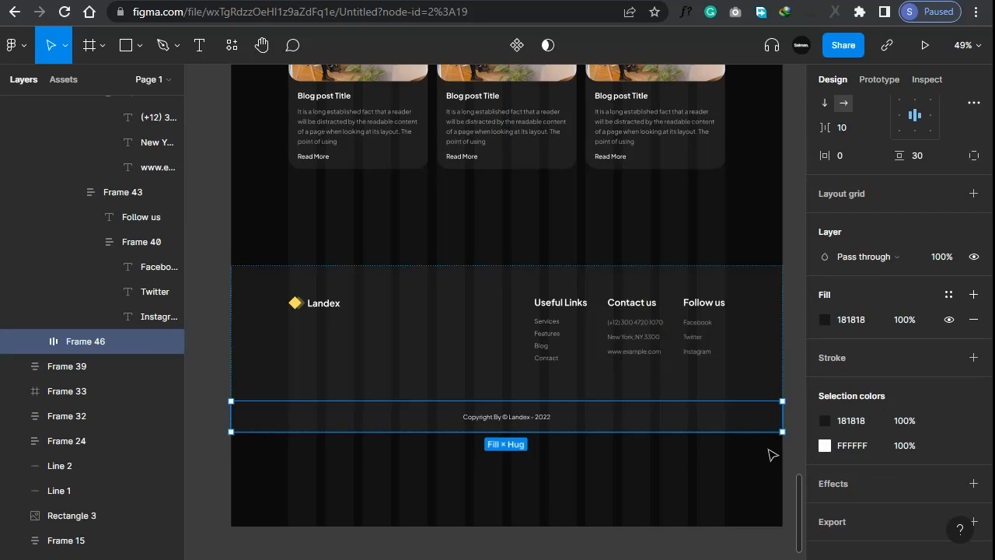
pyautogui.click(825, 420)
pyautogui.click(714, 485)
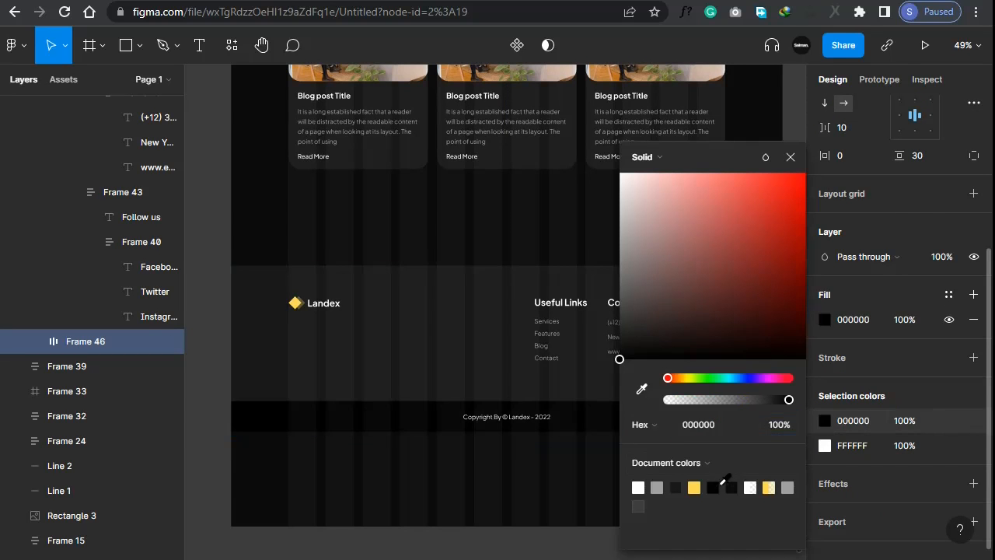
pyautogui.click(731, 486)
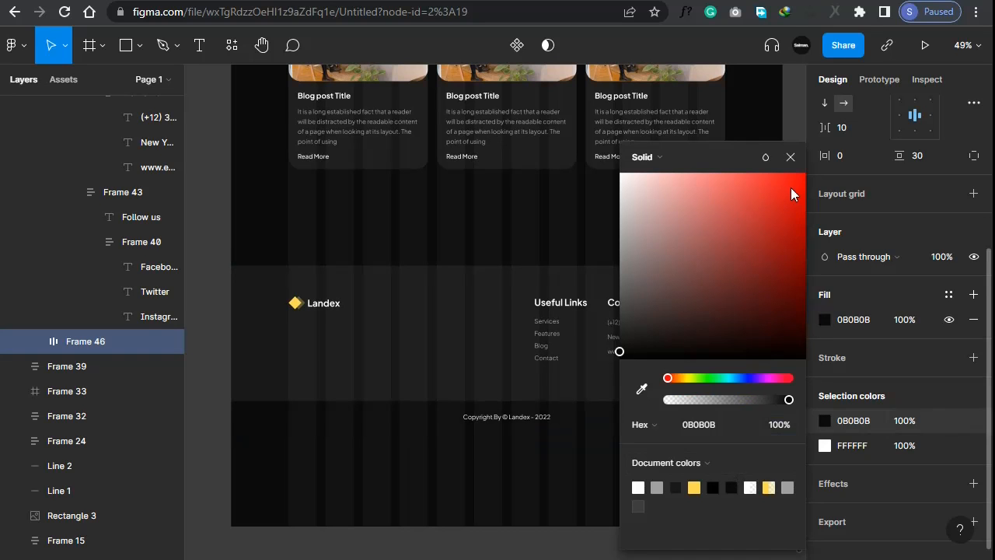
pyautogui.click(790, 157)
pyautogui.click(595, 352)
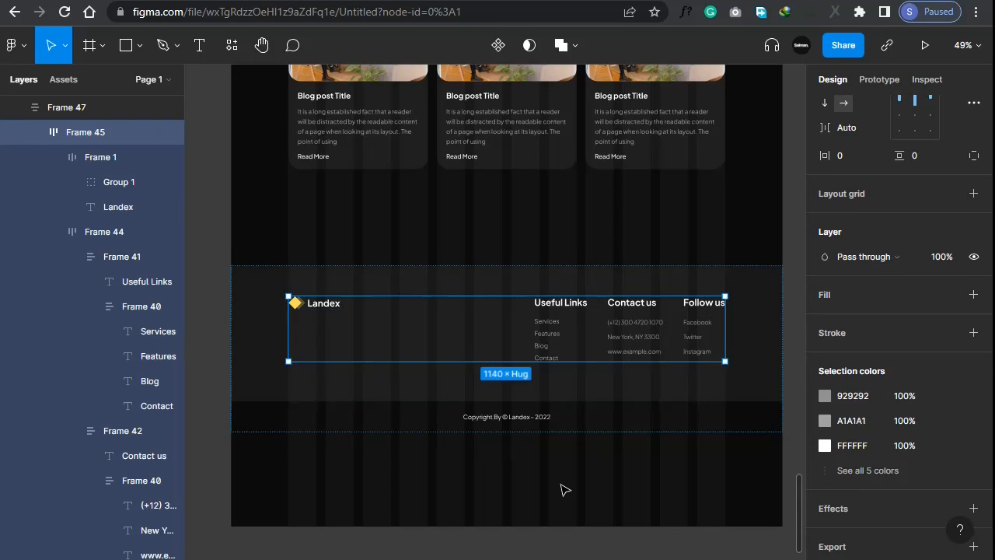
pyautogui.click(565, 490)
# Collapse the Frame 47 footer and Frame 15 in the layer tree, then clear the selection
pyautogui.click(17, 107)
pyautogui.click(64, 108)
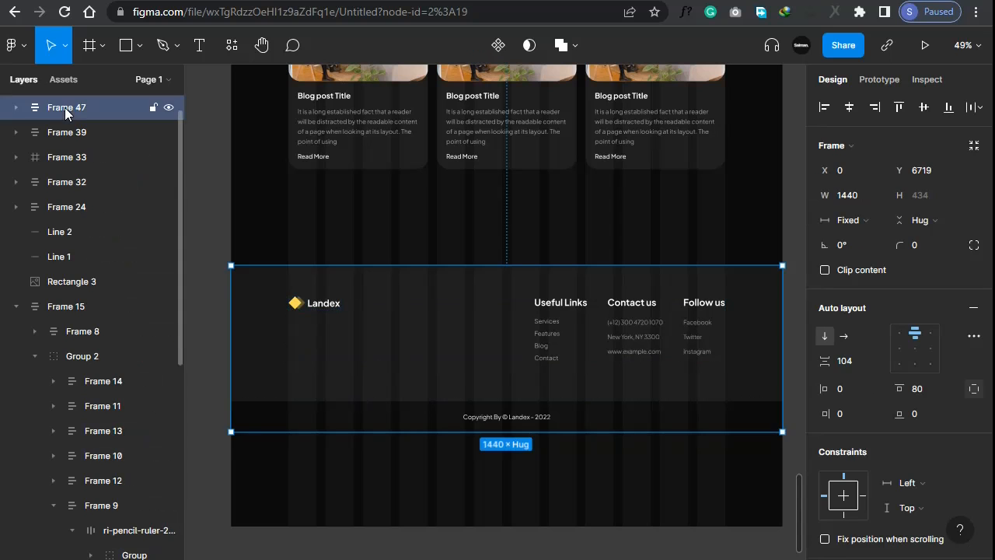
pyautogui.click(16, 306)
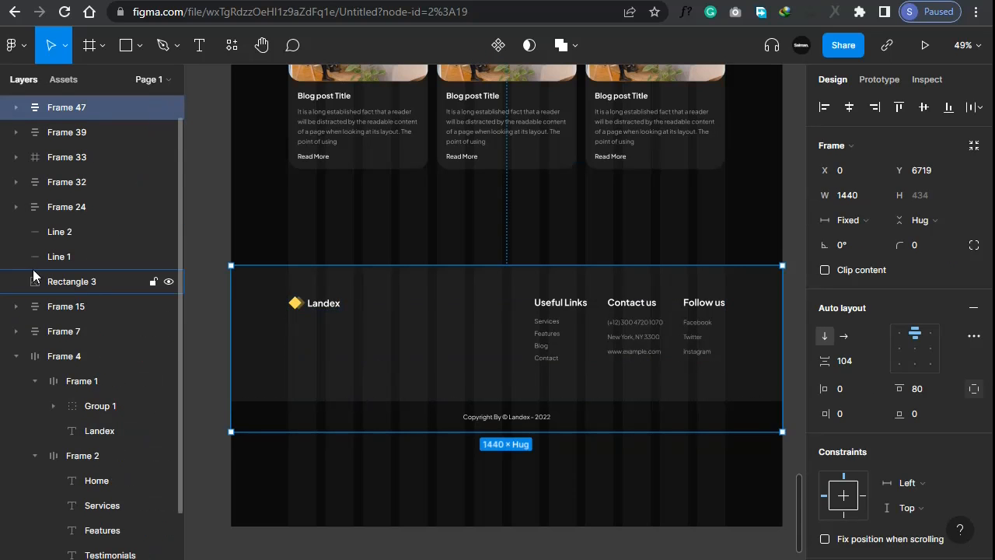
pyautogui.click(502, 482)
pyautogui.scroll(1, 47, 125)
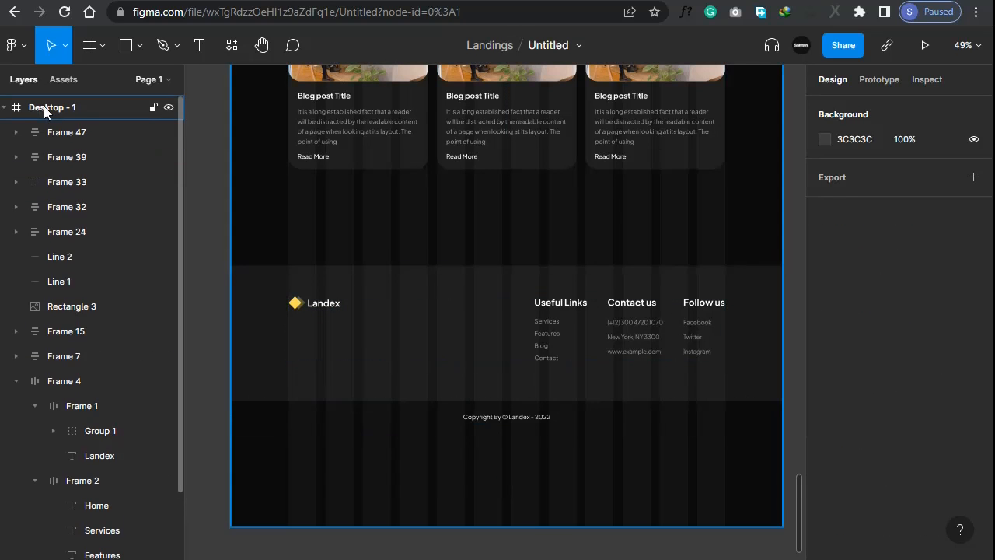
# Hide the 12-column layout grid of the Desktop - 1 frame
pyautogui.click(44, 106)
pyautogui.click(949, 346)
# Combine the navigation bar and the hero content into one vertical auto layout frame
pyautogui.scroll(7, 544, 278)
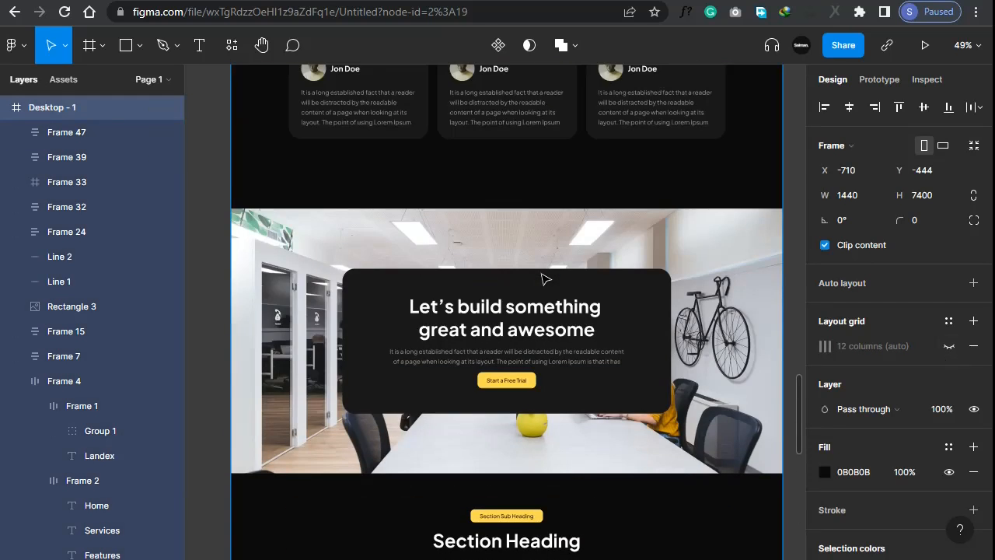
pyautogui.scroll(15, 544, 278)
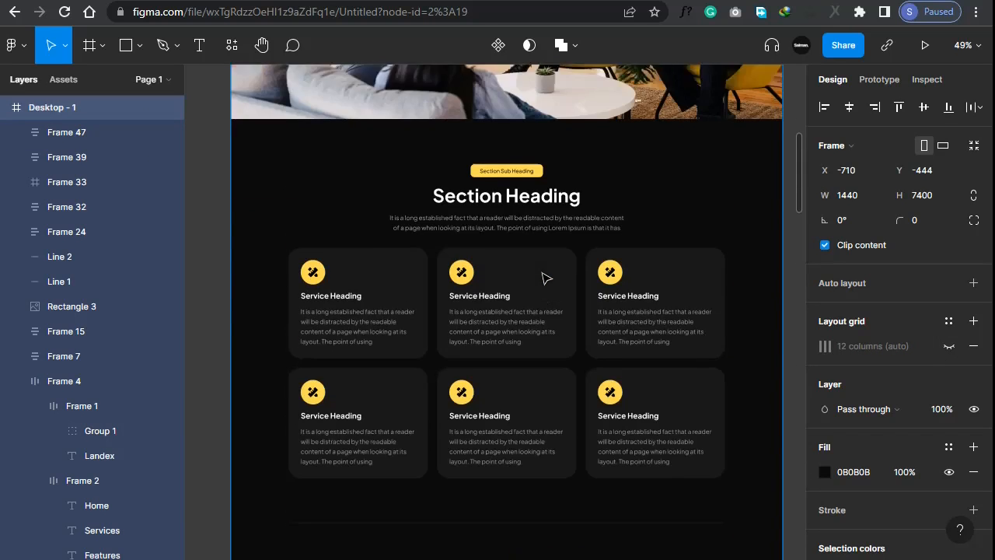
pyautogui.scroll(5, 547, 279)
pyautogui.click(533, 341)
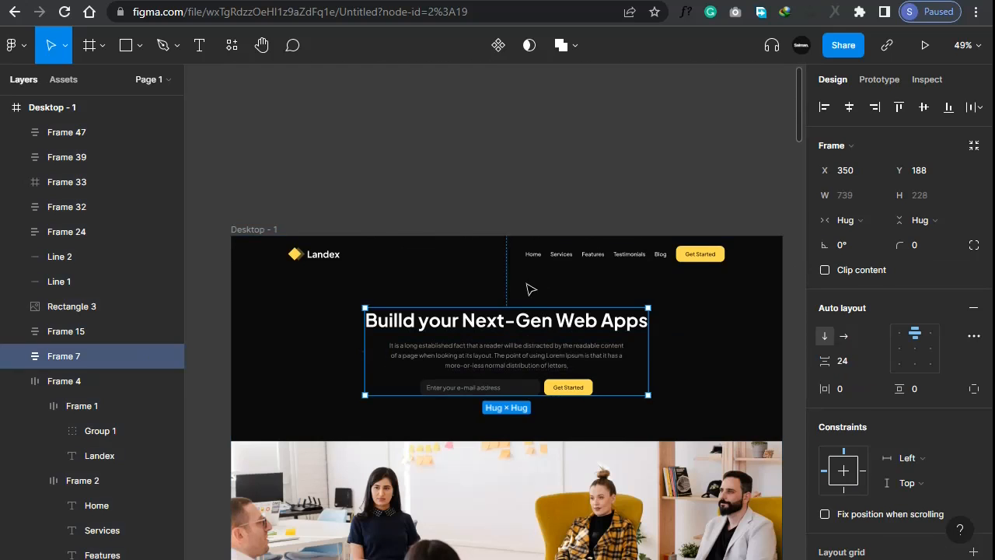
pyautogui.keyDown('shift'); pyautogui.click(536, 263); pyautogui.keyUp('shift')
pyautogui.hotkey('shift', 'a')
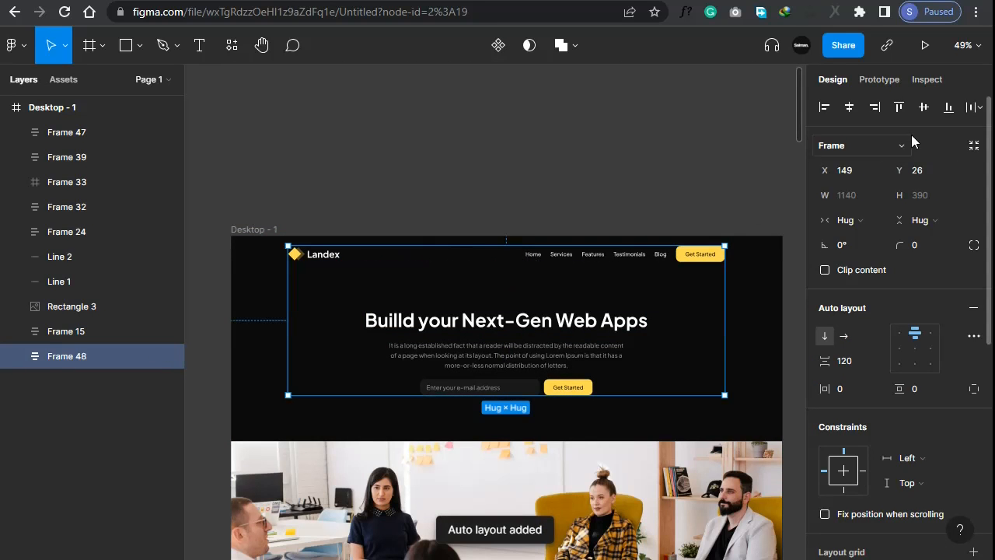
pyautogui.click(543, 194)
# Align the combined header and hero frame to the upper edge of Desktop - 1
pyautogui.scroll(-2, 360, 221)
pyautogui.scroll(1, 360, 221)
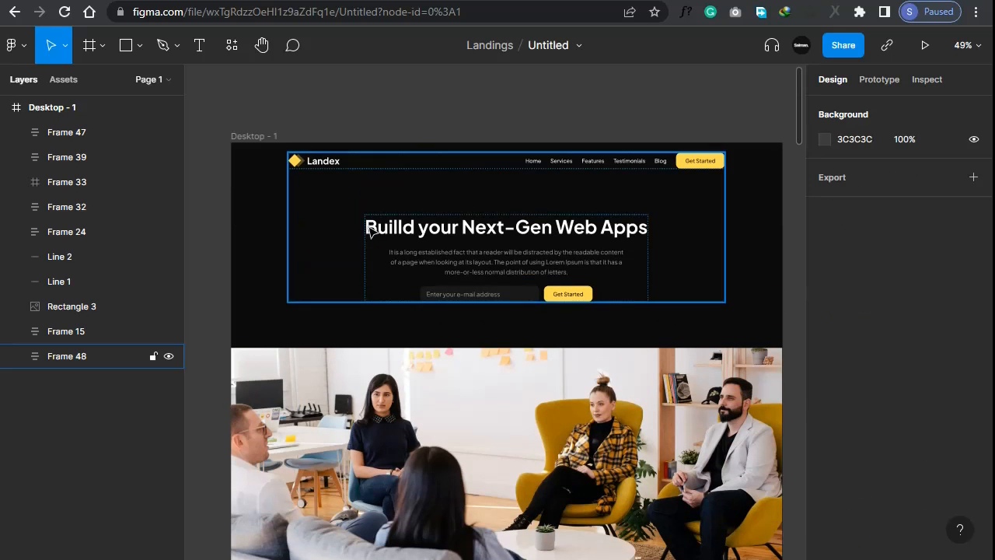
pyautogui.click(451, 241)
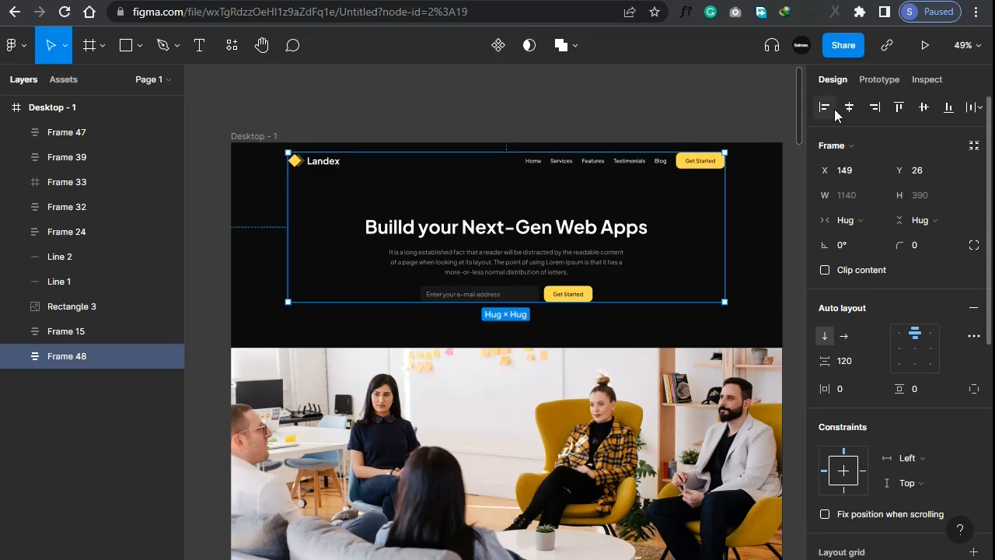
pyautogui.click(899, 106)
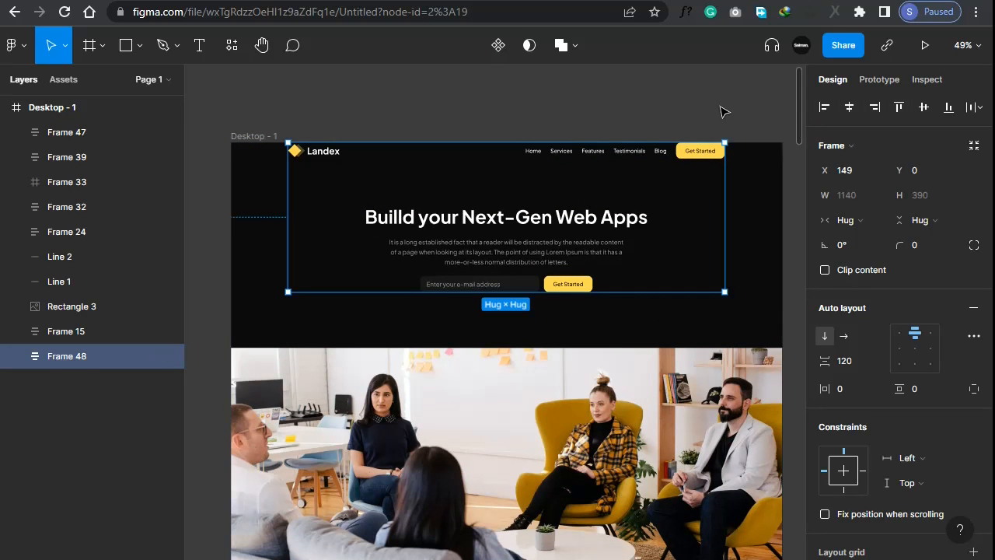
# Switch the header and hero frame to individual padding and set its top padding to 32
pyautogui.click(972, 388)
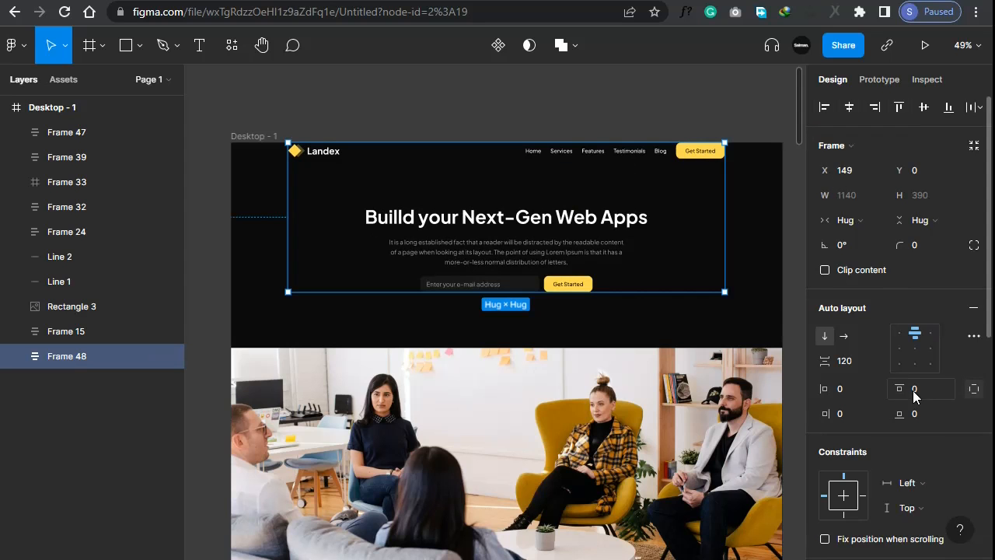
pyautogui.click(922, 387)
pyautogui.write('3')
pyautogui.press('Return')
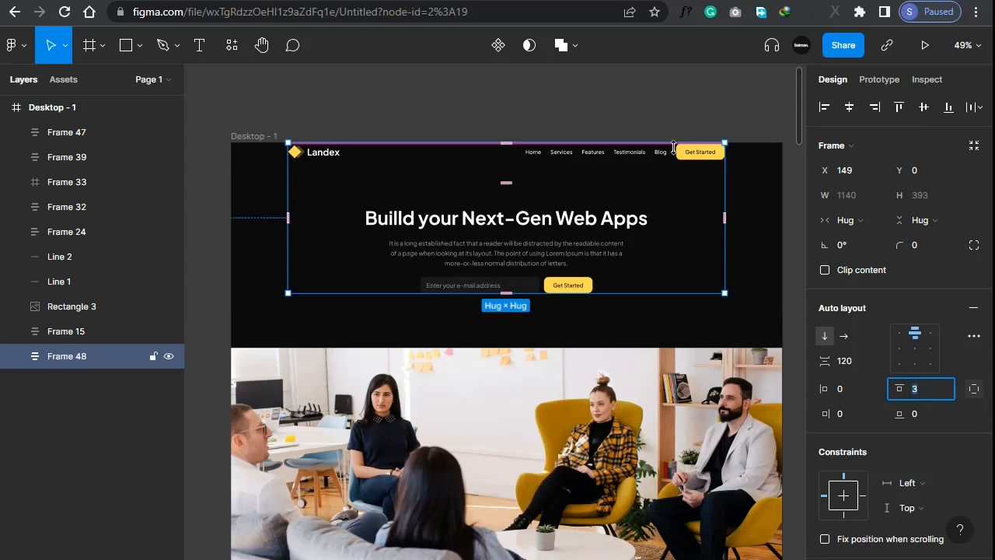
pyautogui.press('Up')
pyautogui.press('Up')
pyautogui.press('Up')
pyautogui.press('Up')
pyautogui.press('Up')
pyautogui.press('Up')
pyautogui.press('Up')
pyautogui.press('Up')
pyautogui.press('Up')
pyautogui.press('Up')
pyautogui.press('Up')
pyautogui.press('Up')
pyautogui.press('Up')
pyautogui.press('Up')
pyautogui.press('Up')
pyautogui.press('Up')
pyautogui.press('Up')
pyautogui.press('Up')
pyautogui.press('Up')
pyautogui.press('Up')
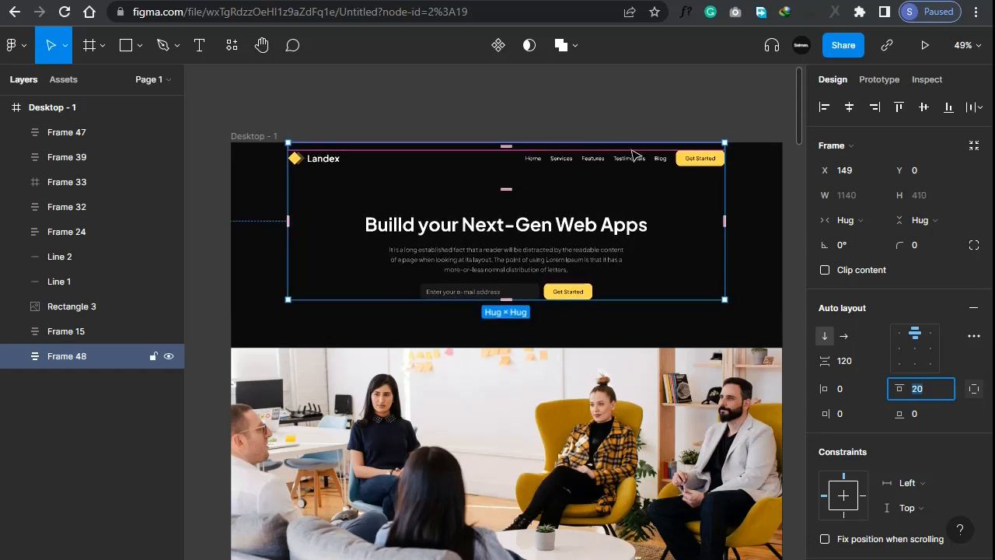
pyautogui.press('Up')
pyautogui.press('Up')
pyautogui.press('Up')
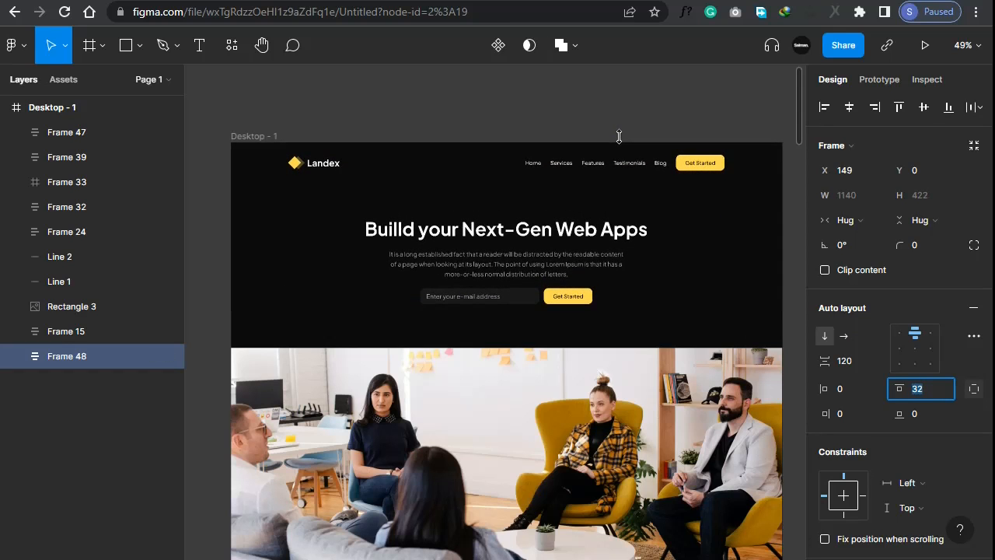
# Tidy up all top-level layers inside Desktop - 1 and set the vertical spacing between them to 120
pyautogui.click(325, 124)
pyautogui.click(238, 150)
pyautogui.press('Return')
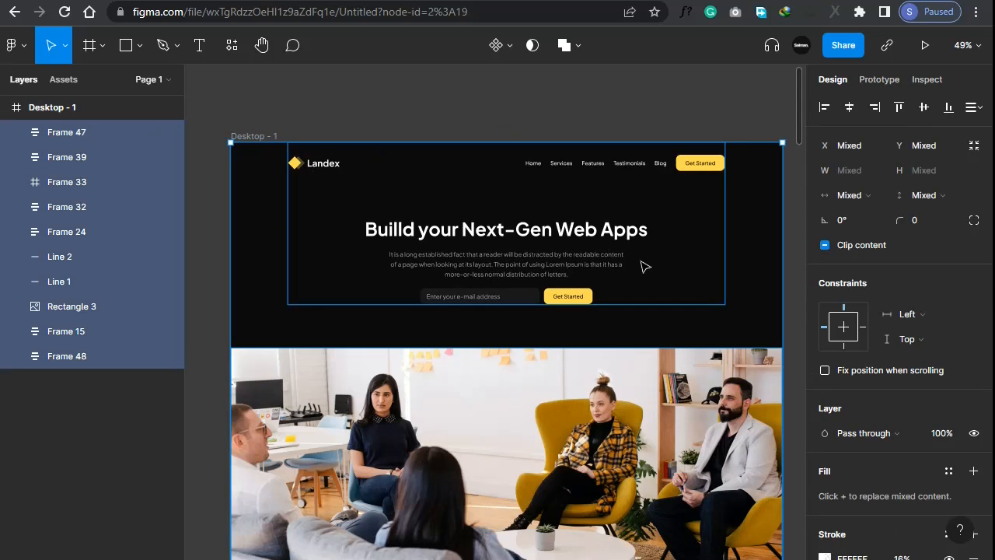
pyautogui.scroll(-5, 495, 287)
pyautogui.scroll(2, 553, 309)
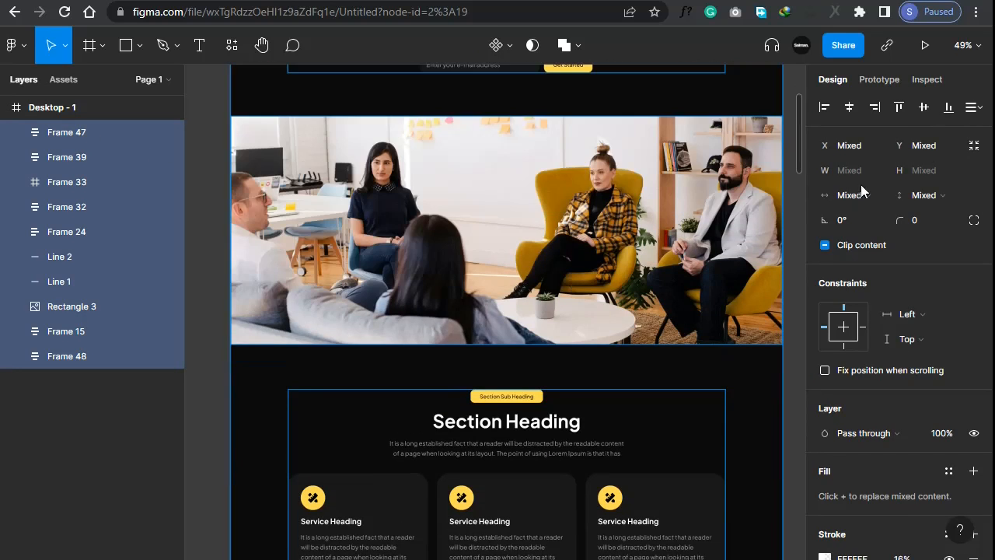
pyautogui.click(973, 106)
pyautogui.click(855, 137)
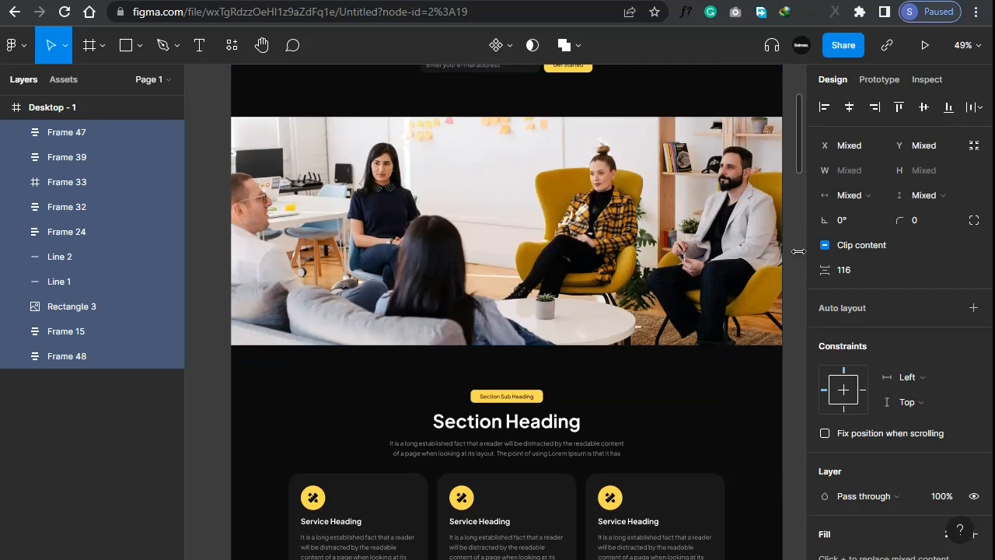
pyautogui.click(855, 271)
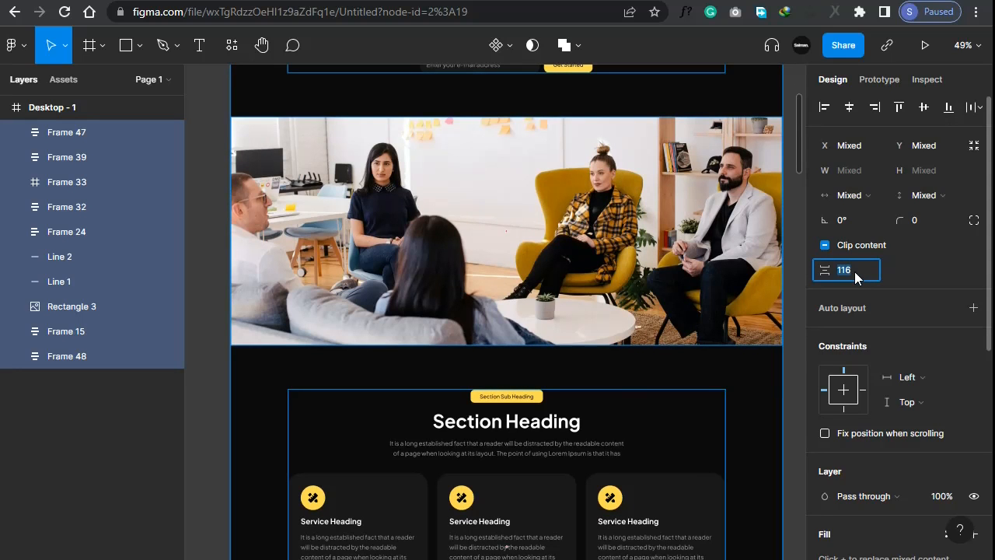
pyautogui.write('120')
pyautogui.press('Return')
# Check the vertical spacing between the page sections down to the footer
pyautogui.scroll(-5, 457, 290)
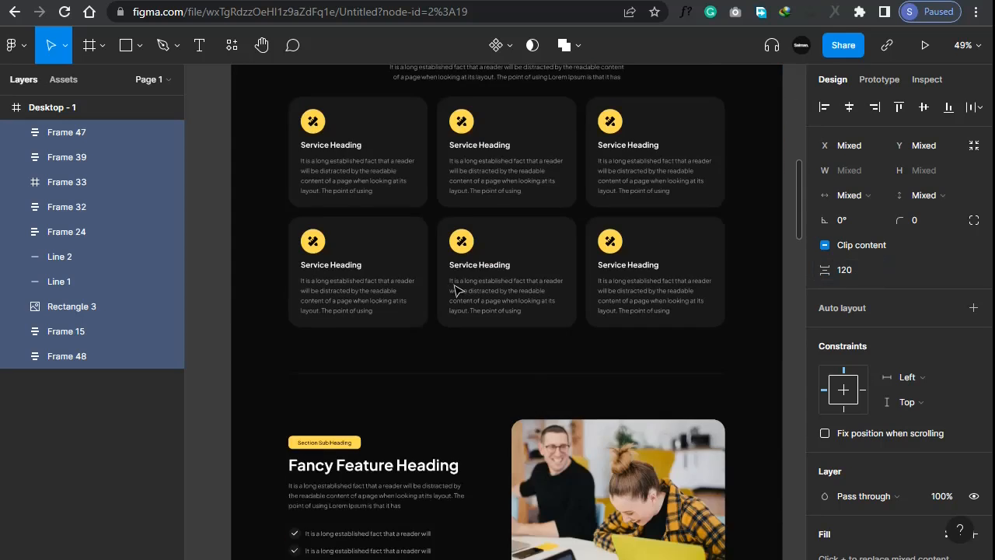
pyautogui.scroll(-10, 458, 290)
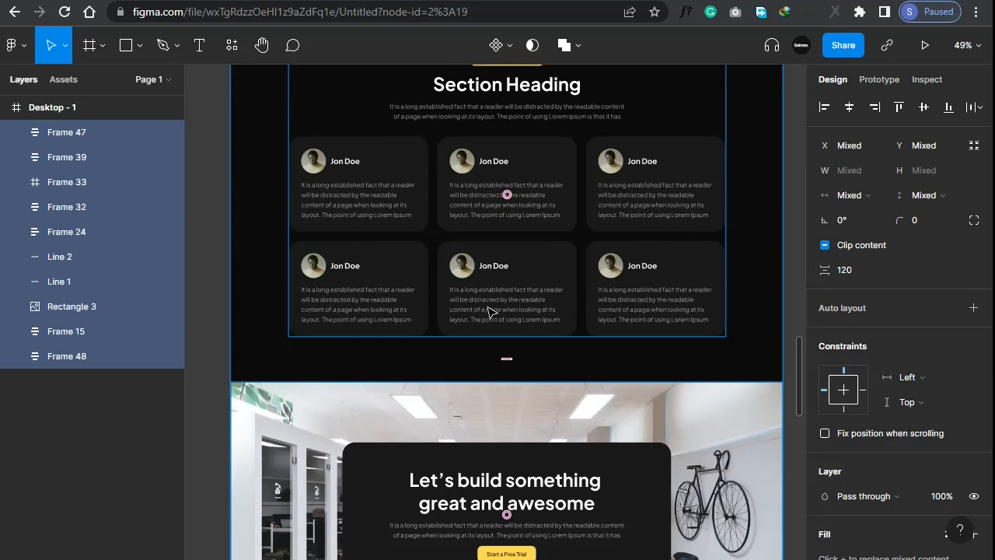
pyautogui.scroll(-15, 490, 311)
pyautogui.scroll(-3, 508, 349)
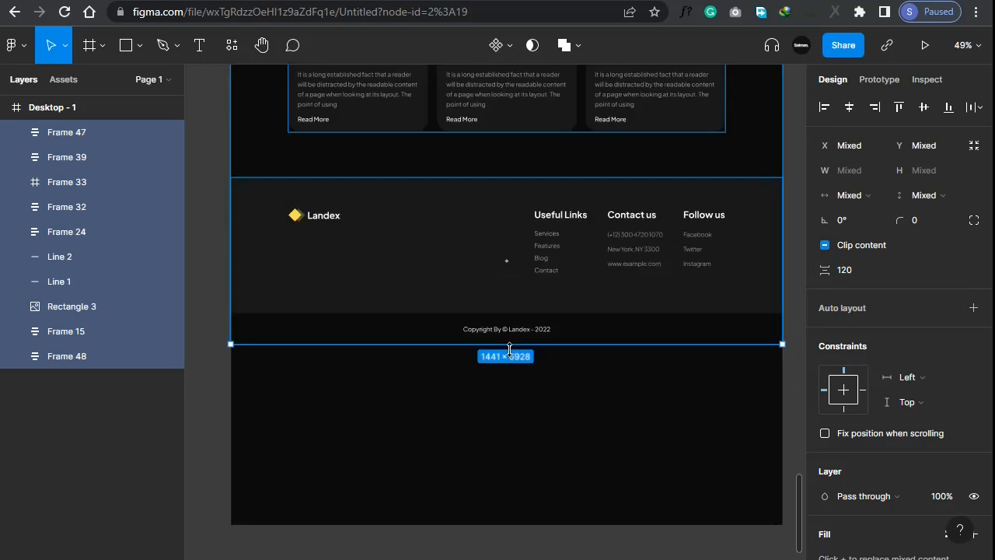
pyautogui.scroll(5, 524, 302)
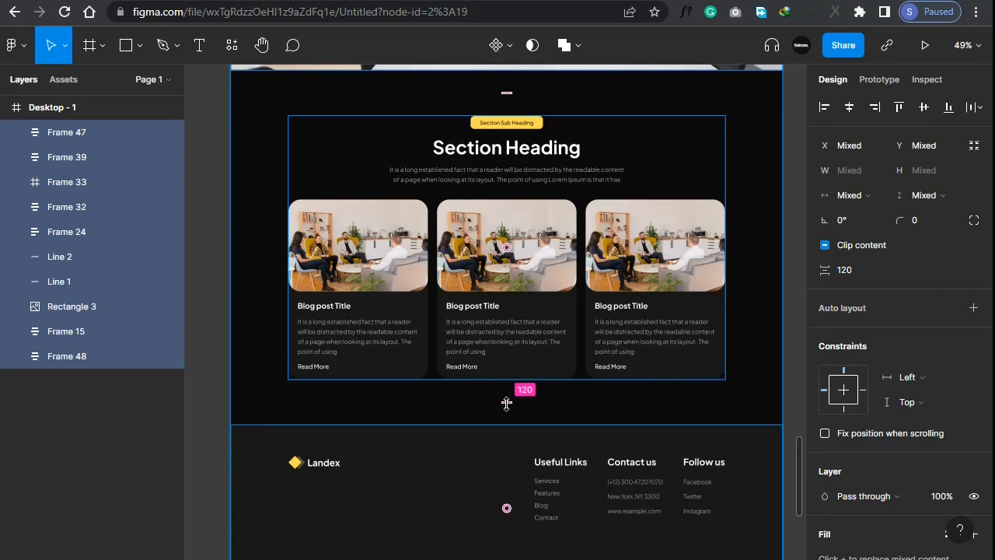
pyautogui.scroll(2, 507, 403)
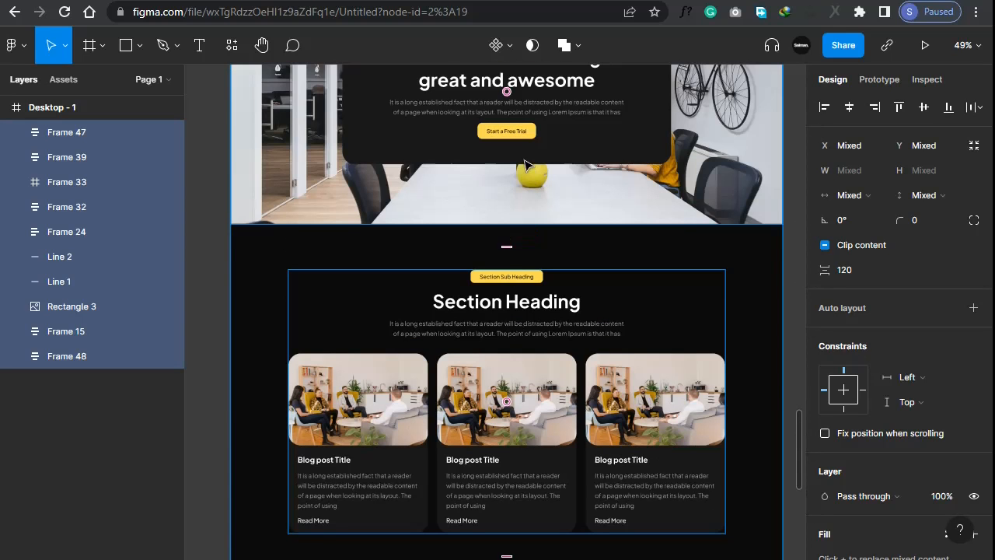
pyautogui.scroll(1, 526, 165)
# Try resizing the Desktop - 1 frame to fit its contents, and undo it
pyautogui.click(148, 107)
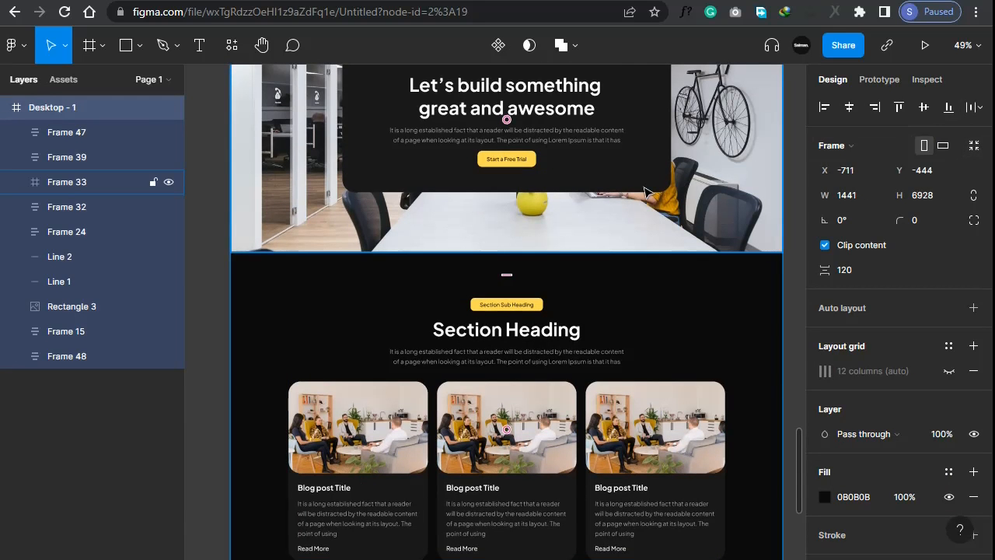
pyautogui.hotkey('ctrl', 'z')
# Shorten the Desktop - 1 frame to a height of 6928 so it ends at the copyright bar, and deselect it
pyautogui.scroll(-1, 320, 280)
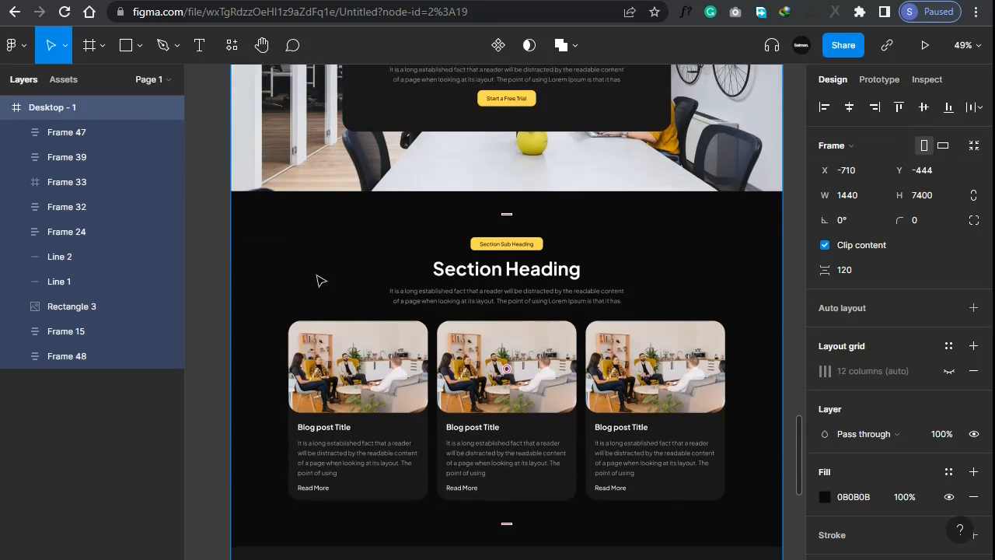
pyautogui.scroll(-6, 321, 281)
pyautogui.moveTo(302, 514); pyautogui.dragTo(315, 304)
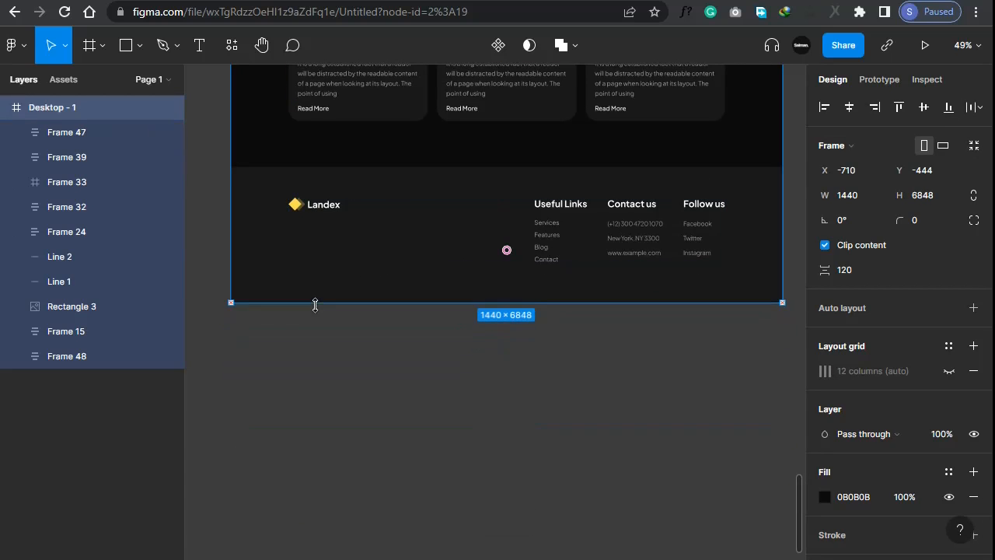
pyautogui.click(310, 355)
pyautogui.click(74, 108)
pyautogui.moveTo(376, 304); pyautogui.dragTo(365, 338)
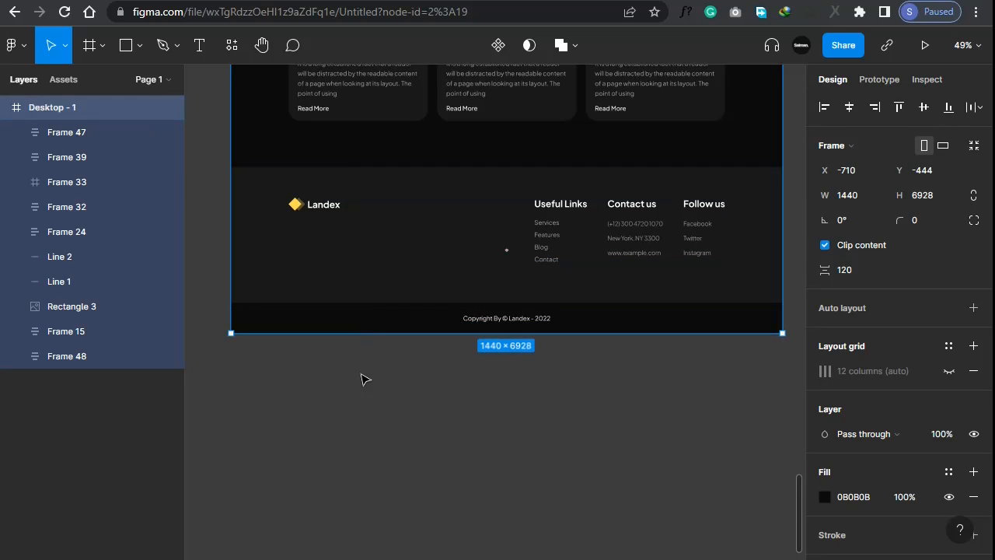
pyautogui.click(397, 412)
# Review the finished page from the footer up towards the hero image
pyautogui.scroll(2, 579, 467)
pyautogui.scroll(20, 558, 347)
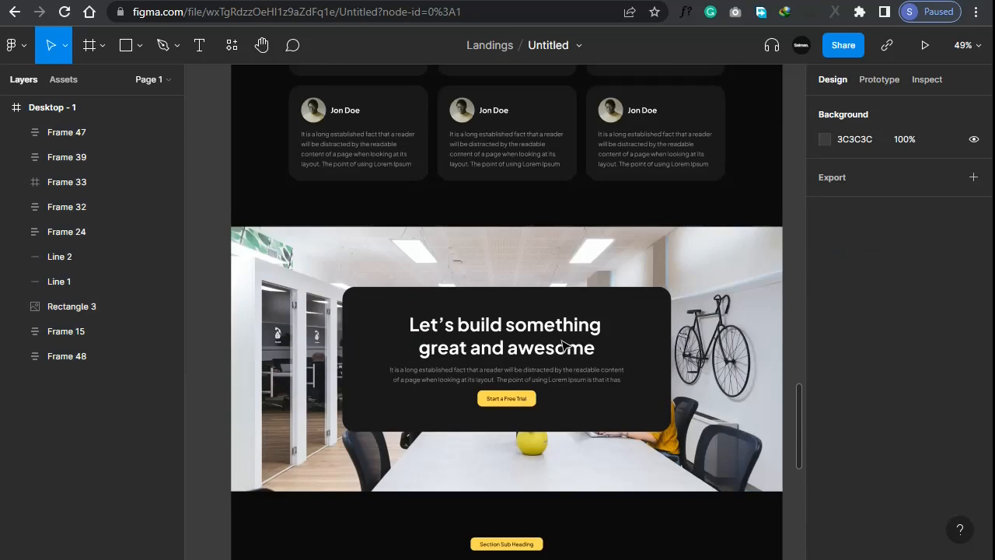
pyautogui.scroll(10, 633, 332)
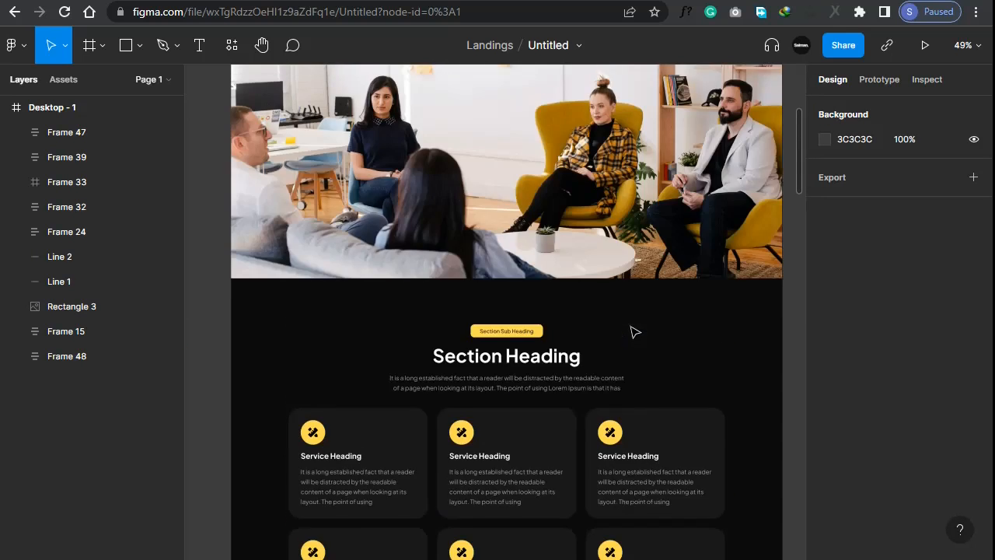